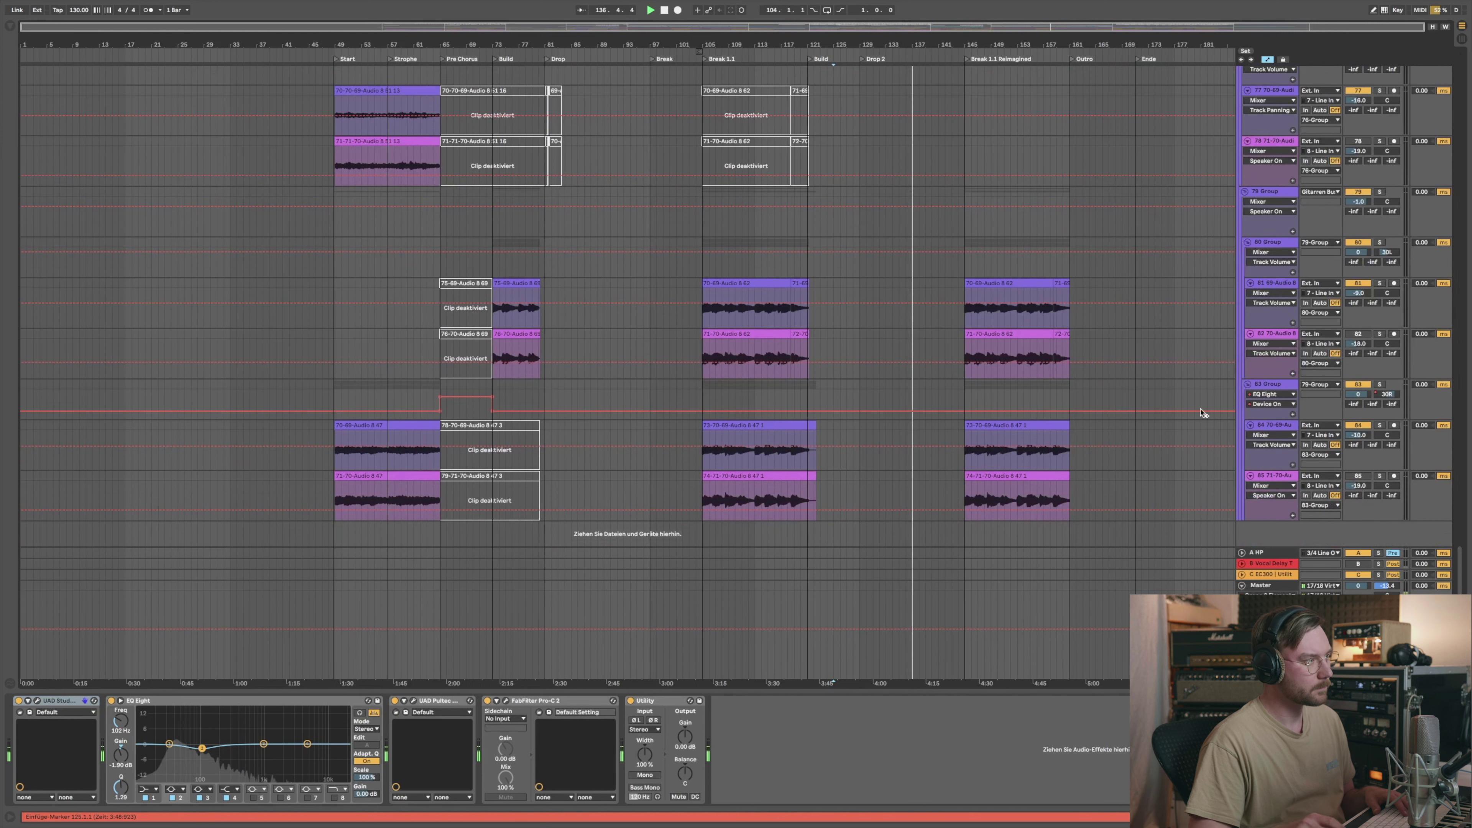
# Step: Look through the whole arrangement, from the drum and hi-hat tracks down through the vocals to the guitar groups
pyautogui.moveTo(987, 39); pyautogui.dragTo(987, 58)
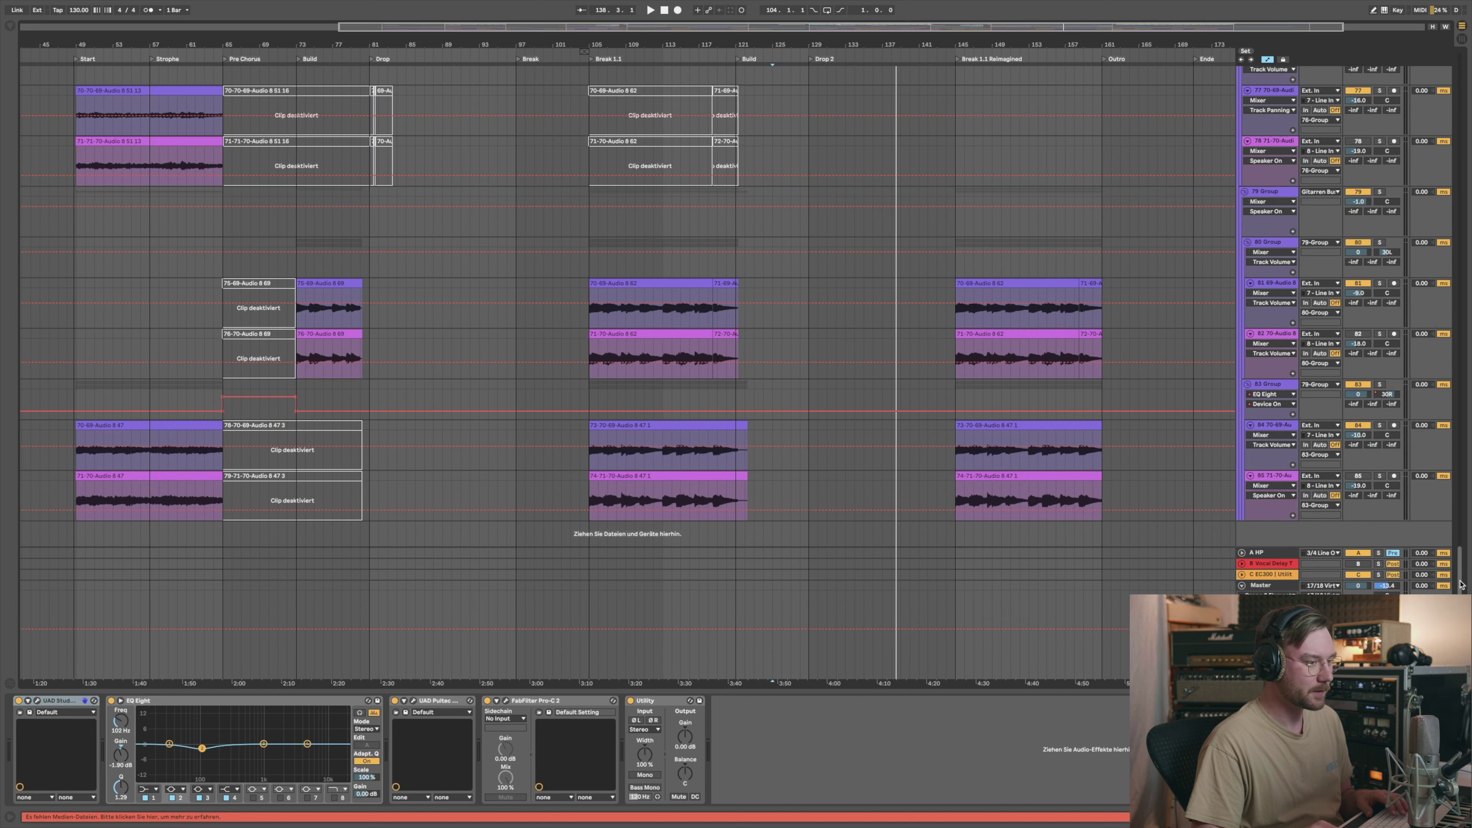
pyautogui.scroll(1, 1455, 582)
pyautogui.moveTo(1455, 581); pyautogui.dragTo(1451, 465)
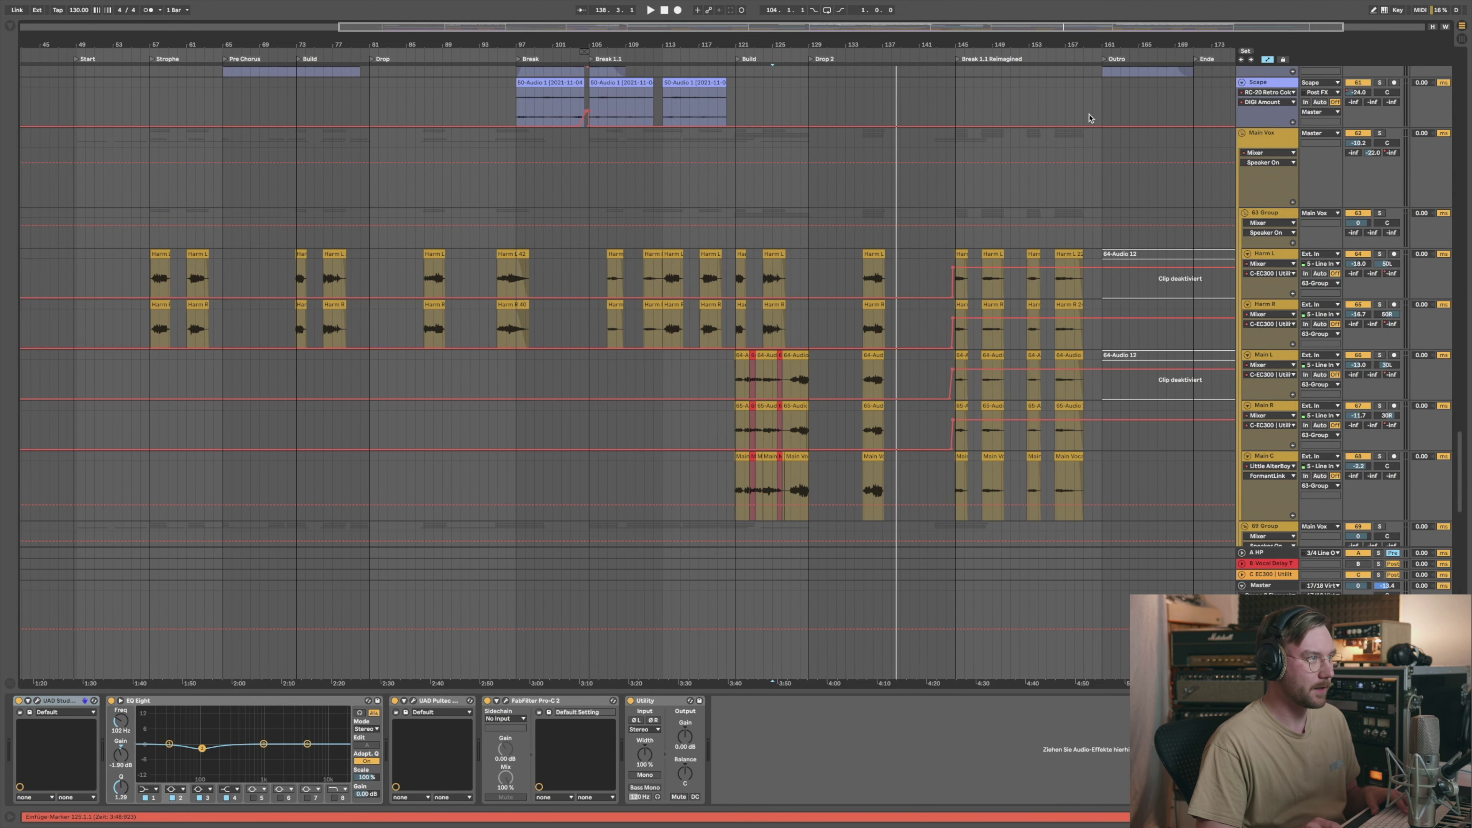
pyautogui.moveTo(1112, 40); pyautogui.dragTo(1068, 40)
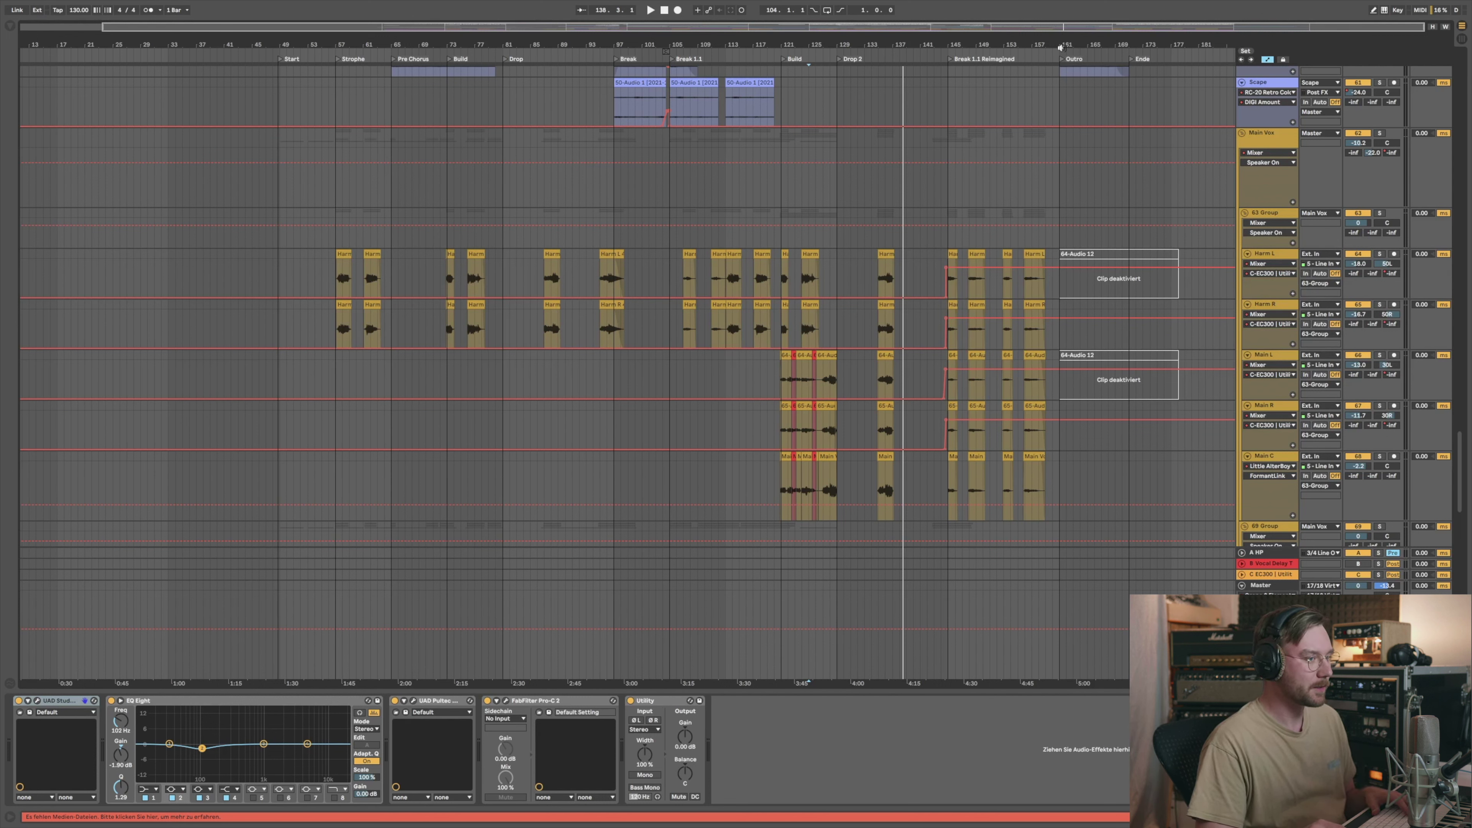
pyautogui.moveTo(1100, 43); pyautogui.dragTo(1095, 42)
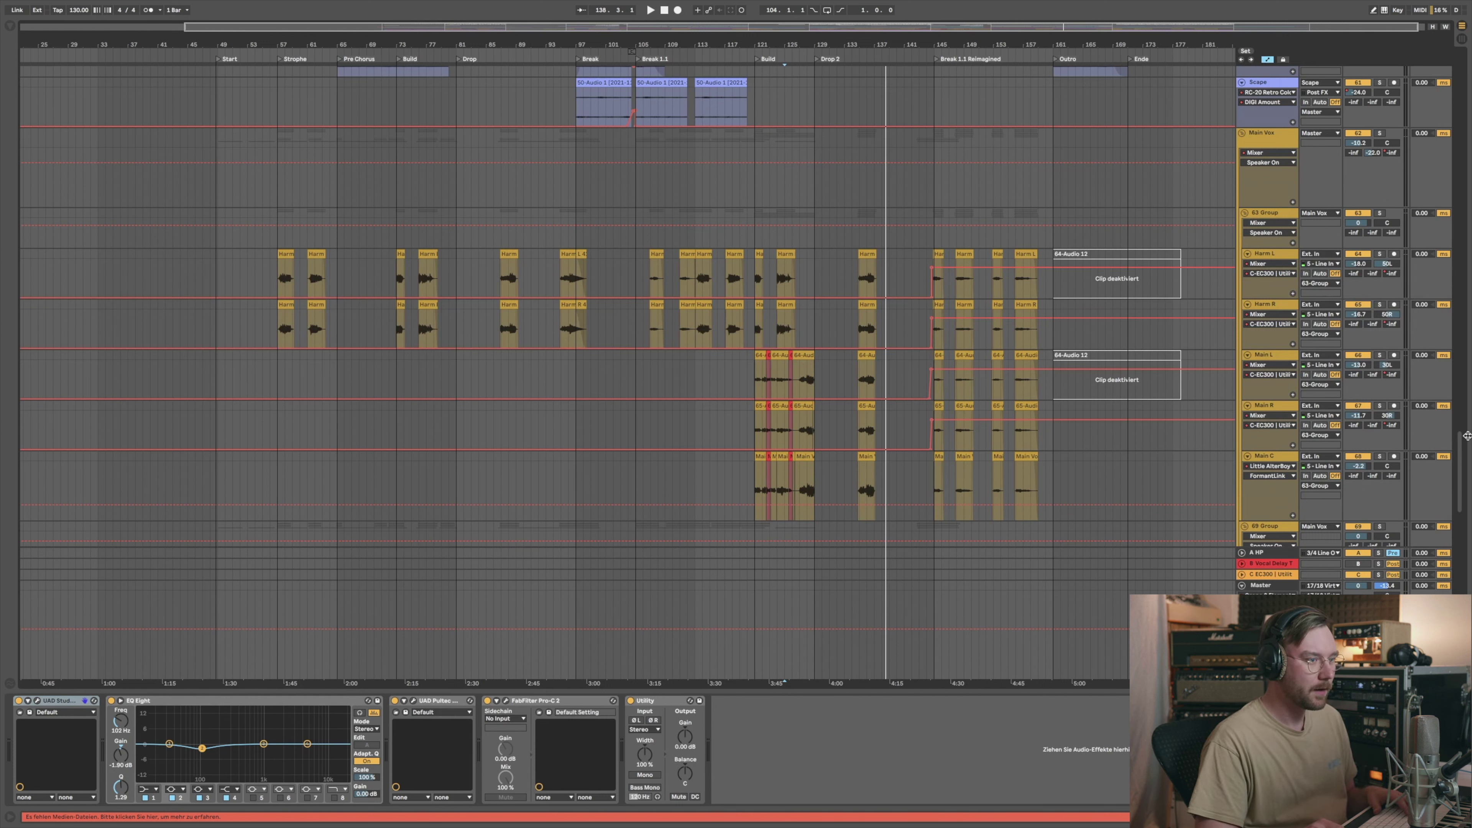
pyautogui.moveTo(1467, 434); pyautogui.dragTo(1466, 71)
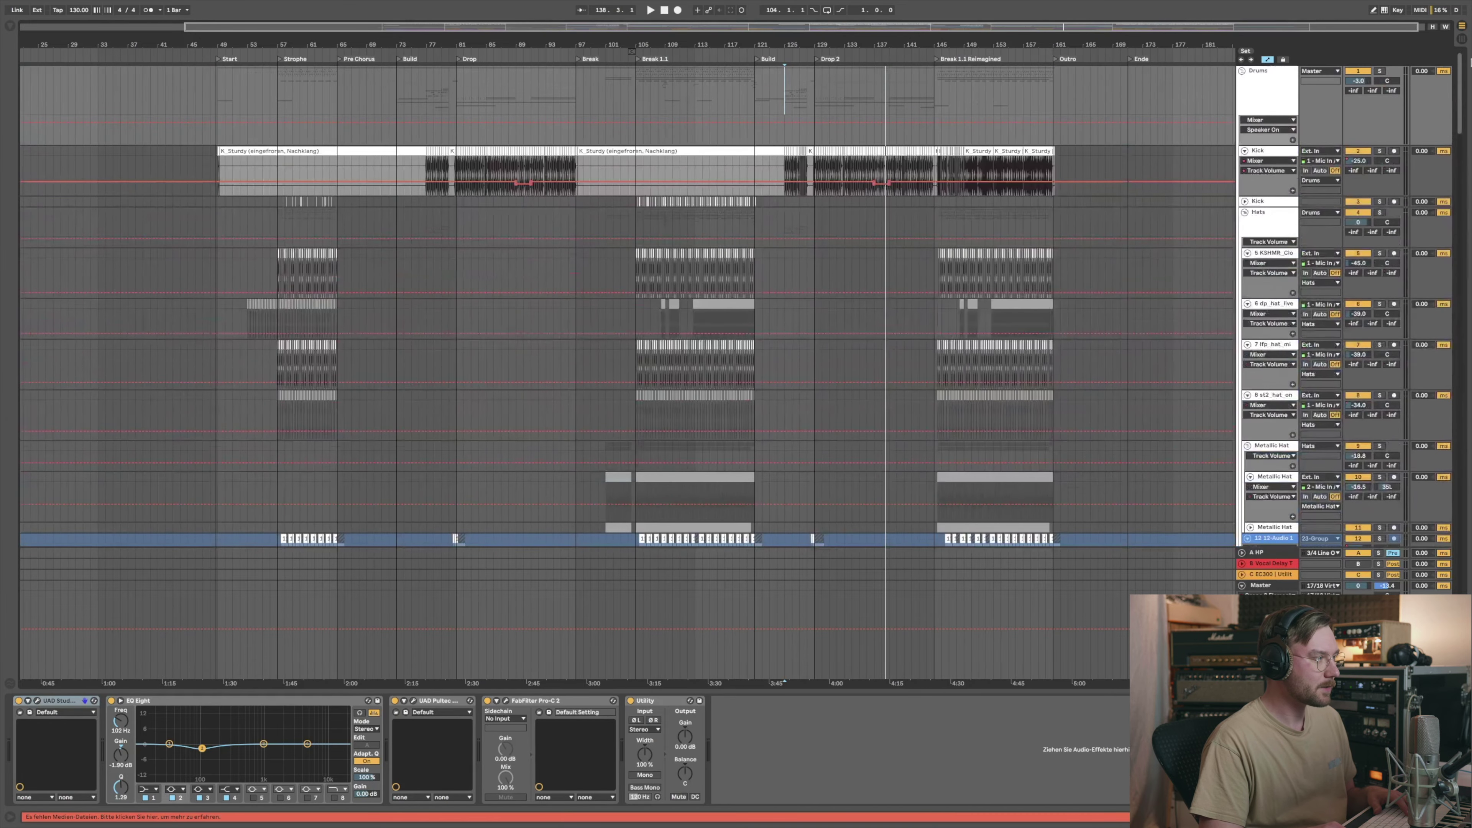
pyautogui.moveTo(1131, 45); pyautogui.dragTo(984, 44)
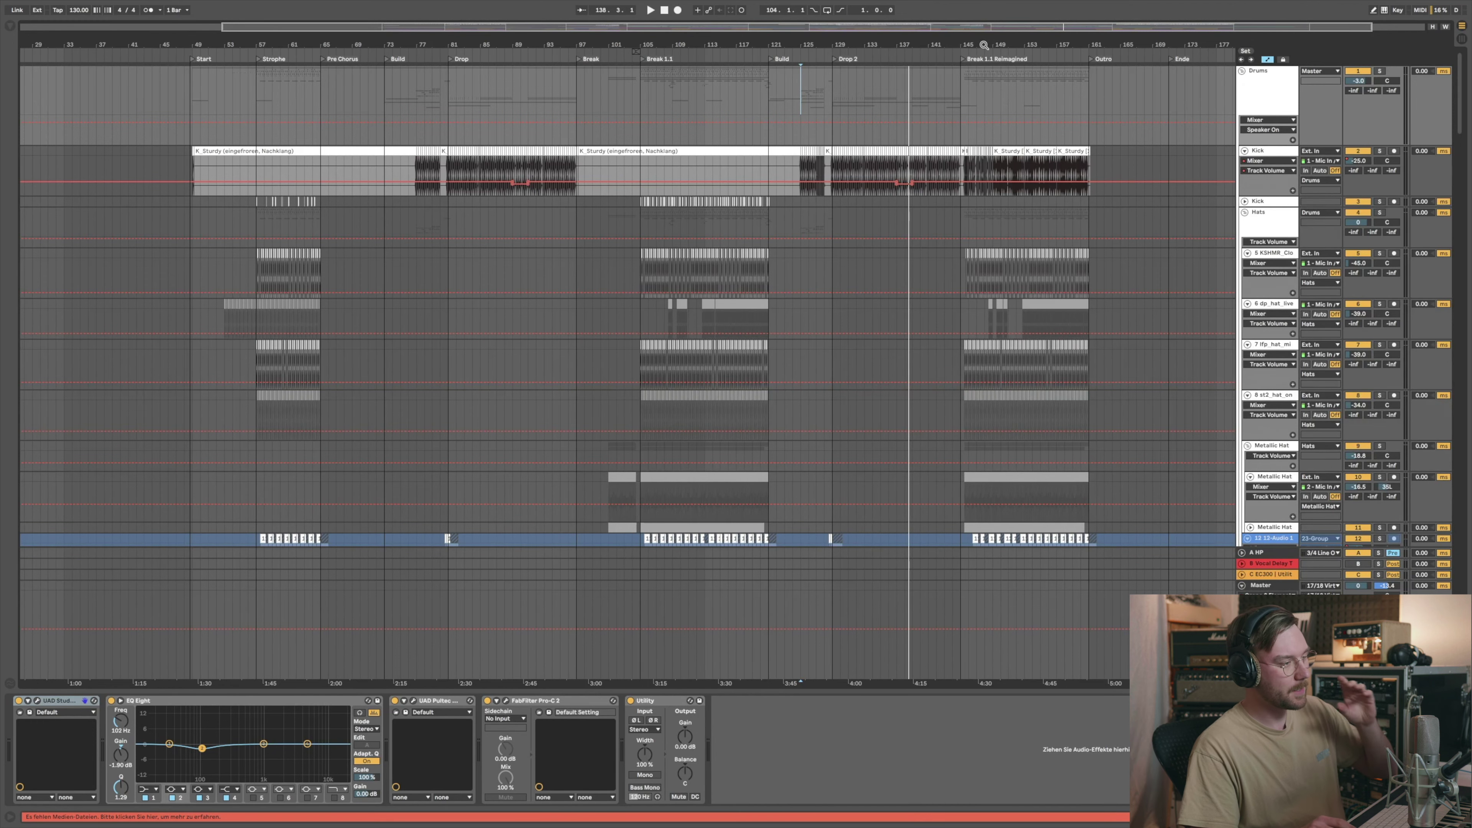
pyautogui.scroll(-10, 1451, 199)
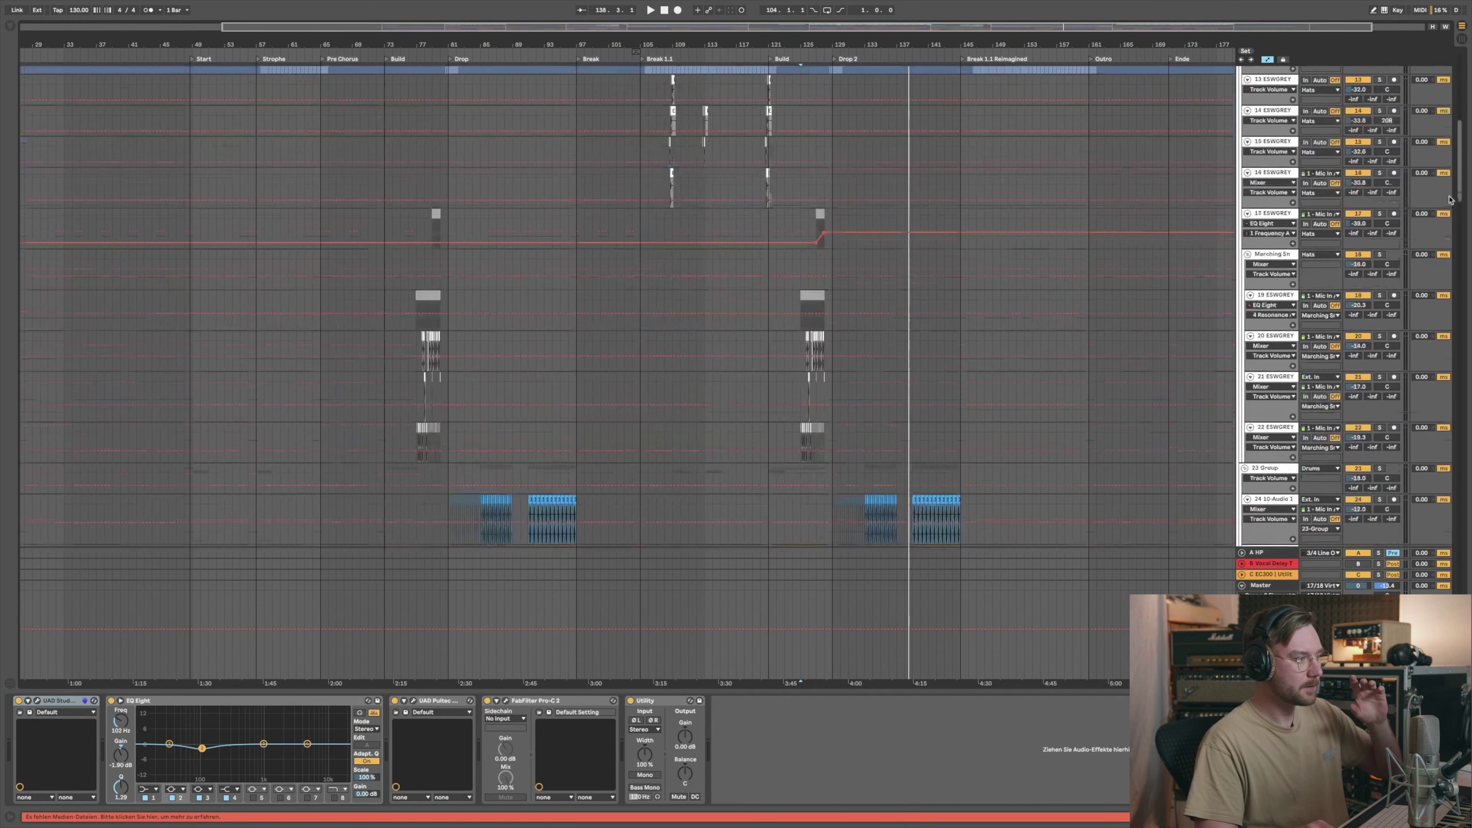
pyautogui.scroll(-15, 1450, 200)
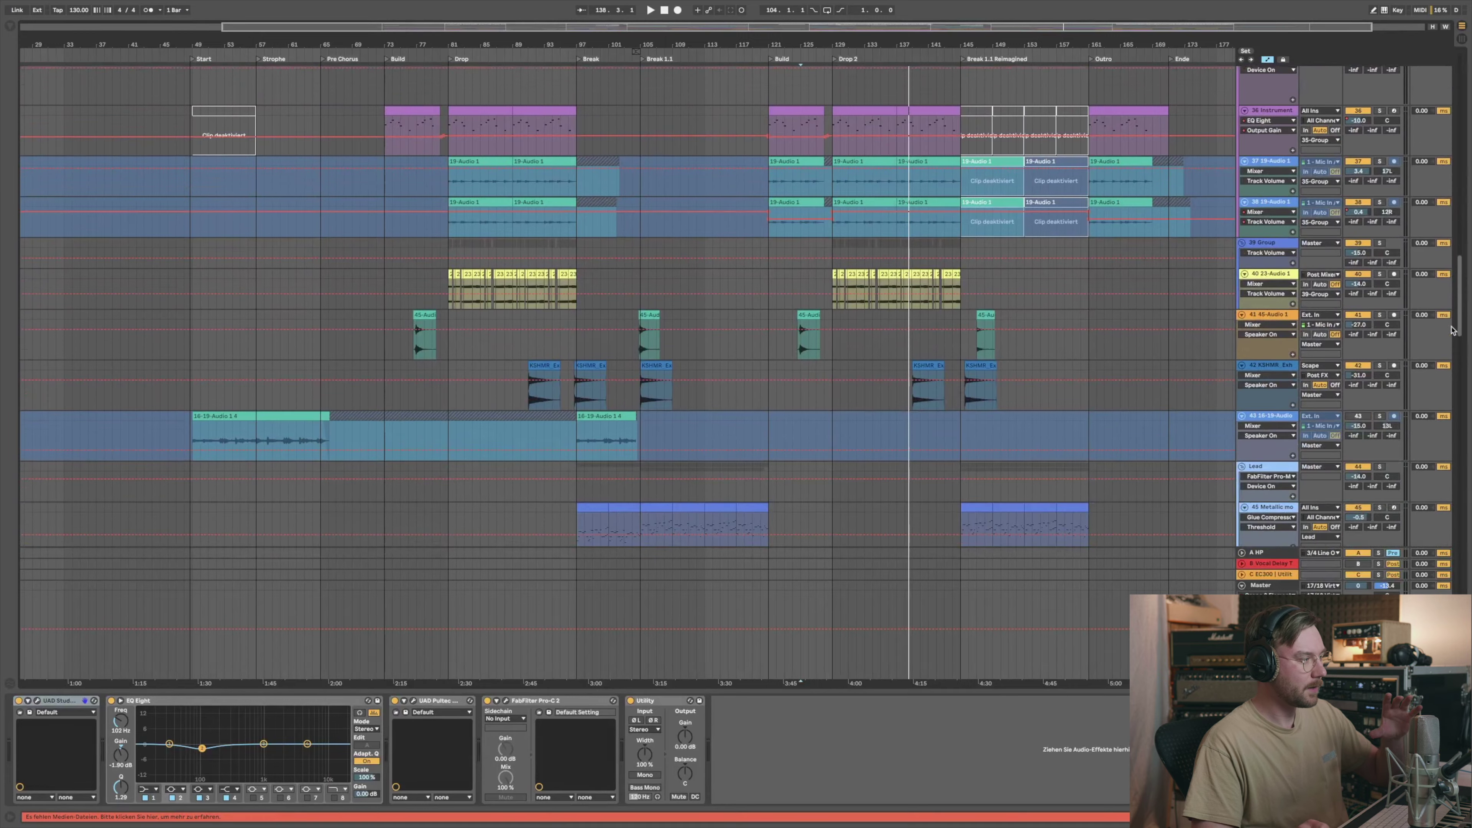
pyautogui.scroll(-4, 1452, 330)
pyautogui.moveTo(1453, 342); pyautogui.dragTo(1441, 529)
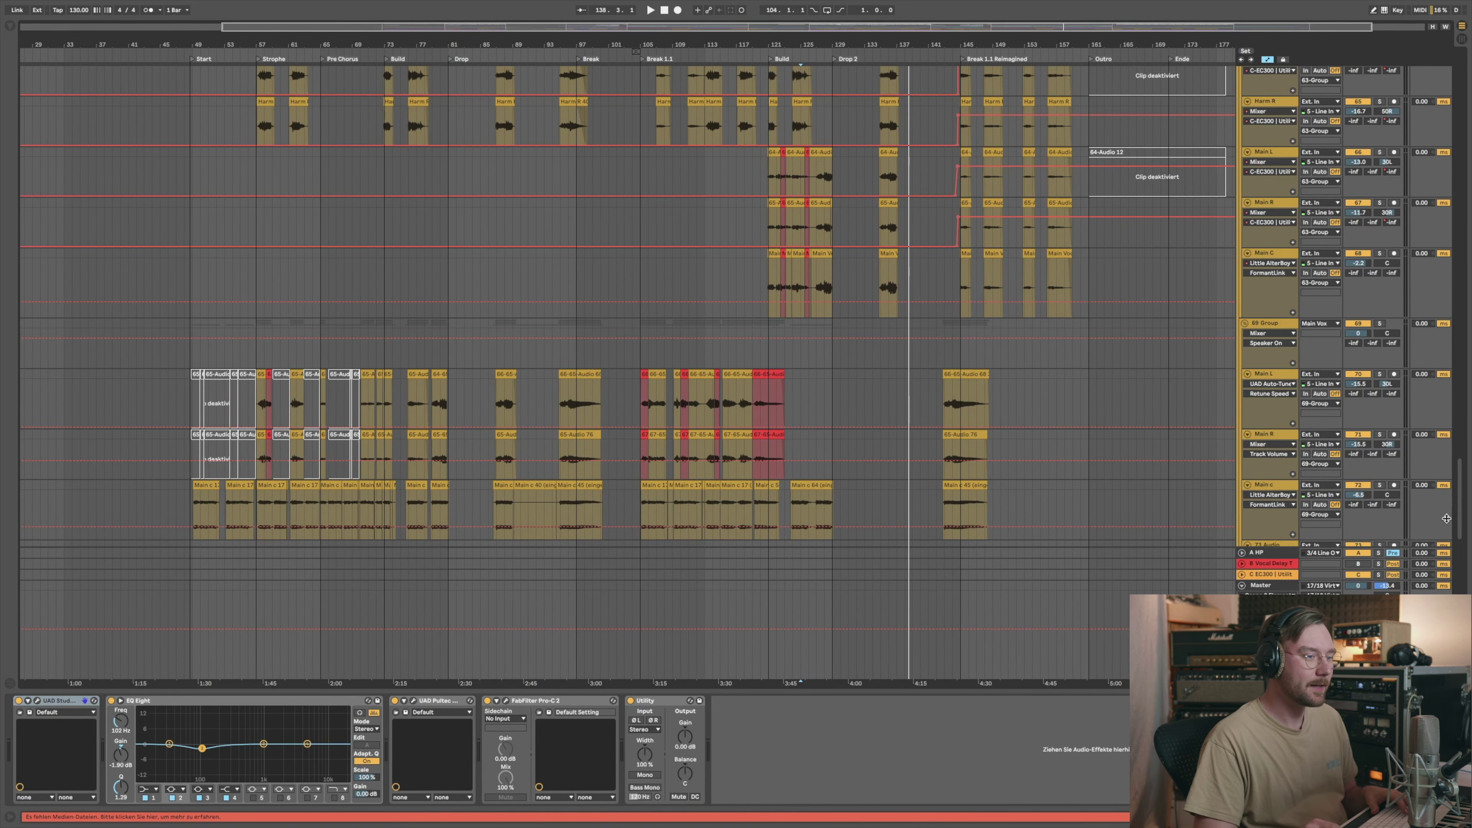
pyautogui.moveTo(1458, 504); pyautogui.dragTo(1455, 592)
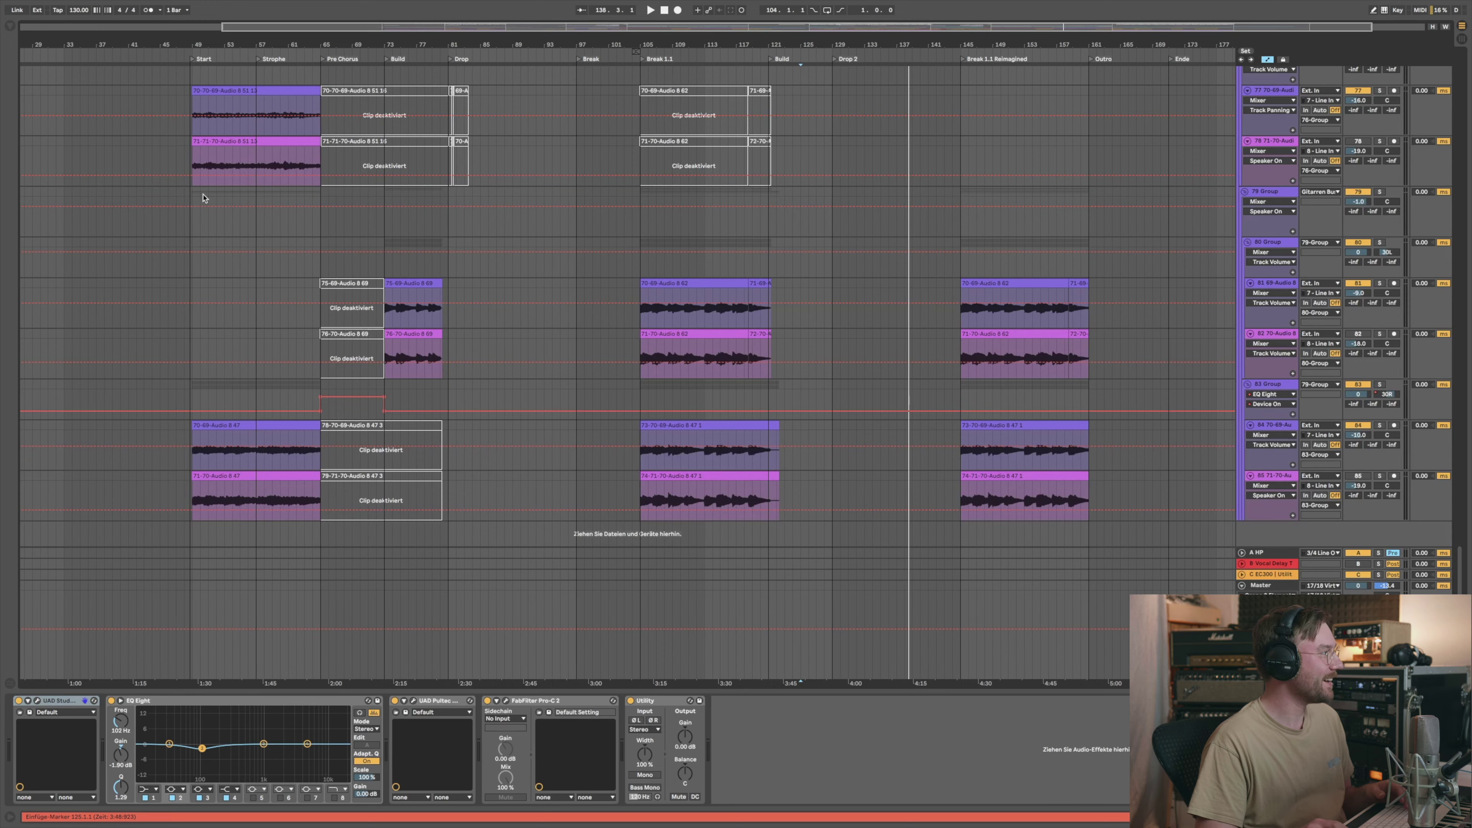
# Step: Solo the Gitarren Bus and play the guitar tracks from just before the Start section
pyautogui.moveTo(204, 42); pyautogui.dragTo(139, 41)
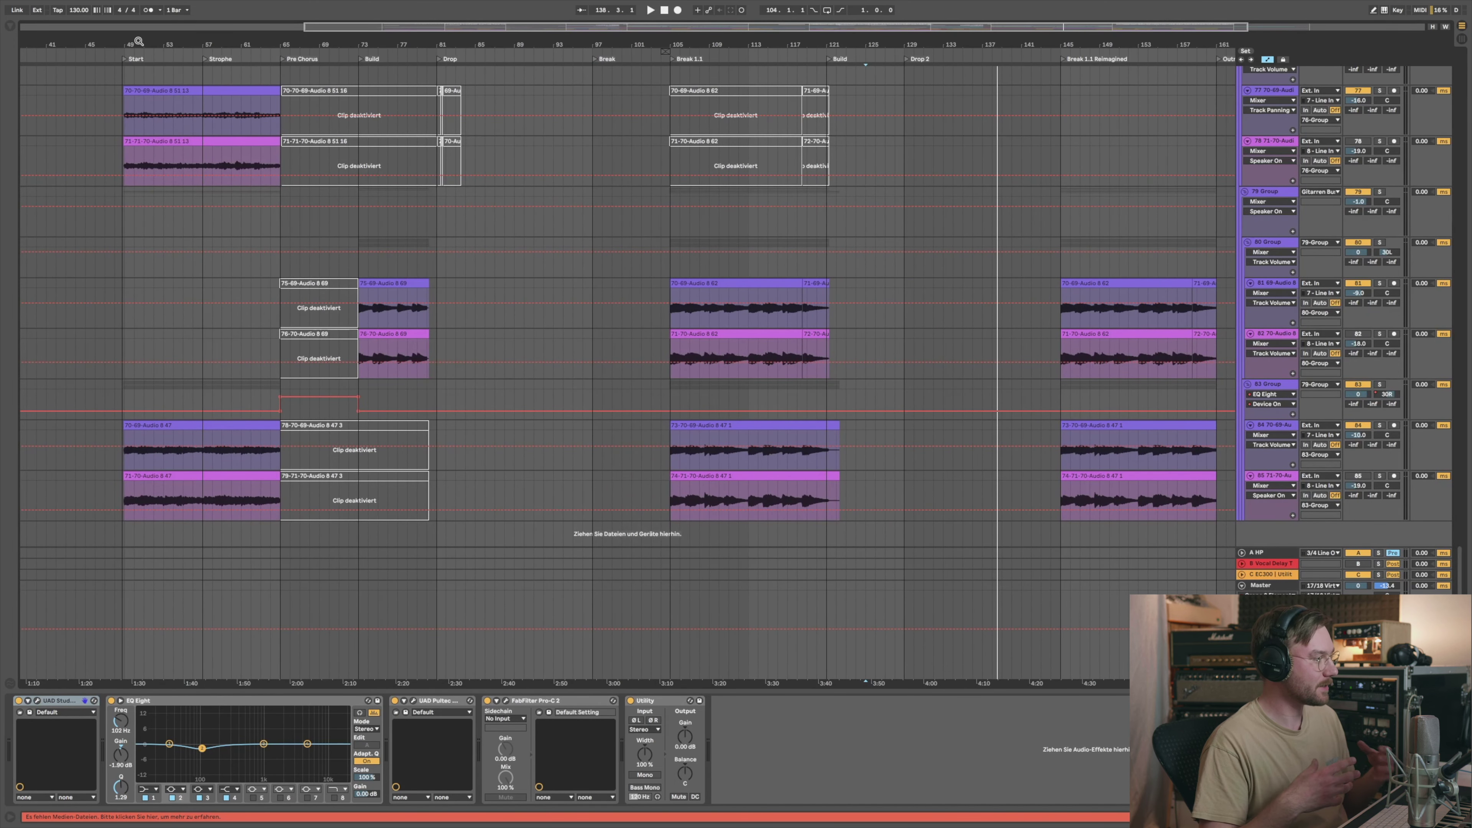
pyautogui.moveTo(131, 41)
pyautogui.mouseDown()
pyautogui.moveTo(131, 55)
pyautogui.moveTo(128, 42)
pyautogui.mouseUp()
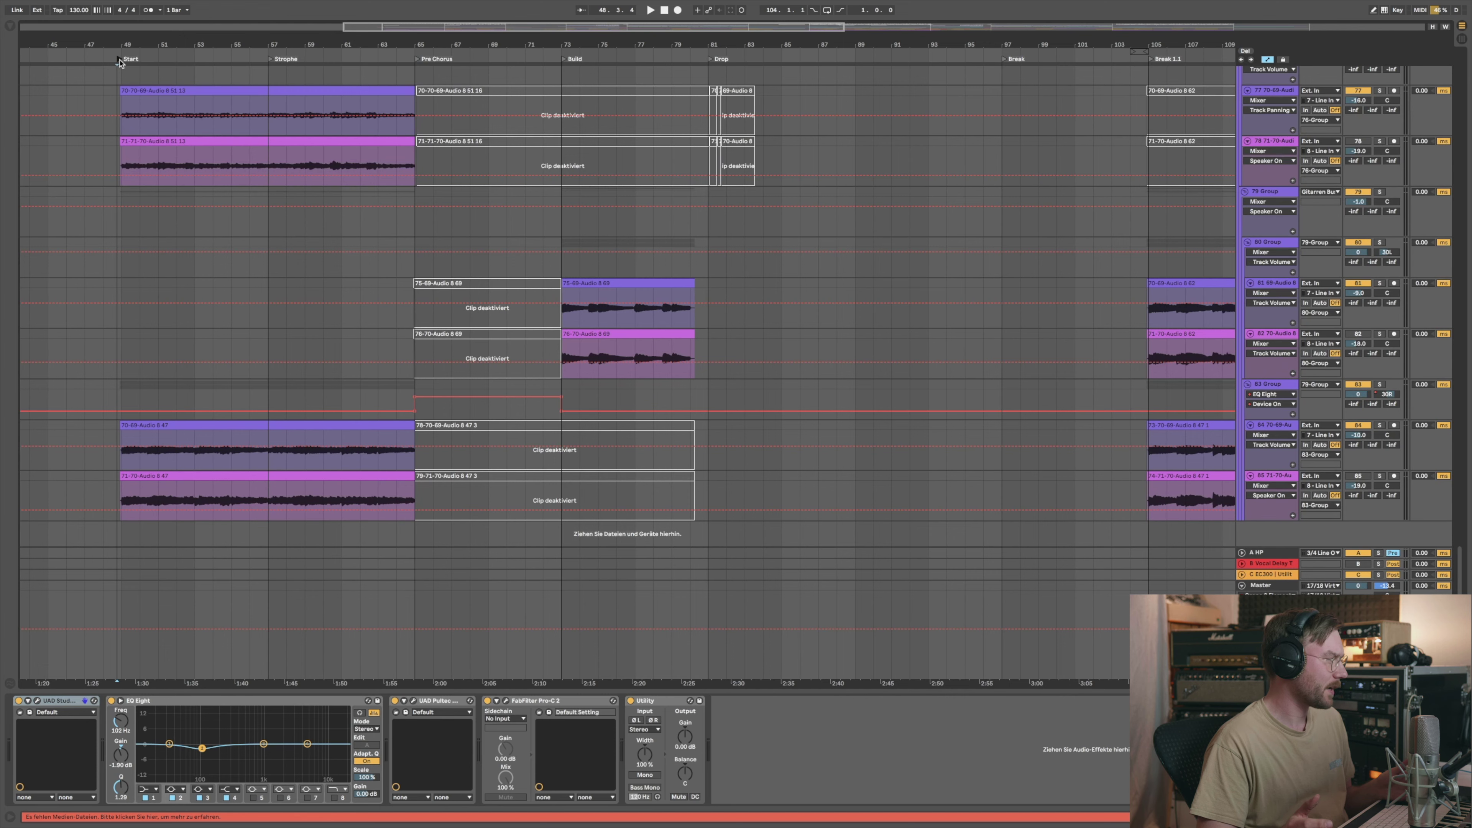
pyautogui.scroll(5, 904, 276)
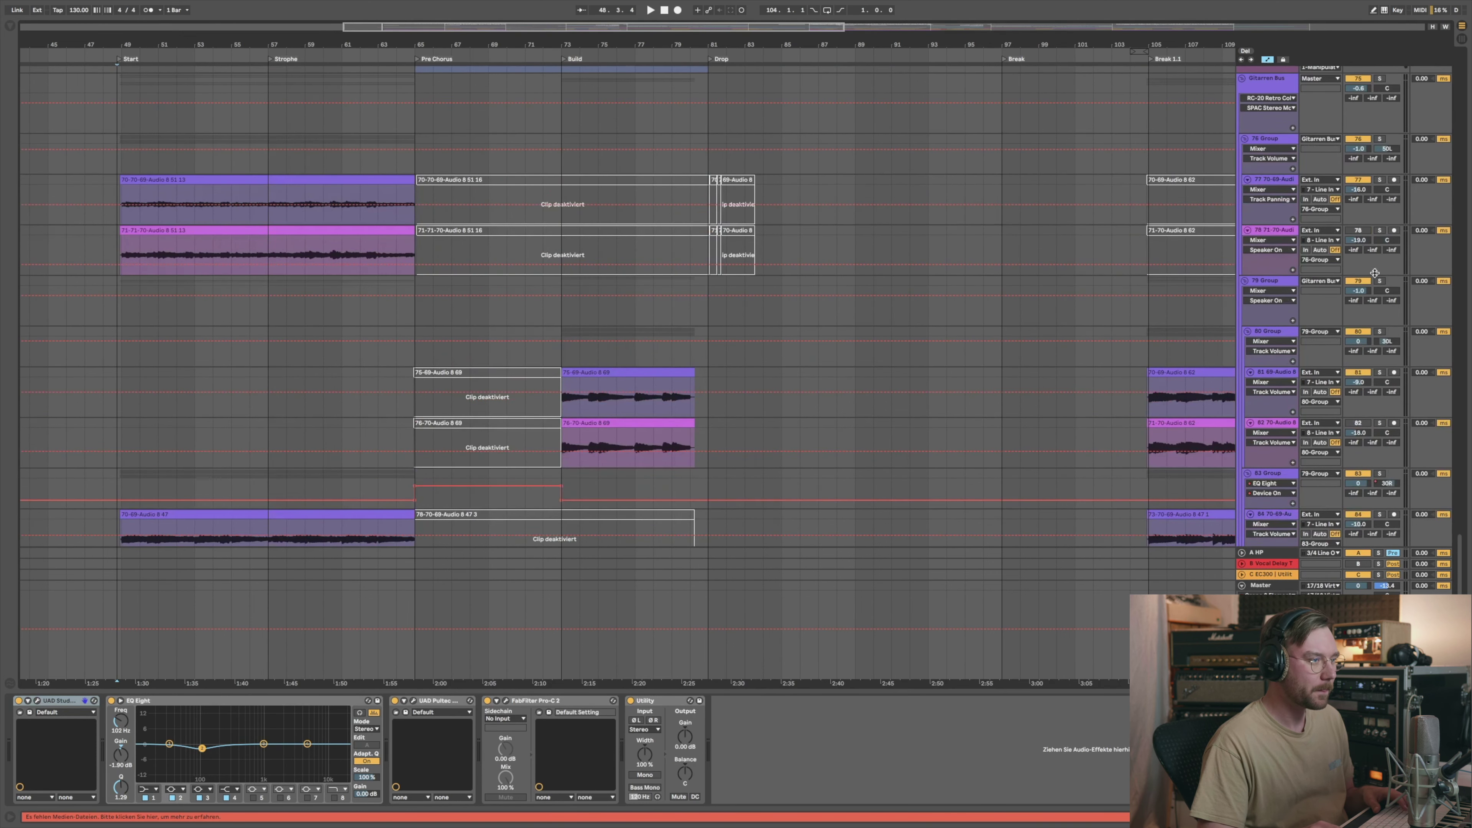
pyautogui.click(1380, 204)
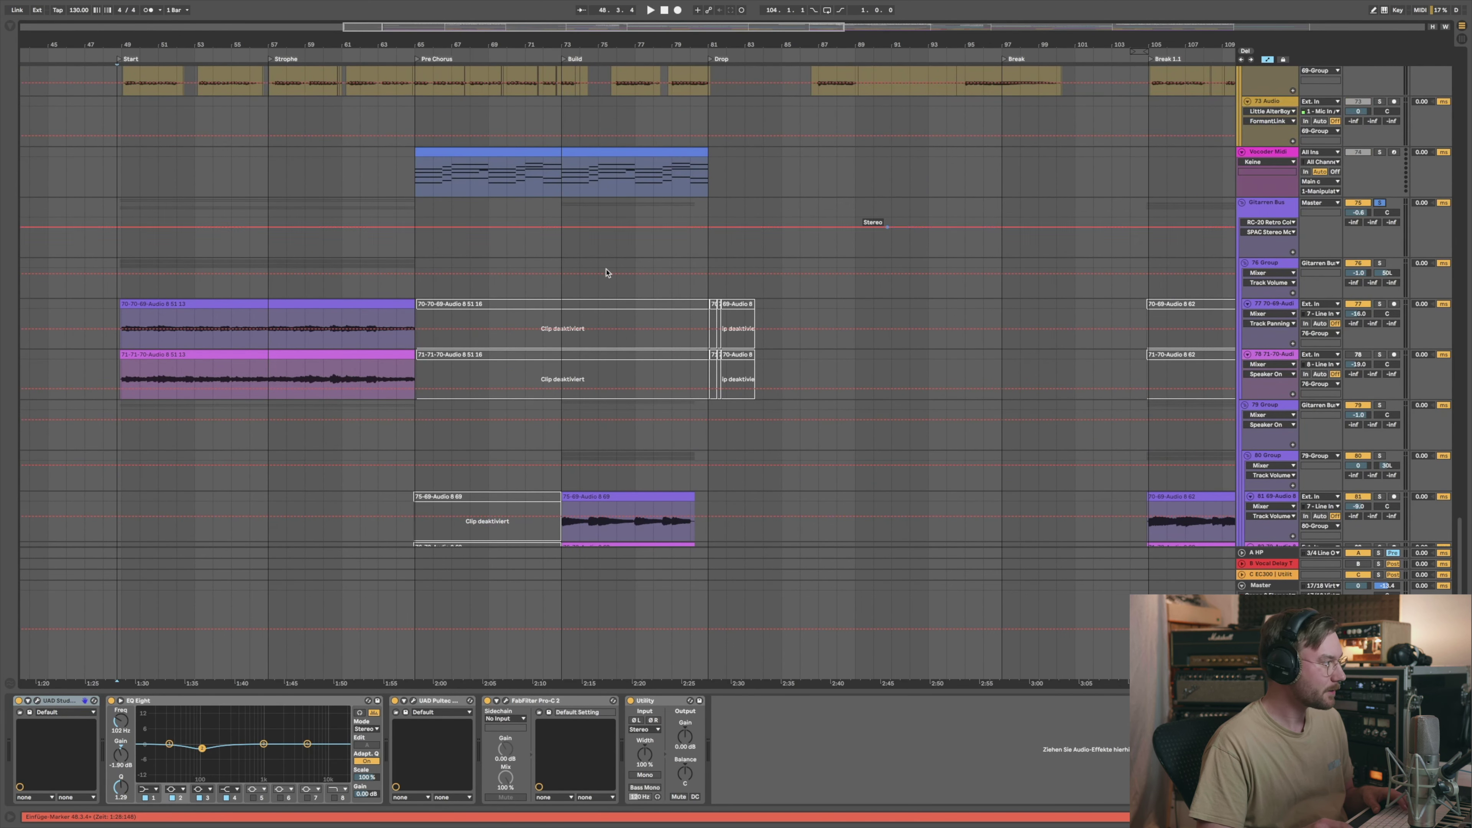
pyautogui.press('space')
pyautogui.scroll(1, 910, 240)
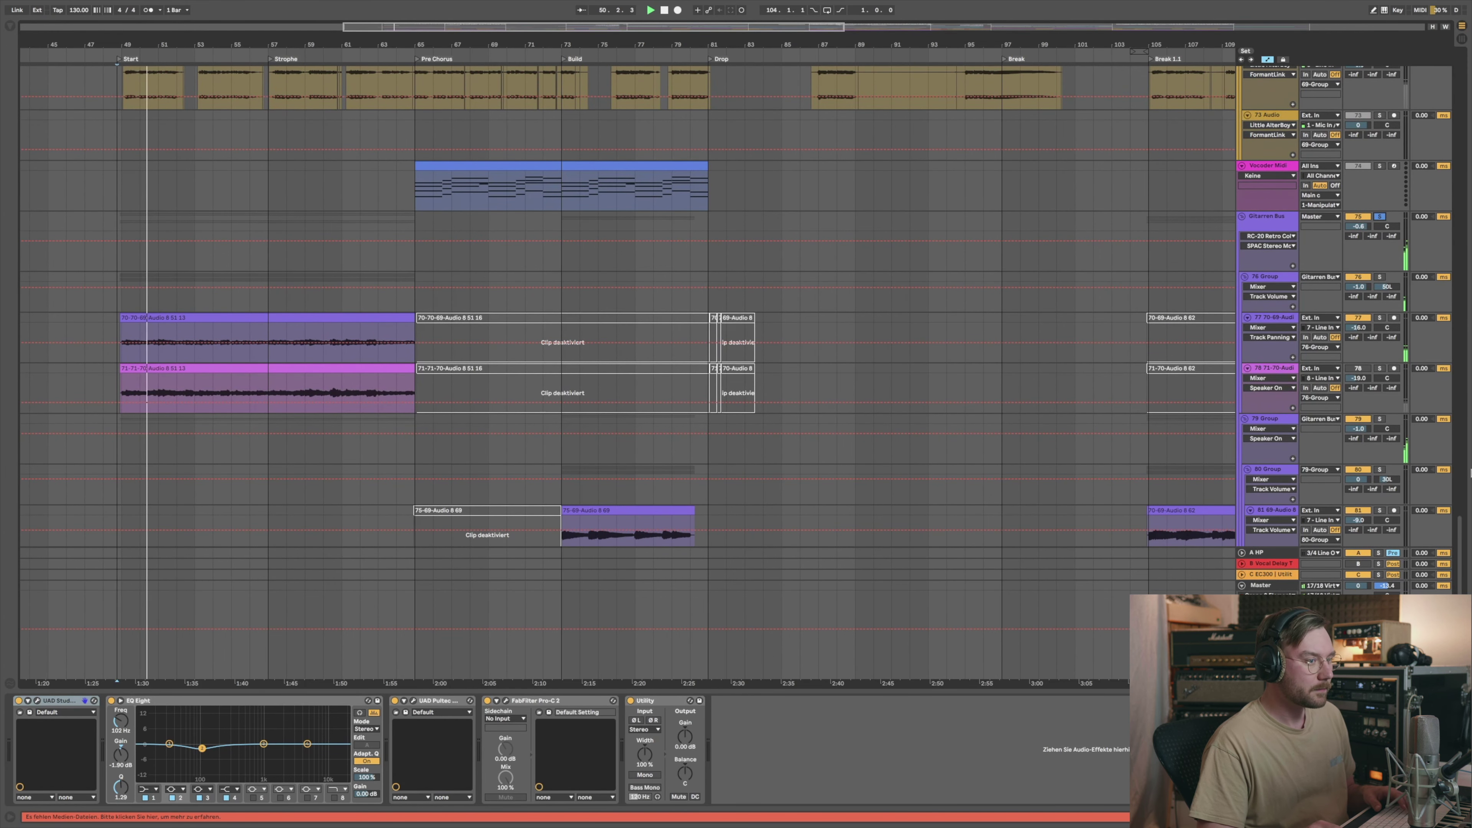
pyautogui.scroll(-1, 1461, 534)
pyautogui.moveTo(1461, 533); pyautogui.dragTo(1460, 550)
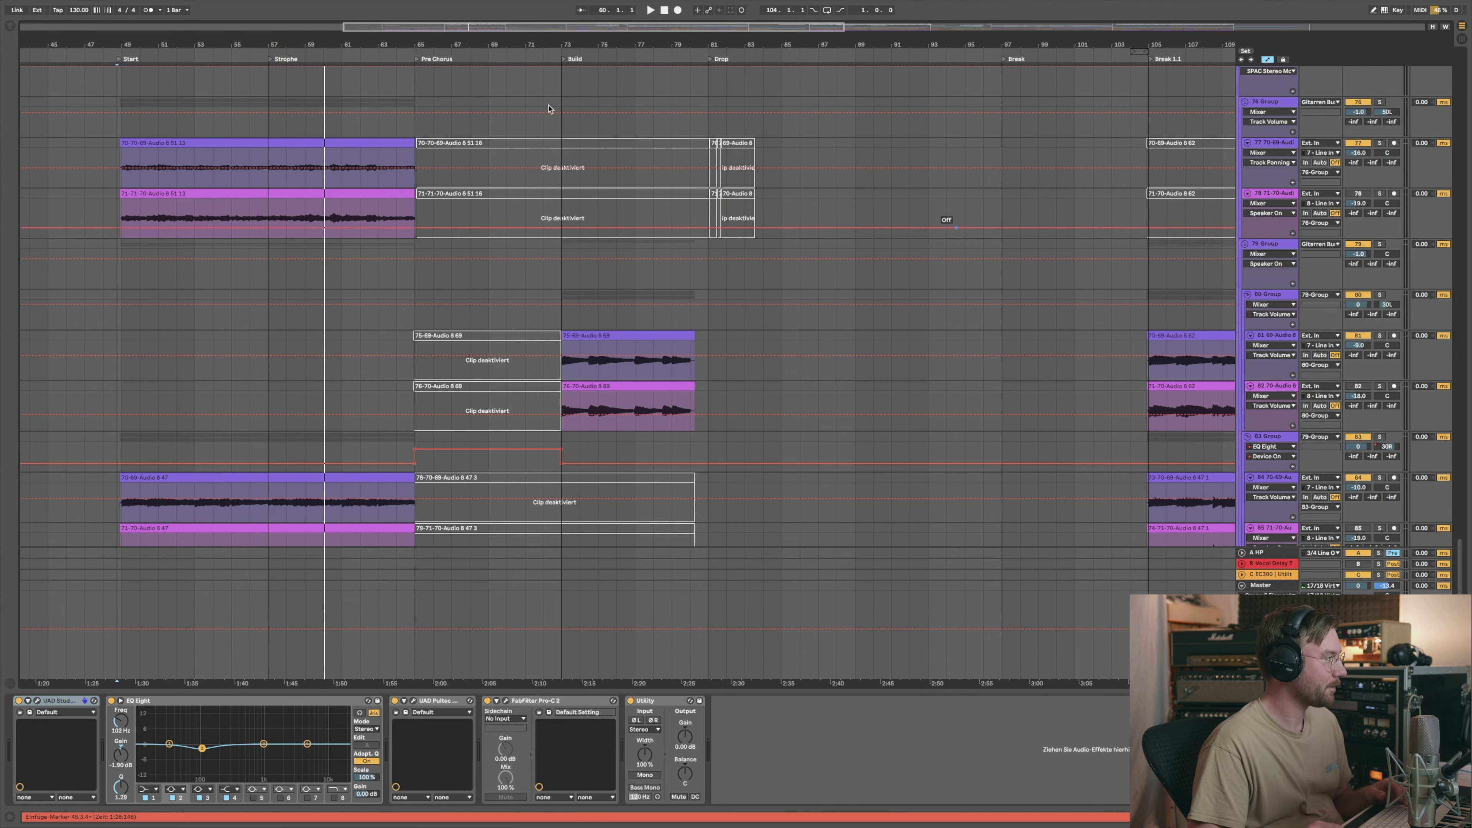
# Step: Set the insert marker at bar 49 and inspect the devices on 76 Group and its two guitar tracks
pyautogui.moveTo(223, 41); pyautogui.dragTo(264, 43)
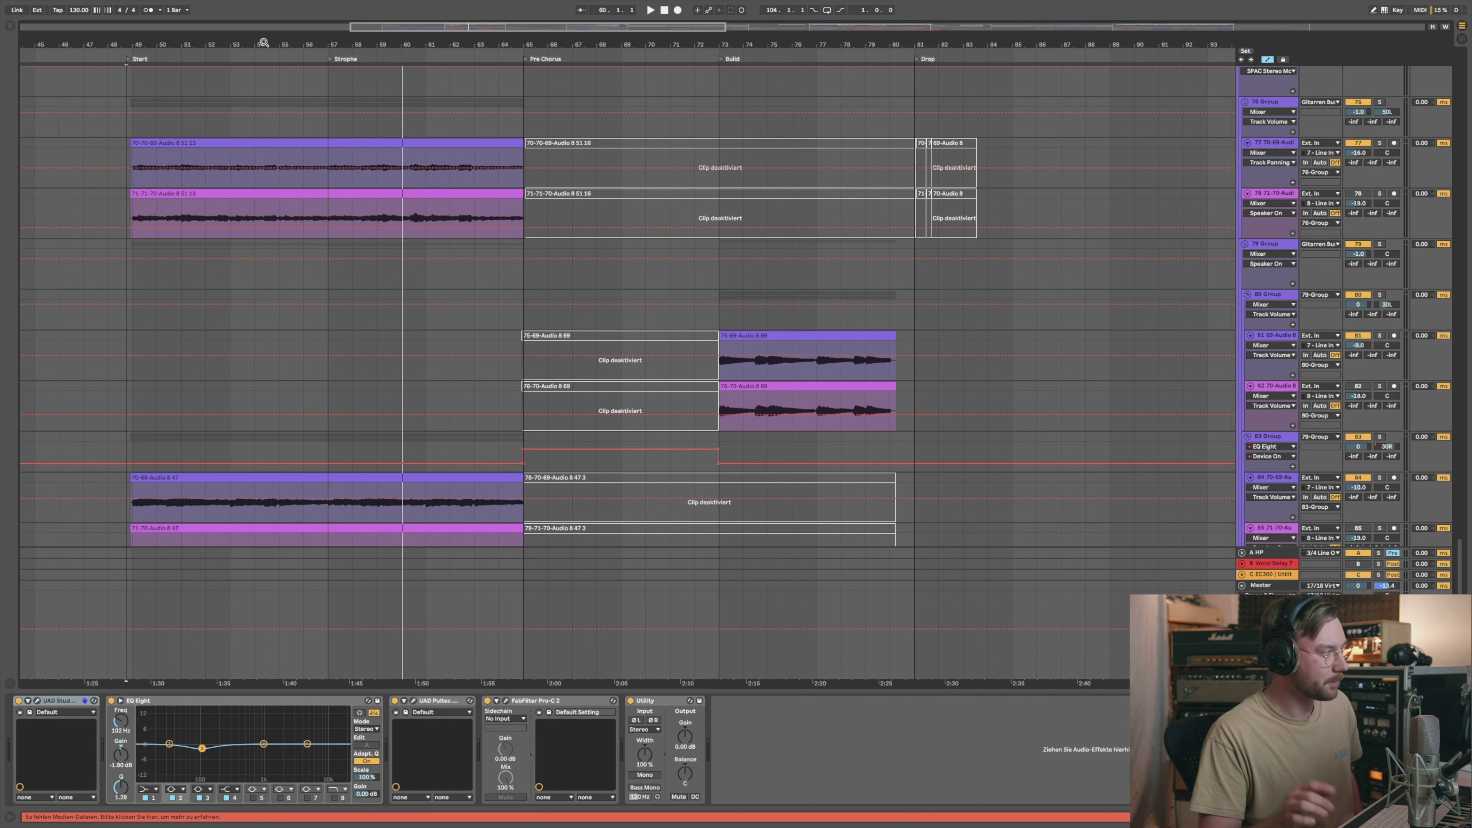
pyautogui.moveTo(378, 44); pyautogui.dragTo(418, 48)
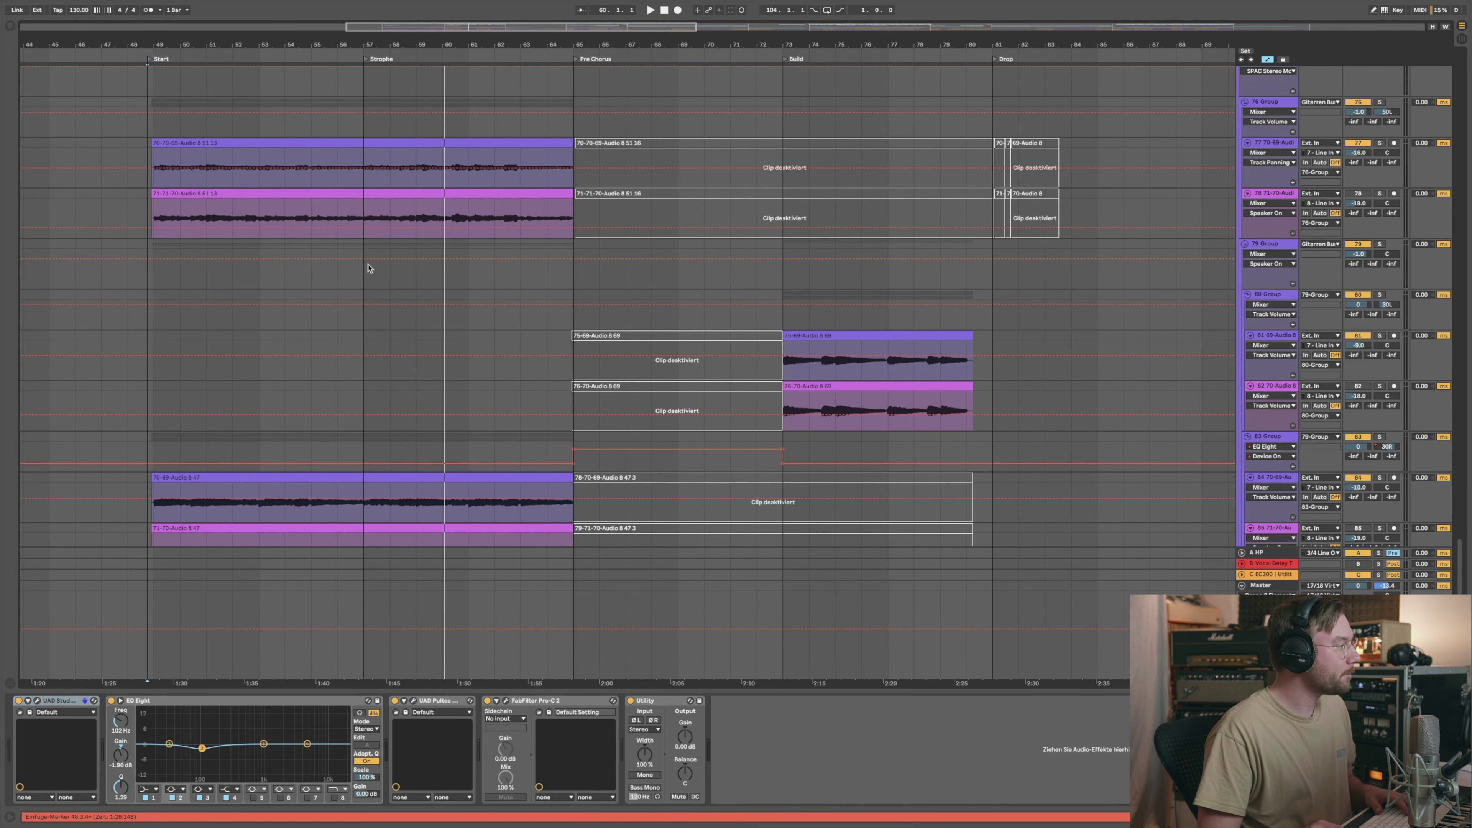
pyautogui.click(153, 131)
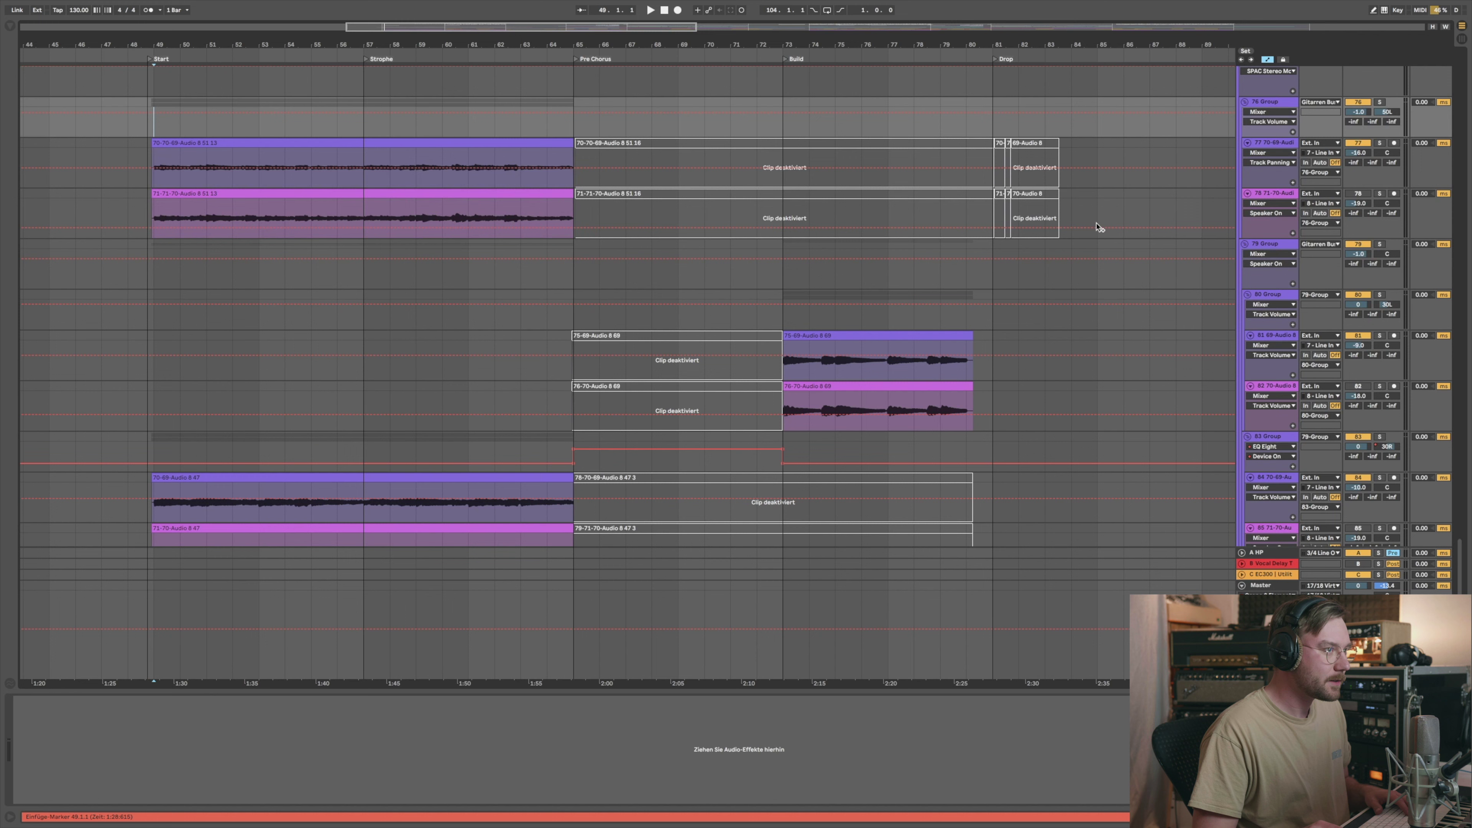
pyautogui.click(1274, 145)
pyautogui.click(1273, 104)
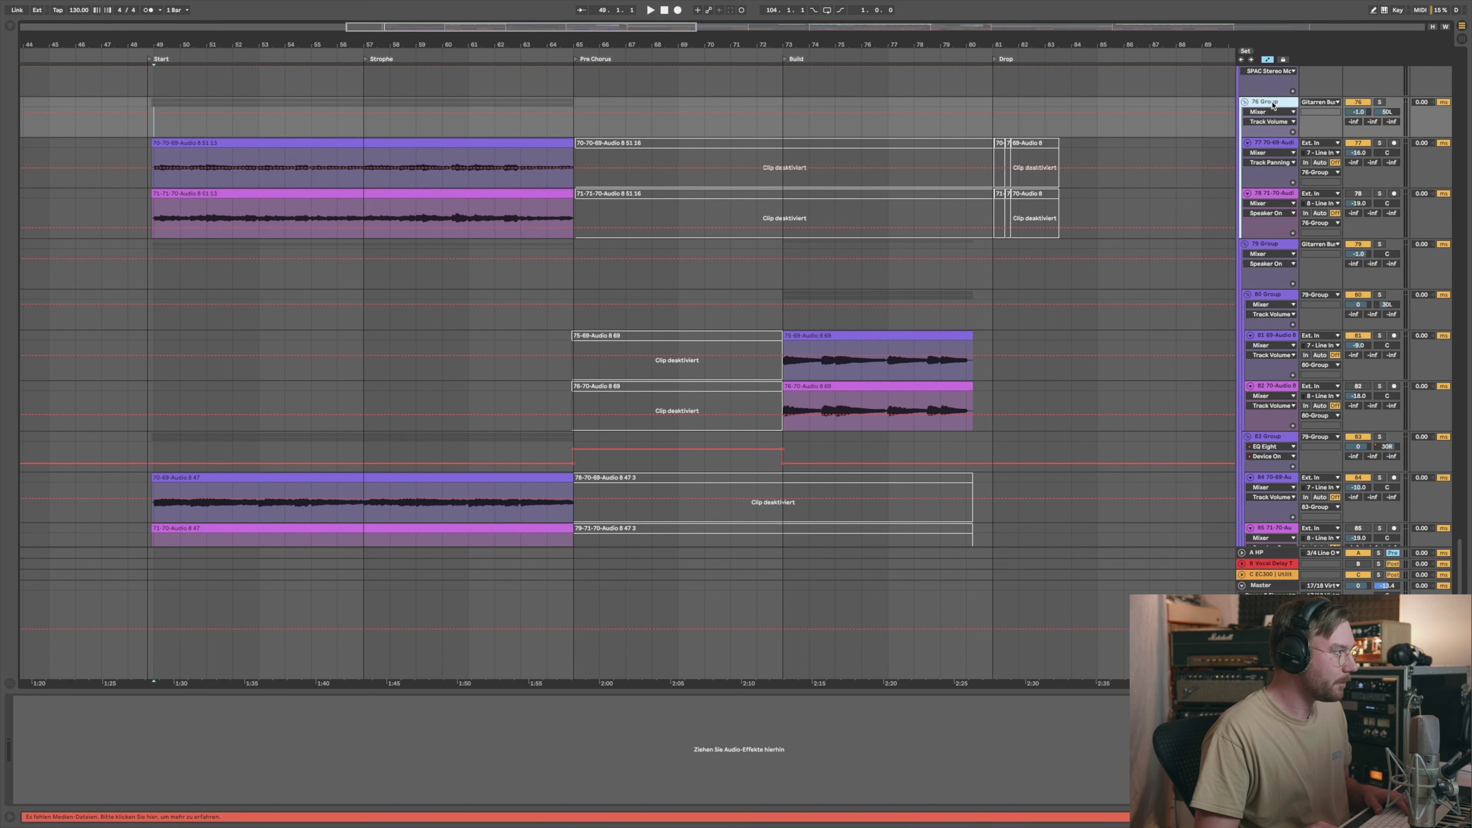
pyautogui.scroll(3, 1268, 177)
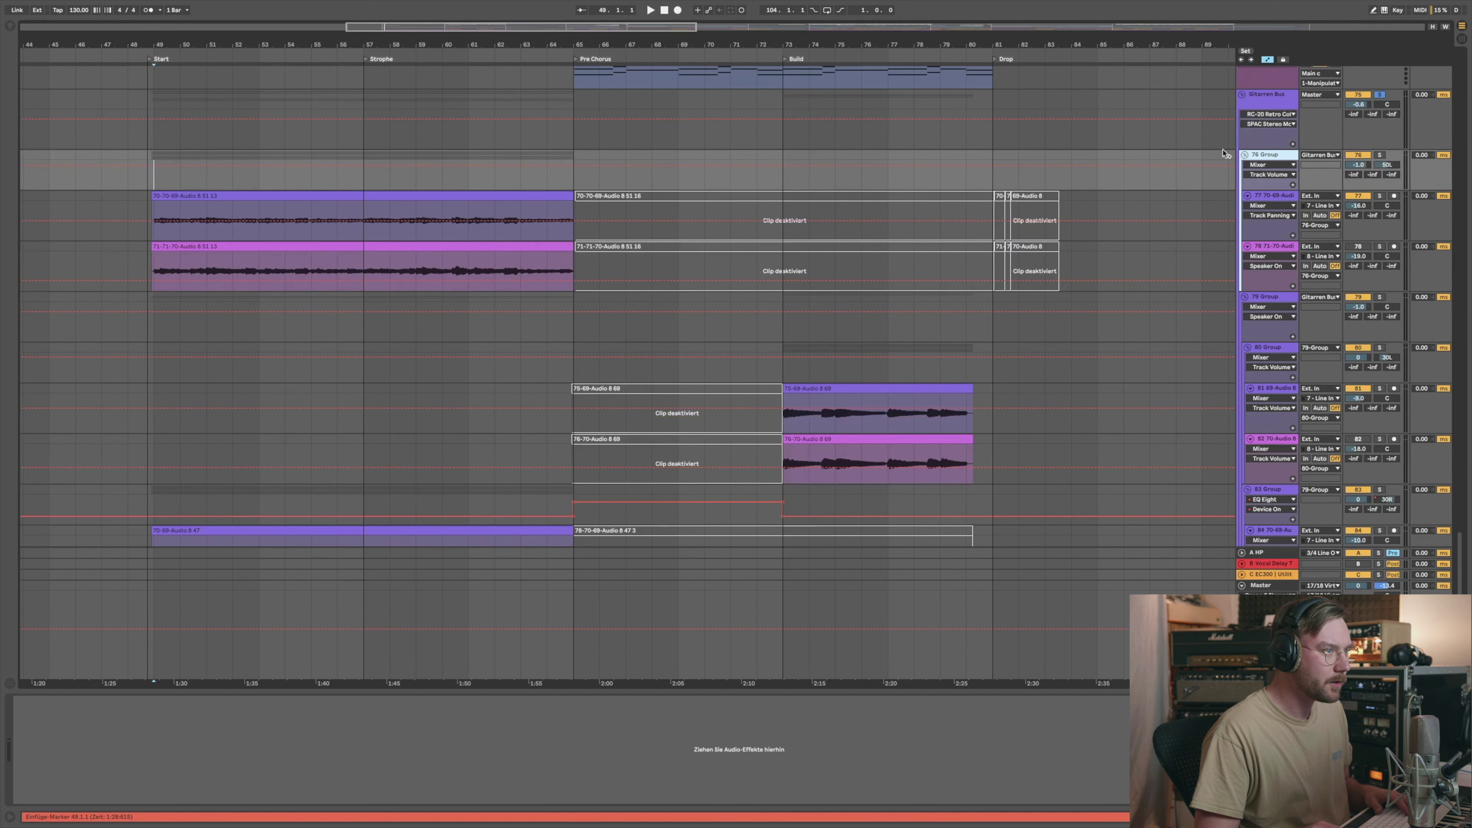
pyautogui.click(1268, 199)
pyautogui.click(1268, 248)
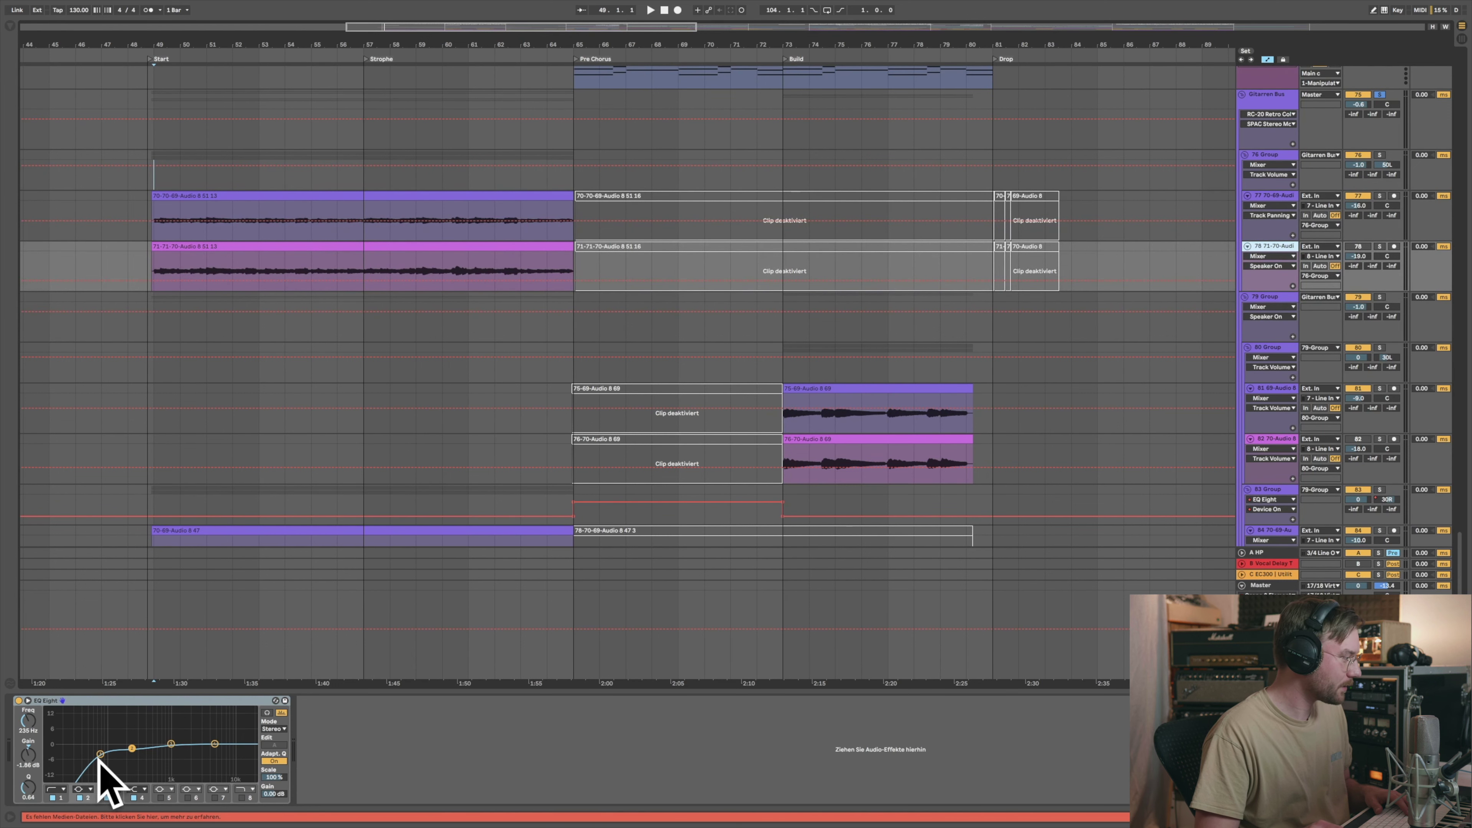
# Step: Open RC-20 Retro Color on the Gitarren Bus, audition its Wobble effect from bar 49, and close the plug-in
pyautogui.click(1283, 103)
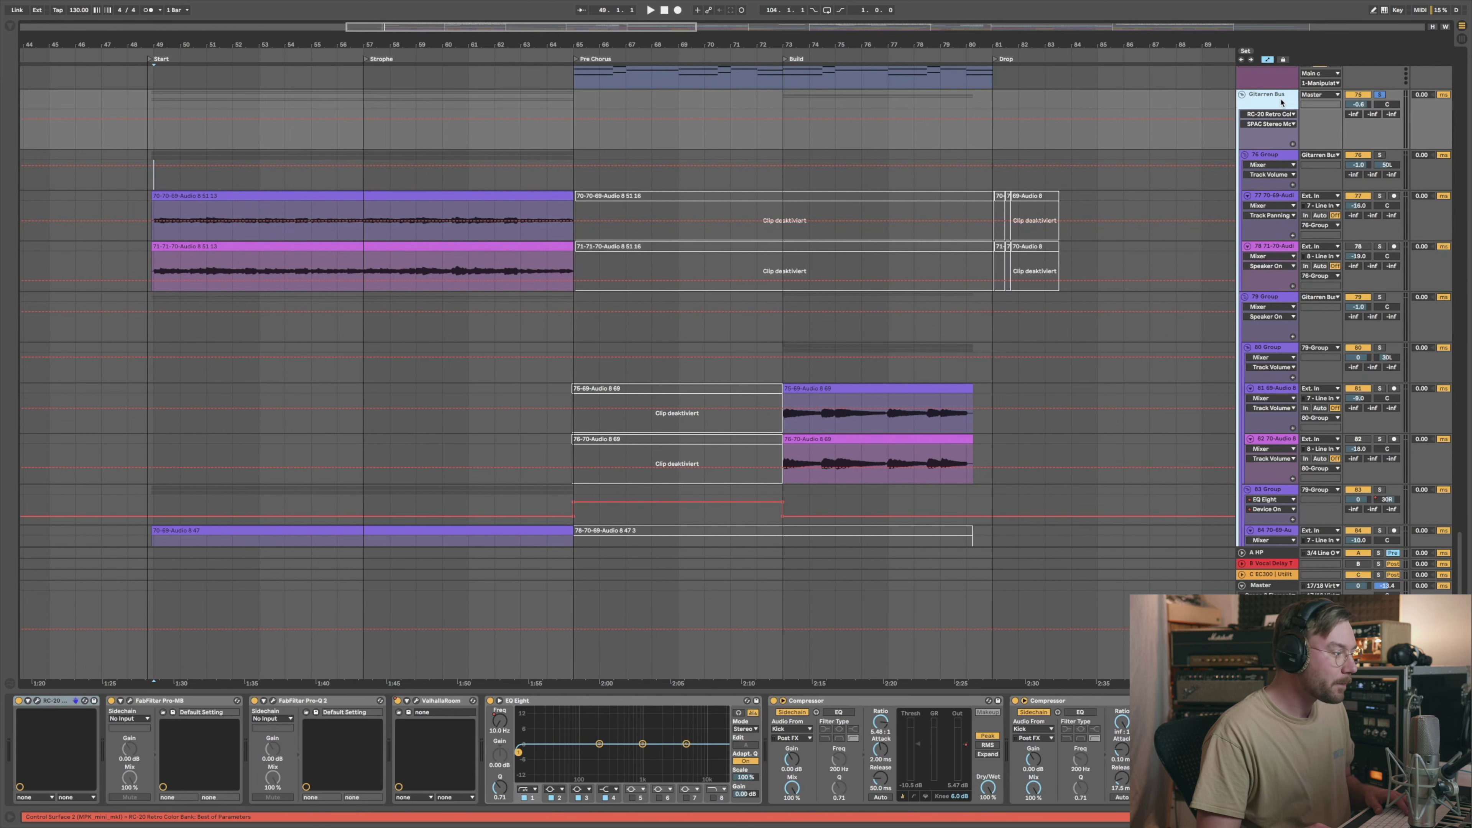
pyautogui.moveTo(183, 43); pyautogui.dragTo(250, 156)
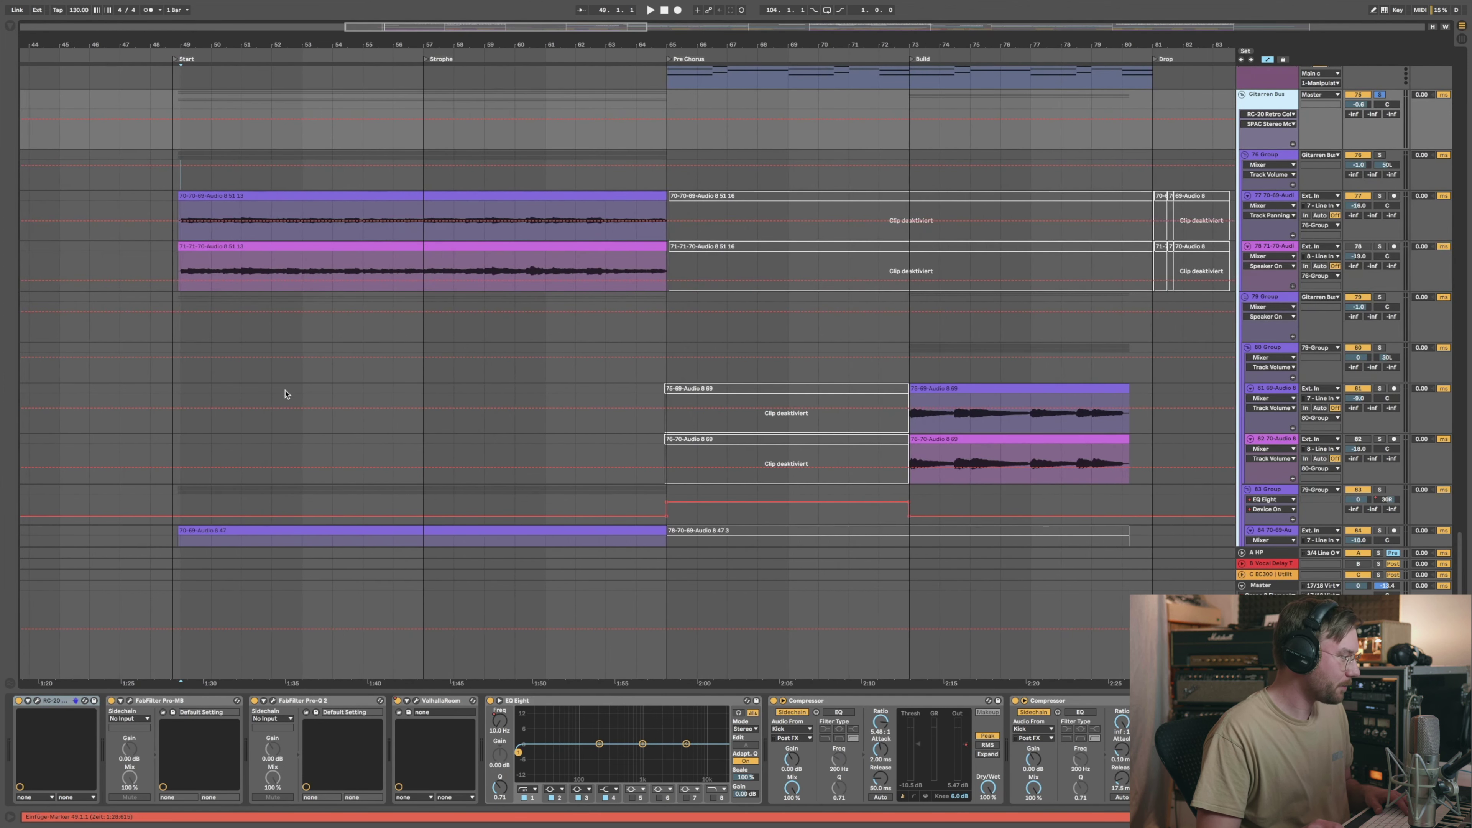
pyautogui.scroll(-1, 284, 394)
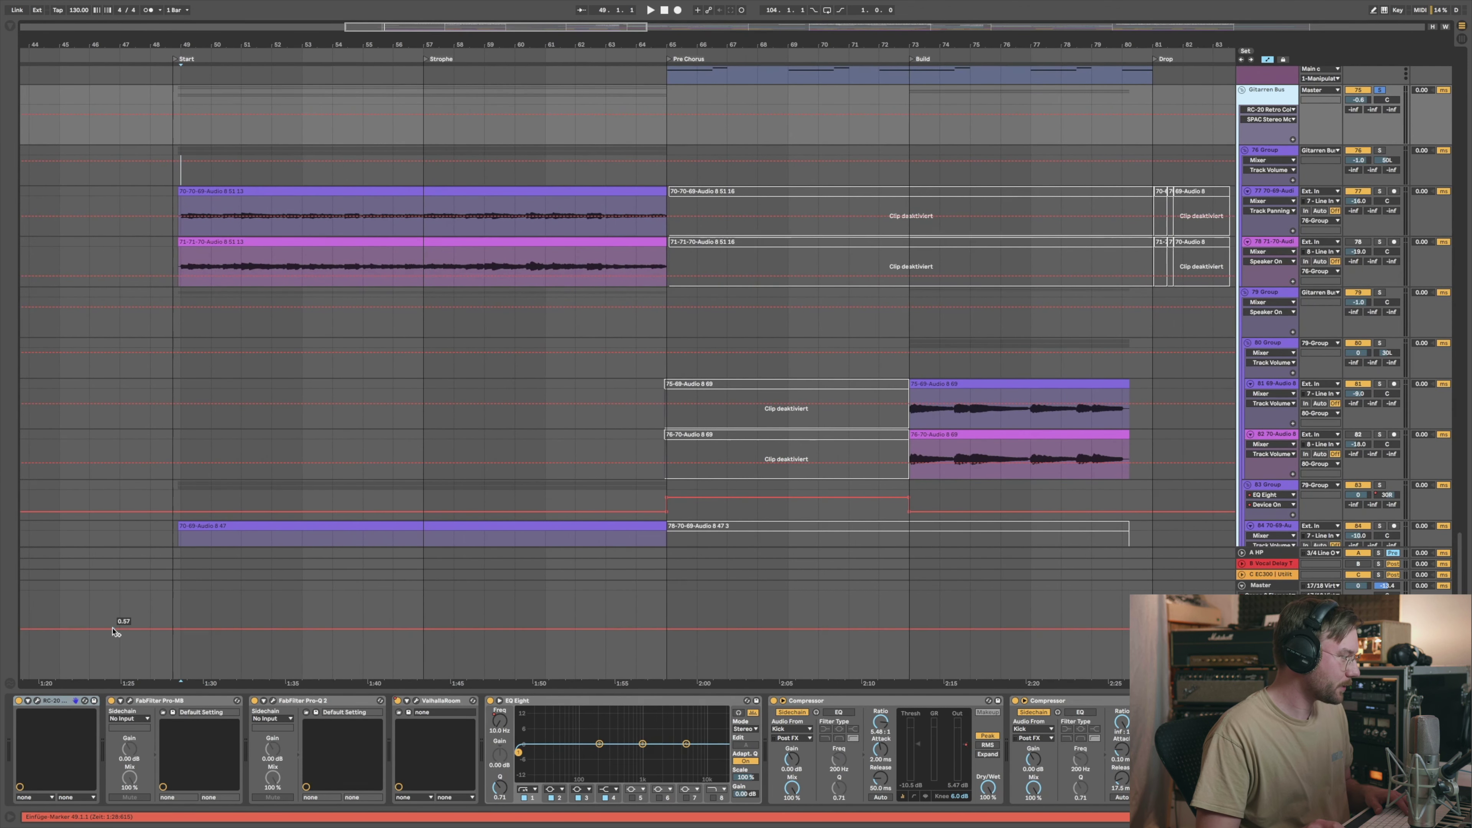
pyautogui.click(38, 702)
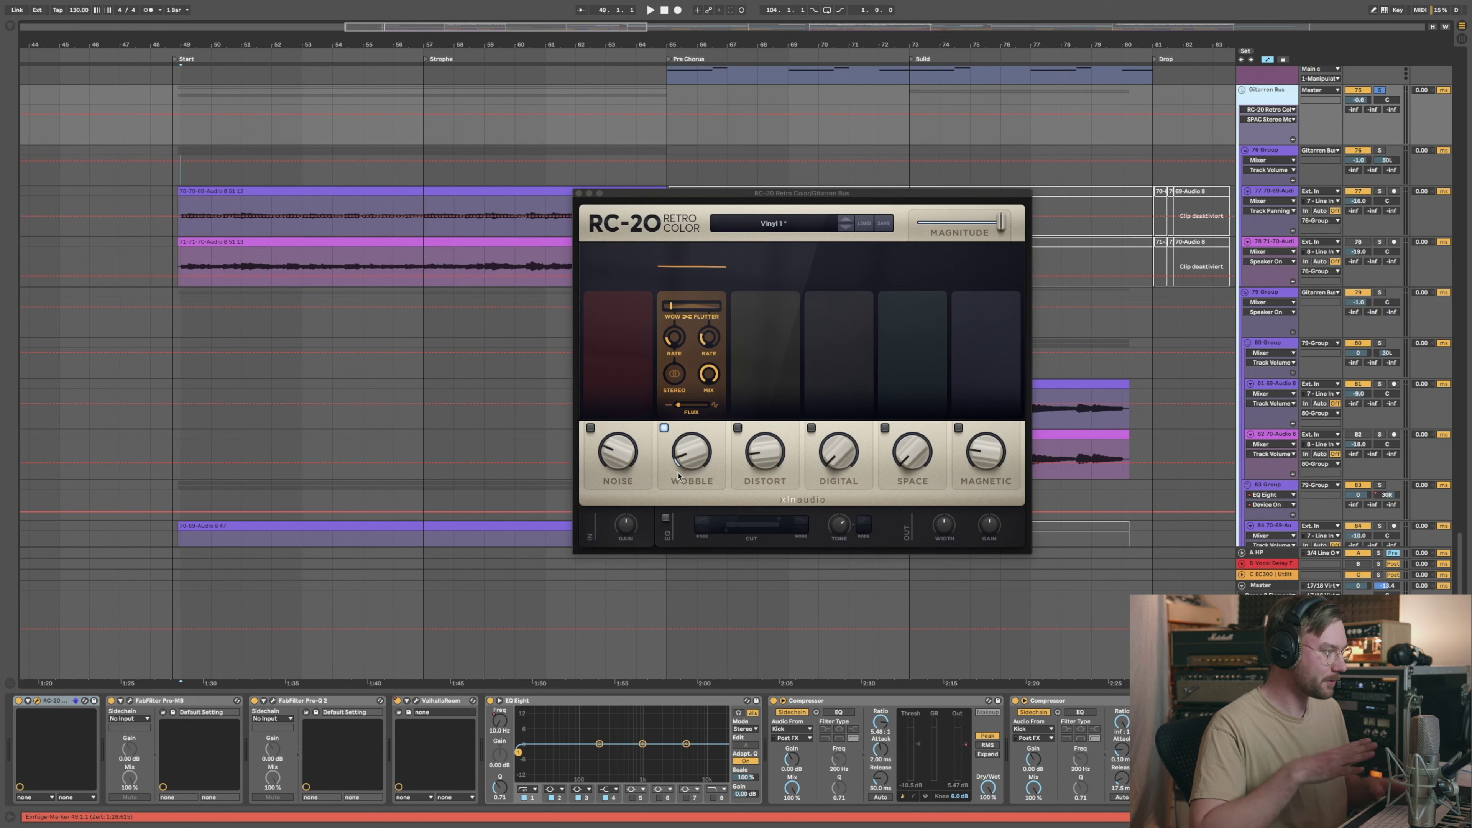
pyautogui.press('space')
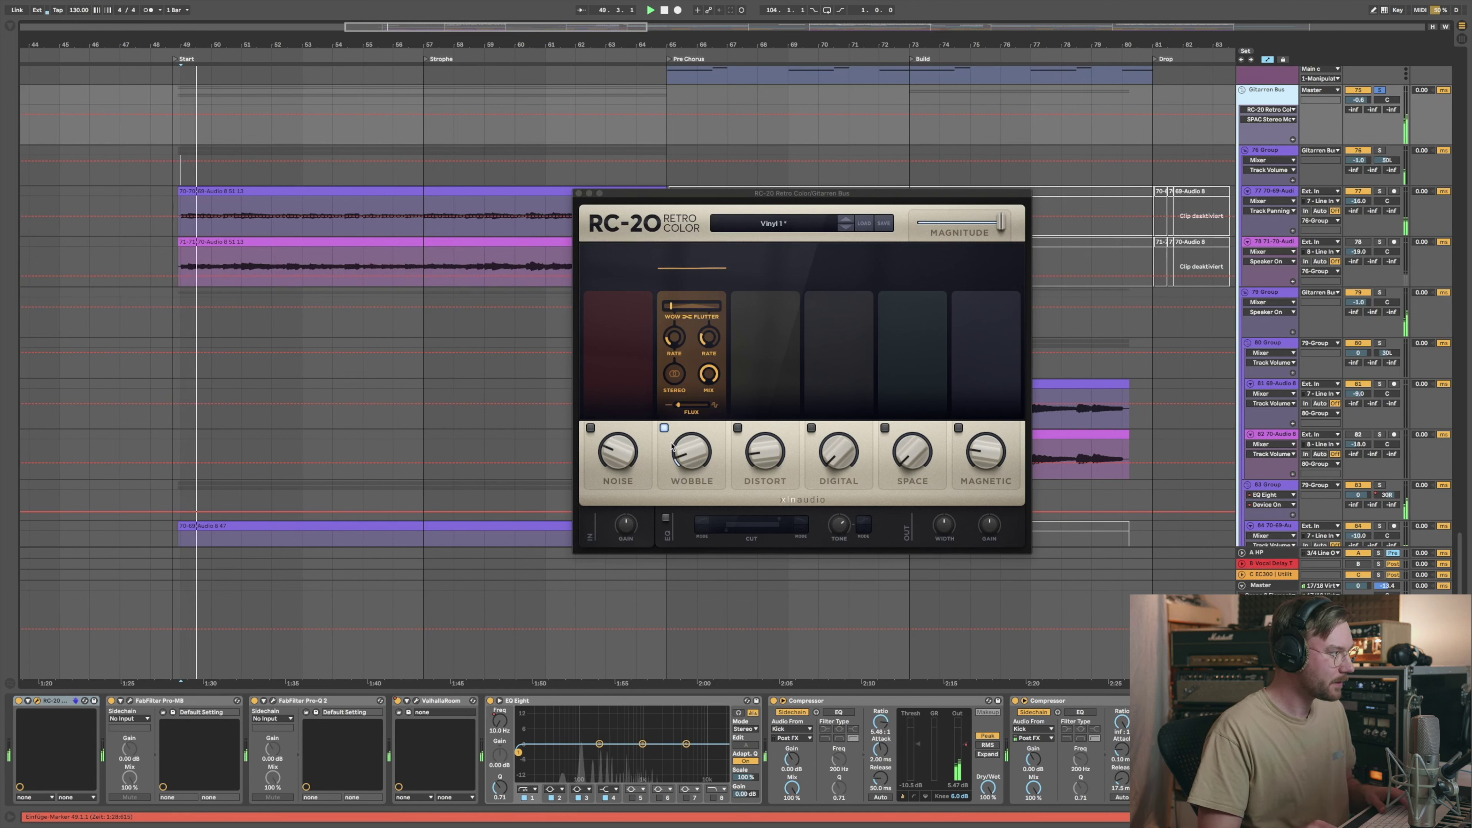
pyautogui.click(685, 459)
pyautogui.moveTo(685, 460)
pyautogui.mouseDown()
pyautogui.moveTo(696, 410)
pyautogui.moveTo(688, 462)
pyautogui.mouseUp()
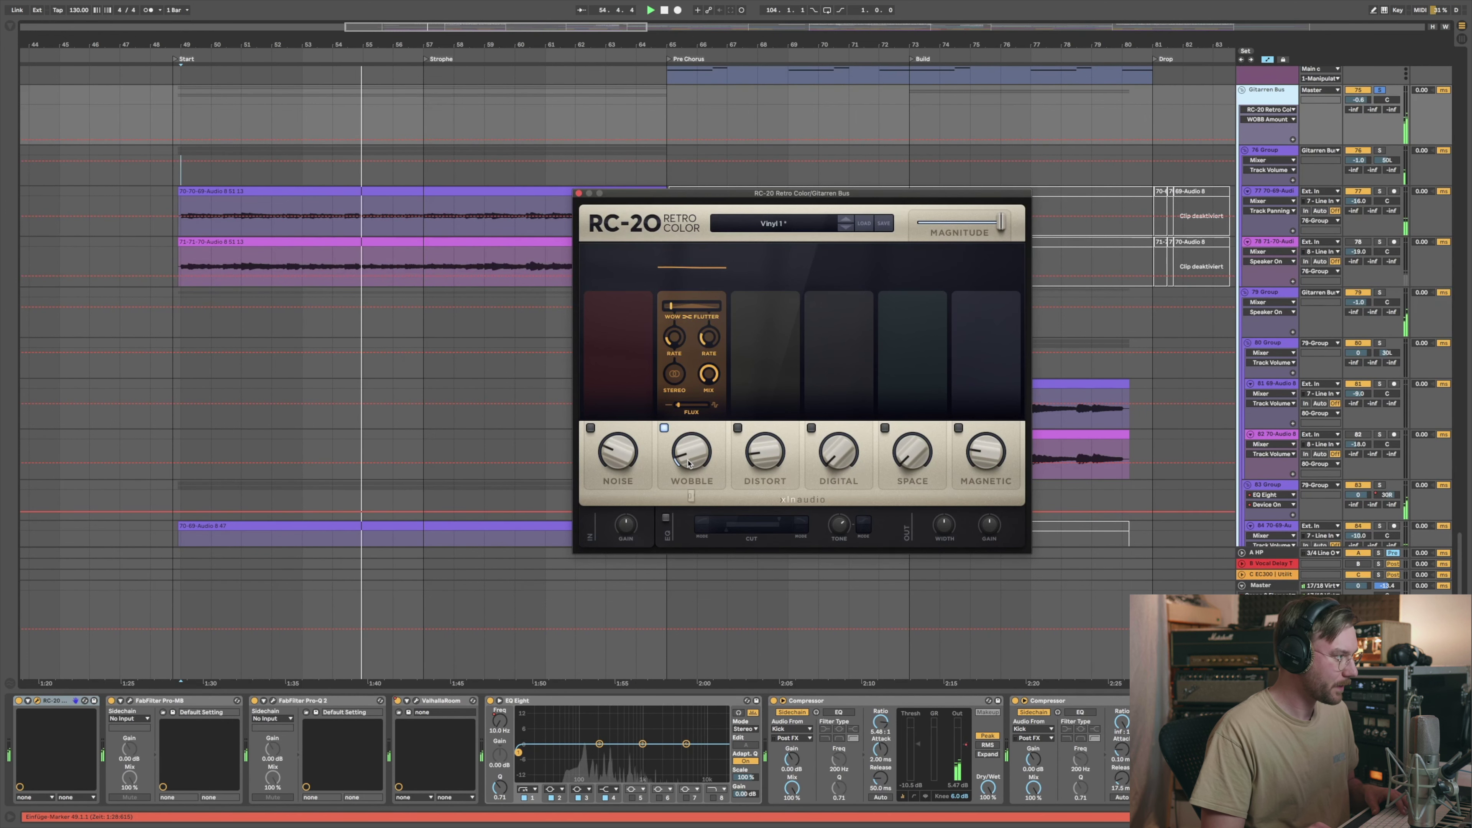
pyautogui.click(578, 194)
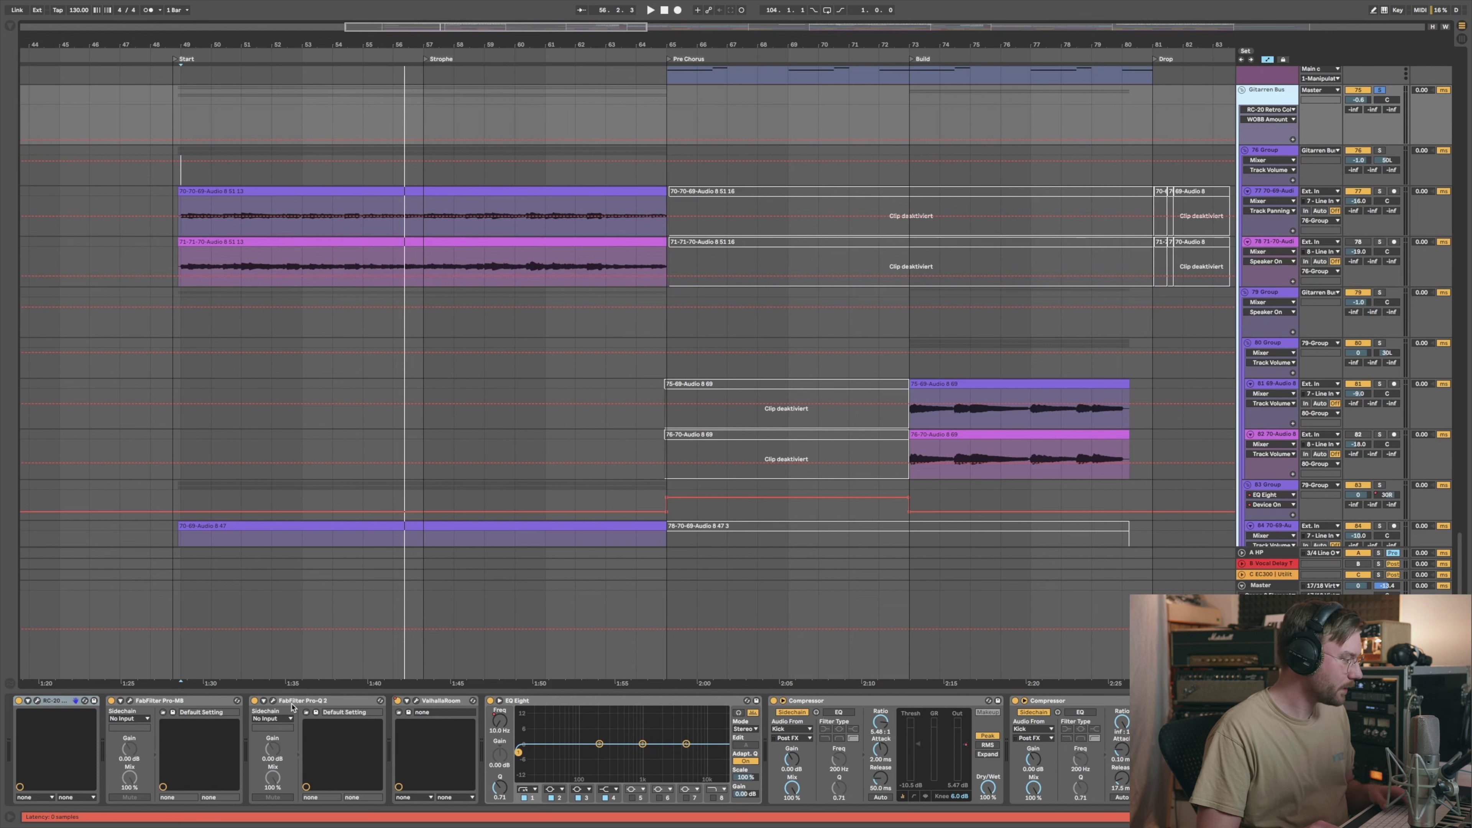
# Step: Check the Gitarren Bus's FabFilter Pro-Q 2 curve during playback and its ValhallaRoom reverb settings, closing both plug-ins
pyautogui.click(272, 702)
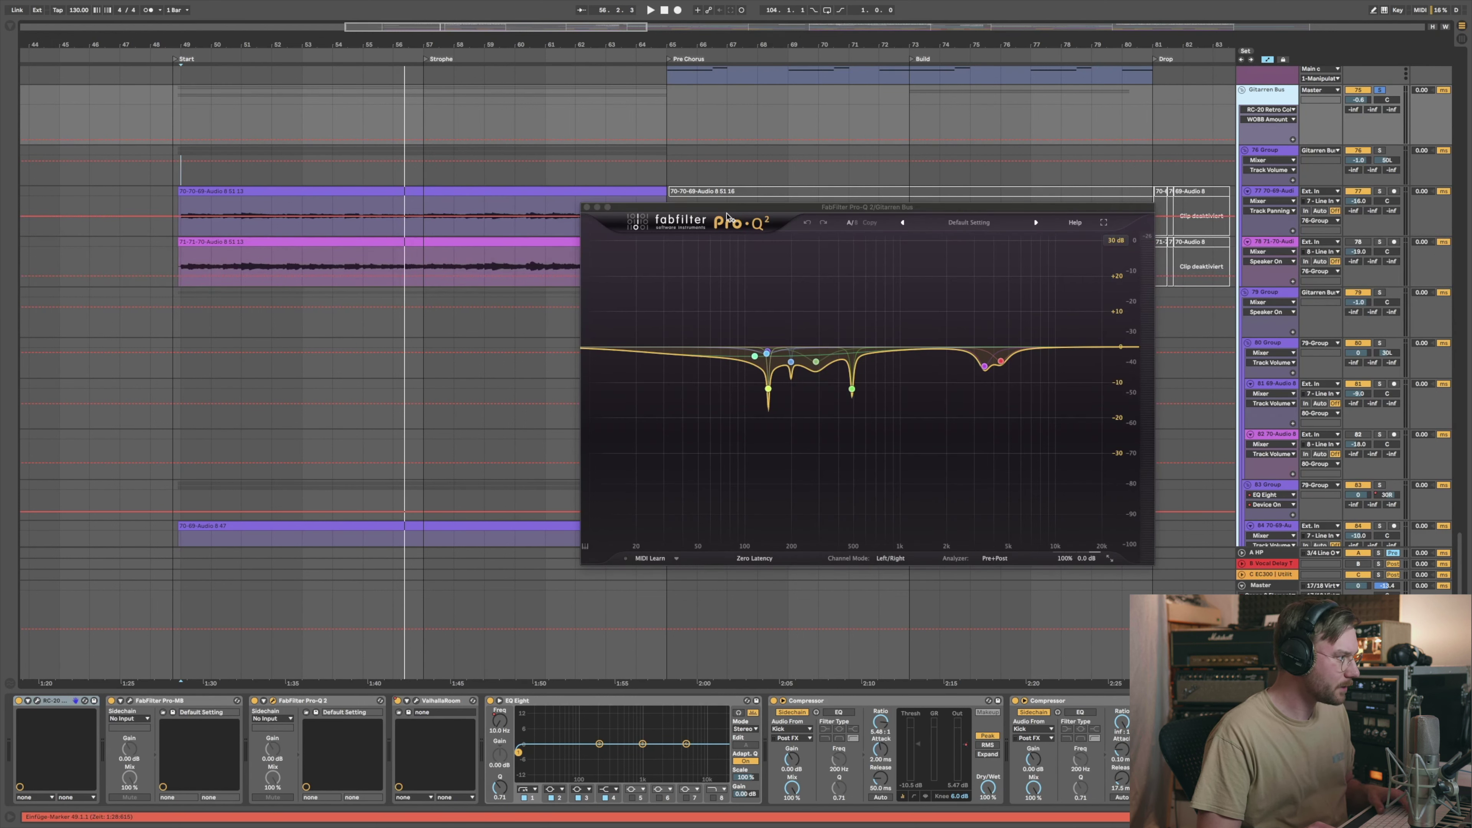
pyautogui.press('space')
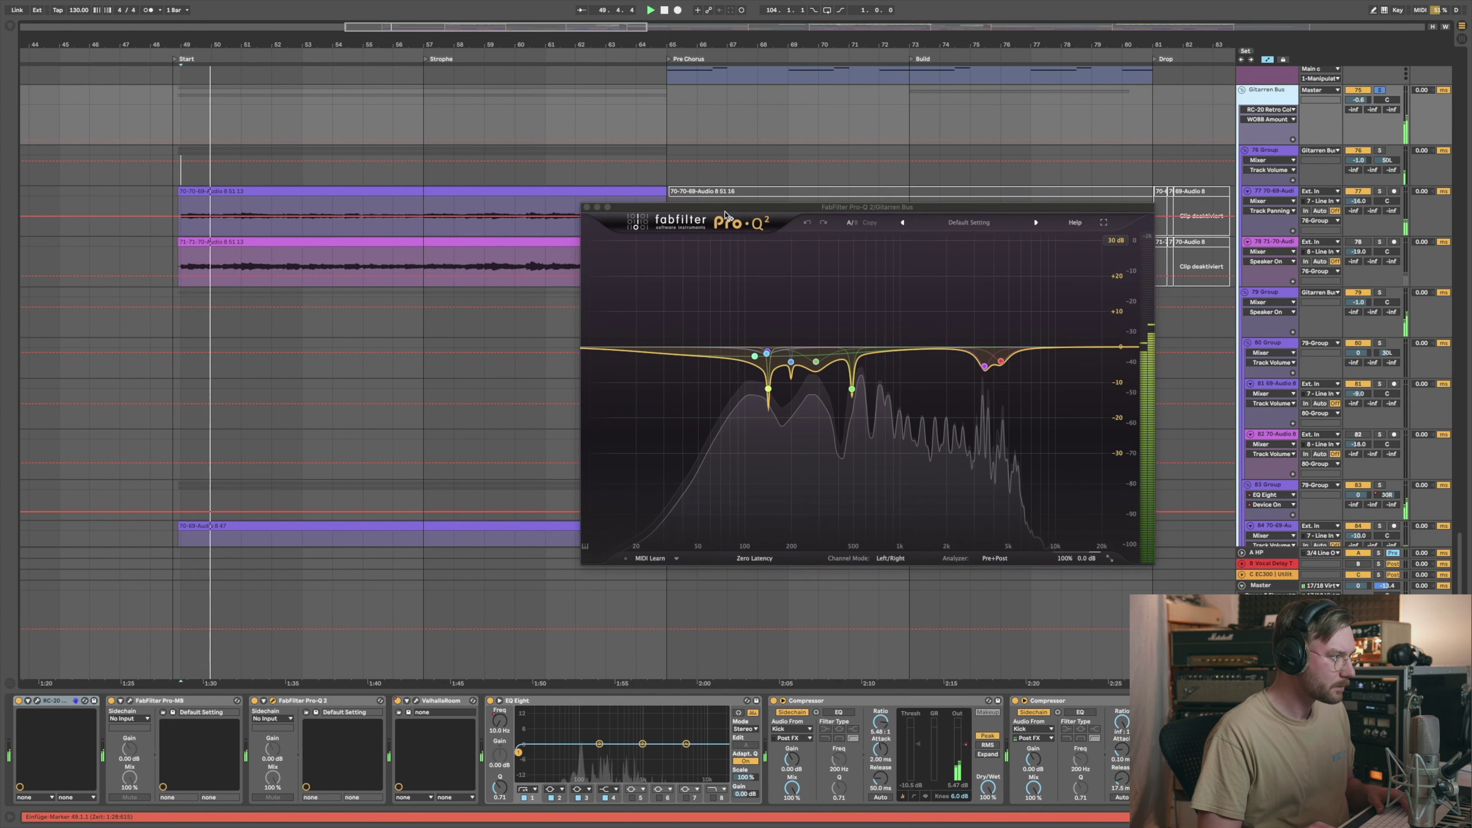
pyautogui.click(587, 208)
pyautogui.click(416, 702)
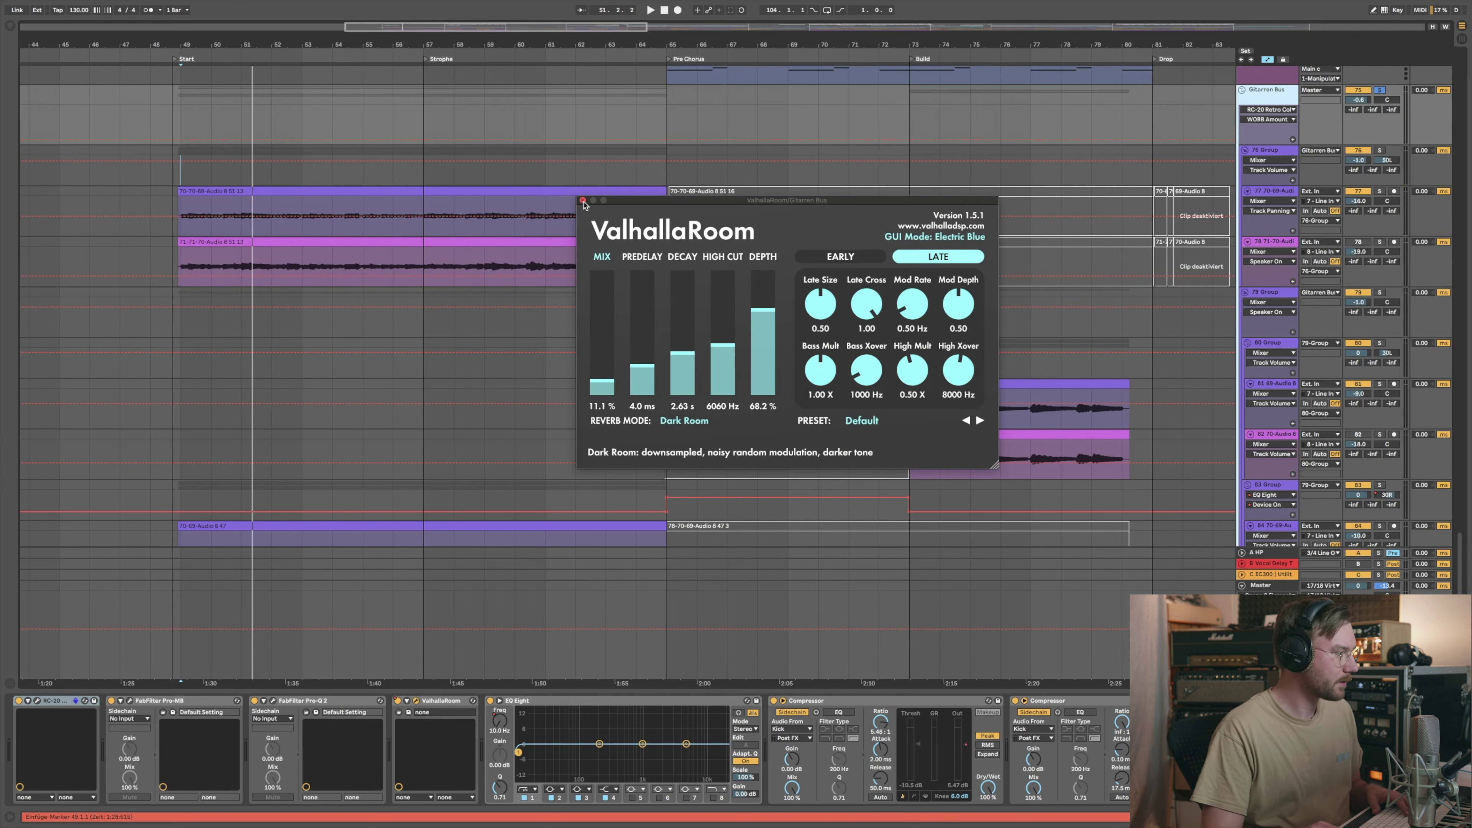
pyautogui.click(583, 200)
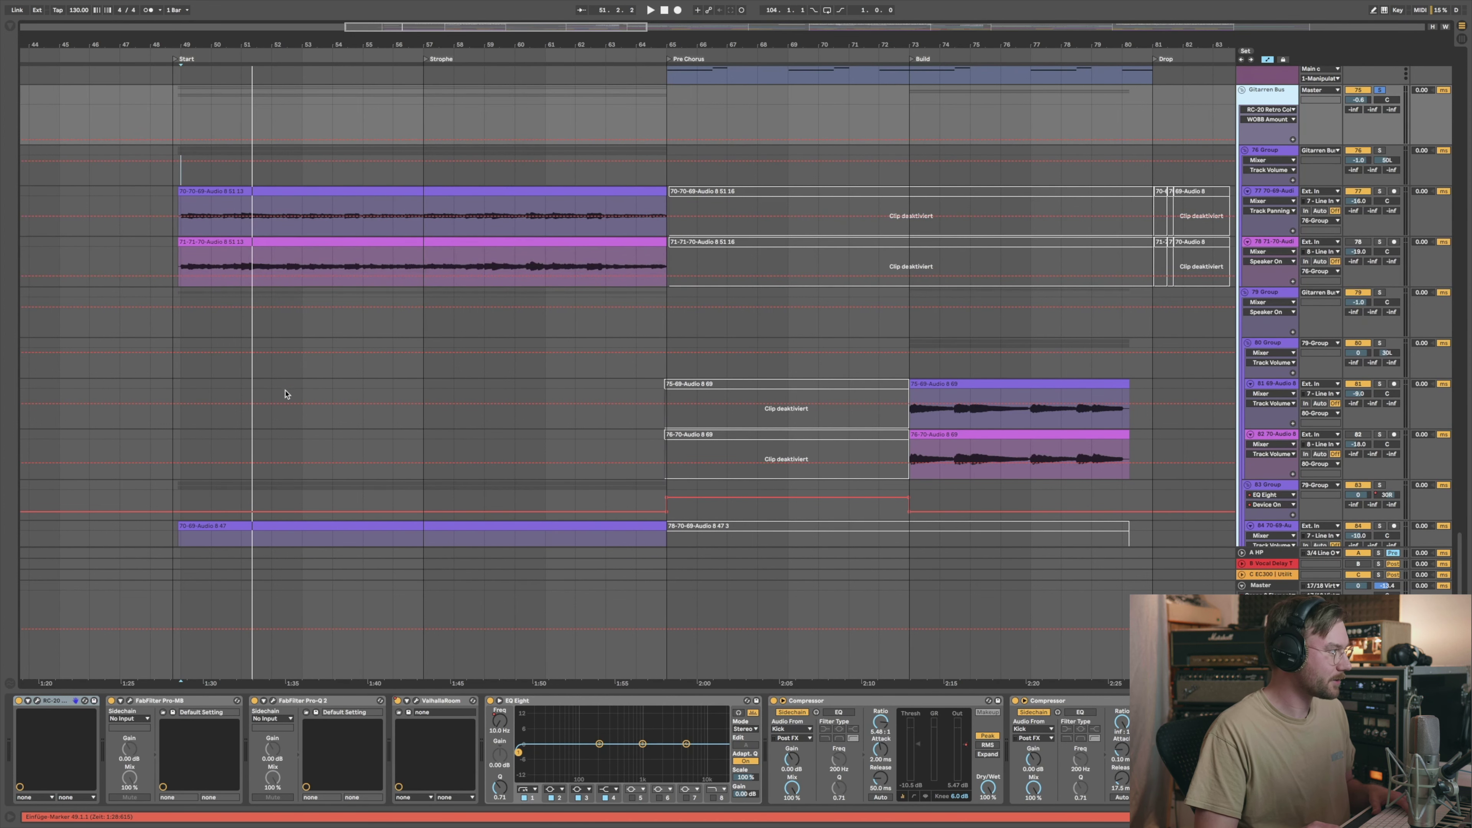
pyautogui.scroll(-3, 285, 393)
pyautogui.scroll(-1, 284, 394)
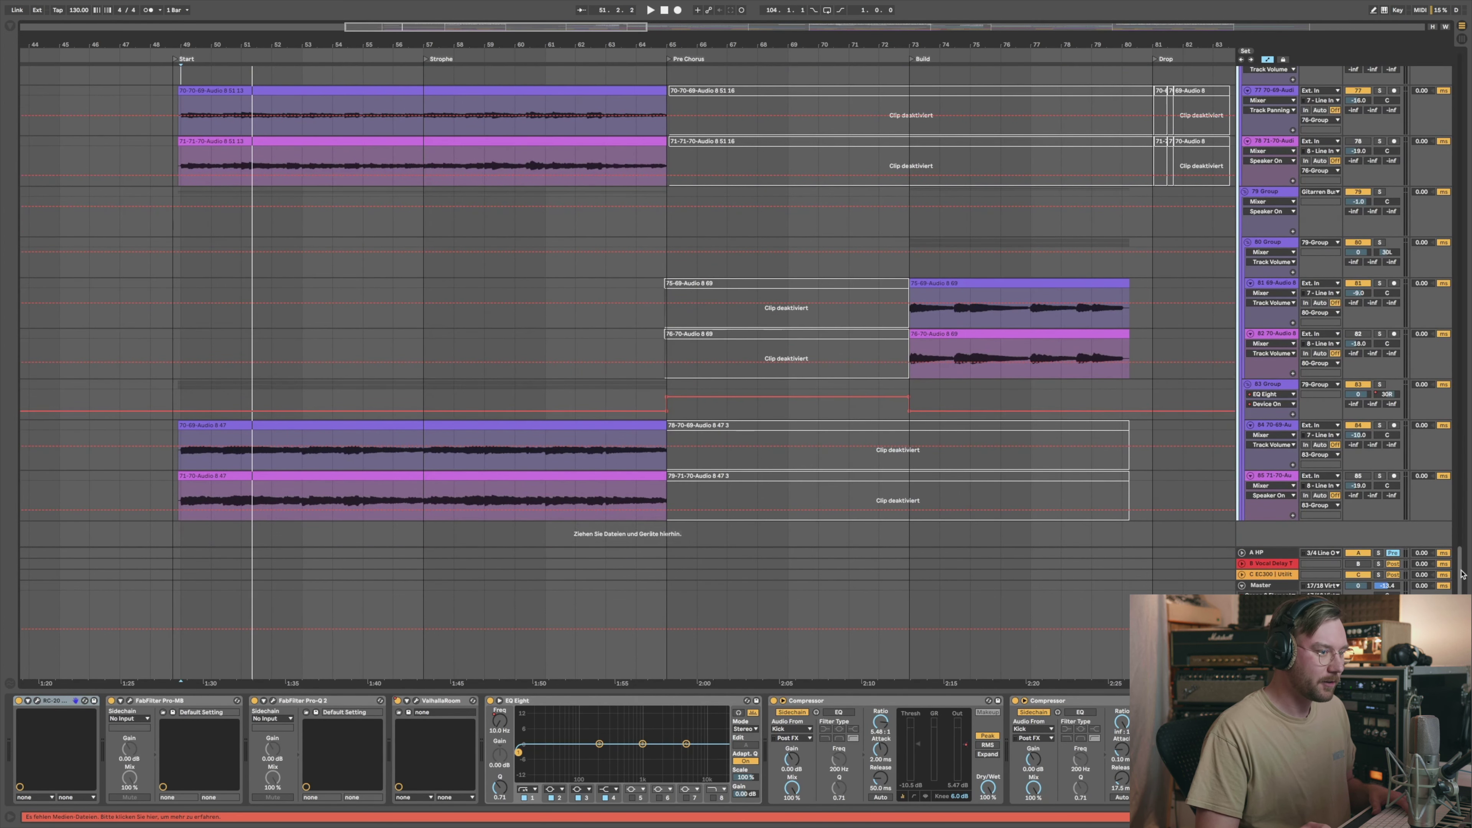
pyautogui.moveTo(1460, 573); pyautogui.dragTo(1460, 544)
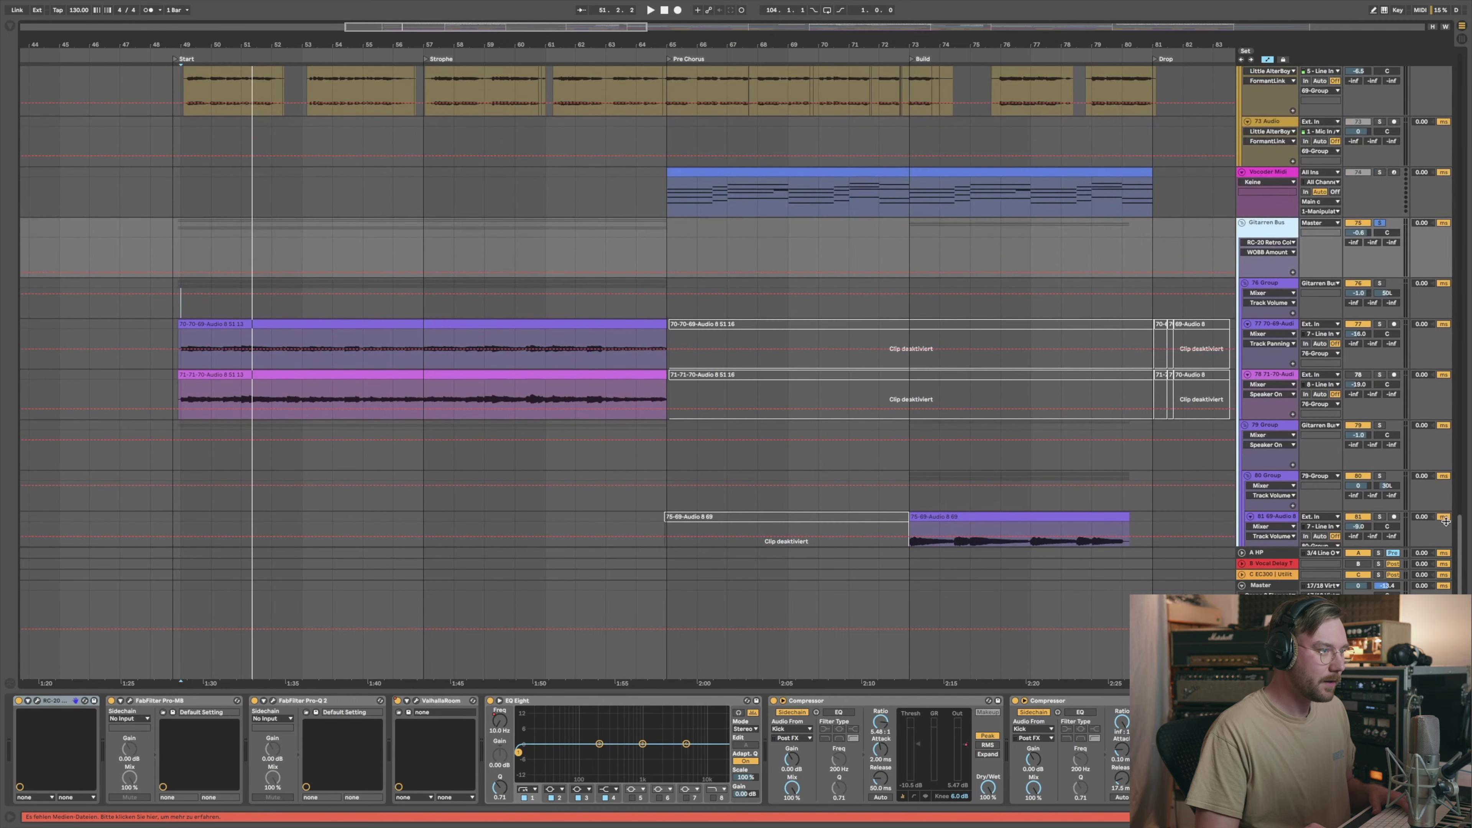
# Step: Play the soloed guitar tracks from the start of the Build section at bar 73, with the marker on 79 Group
pyautogui.scroll(-3, 939, 297)
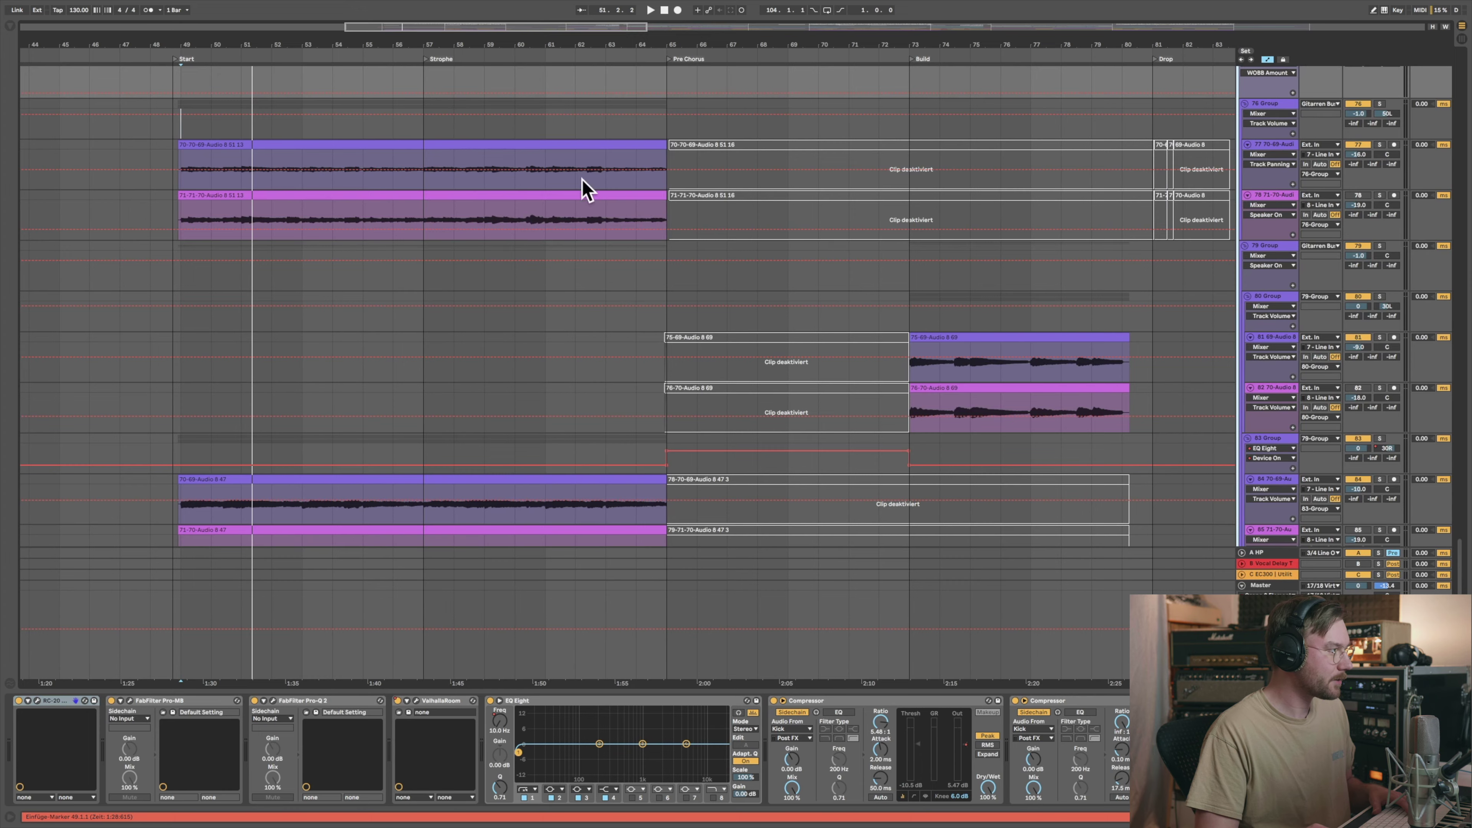
pyautogui.moveTo(852, 49); pyautogui.dragTo(662, 45)
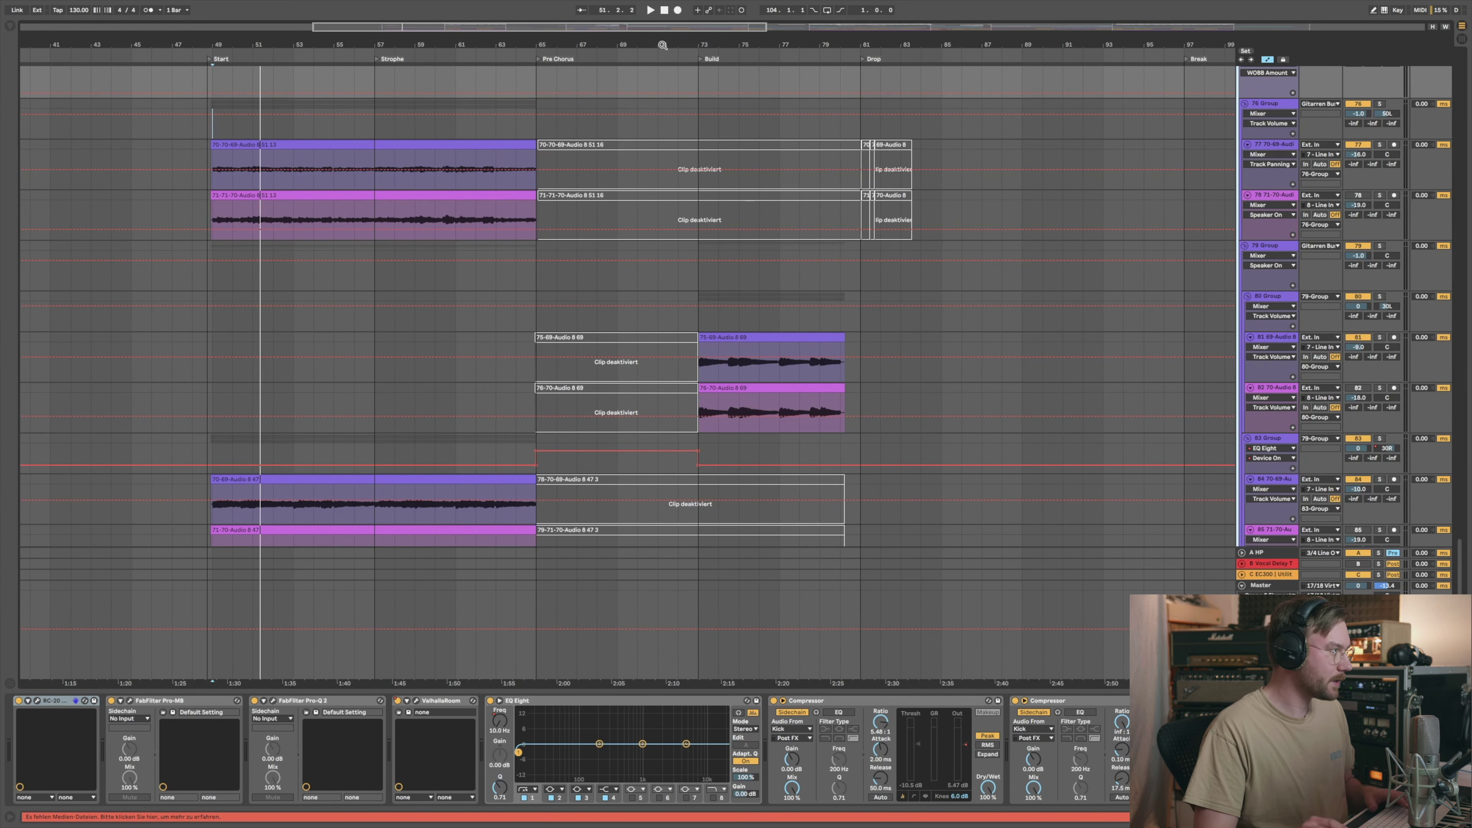
pyautogui.click(699, 284)
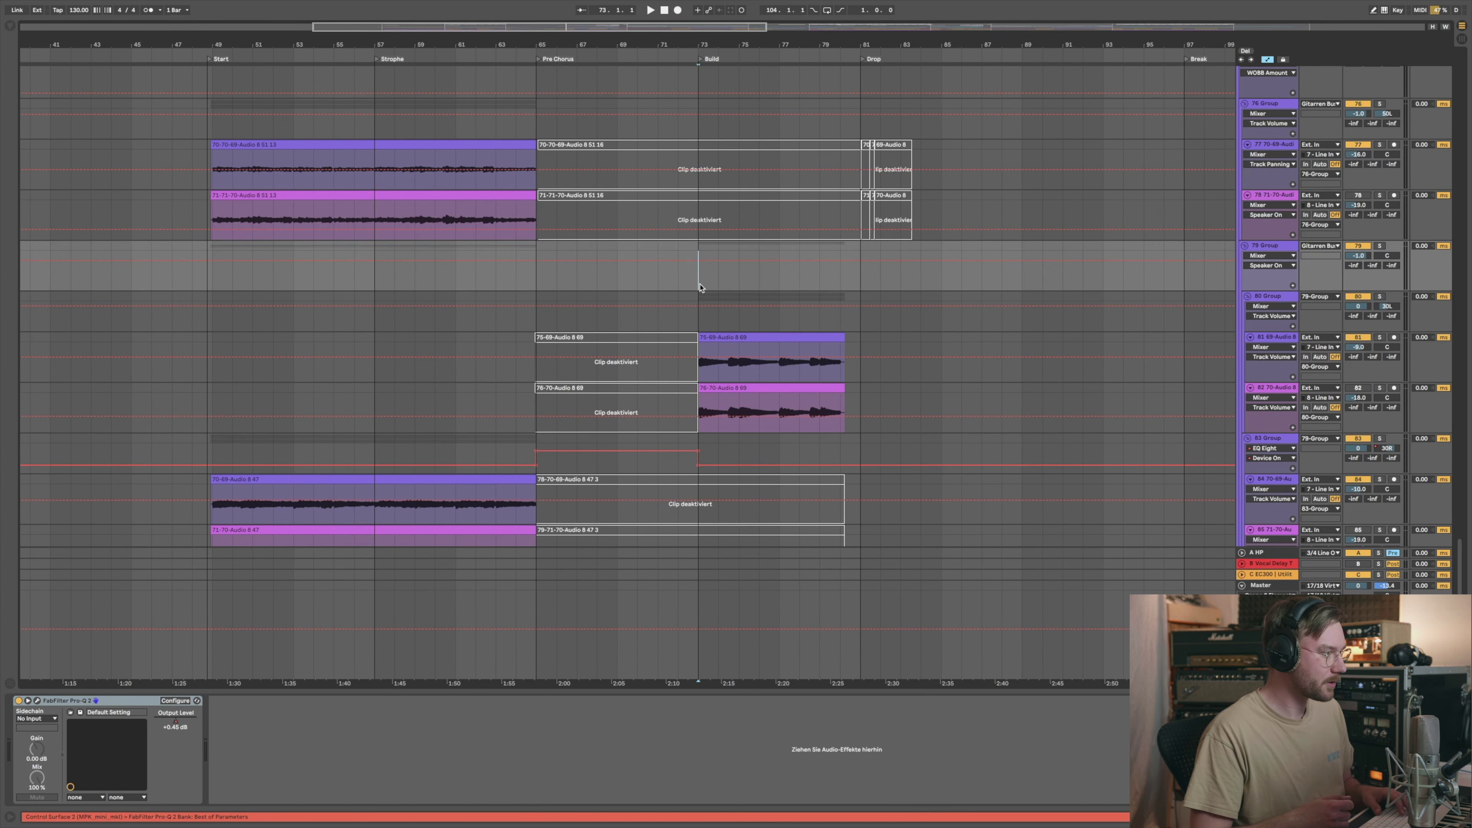
pyautogui.press('space')
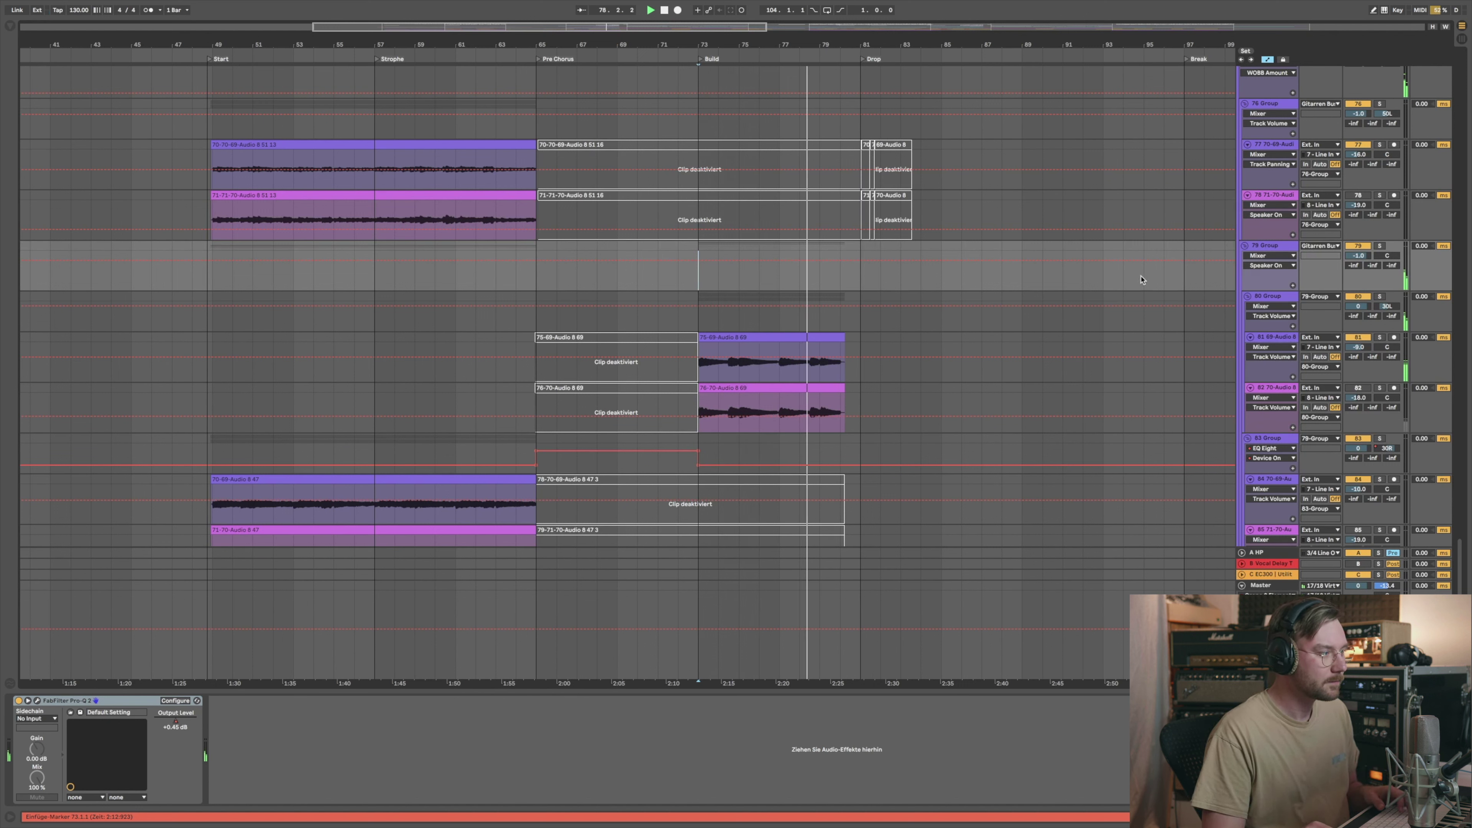
# Step: Play the guitar tracks from the start of Break 1.1 at bar 105, with the marker on 80 Group
pyautogui.scroll(-1, 1100, 306)
pyautogui.moveTo(1093, 48); pyautogui.dragTo(899, 42)
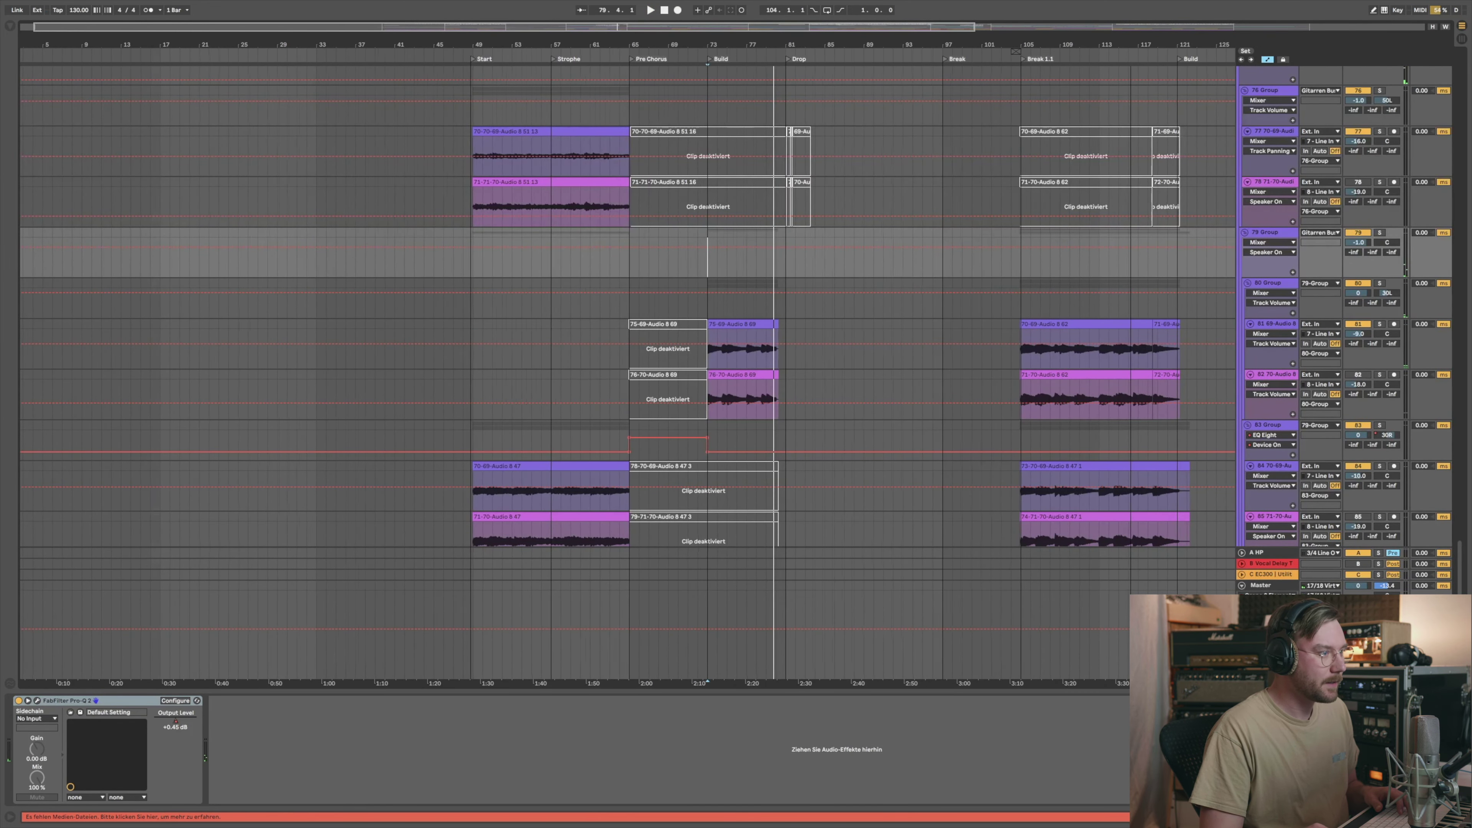
pyautogui.hscroll(10, 758, 113)
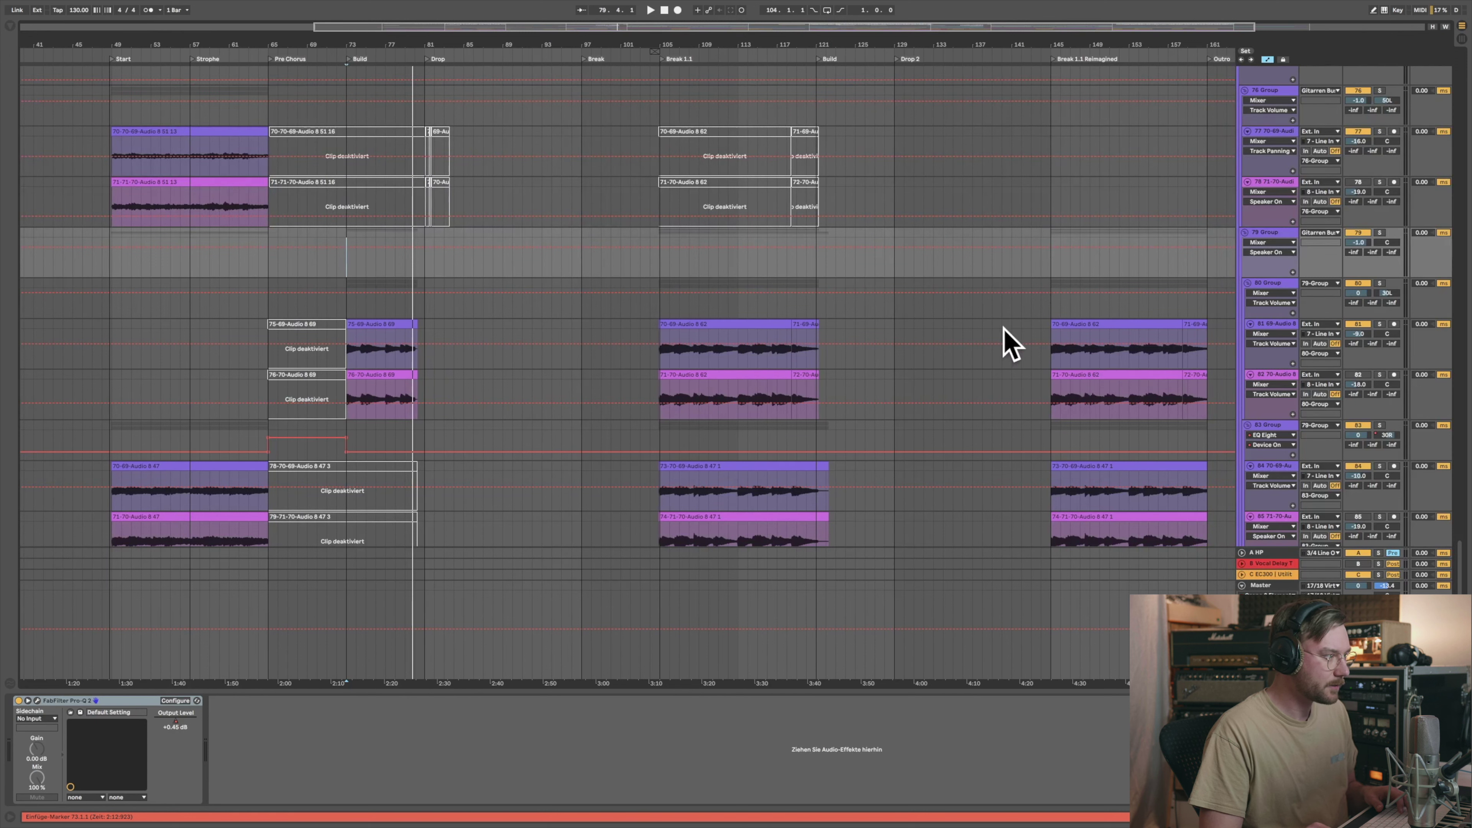
pyautogui.click(660, 308)
pyautogui.press('space')
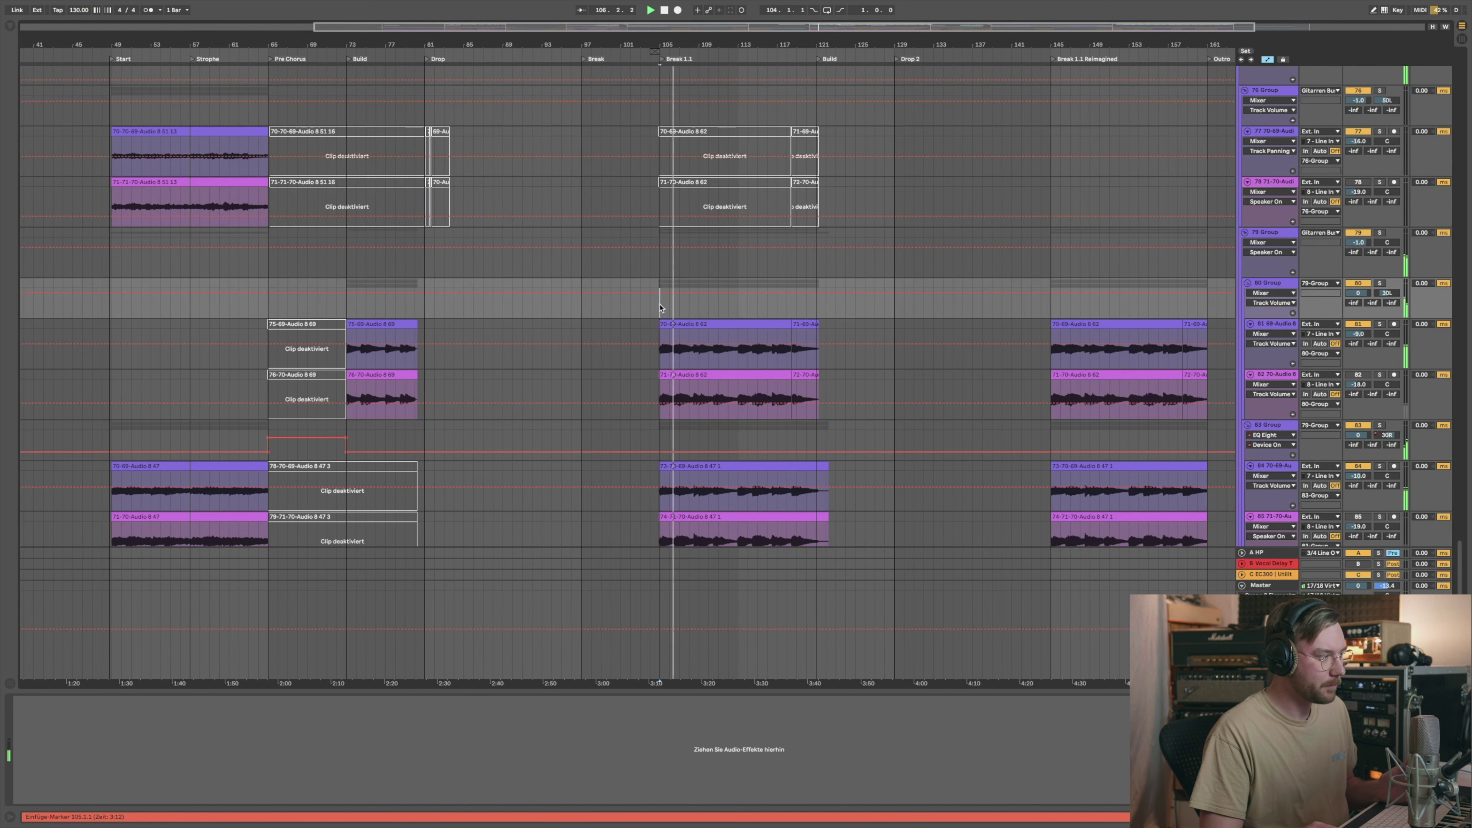
pyautogui.scroll(-1, 669, 310)
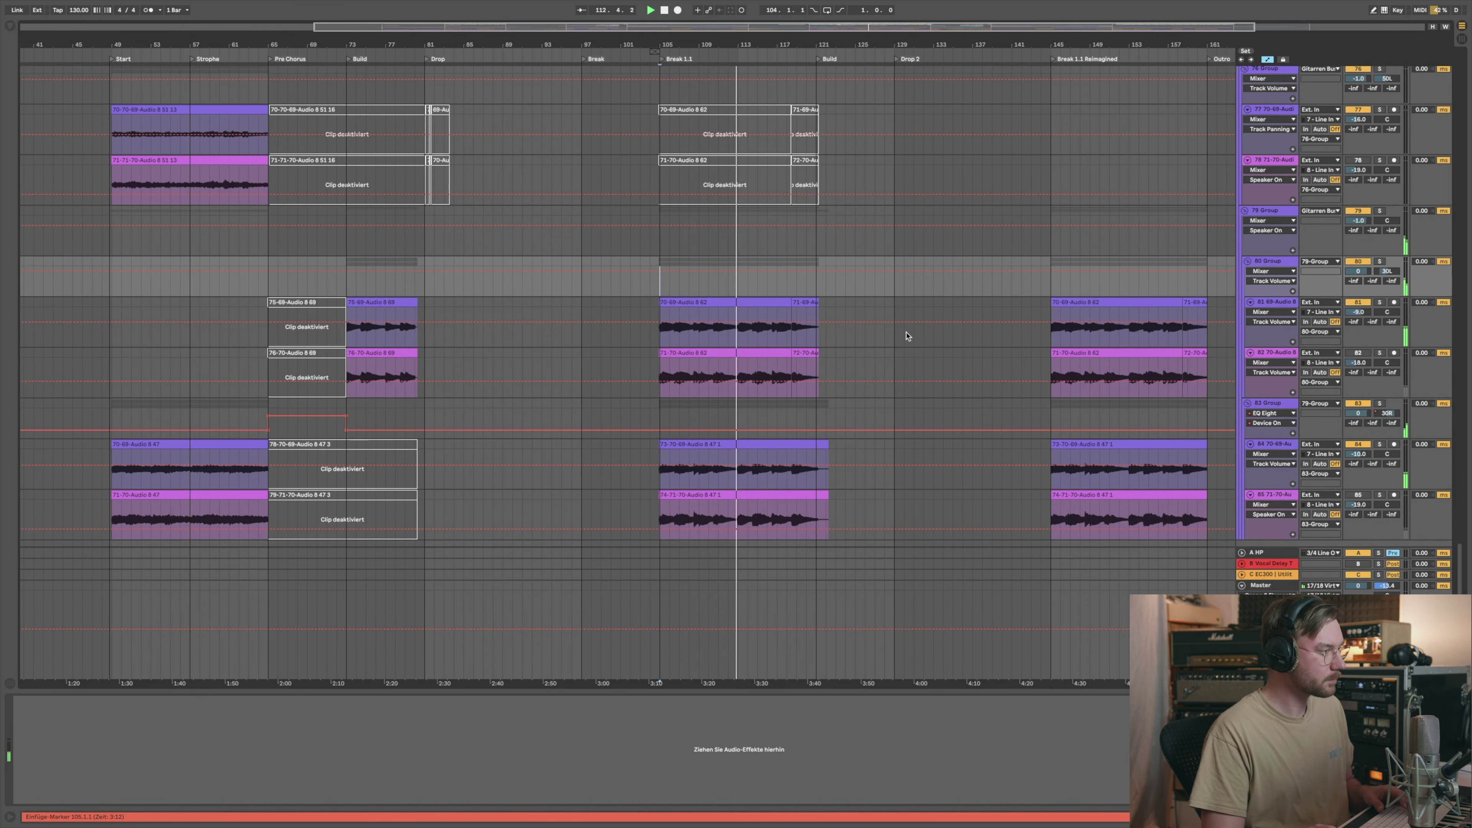
# Step: Collapse the Main Vox group above the Gitarren Bus
pyautogui.scroll(2, 887, 336)
pyautogui.scroll(3, 777, 339)
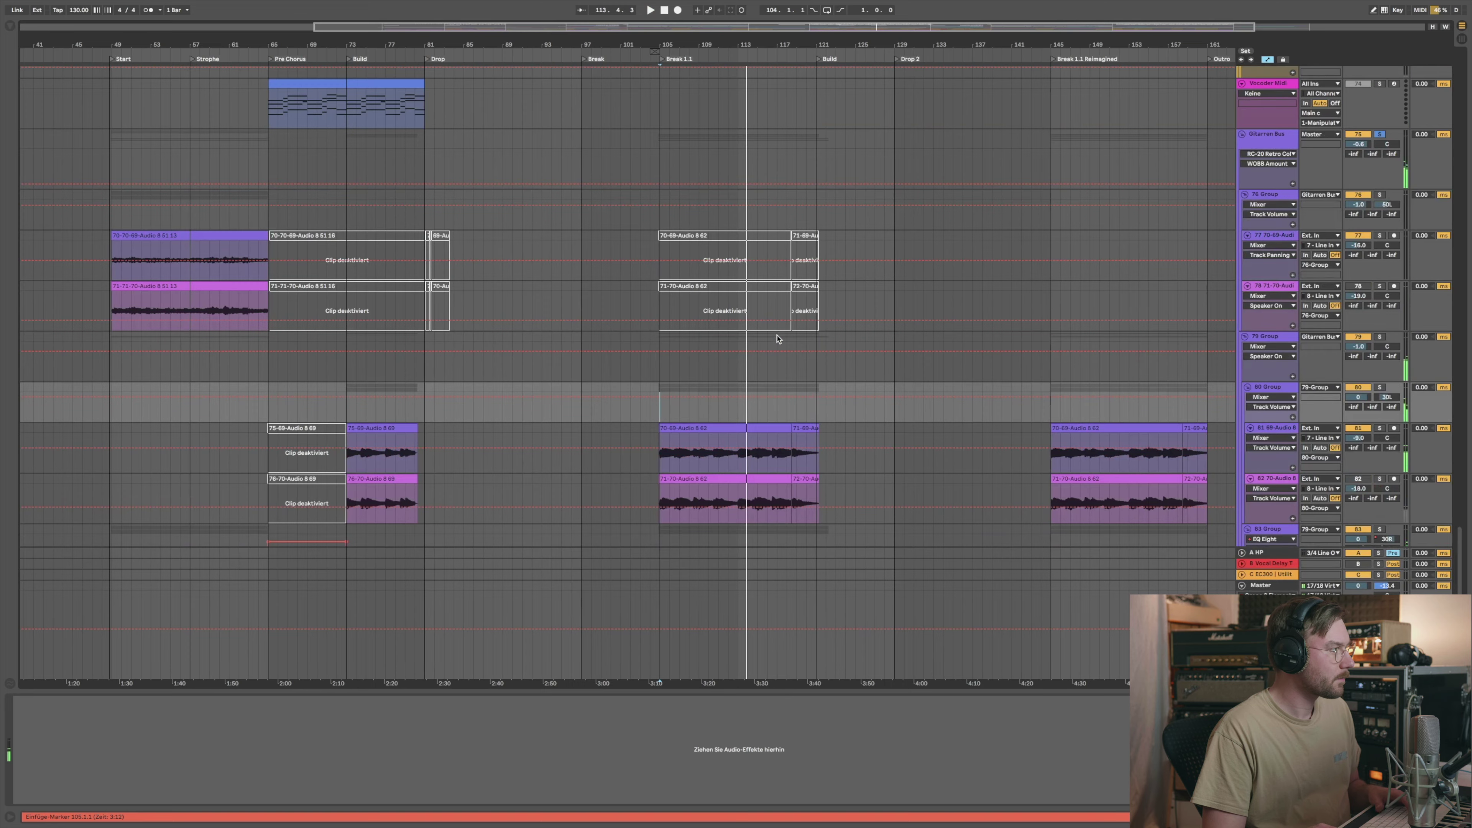
pyautogui.scroll(9, 778, 339)
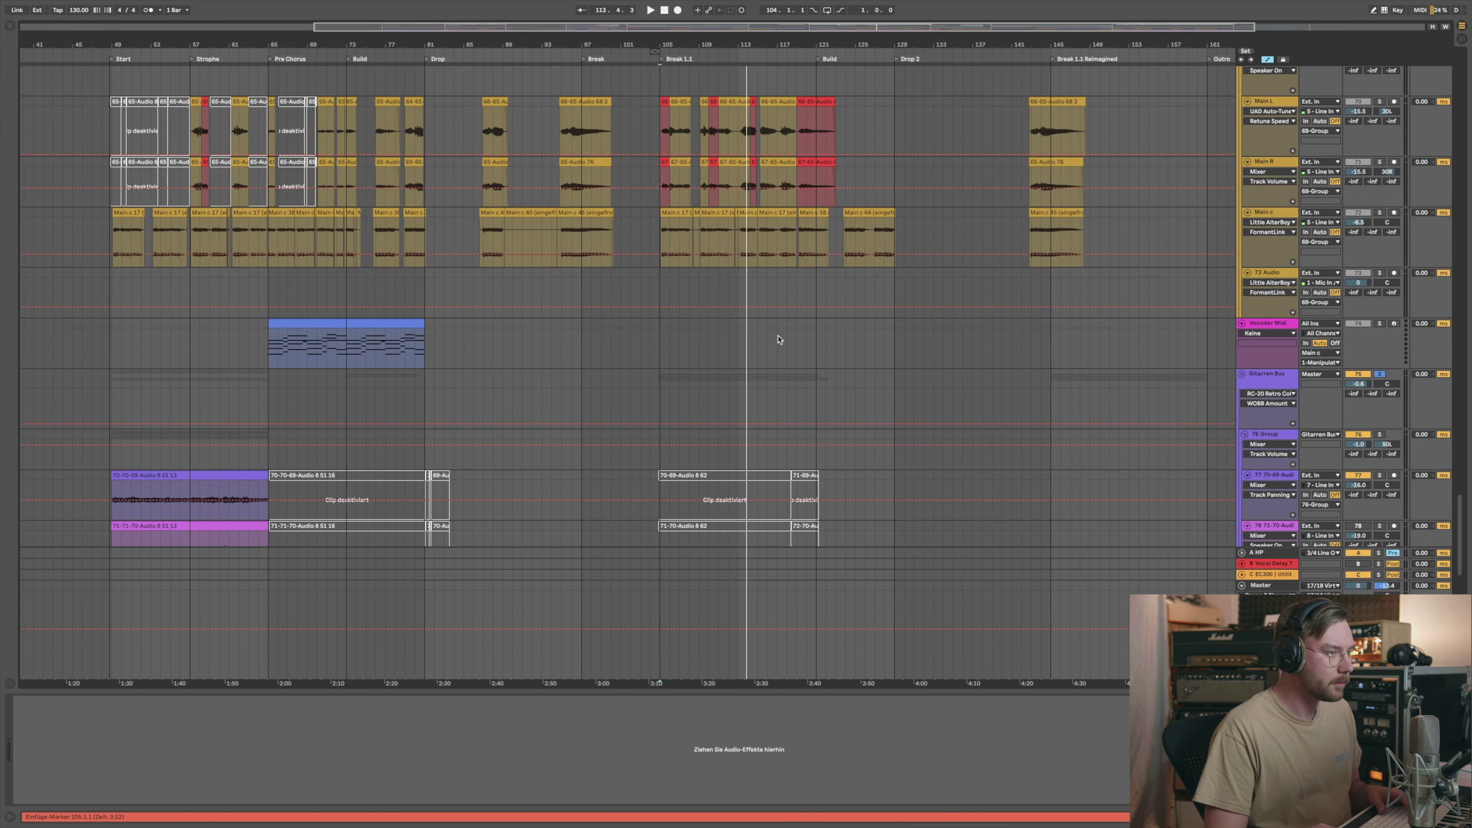
pyautogui.scroll(3, 408, 356)
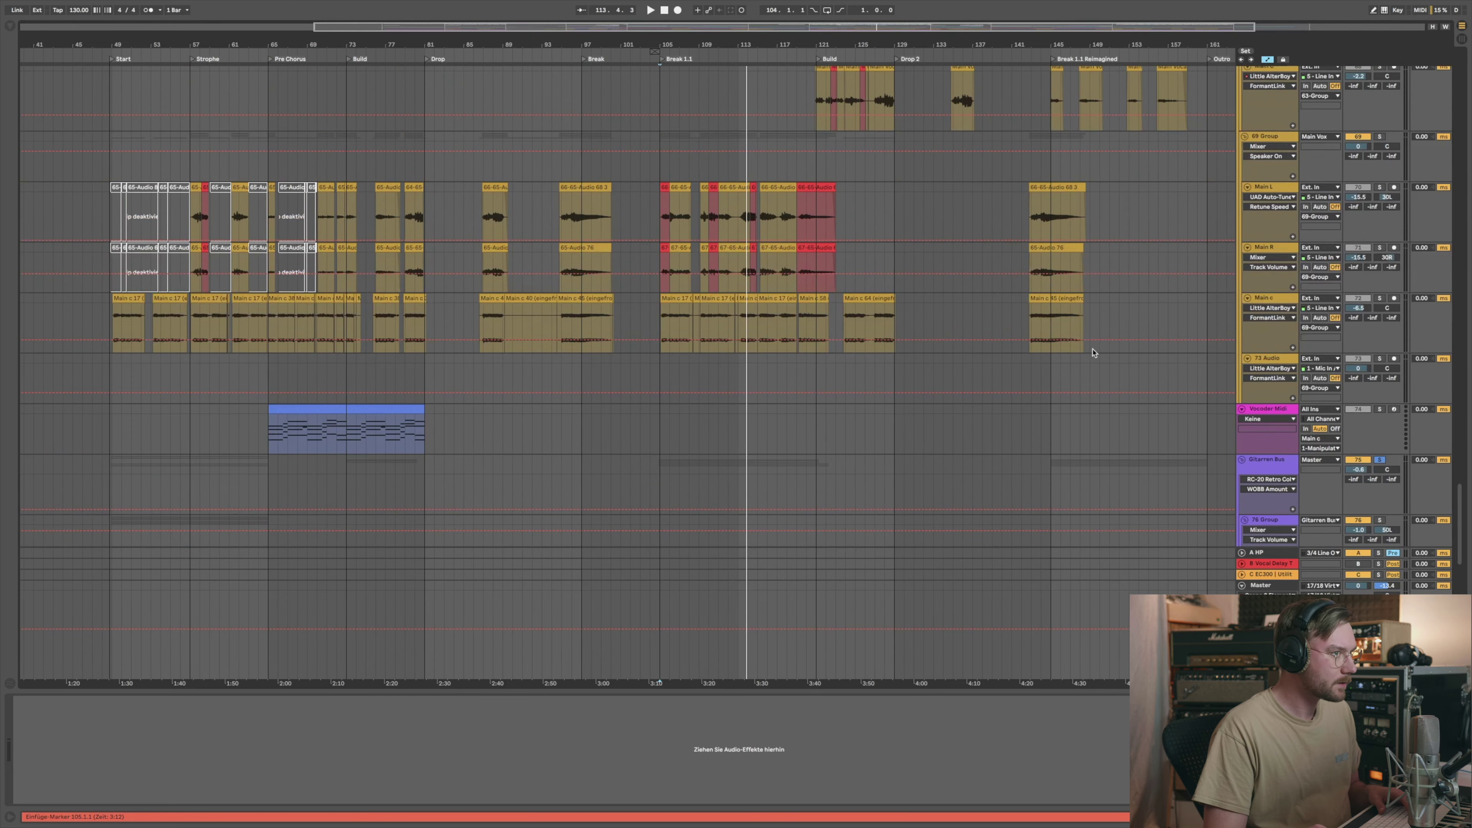
pyautogui.scroll(10, 1176, 352)
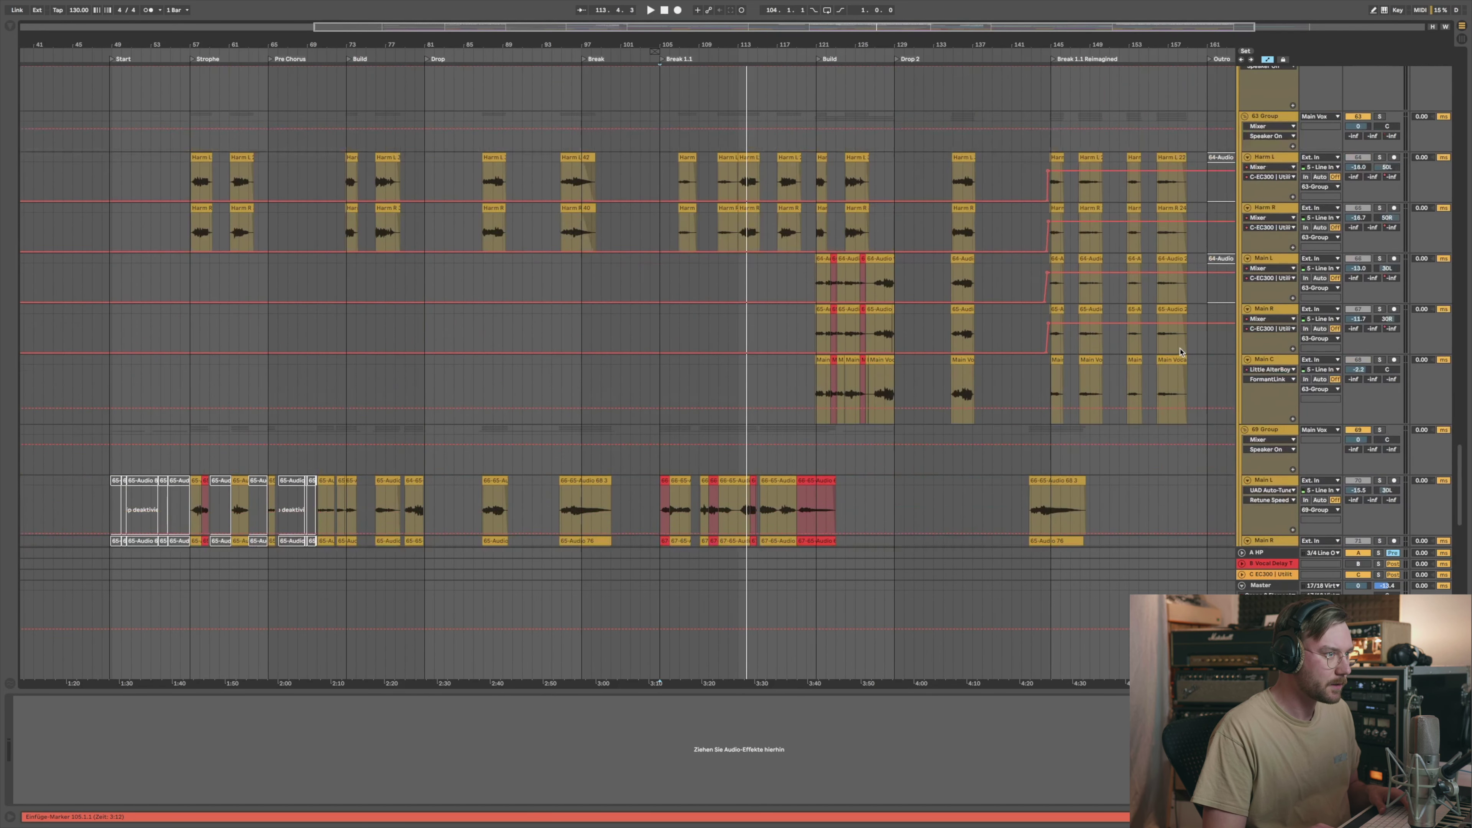
pyautogui.scroll(6, 1180, 352)
pyautogui.moveTo(1263, 291); pyautogui.dragTo(1264, 270)
pyautogui.click(1240, 221)
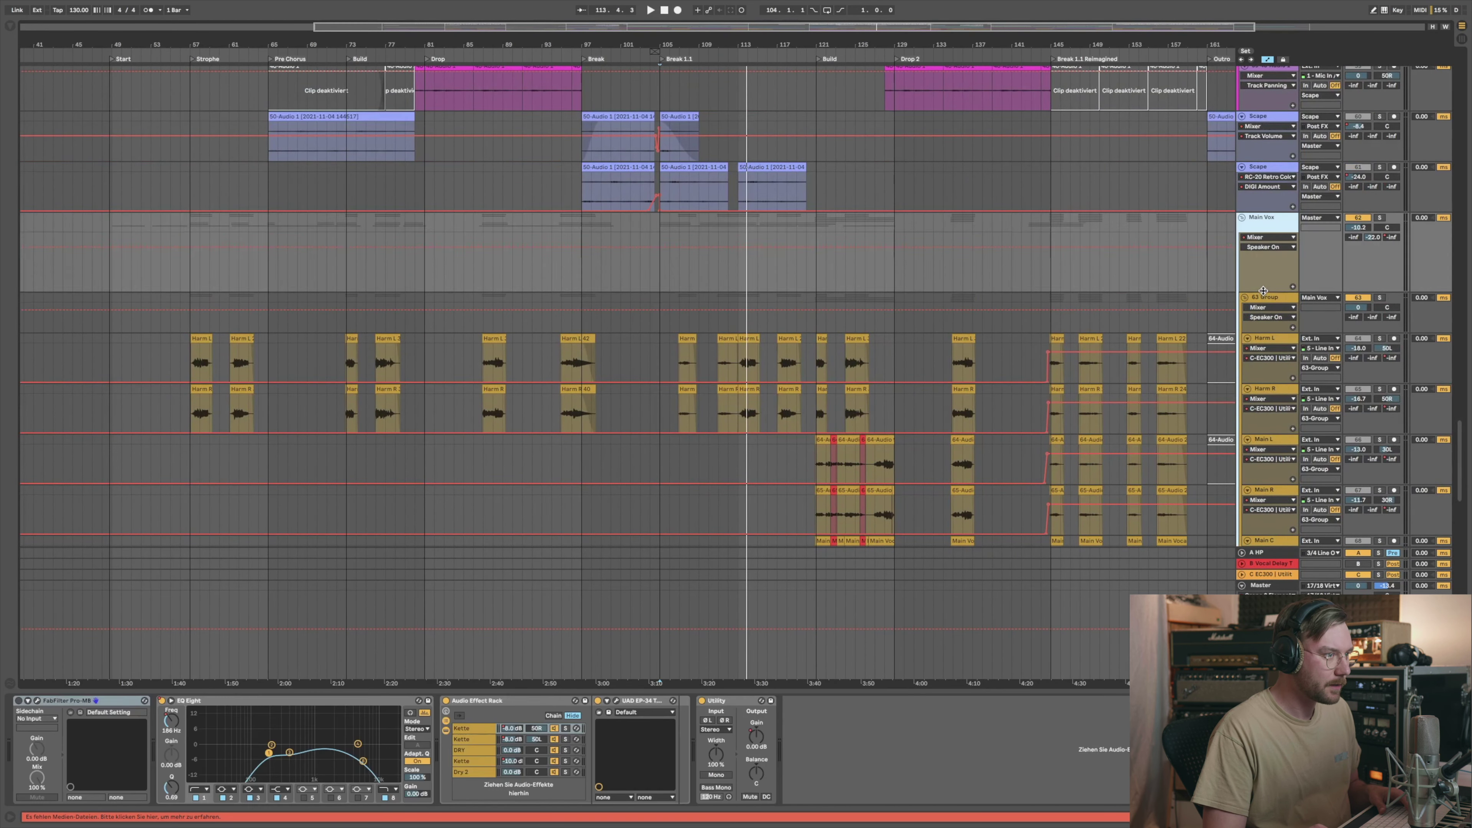
pyautogui.click(1242, 218)
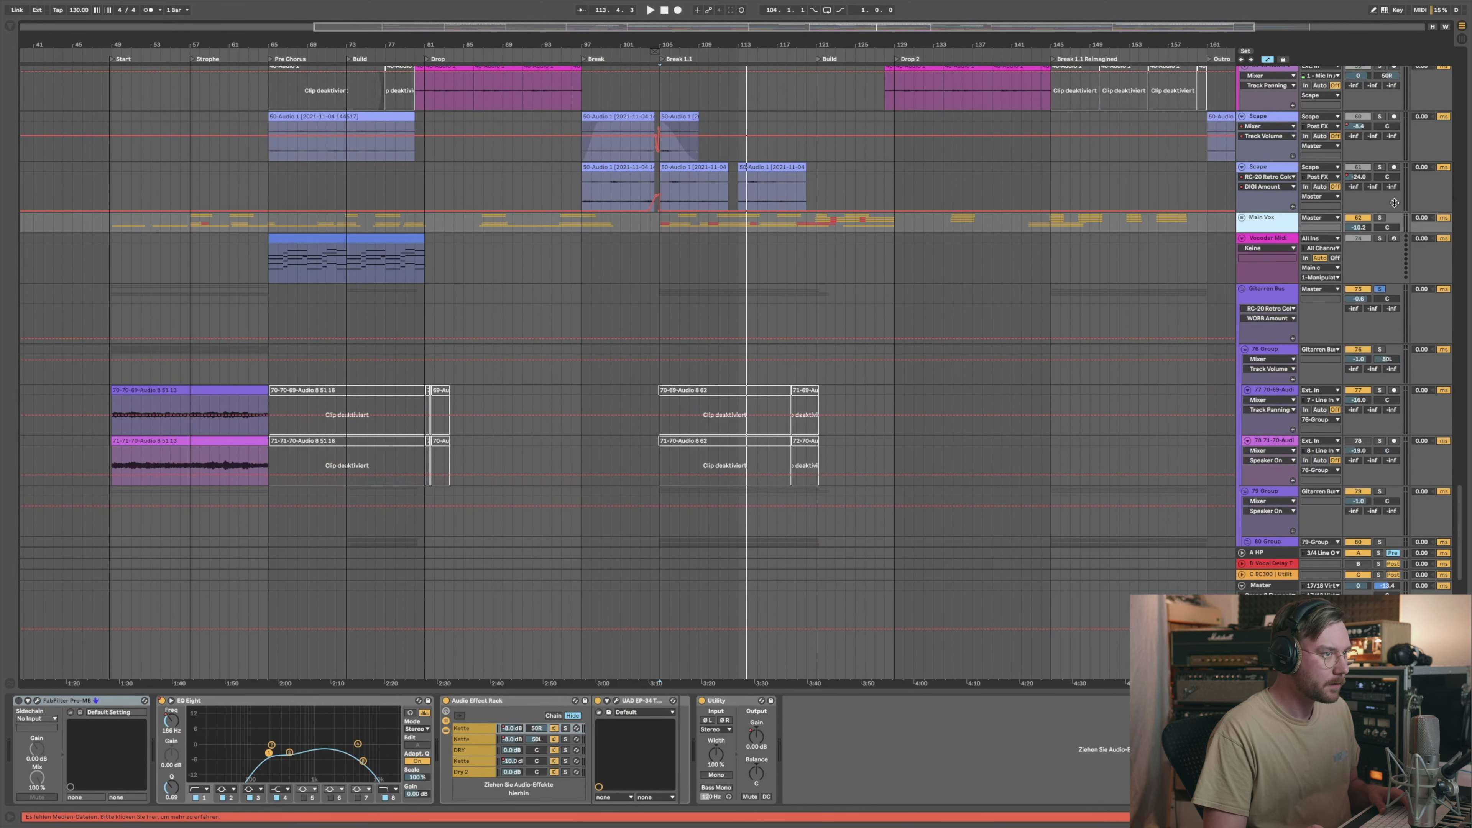
# Step: Set the insert marker at the start of the Pre Chorus, bar 65, on the Scape track directly above Main Vox
pyautogui.scroll(2, 979, 229)
pyautogui.scroll(3, 422, 315)
pyautogui.scroll(1, 311, 316)
pyautogui.click(265, 326)
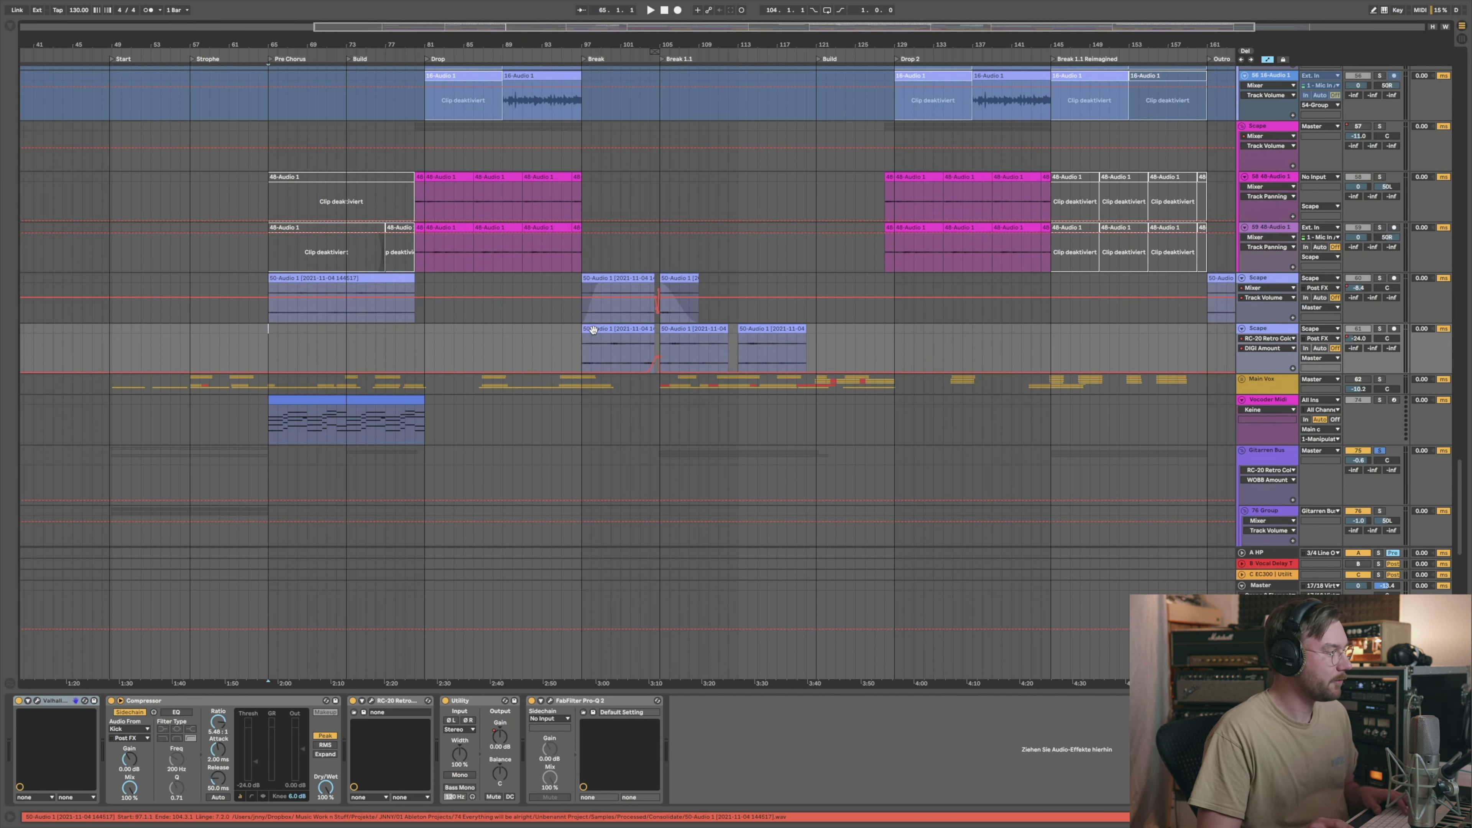
pyautogui.scroll(1, 555, 319)
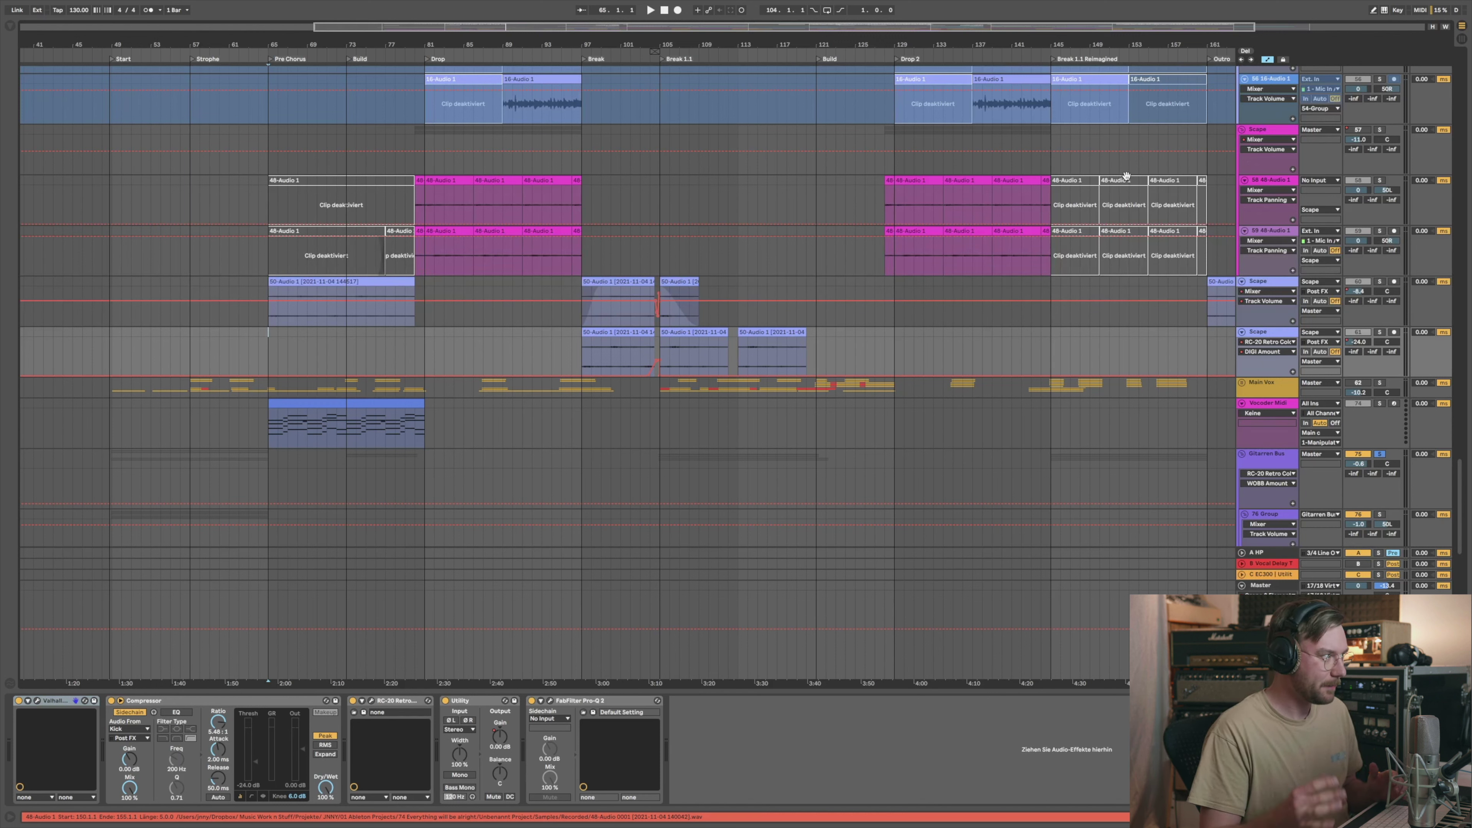
# Step: Inspect the device chains of the two blue Scape tracks, the first 48-Audio track and the pink Scape group
pyautogui.click(1265, 283)
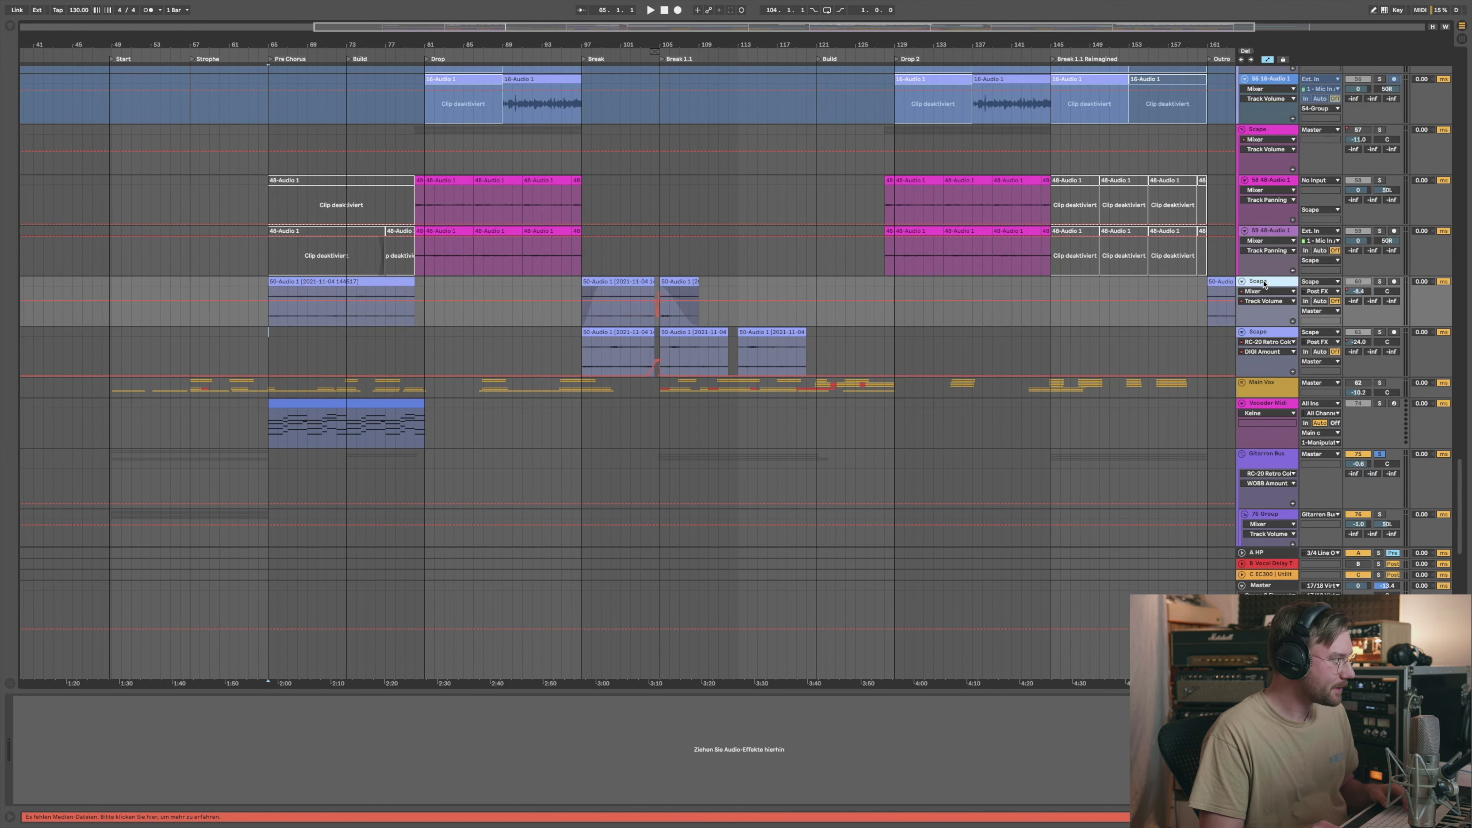
pyautogui.click(1269, 335)
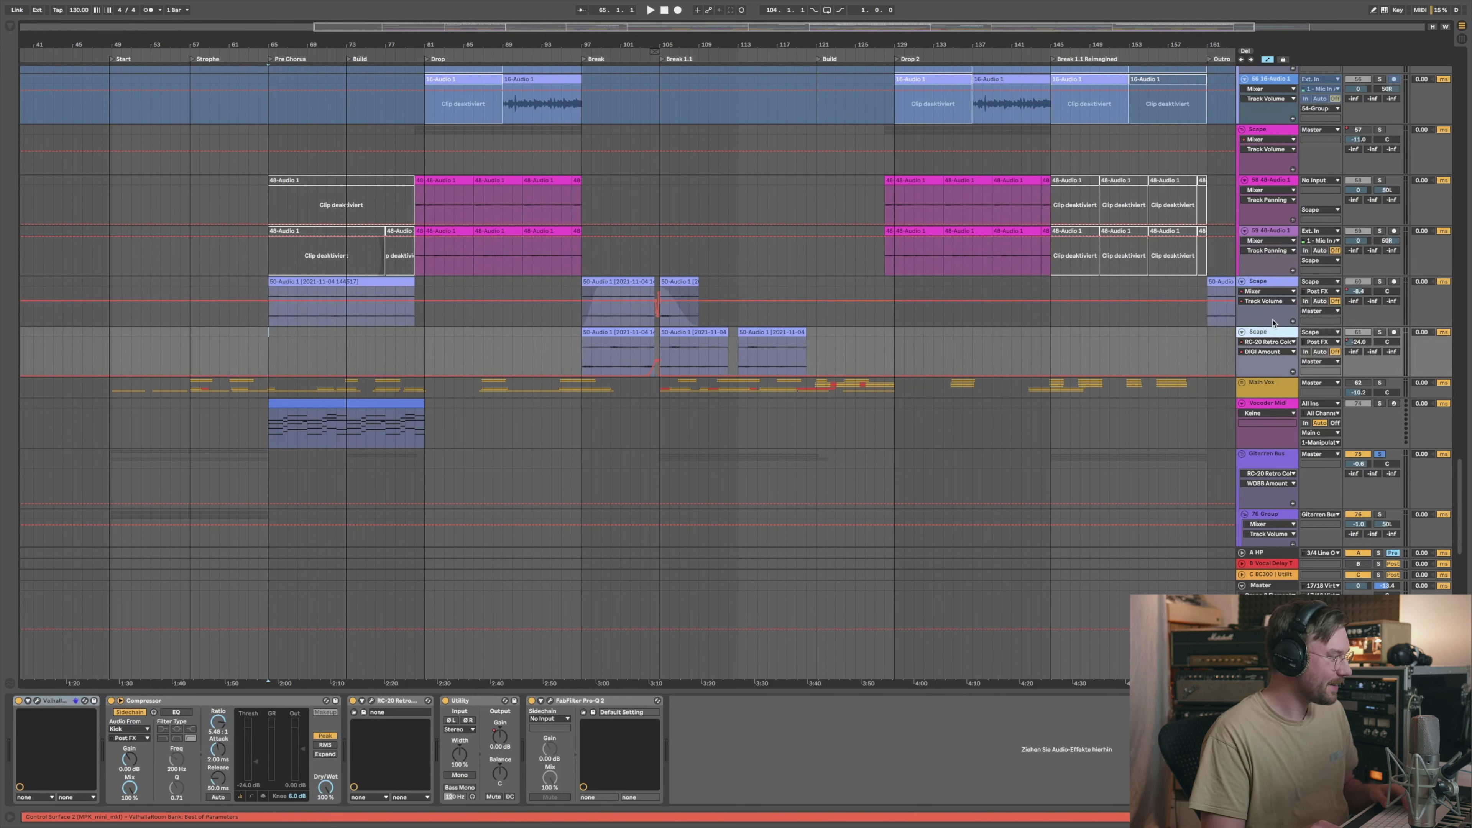
pyautogui.click(1273, 289)
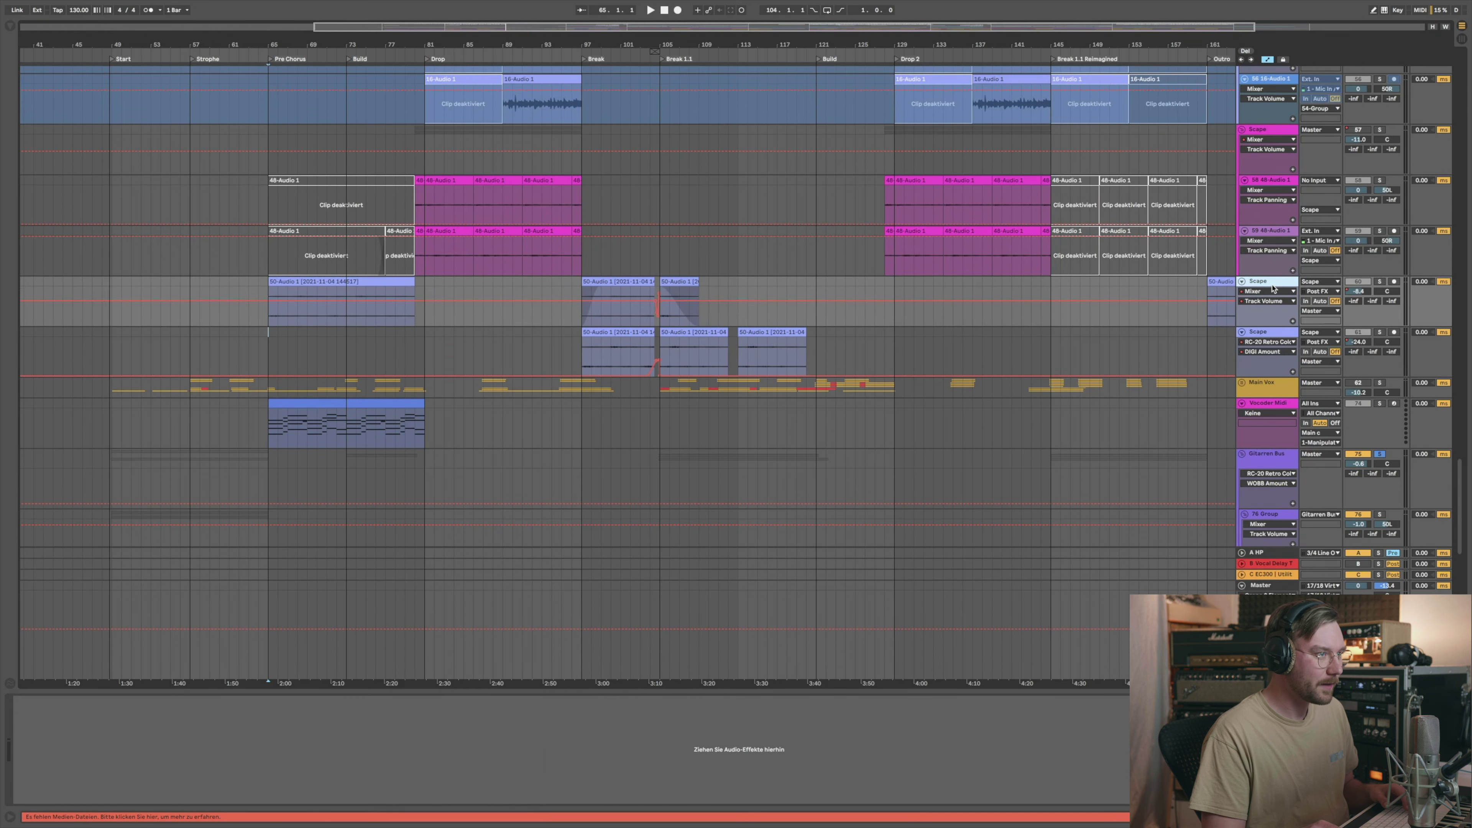
pyautogui.click(1270, 184)
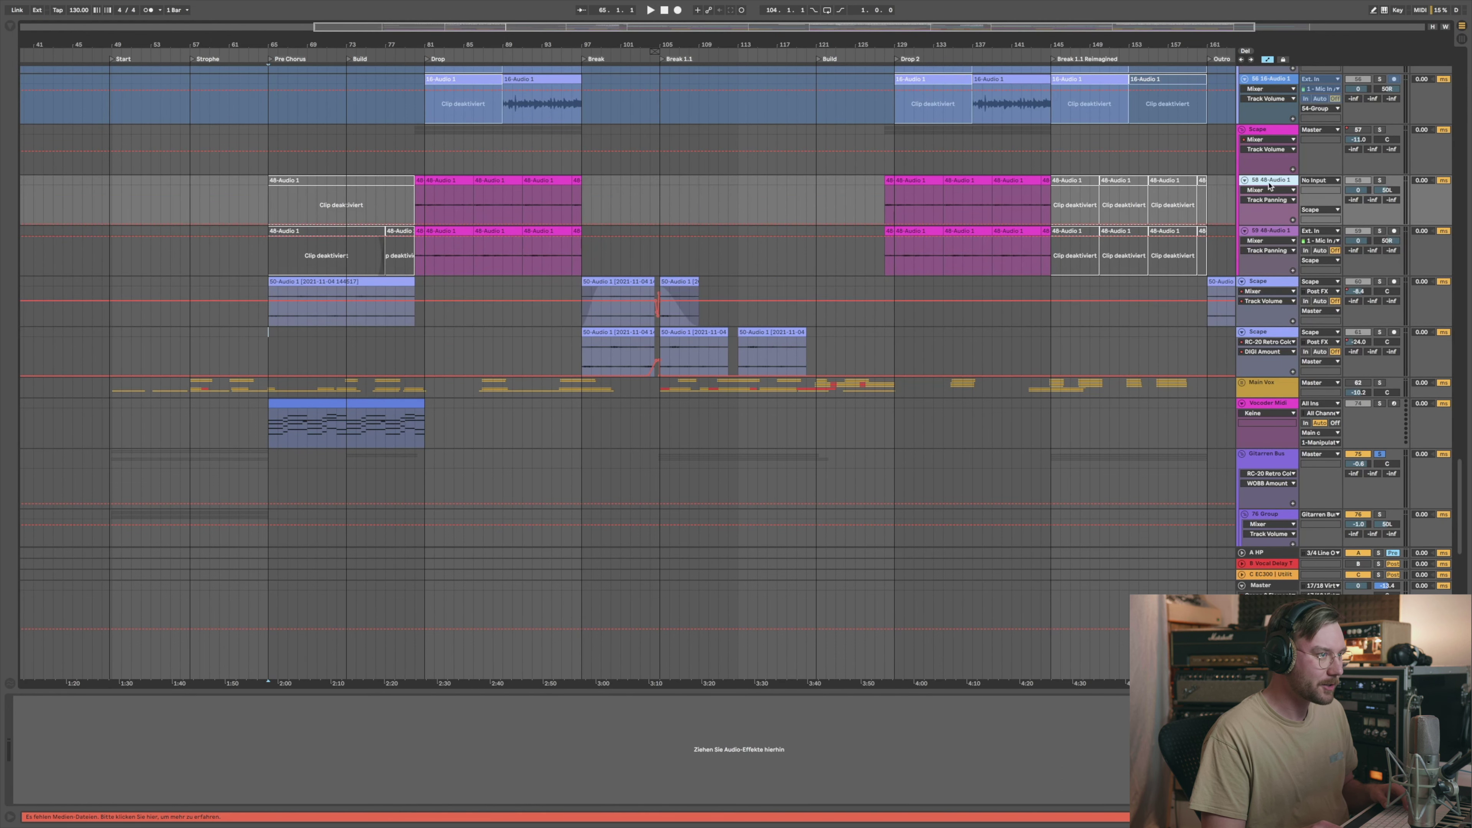
pyautogui.click(1267, 128)
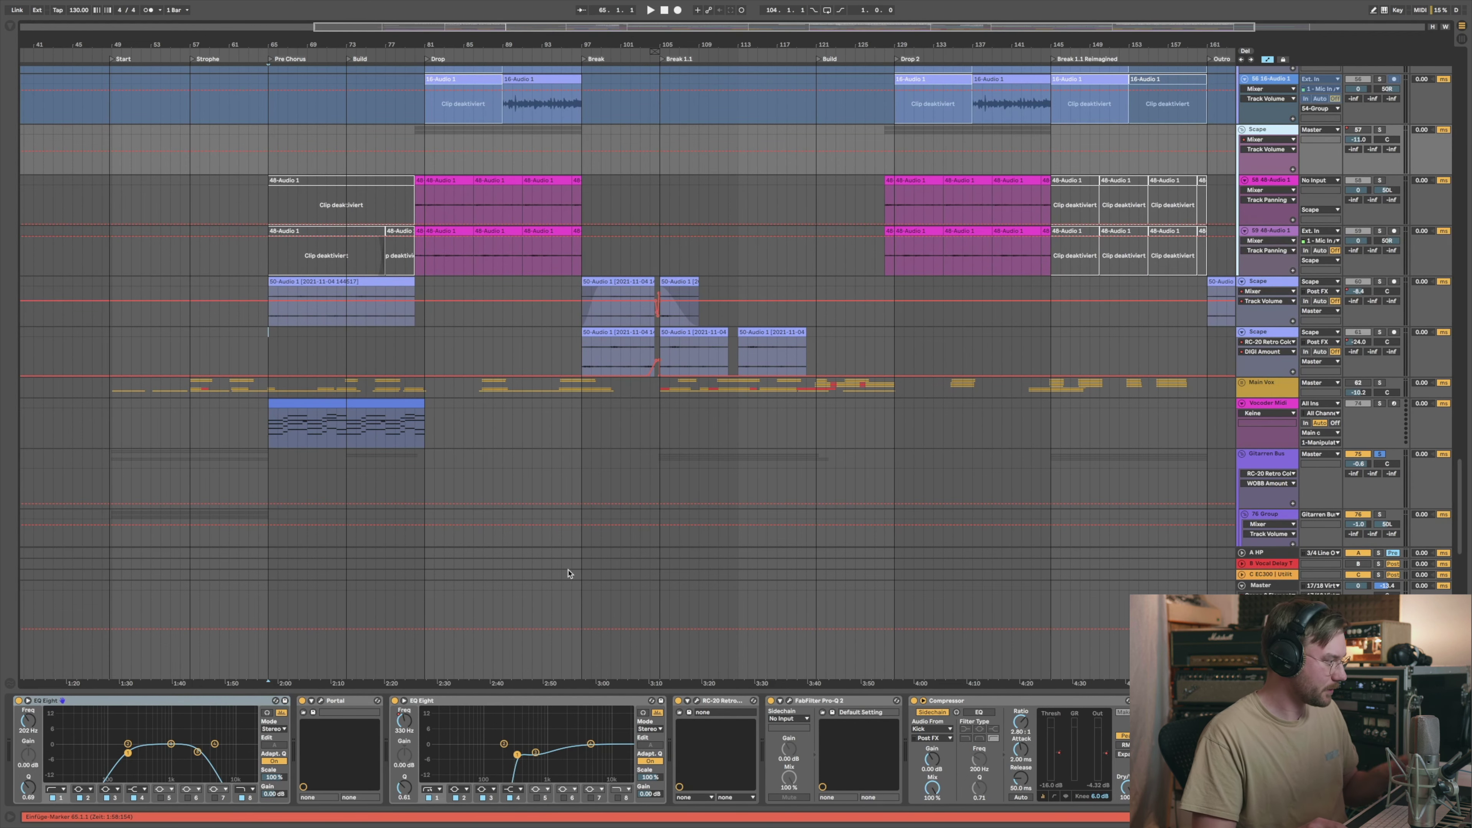
# Step: Solo the pink Scape group and play it from bar 80, just before the Drop
pyautogui.moveTo(478, 41); pyautogui.dragTo(620, 42)
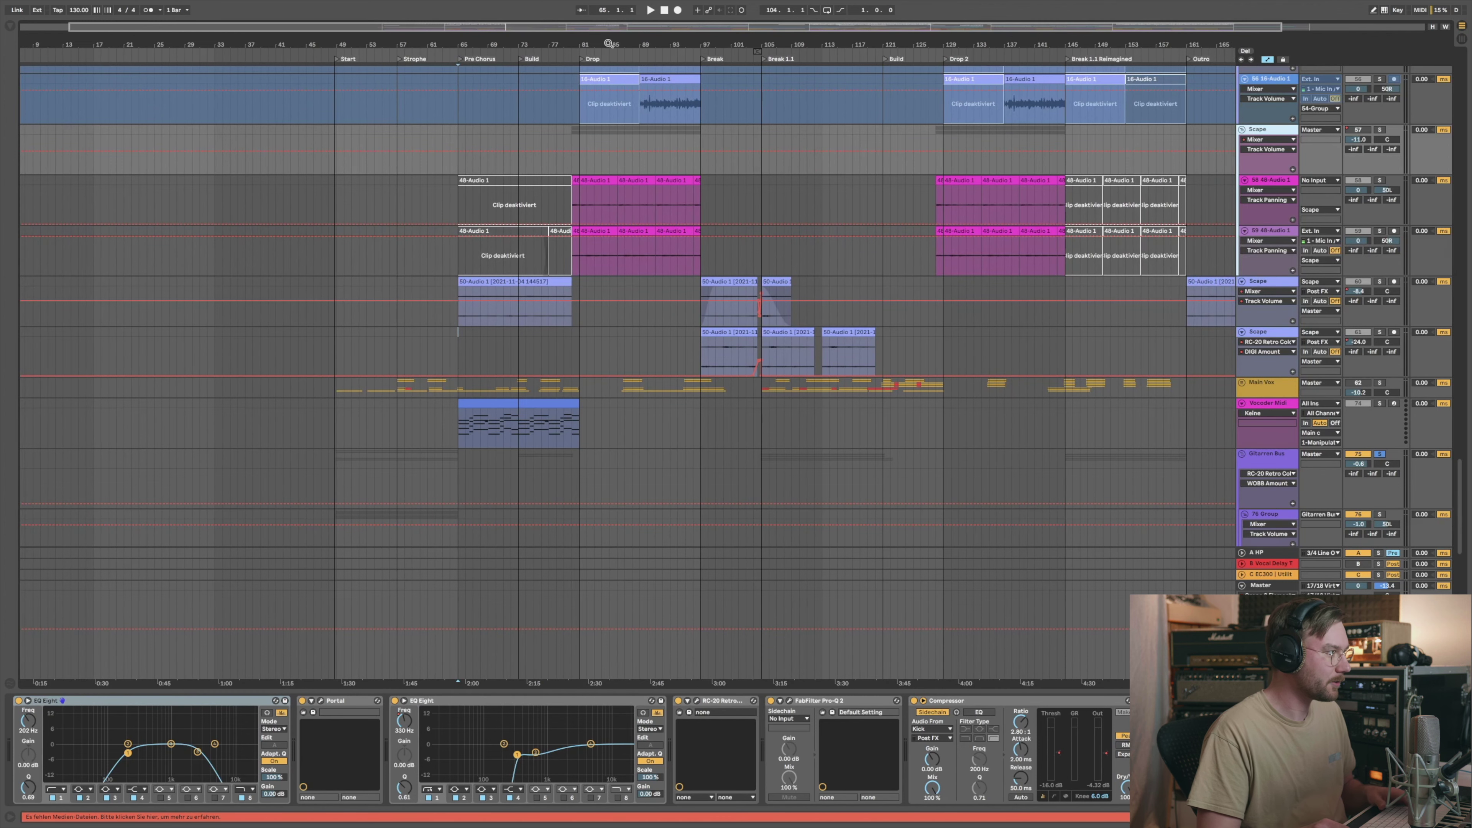
pyautogui.click(573, 167)
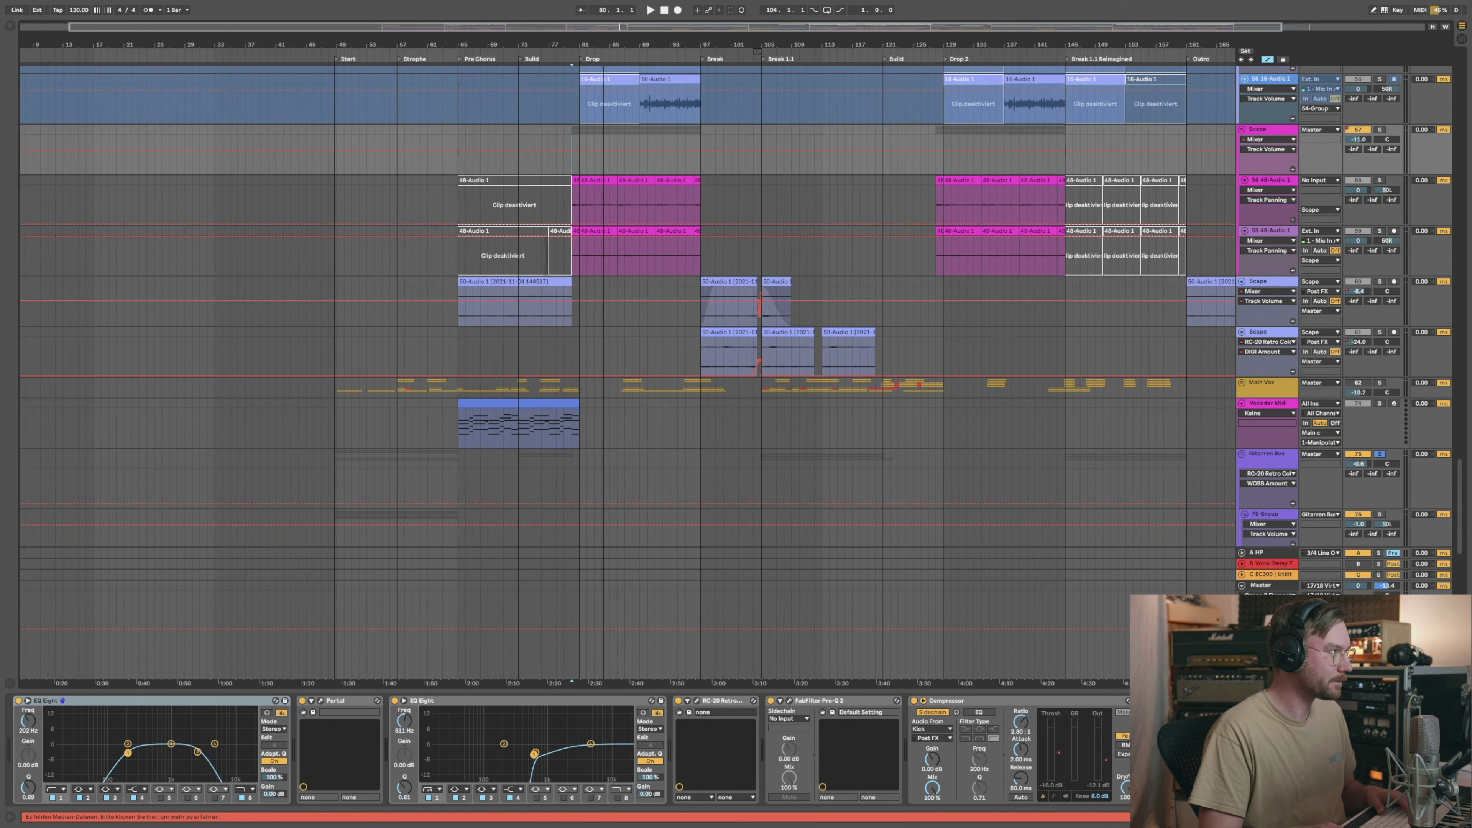
pyautogui.scroll(5, 603, 44)
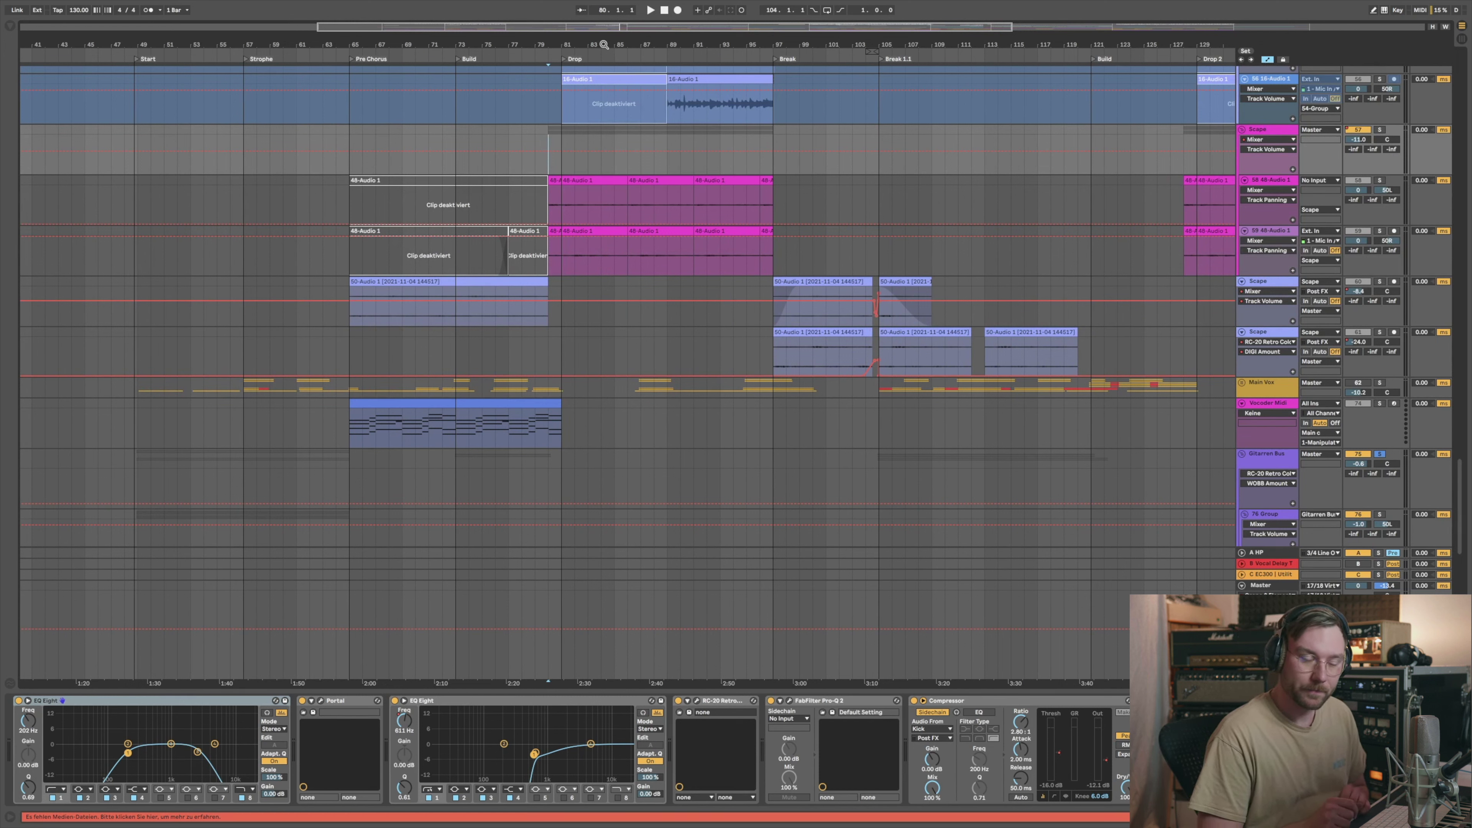
pyautogui.scroll(1, 604, 44)
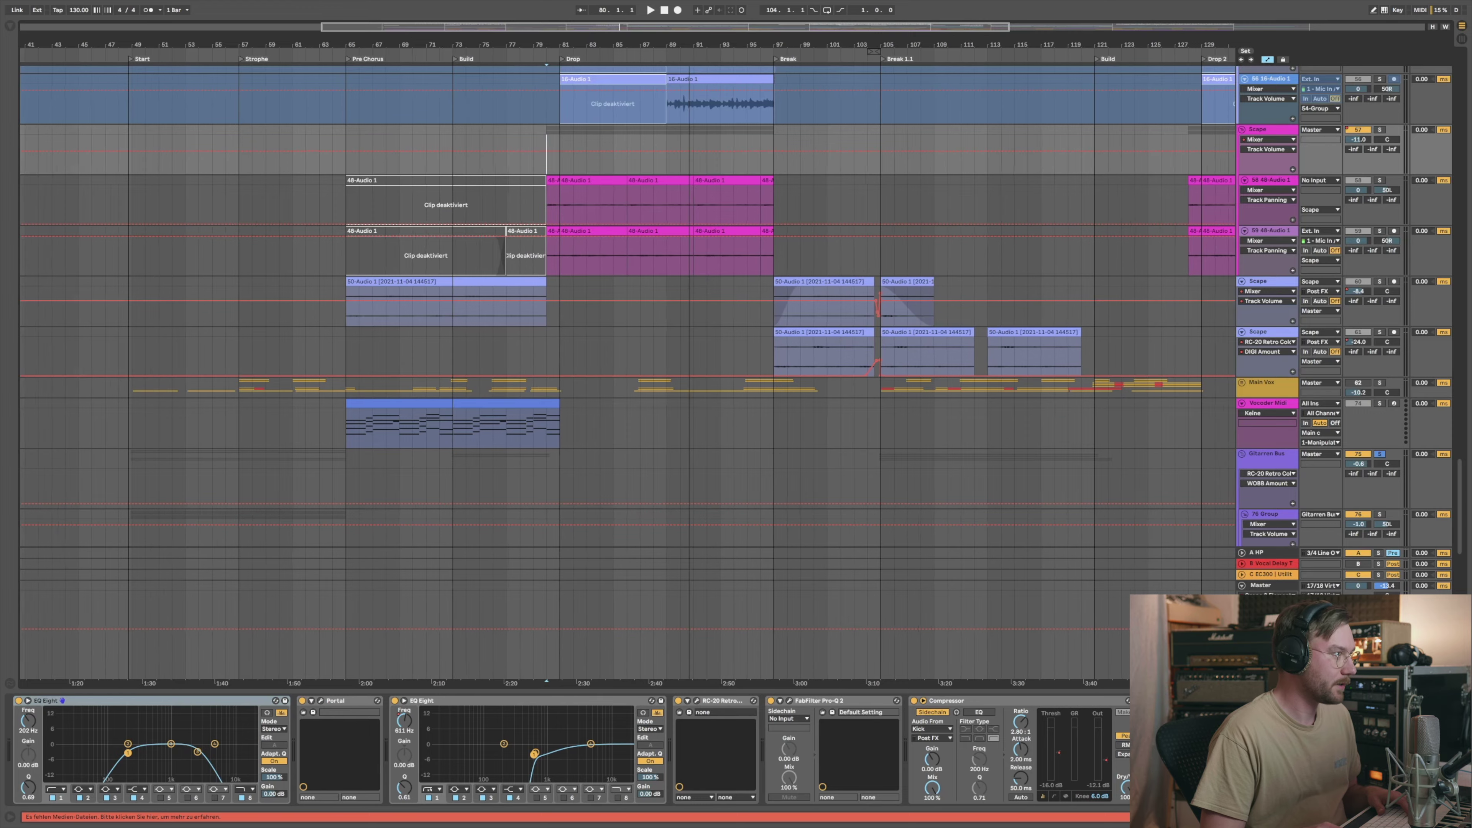
pyautogui.press('-')
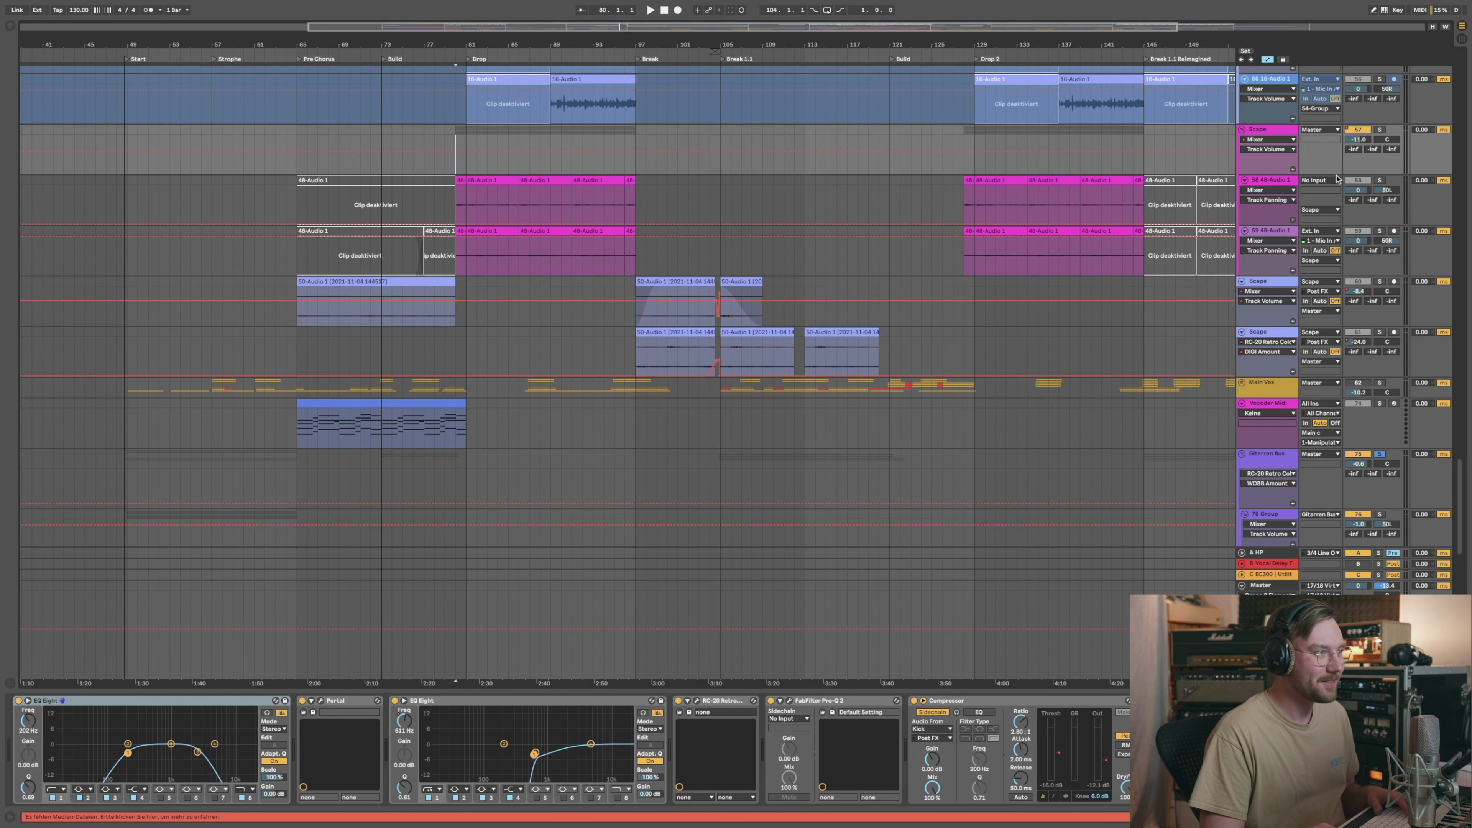
pyautogui.click(1380, 129)
pyautogui.press('space')
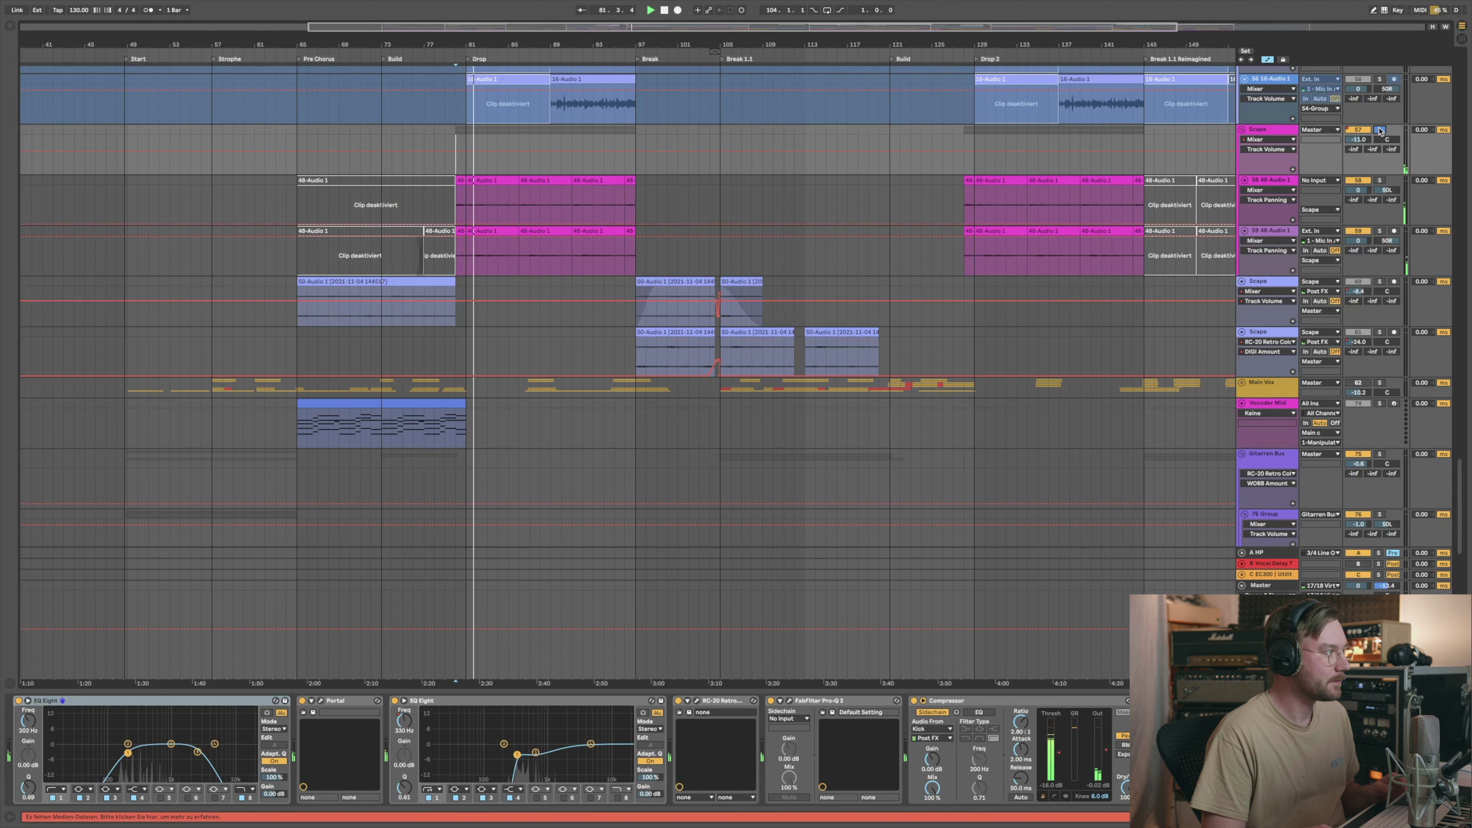
# Step: Toggle the pink Scape group's sidechain Compressor and move the insert marker to the Drop at bar 81
pyautogui.click(914, 701)
pyautogui.click(463, 152)
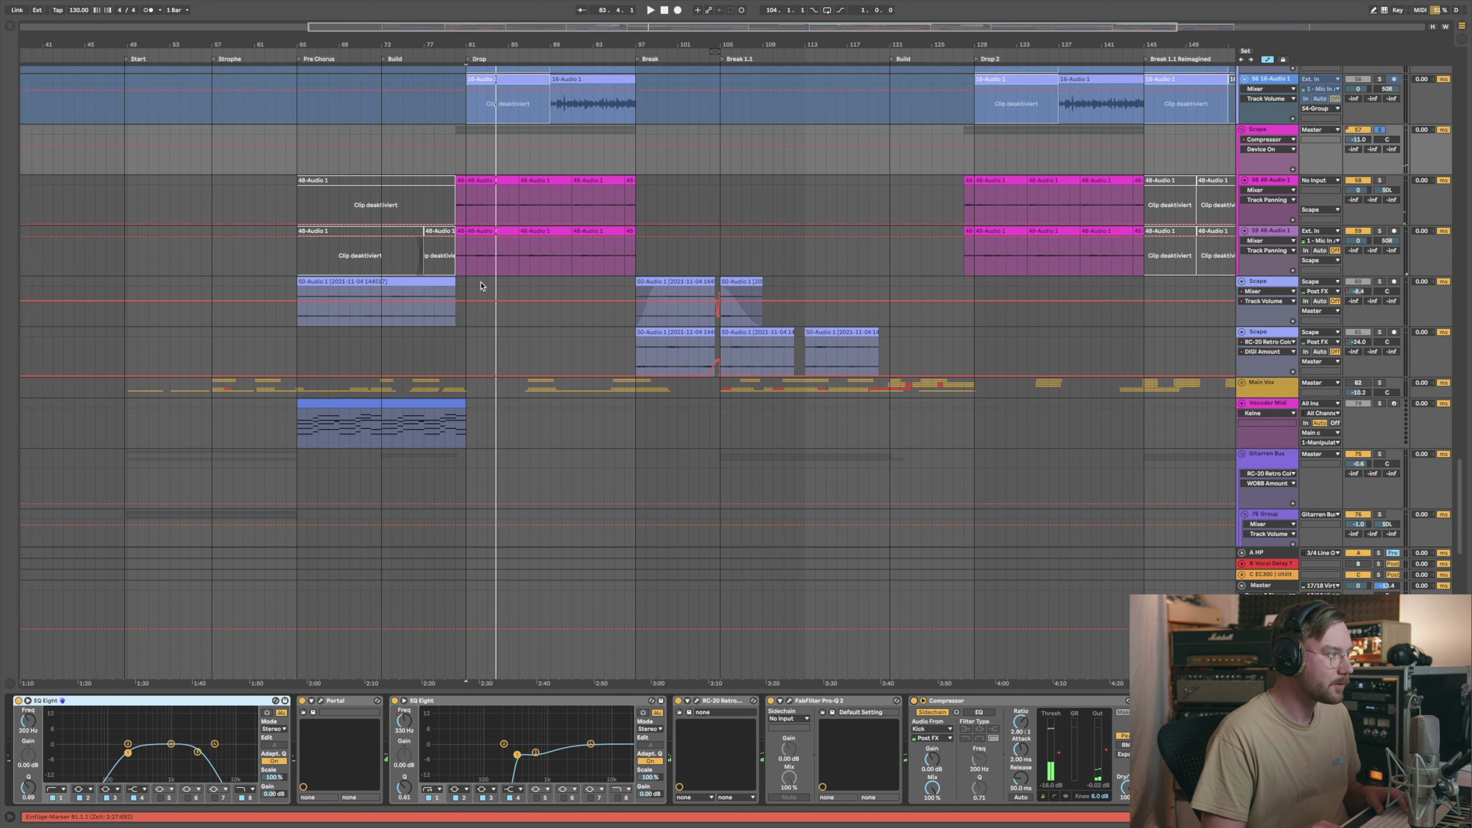
pyautogui.press('space')
# Step: Audition the lower blue Scape track soloed from the Break at bar 97, solo the upper one, and clear the solo
pyautogui.click(636, 346)
pyautogui.click(1286, 332)
pyautogui.click(1381, 333)
pyautogui.press('space')
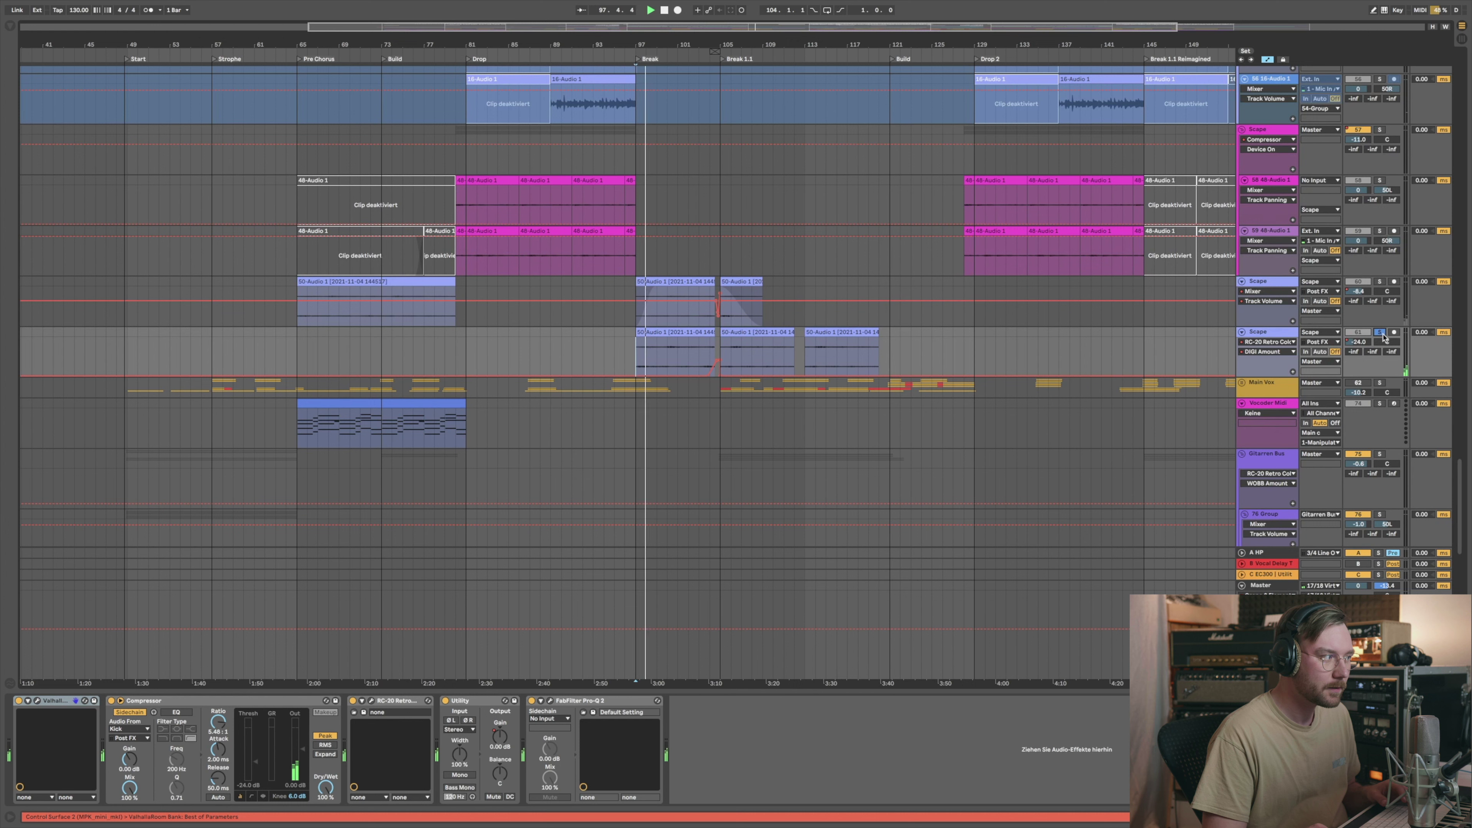
pyautogui.click(1380, 282)
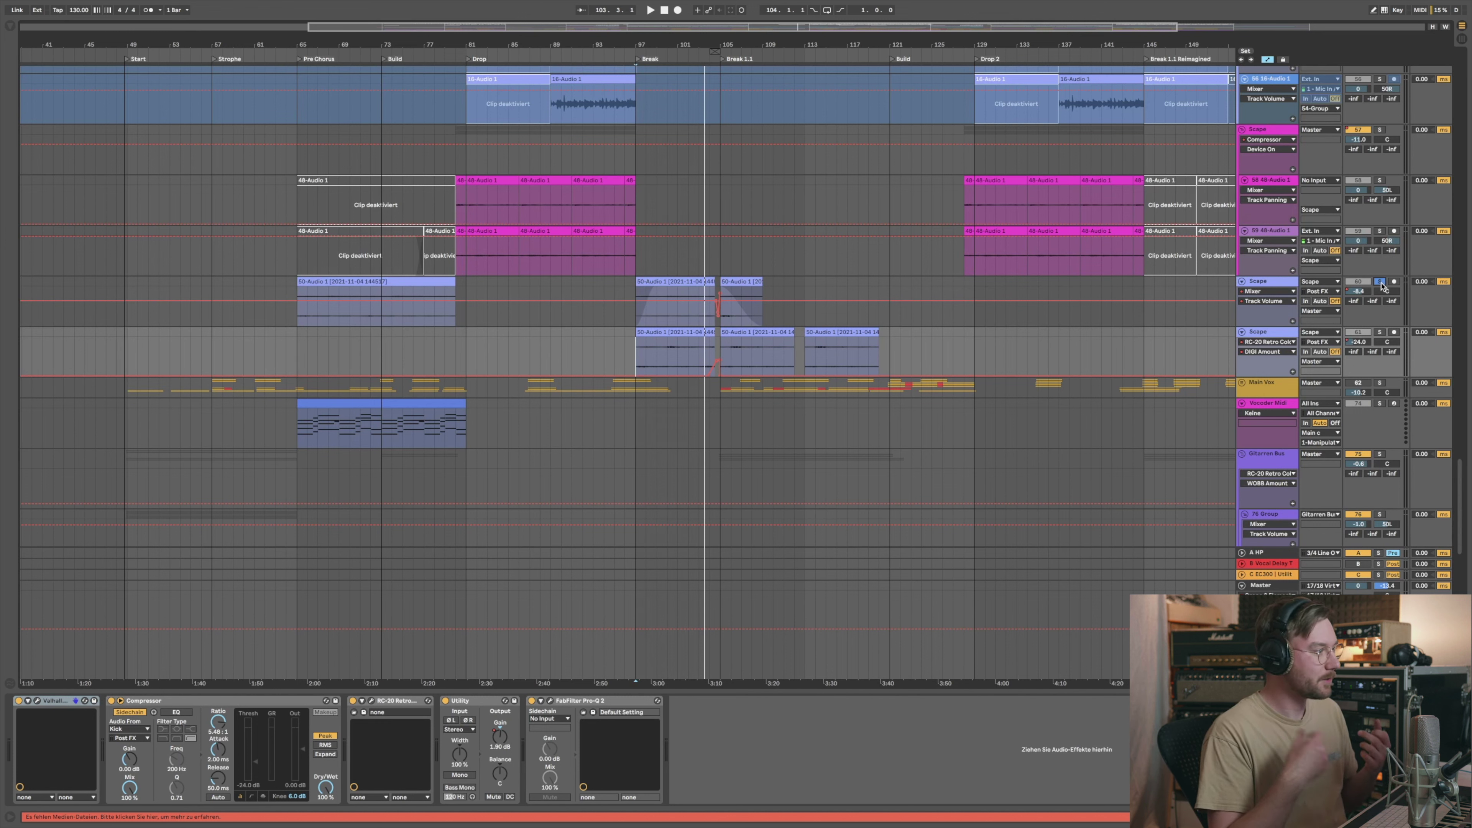
pyautogui.click(1379, 282)
# Step: Collapse the Drums group at the start of the track list
pyautogui.moveTo(1460, 521); pyautogui.dragTo(1461, 500)
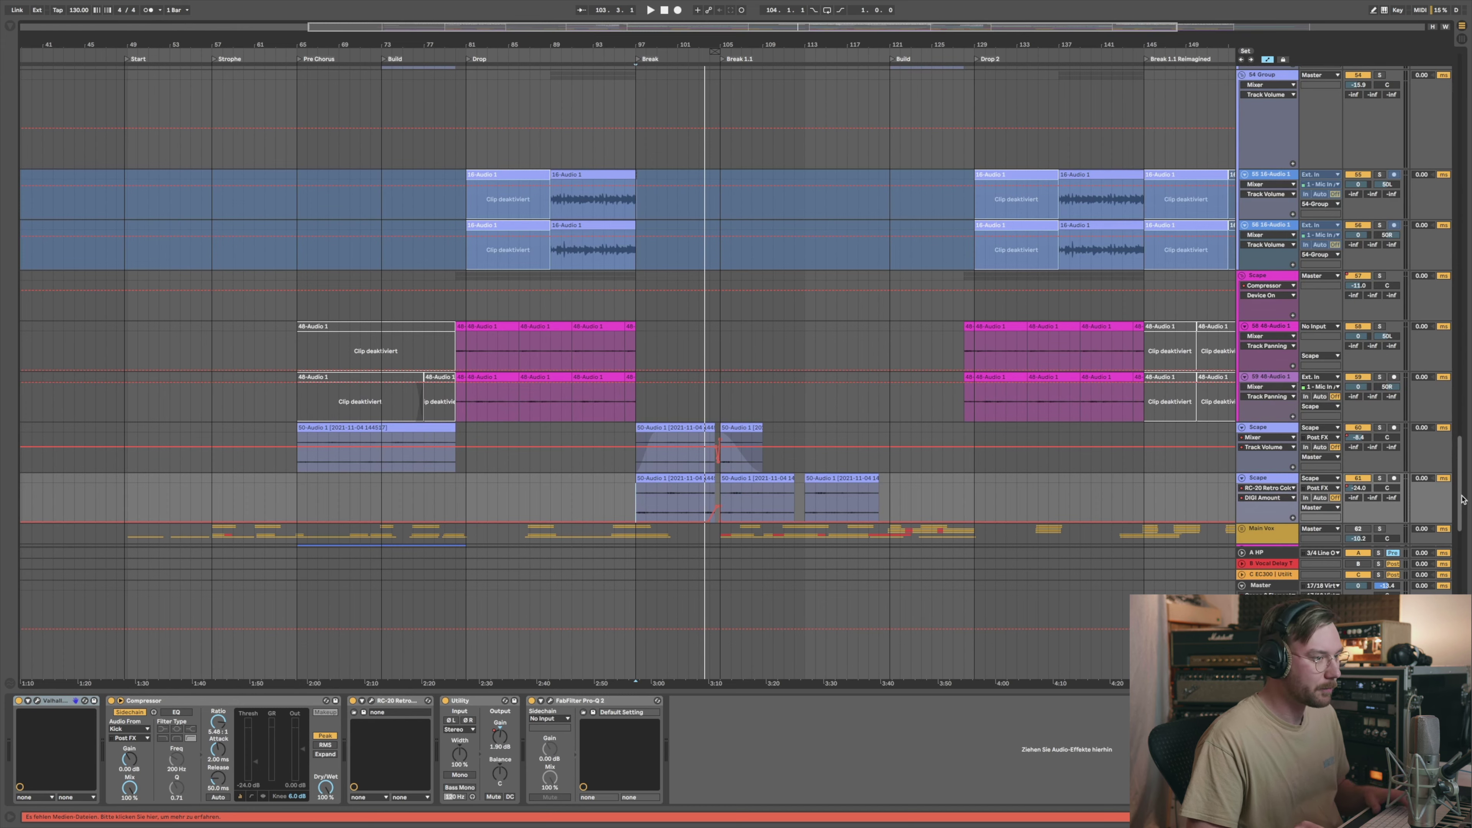
pyautogui.moveTo(1462, 500); pyautogui.dragTo(1461, 232)
pyautogui.click(1248, 406)
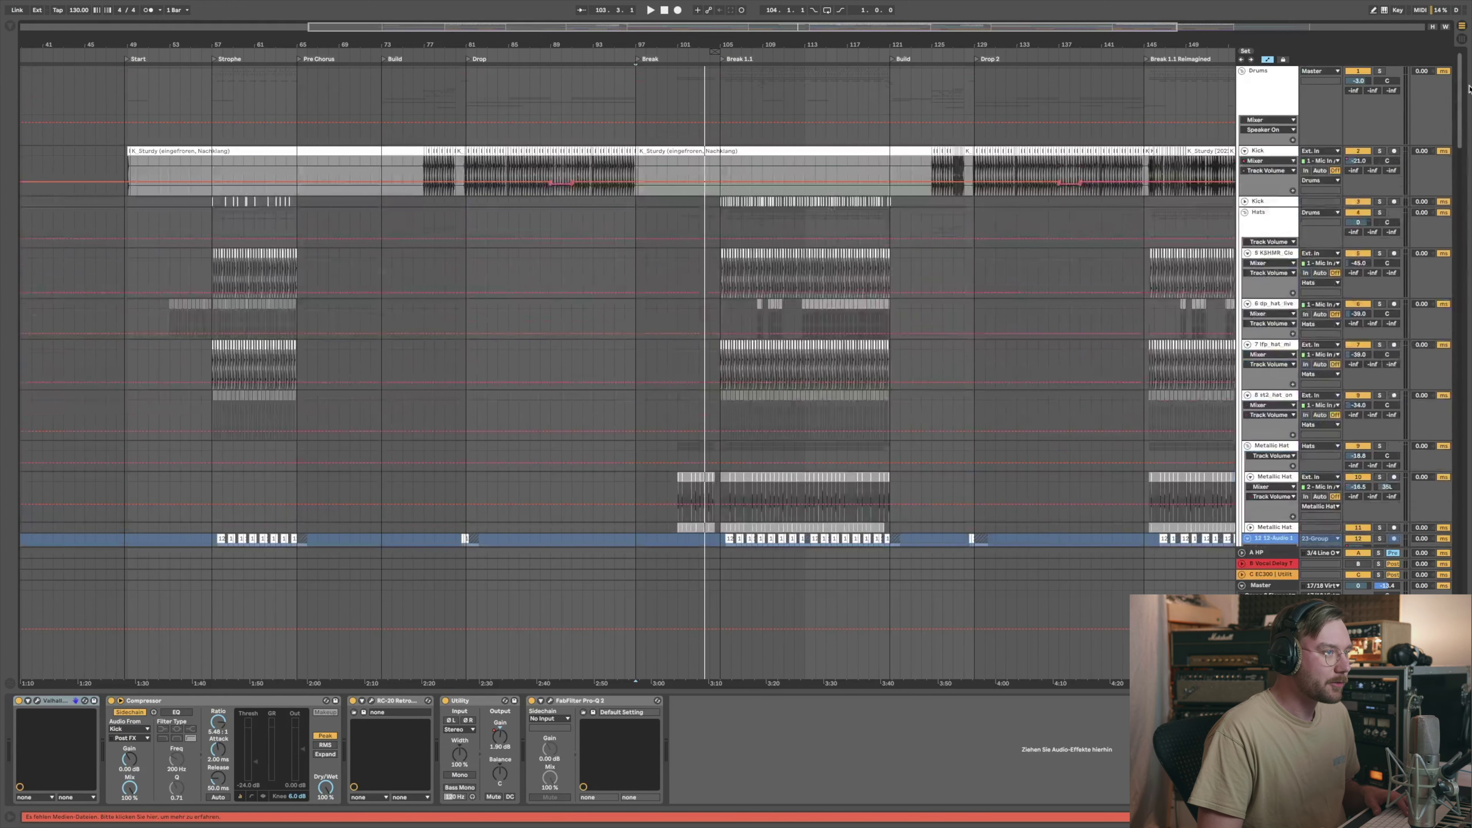
pyautogui.click(1241, 71)
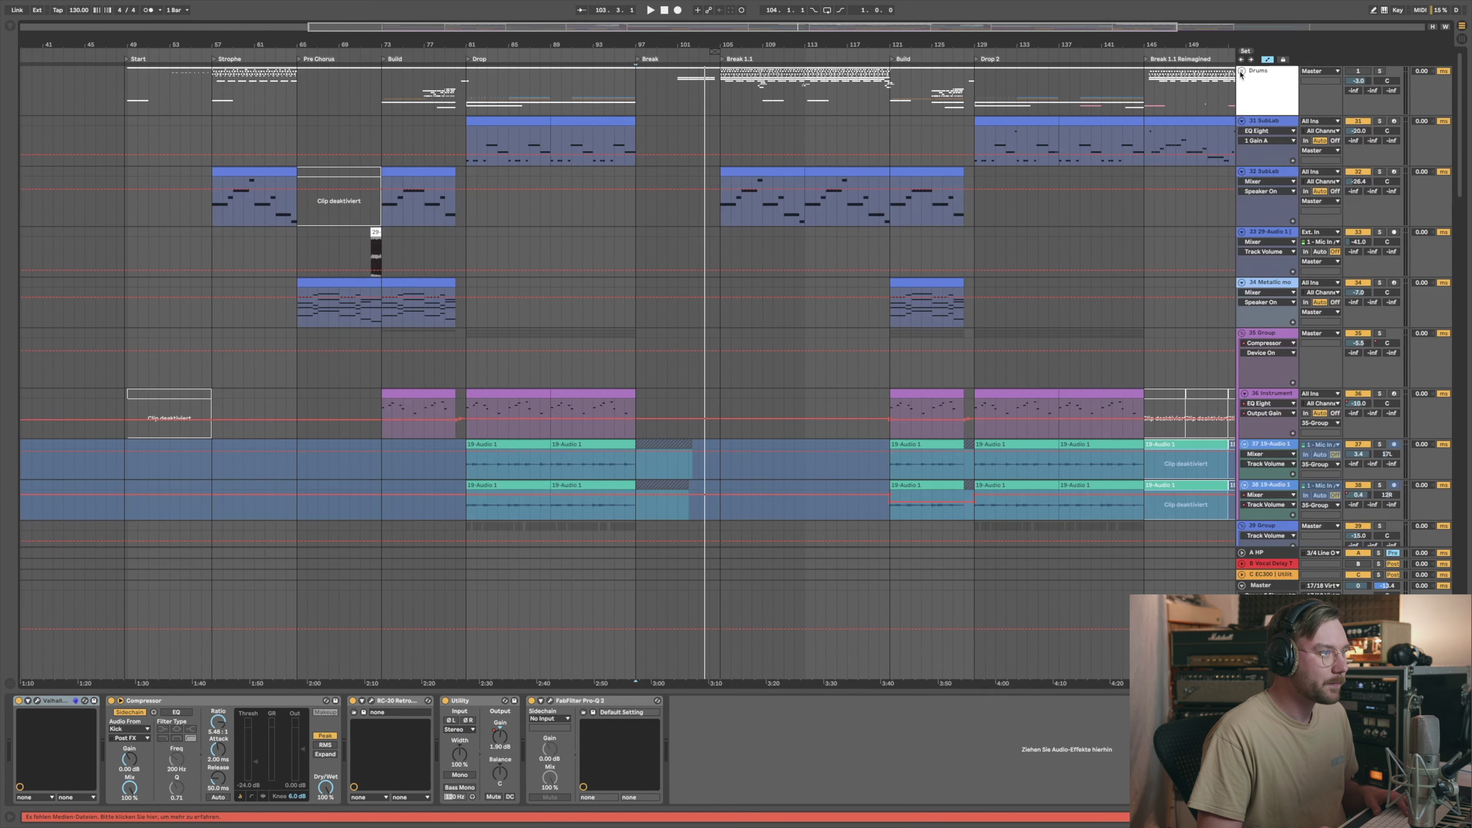
# Step: Show the devices on track 31 SubLab and fold tracks 32, 33 and 34 below it
pyautogui.click(1255, 123)
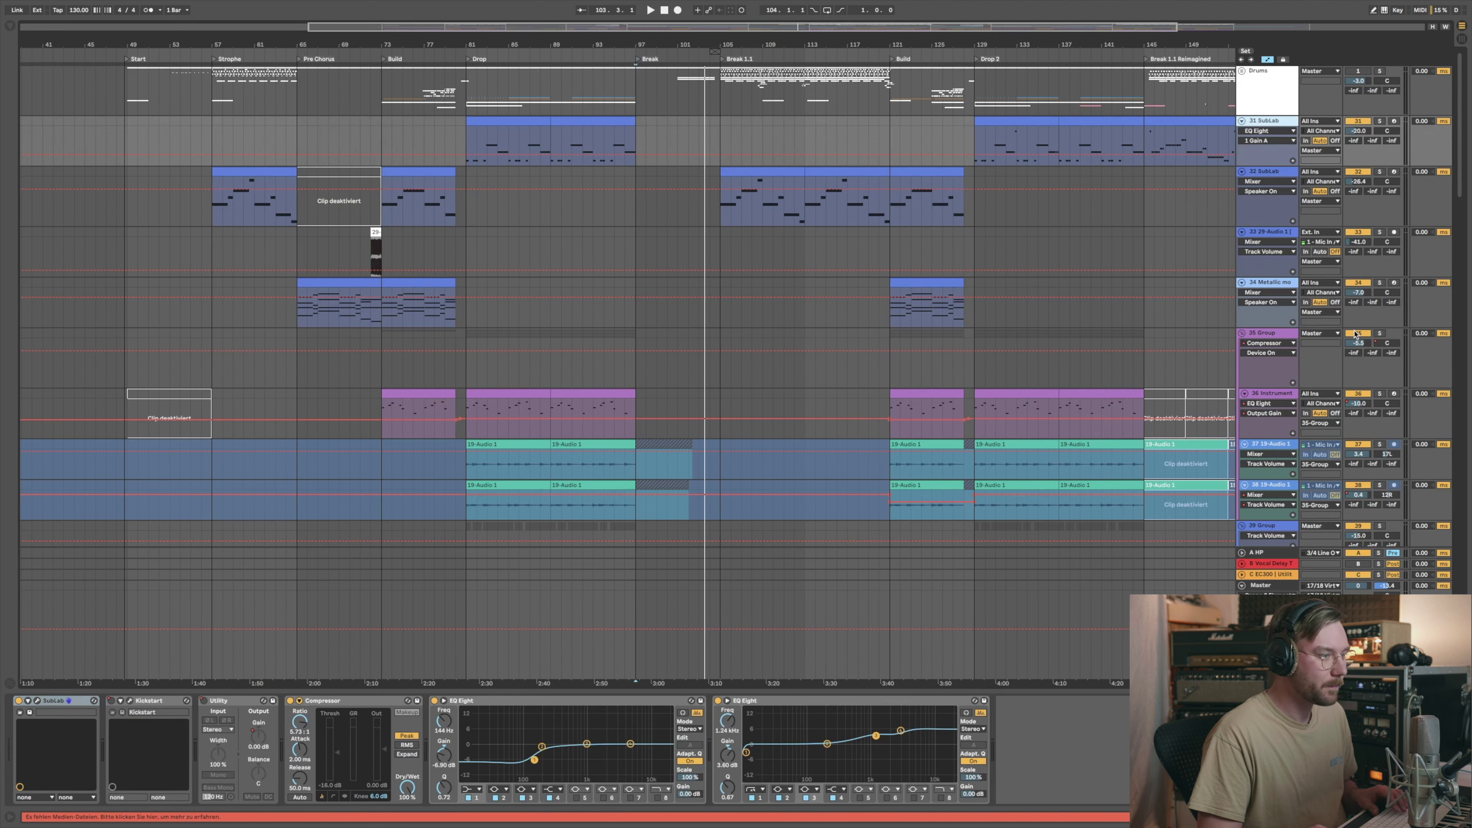
pyautogui.click(1242, 283)
pyautogui.click(1241, 232)
pyautogui.click(1241, 171)
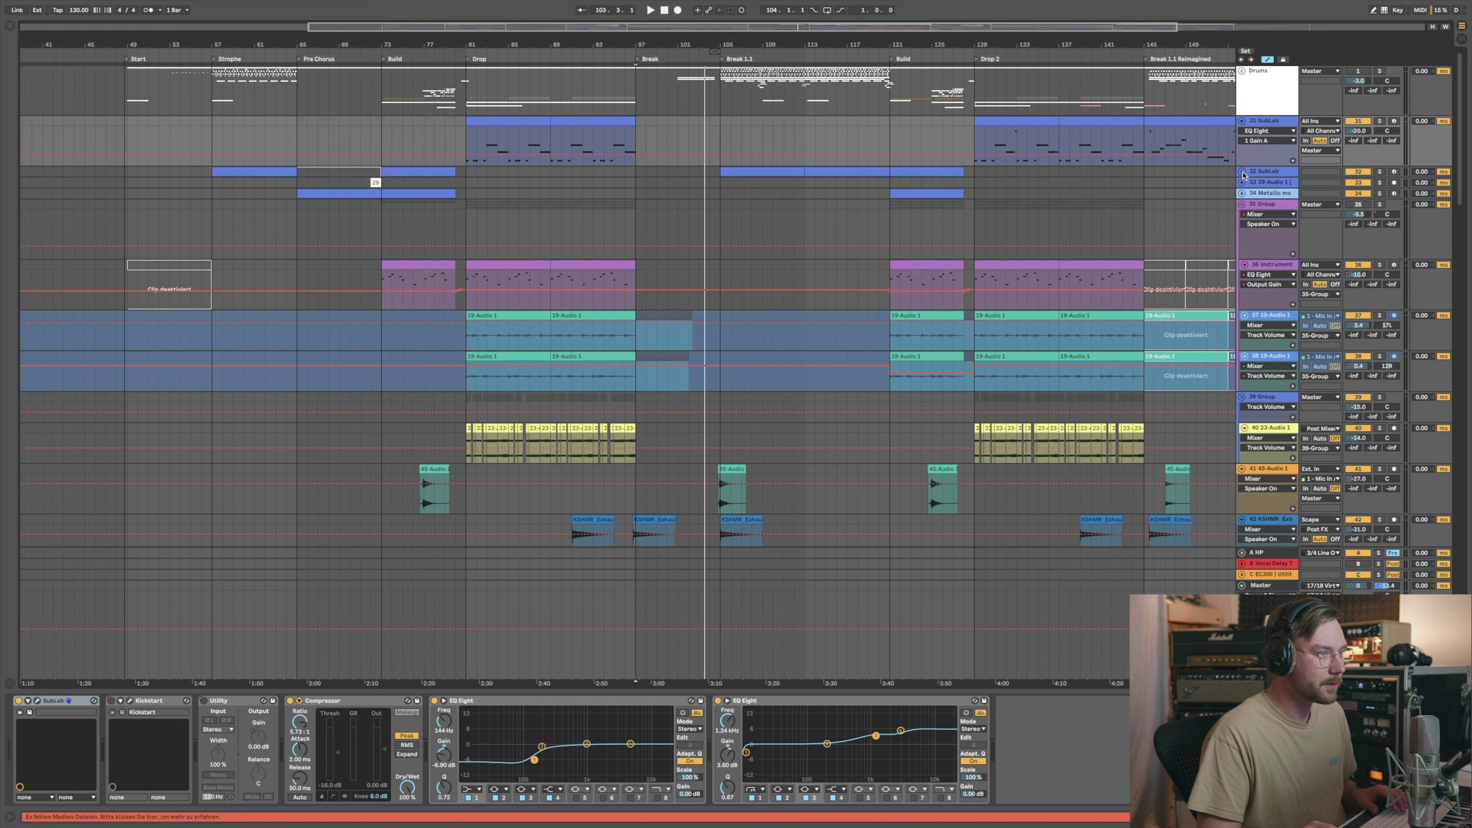
# Step: Fold track 31 SubLab and play the arrangement from the Break at bar 97 while viewing the tracks below
pyautogui.click(1242, 120)
pyautogui.moveTo(1464, 125); pyautogui.dragTo(1463, 196)
pyautogui.press('space')
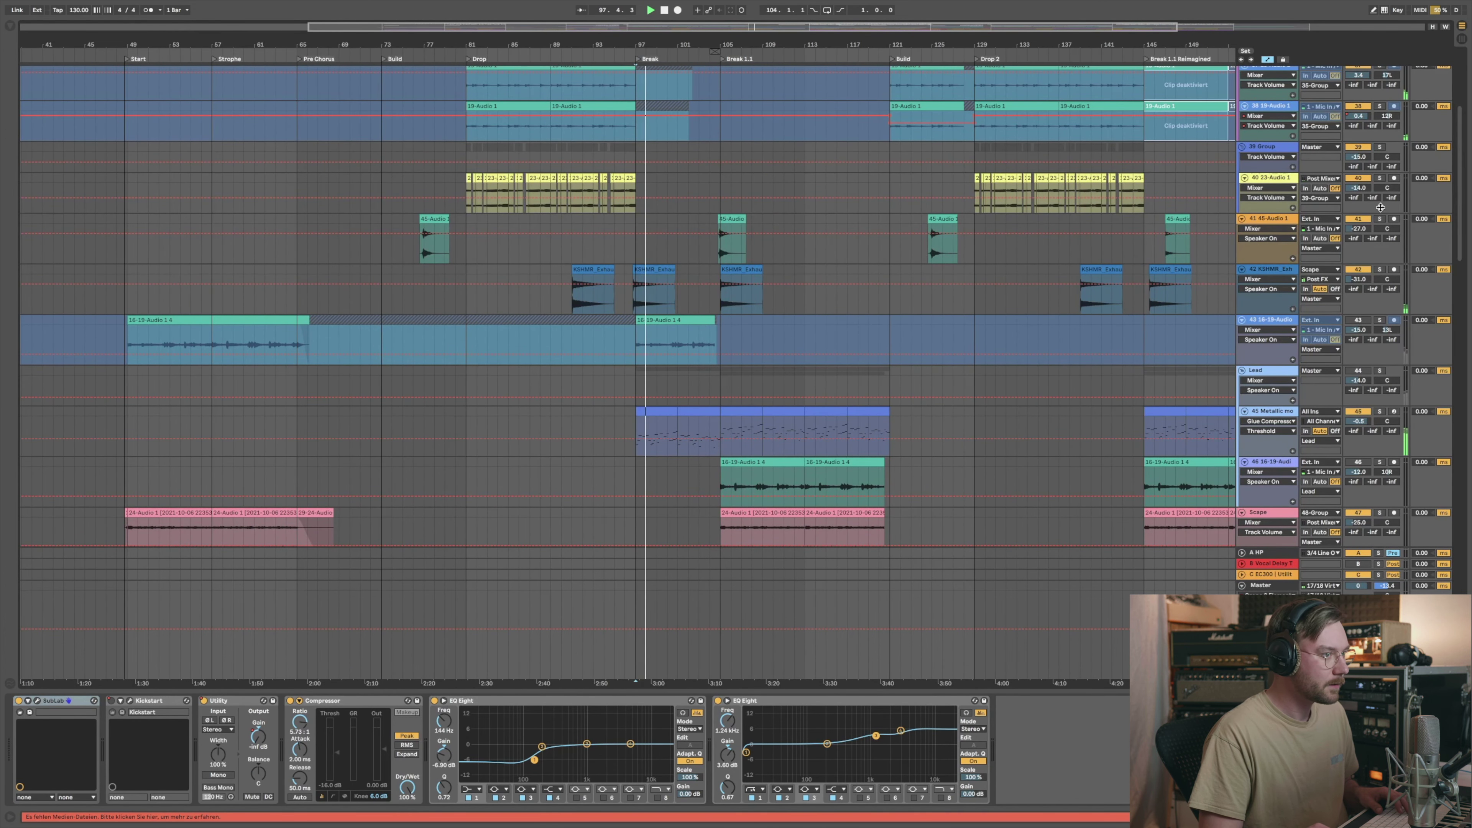
pyautogui.moveTo(1462, 252); pyautogui.dragTo(1462, 259)
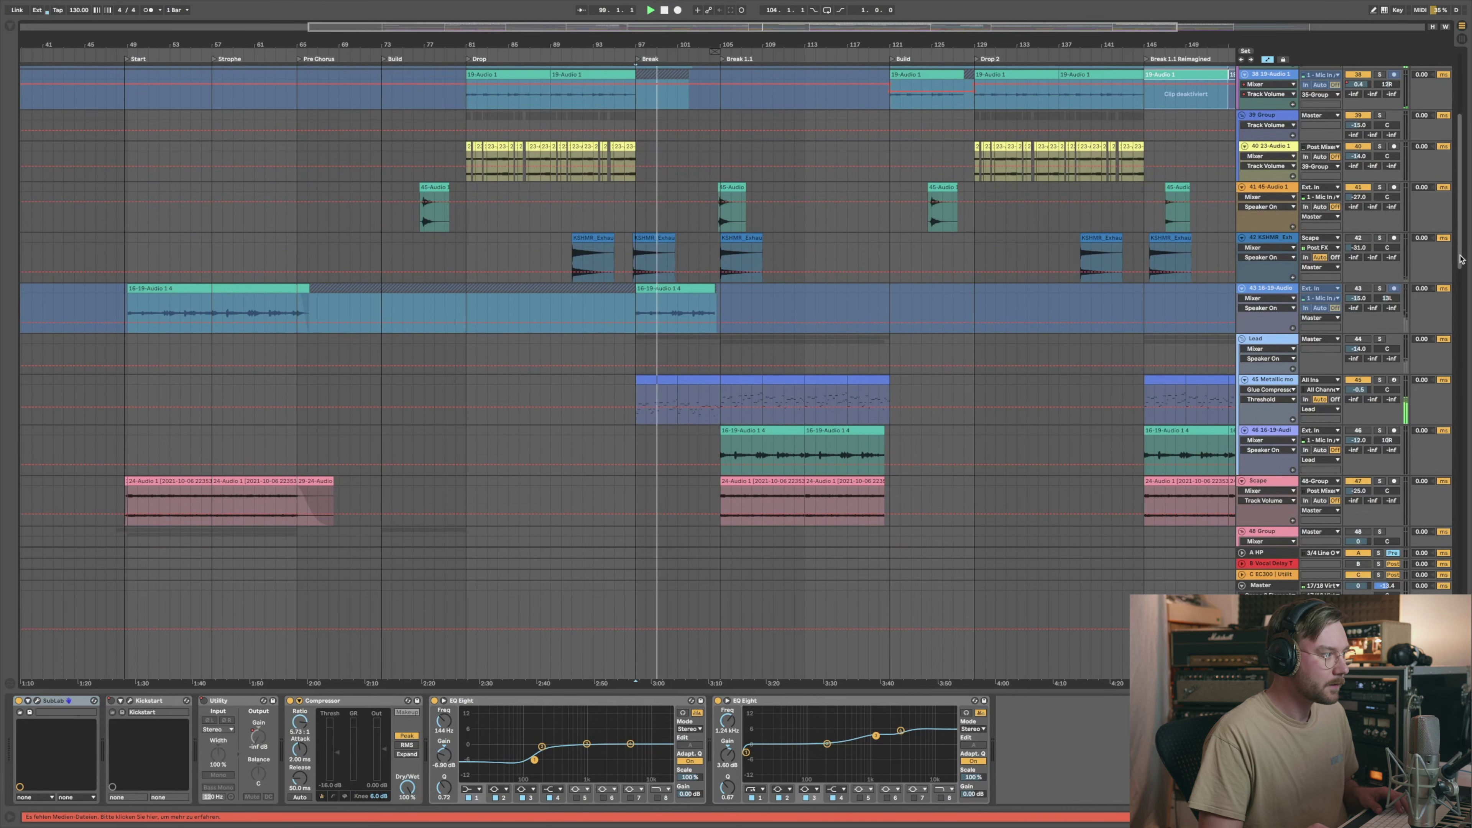
pyautogui.scroll(-15, 796, 384)
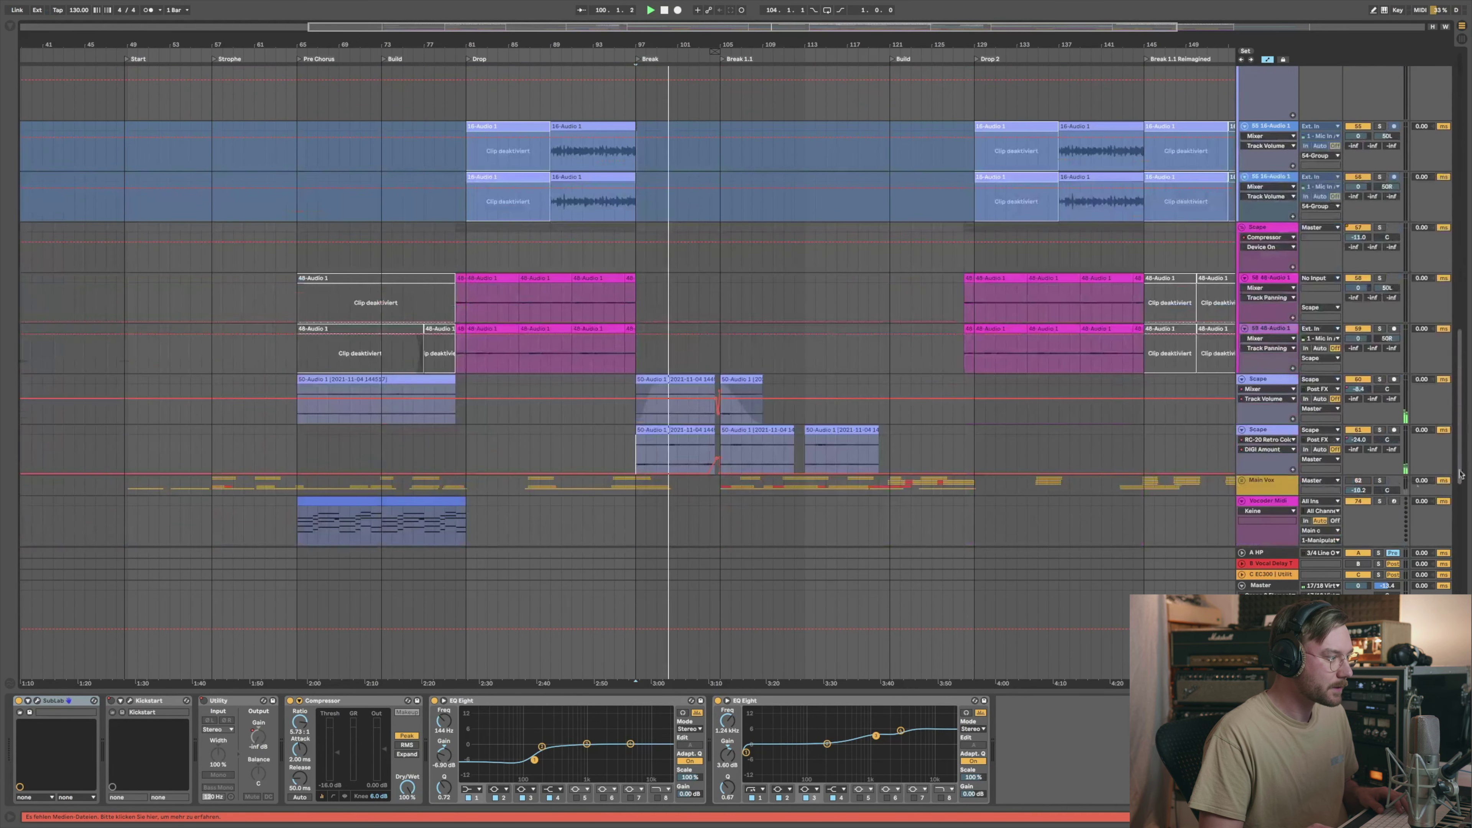
# Step: Continue playback from Break 1.1 at bar 105 and check the folded bass tracks 31 to 34
pyautogui.click(717, 355)
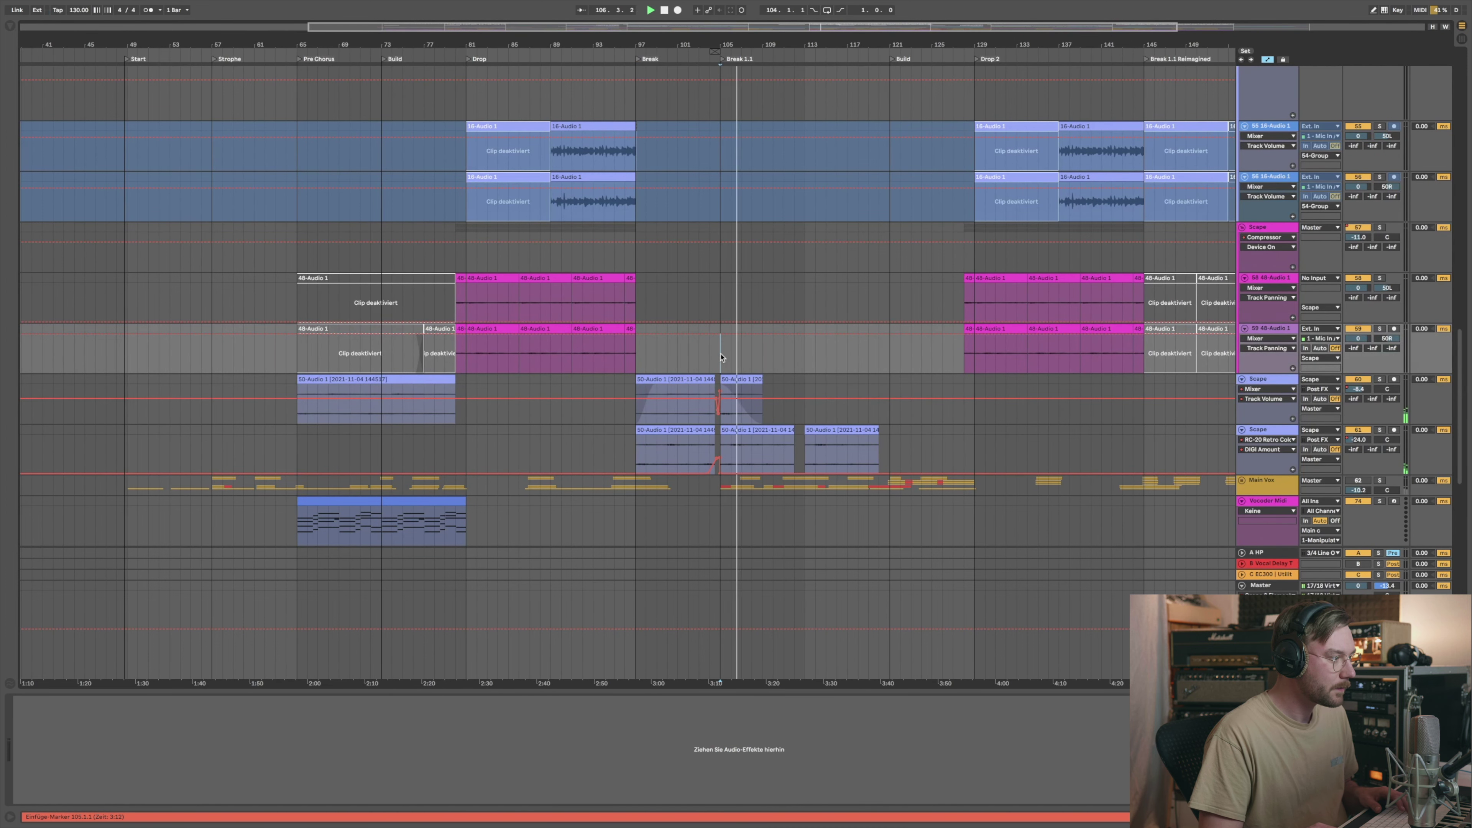
pyautogui.moveTo(1464, 354); pyautogui.dragTo(1460, 71)
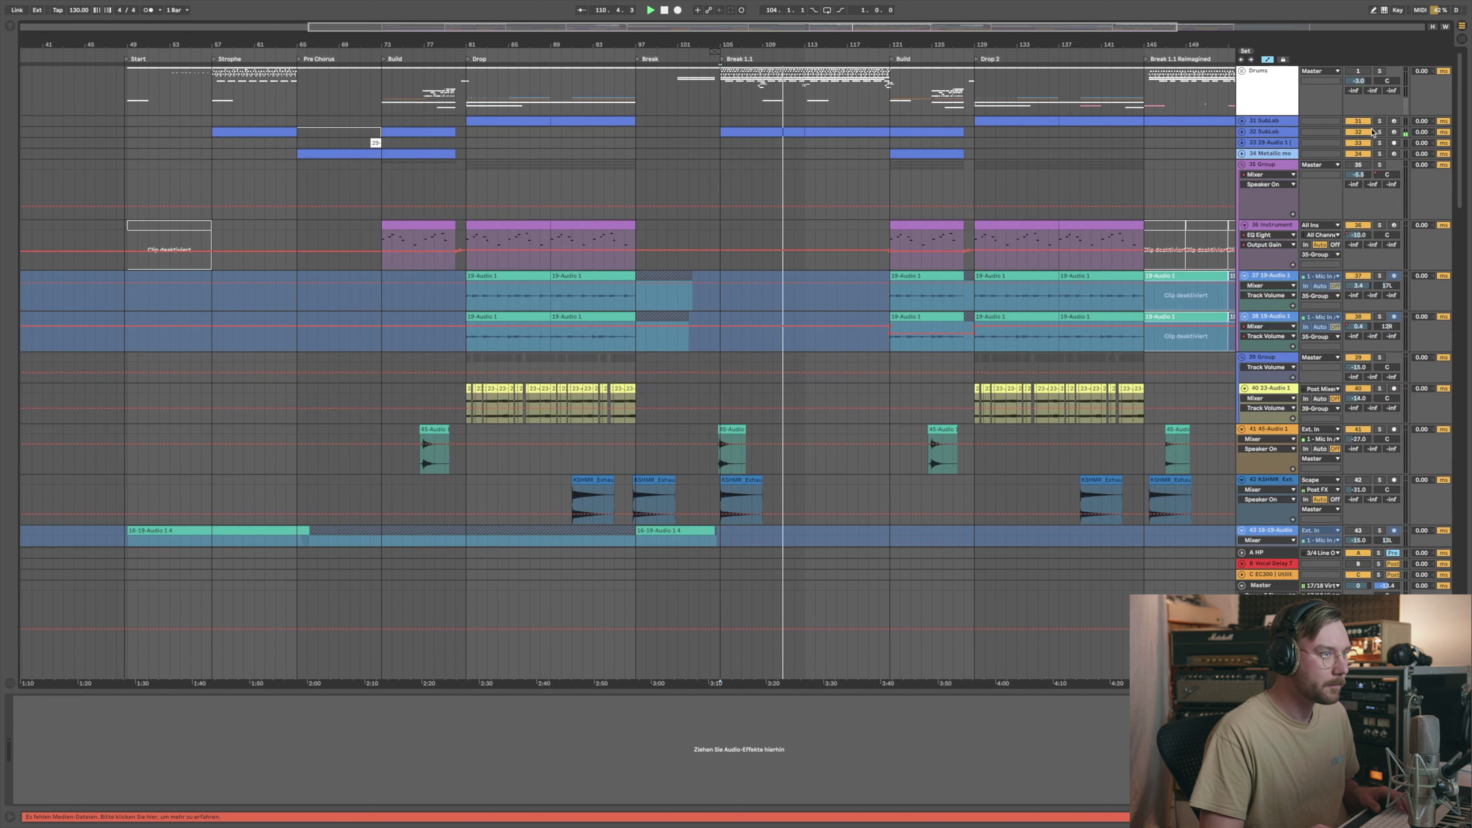
pyautogui.moveTo(1364, 122); pyautogui.dragTo(1362, 154)
# Step: Stop playback, place the insert marker on 79 Group at Break 1.1, bar 105, and audition the guitar groups from there
pyautogui.scroll(-15, 1445, 522)
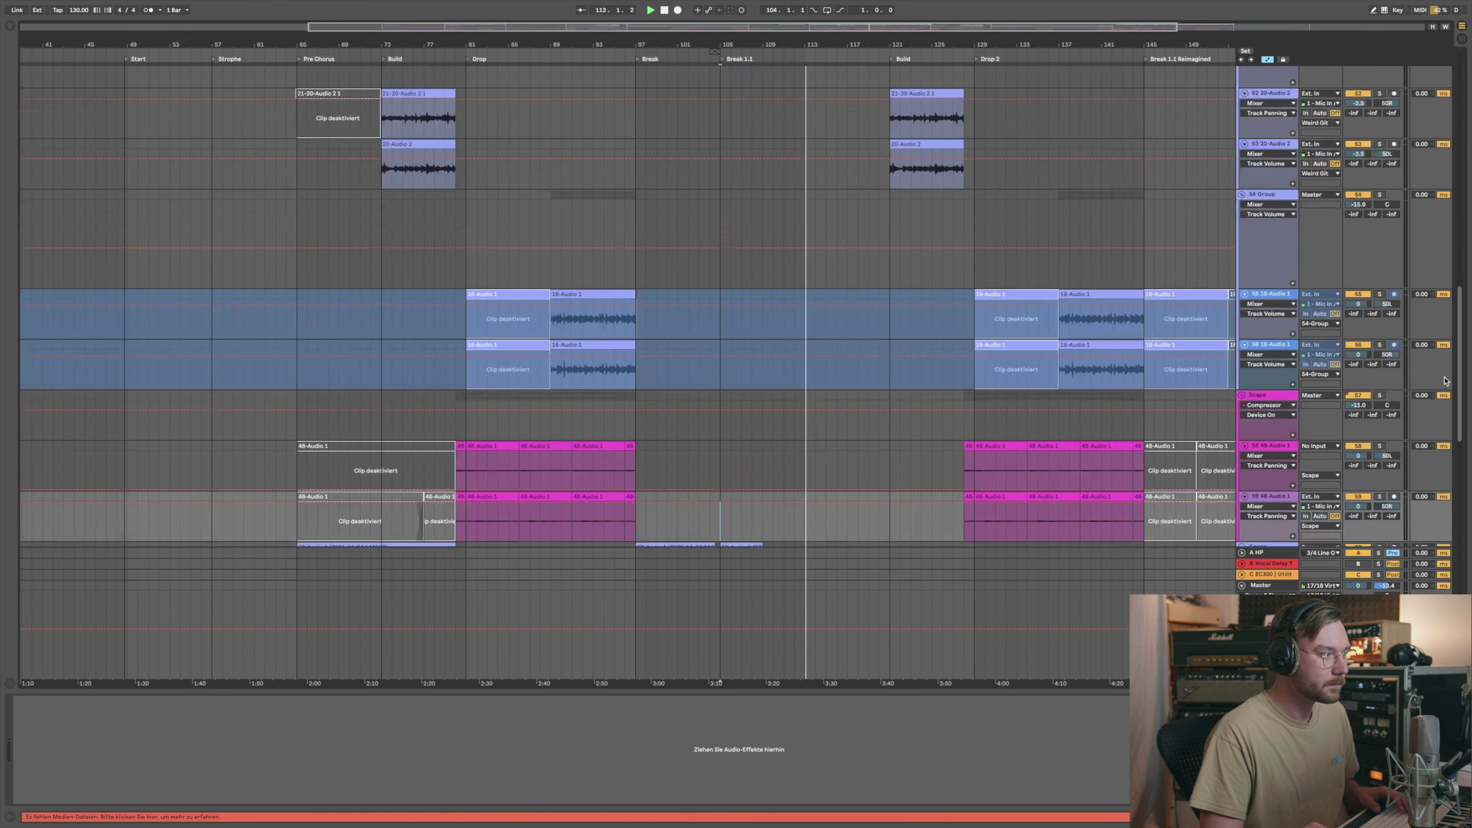
pyautogui.scroll(-10, 1445, 523)
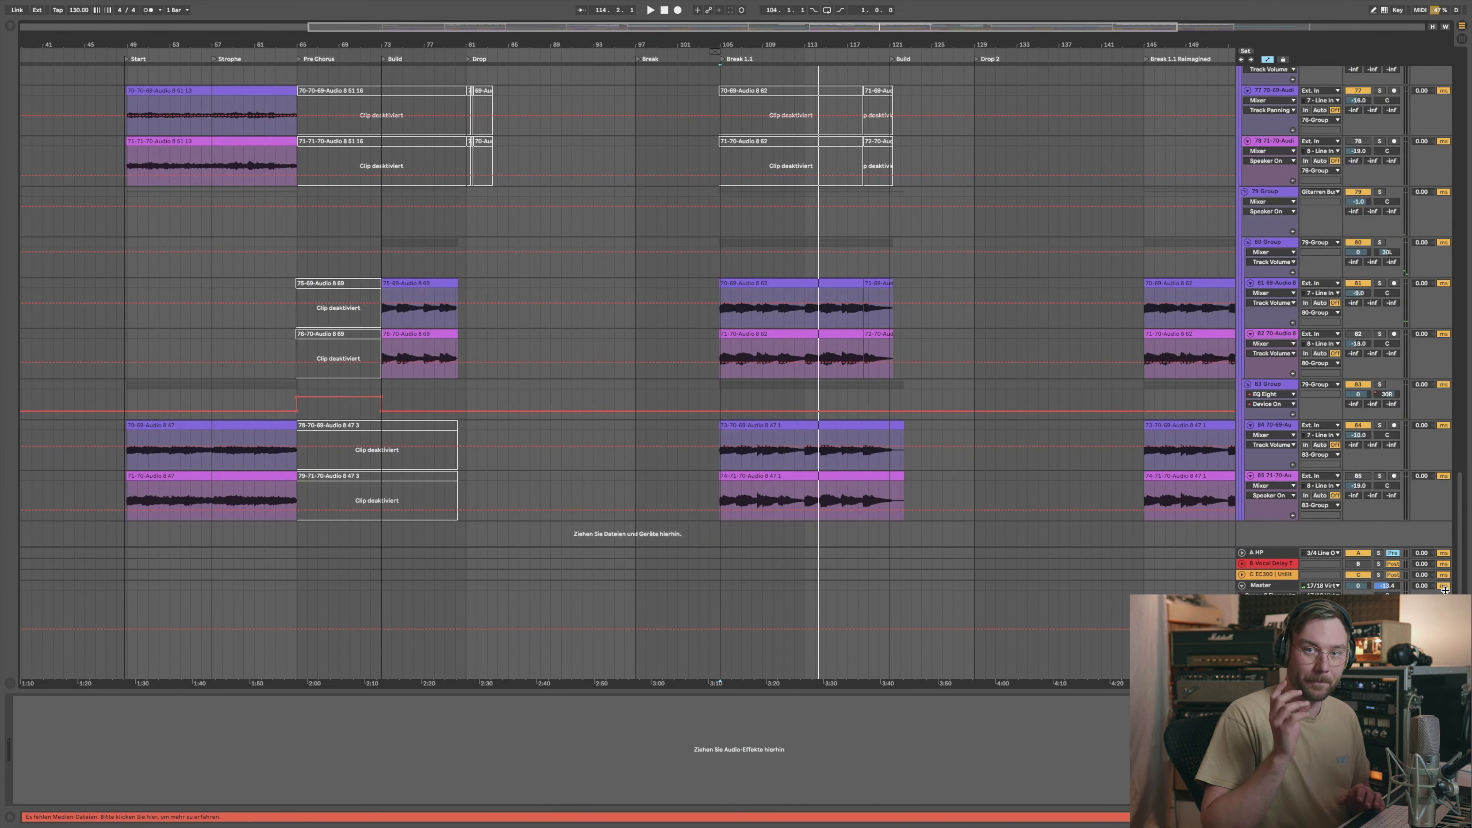
pyautogui.press('space')
pyautogui.click(719, 220)
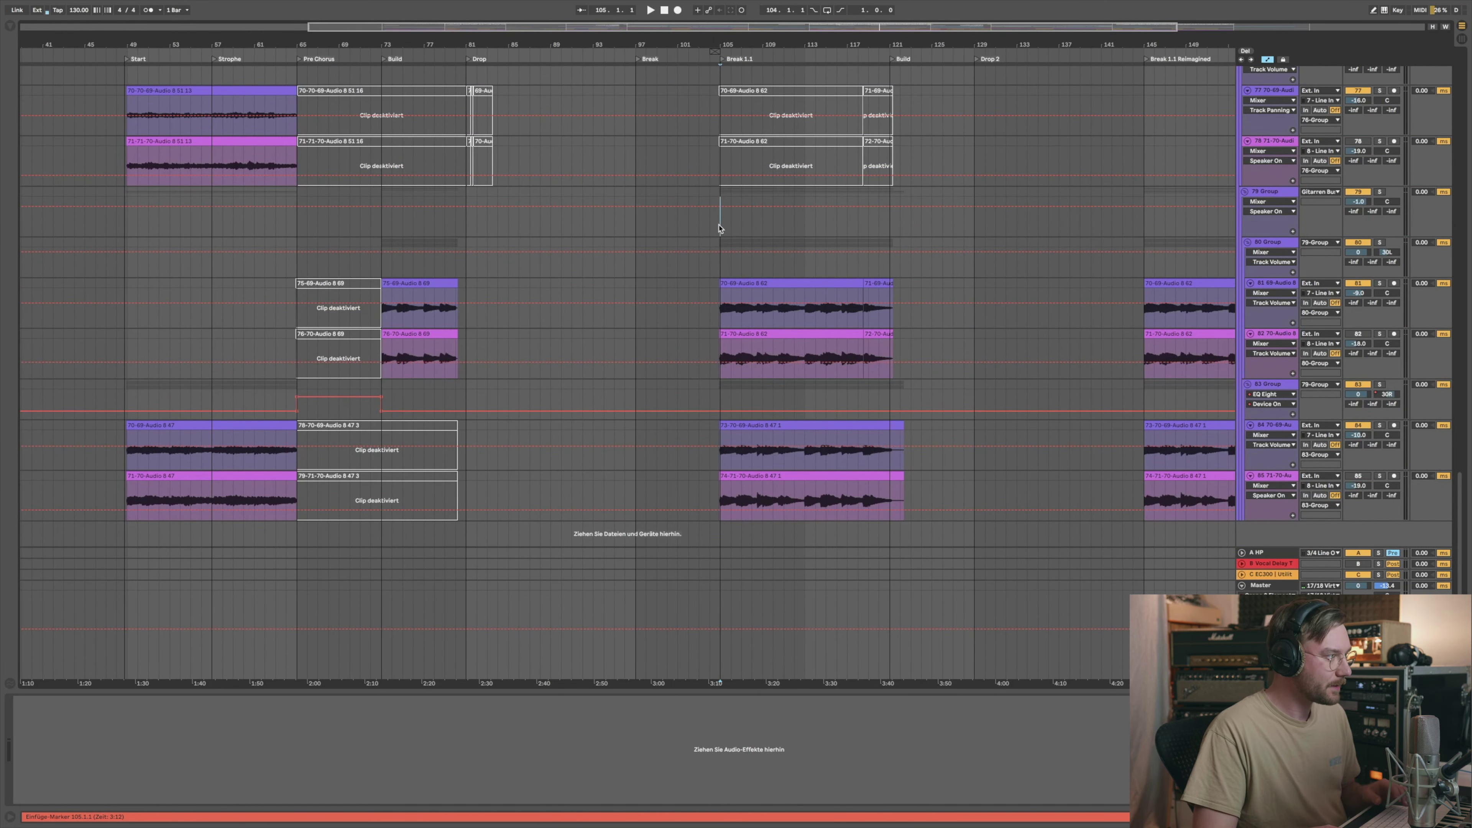
pyautogui.click(719, 227)
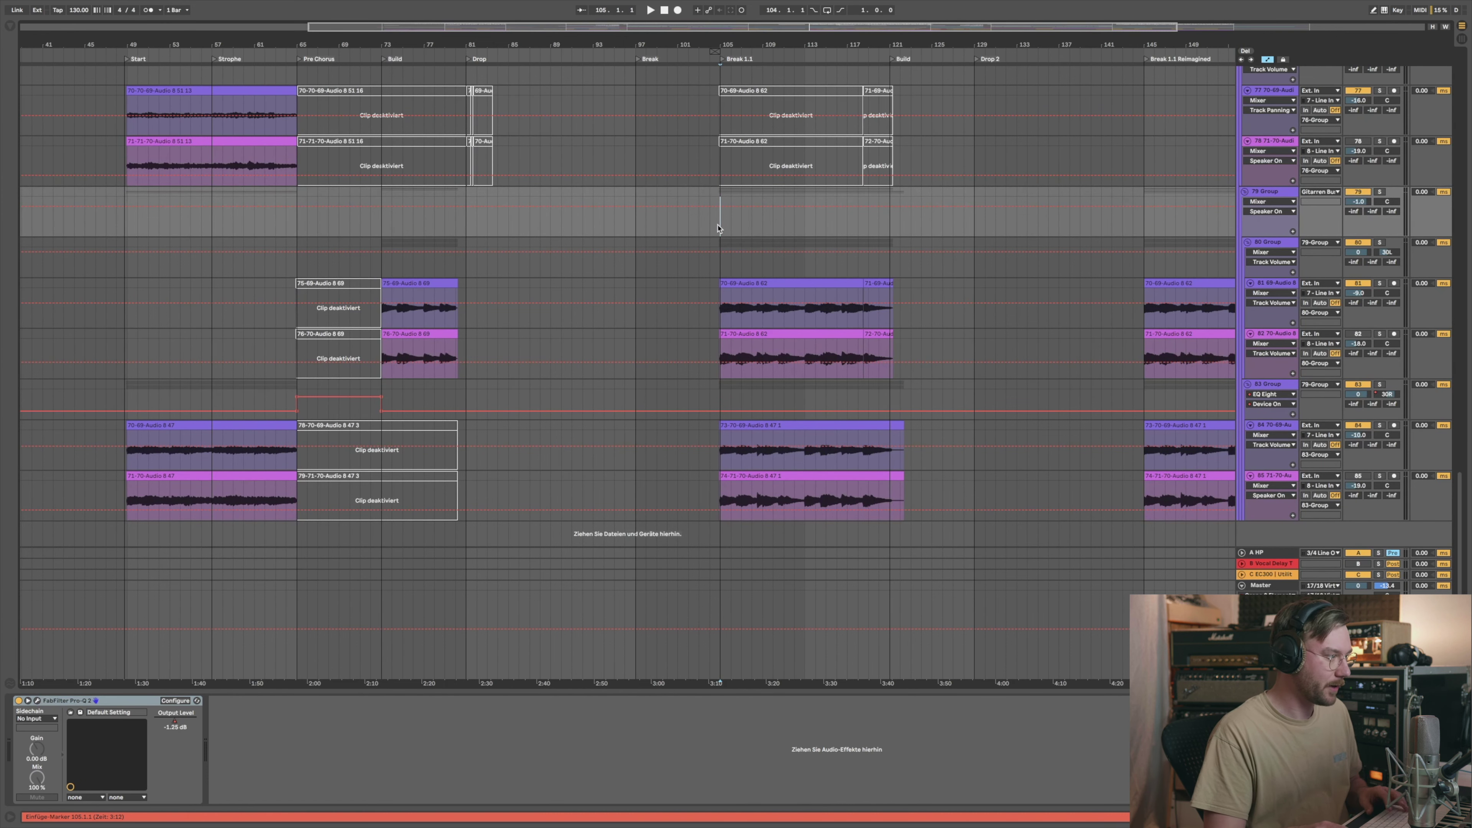
pyautogui.press('space')
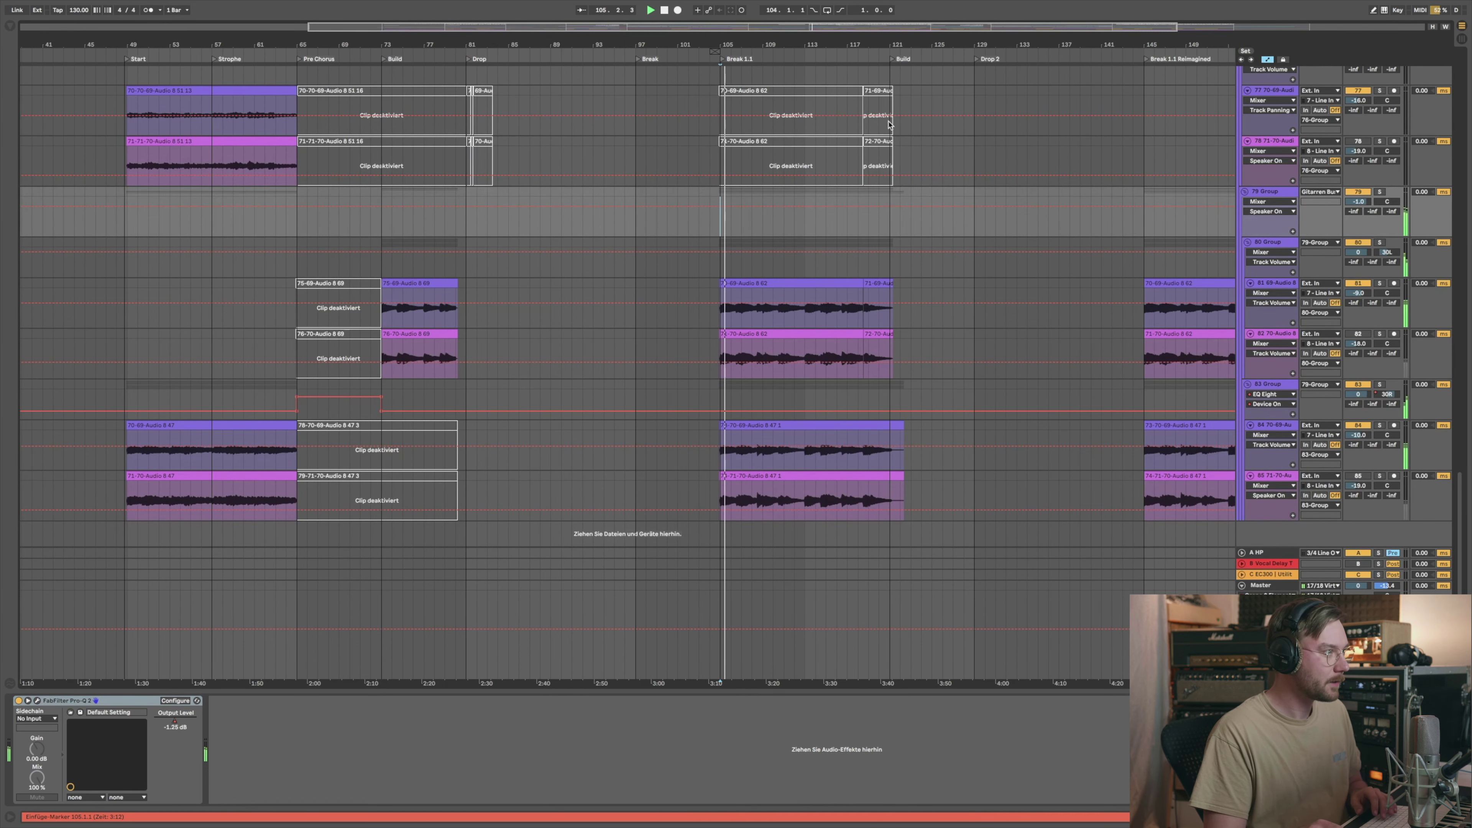
pyautogui.press('-')
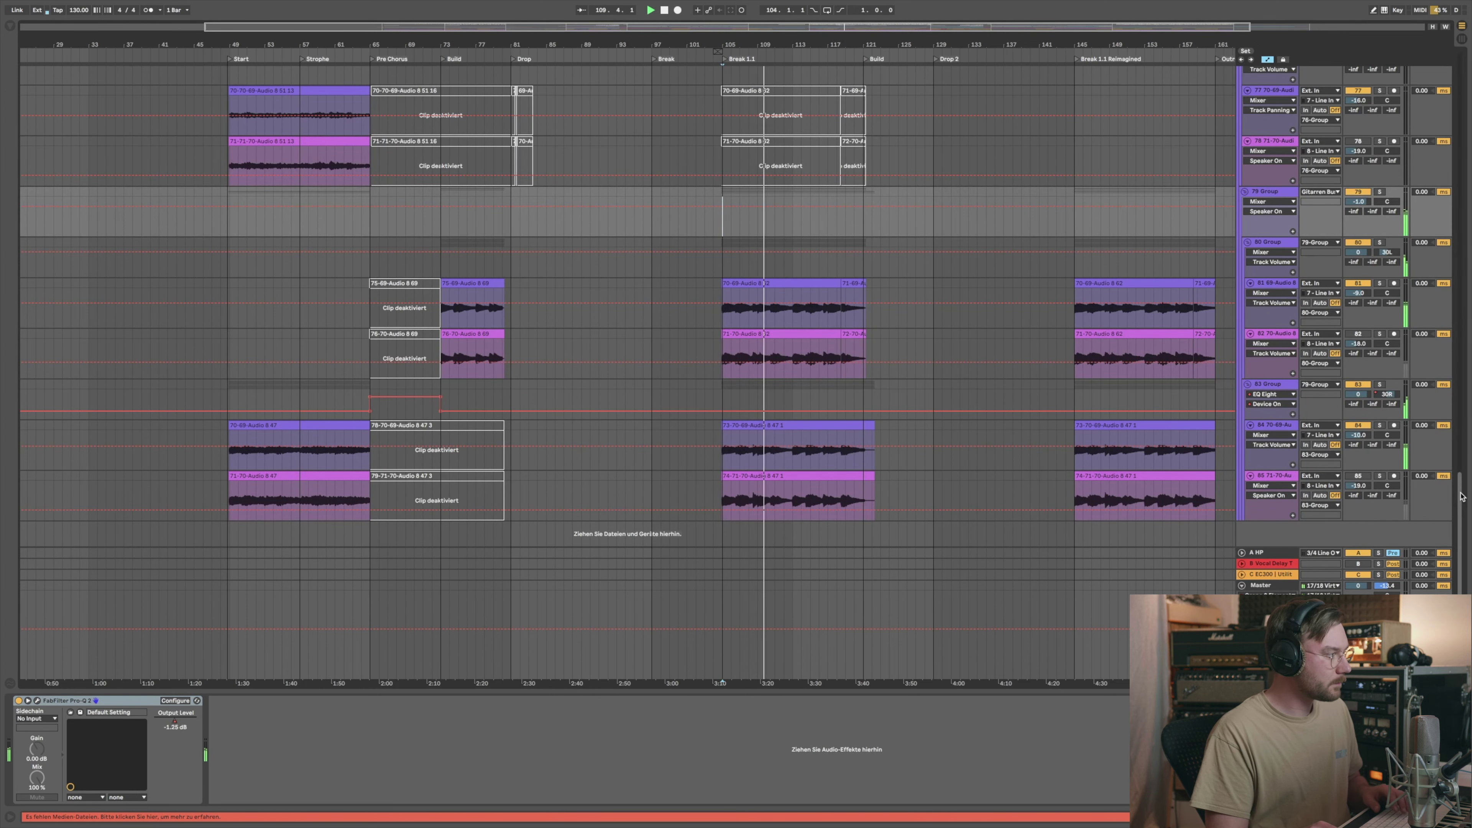
pyautogui.press('space')
# Step: Audition the song from the Strophe at bar 57 and inspect the guitar and Scape tracks
pyautogui.click(301, 347)
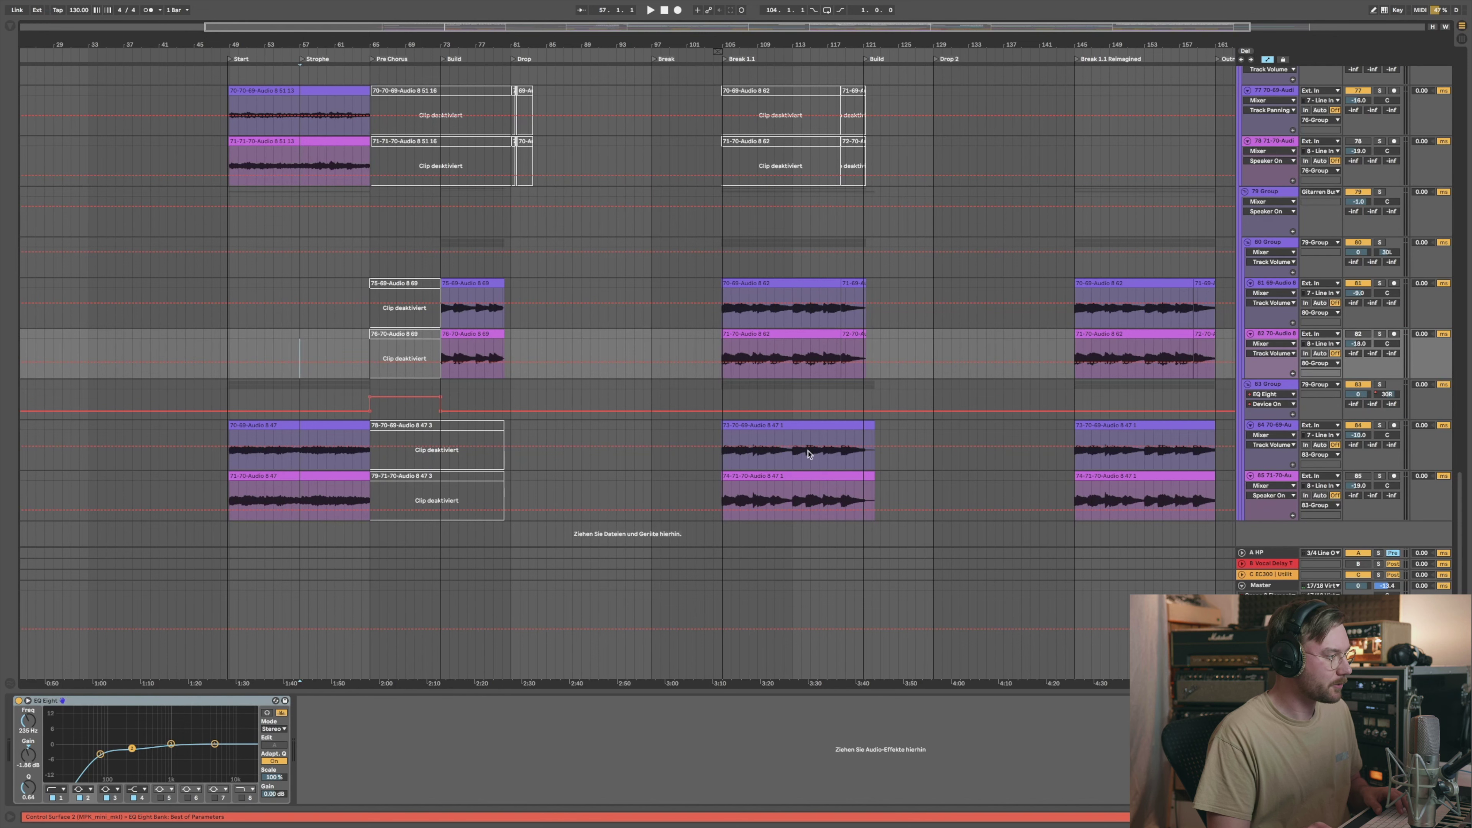
pyautogui.moveTo(295, 43); pyautogui.dragTo(482, 43)
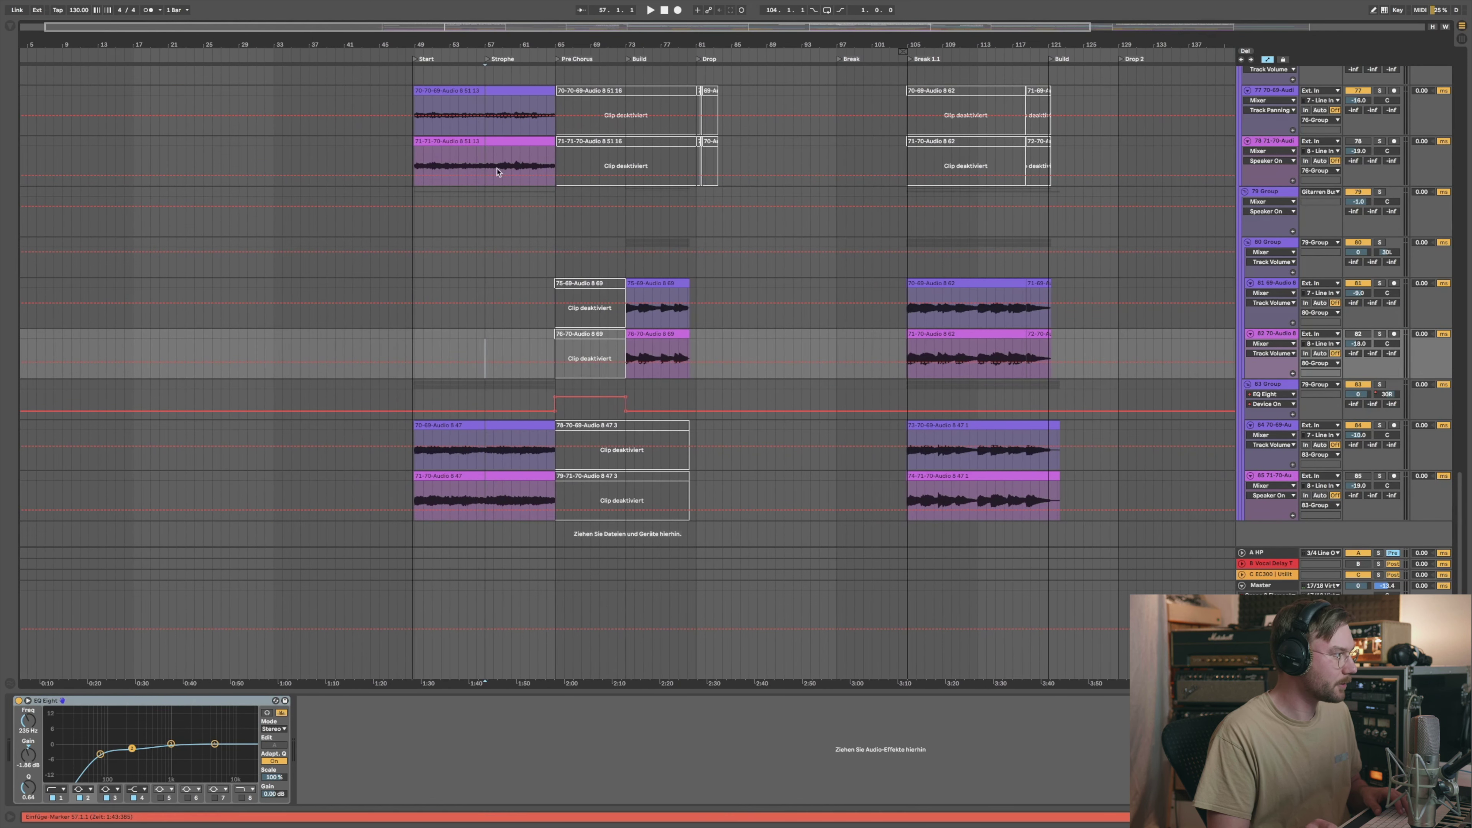
pyautogui.press('space')
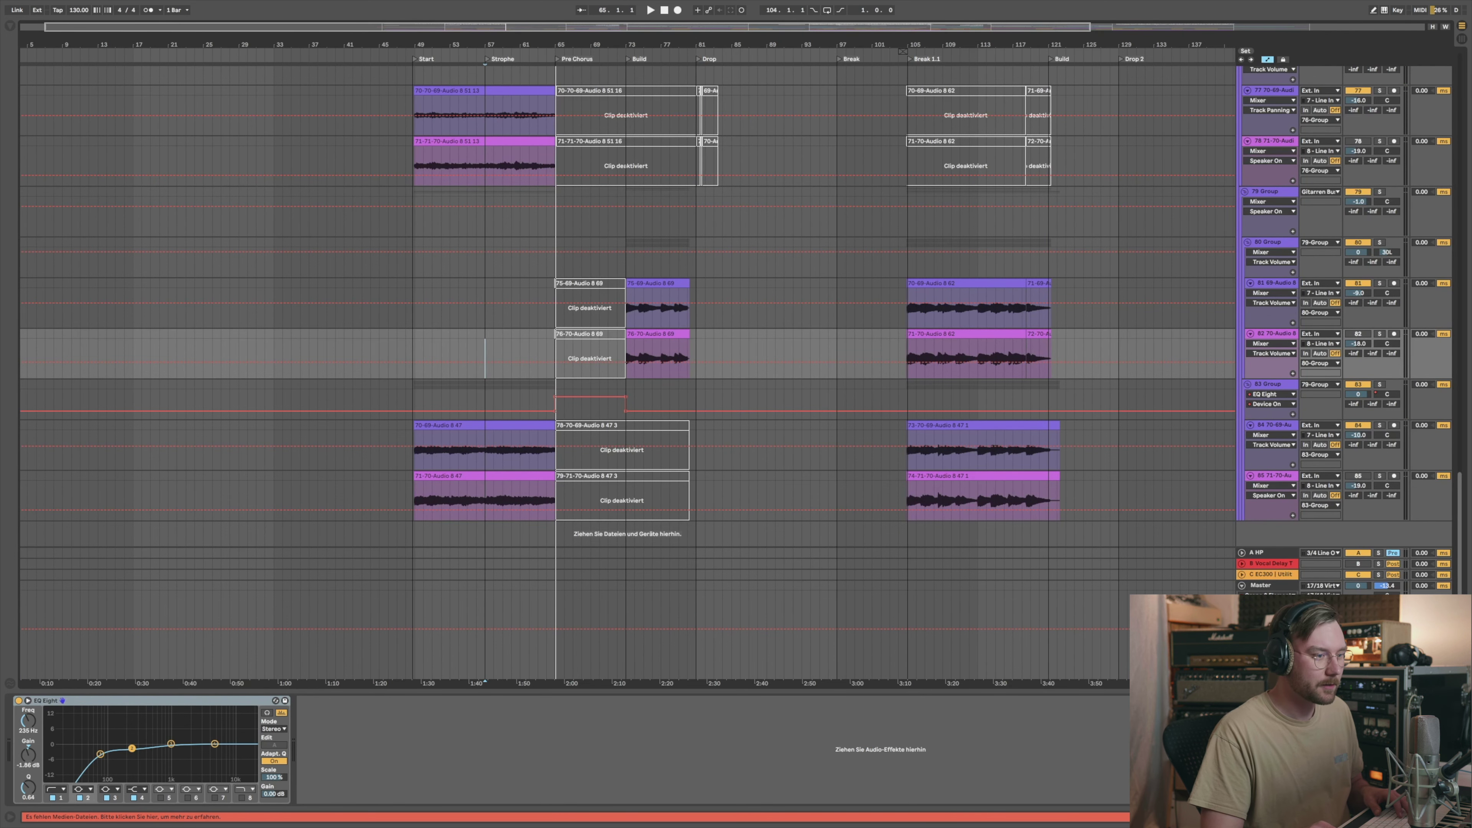
pyautogui.scroll(10, 1461, 533)
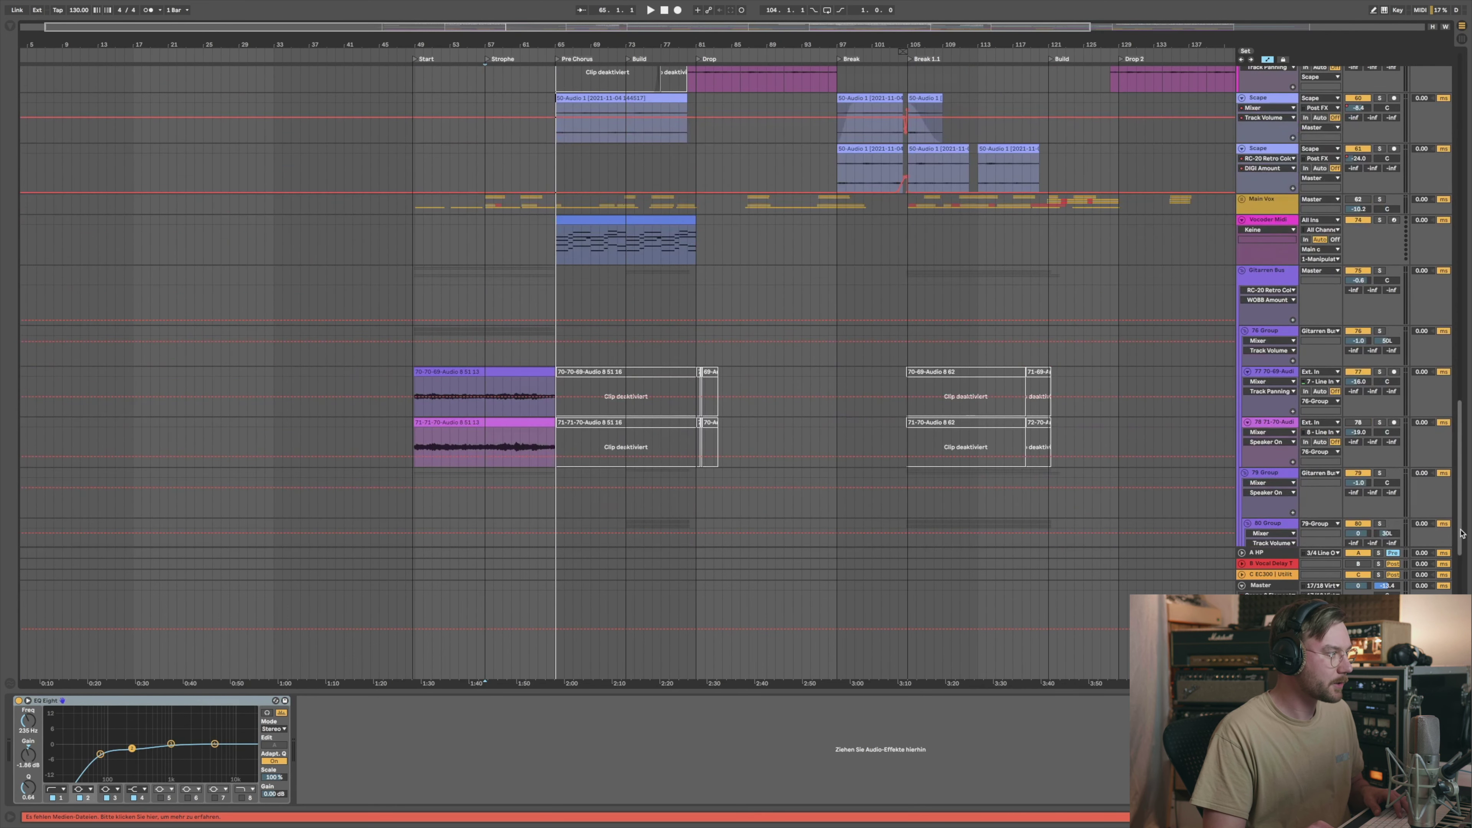
pyautogui.scroll(4, 1461, 534)
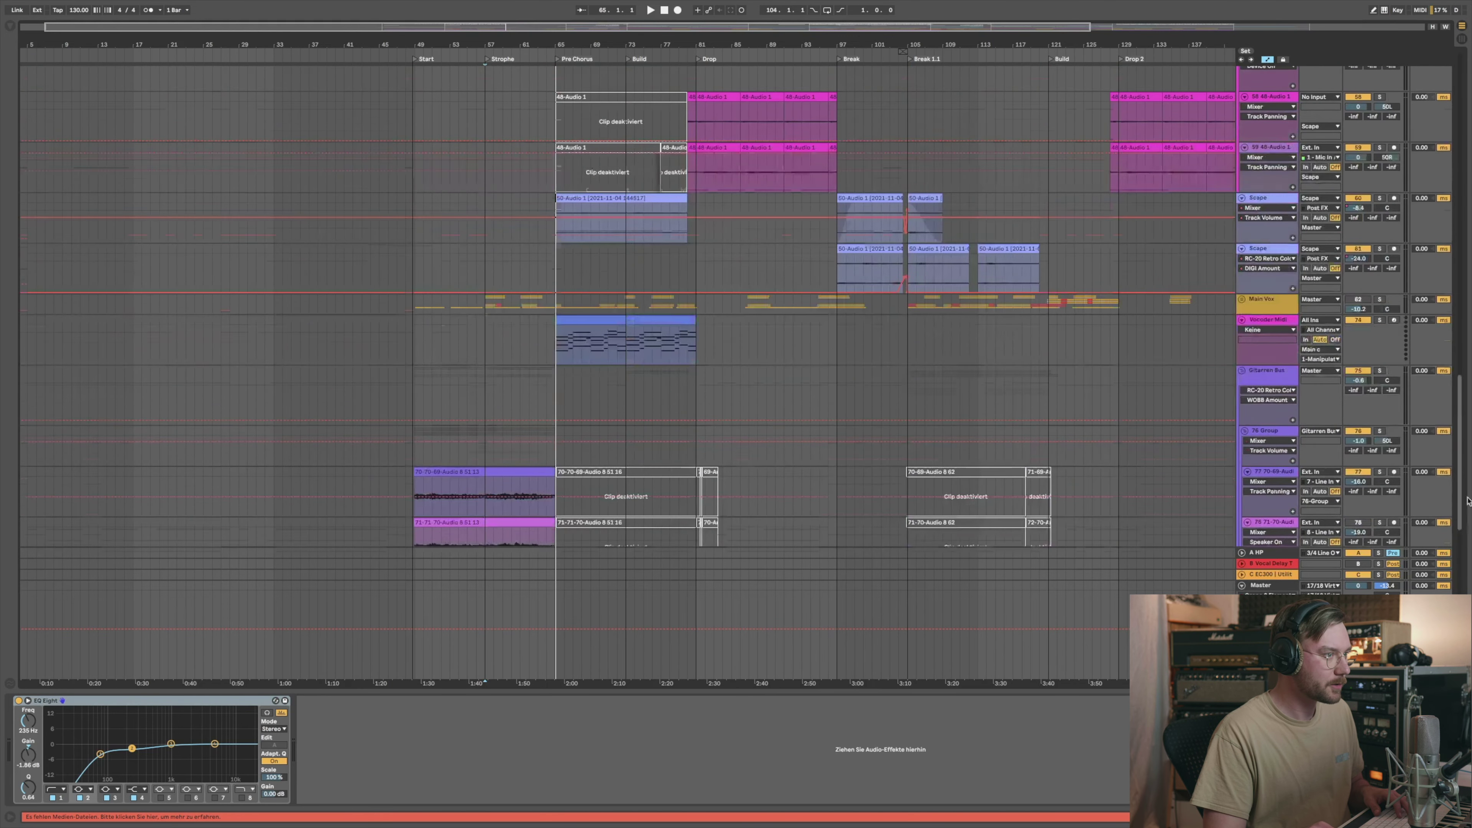
pyautogui.scroll(3, 1461, 500)
pyautogui.press('space')
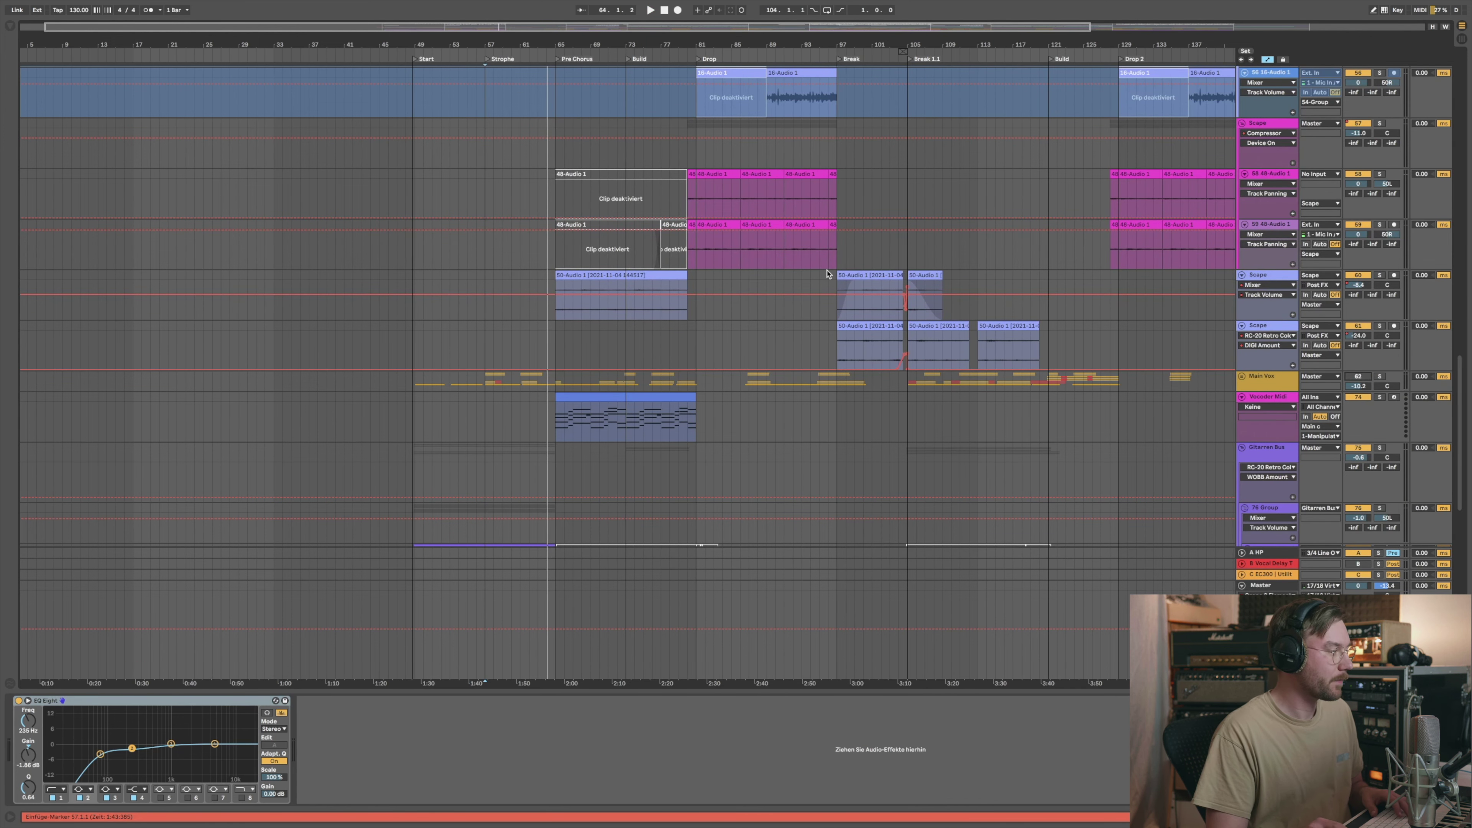
# Step: Show the lower blue Scape track's devices with the insert marker at the Pre Chorus, bar 65, and the arrangement in view
pyautogui.hscroll(10, 827, 274)
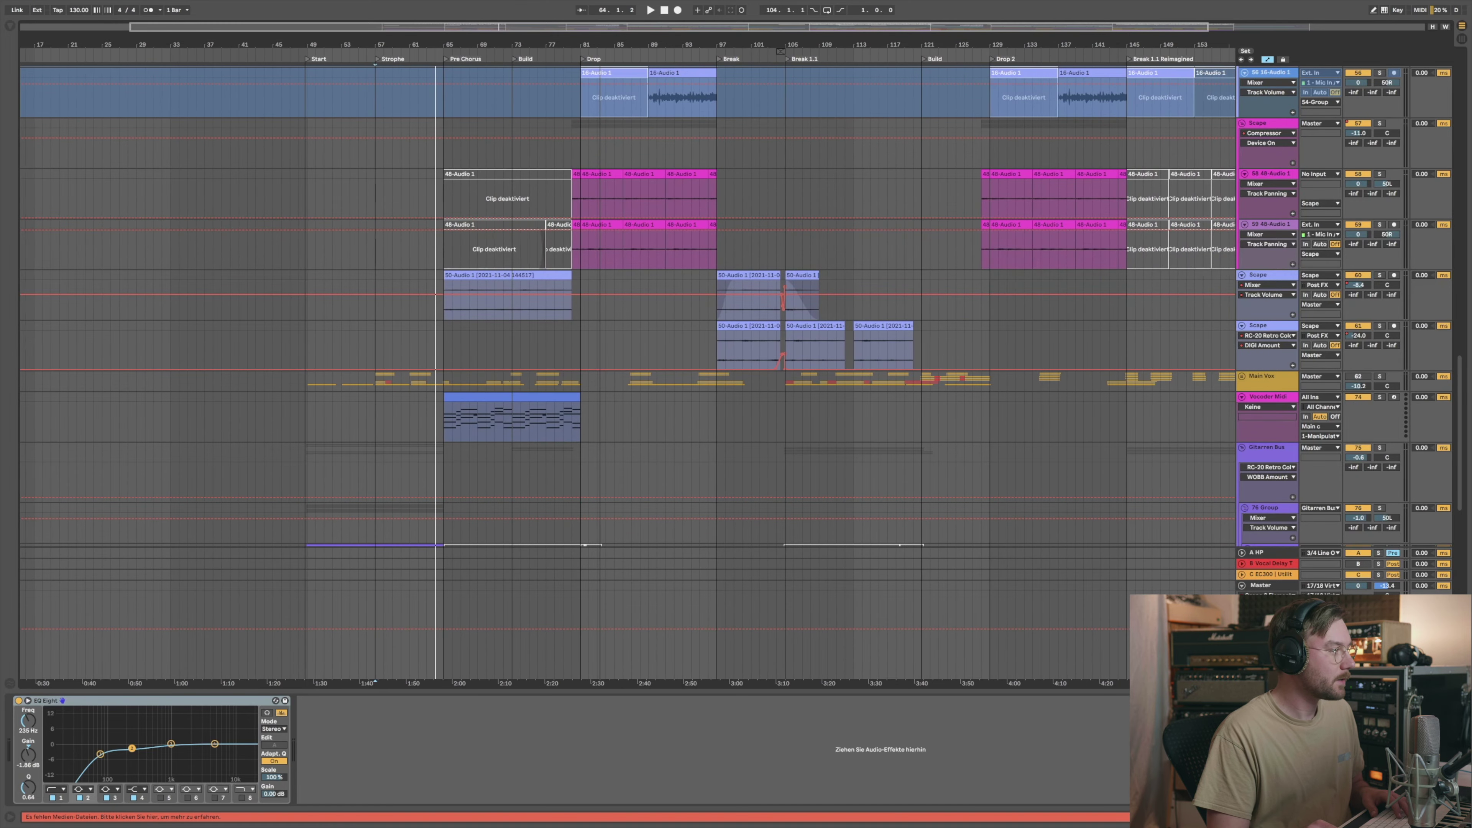
pyautogui.scroll(-5, 525, 226)
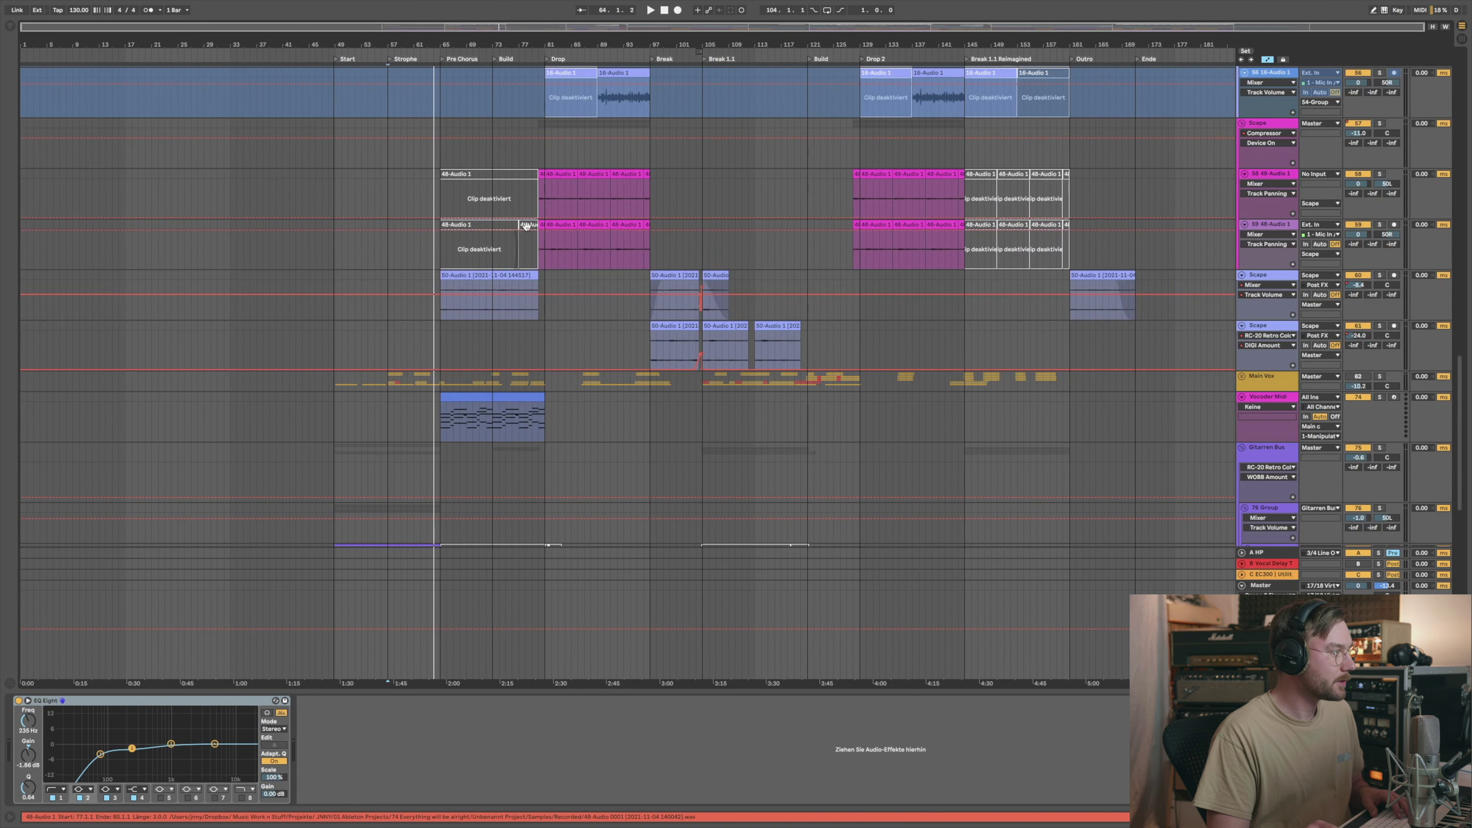
pyautogui.click(440, 347)
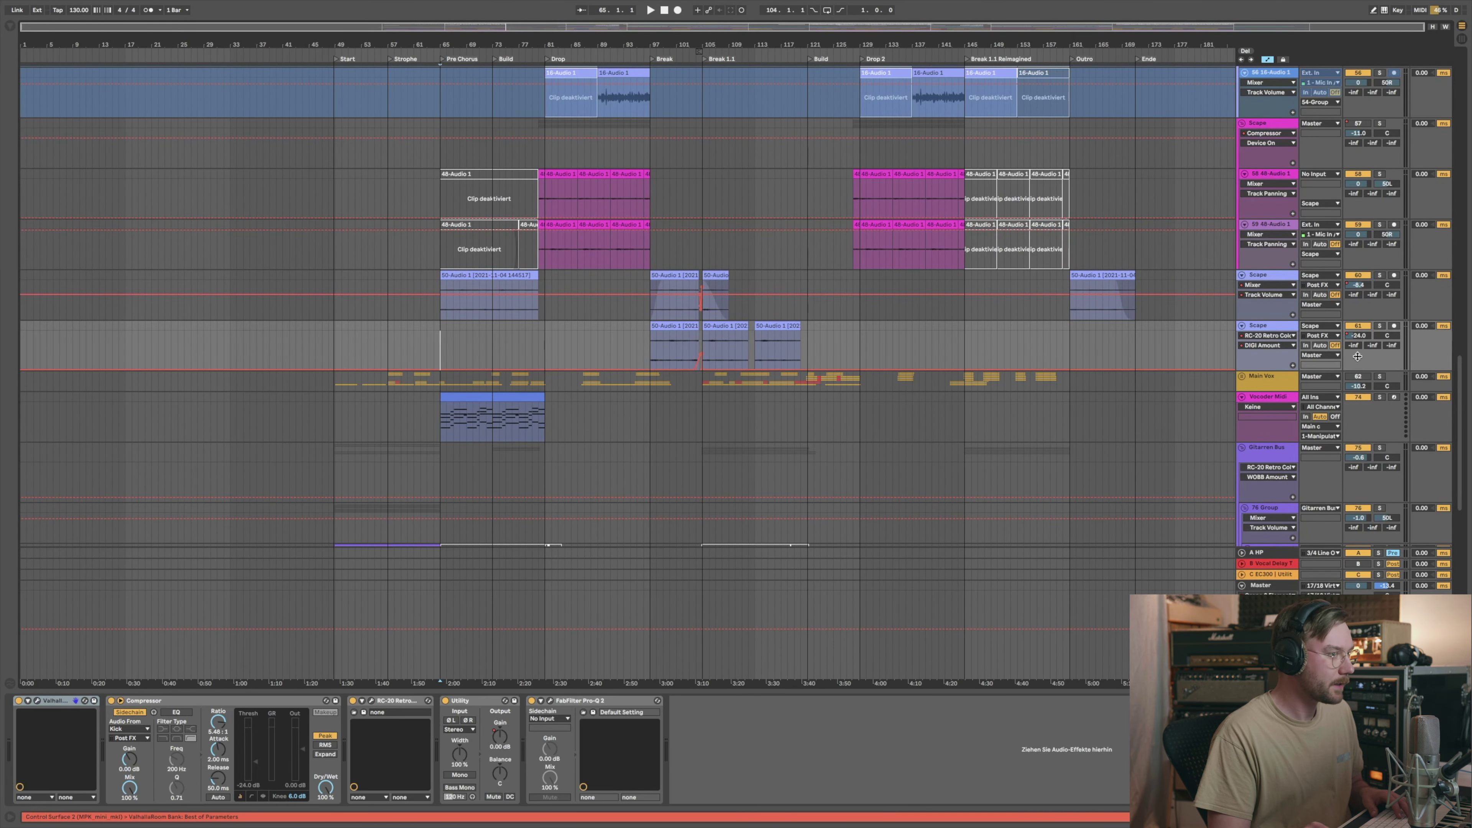
pyautogui.moveTo(493, 47); pyautogui.dragTo(493, 82)
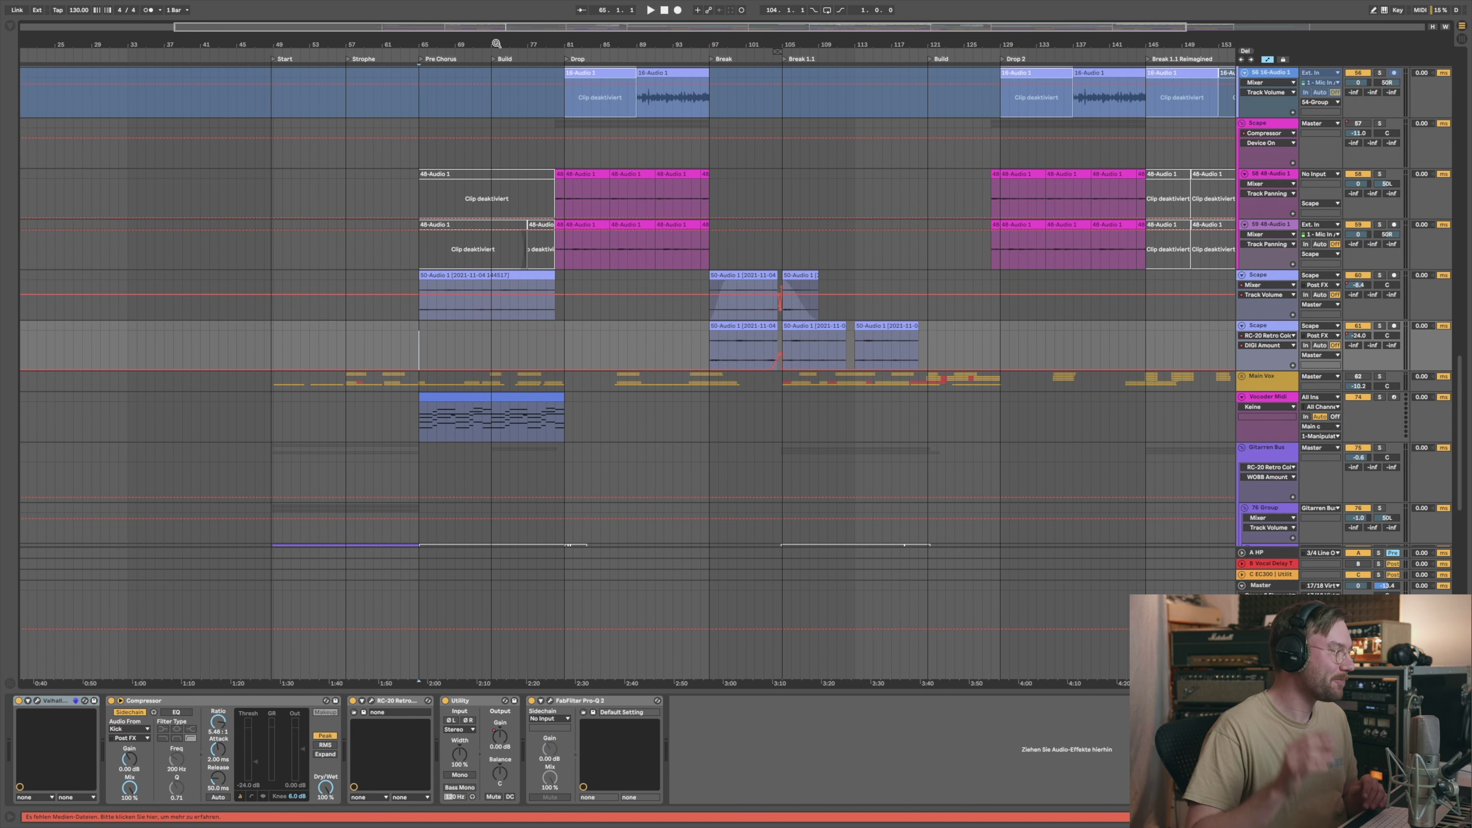
pyautogui.moveTo(536, 45); pyautogui.dragTo(505, 43)
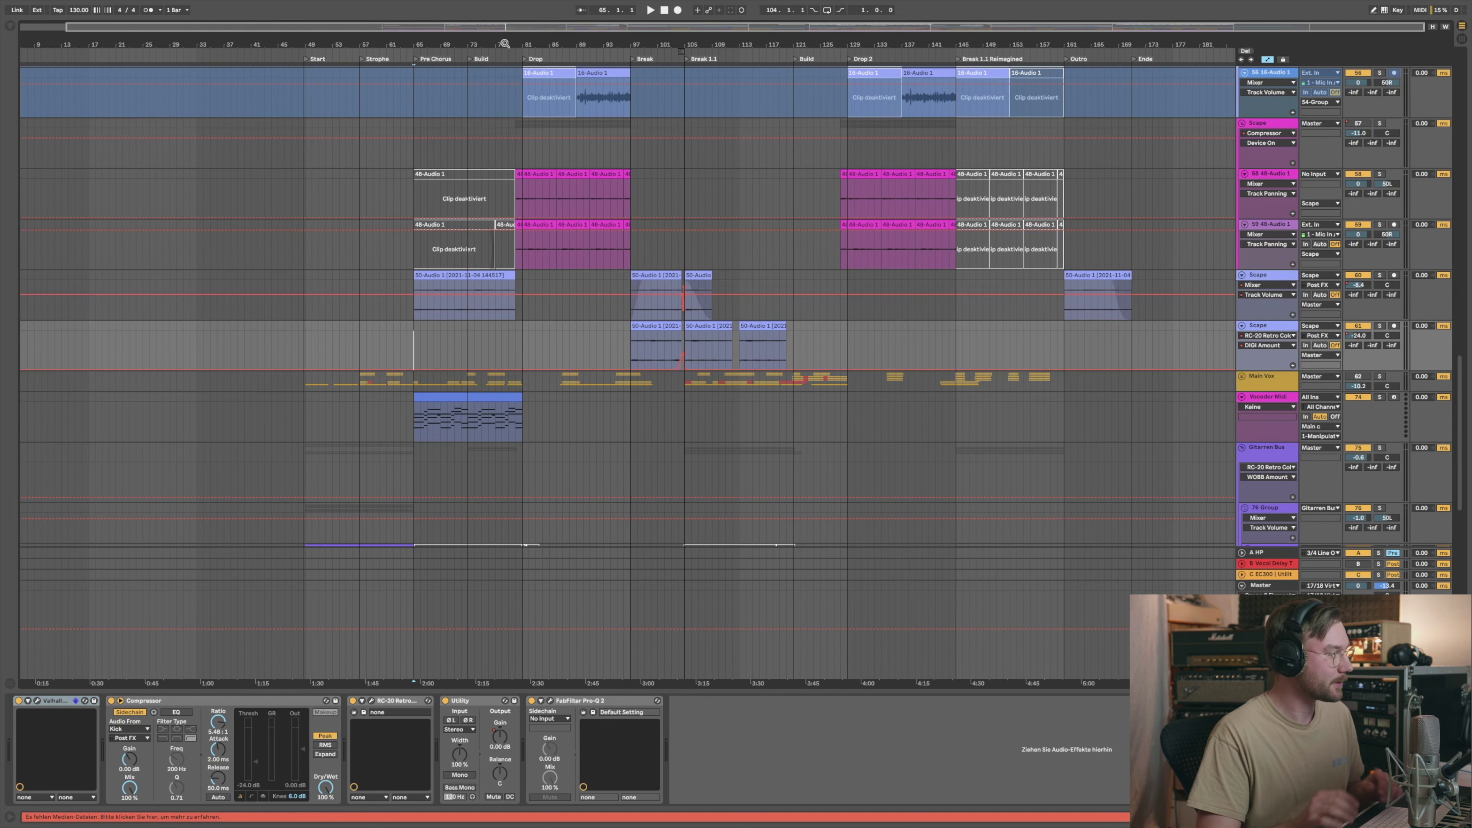
pyautogui.moveTo(453, 41); pyautogui.dragTo(438, 42)
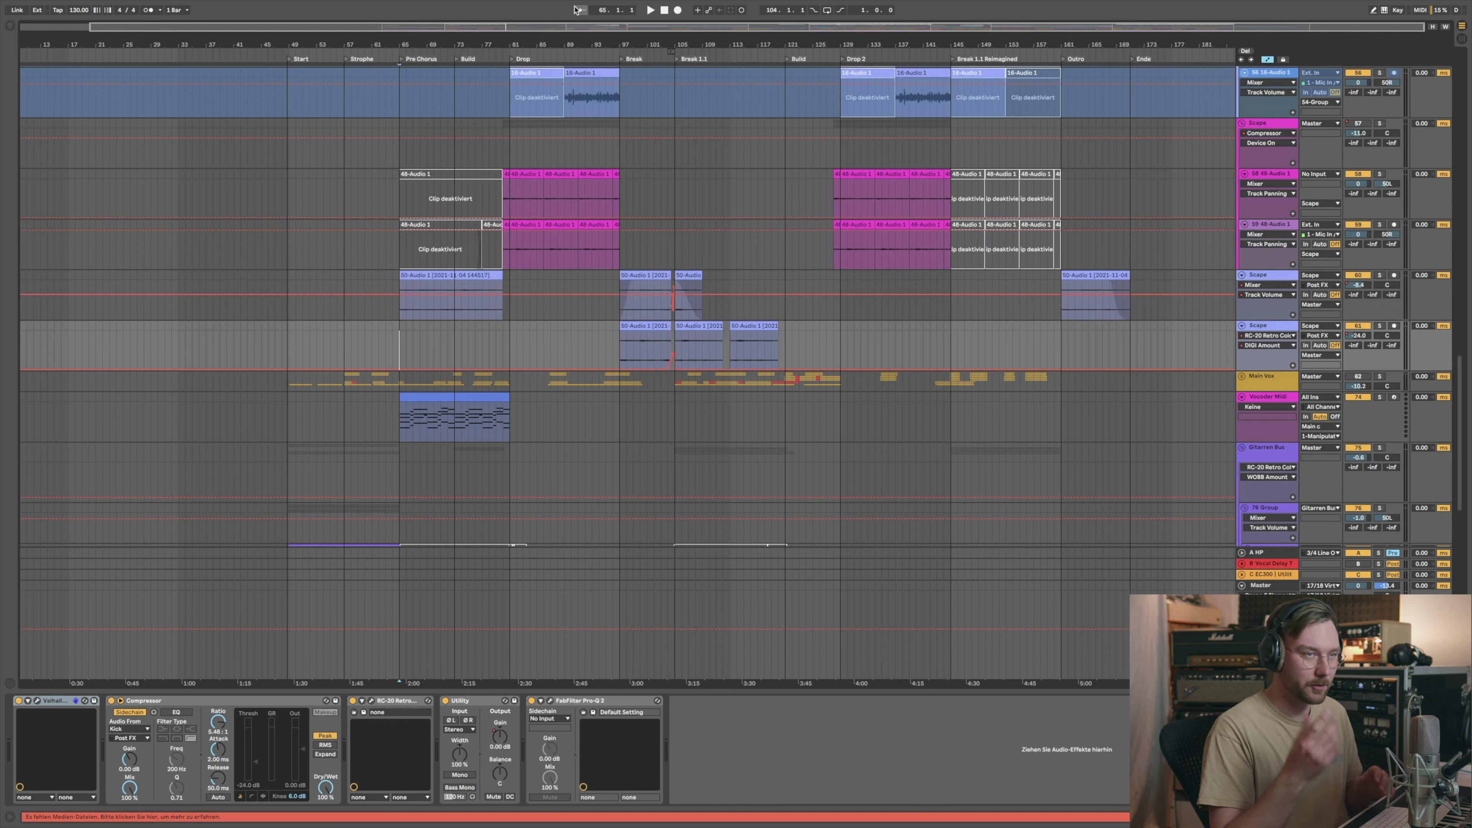
# Step: Play from the Pre Chorus at bar 65 and look over the Scape tracks and the audio groups above them
pyautogui.press('space')
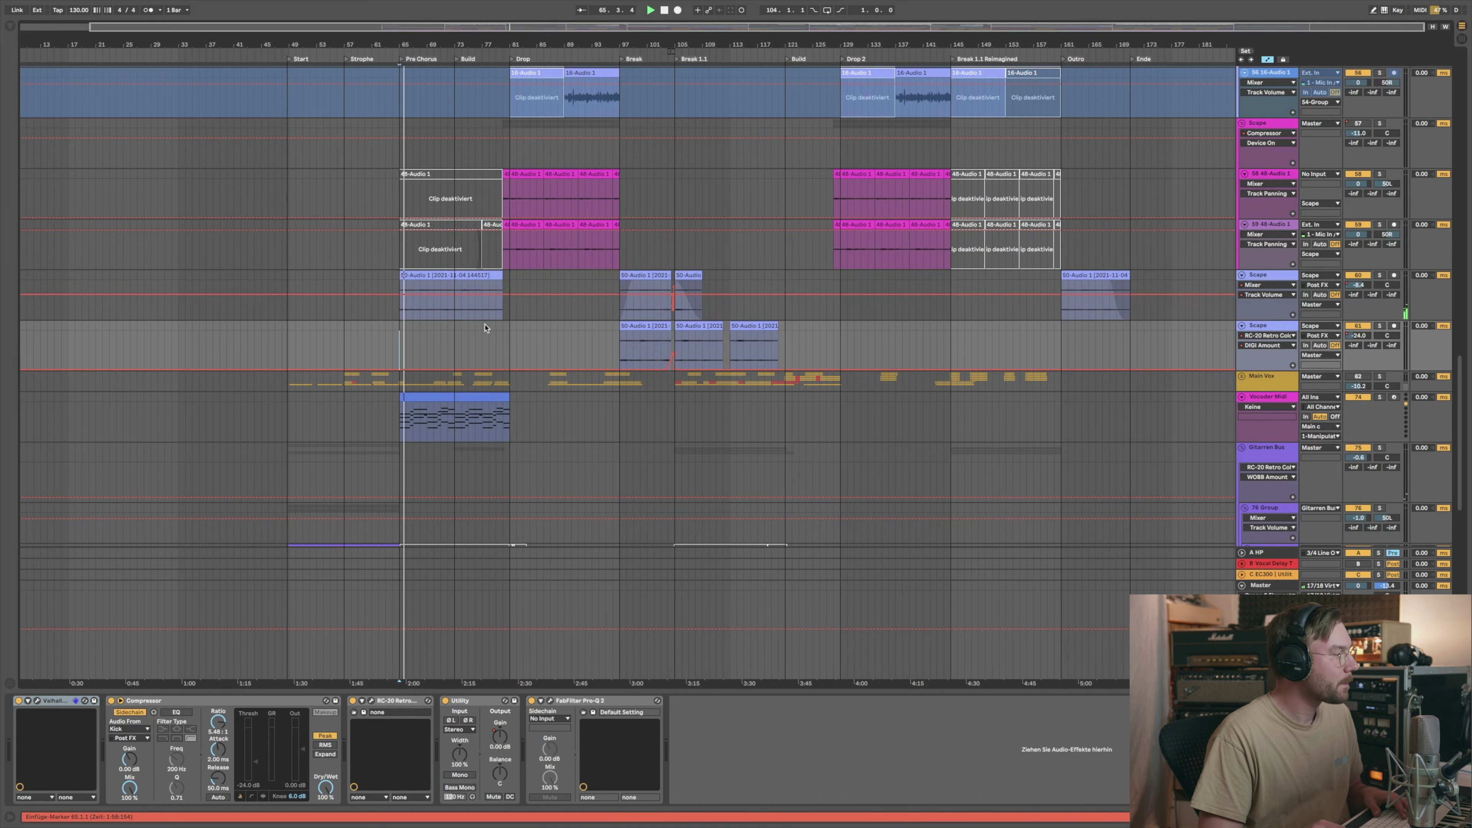
pyautogui.scroll(6, 493, 325)
pyautogui.scroll(1, 475, 329)
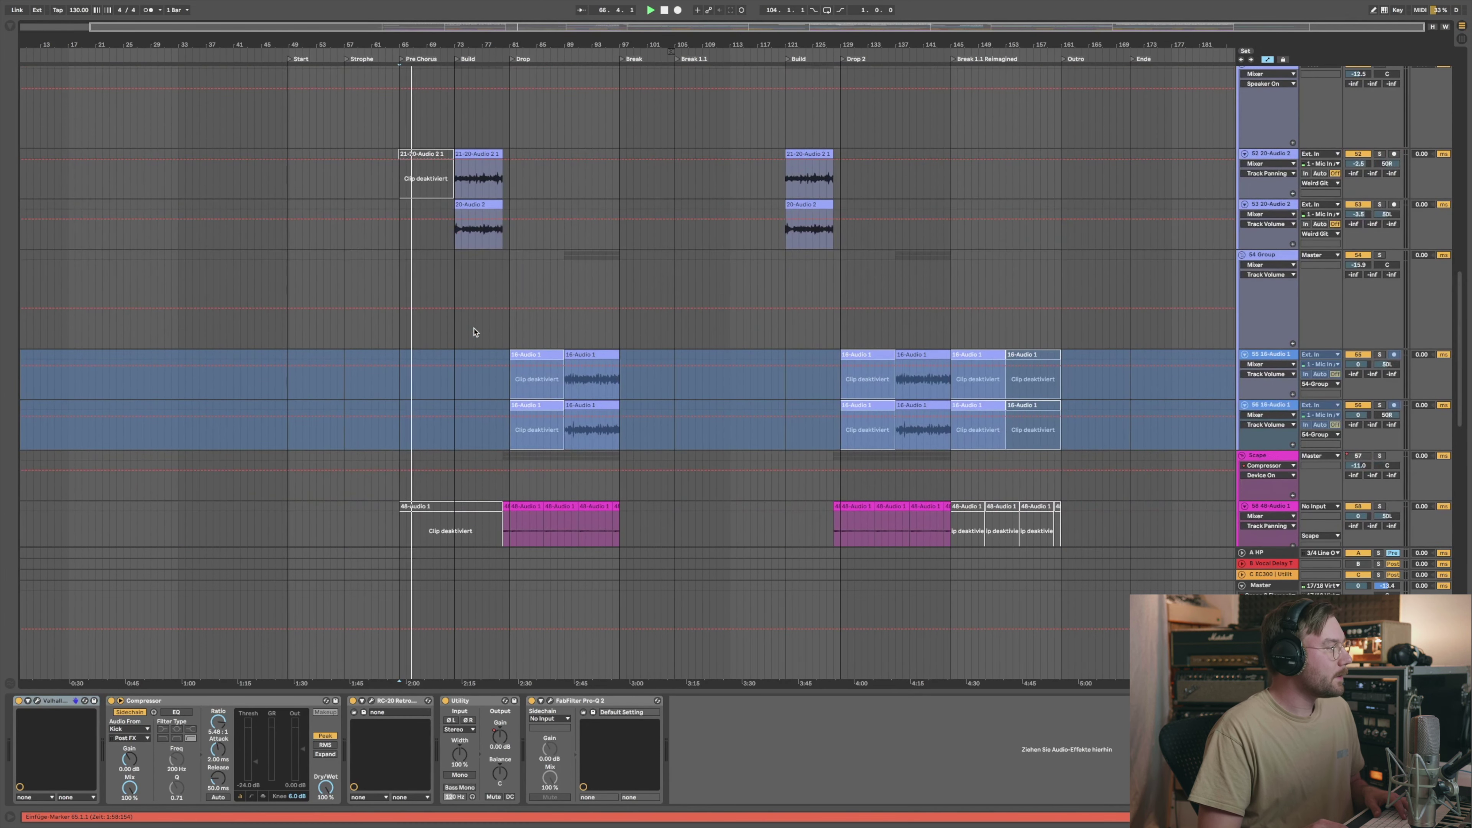
pyautogui.scroll(-5, 628, 370)
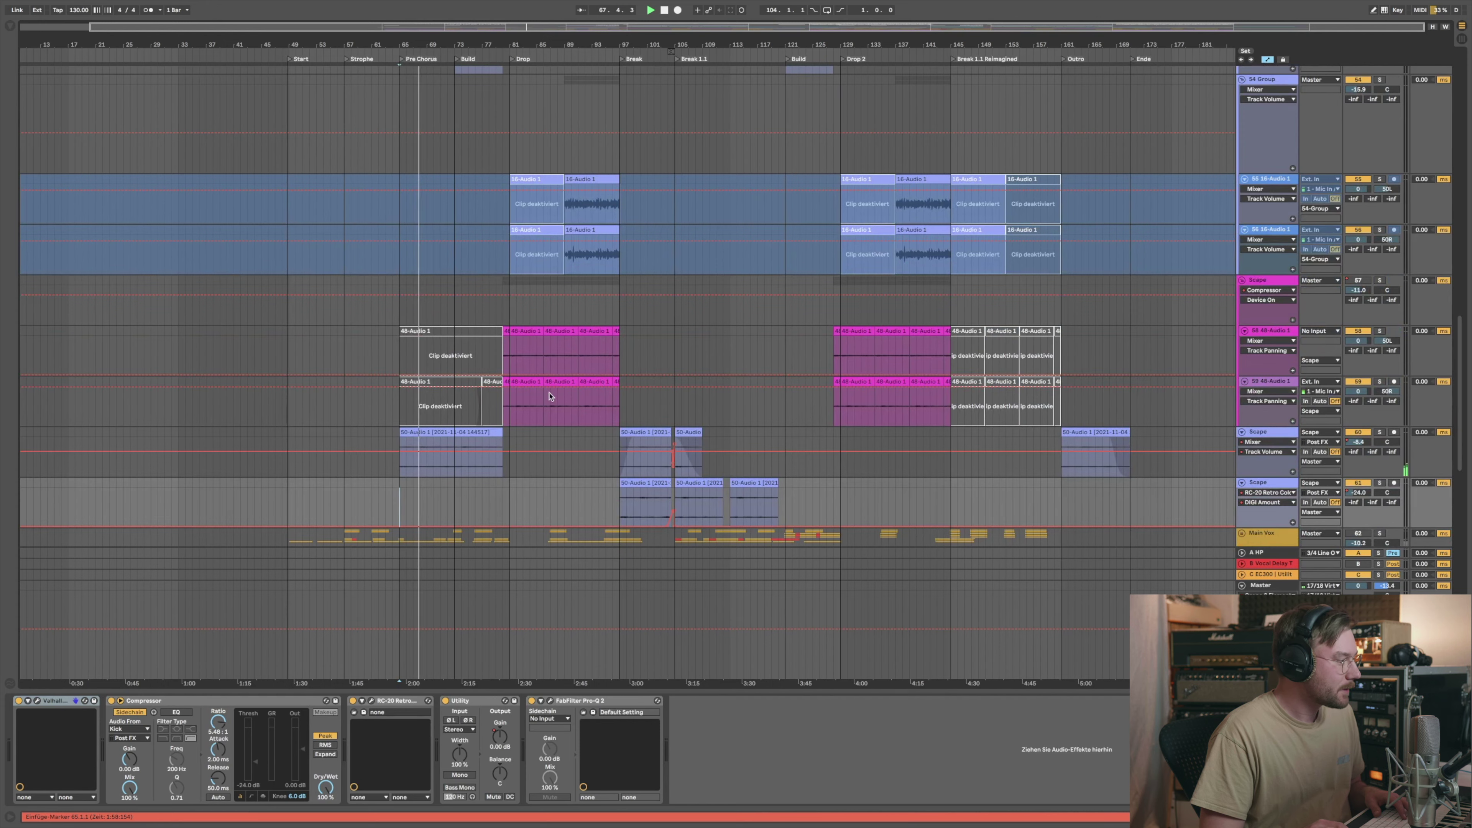
pyautogui.scroll(-1, 550, 394)
pyautogui.scroll(1, 1458, 400)
# Step: Place the insert marker on 54 Group at the Build, bar 73, and audition the Weird Git clips from there
pyautogui.click(461, 499)
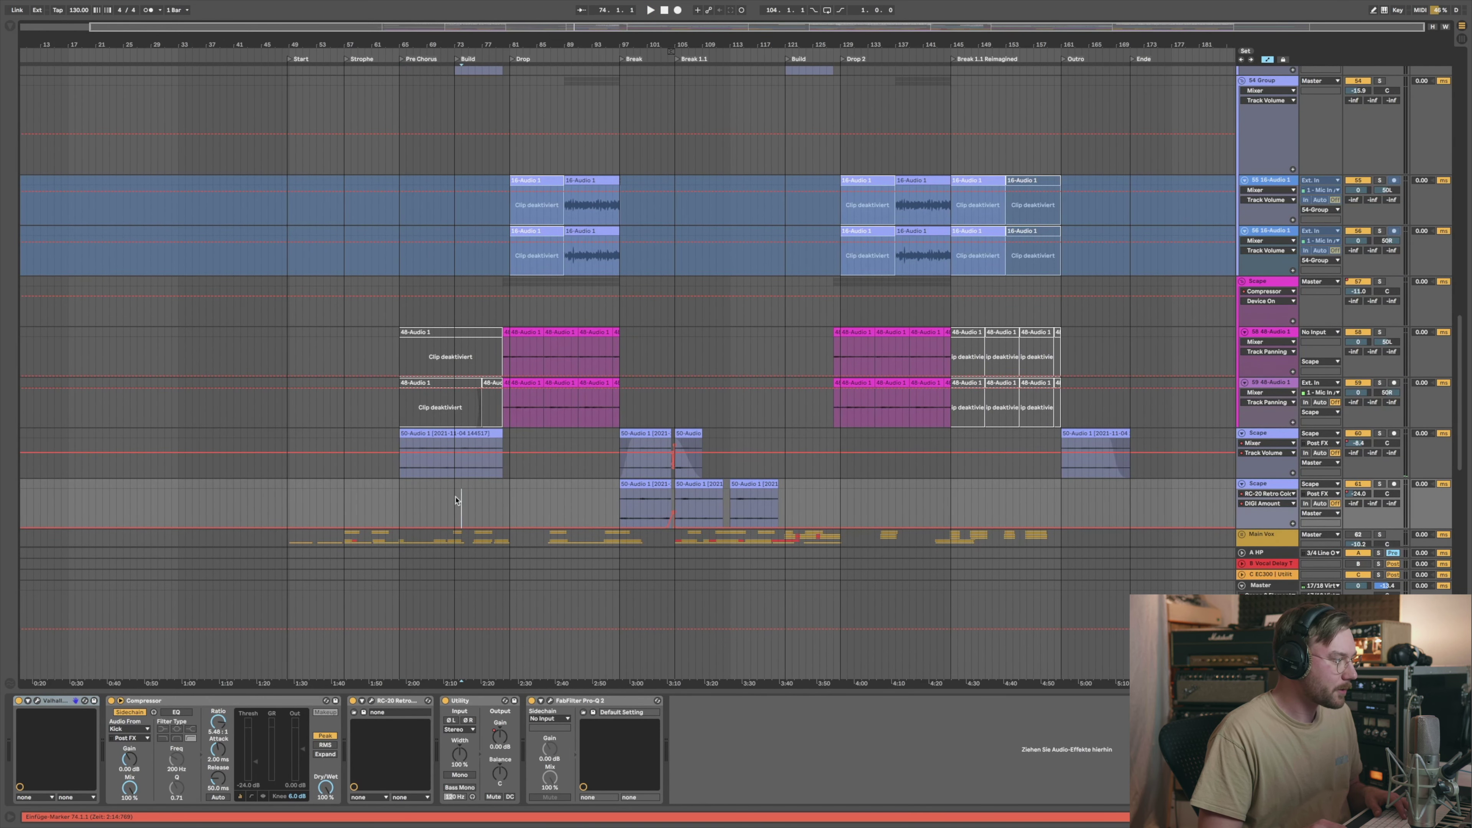
pyautogui.scroll(4, 1461, 341)
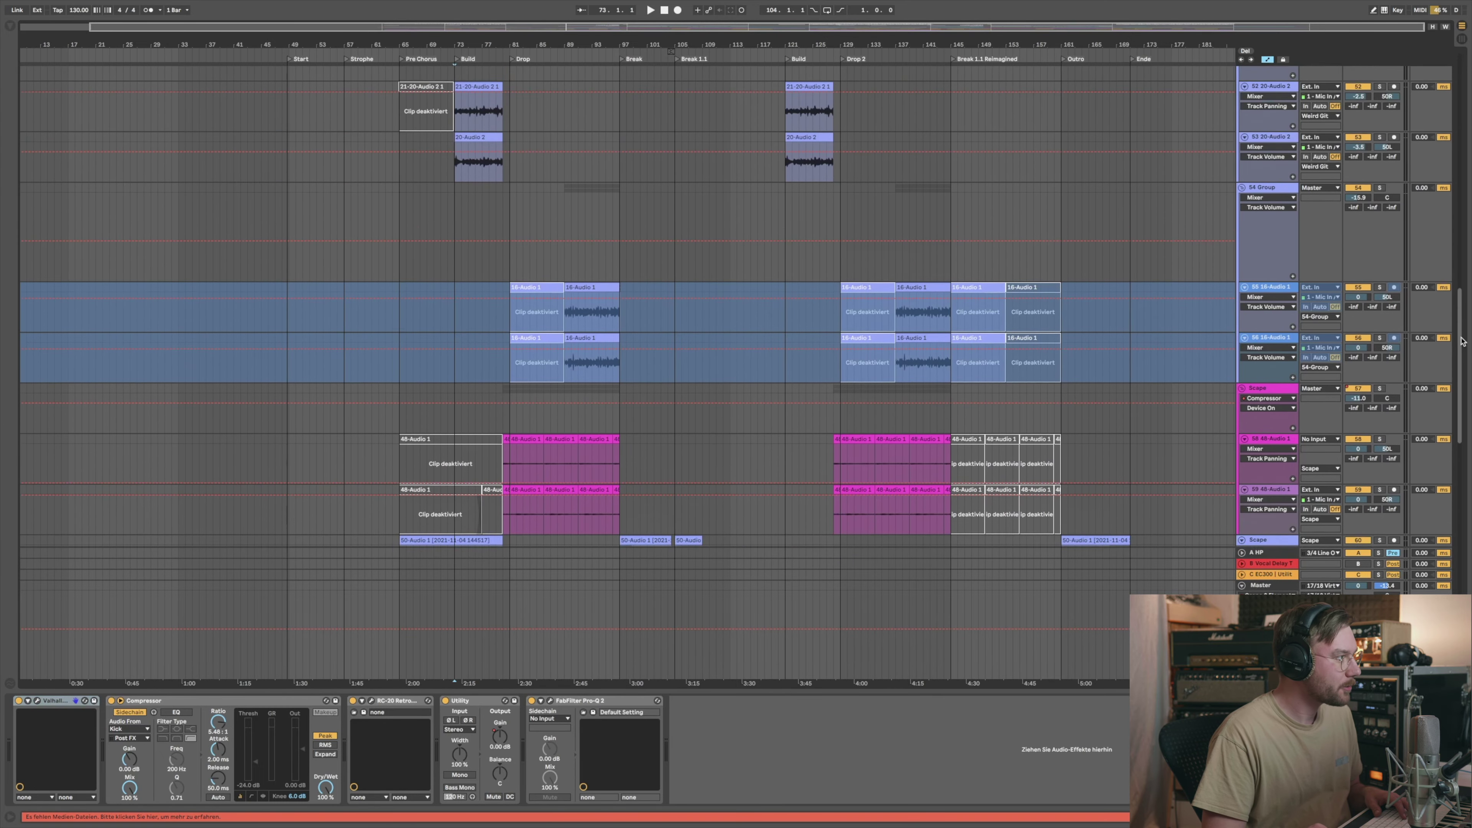
pyautogui.scroll(4, 1461, 341)
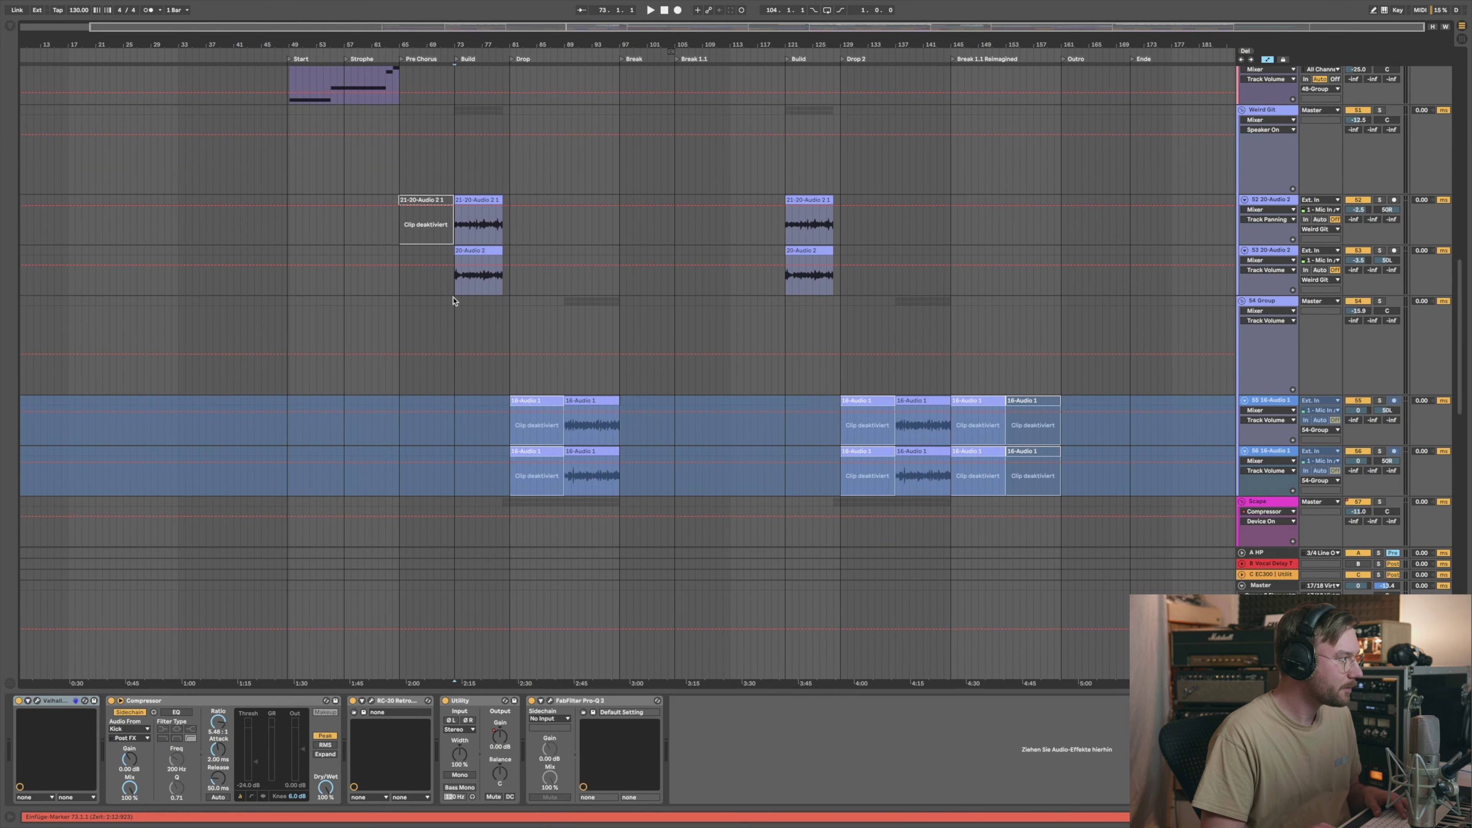
pyautogui.click(453, 301)
pyautogui.press('space')
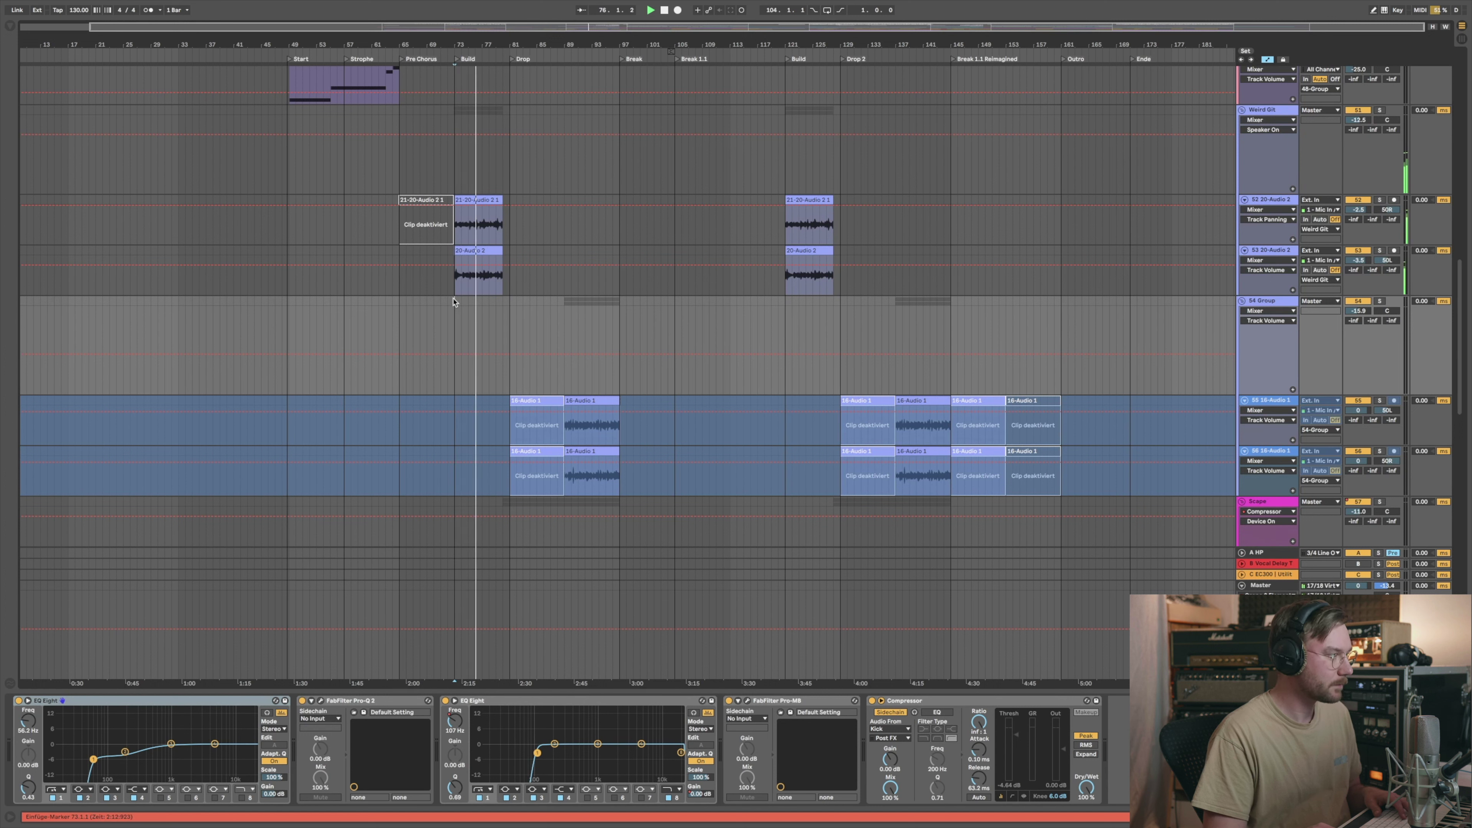
pyautogui.press('+')
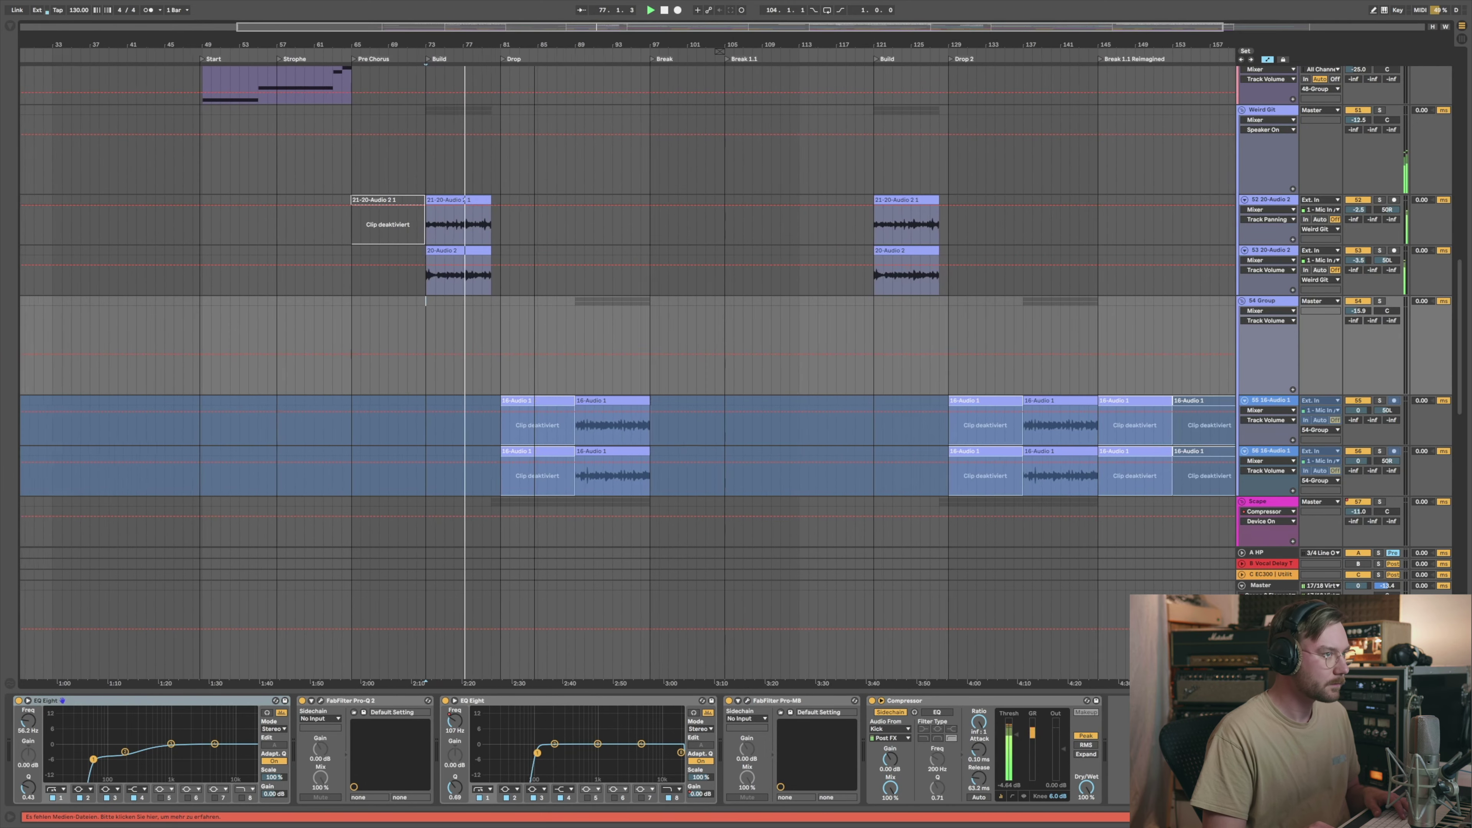
# Step: Open the Weird Git group's UAD Teletronix LA-2A and FabFilter Pro-Q 2 windows and arrange them so both are visible
pyautogui.click(1272, 111)
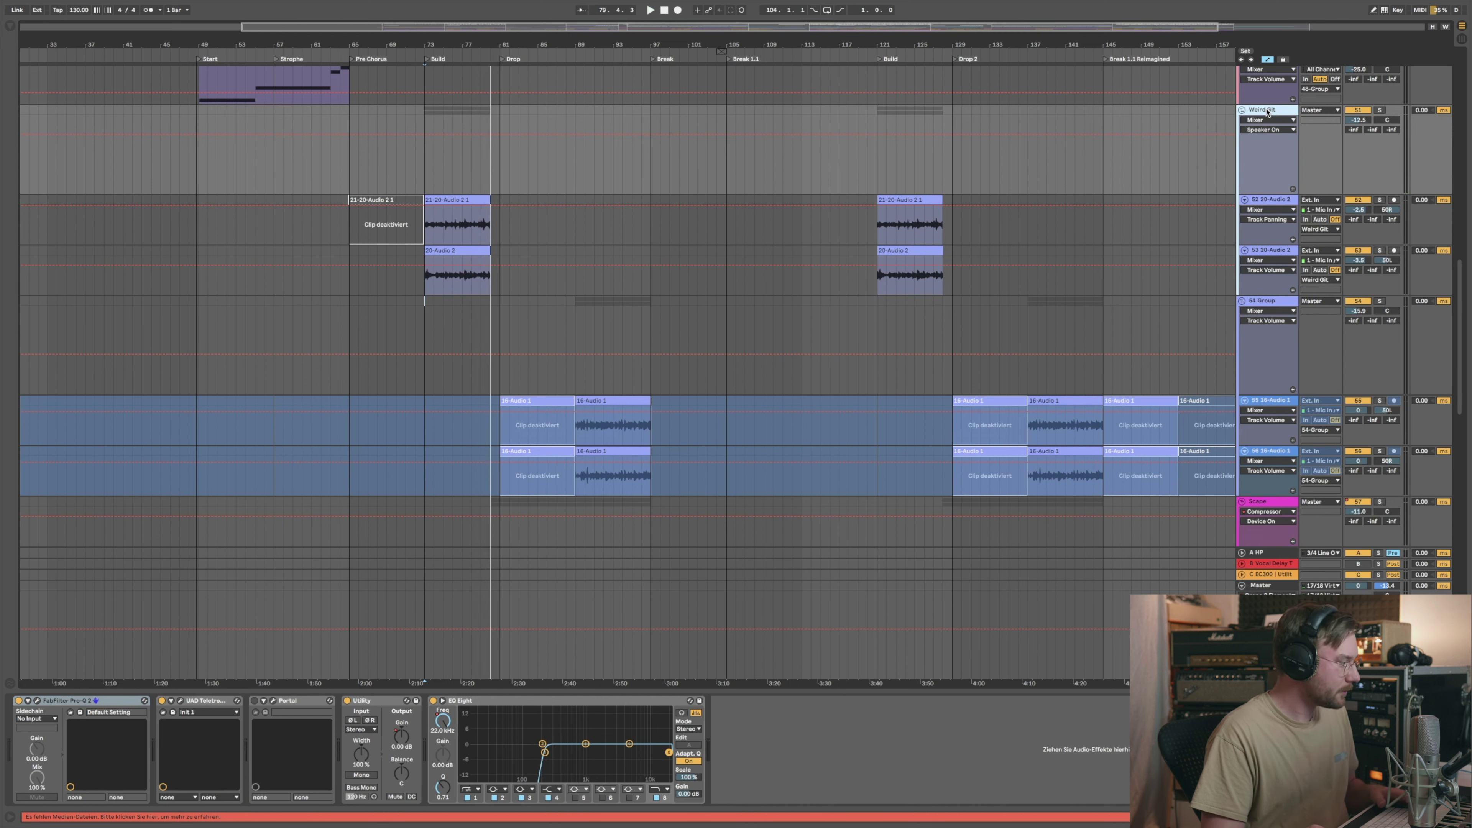
pyautogui.click(181, 701)
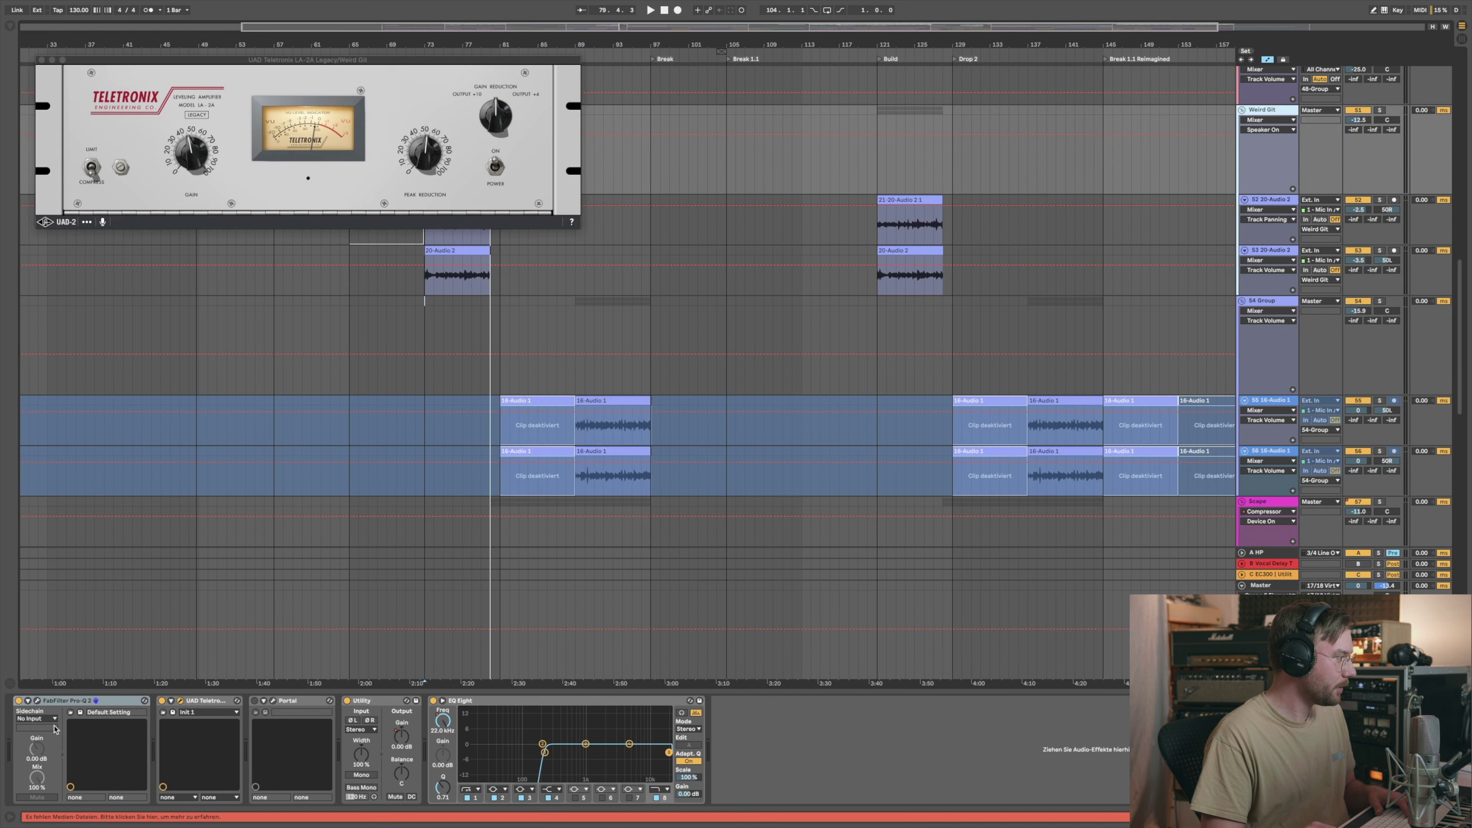
pyautogui.click(38, 702)
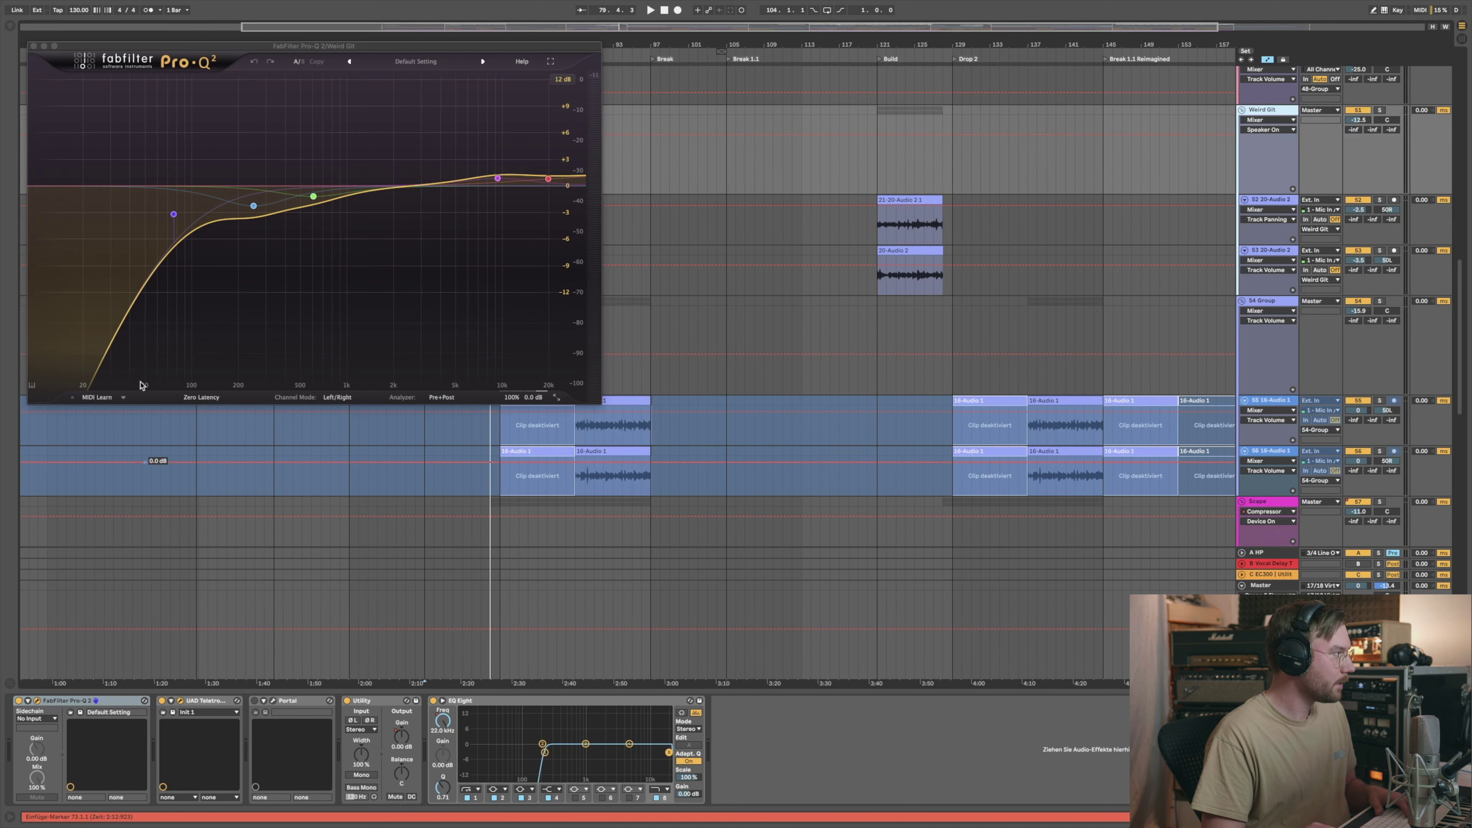
pyautogui.moveTo(267, 47); pyautogui.dragTo(680, 197)
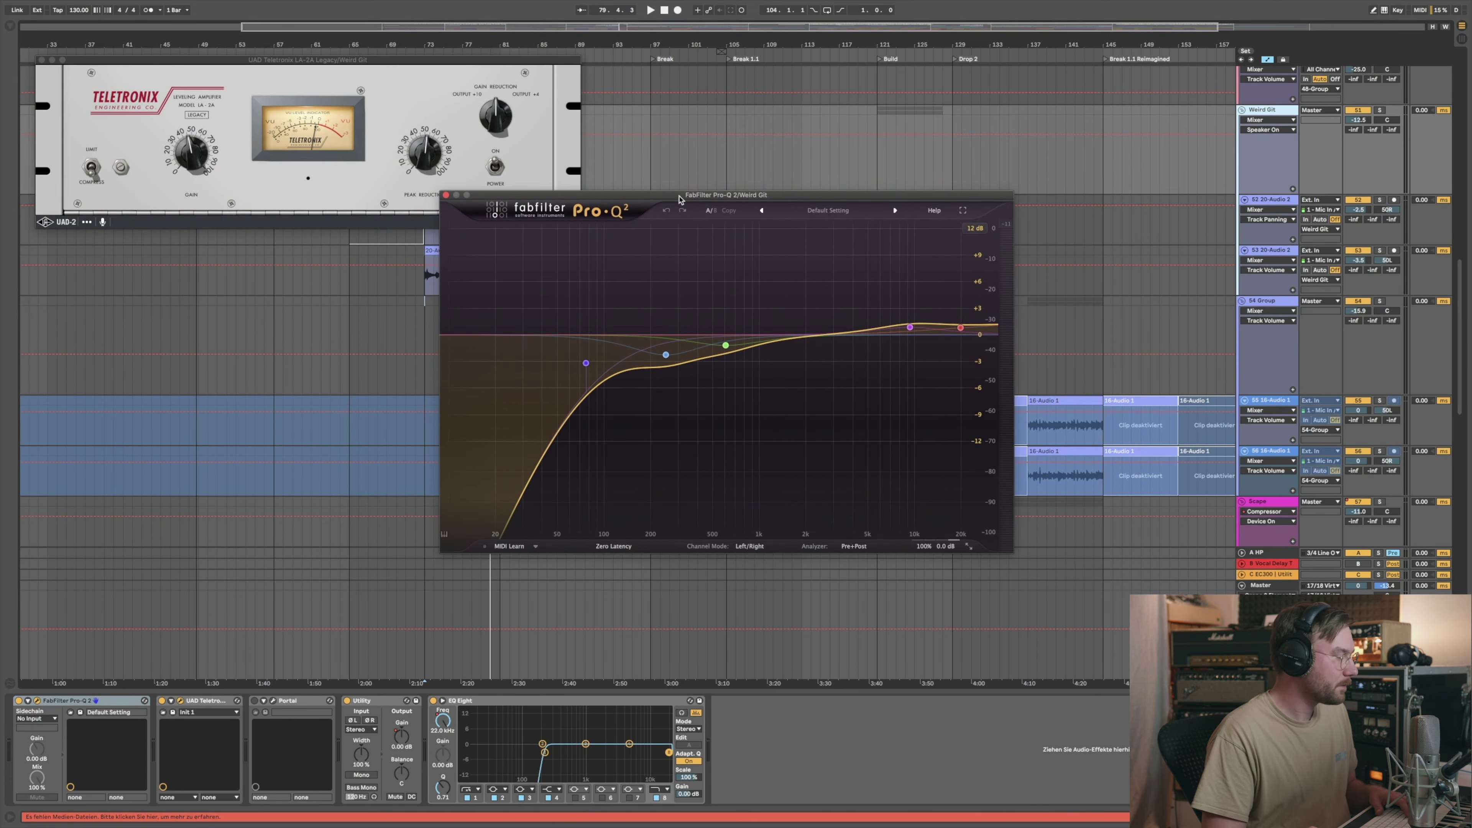
# Step: Close the Weird Git group's FabFilter Pro-Q 2 and UAD Teletronix LA-2A windows
pyautogui.click(446, 195)
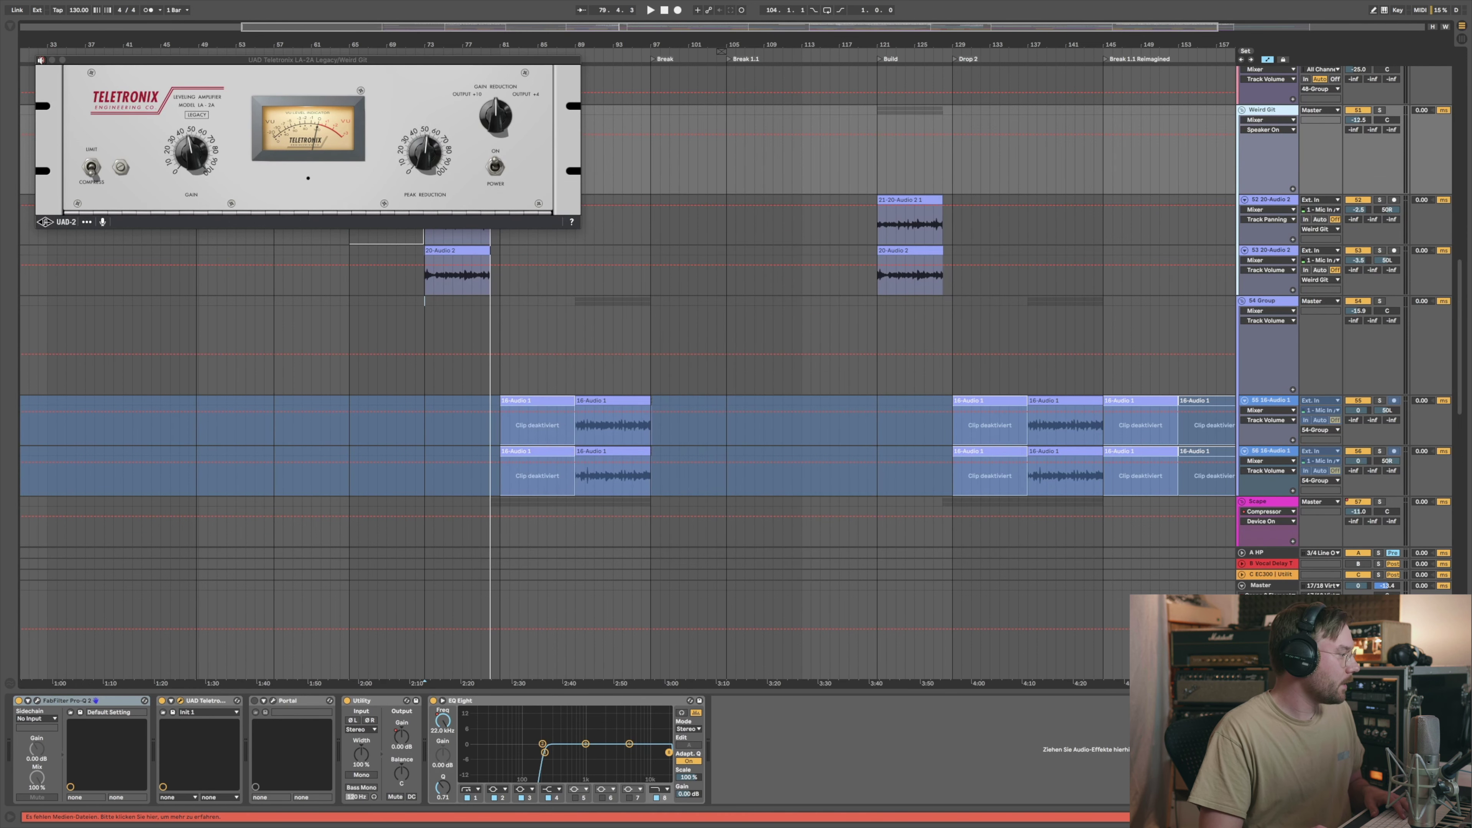
pyautogui.click(41, 59)
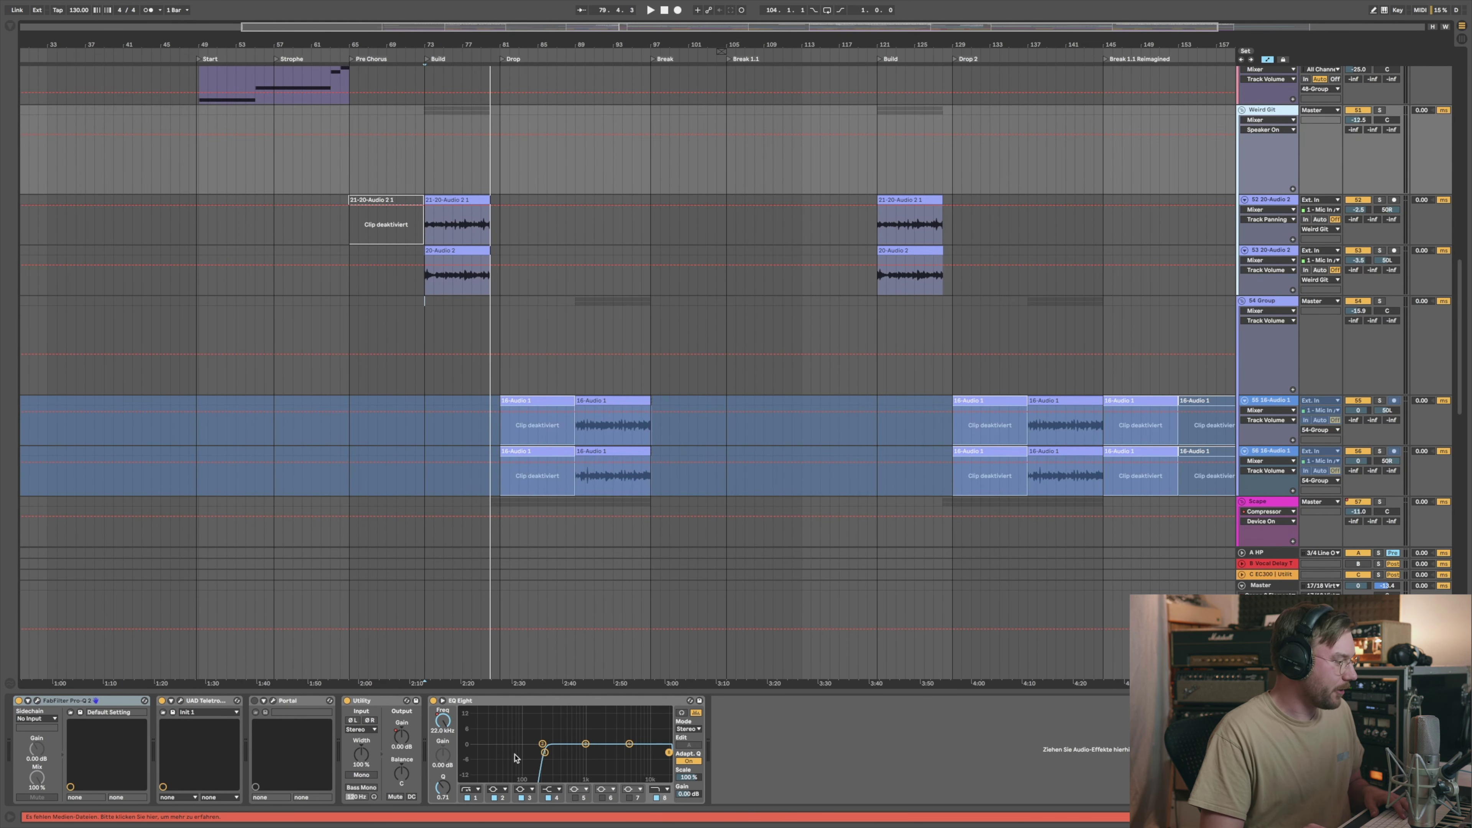
# Step: Audition Weird Git in the Build with its EQ Eight low cut at the lowest frequency, replay from bar 77, and reselect the group
pyautogui.moveTo(546, 762); pyautogui.dragTo(461, 759)
pyautogui.press('space')
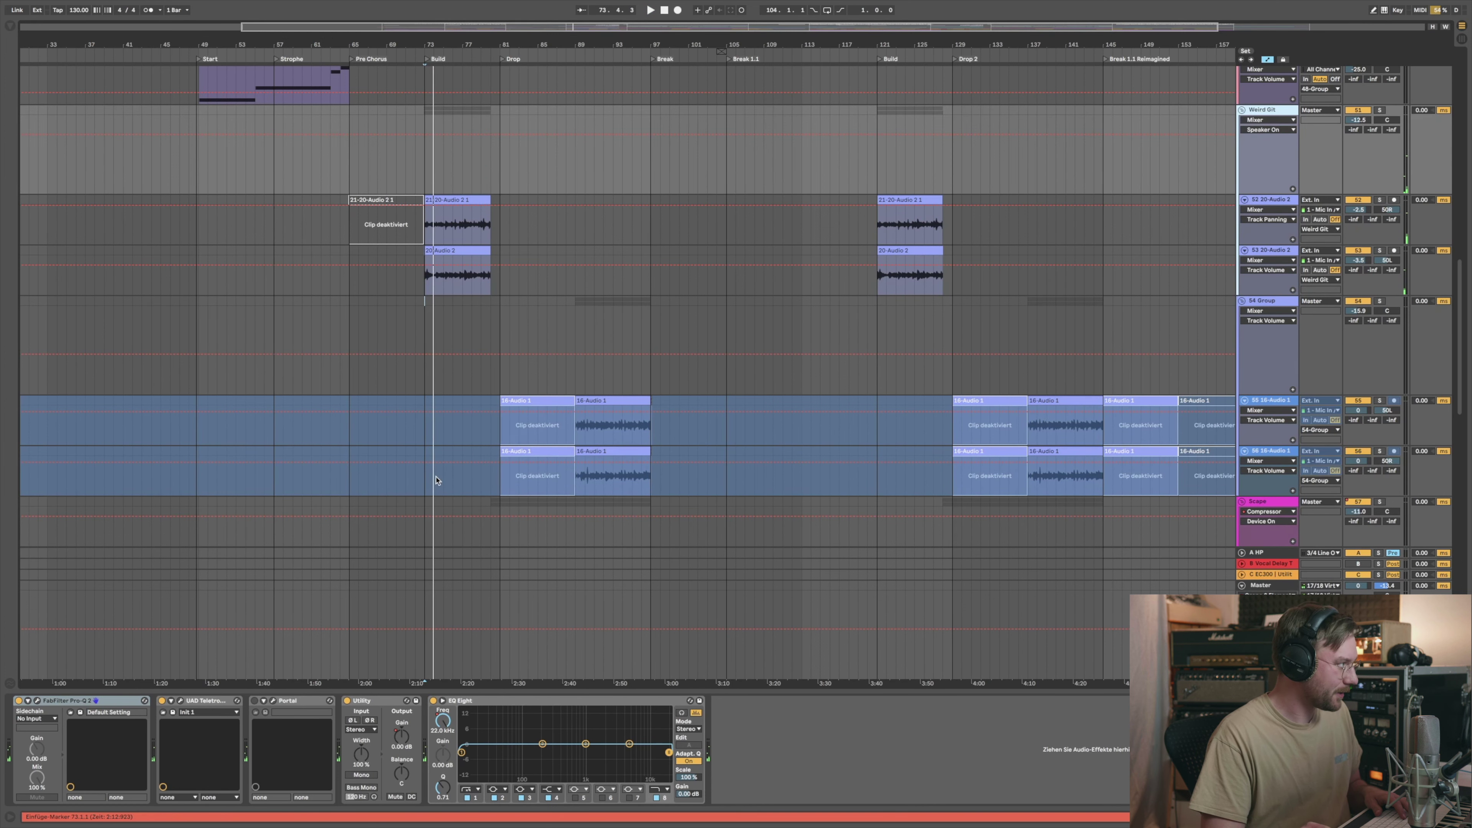
pyautogui.click(463, 232)
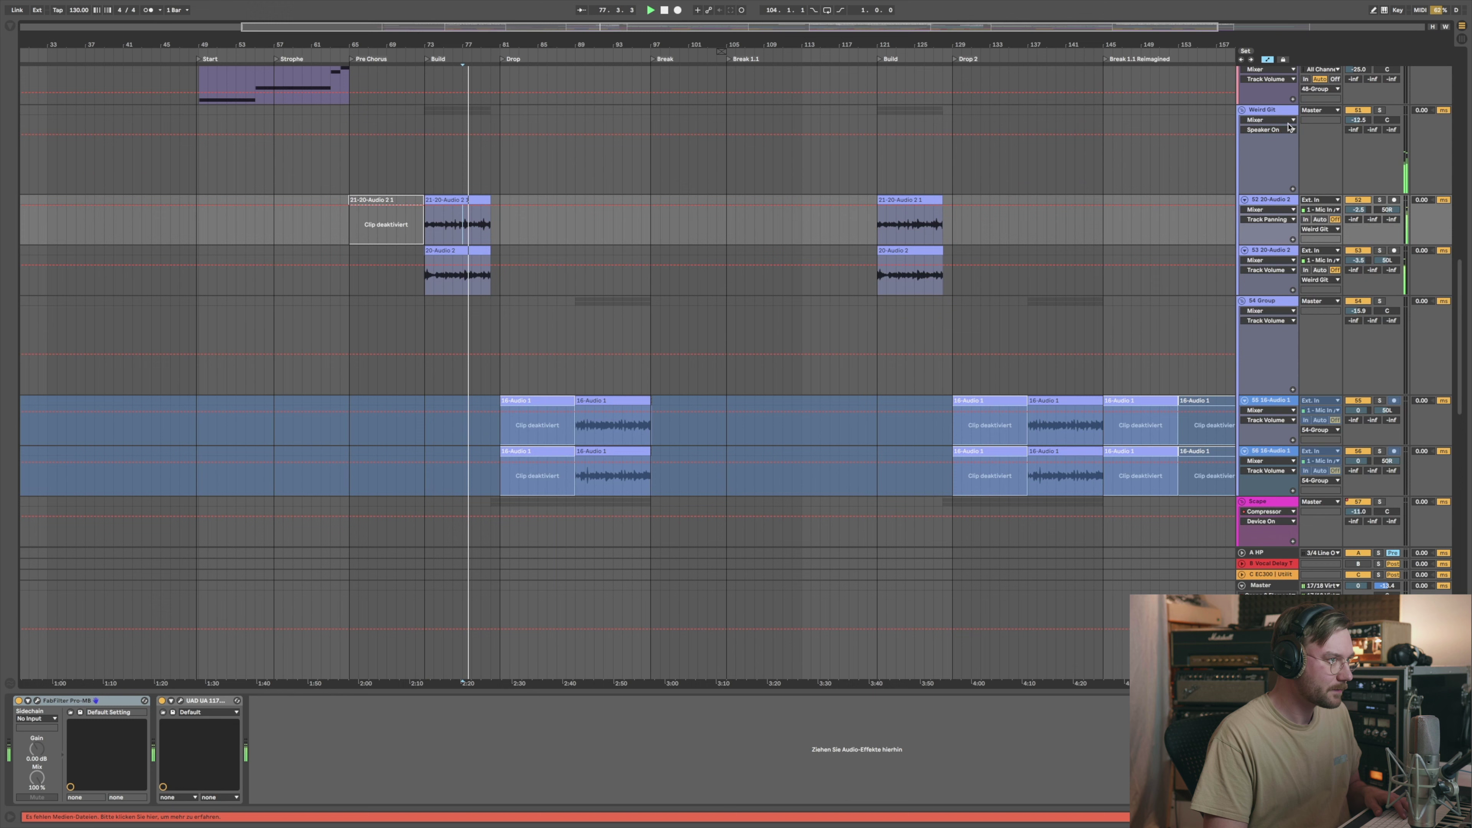
pyautogui.click(1281, 111)
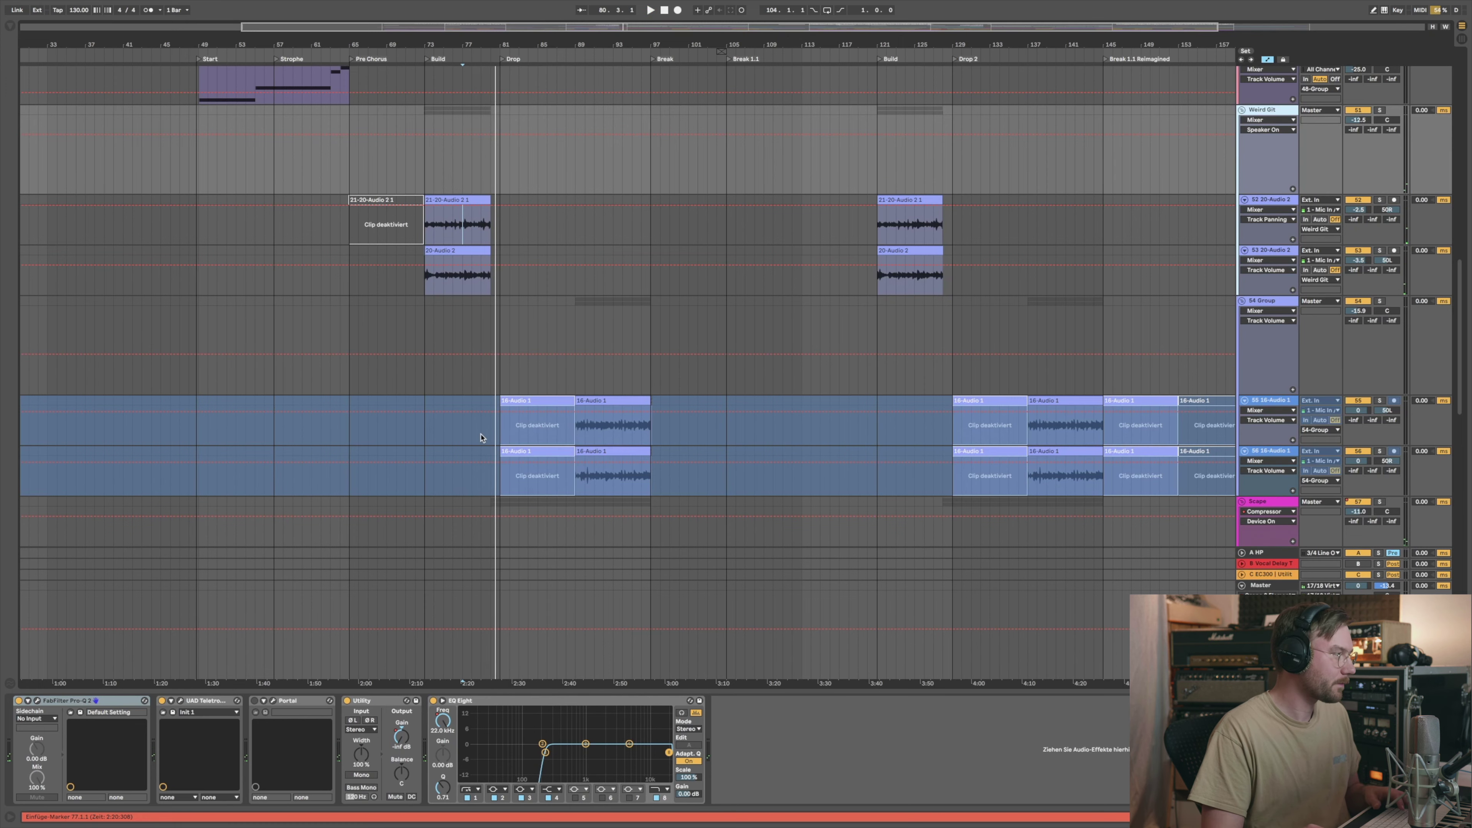
# Step: Look over the device chains of the magenta Scape group and the two blue Scape tracks below it
pyautogui.scroll(5, 455, 381)
pyautogui.scroll(4, 429, 331)
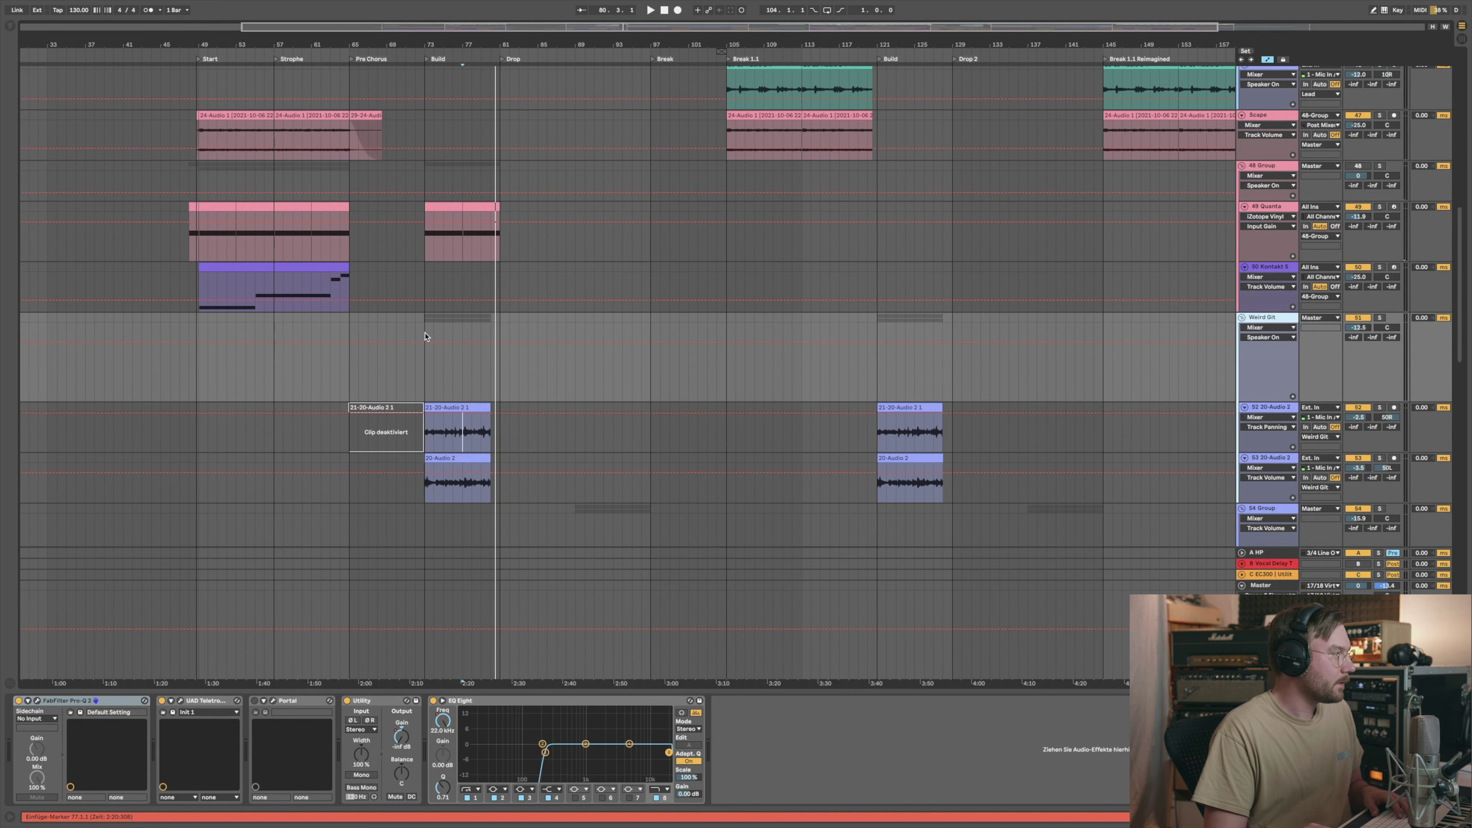
pyautogui.moveTo(1462, 293); pyautogui.dragTo(1463, 399)
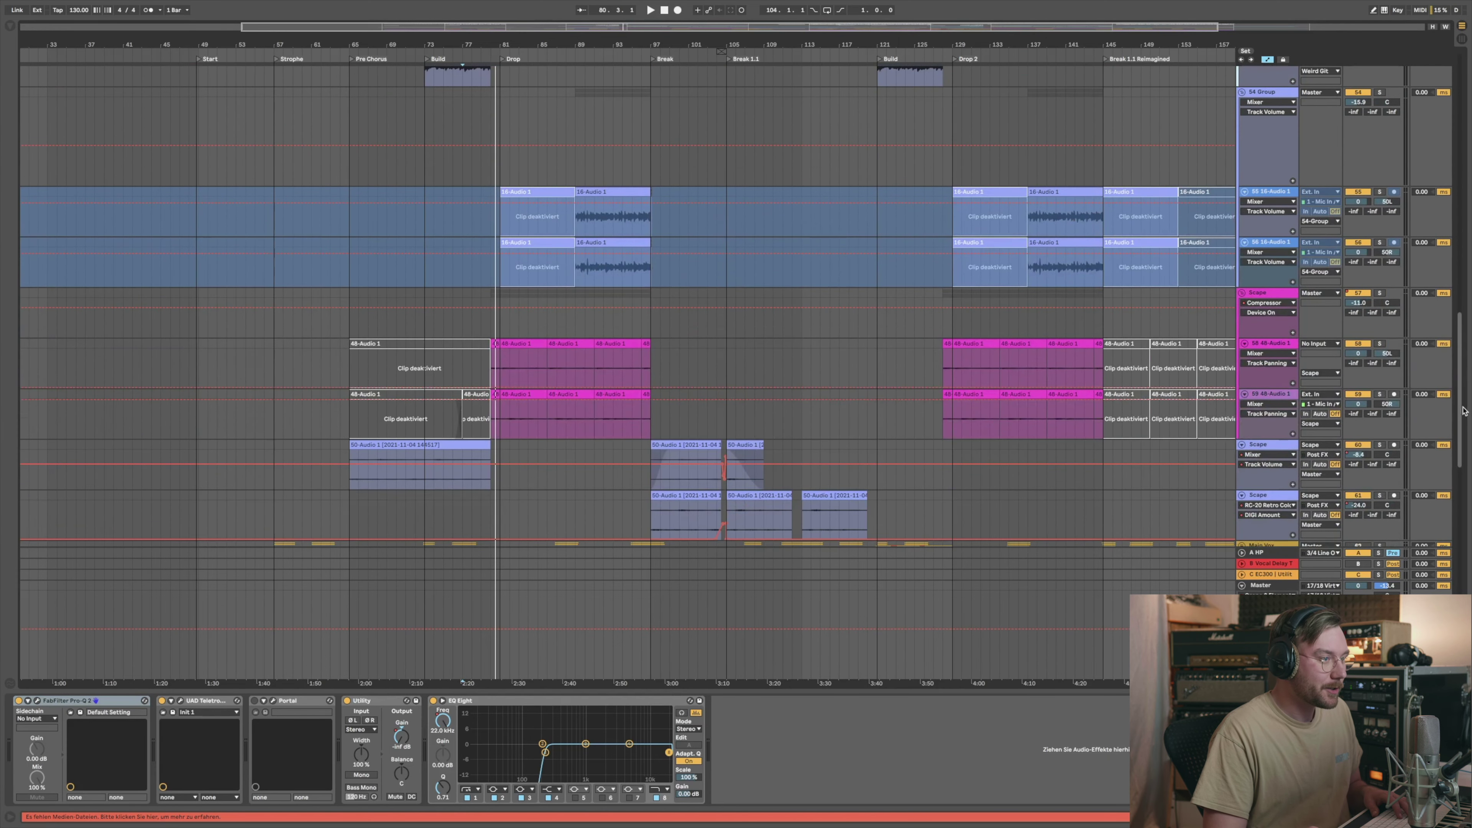
pyautogui.click(1278, 294)
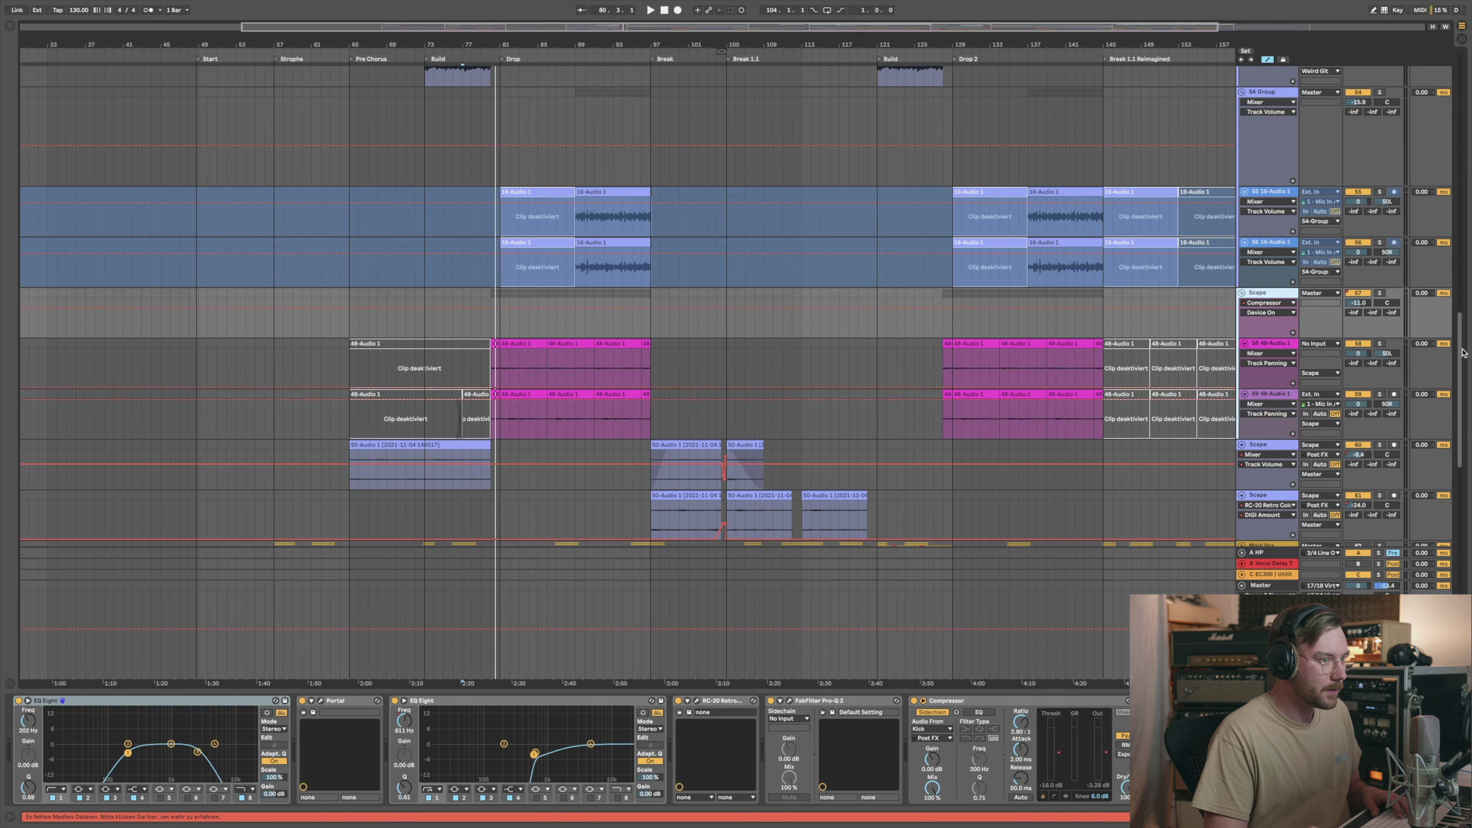
pyautogui.scroll(-5, 1347, 380)
pyautogui.click(1282, 355)
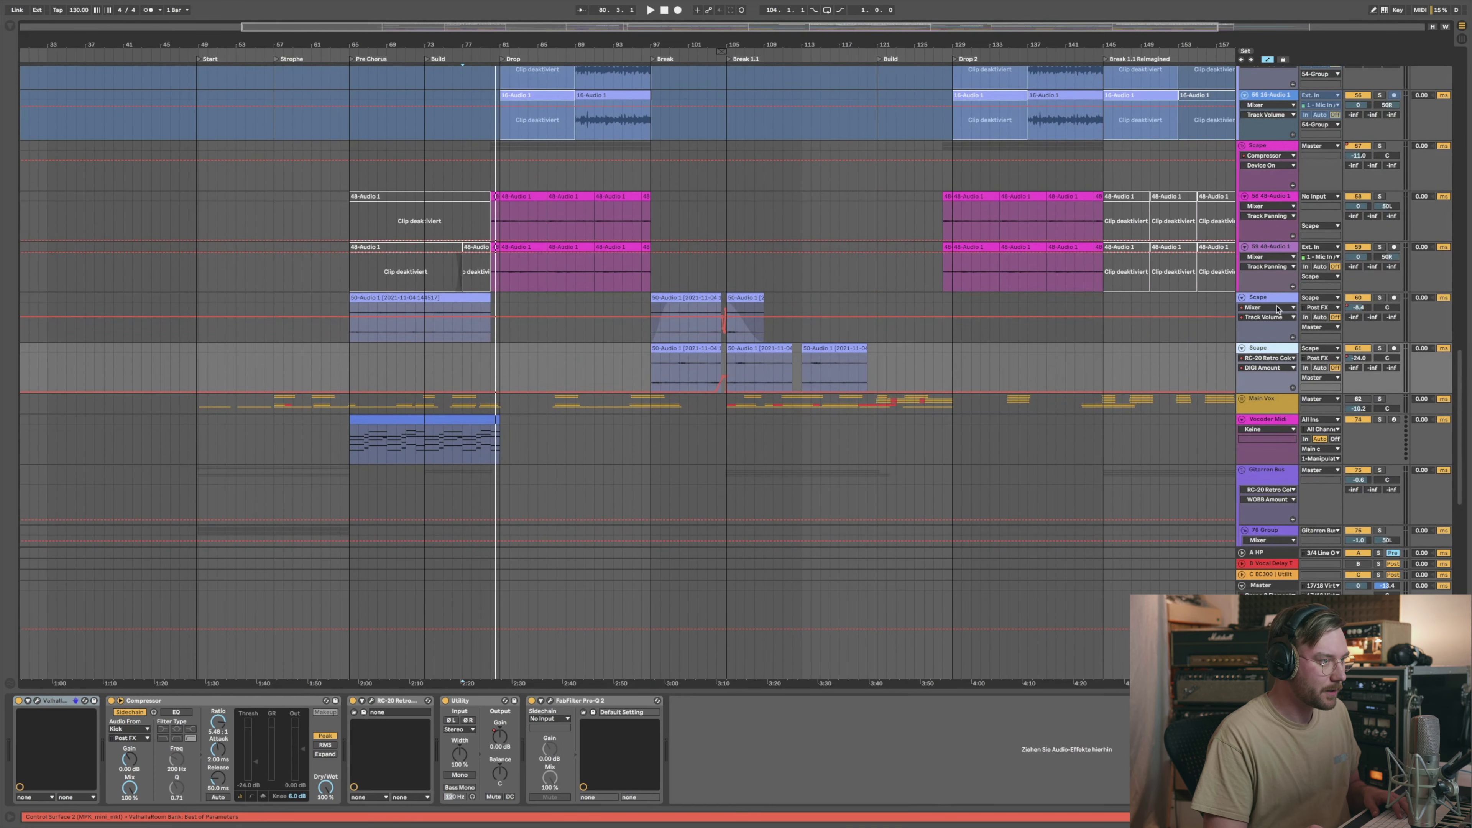
pyautogui.click(1278, 298)
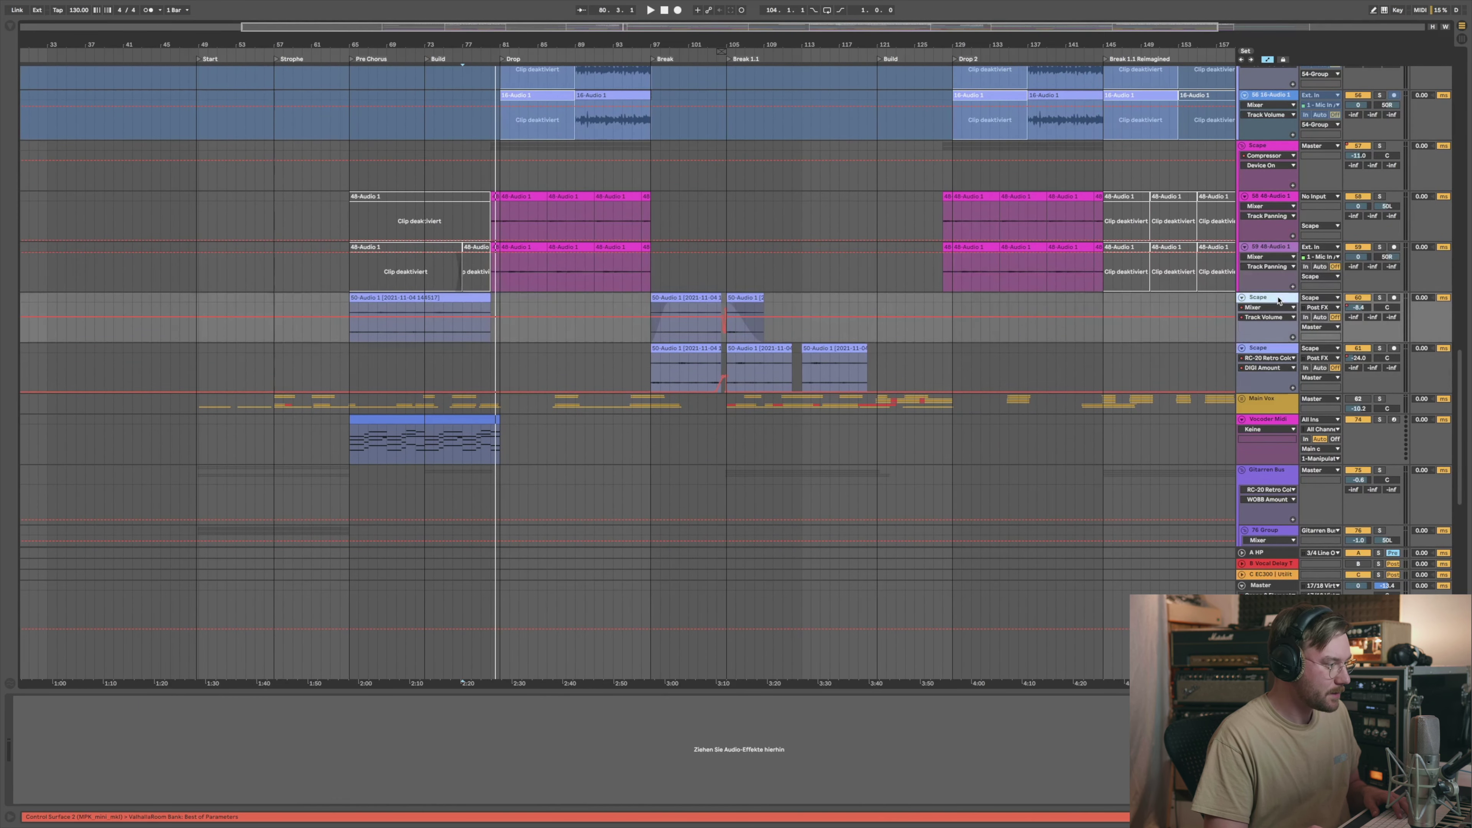
# Step: Go through the Main Vox and Vocoder Midi tracks and show the Gitarren Bus devices
pyautogui.click(1278, 404)
pyautogui.click(1275, 423)
pyautogui.click(1279, 480)
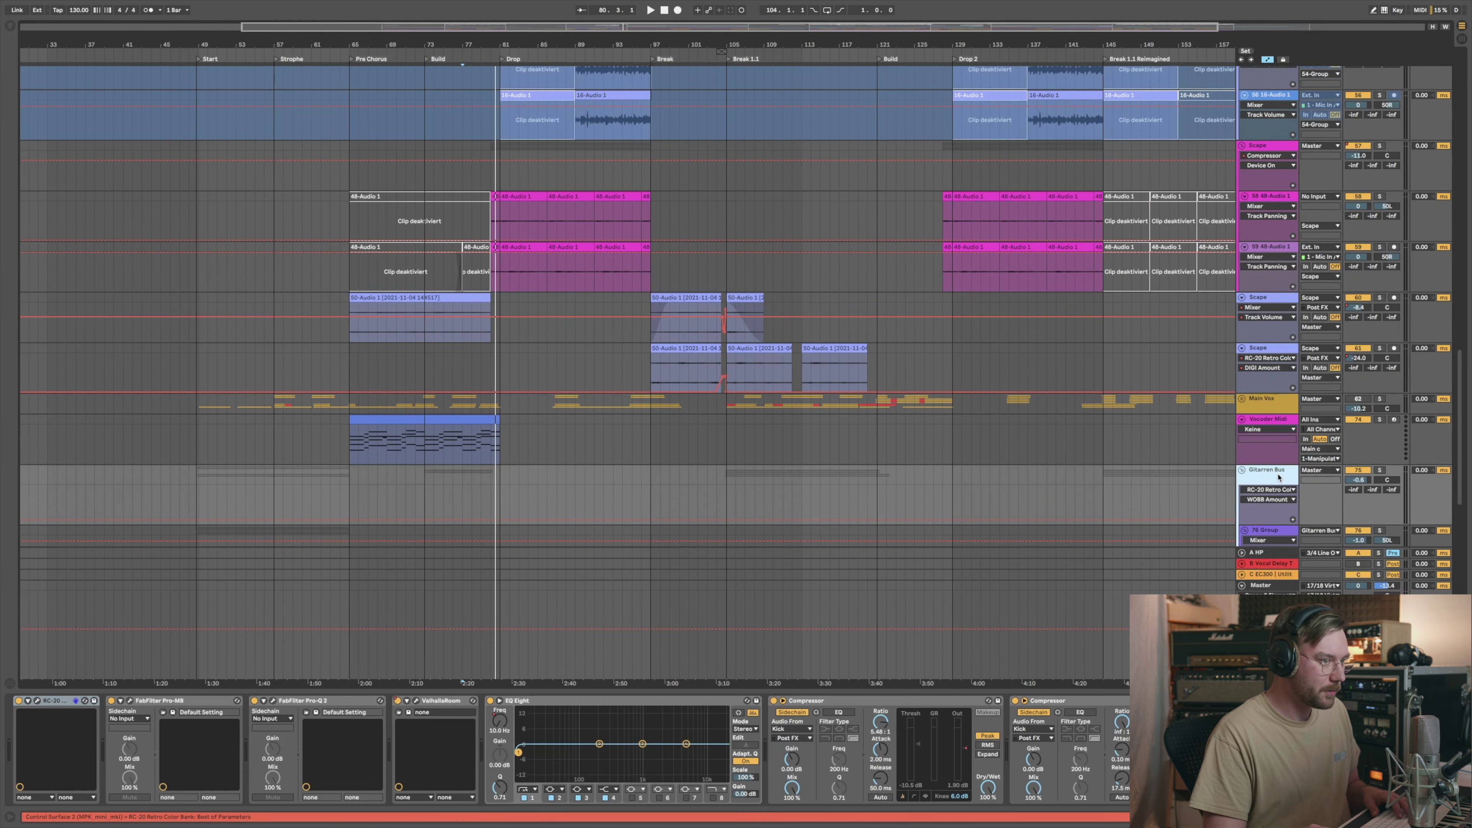
# Step: Place the insert marker on the 49 Quanta track at the Build, bar 73, showing the track's devices
pyautogui.moveTo(1463, 384)
pyautogui.mouseDown()
pyautogui.moveTo(1463, 445)
pyautogui.moveTo(1461, 210)
pyautogui.mouseUp()
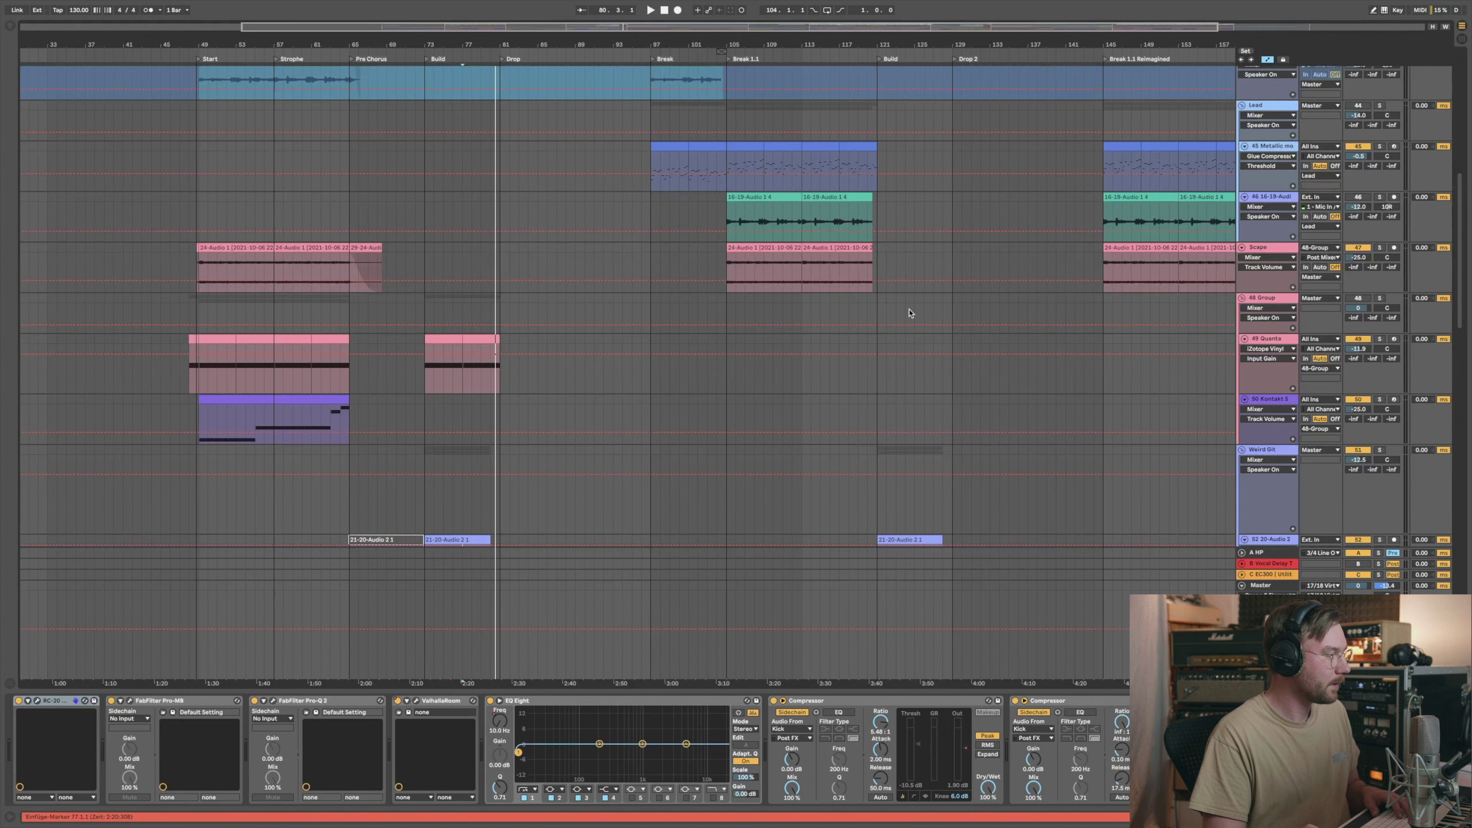
pyautogui.click(424, 375)
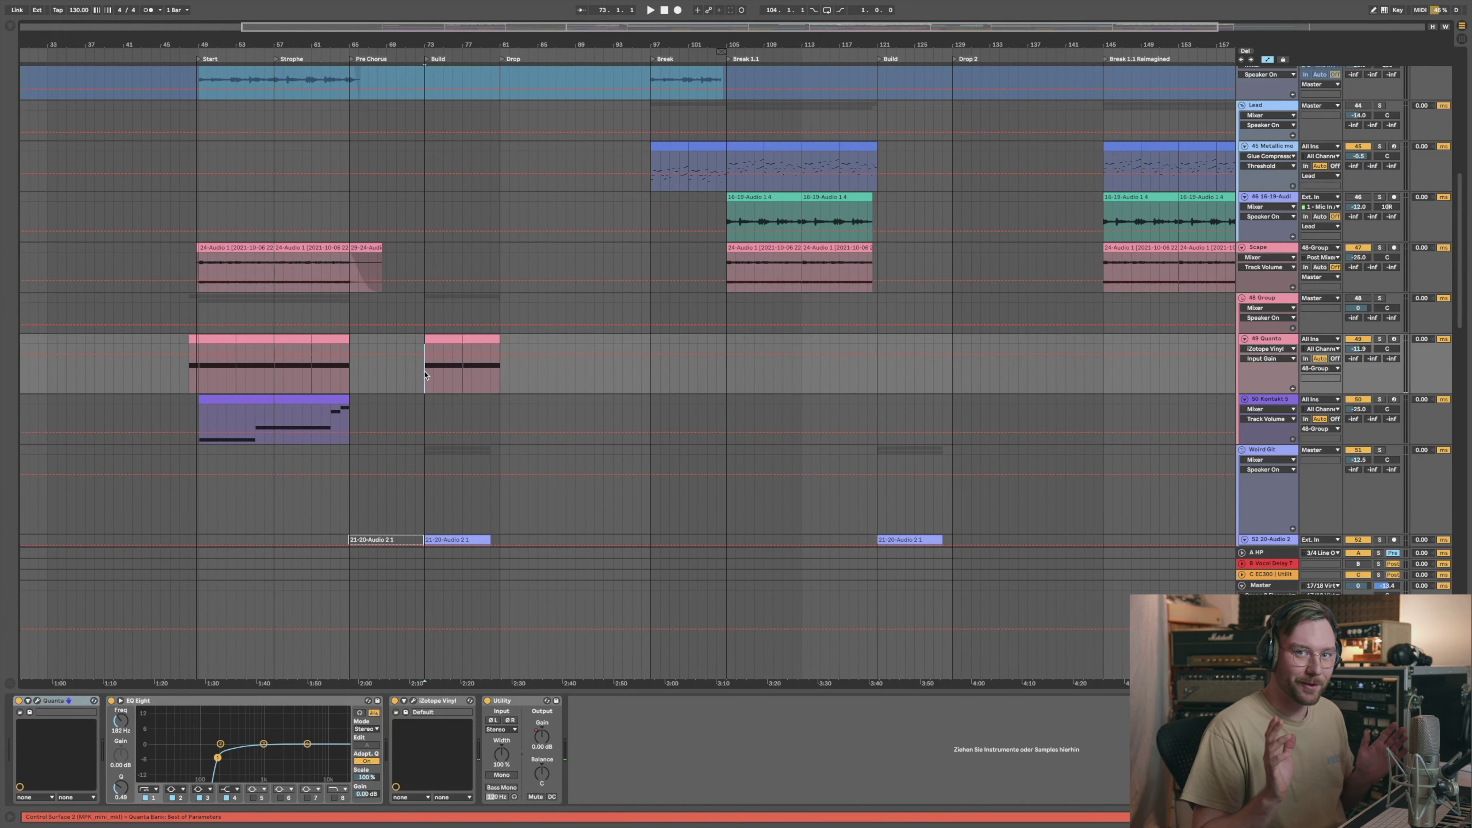
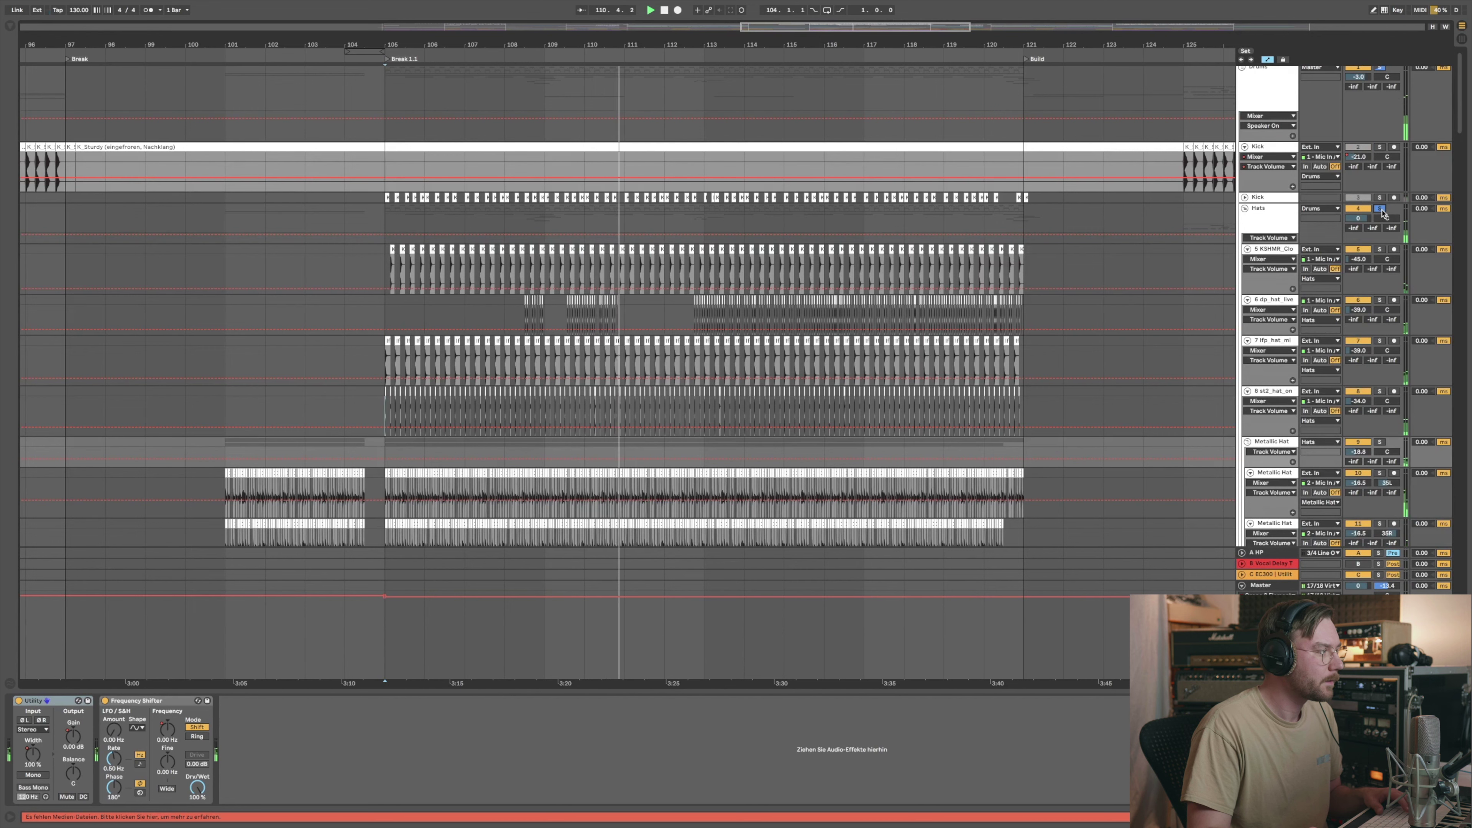
# Step: Play from Break 1.1 at bar 105 with the marker on the Hats group, and unfold the second Kick track
pyautogui.scroll(5, 484, 348)
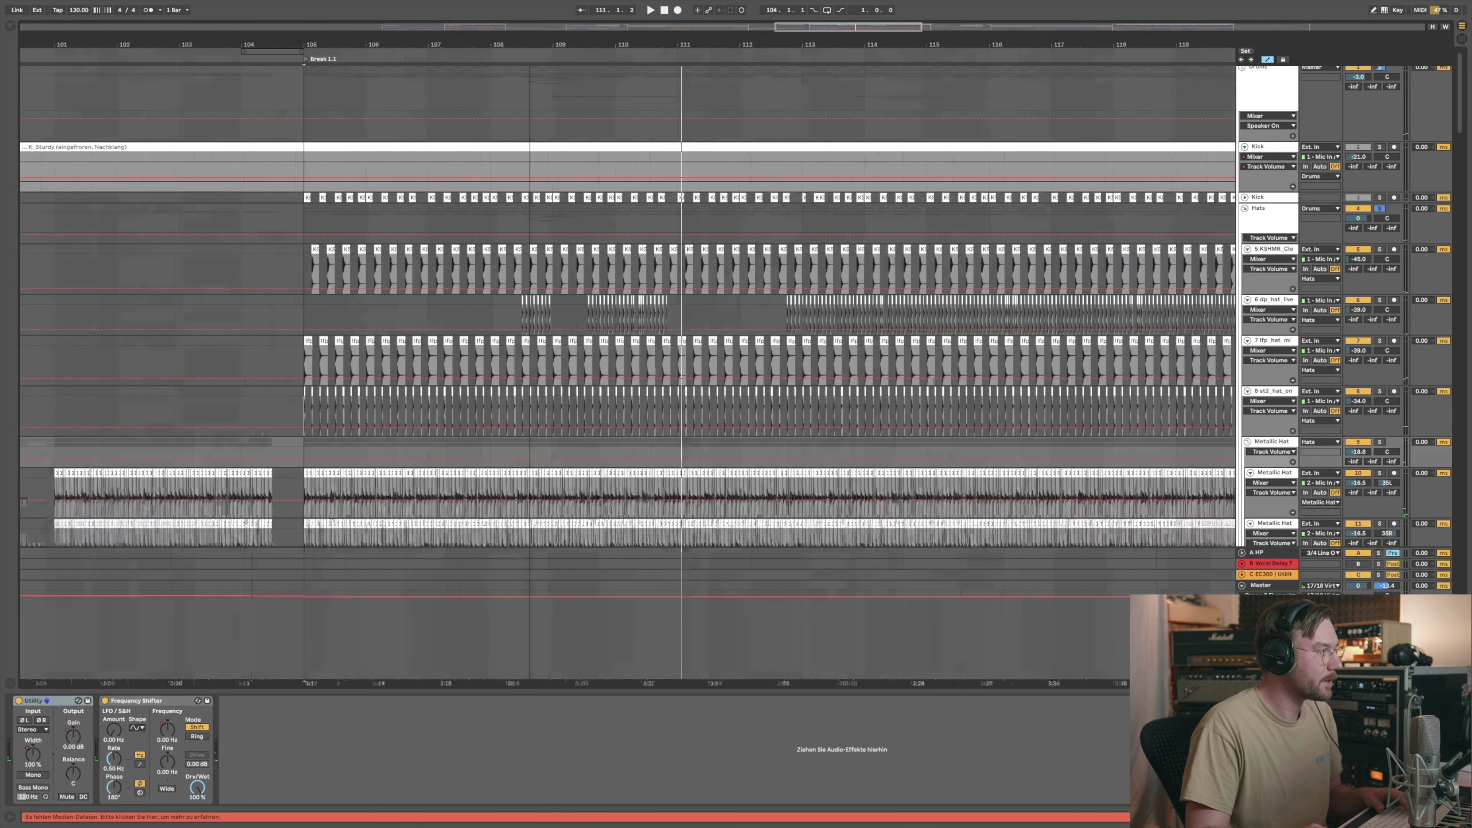
pyautogui.scroll(3, 526, 348)
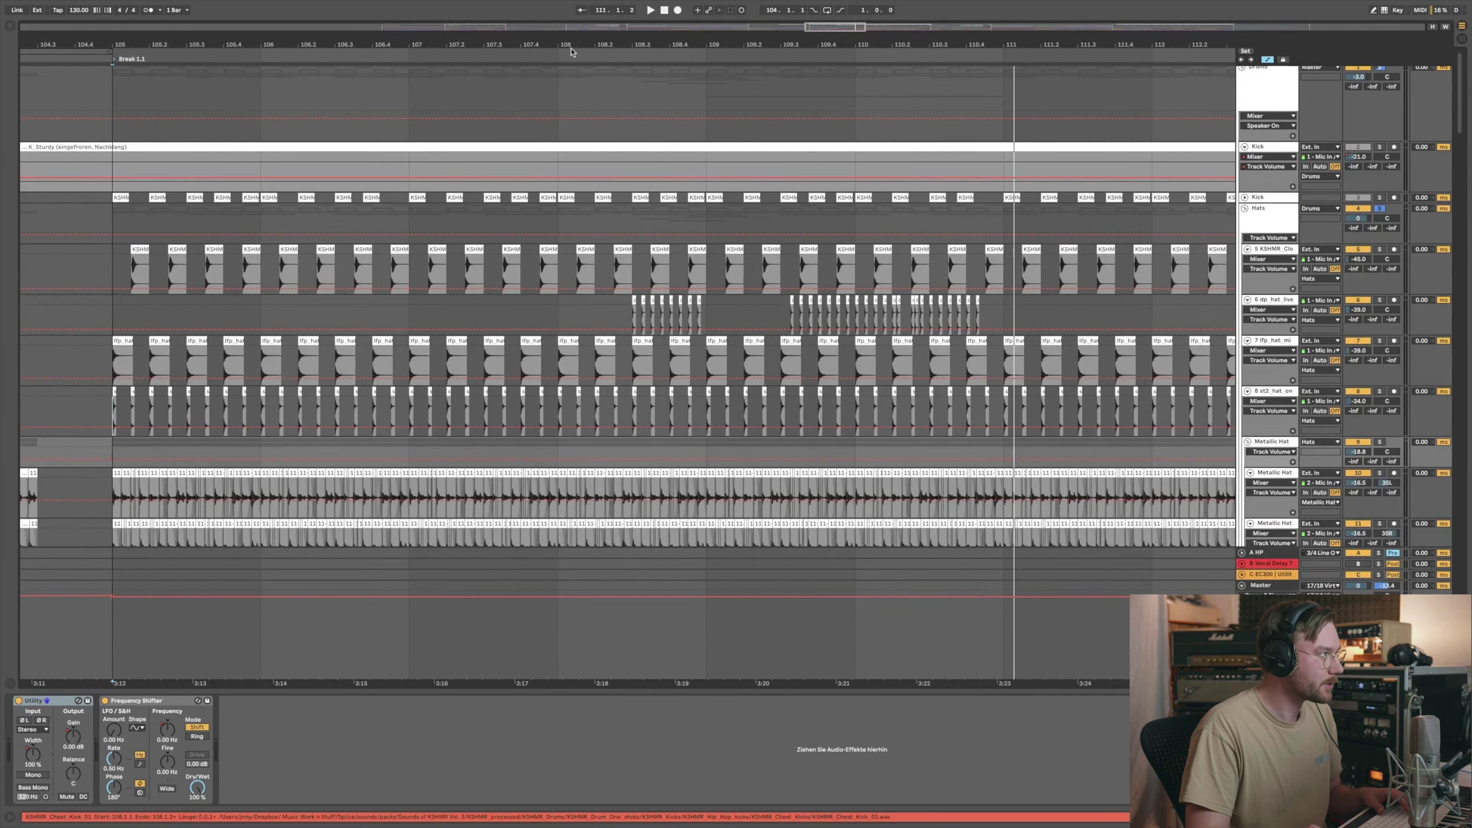
pyautogui.scroll(-12, 608, 217)
pyautogui.scroll(-5, 718, 72)
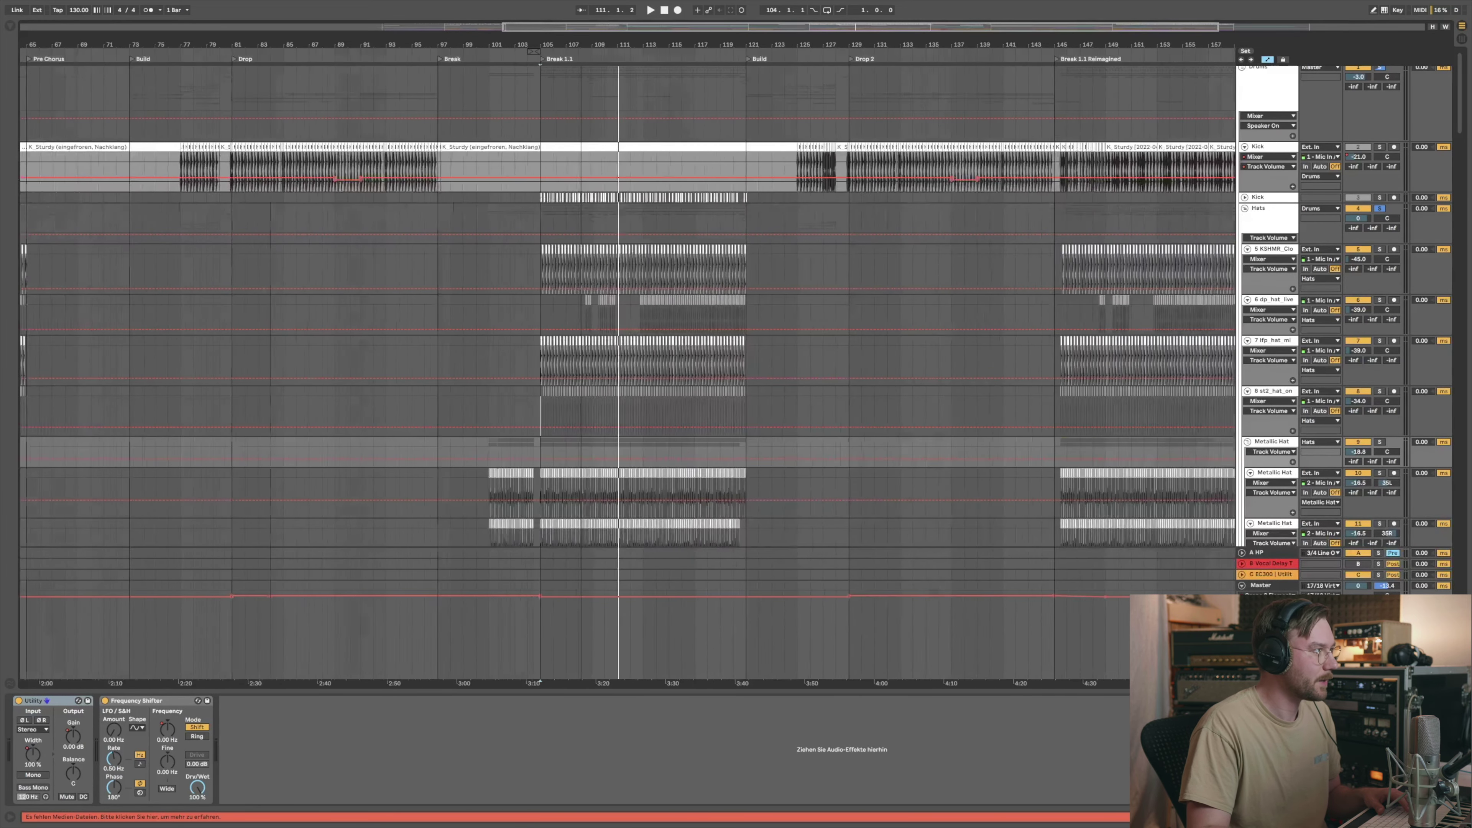
pyautogui.click(706, 219)
pyautogui.press('space')
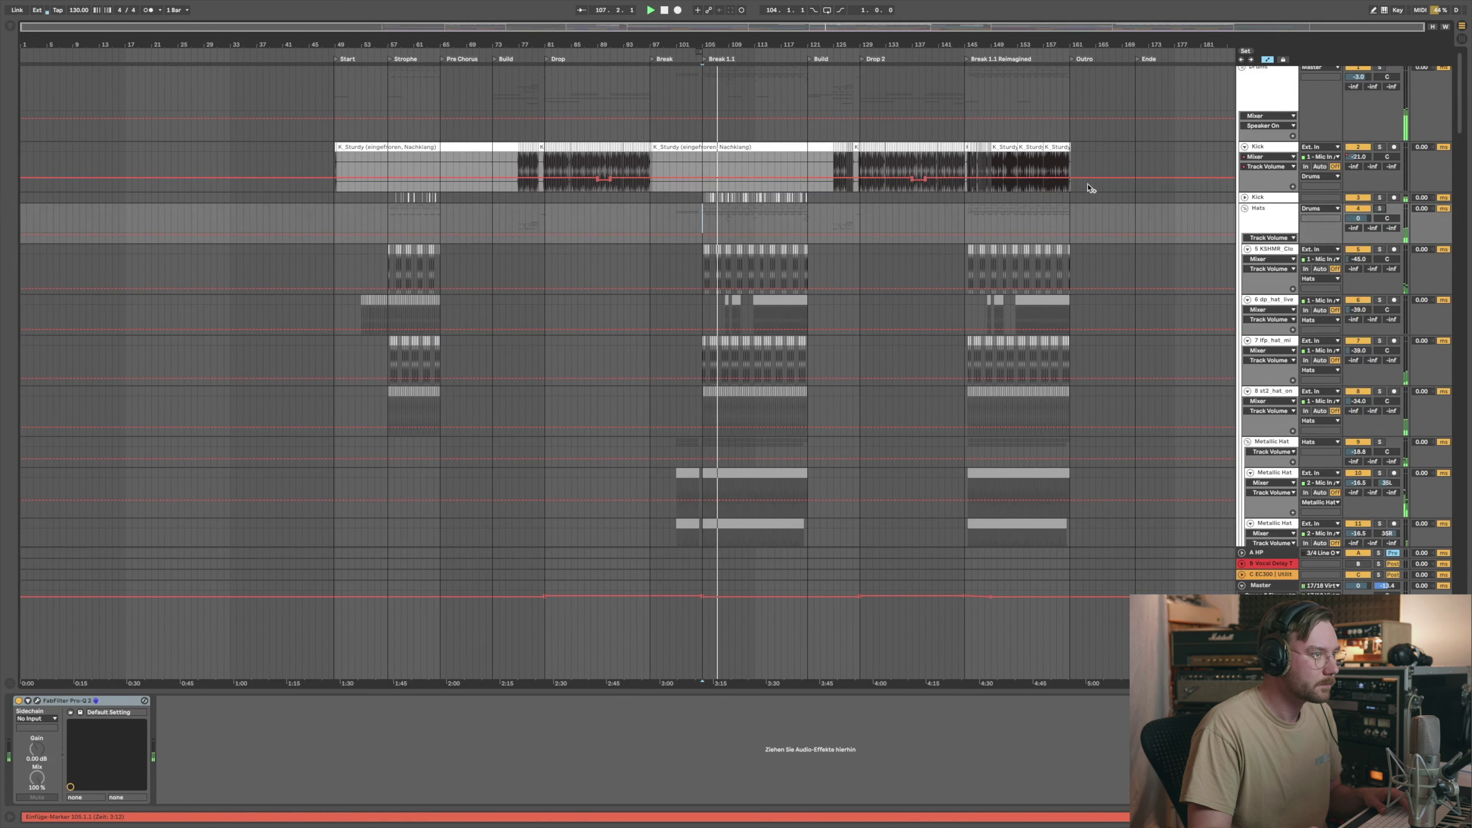
pyautogui.hotkey('alt', 'u')
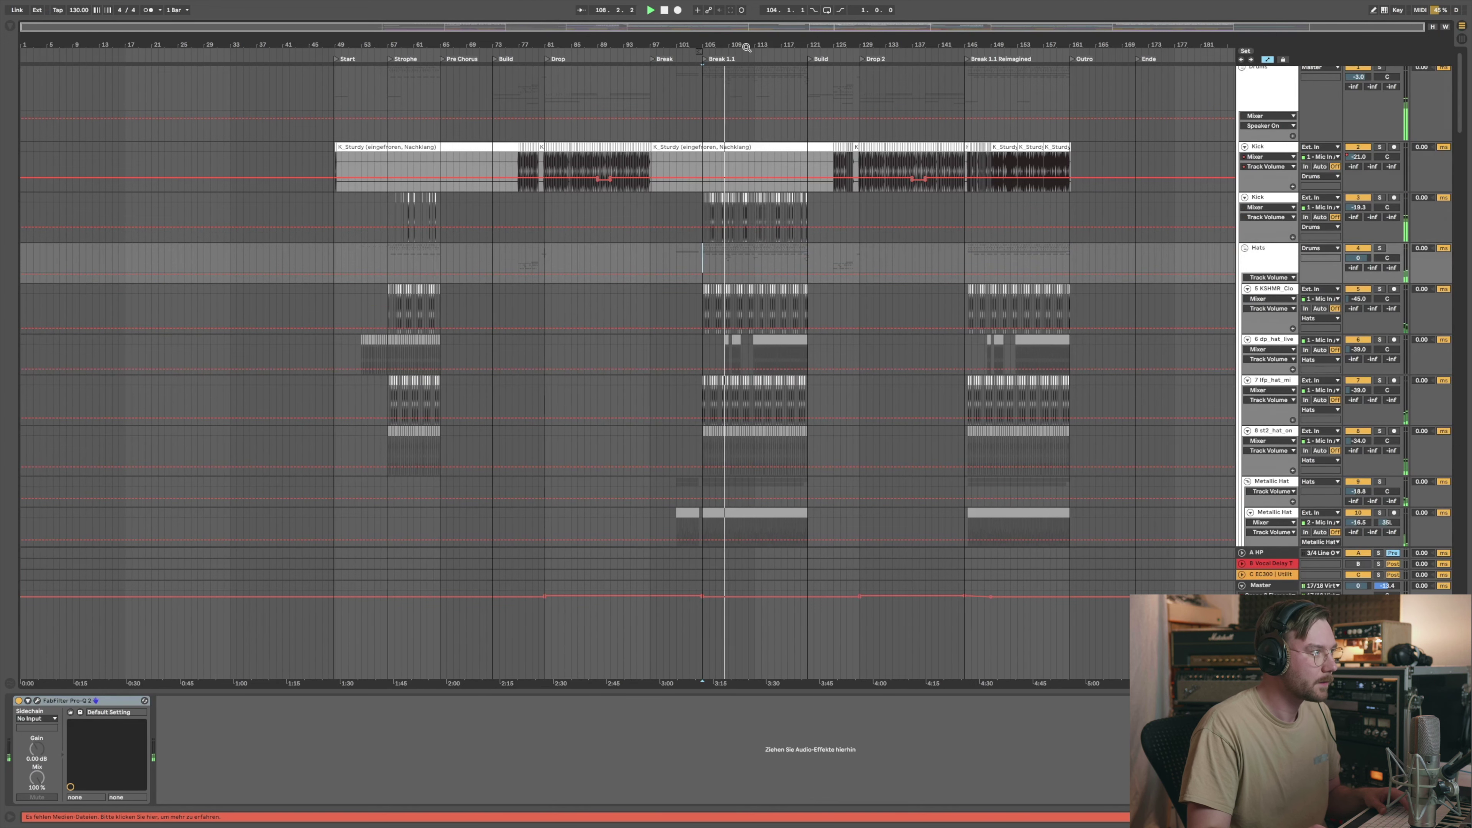
# Step: Compare the Break 1.1 beat with the Hats group switched off and on during playback
pyautogui.click(1363, 249)
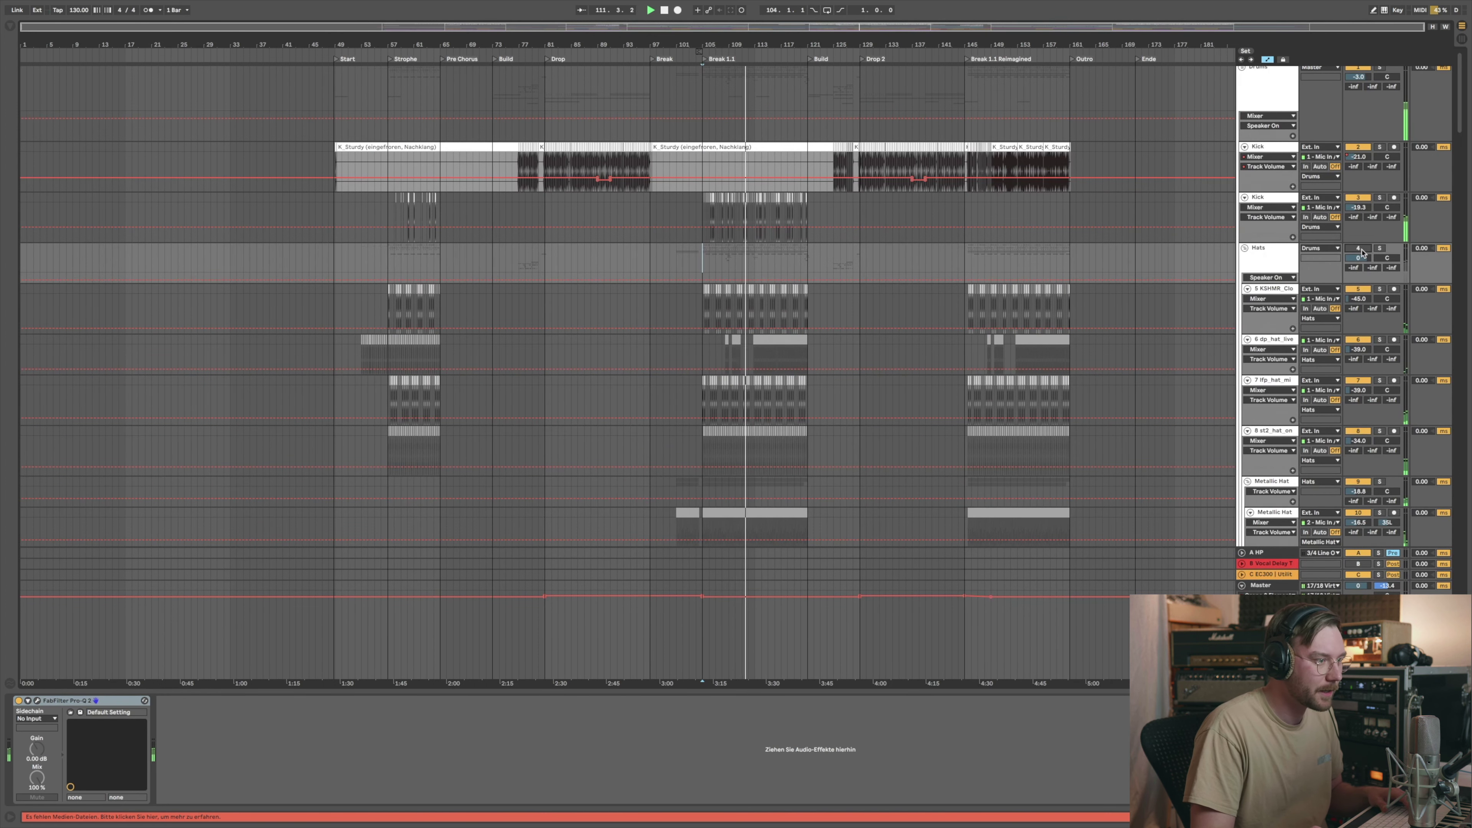
pyautogui.scroll(-3, 1177, 377)
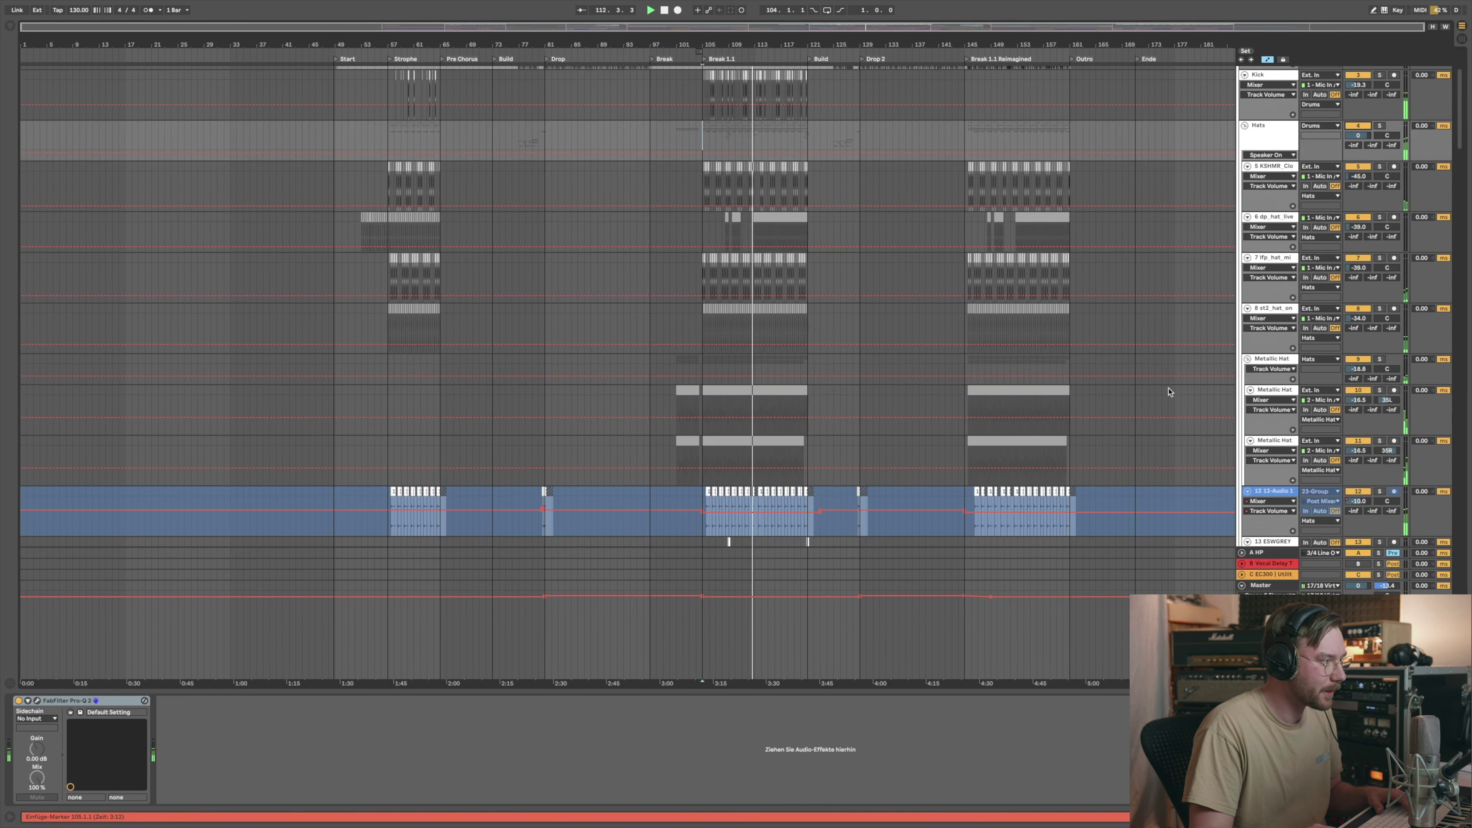
pyautogui.scroll(-1, 1323, 468)
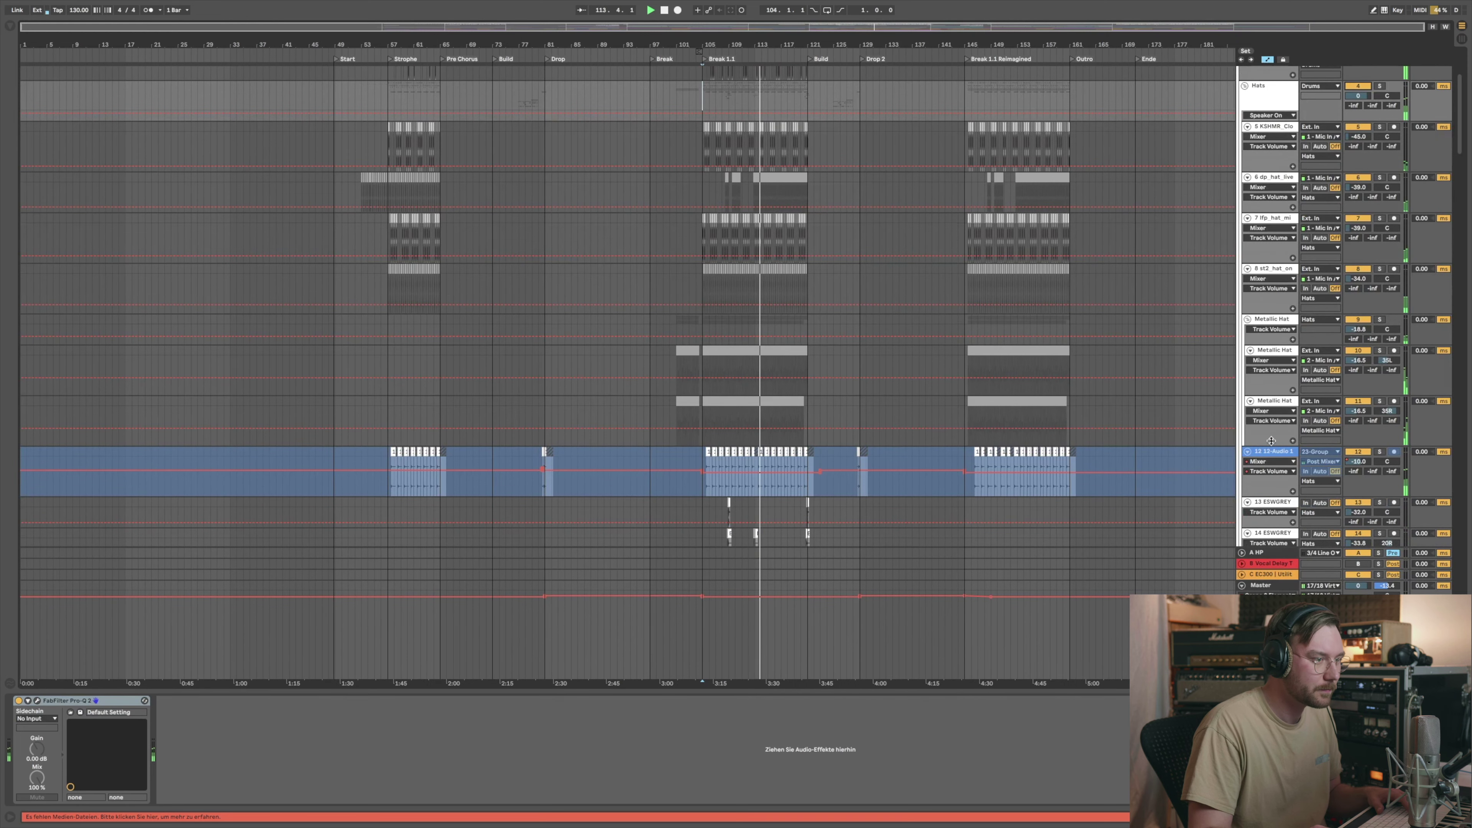
pyautogui.scroll(4, 1275, 439)
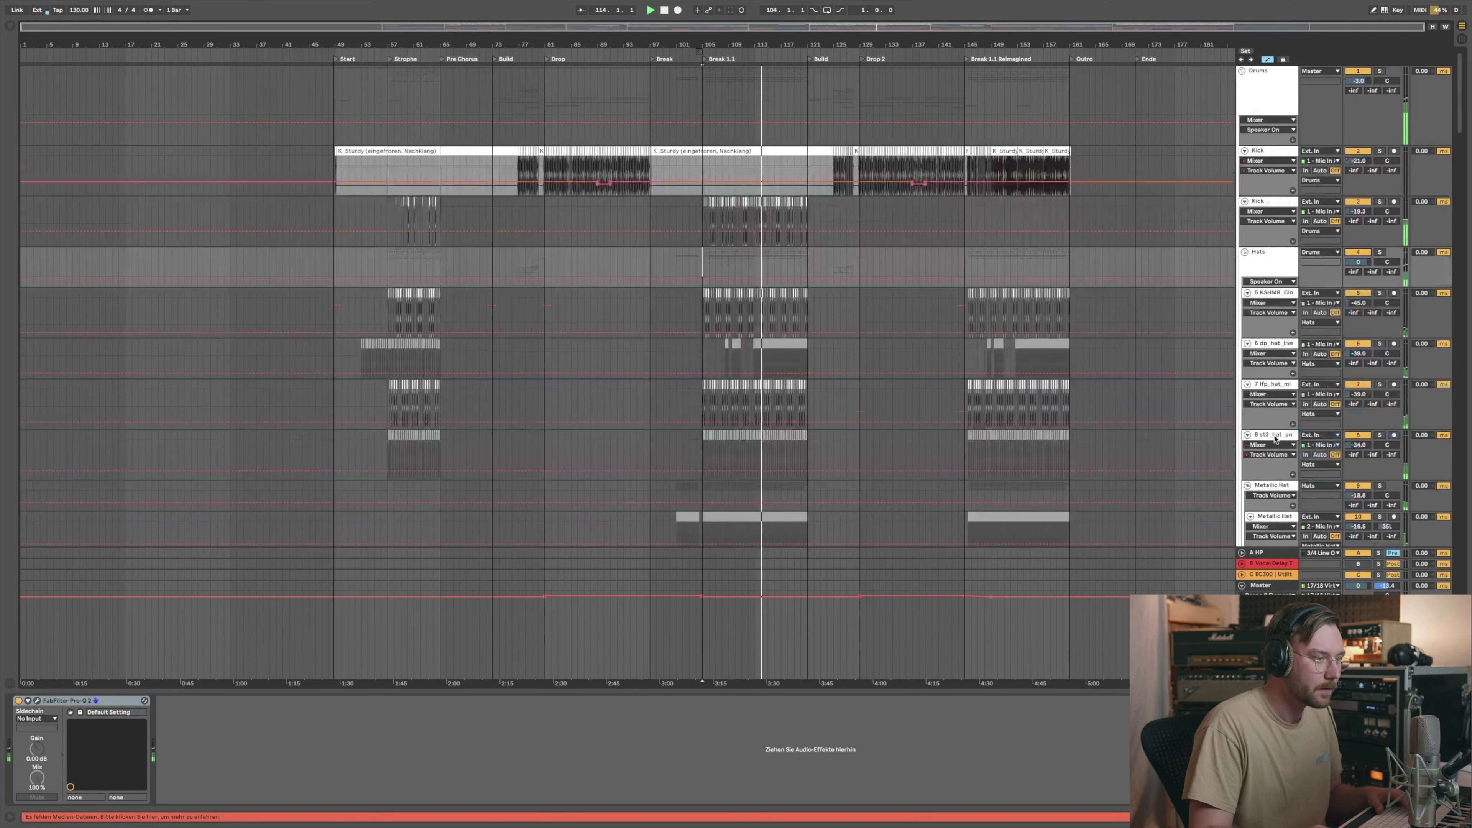
pyautogui.click(1359, 253)
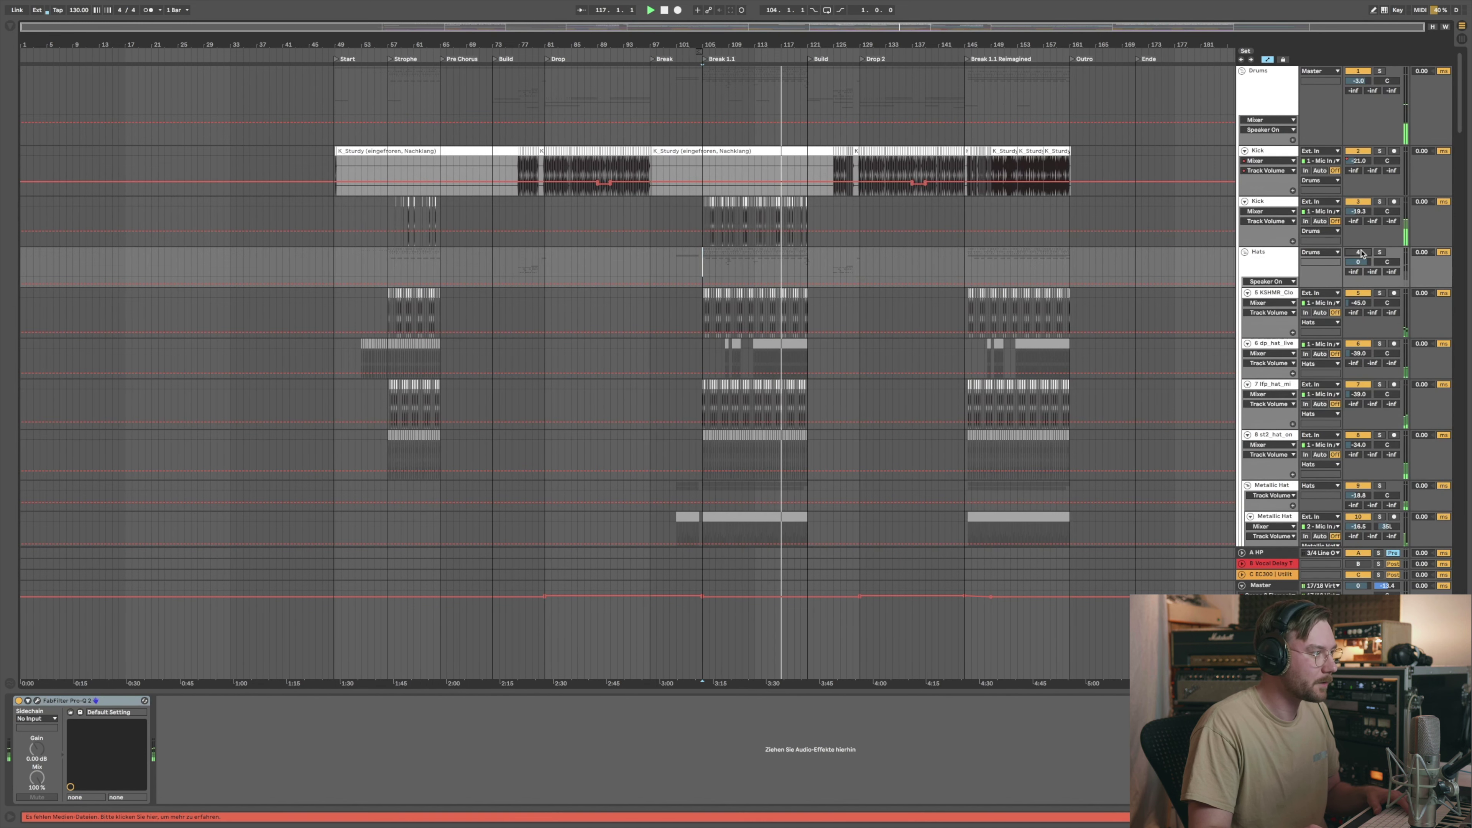
# Step: Solo the Hats group and show its clips in Break 1.1 in closer detail
pyautogui.click(1380, 252)
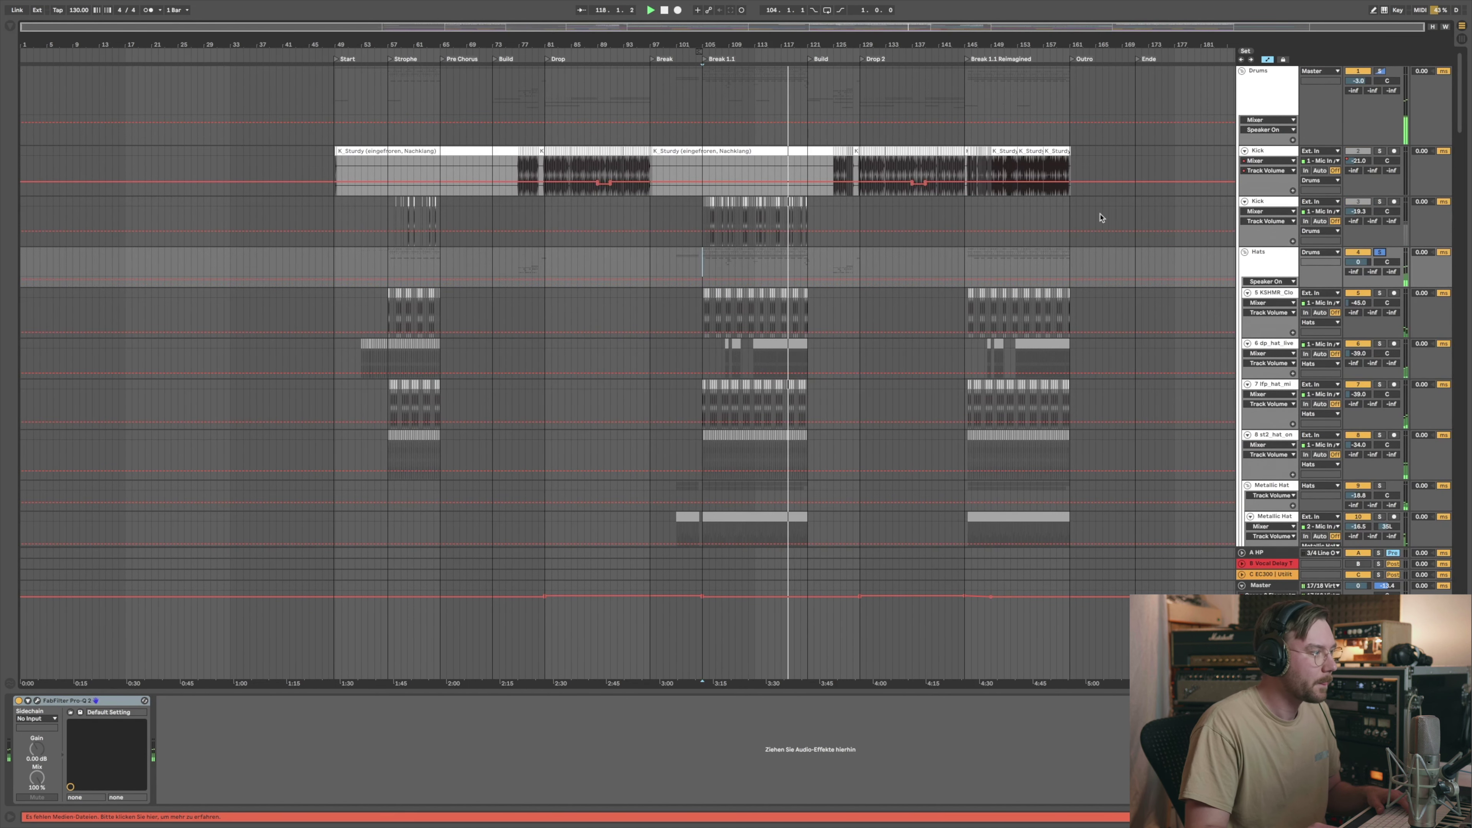
pyautogui.press('+')
pyautogui.moveTo(756, 44); pyautogui.dragTo(756, 93)
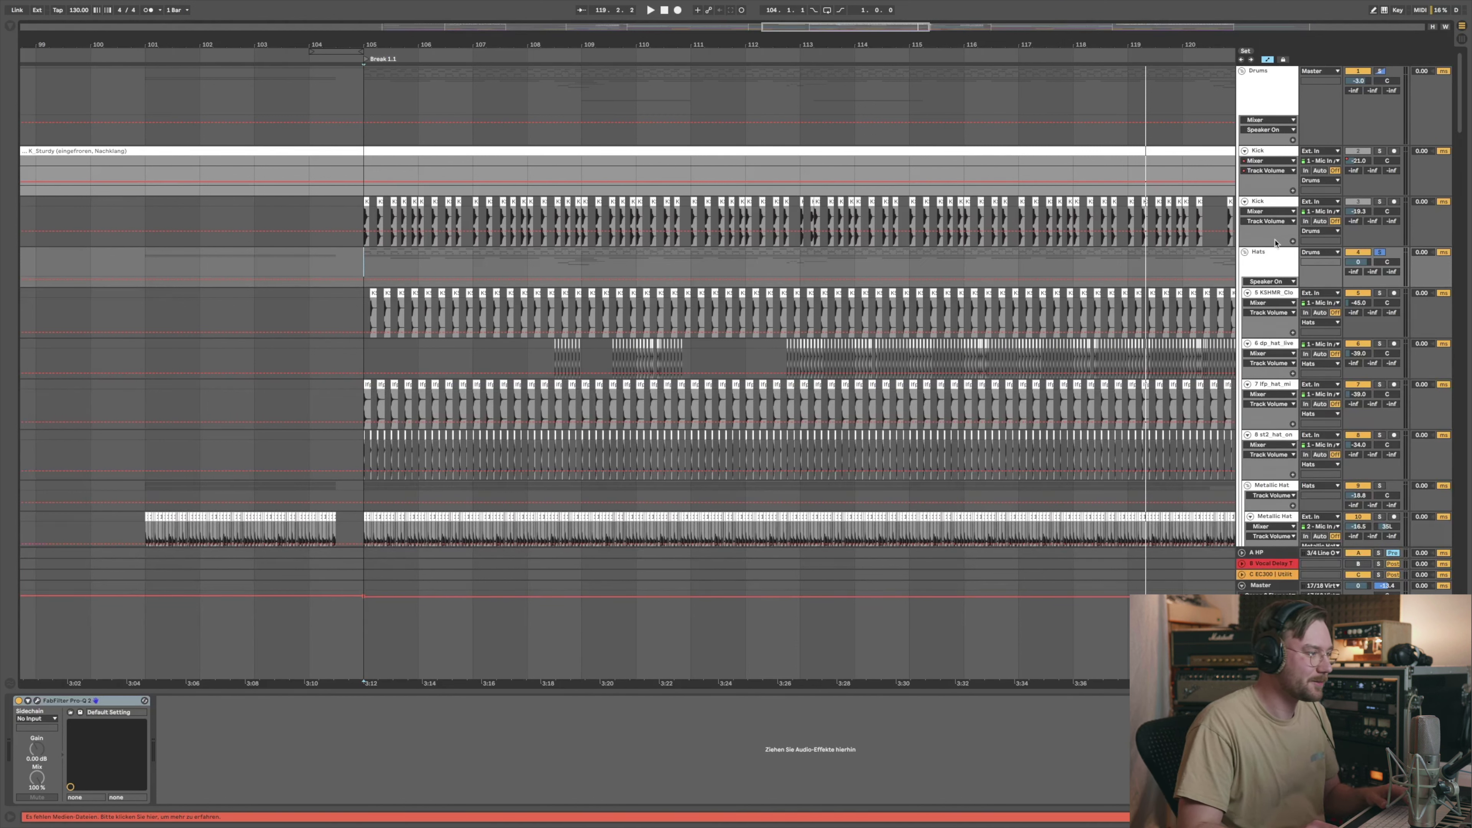
# Step: Solo the dp_hat track (track 6) and audition its dense hat pattern from just before bar 113
pyautogui.click(1365, 347)
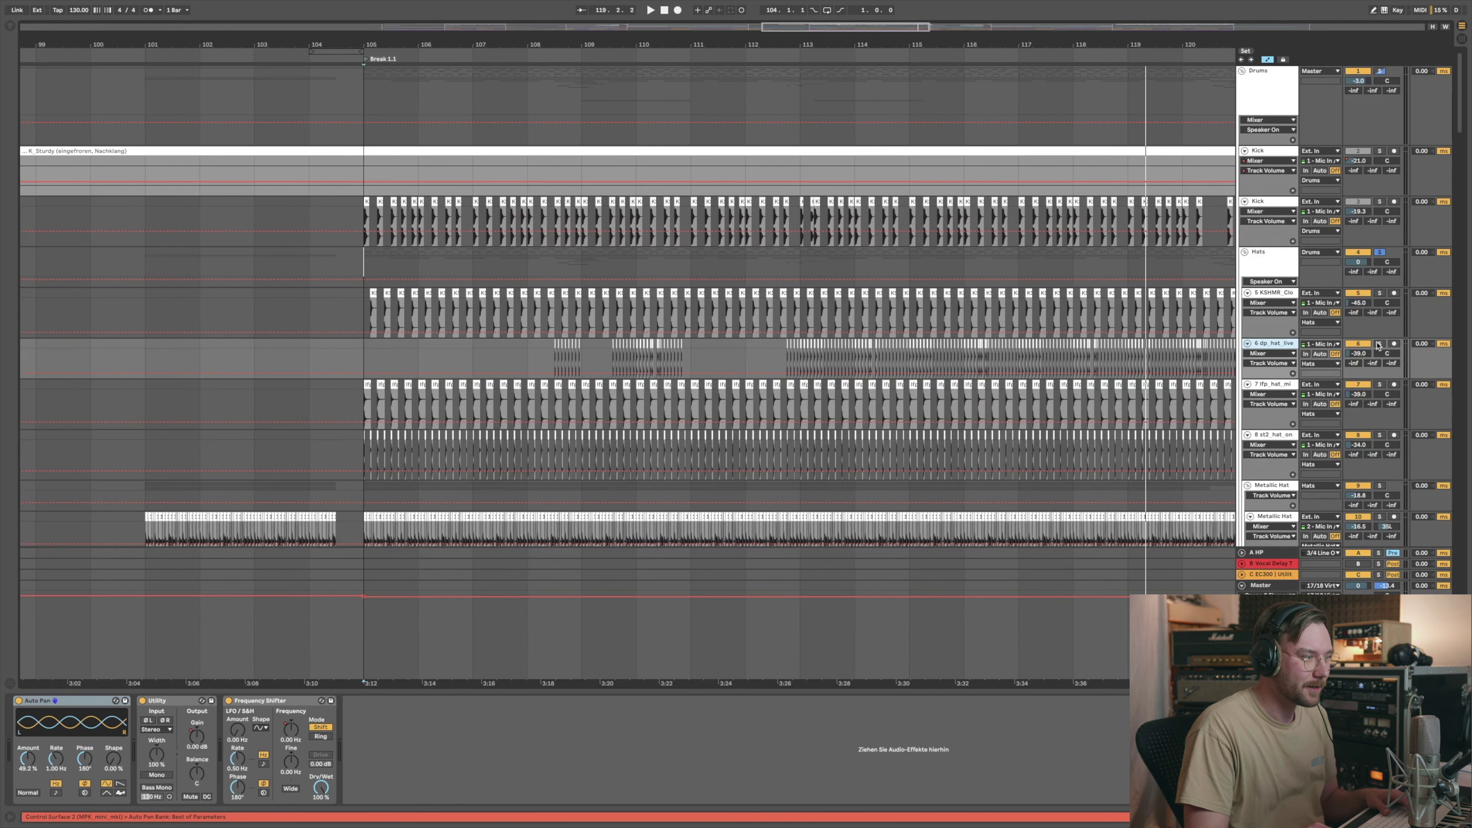
pyautogui.click(779, 347)
pyautogui.press('space')
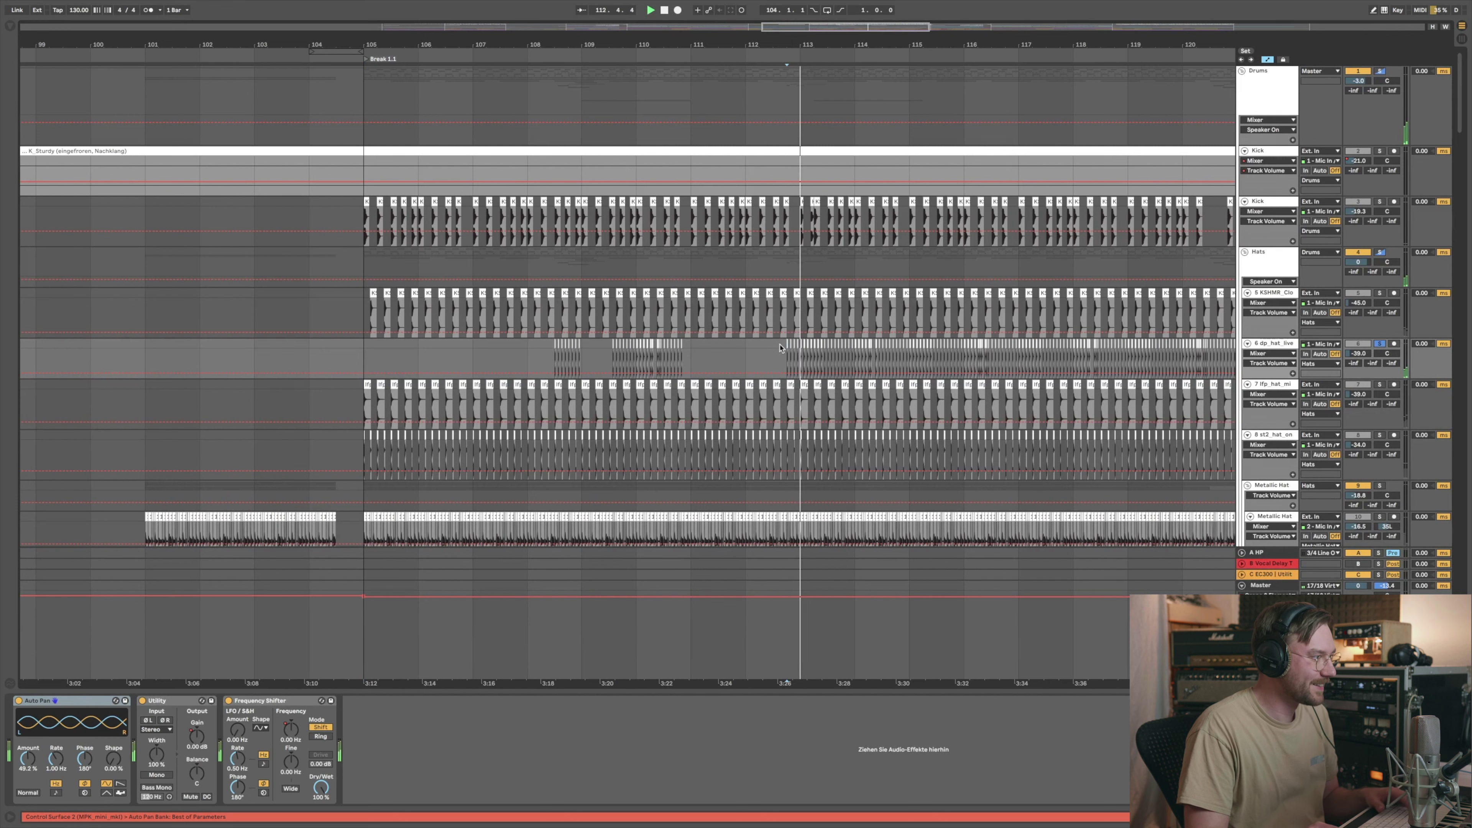
pyautogui.moveTo(649, 52); pyautogui.dragTo(649, 44)
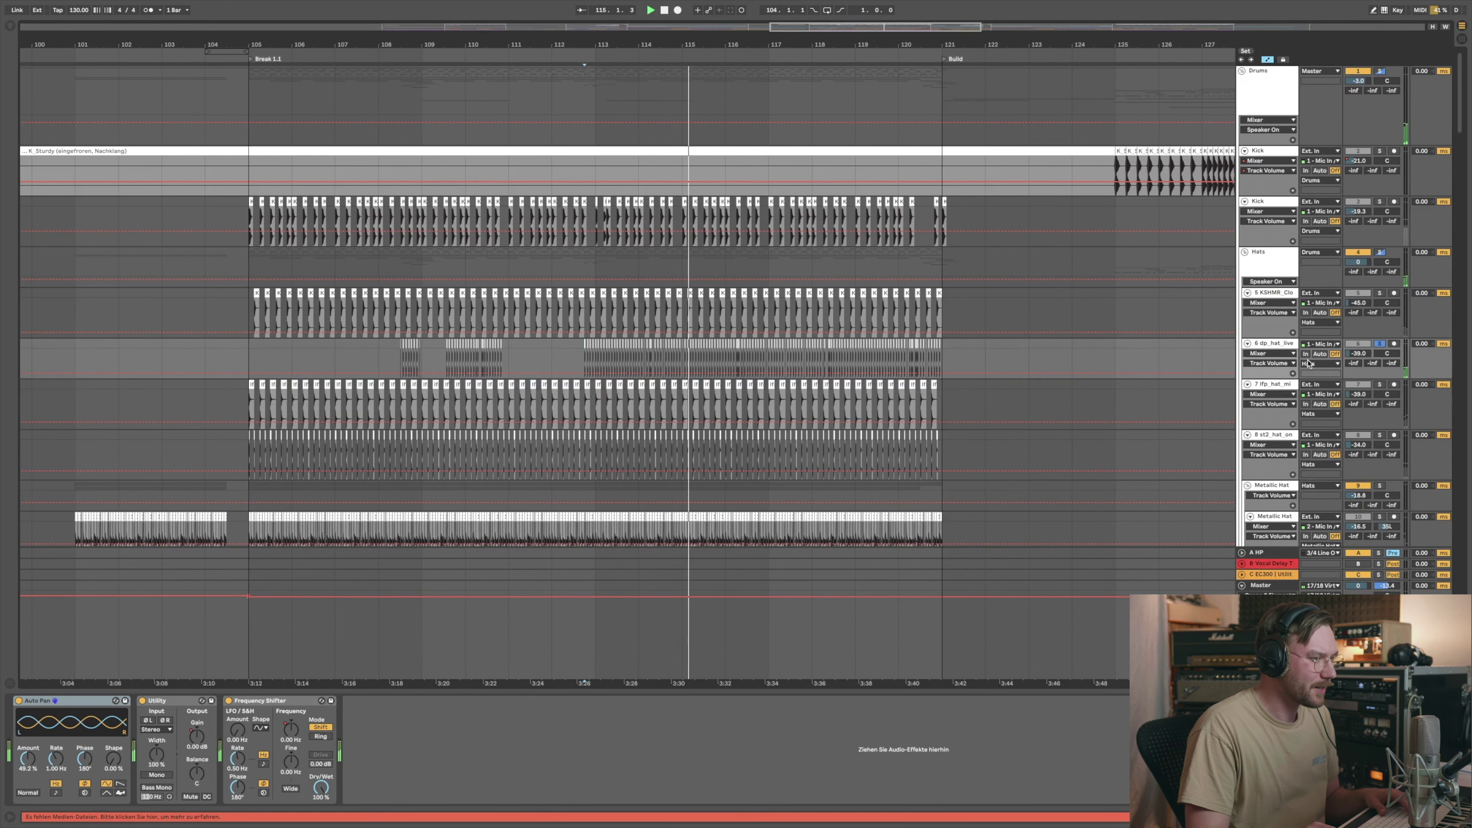
pyautogui.press('space')
# Step: Replay the soloed dp_hat pattern from bar 113 with its Auto Pan, Utility and Frequency Shifter devices in view
pyautogui.moveTo(792, 49)
pyautogui.mouseDown()
pyautogui.moveTo(793, 183)
pyautogui.moveTo(790, 66)
pyautogui.mouseUp()
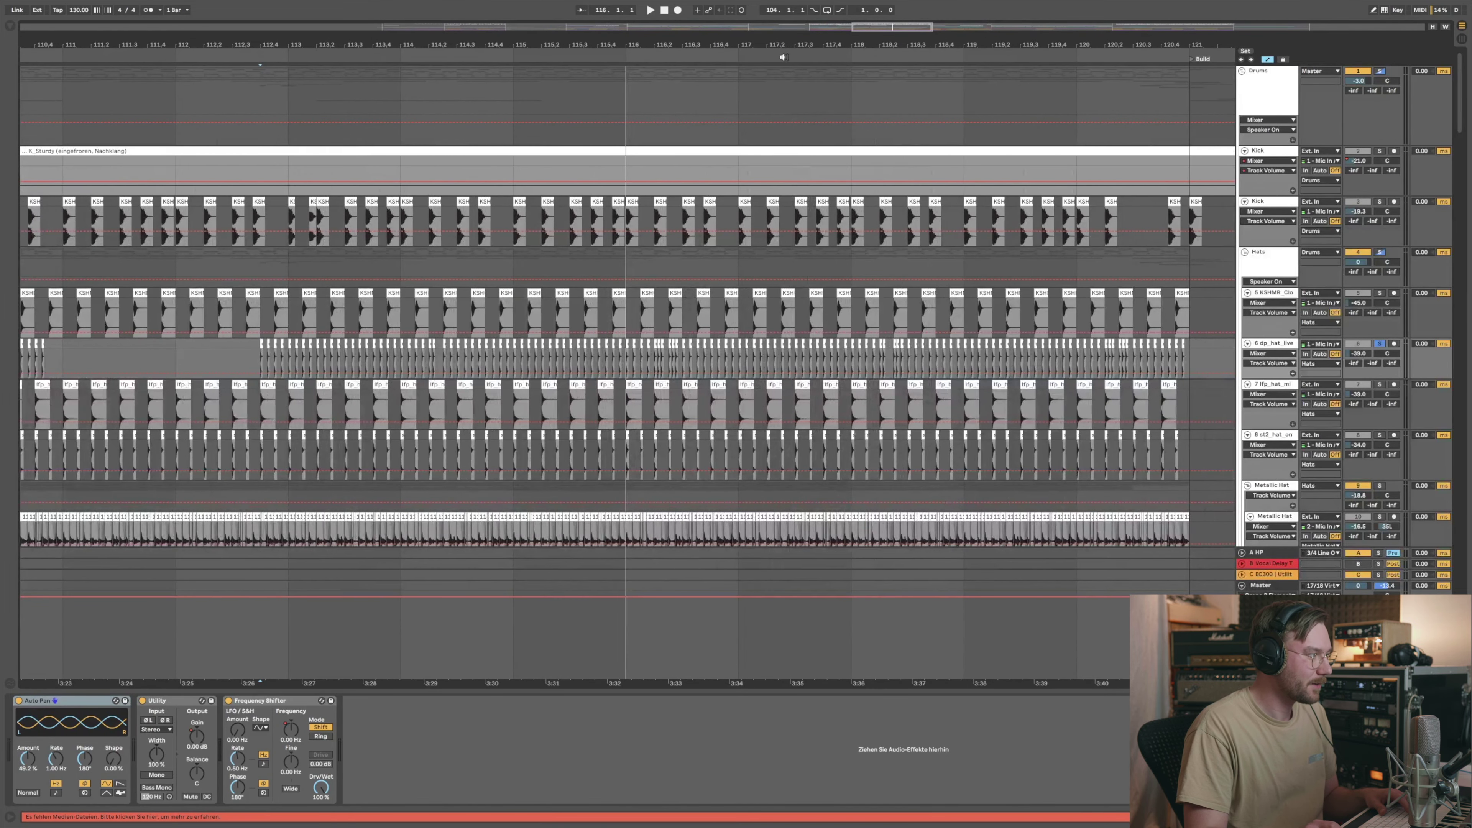
pyautogui.click(255, 354)
pyautogui.press('space')
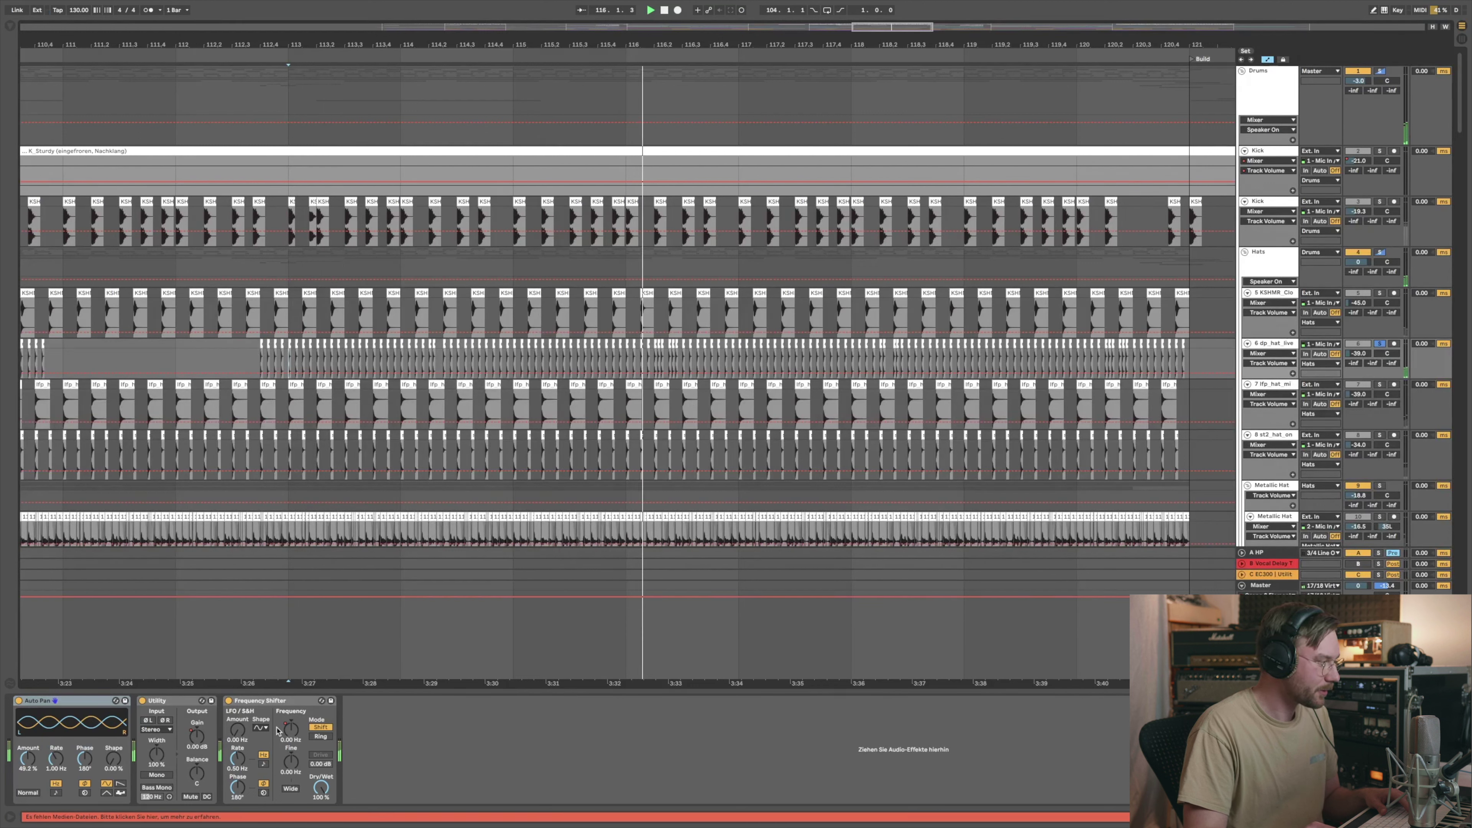
pyautogui.press('space')
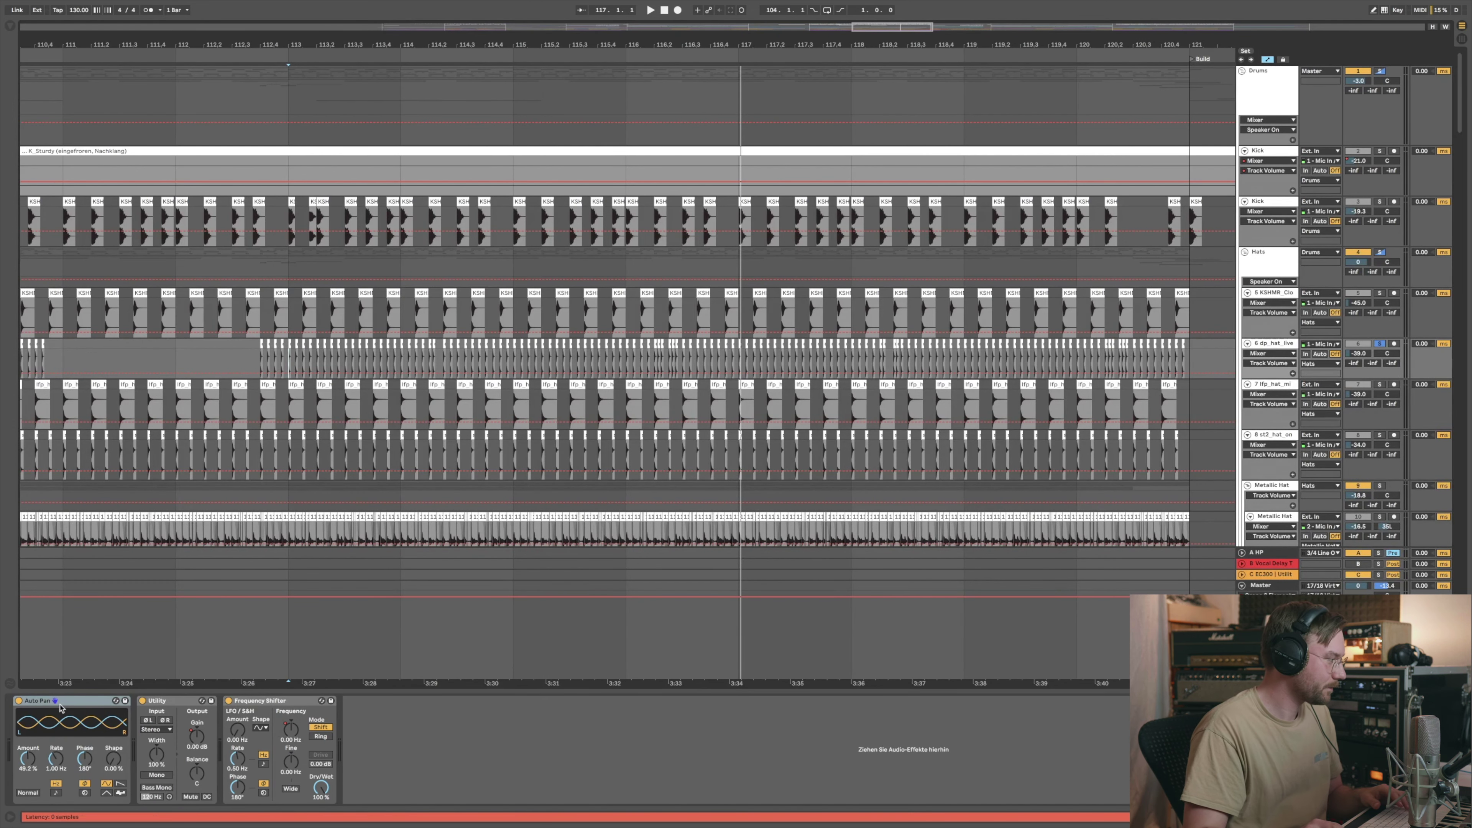
# Step: Place the insert marker on hat track 7 at Break 1.1, bar 105, and show the Metallic Hat group's devices
pyautogui.moveTo(643, 42); pyautogui.dragTo(797, 25)
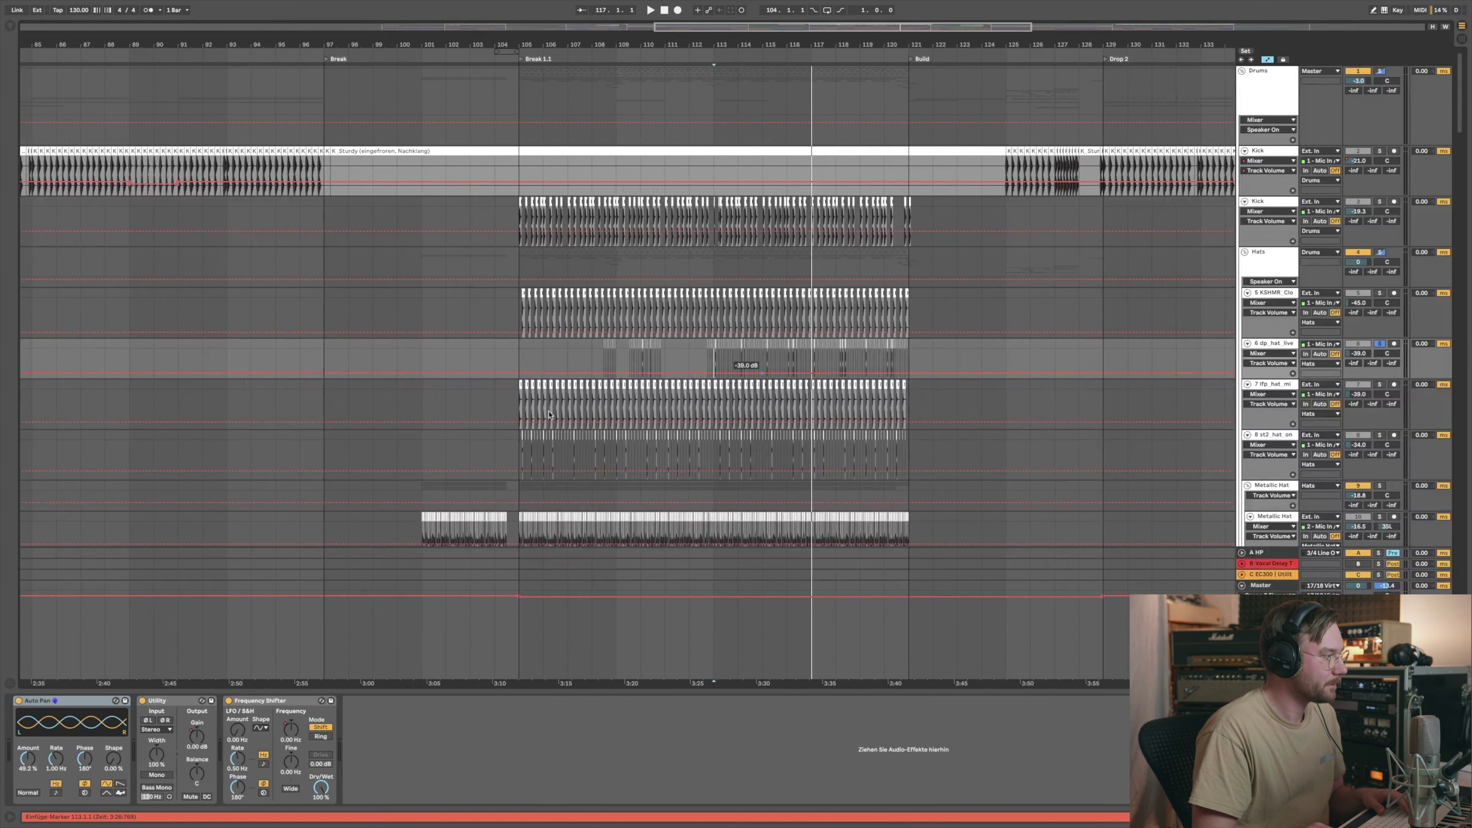
pyautogui.click(517, 413)
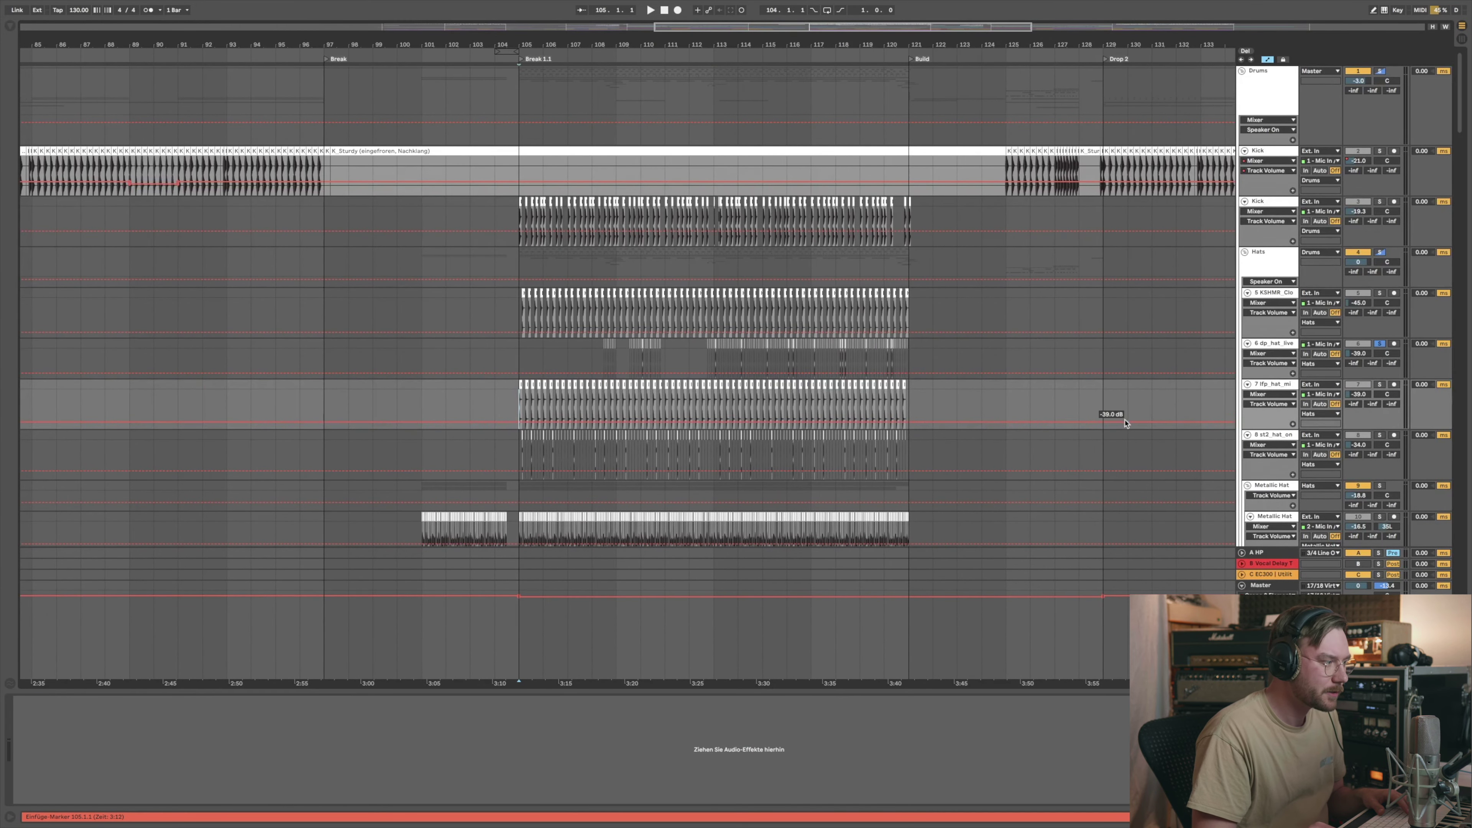
pyautogui.scroll(-2, 1298, 464)
pyautogui.click(1280, 432)
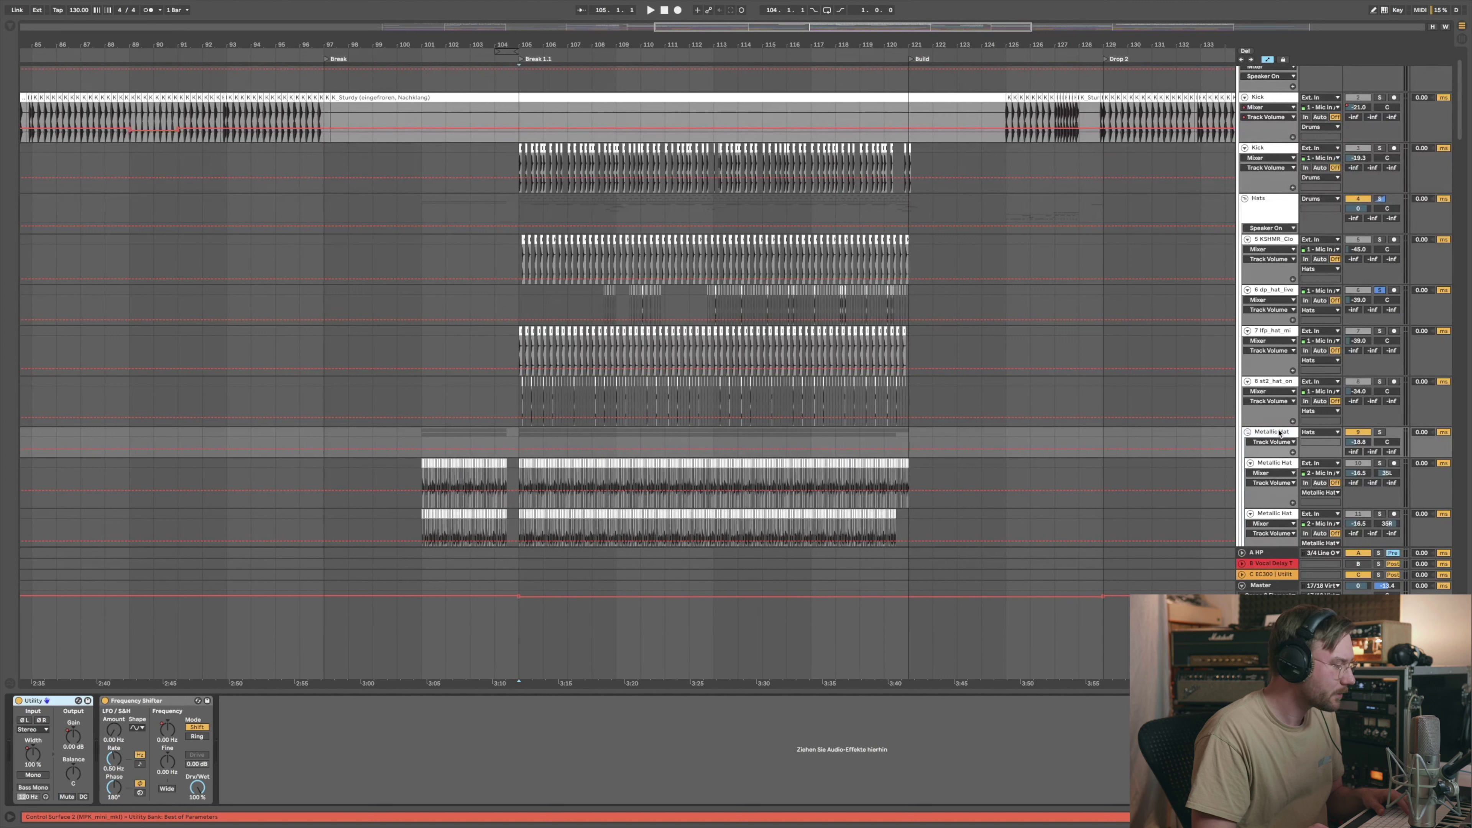
# Step: Solo the Metallic Hat group and audition it from Break 1.1, followed by the whole Hats group
pyautogui.click(1380, 433)
pyautogui.press('space')
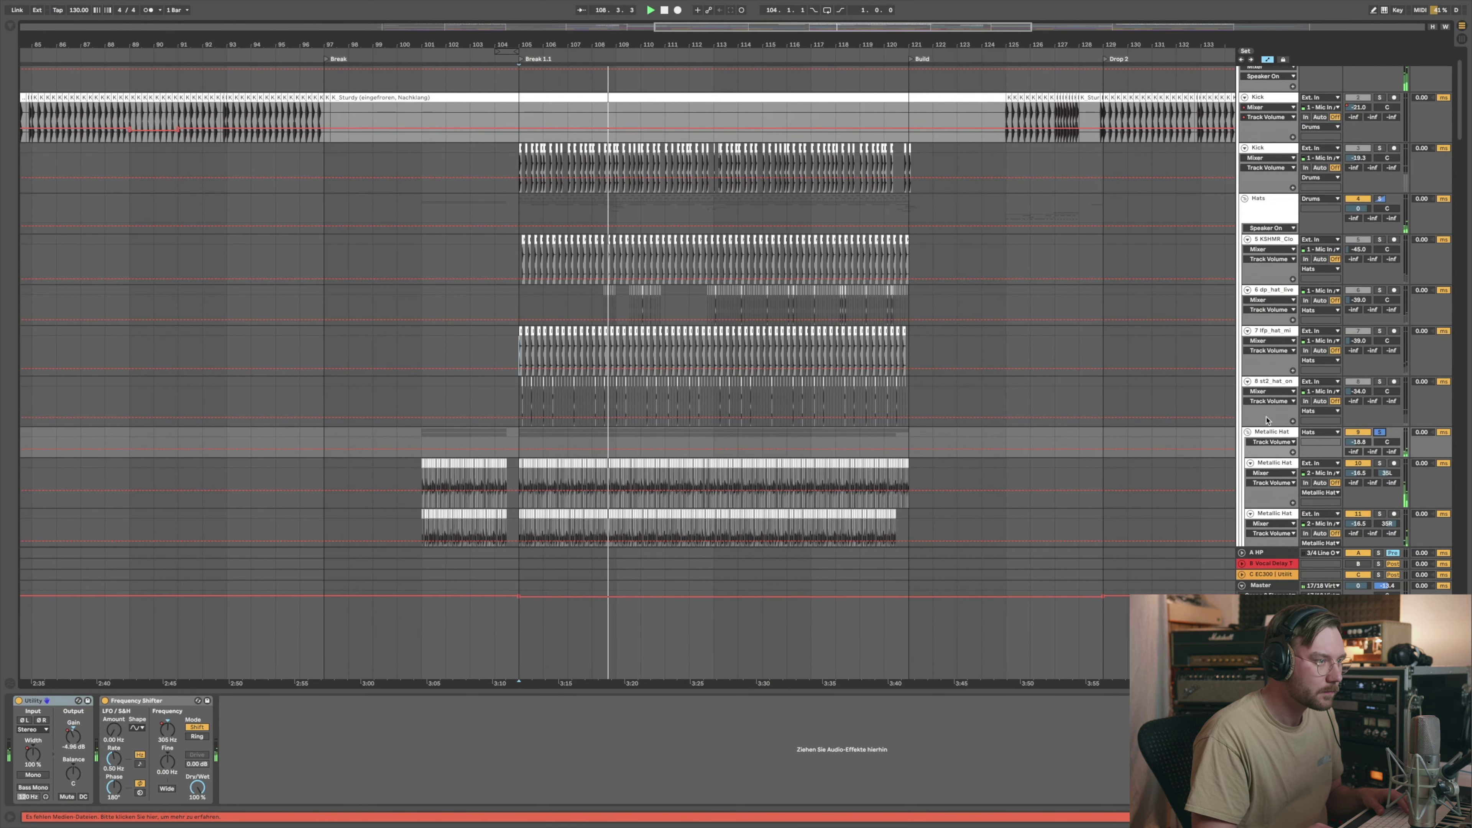
pyautogui.scroll(2, 1338, 233)
pyautogui.click(1382, 252)
pyautogui.press('space')
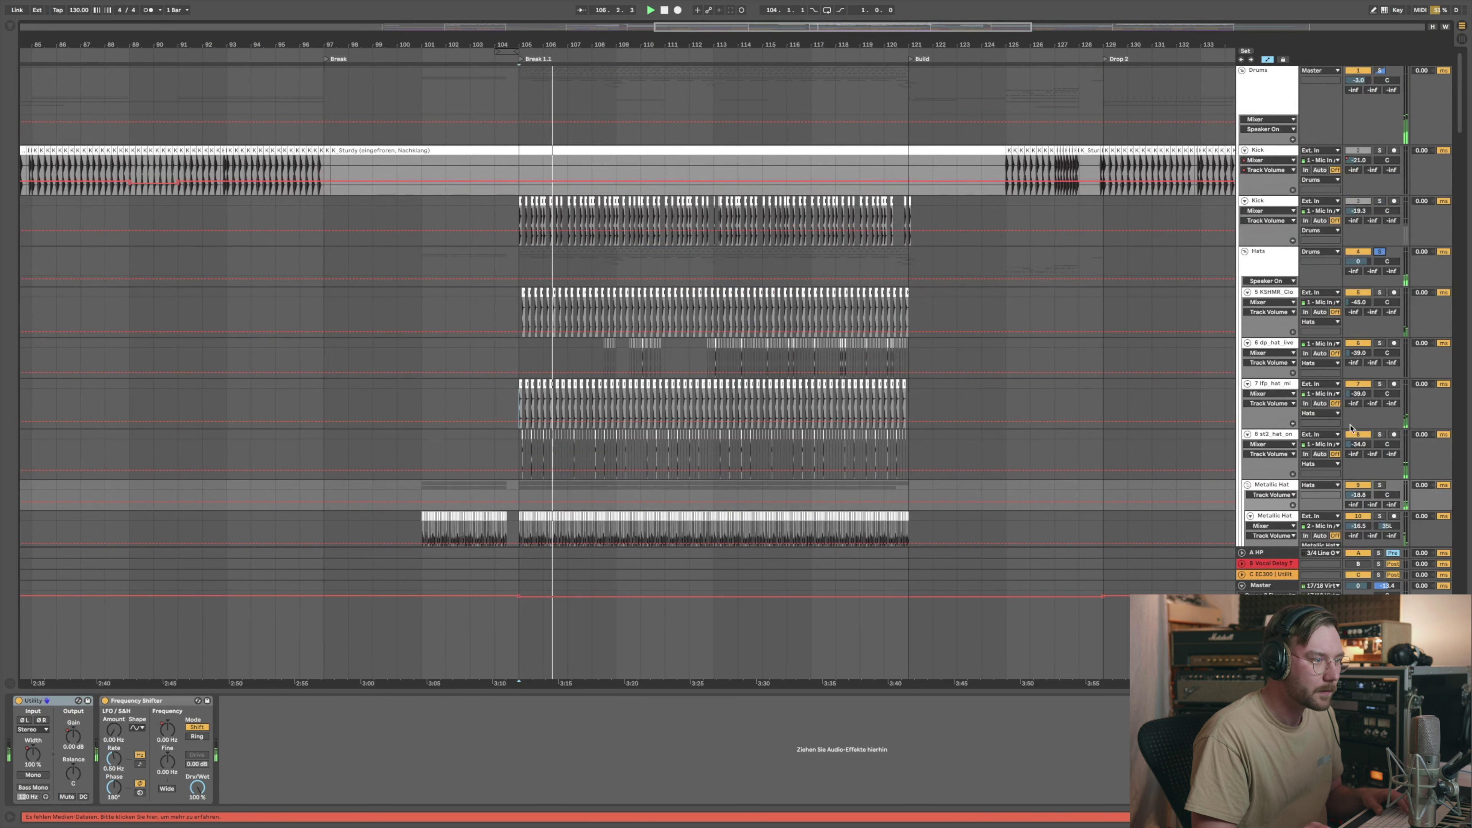
# Step: Audition the soloed Hats group from bar 112 and again from bar 113
pyautogui.click(695, 355)
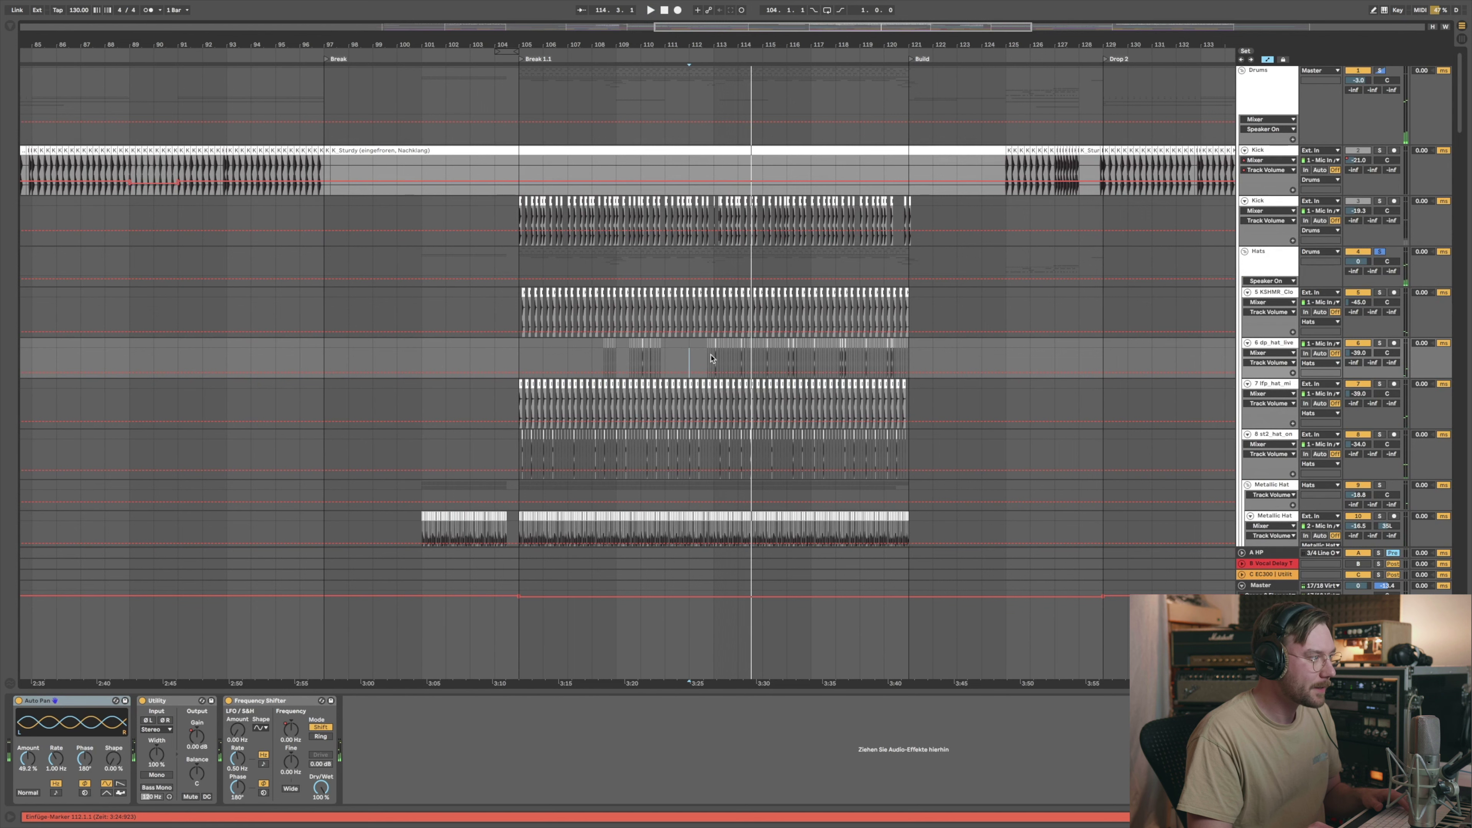
pyautogui.click(714, 262)
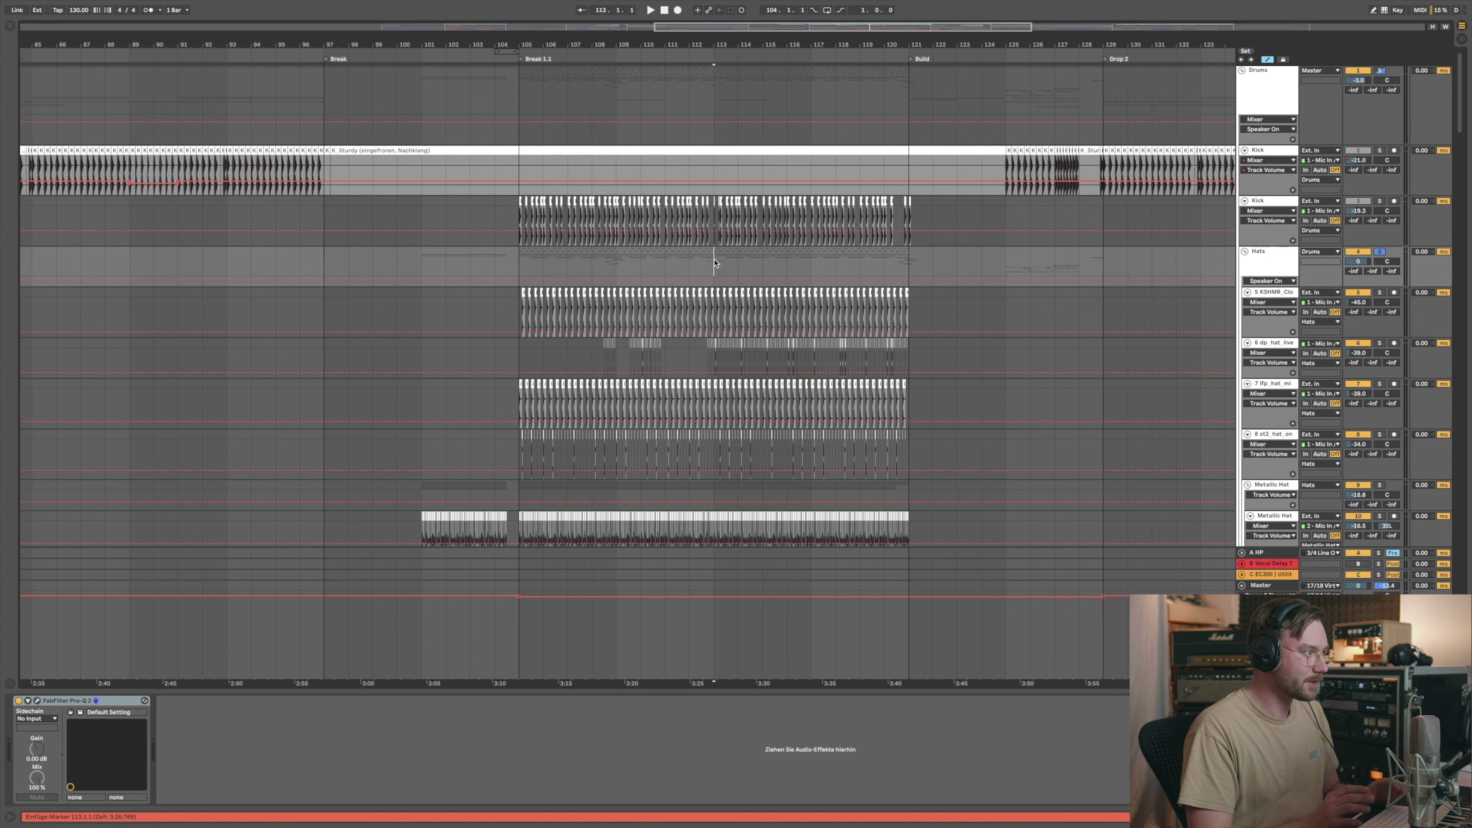
pyautogui.press('space')
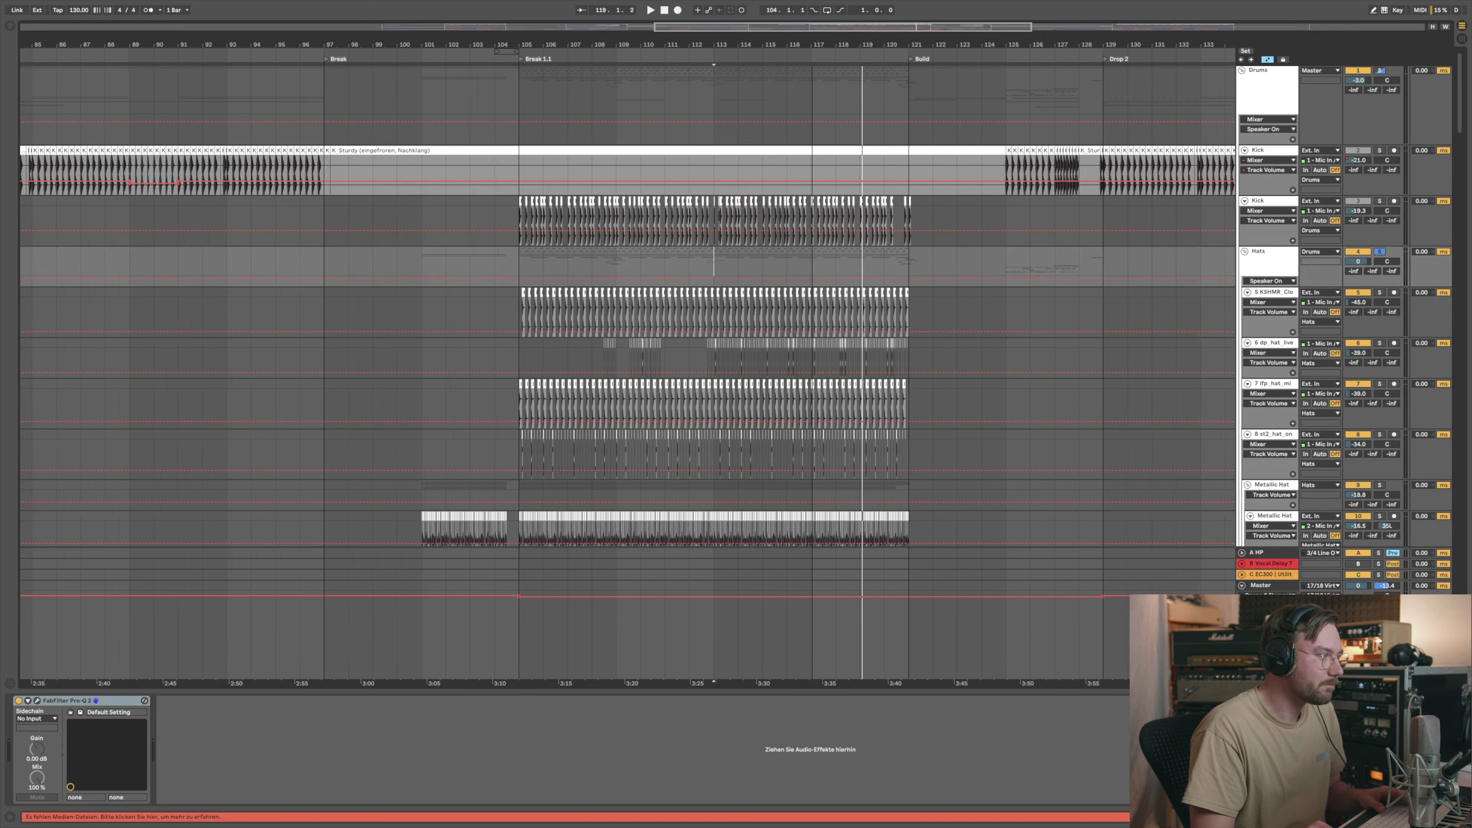
# Step: Show the devices of the second Kick track and place the insert marker on the Drums group at Break 1.1, bar 105
pyautogui.press('-')
pyautogui.press('-')
pyautogui.press('-')
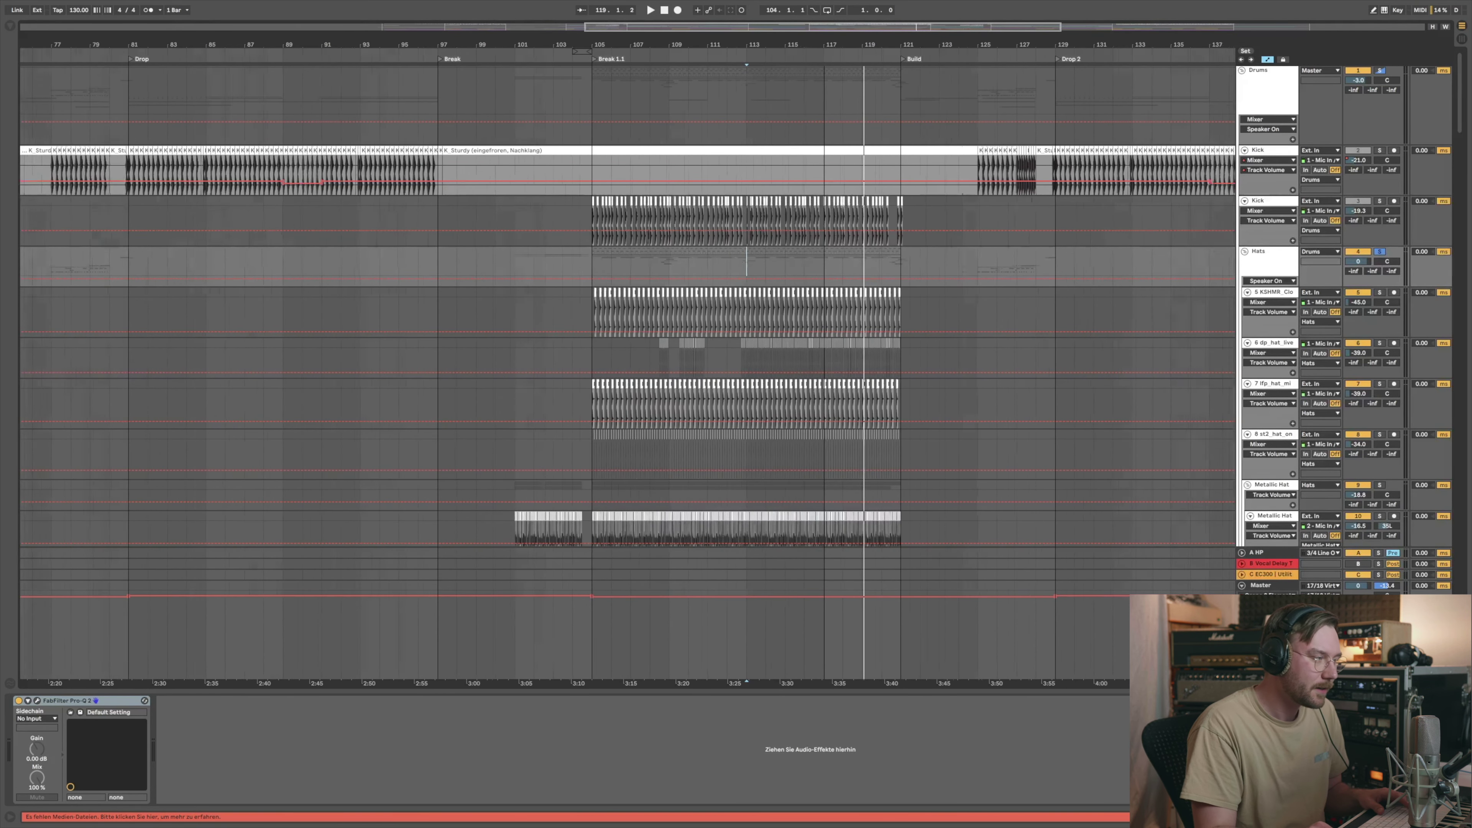
pyautogui.press('-')
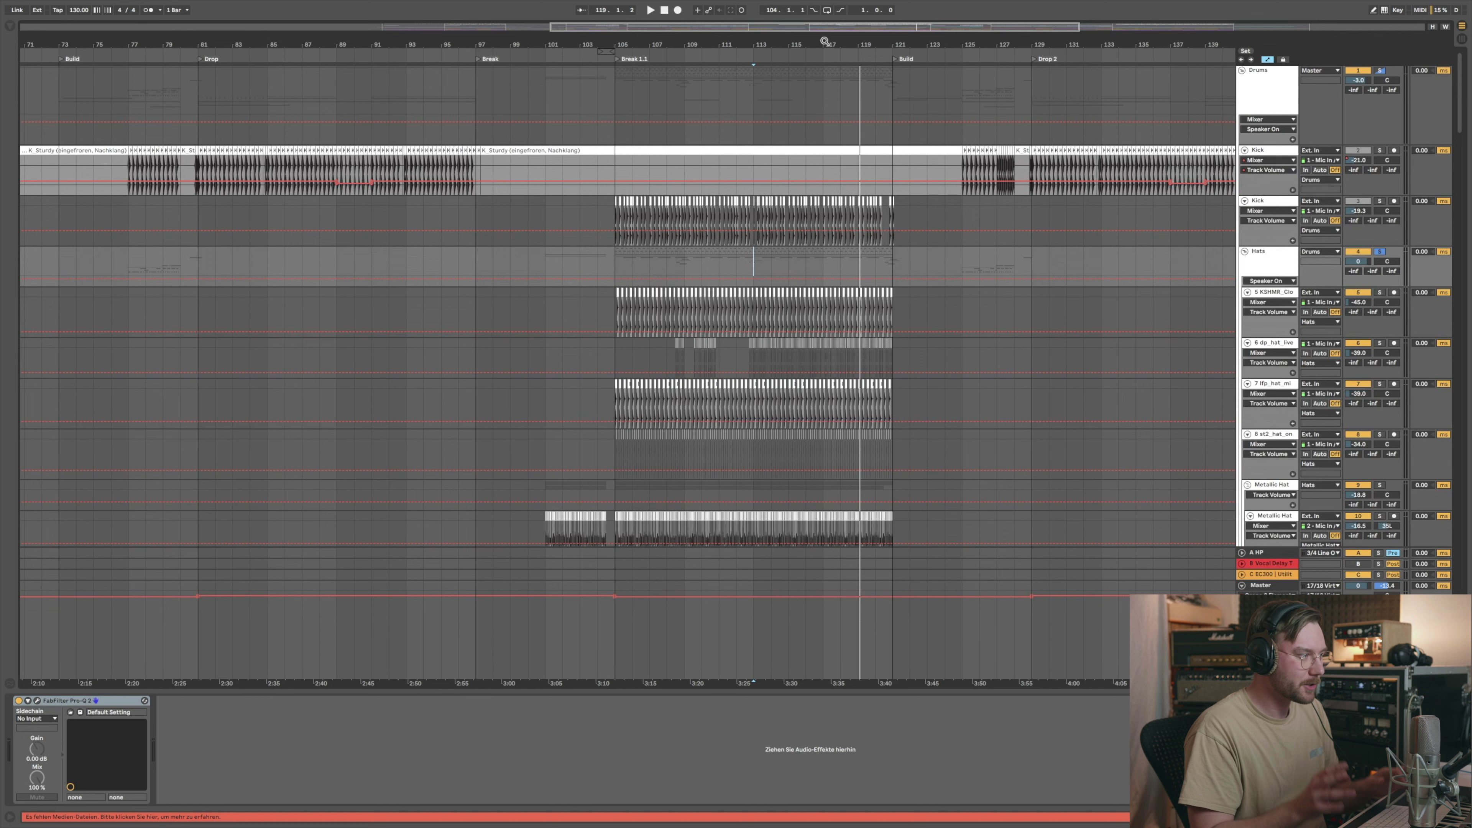
pyautogui.scroll(5, 792, 41)
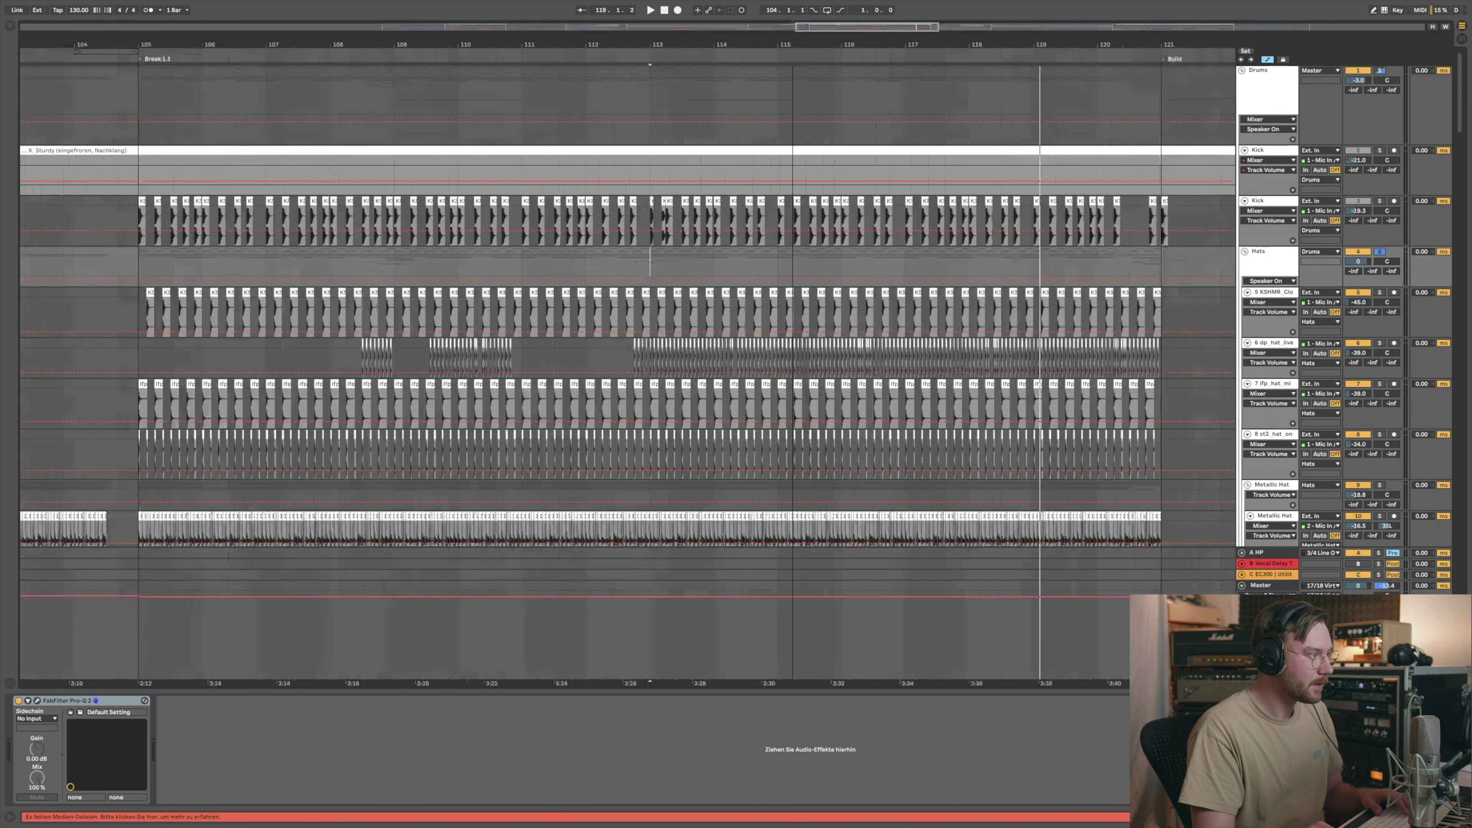
pyautogui.scroll(-4, 801, 43)
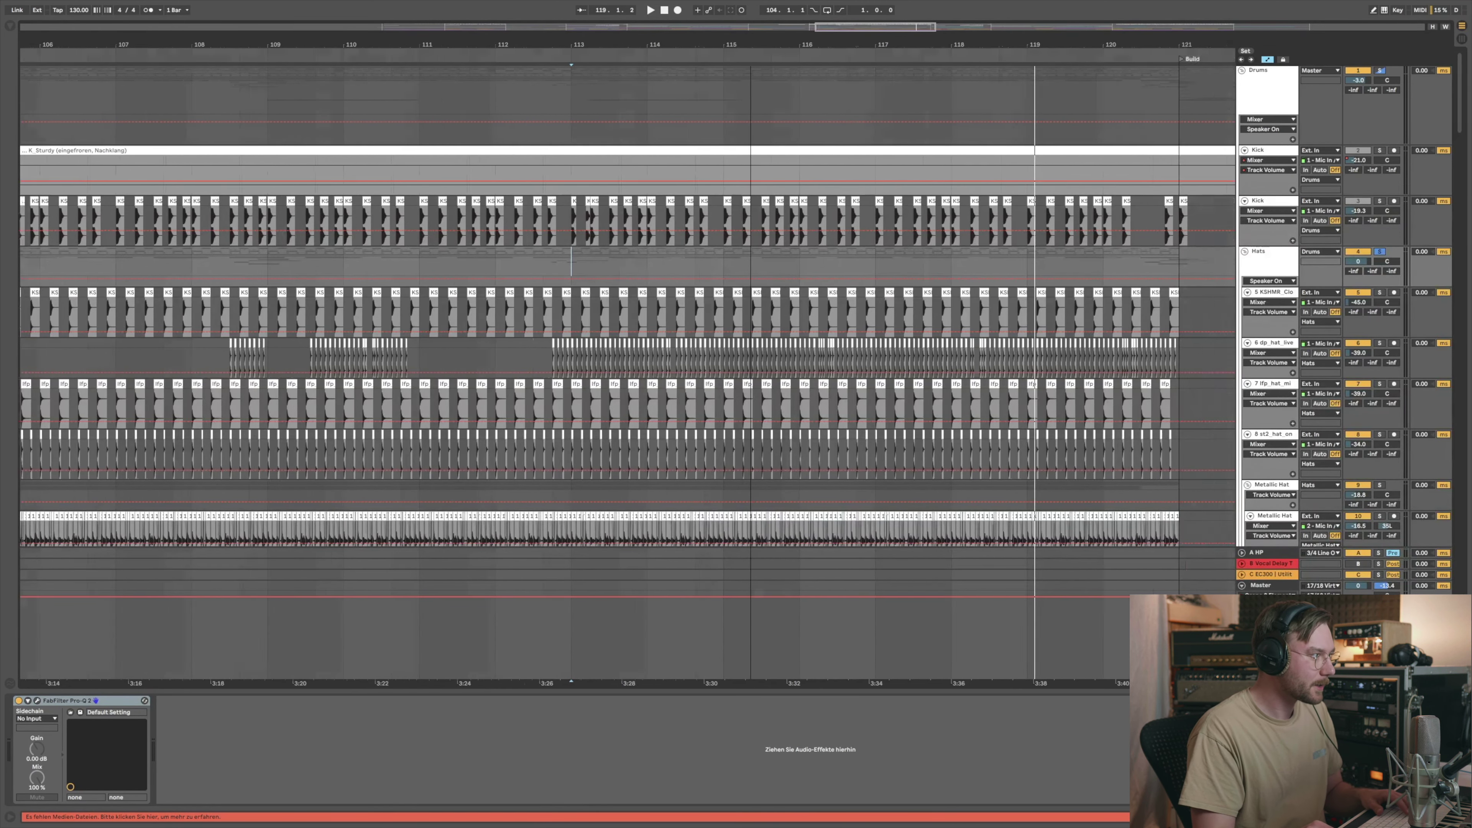
pyautogui.scroll(-3, 777, 70)
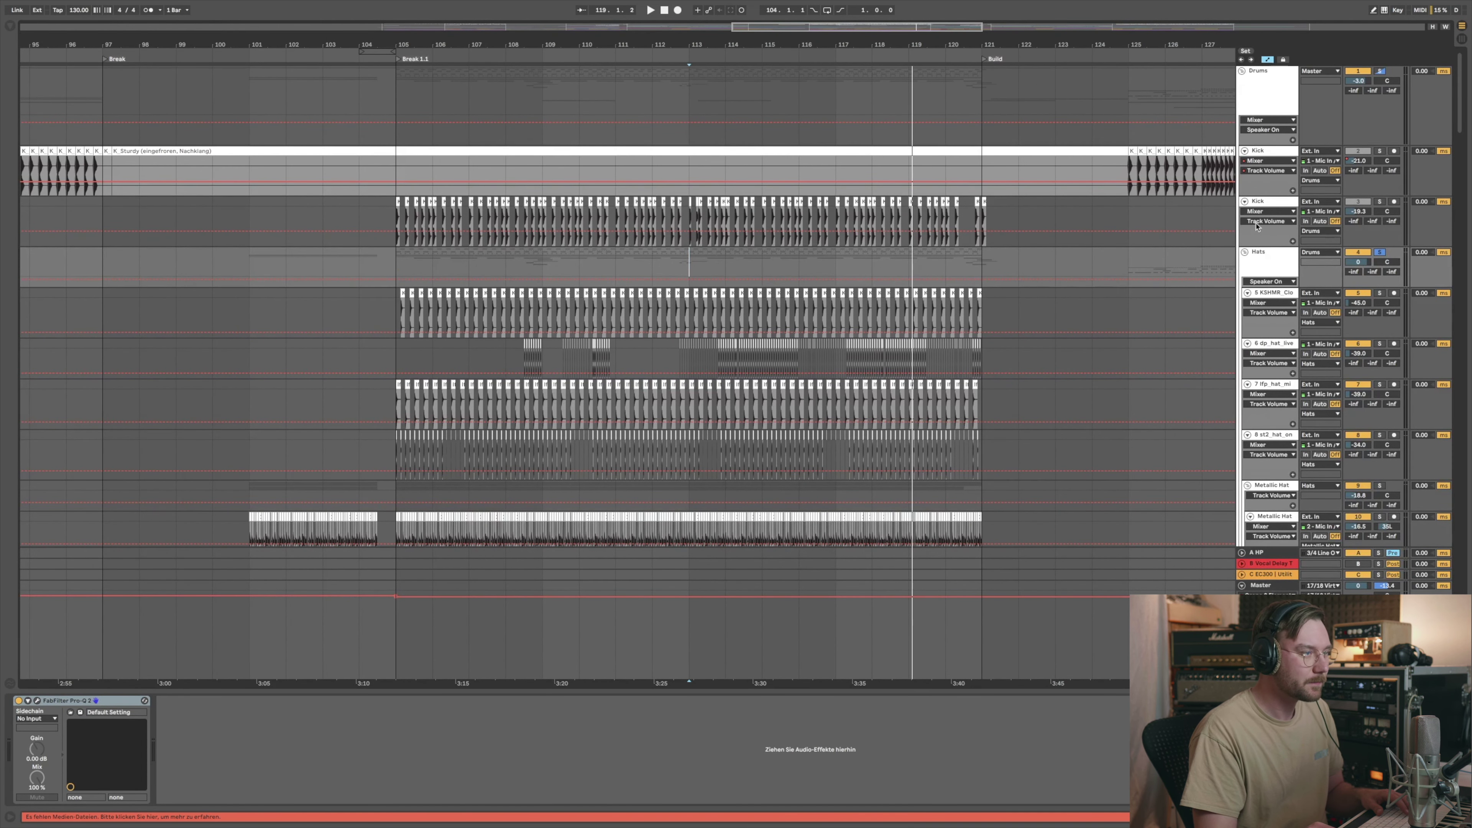
pyautogui.click(1265, 203)
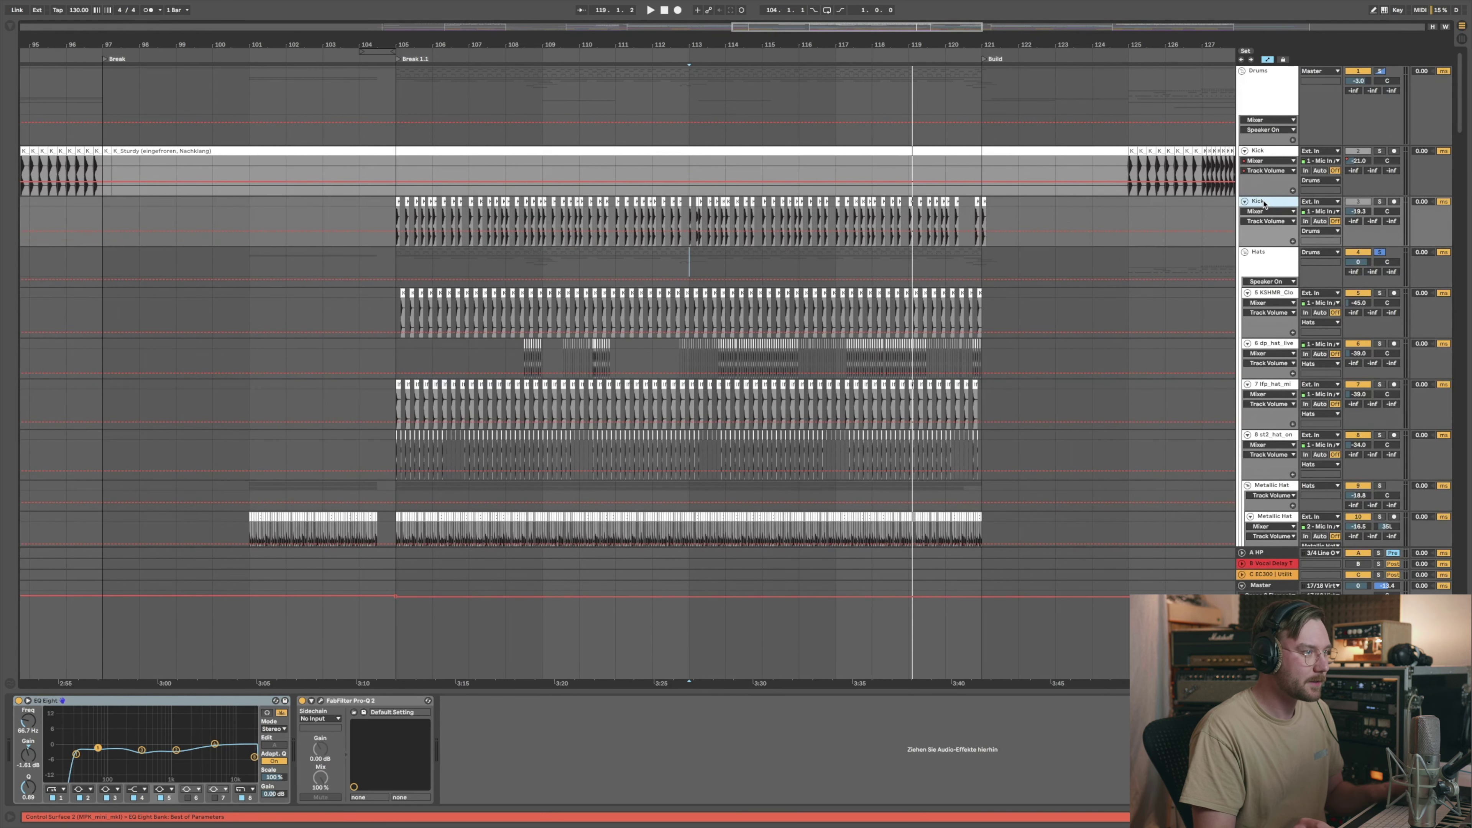
pyautogui.click(404, 92)
# Step: Solo the Drums group and audition it from bar 108, following the ESWGREY percussion clips on tracks 13 to 16 through Break 1.1
pyautogui.scroll(-6, 685, 354)
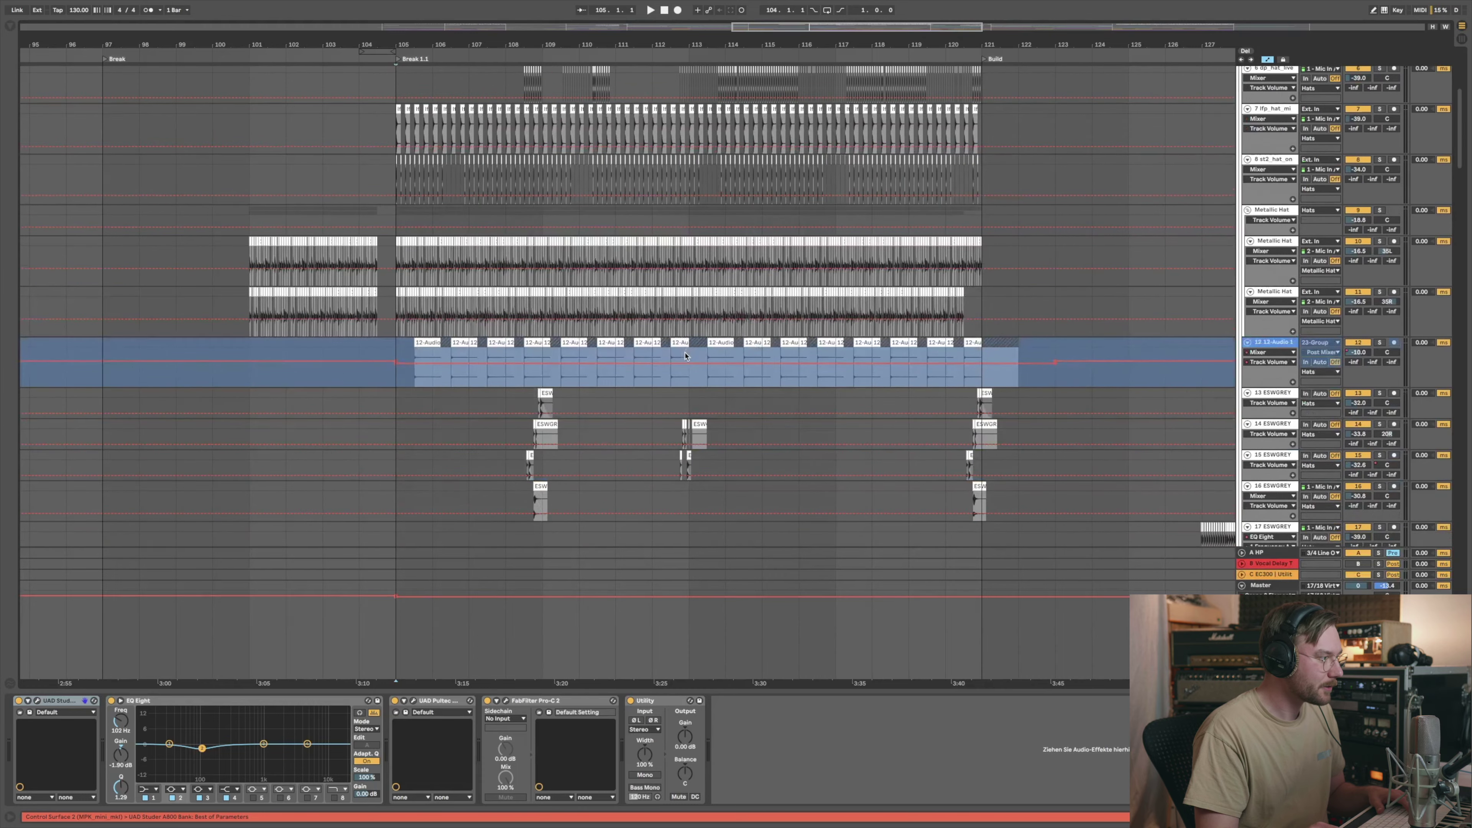
pyautogui.click(504, 280)
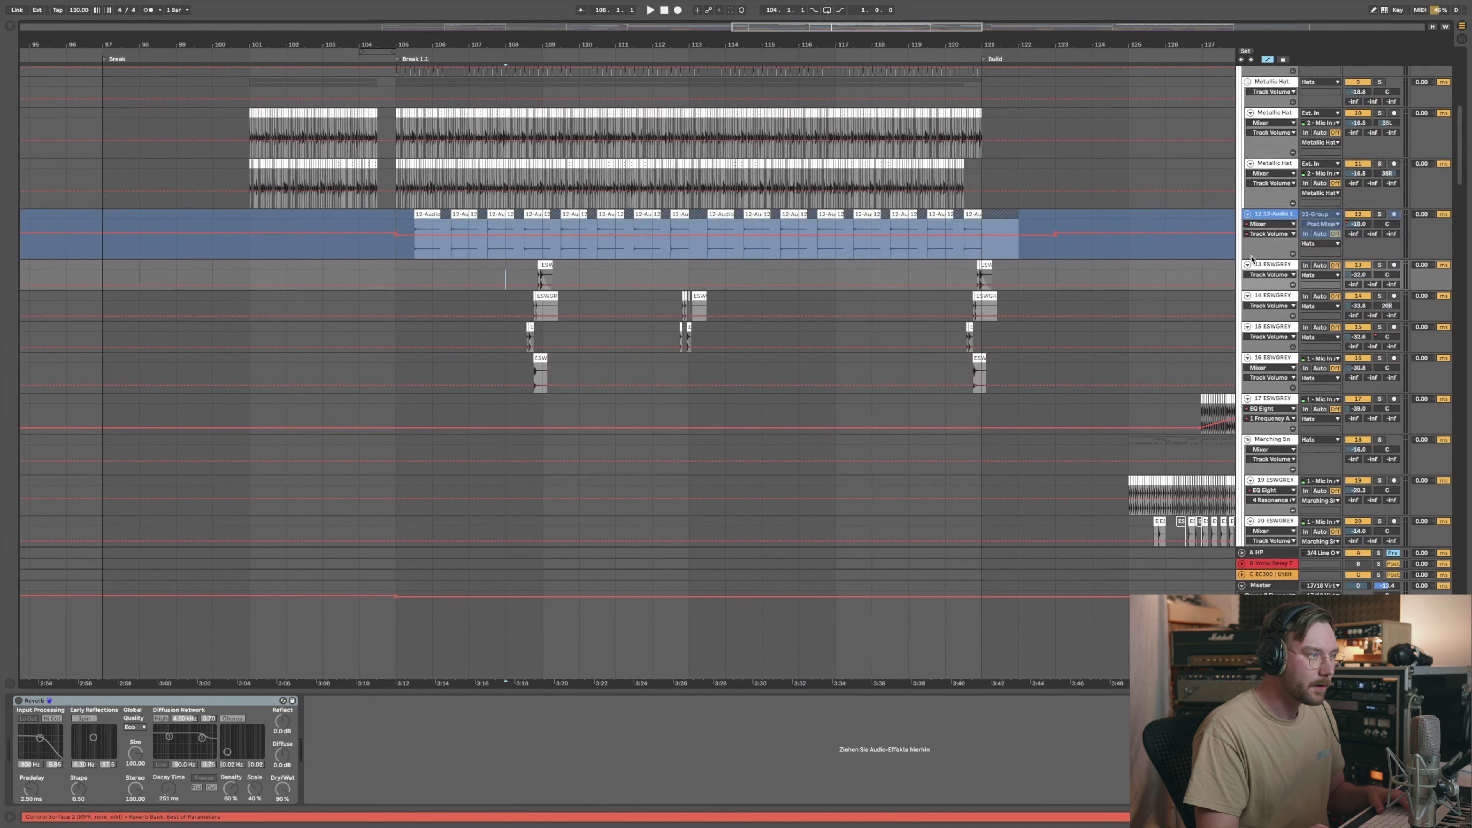
pyautogui.scroll(10, 1252, 258)
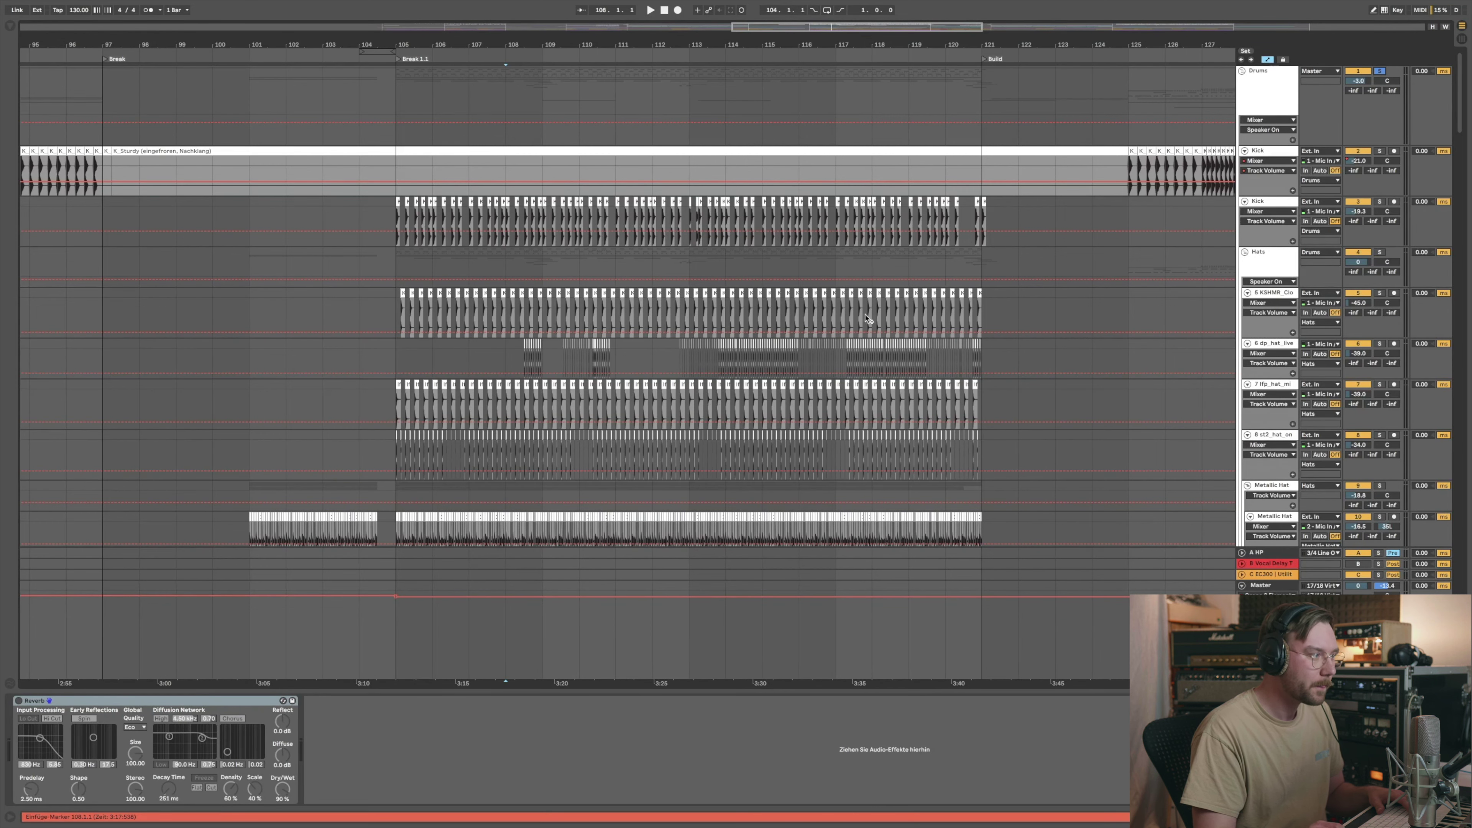
pyautogui.scroll(-9, 668, 393)
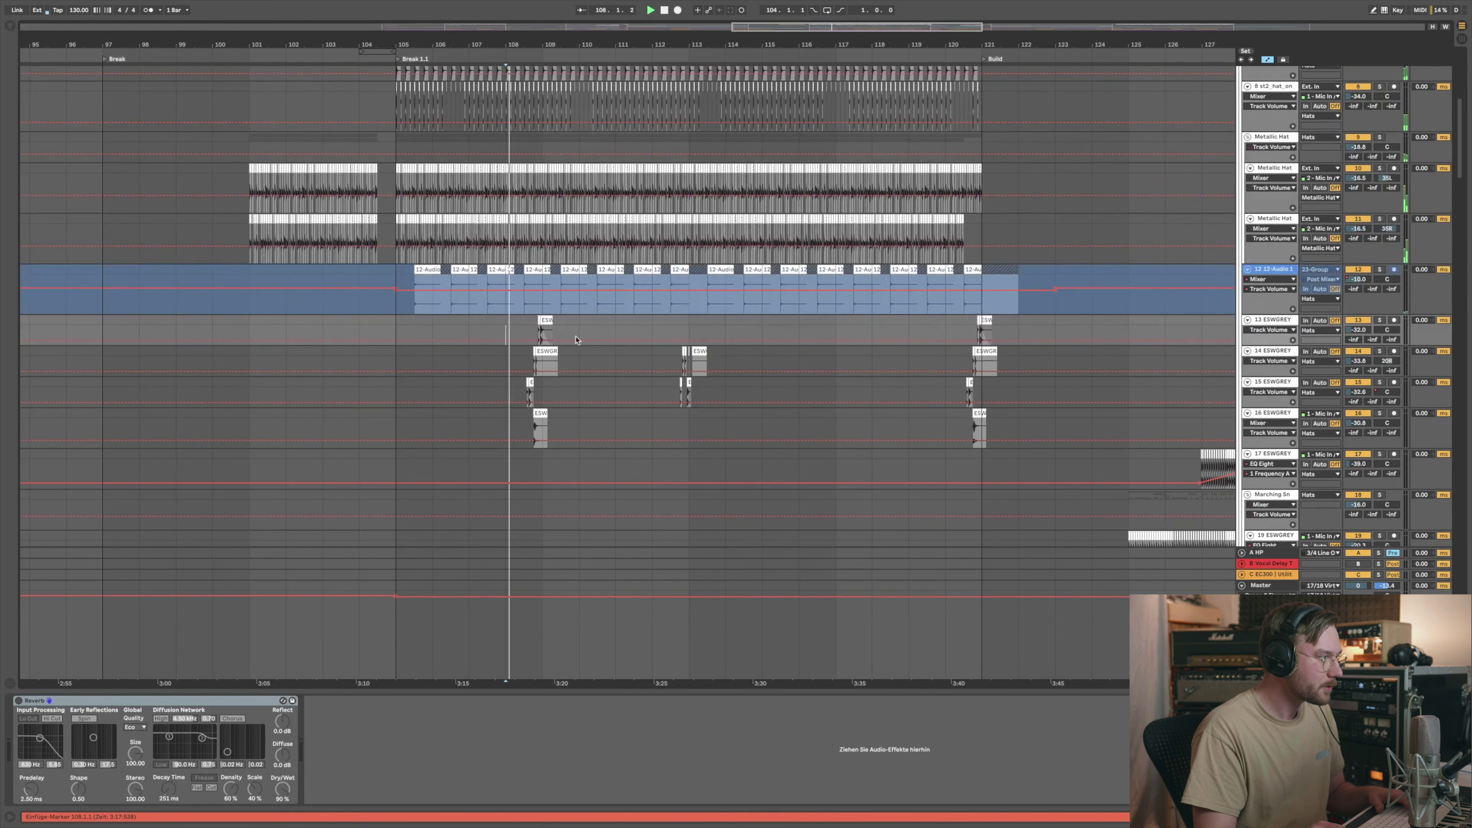
pyautogui.scroll(5, 577, 340)
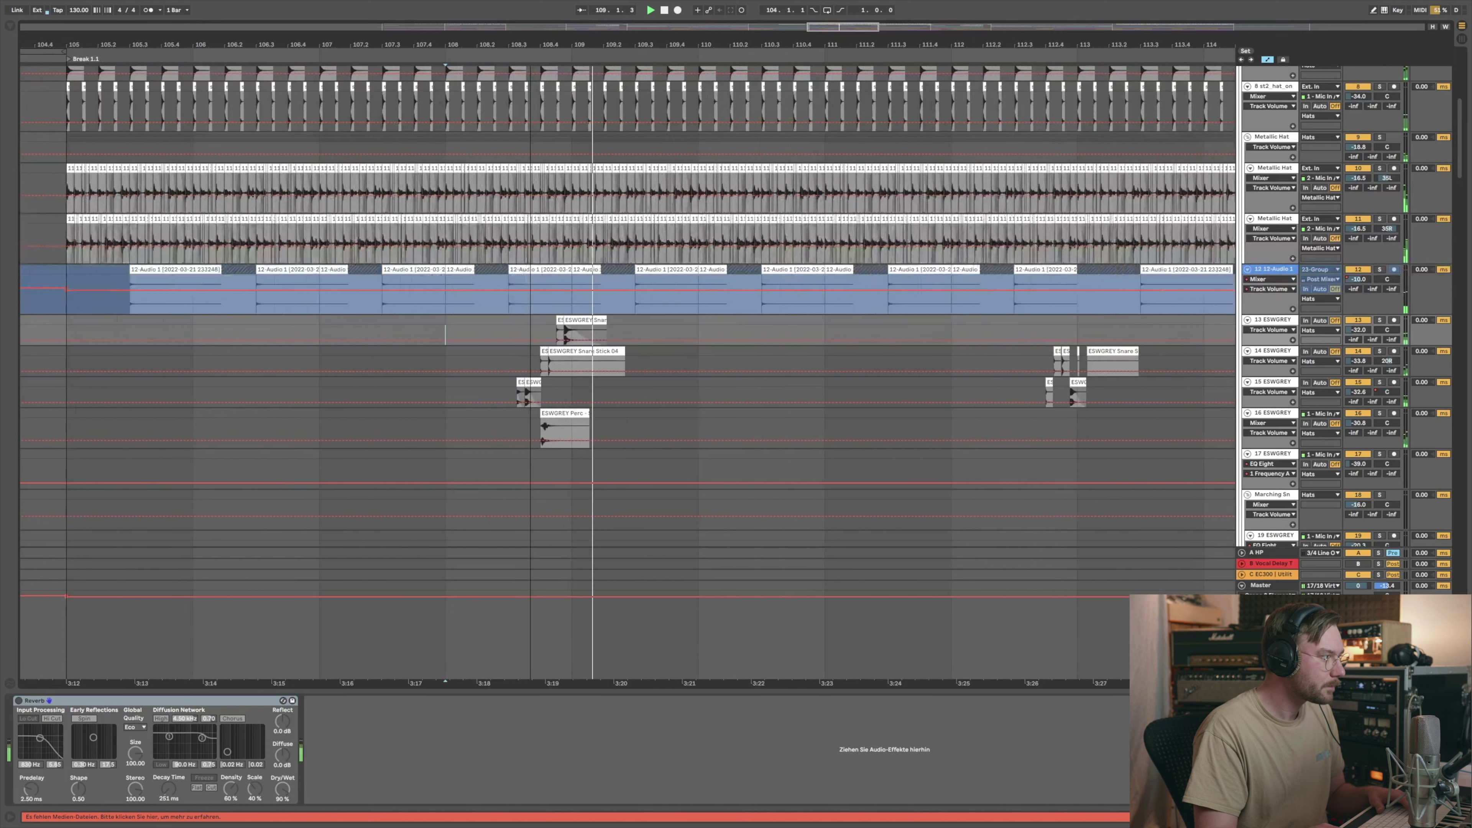
pyautogui.moveTo(1082, 41); pyautogui.dragTo(759, 44)
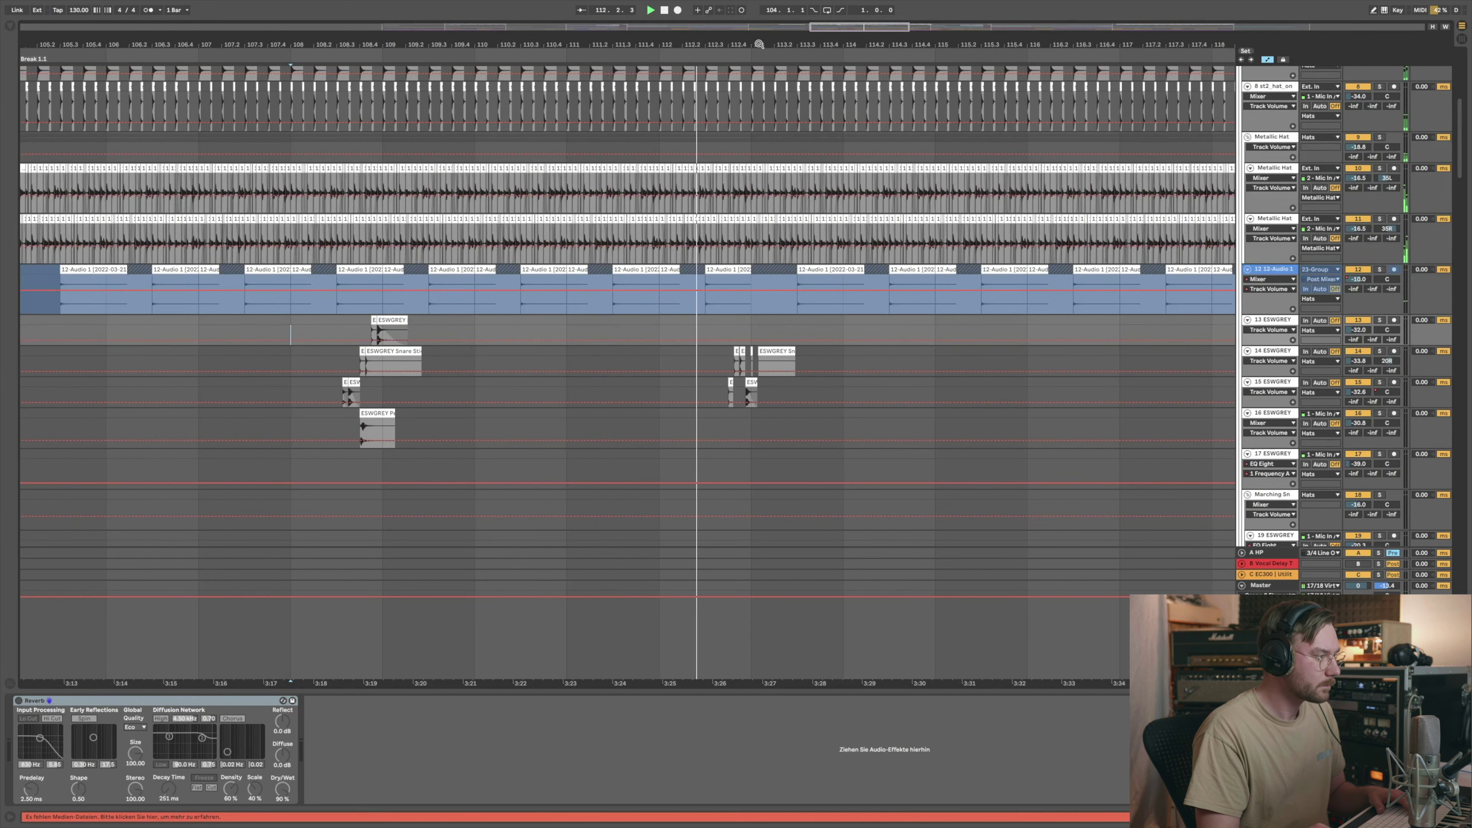
pyautogui.moveTo(759, 44); pyautogui.dragTo(763, 27)
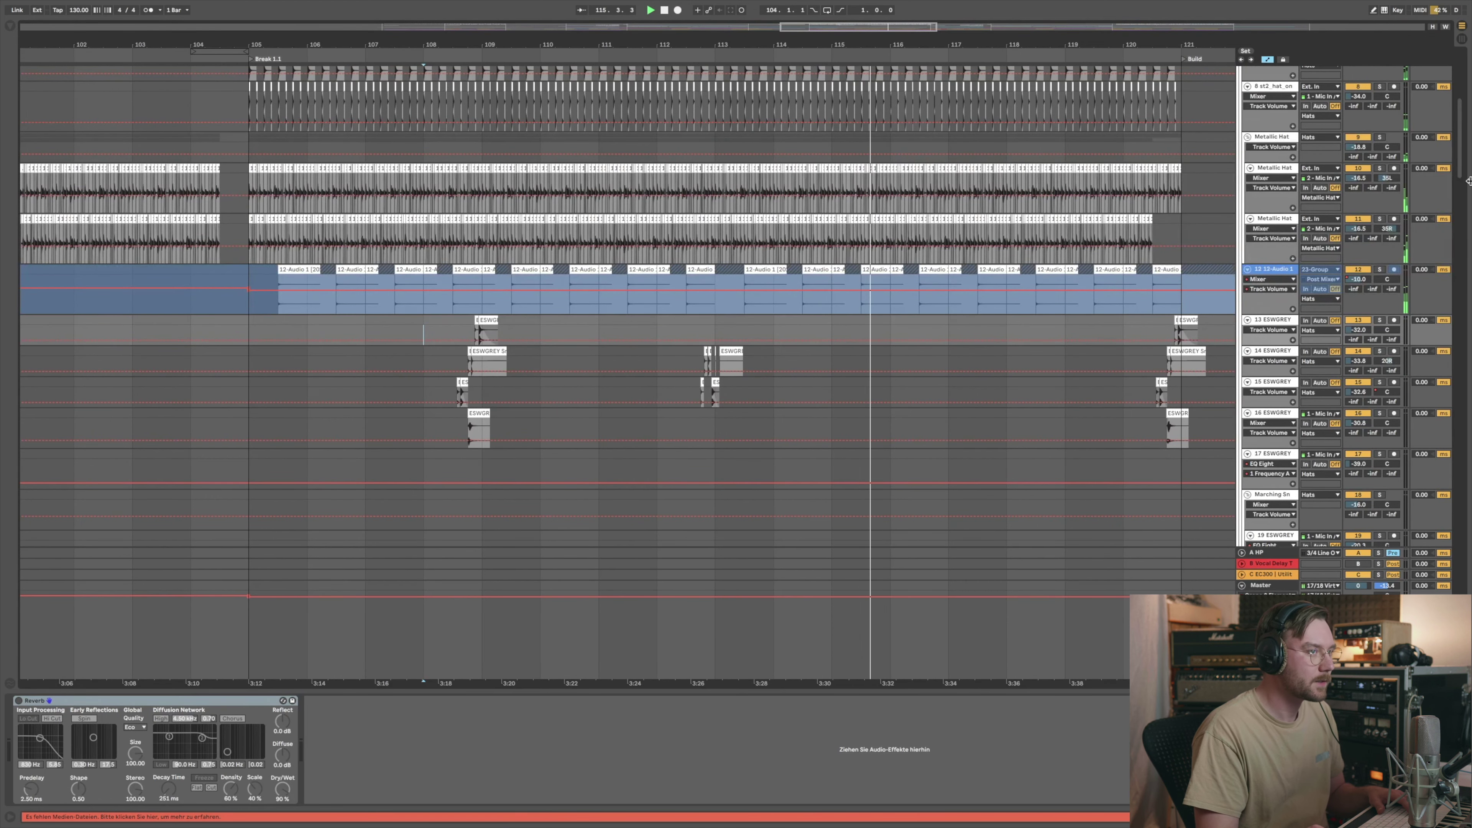
pyautogui.moveTo(1468, 181); pyautogui.dragTo(1468, 113)
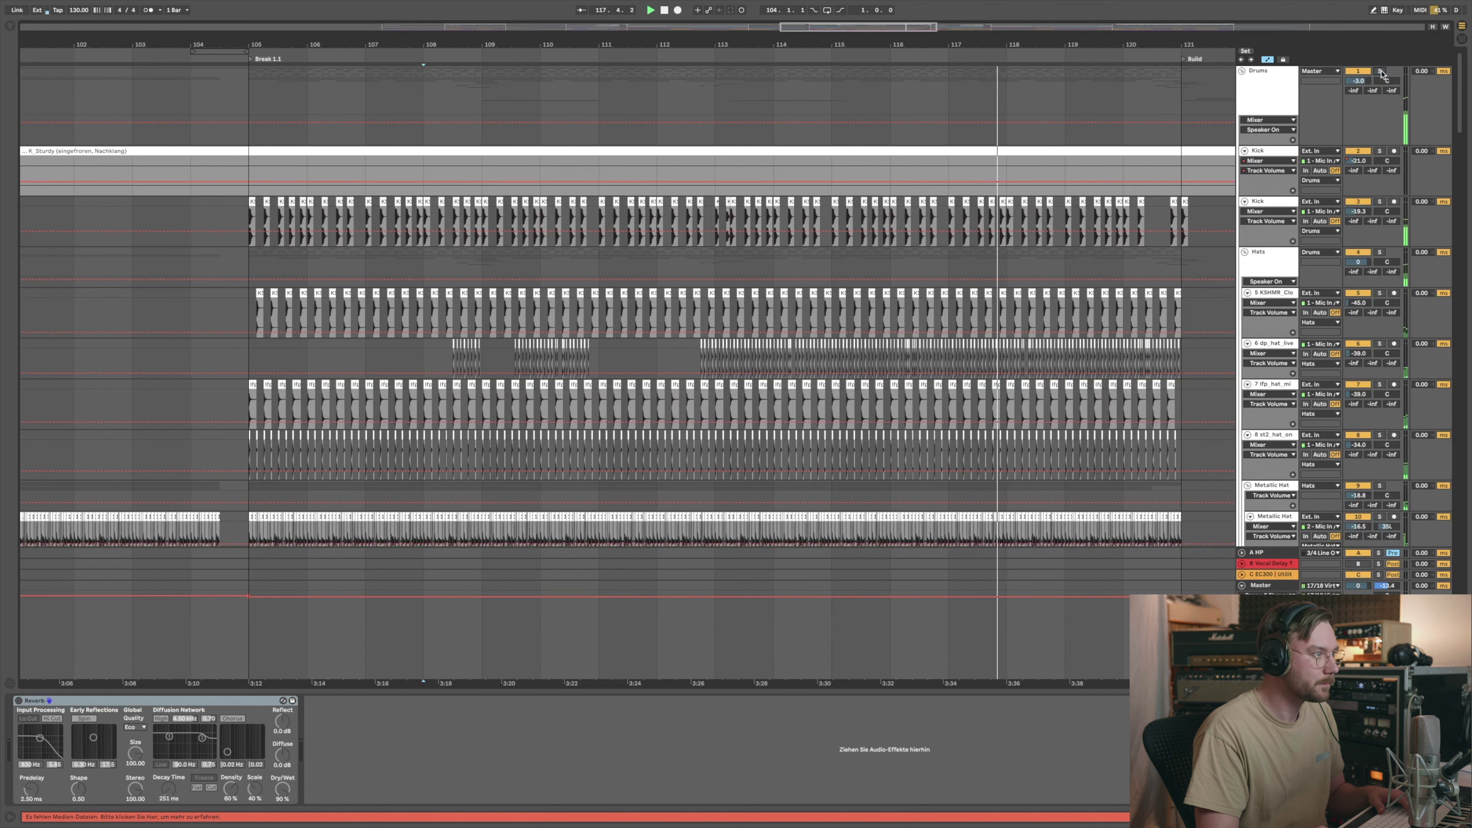
# Step: Play the arrangement with the Drums group unsoloed from Break 1.1, bar 105
pyautogui.press('-')
pyautogui.press('-')
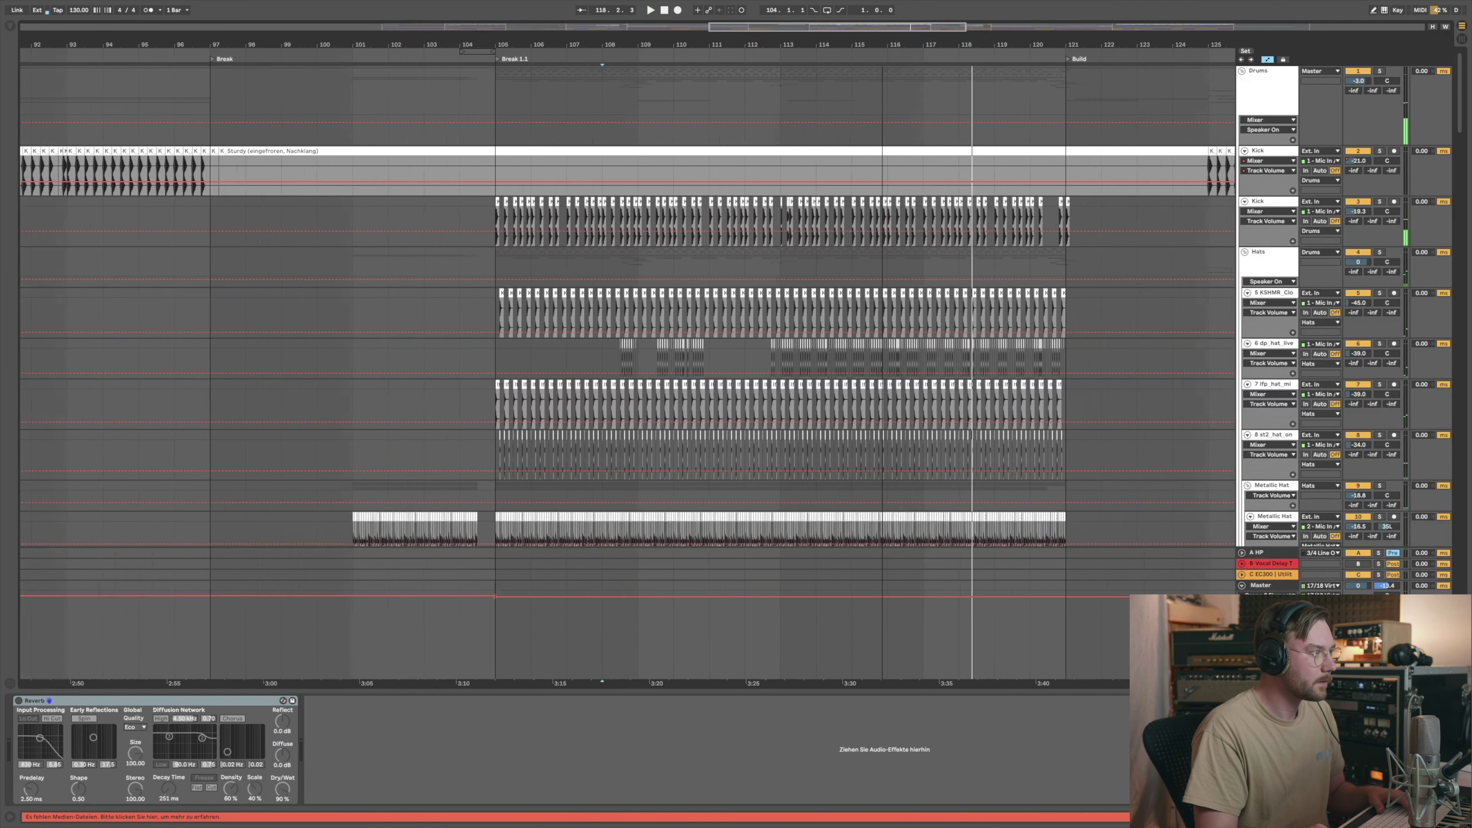
pyautogui.press('-')
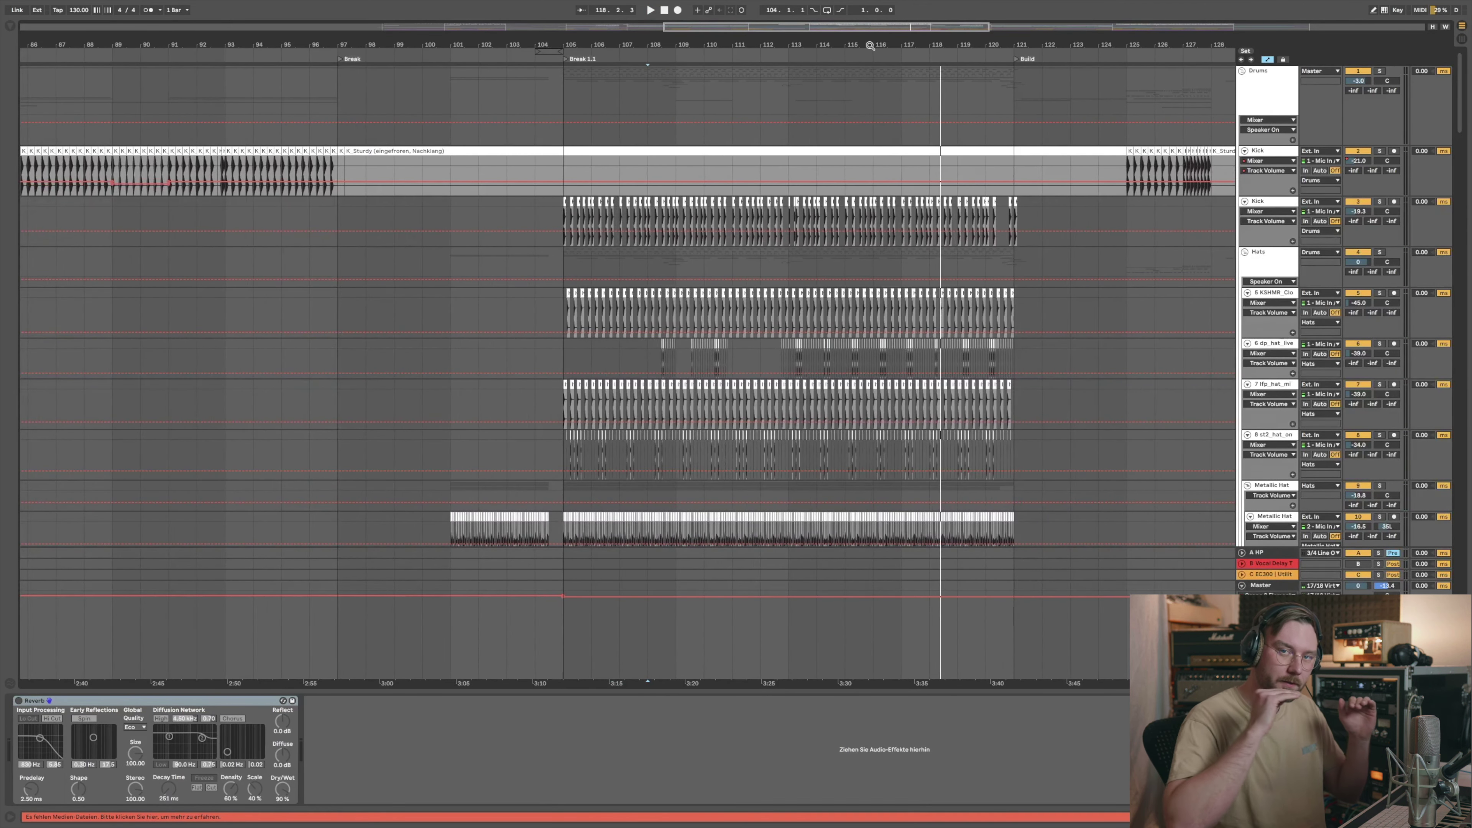
pyautogui.click(556, 266)
pyautogui.press('space')
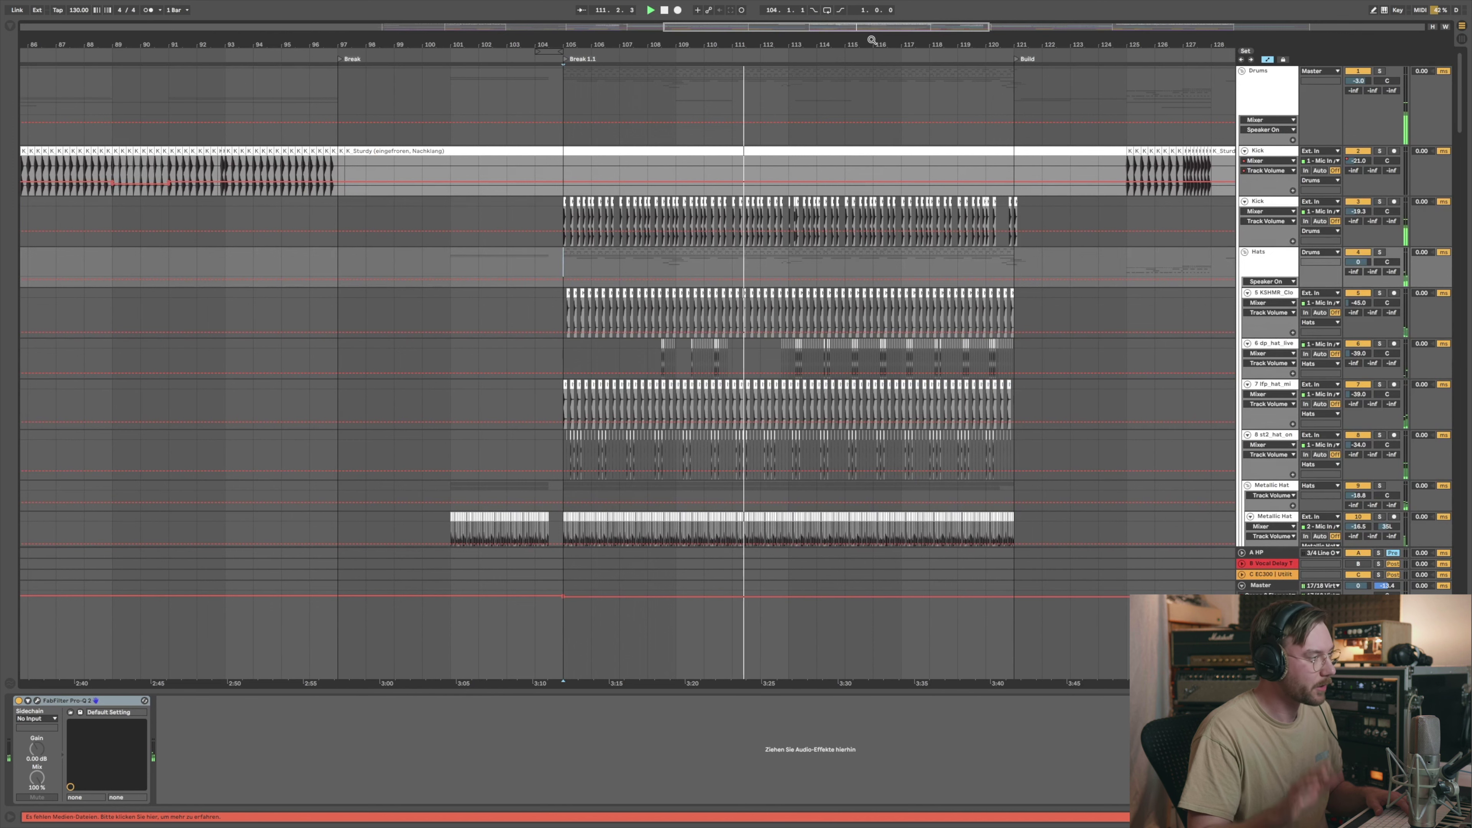
# Step: Follow the playback of Break 1.1 into the Build and examine the drum tracks in the wider arrangement
pyautogui.press('-')
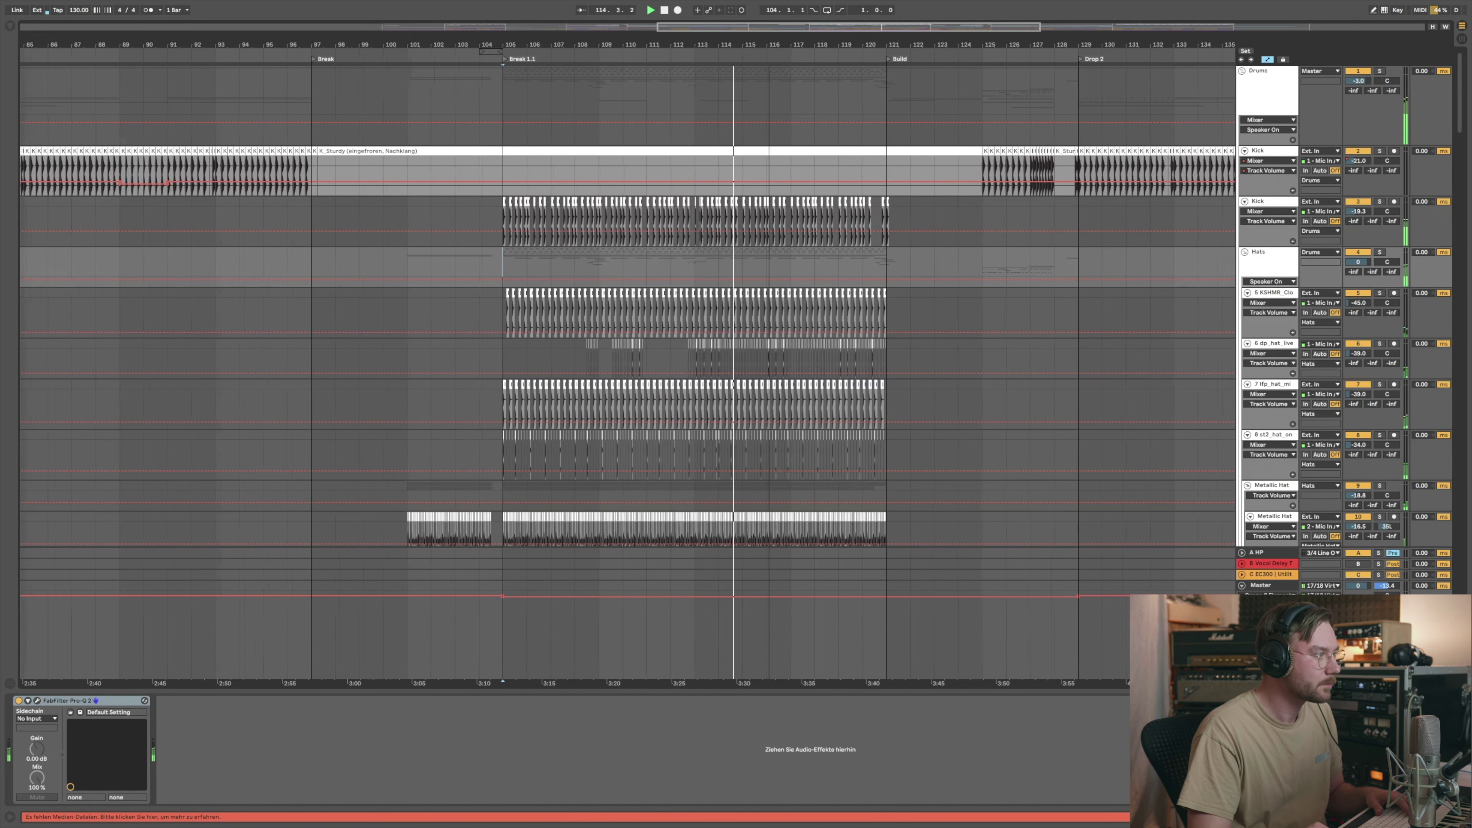
pyautogui.press('-')
pyautogui.press('-')
pyautogui.press('-')
pyautogui.press('-')
pyautogui.press('-')
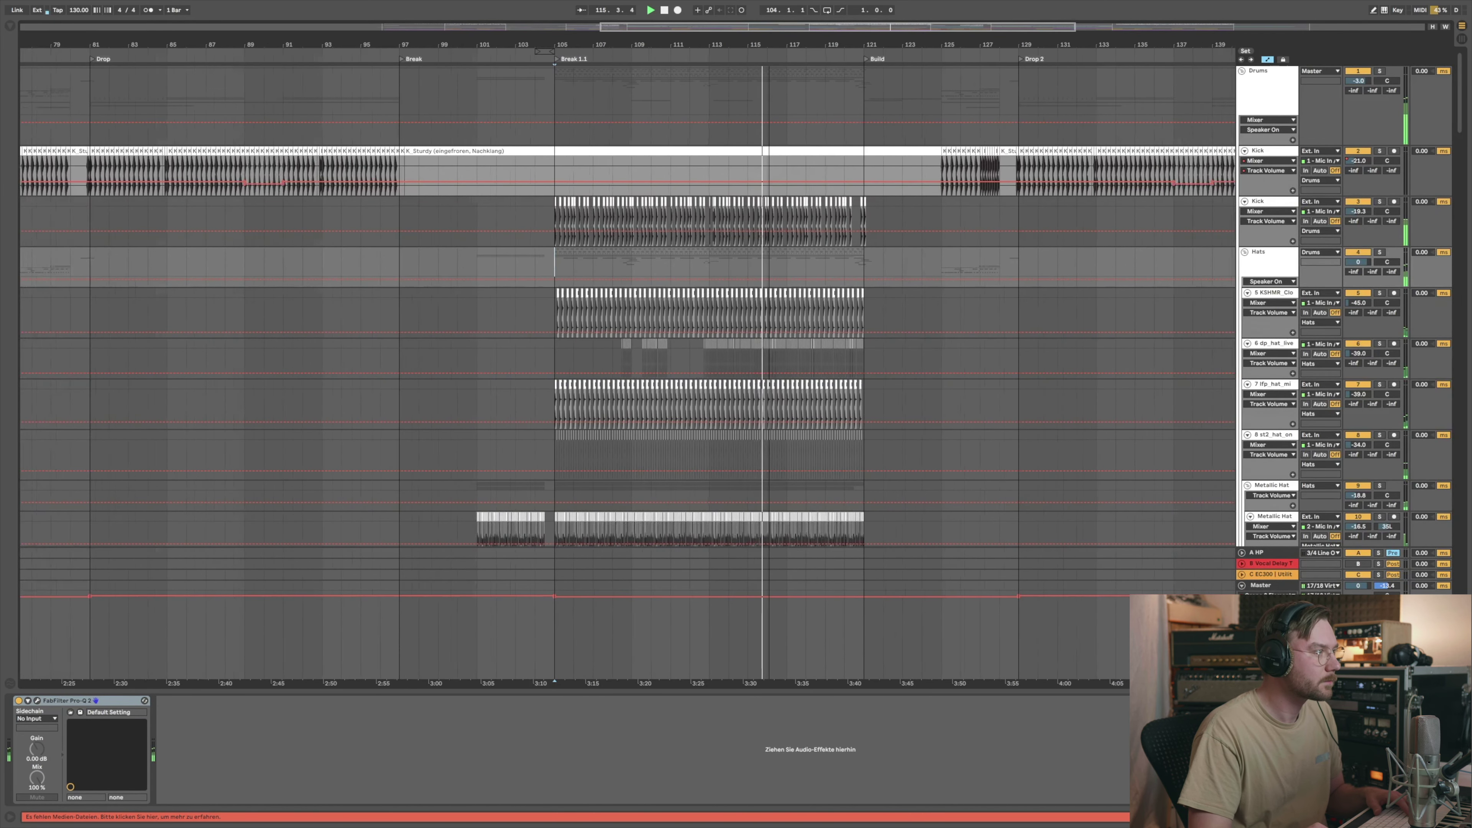
pyautogui.press('-')
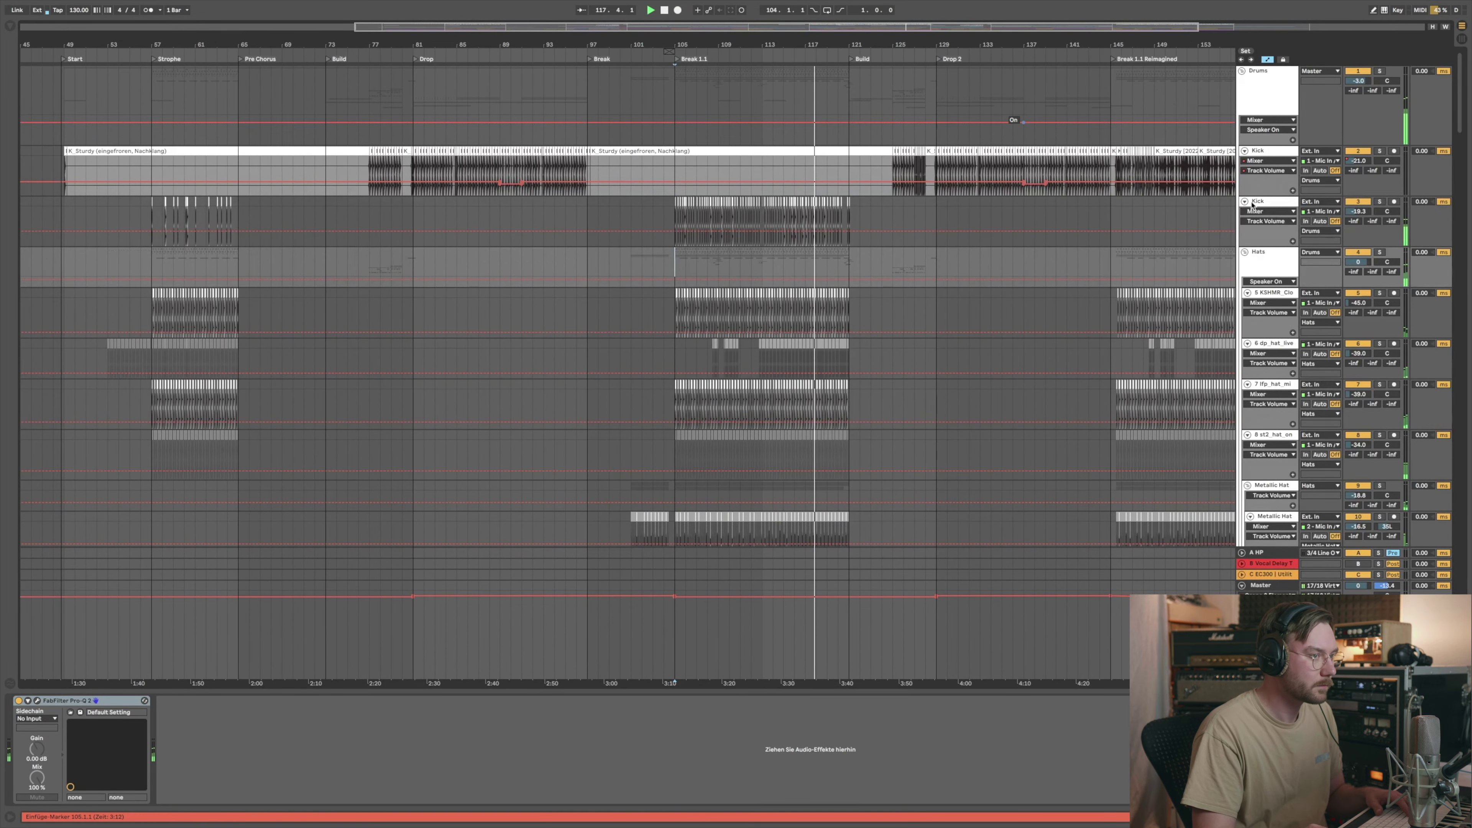
pyautogui.moveTo(1462, 122)
pyautogui.mouseDown()
pyautogui.moveTo(1457, 463)
pyautogui.moveTo(1446, 139)
pyautogui.mouseUp()
pyautogui.scroll(15, 1446, 139)
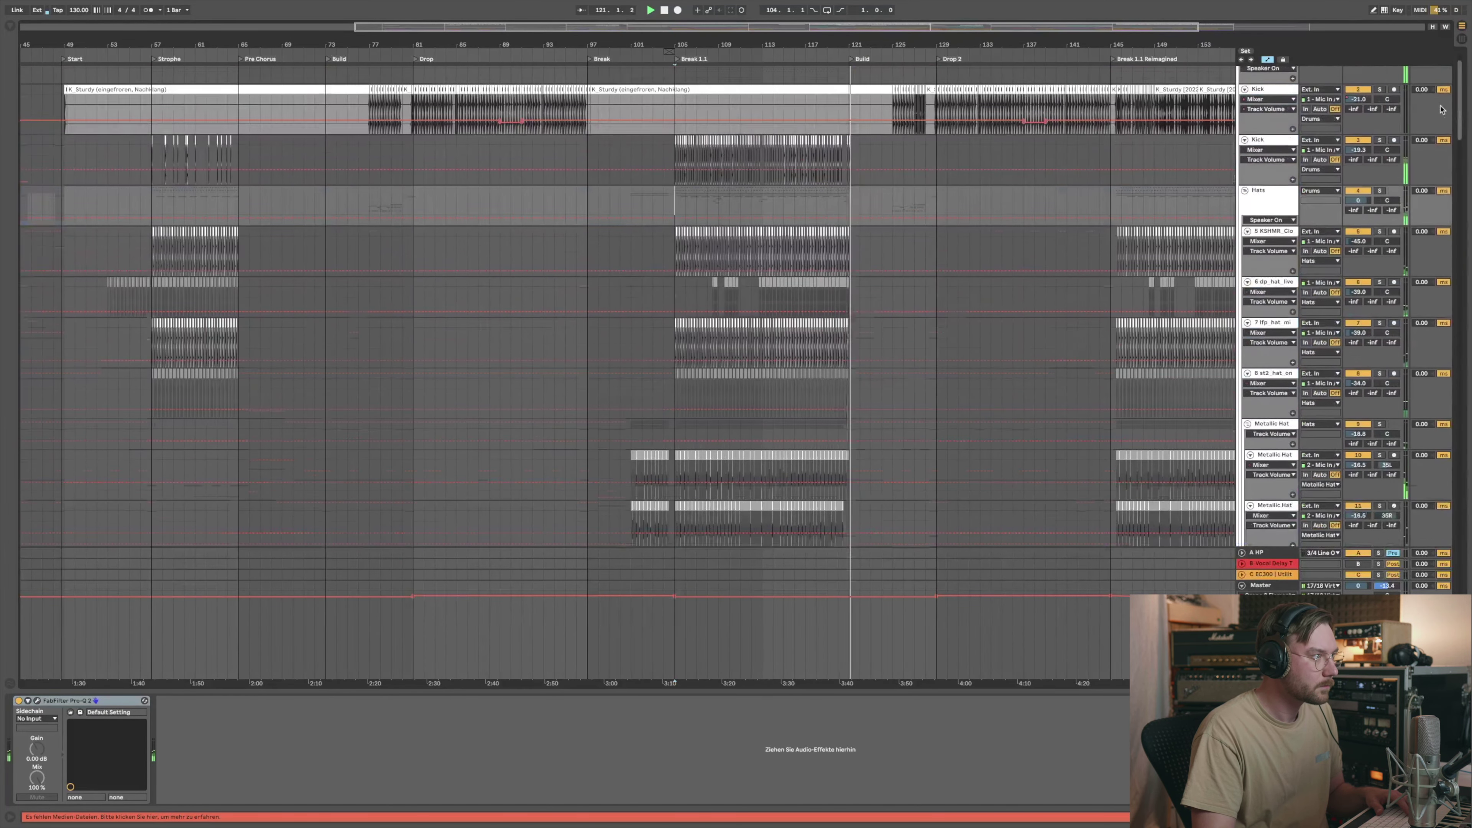
pyautogui.scroll(-5, 799, 122)
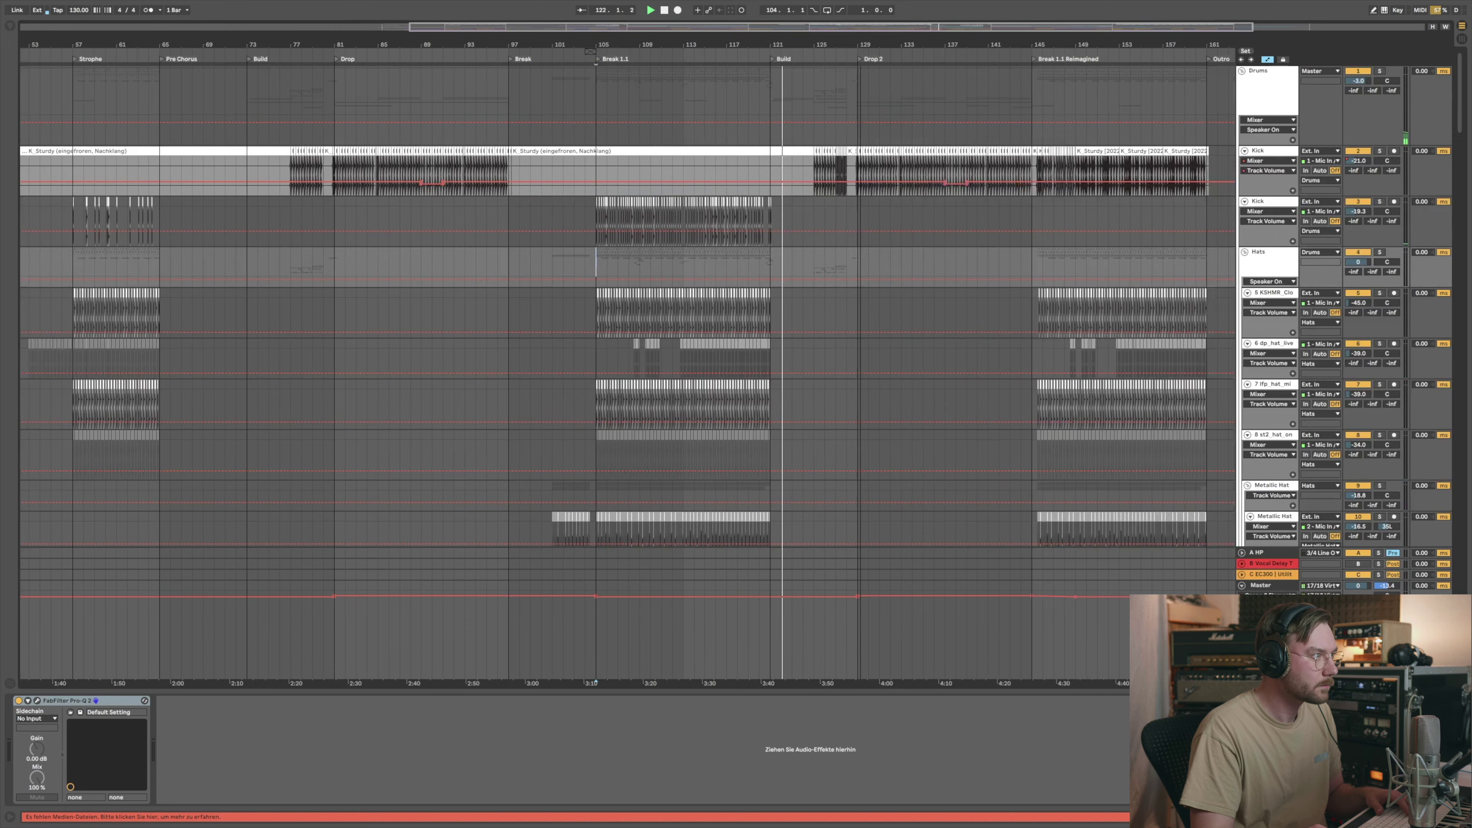
# Step: Play the arrangement from the Build at bar 121 into Drop 2 with the Drums group's devices in view
pyautogui.click(797, 106)
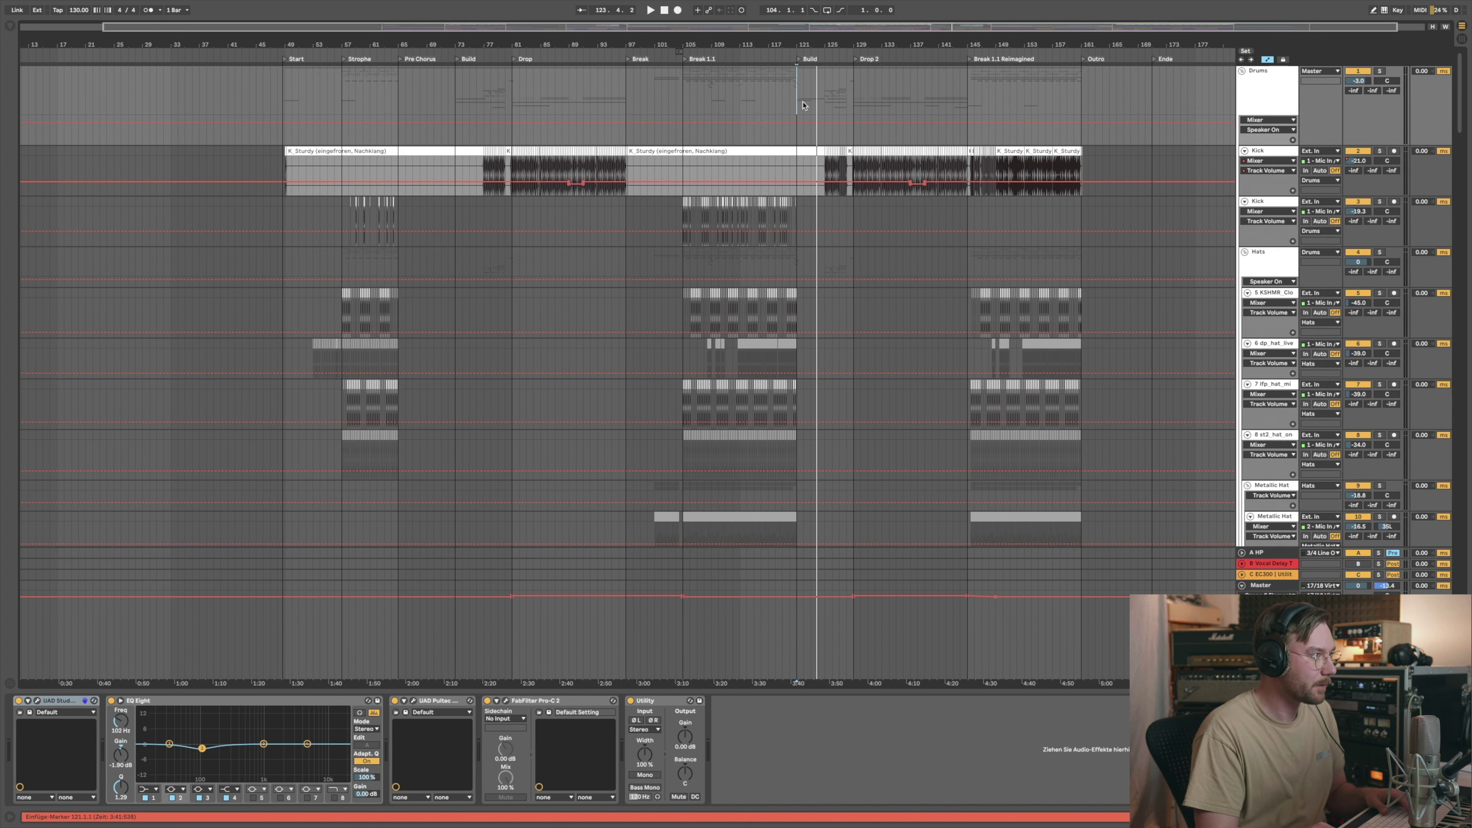
pyautogui.press('space')
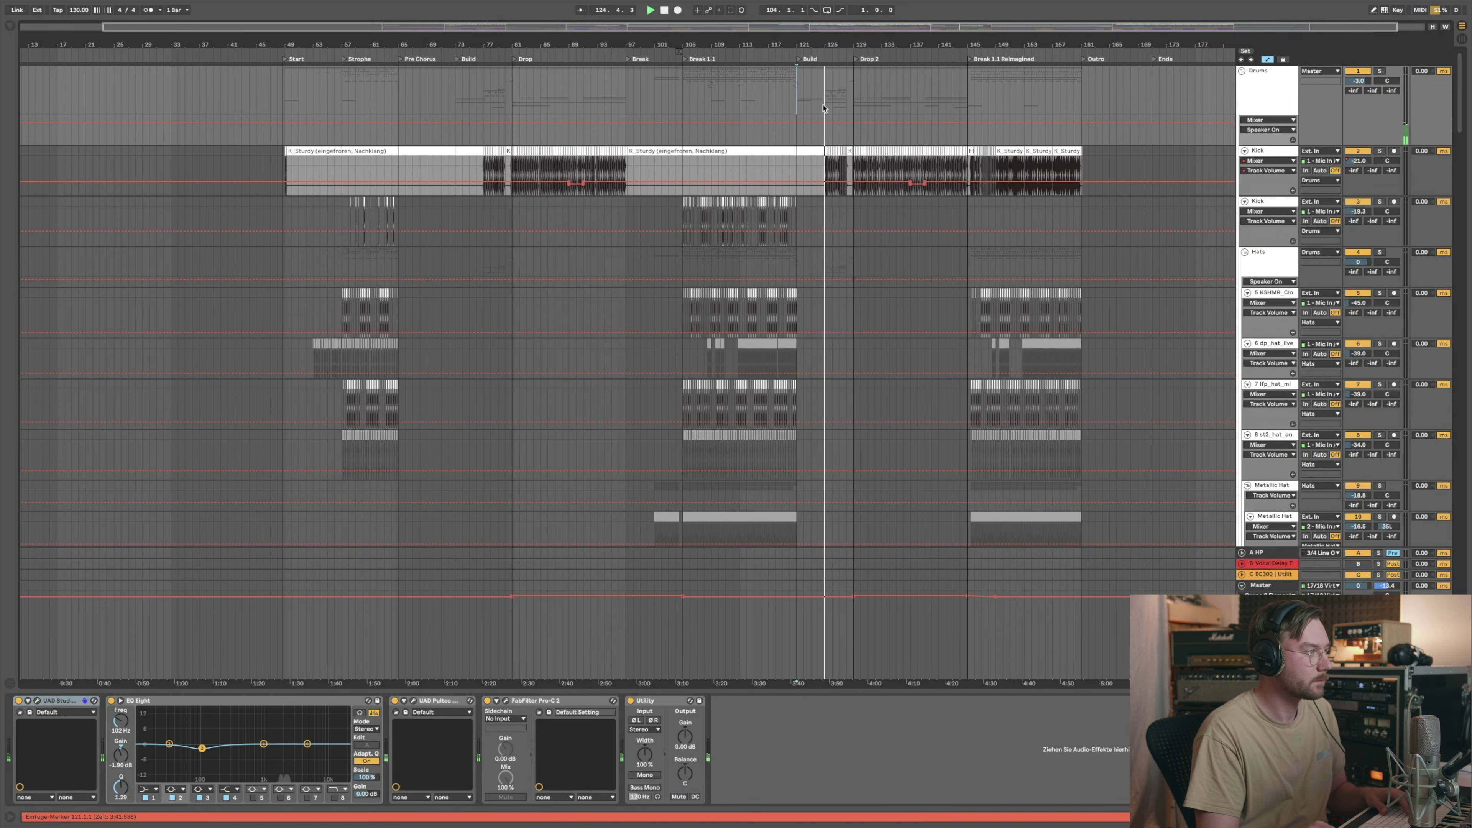
pyautogui.scroll(5, 846, 48)
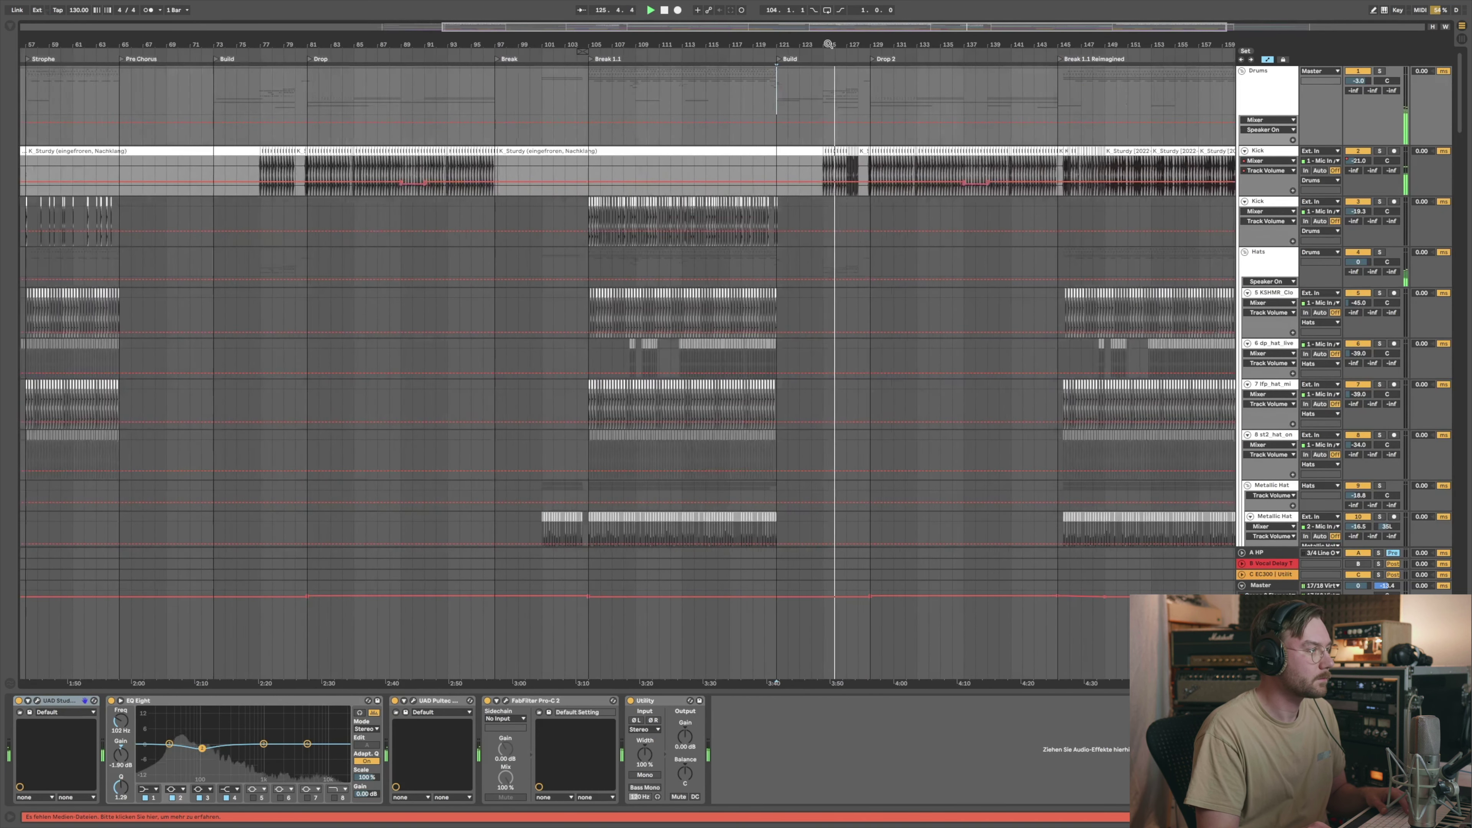
pyautogui.scroll(3, 867, 48)
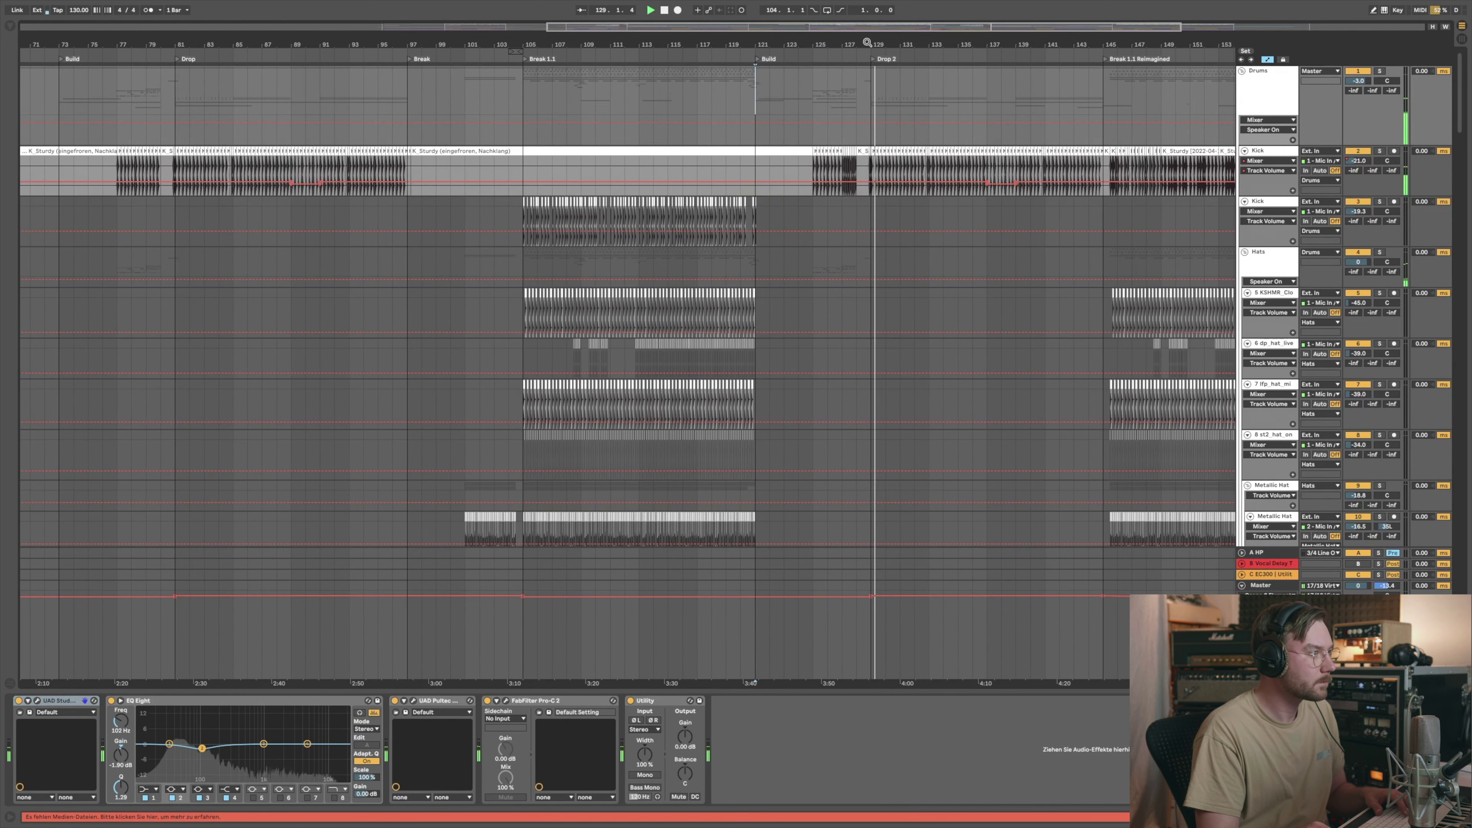
pyautogui.hscroll(5, 867, 42)
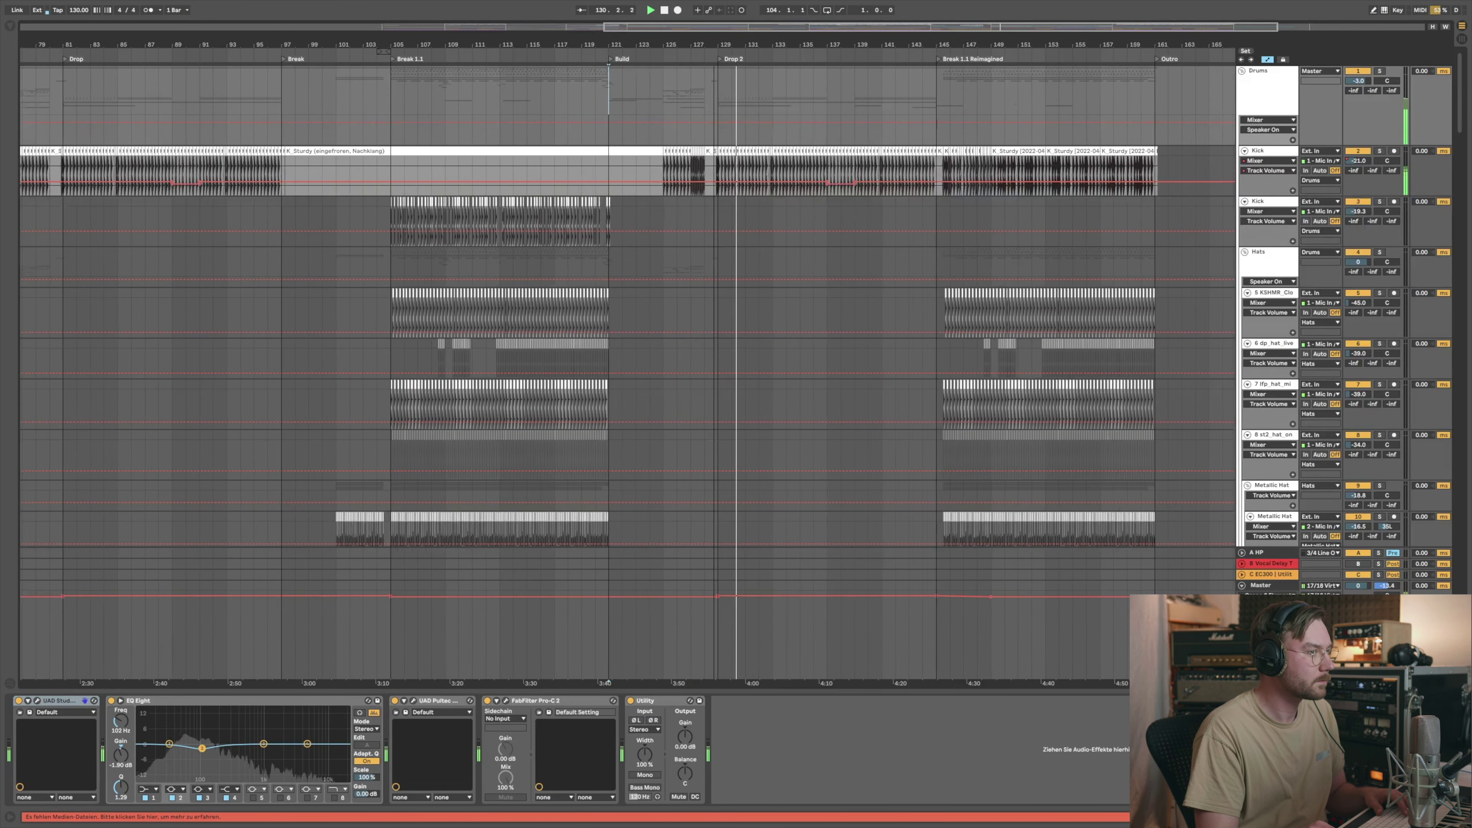
# Step: Follow the playback through Drop 2 and survey the drum tracks from the rise effects back up to the hats
pyautogui.moveTo(1463, 129); pyautogui.dragTo(1434, 262)
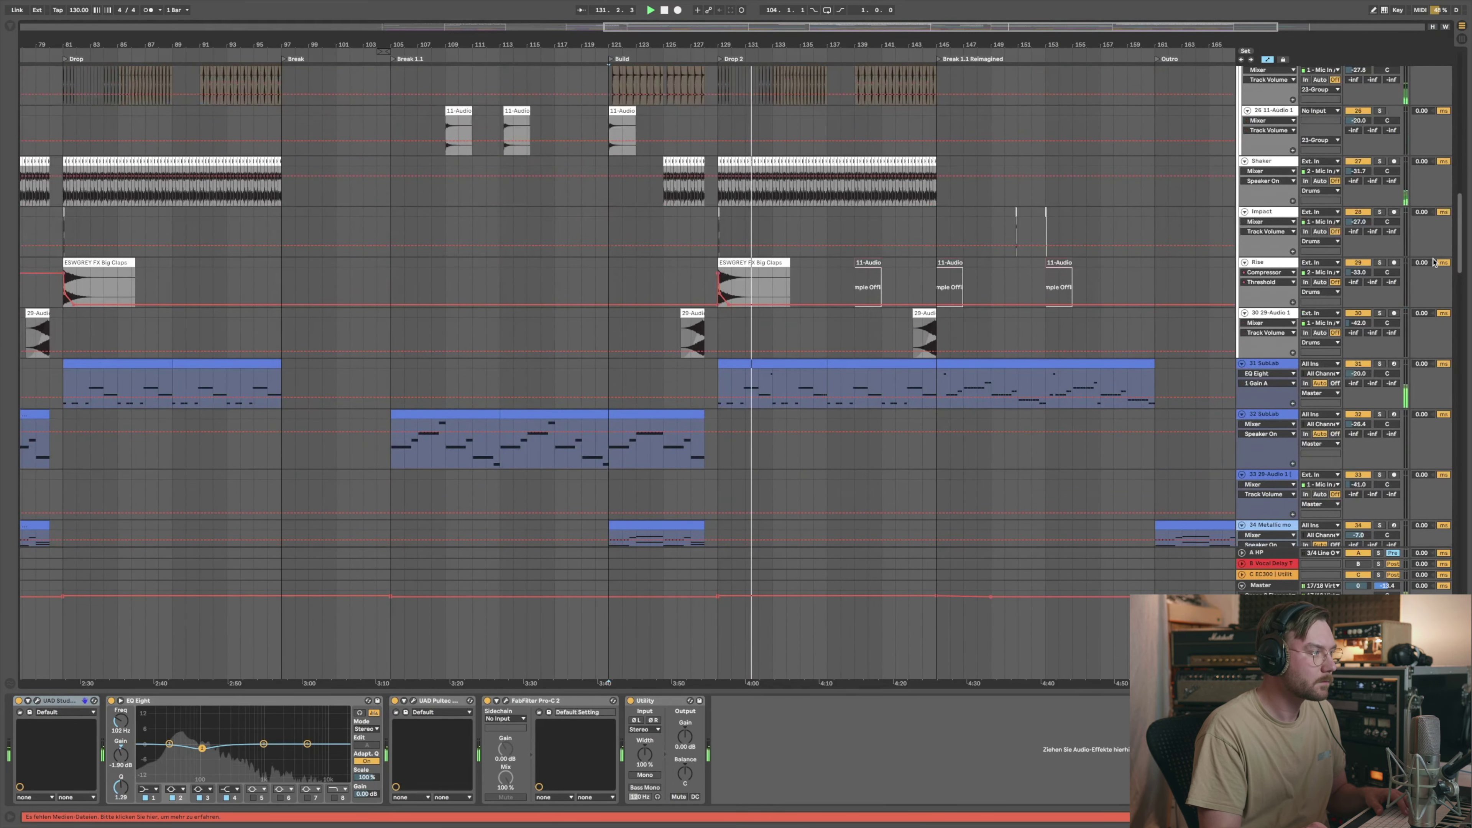
pyautogui.scroll(10, 1434, 238)
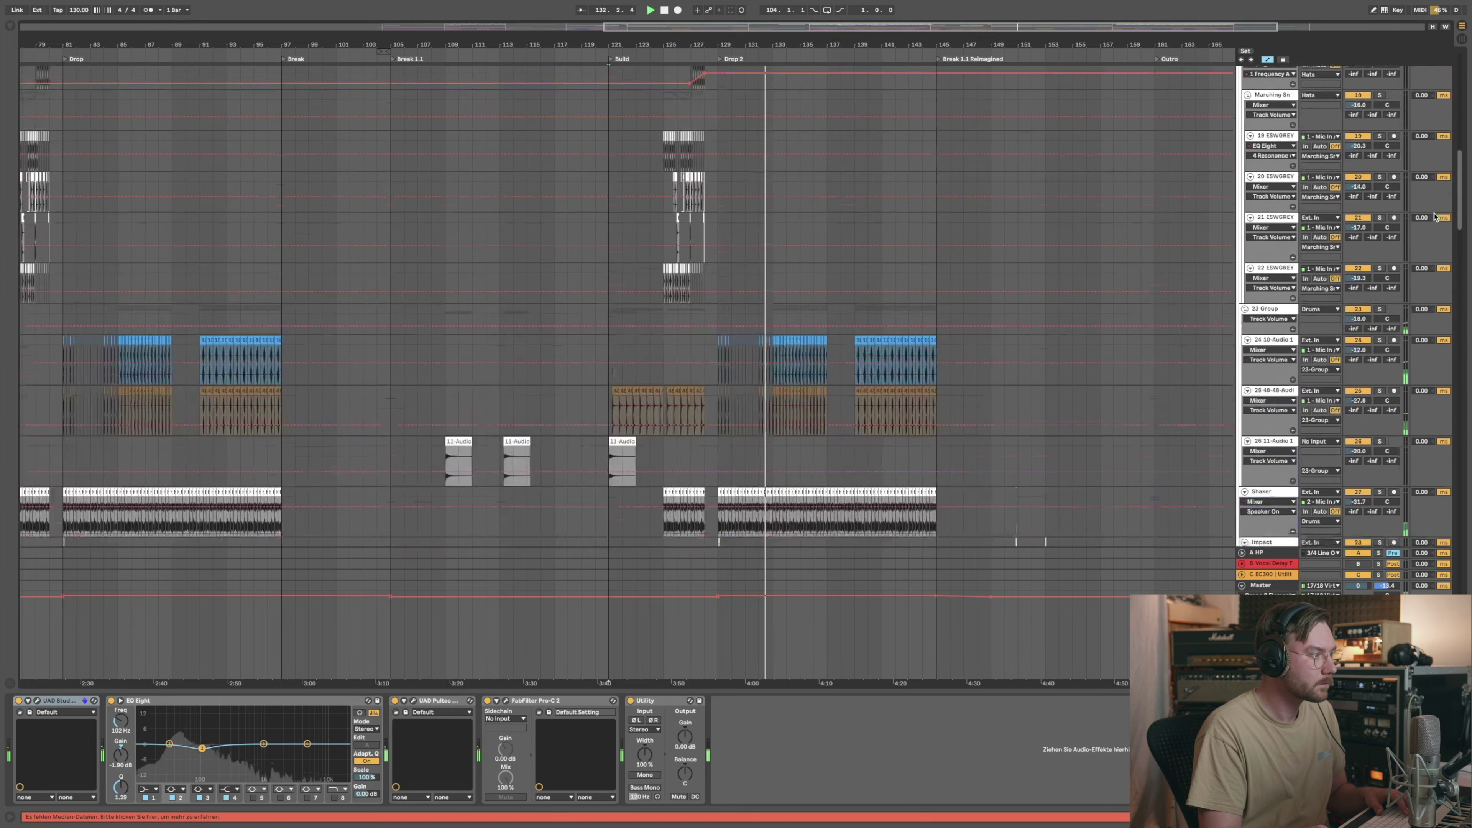
pyautogui.scroll(10, 1064, 137)
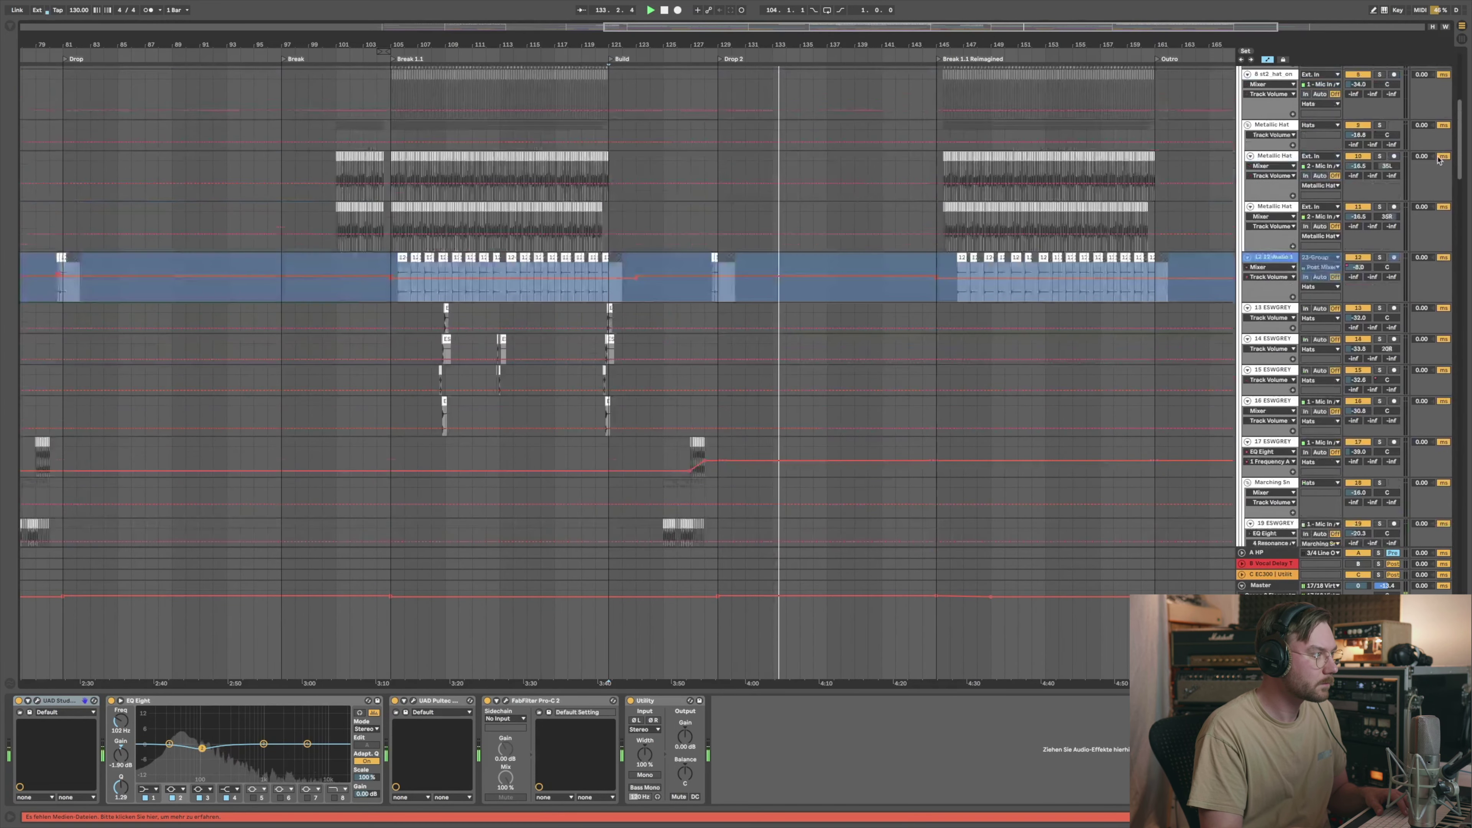
pyautogui.hscroll(-10, 1064, 137)
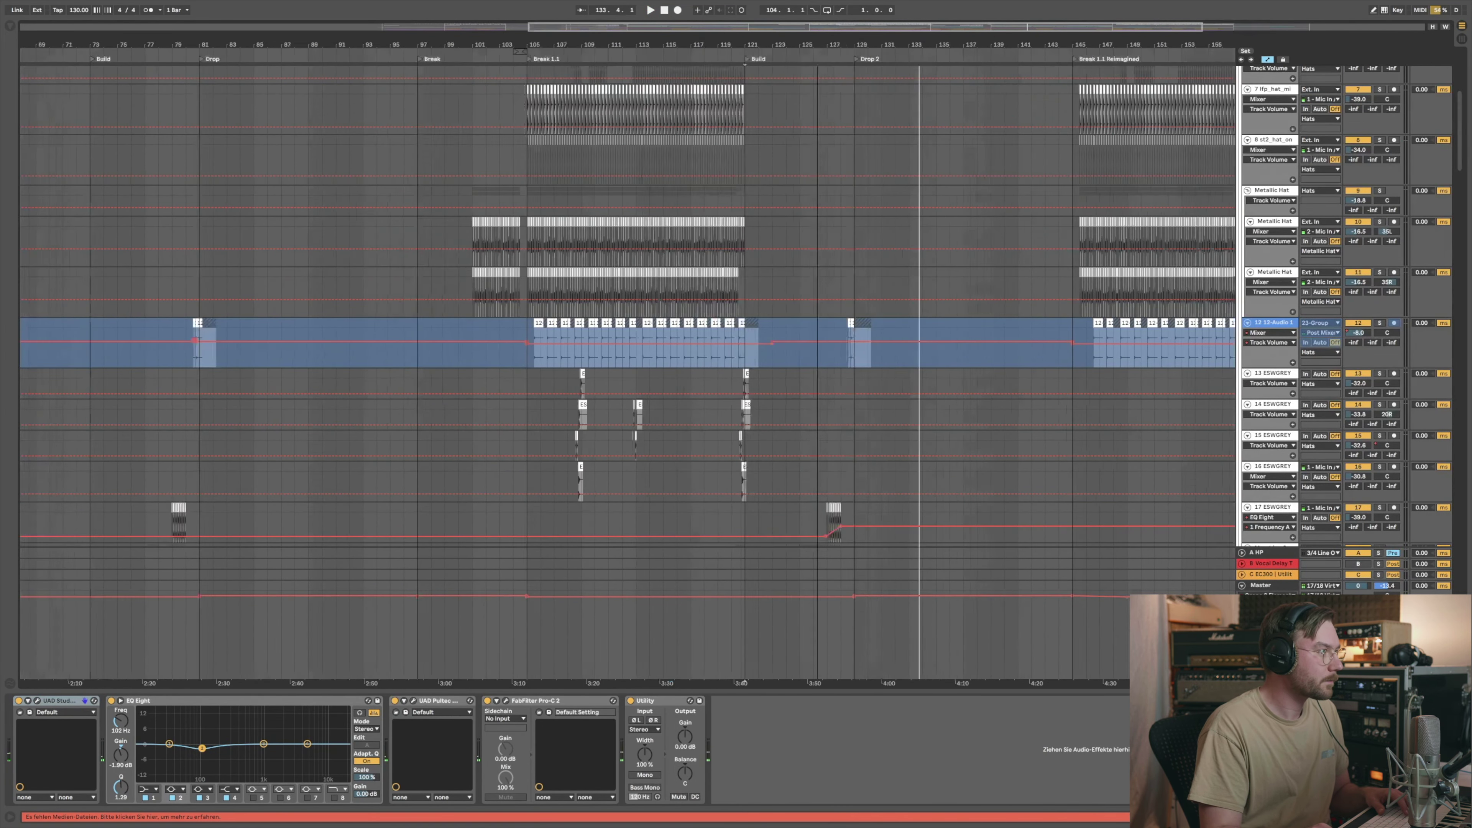
pyautogui.scroll(-10, 934, 348)
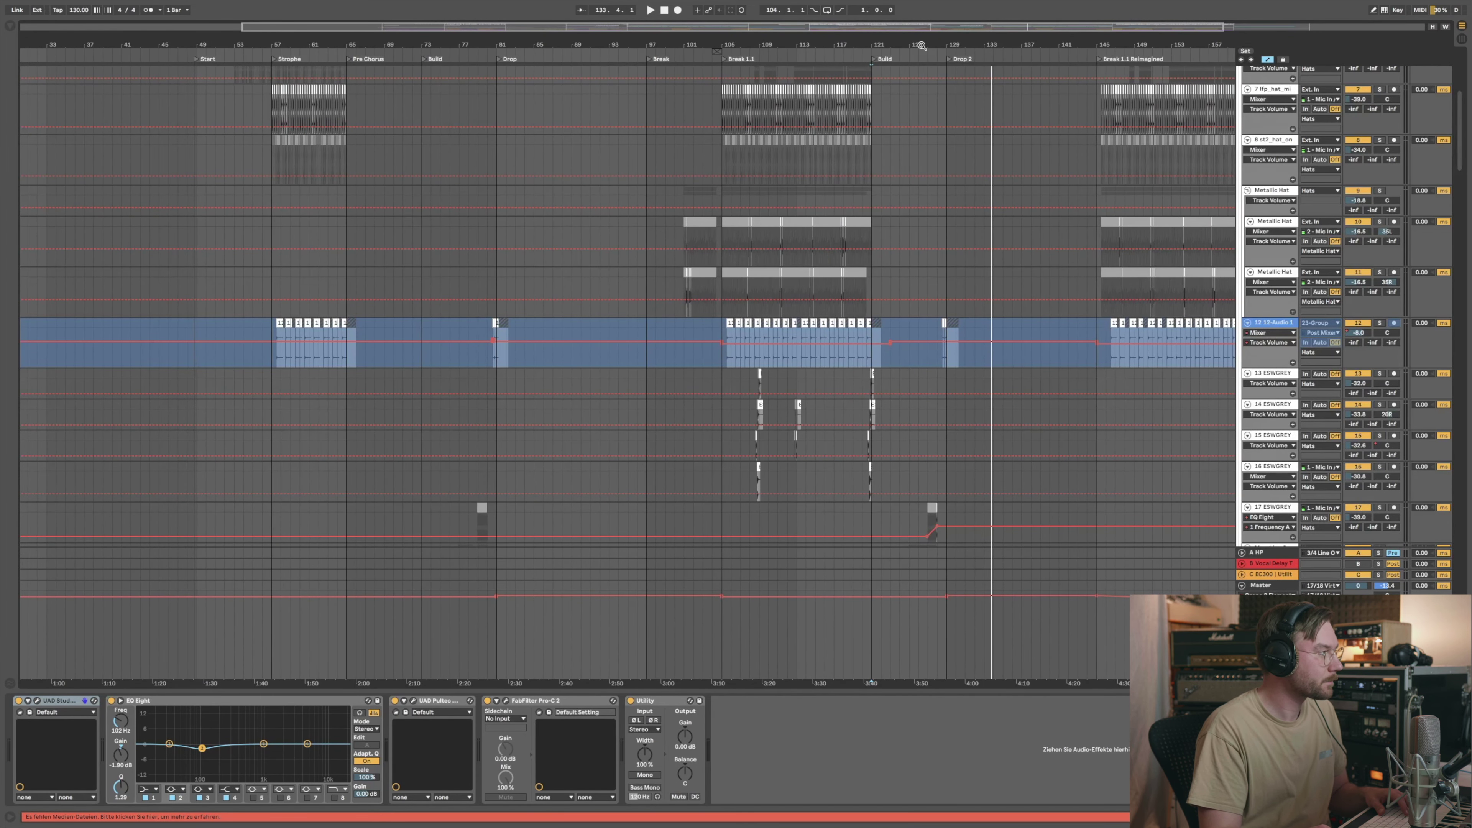
# Step: Audition the arrangement from the Pre Chorus at bar 65 and from the Strophe at bar 57 with the hat tracks in view
pyautogui.click(347, 144)
pyautogui.press('space')
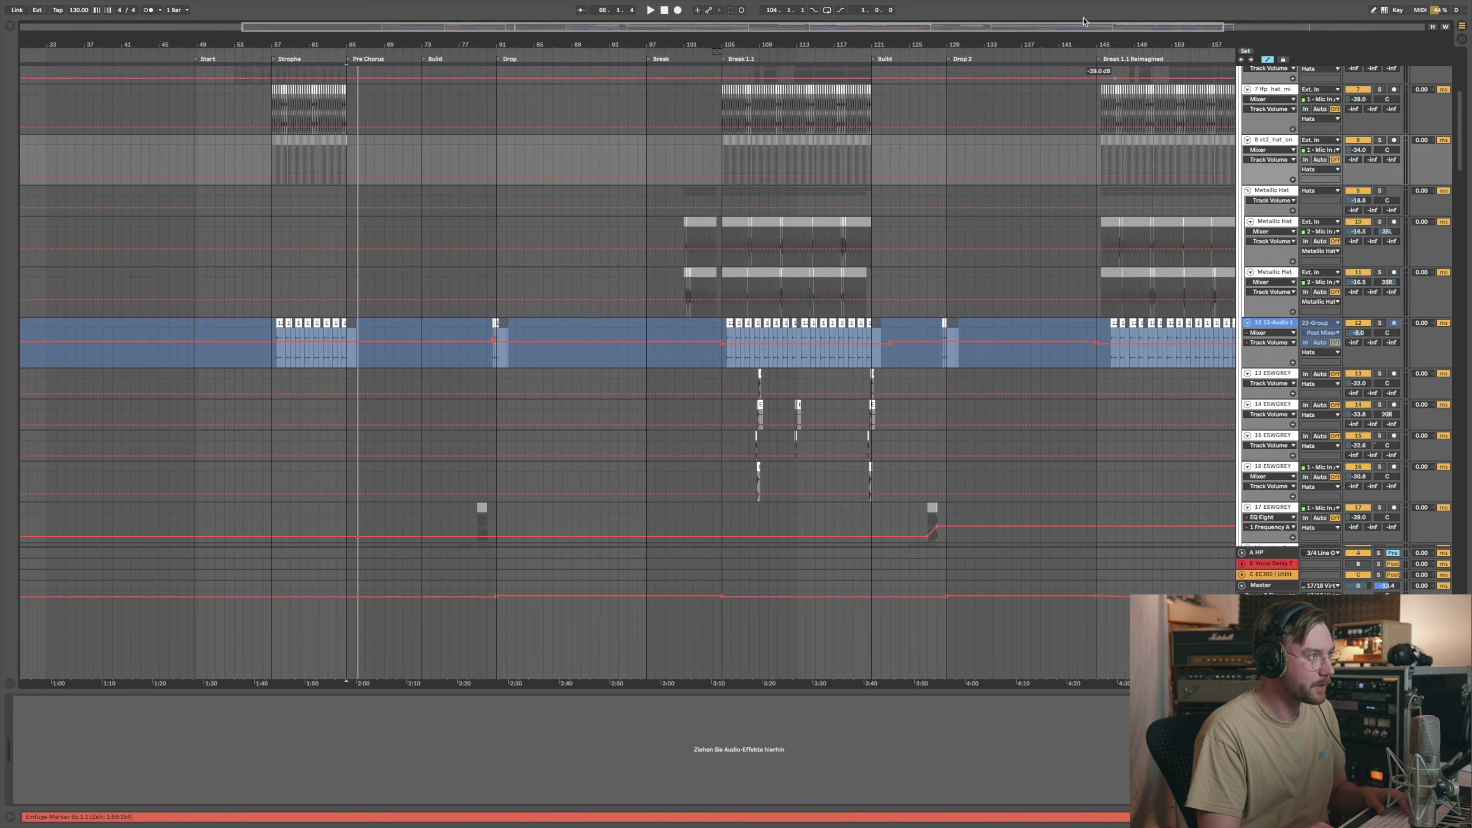
pyautogui.moveTo(1081, 45); pyautogui.dragTo(953, 44)
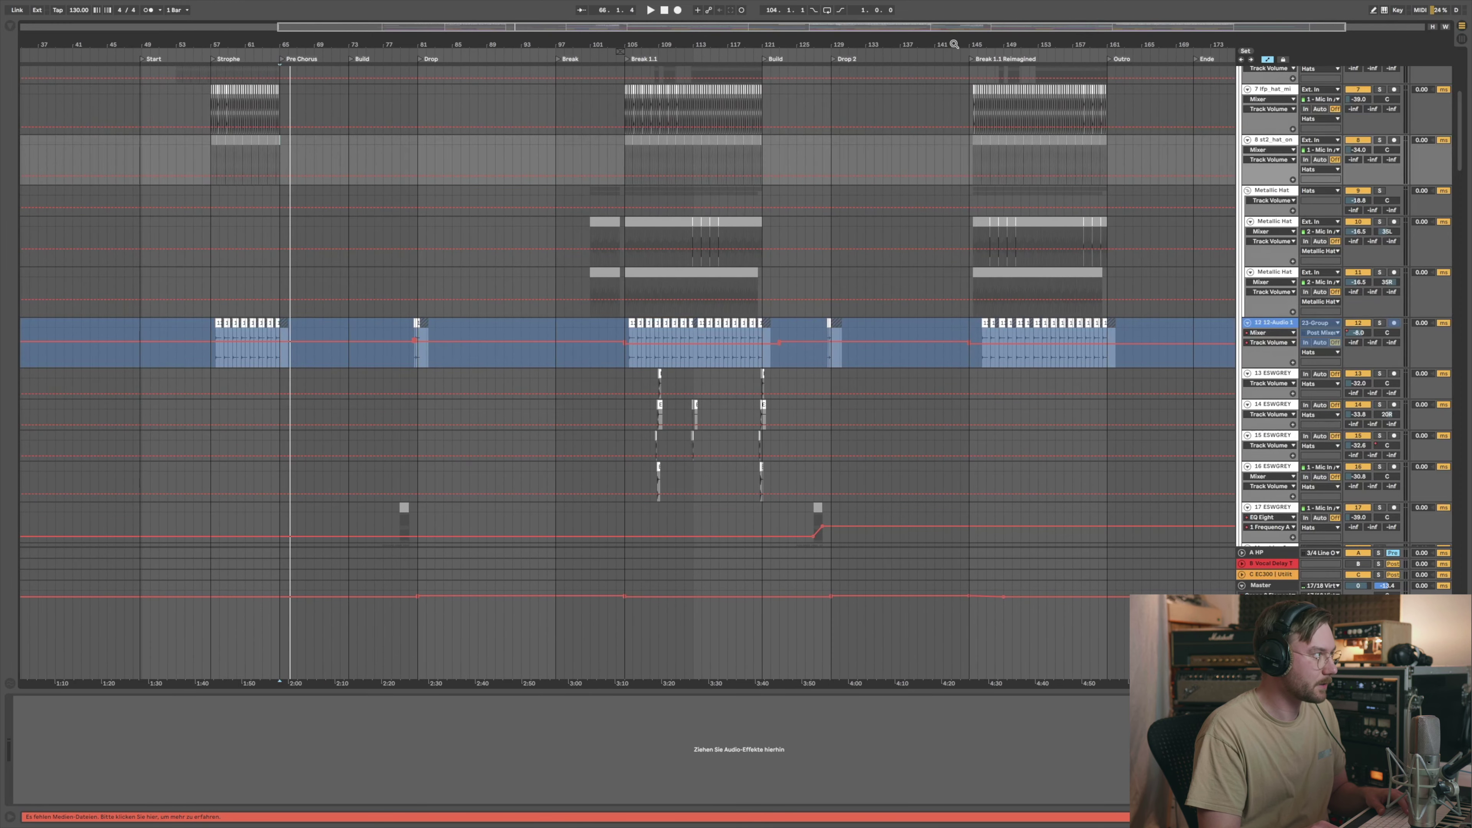
pyautogui.click(209, 177)
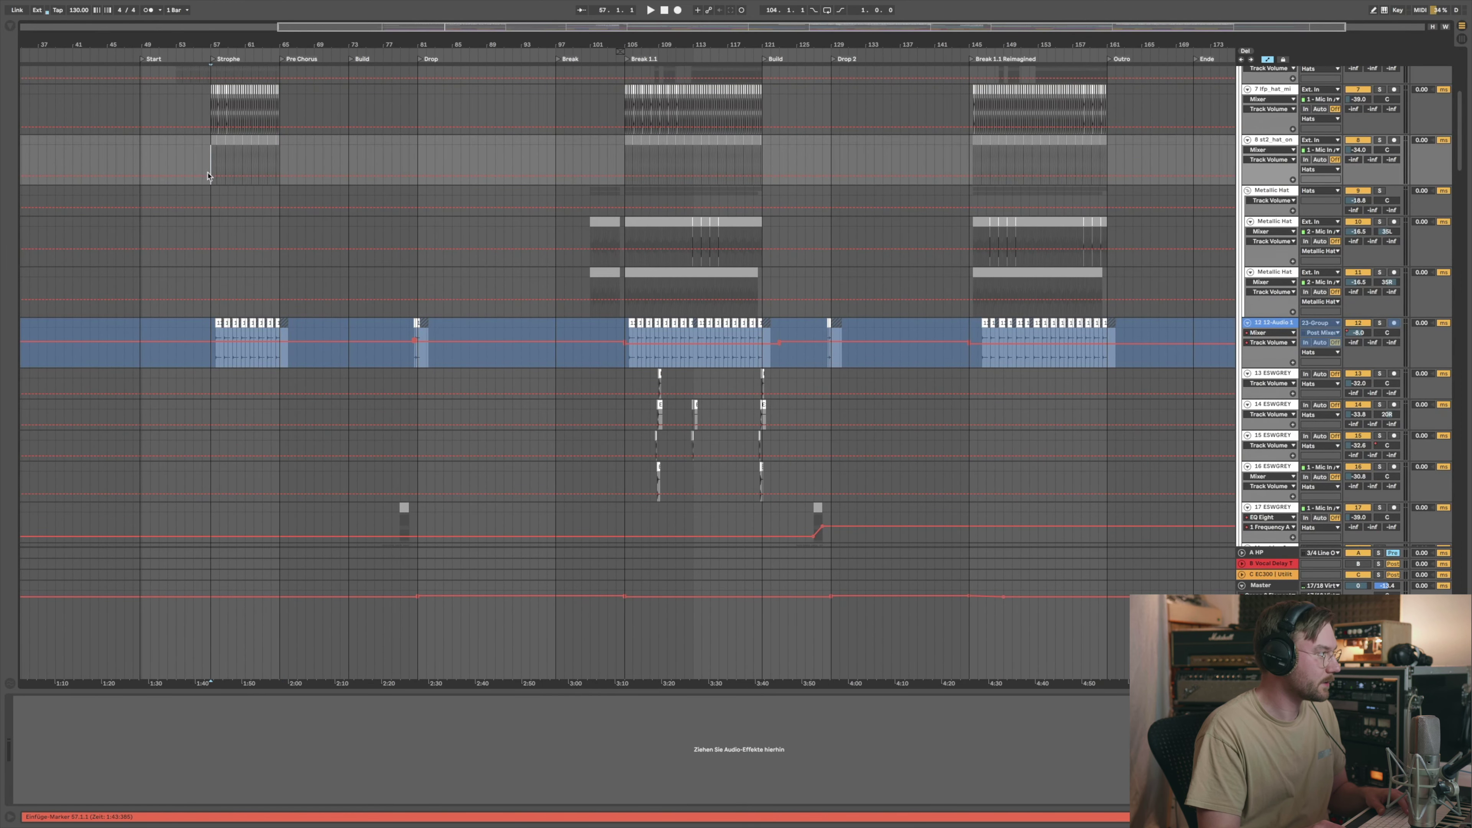
pyautogui.press('space')
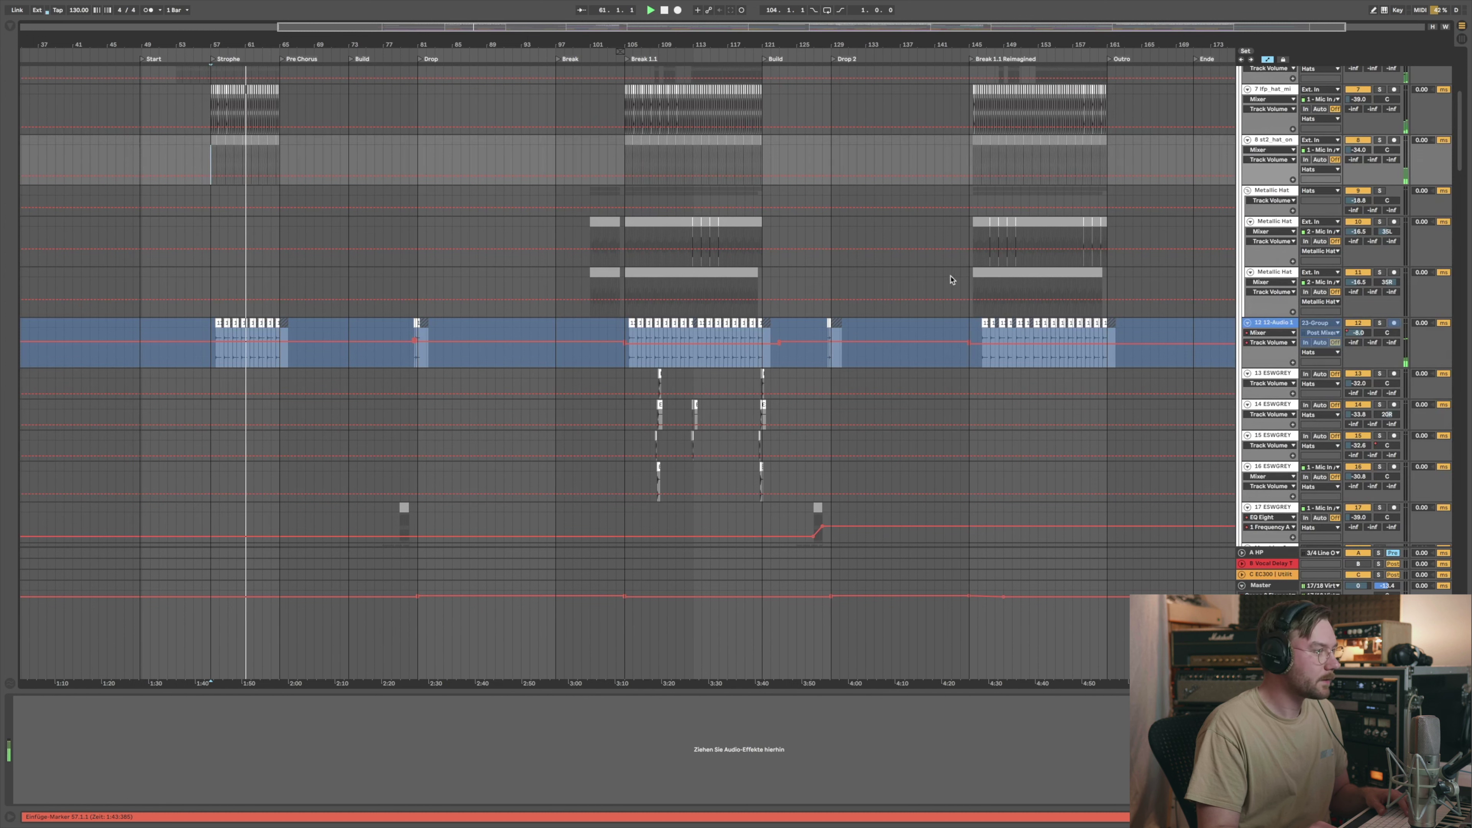
pyautogui.press('space')
# Step: Play the Break 1.1 Reimagined section from bar 145 with the second Metallic Hat track selected
pyautogui.click(967, 272)
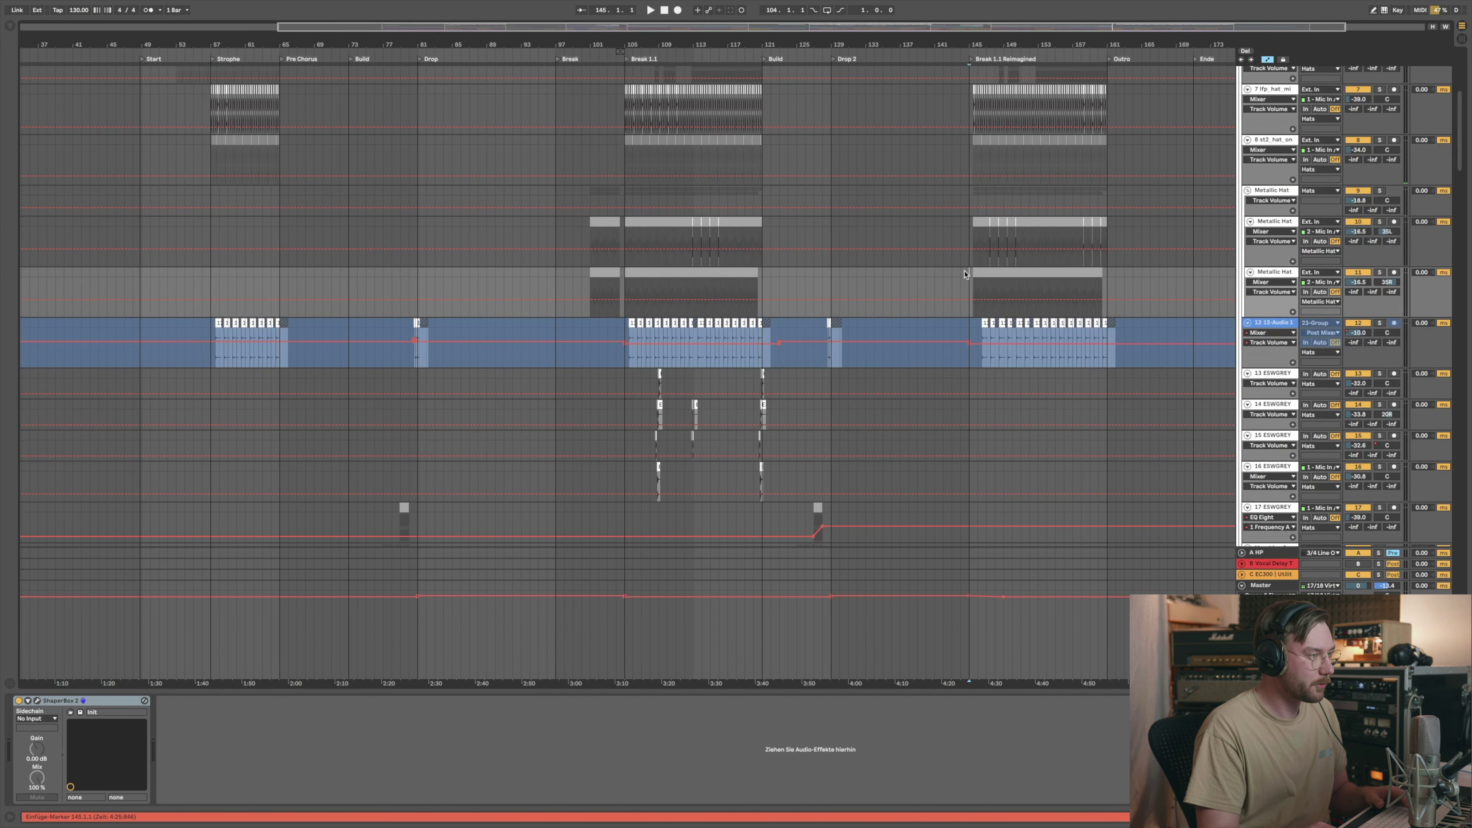
pyautogui.press('space')
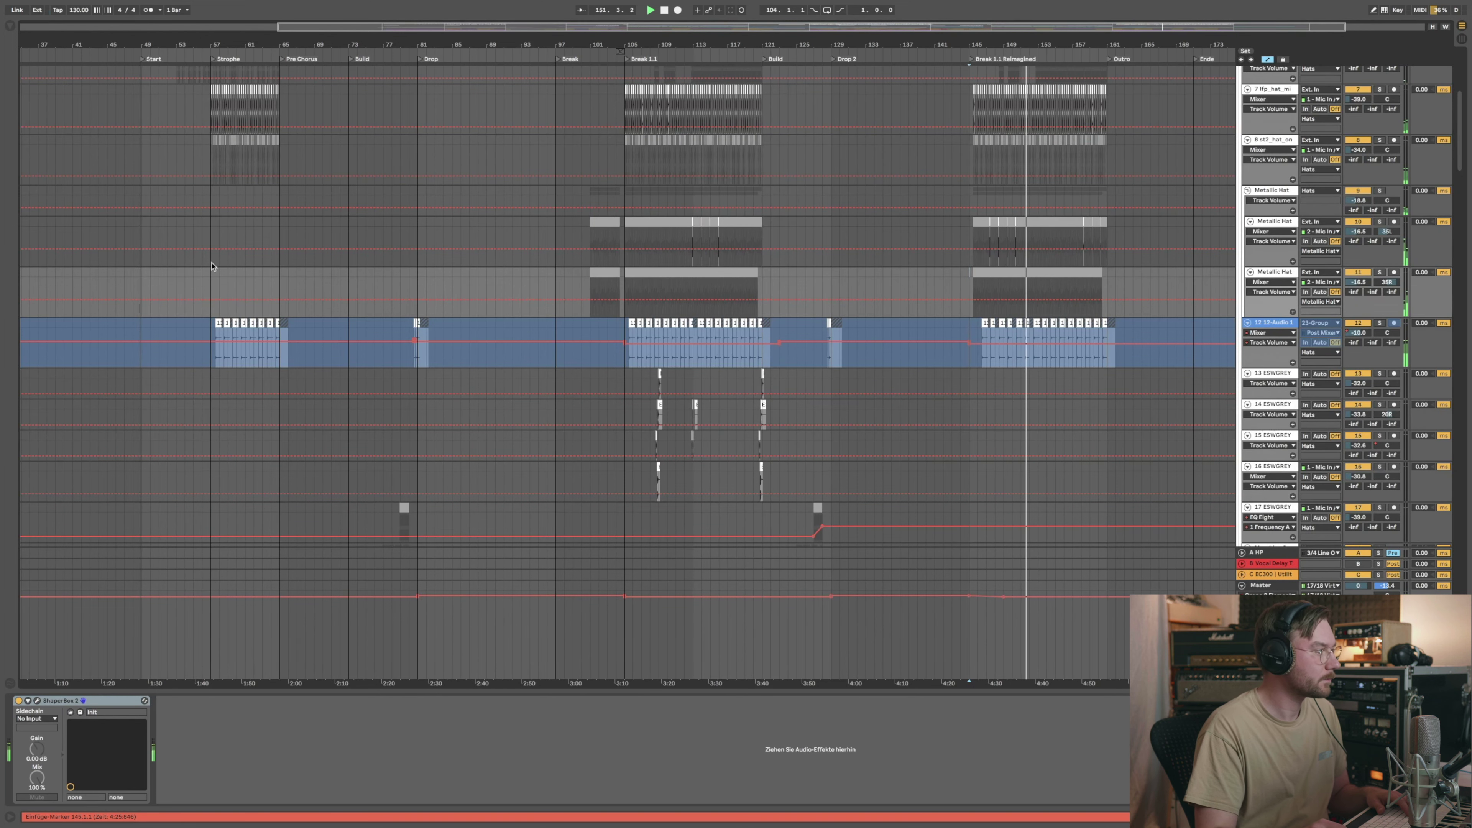
pyautogui.press('-')
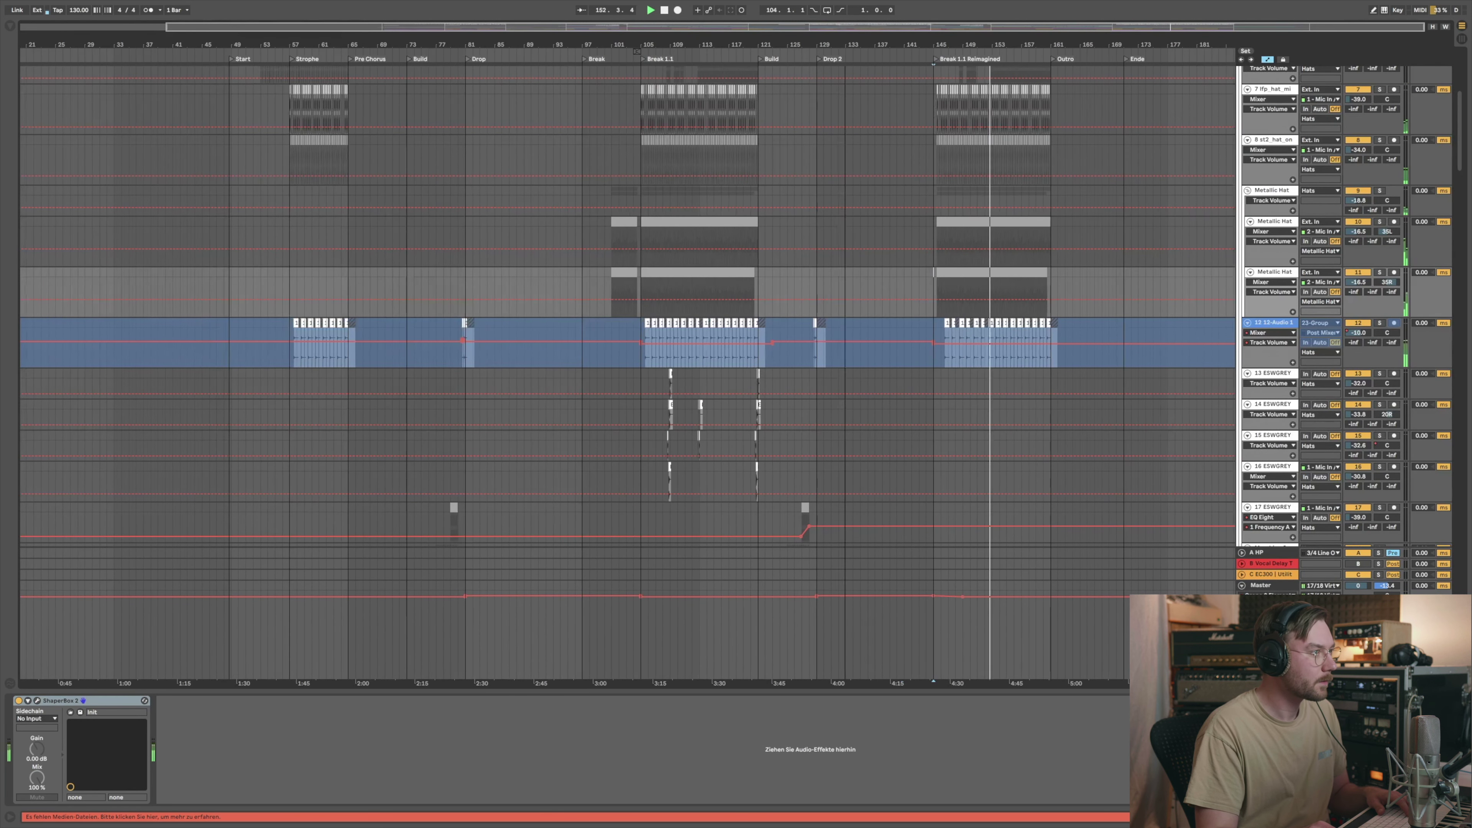
# Step: Play the arrangement from the Pre Chorus at bar 65 with the SubLab and Metallic movement tracks in view
pyautogui.moveTo(409, 44); pyautogui.dragTo(439, 109)
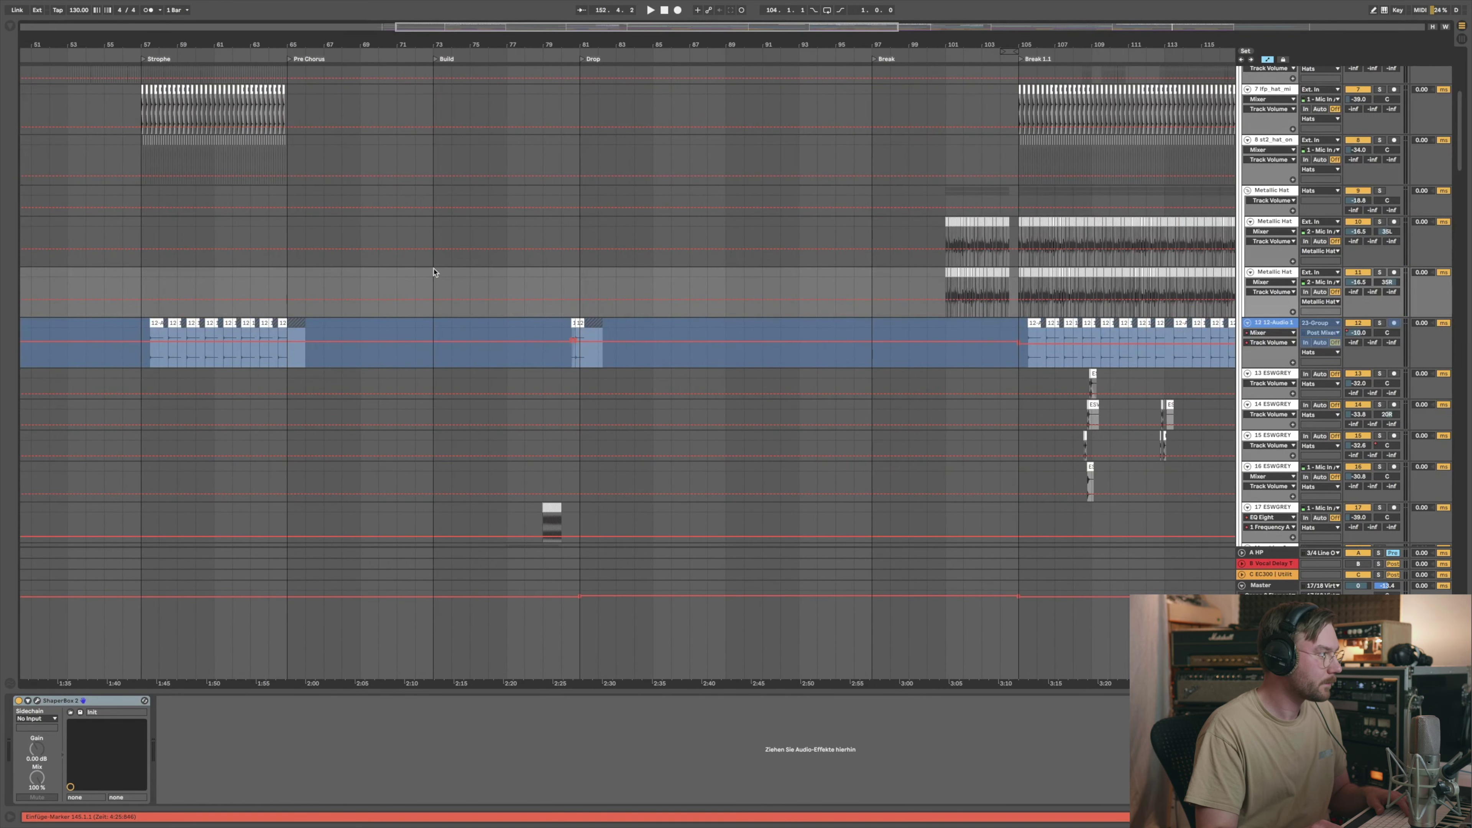
pyautogui.click(288, 276)
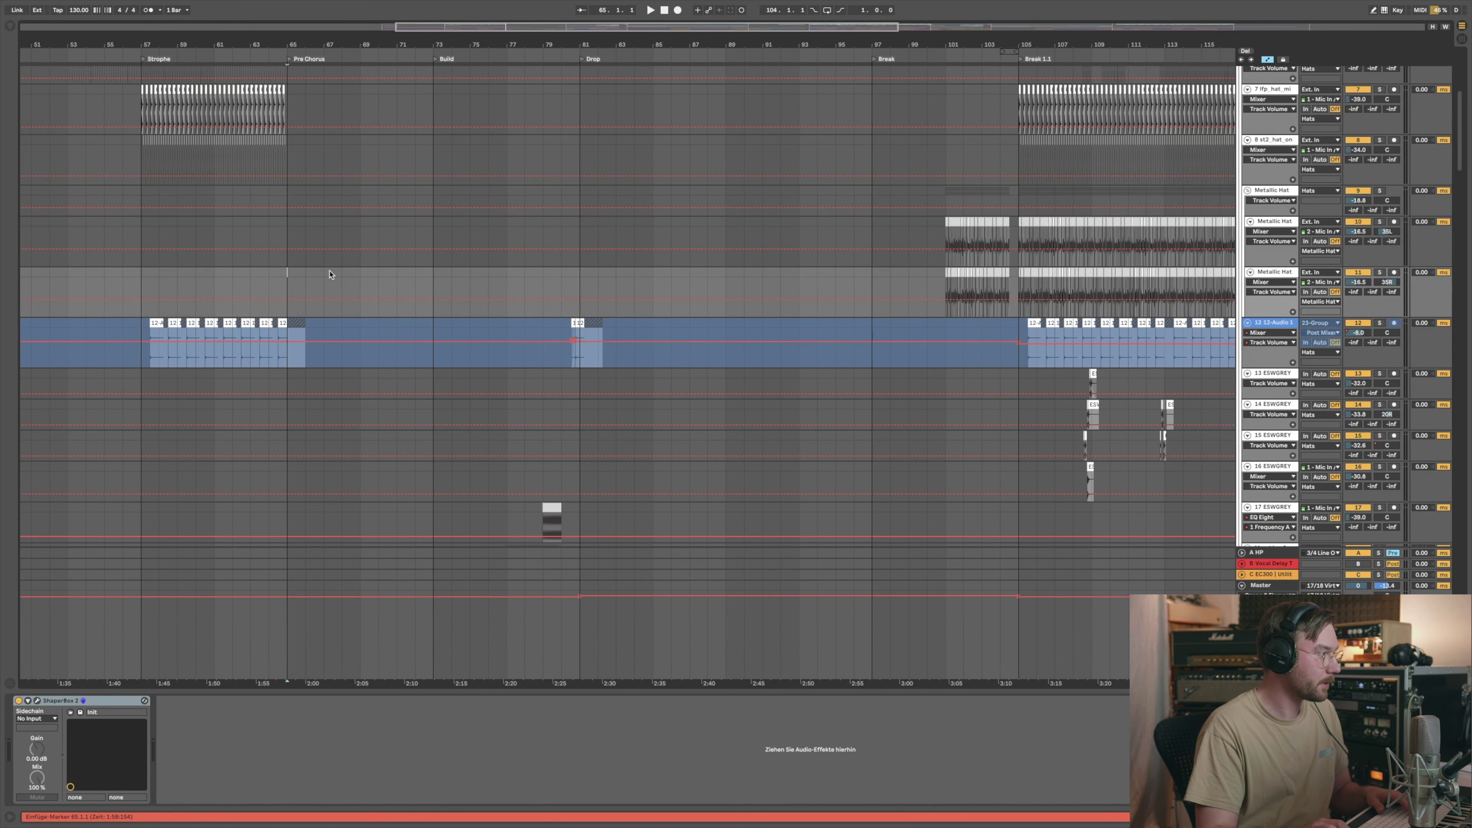
pyautogui.scroll(-10, 325, 273)
pyautogui.scroll(-5, 330, 274)
pyautogui.press('space')
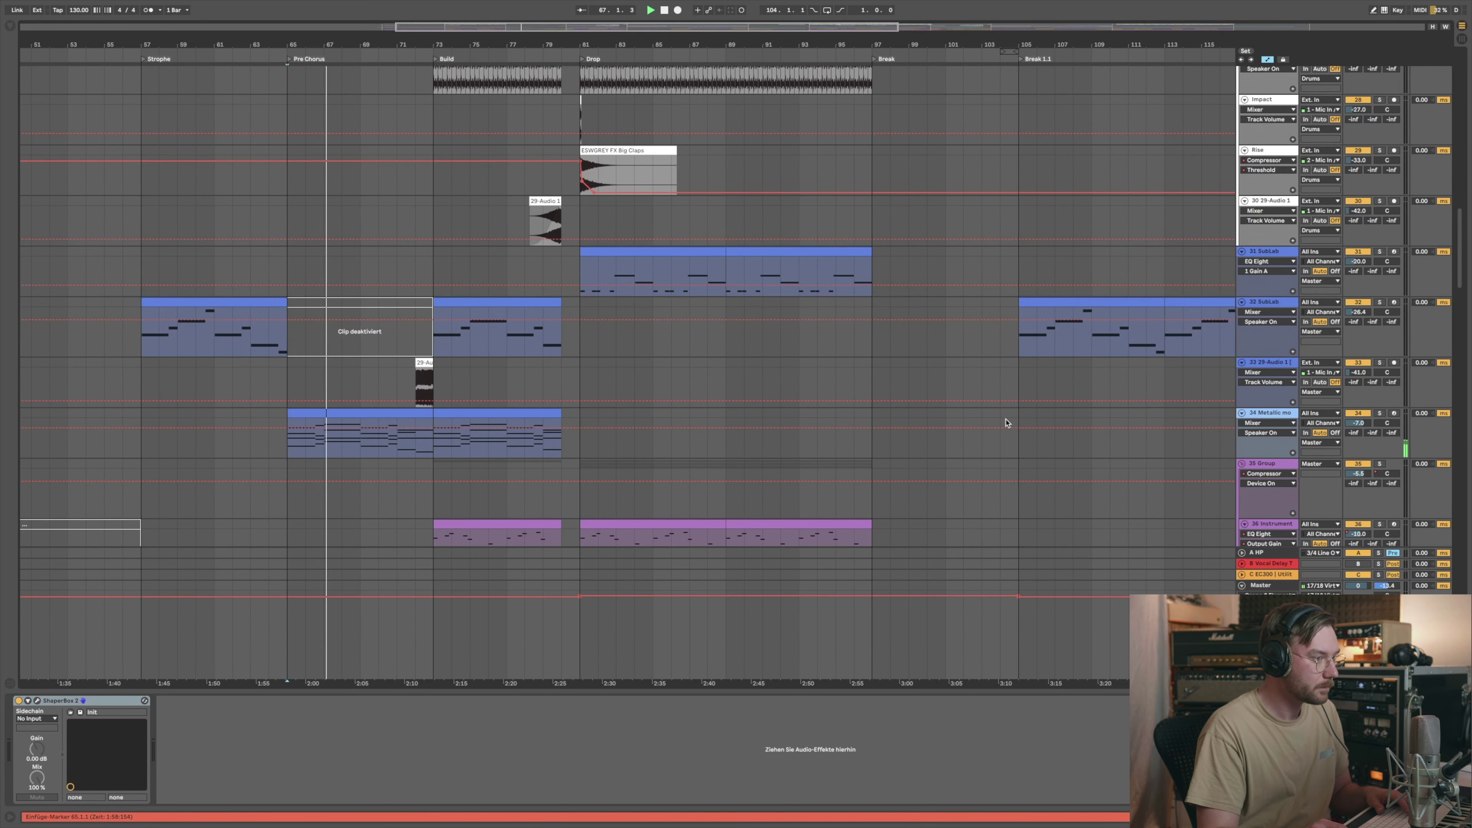
# Step: Solo the Metallic movement track 34, examine its device chain from Serum to the EQs, and unsolo it
pyautogui.click(1380, 413)
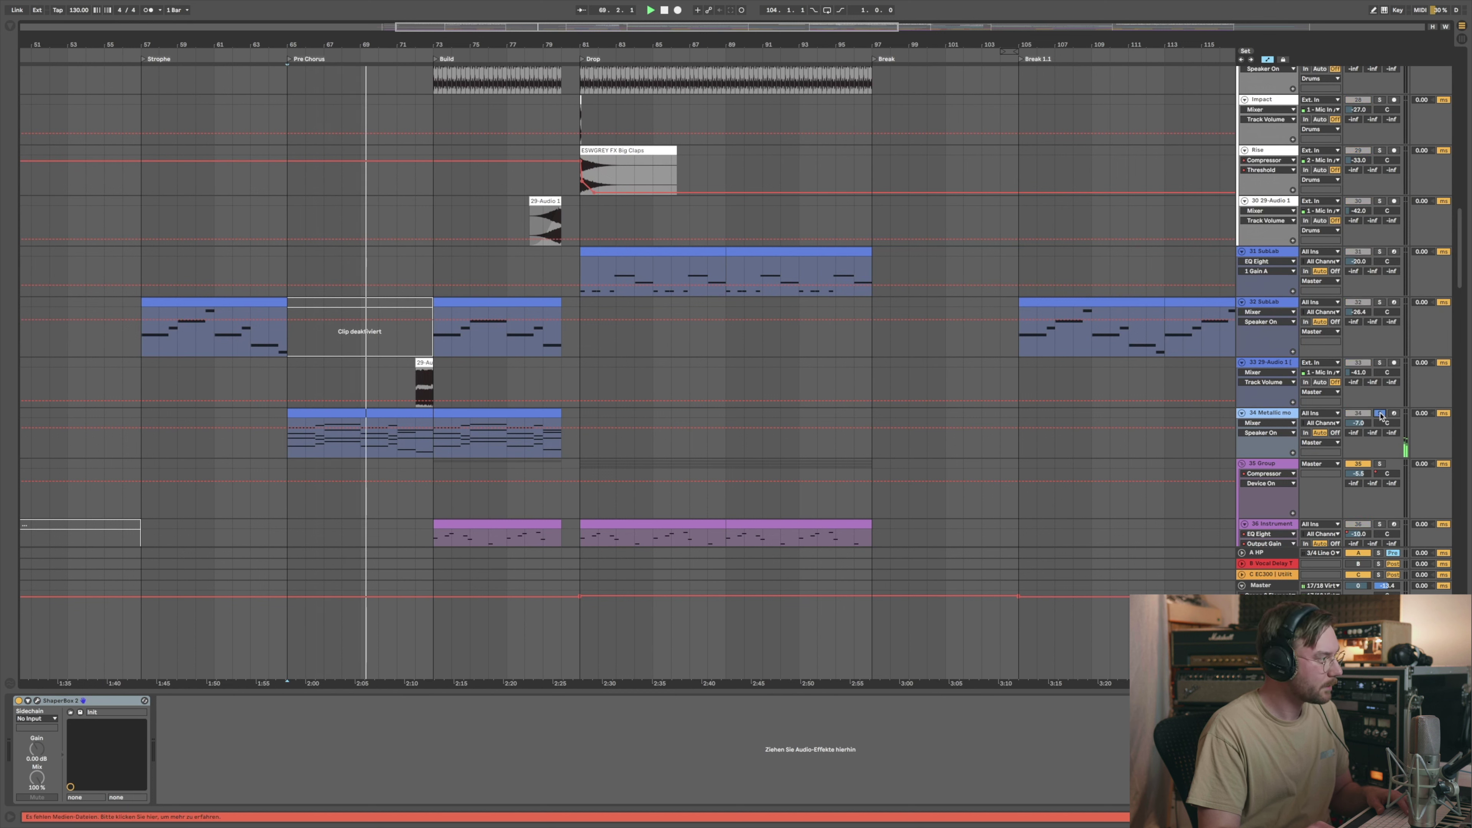
pyautogui.click(1268, 414)
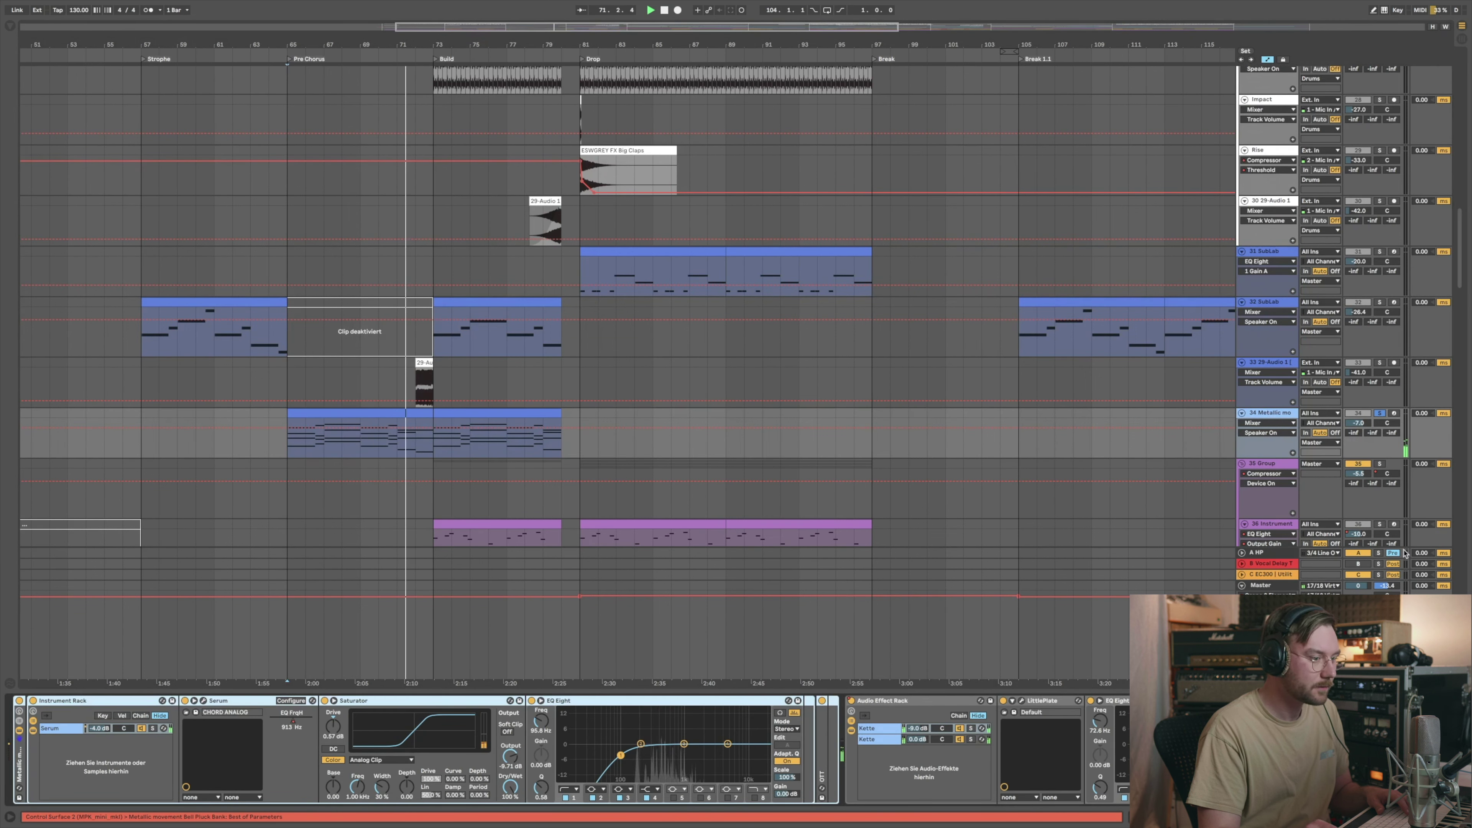
pyautogui.hscroll(3, 569, 748)
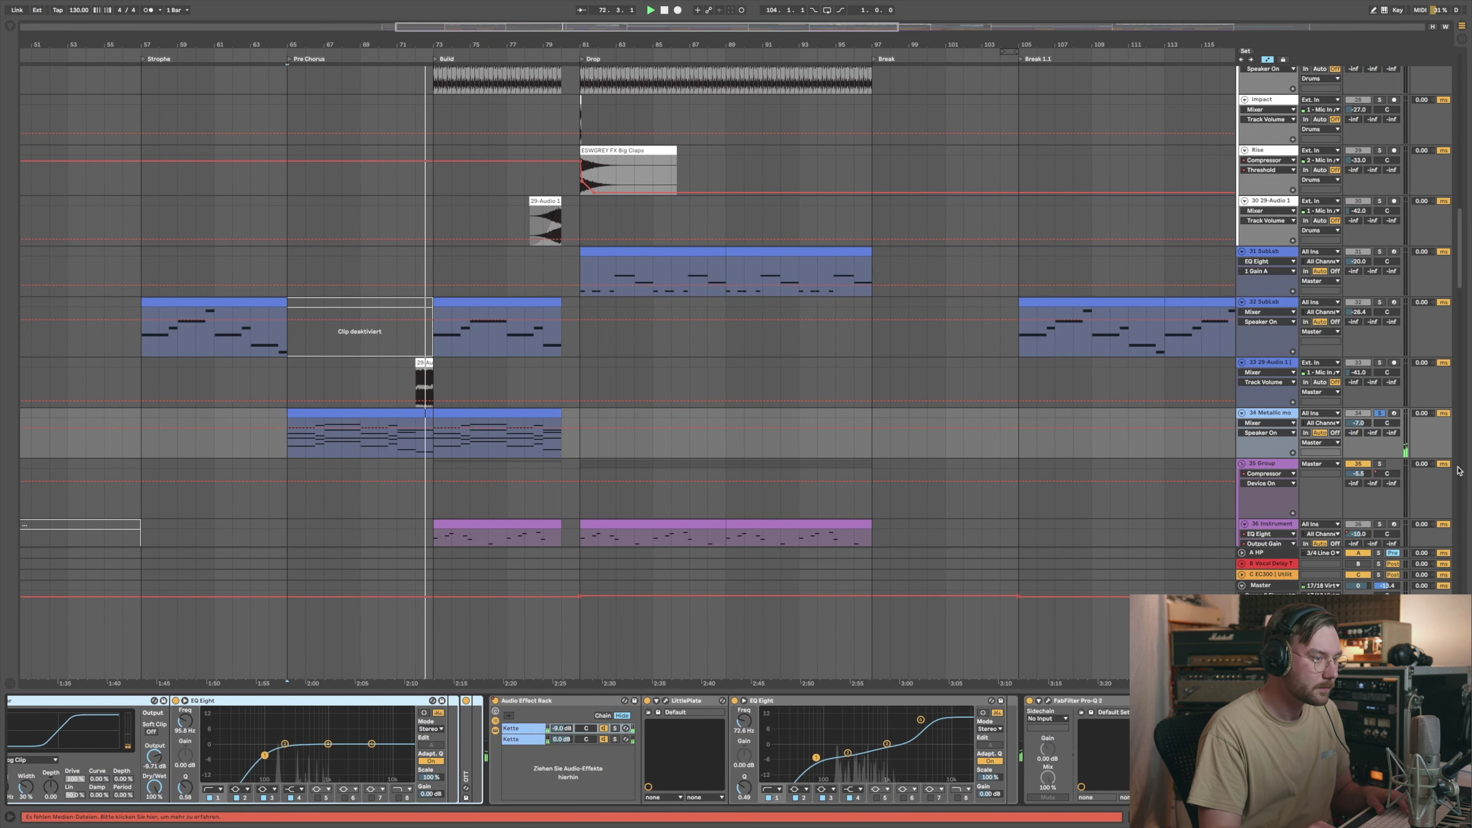
pyautogui.click(1381, 413)
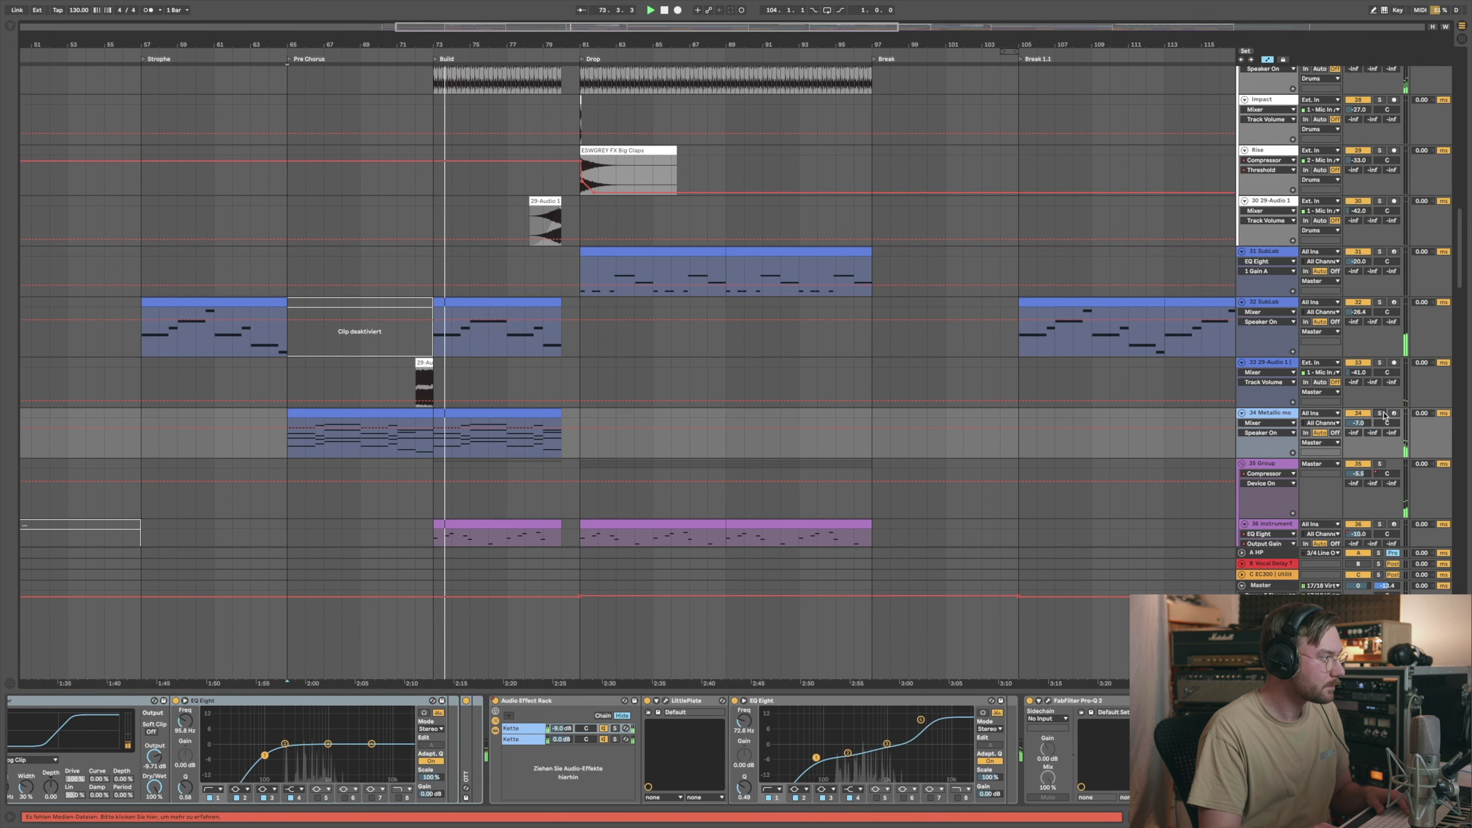
# Step: Audition the second Build from bar 121 and return the playback start to the first Build at bar 73
pyautogui.moveTo(974, 42); pyautogui.dragTo(688, 44)
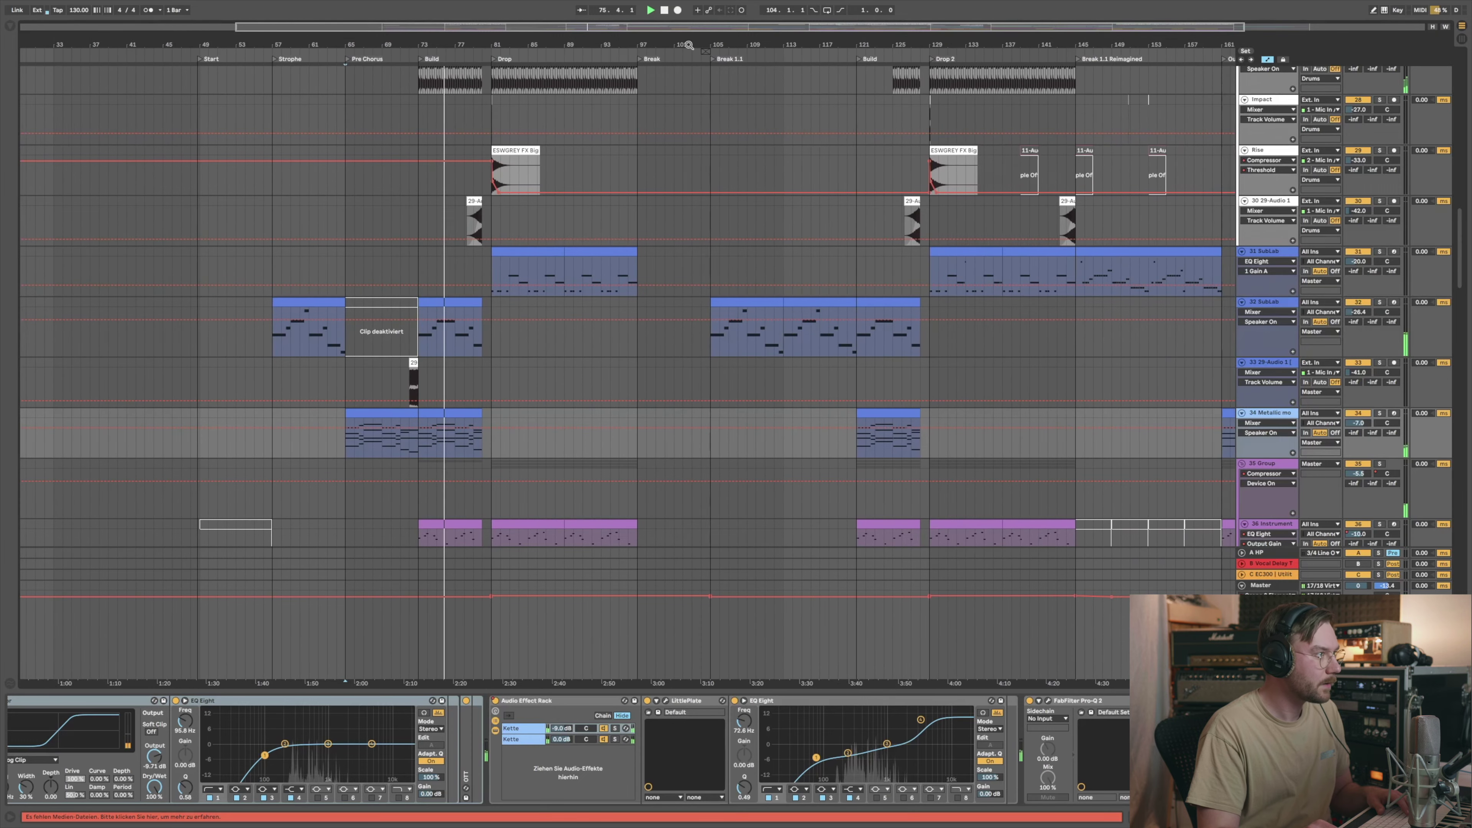
pyautogui.click(858, 383)
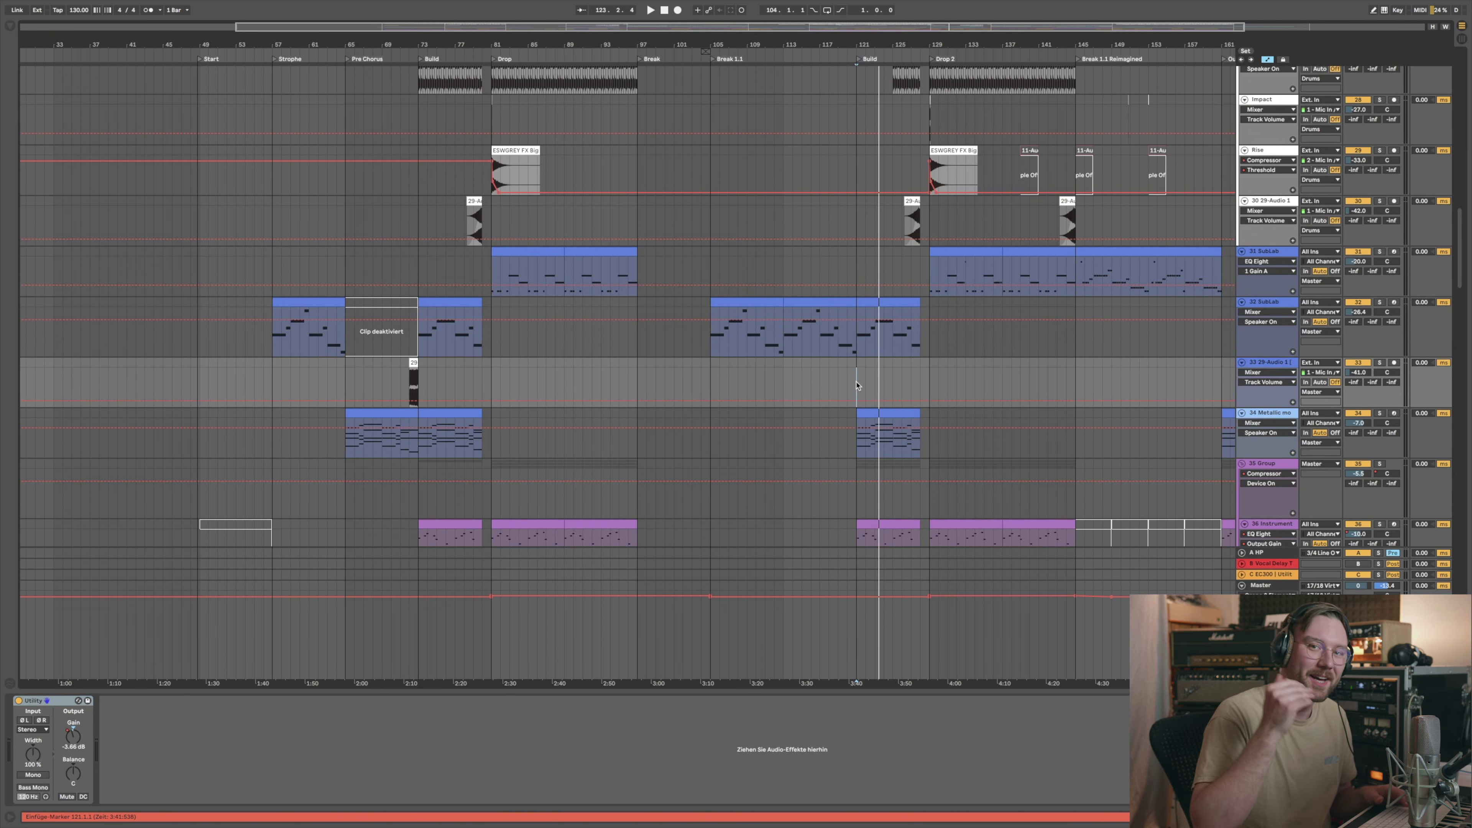
pyautogui.moveTo(977, 33); pyautogui.dragTo(978, 25)
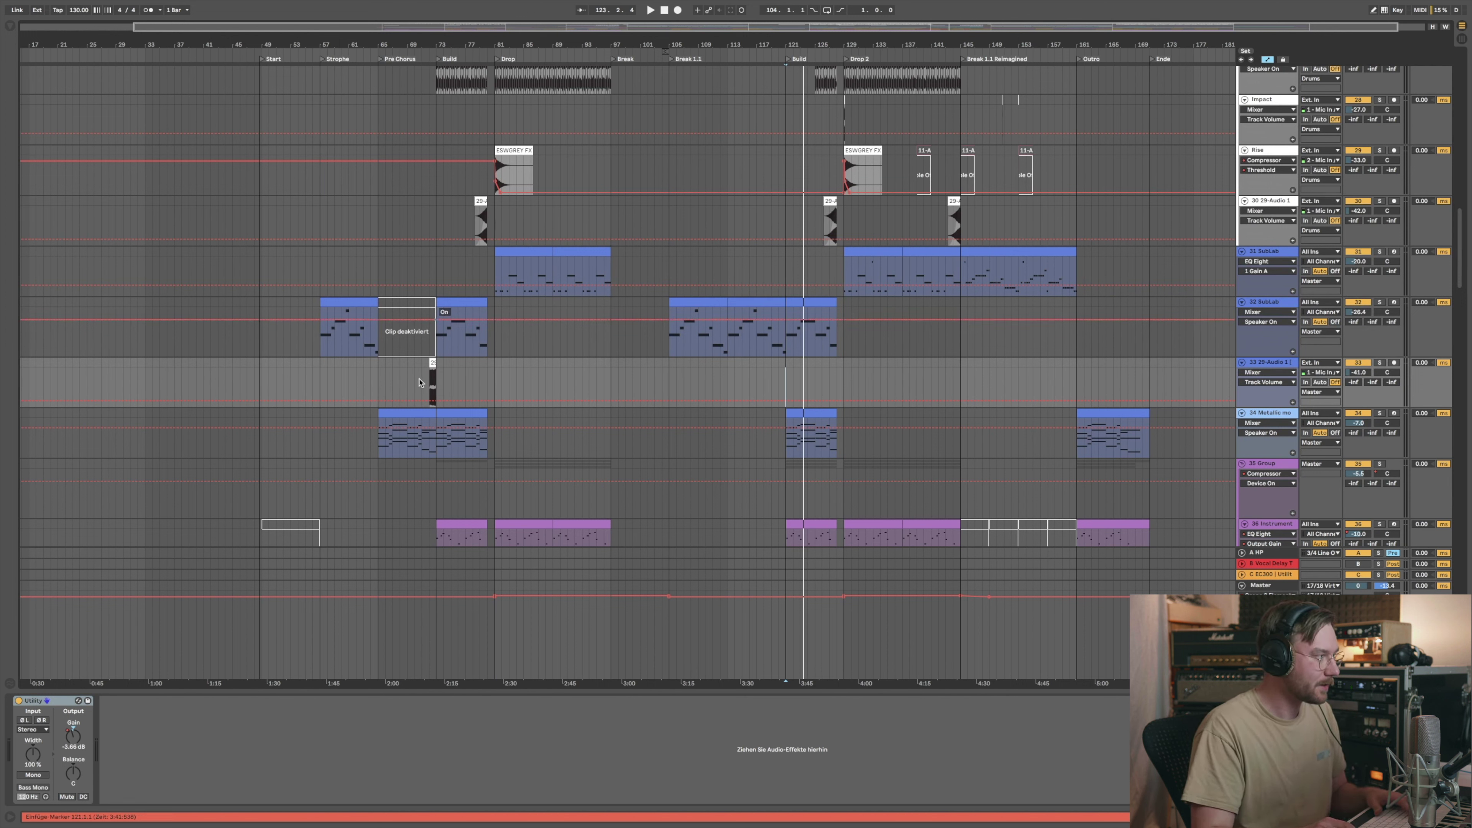
pyautogui.click(438, 368)
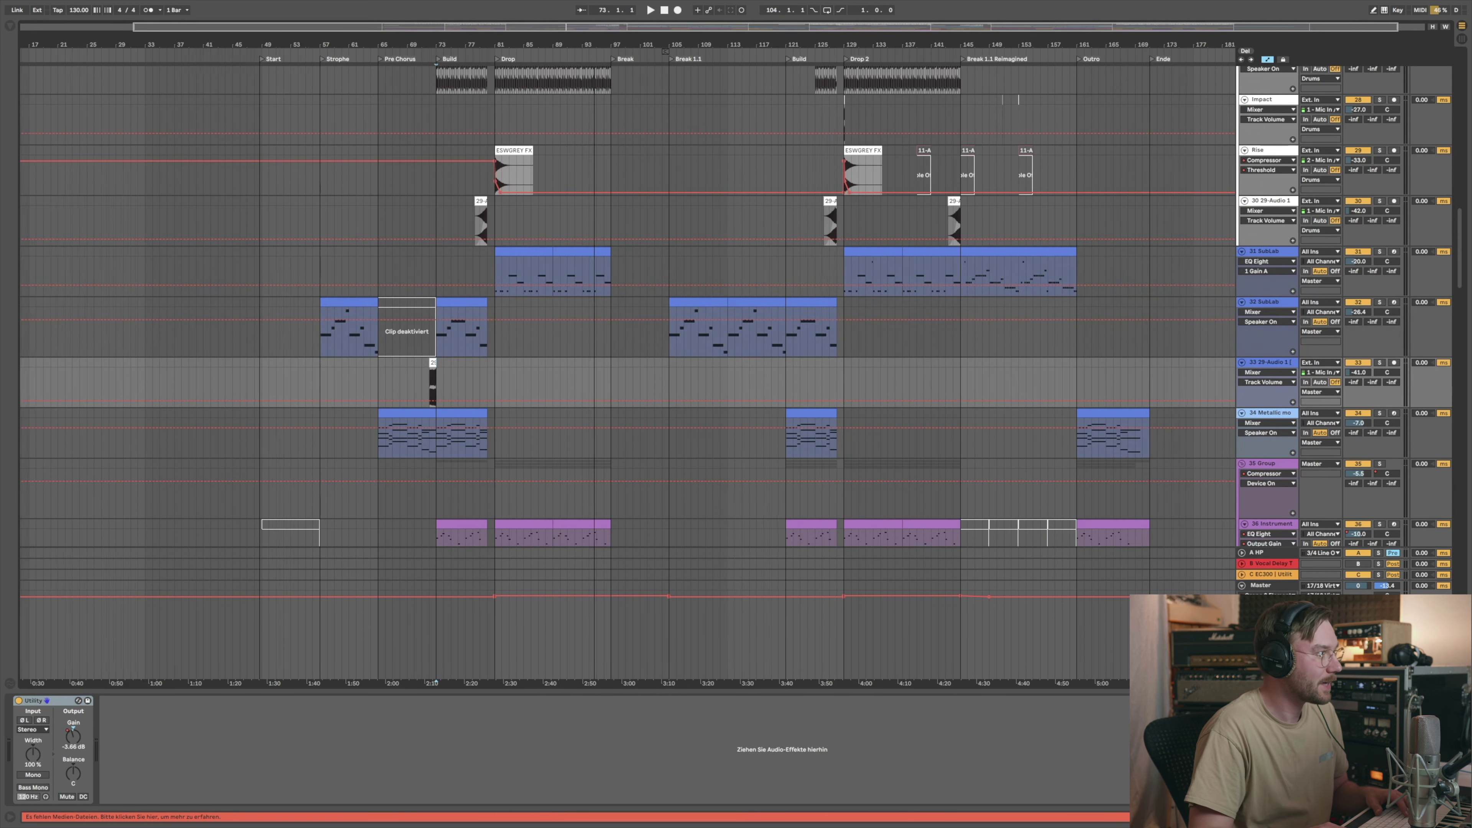
# Step: Bring up the Main Vox group's devices and play it briefly from the Build at bar 73
pyautogui.moveTo(635, 53); pyautogui.dragTo(635, 46)
pyautogui.moveTo(1460, 246); pyautogui.dragTo(1455, 476)
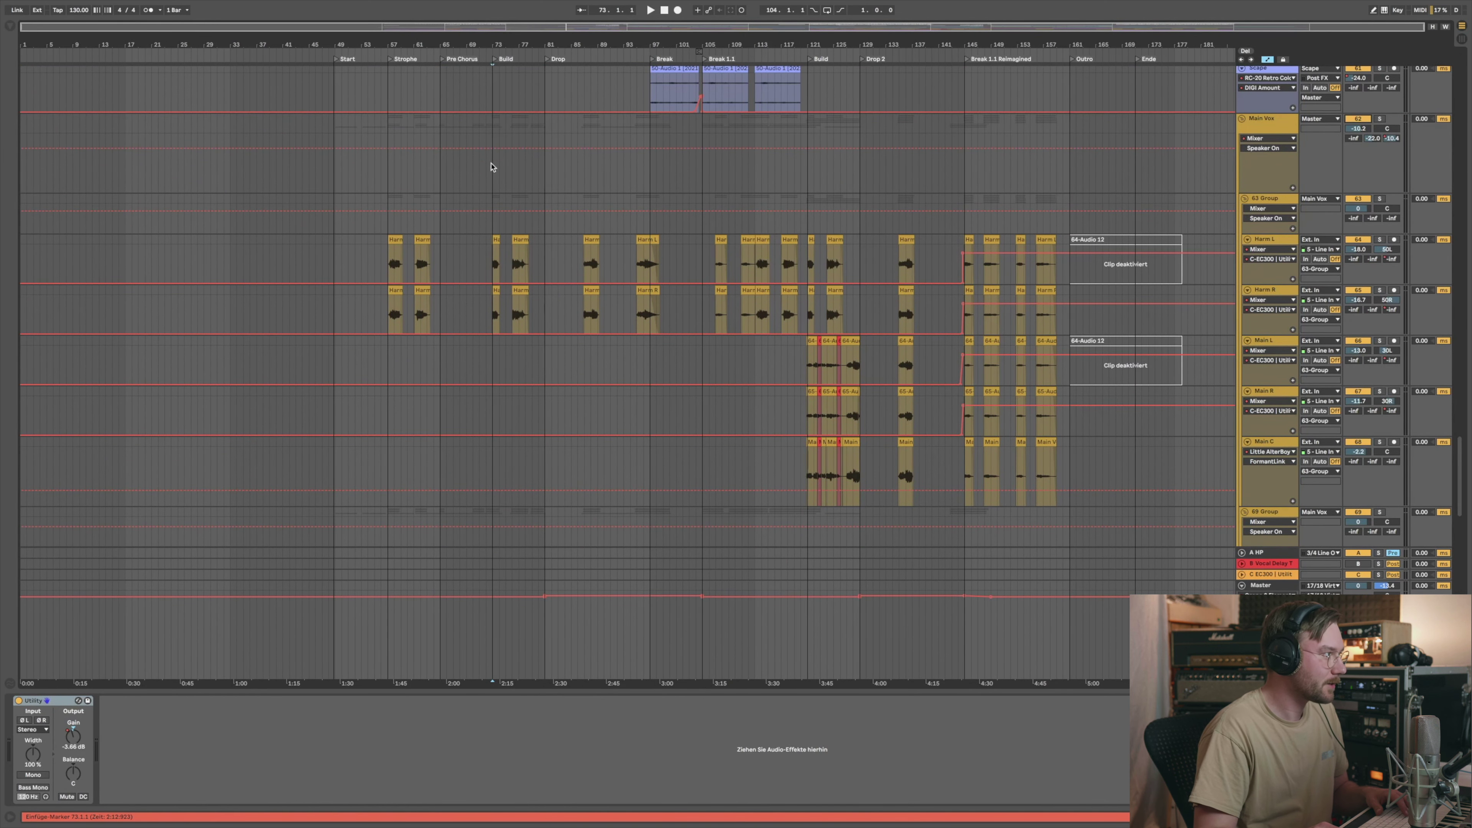
pyautogui.click(493, 167)
pyautogui.moveTo(578, 43); pyautogui.dragTo(538, 43)
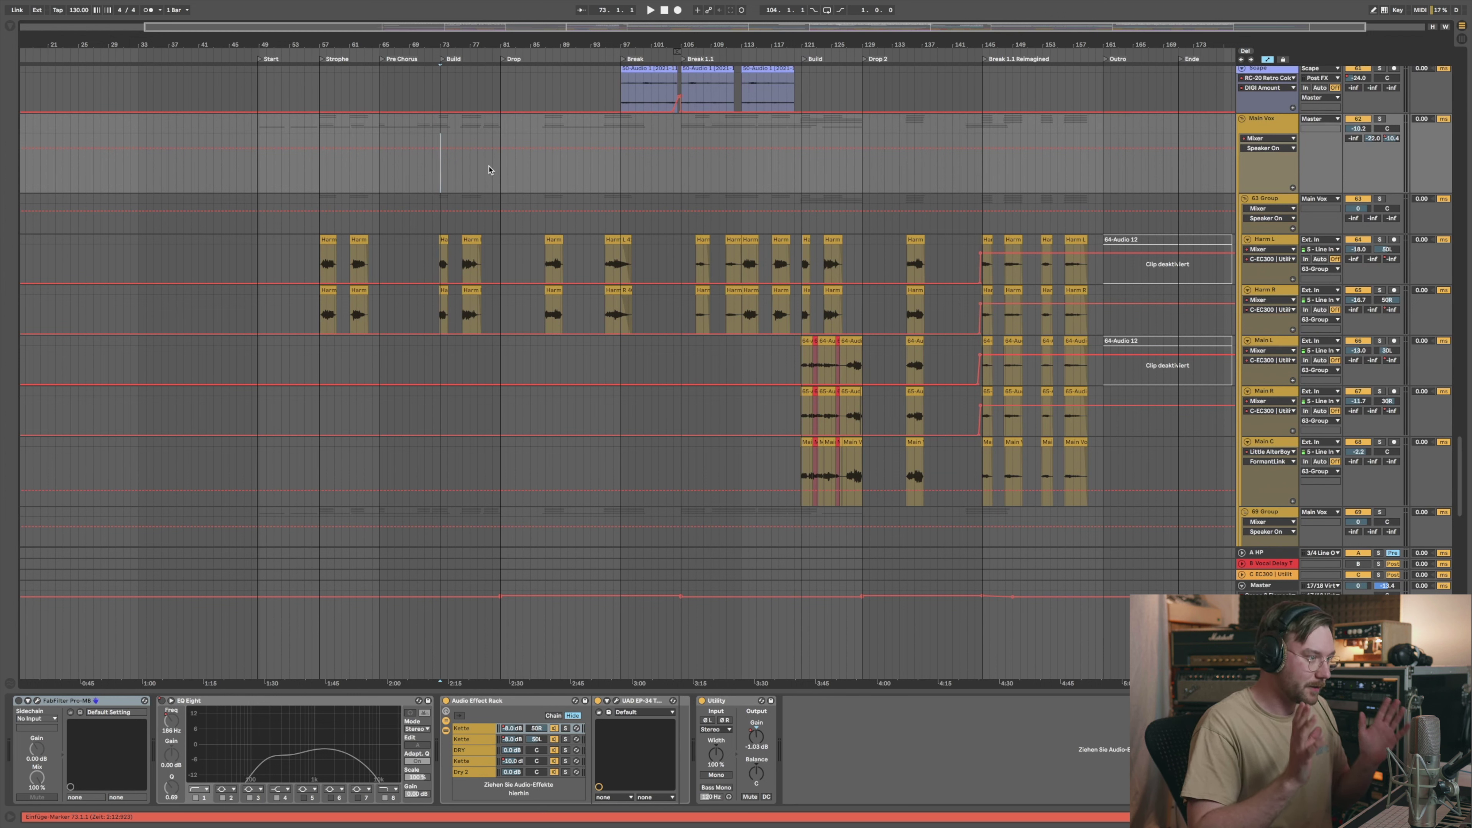
pyautogui.moveTo(533, 47); pyautogui.dragTo(496, 45)
pyautogui.press('space')
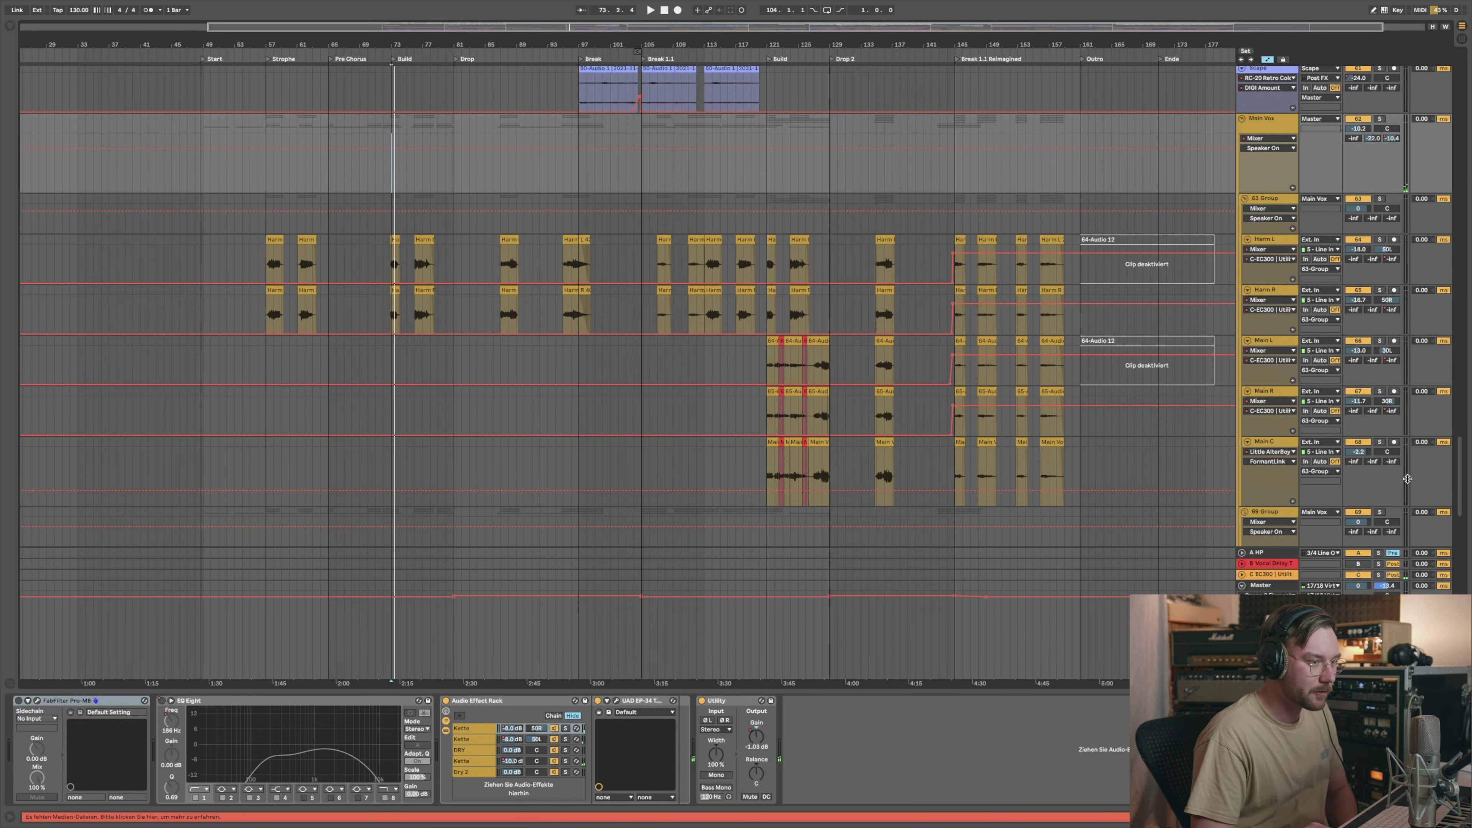
# Step: Examine the vocal tracks of the 63 and 69 groups, with the playback start placed at Break 1.1, bar 105
pyautogui.moveTo(1466, 472); pyautogui.dragTo(1409, 574)
pyautogui.moveTo(302, 47); pyautogui.dragTo(285, 87)
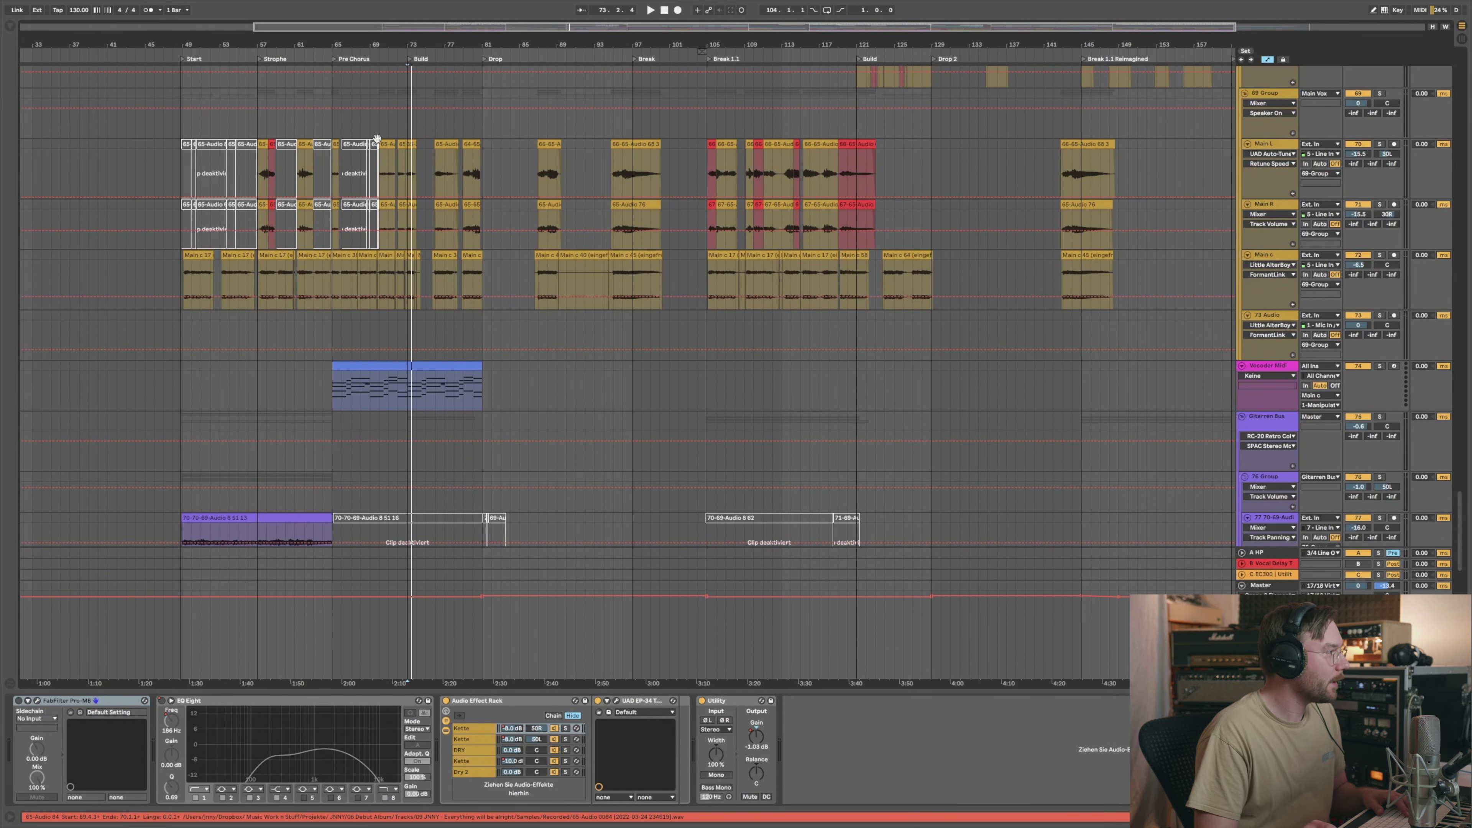
pyautogui.click(704, 123)
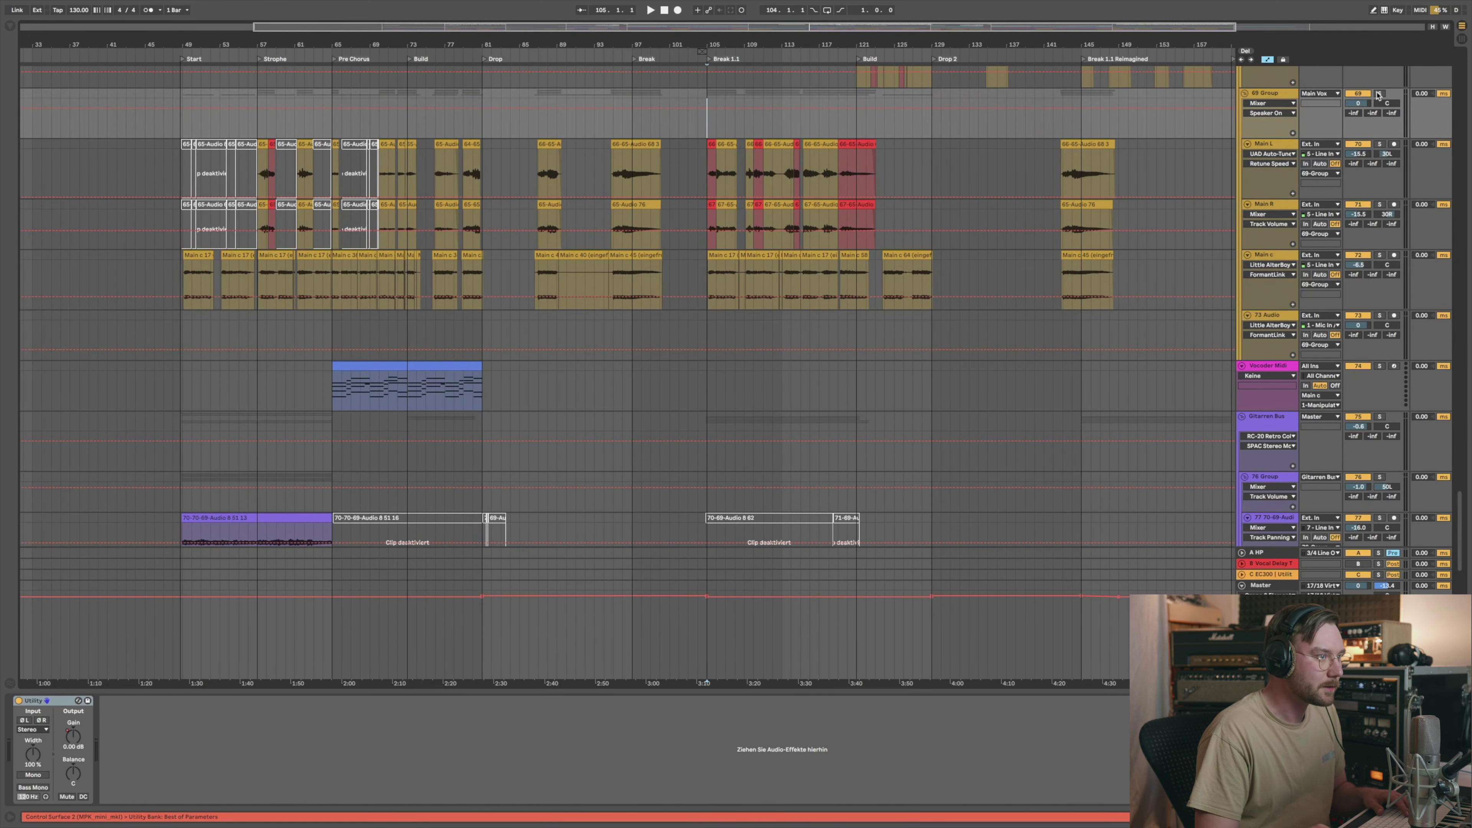
pyautogui.scroll(6, 1298, 150)
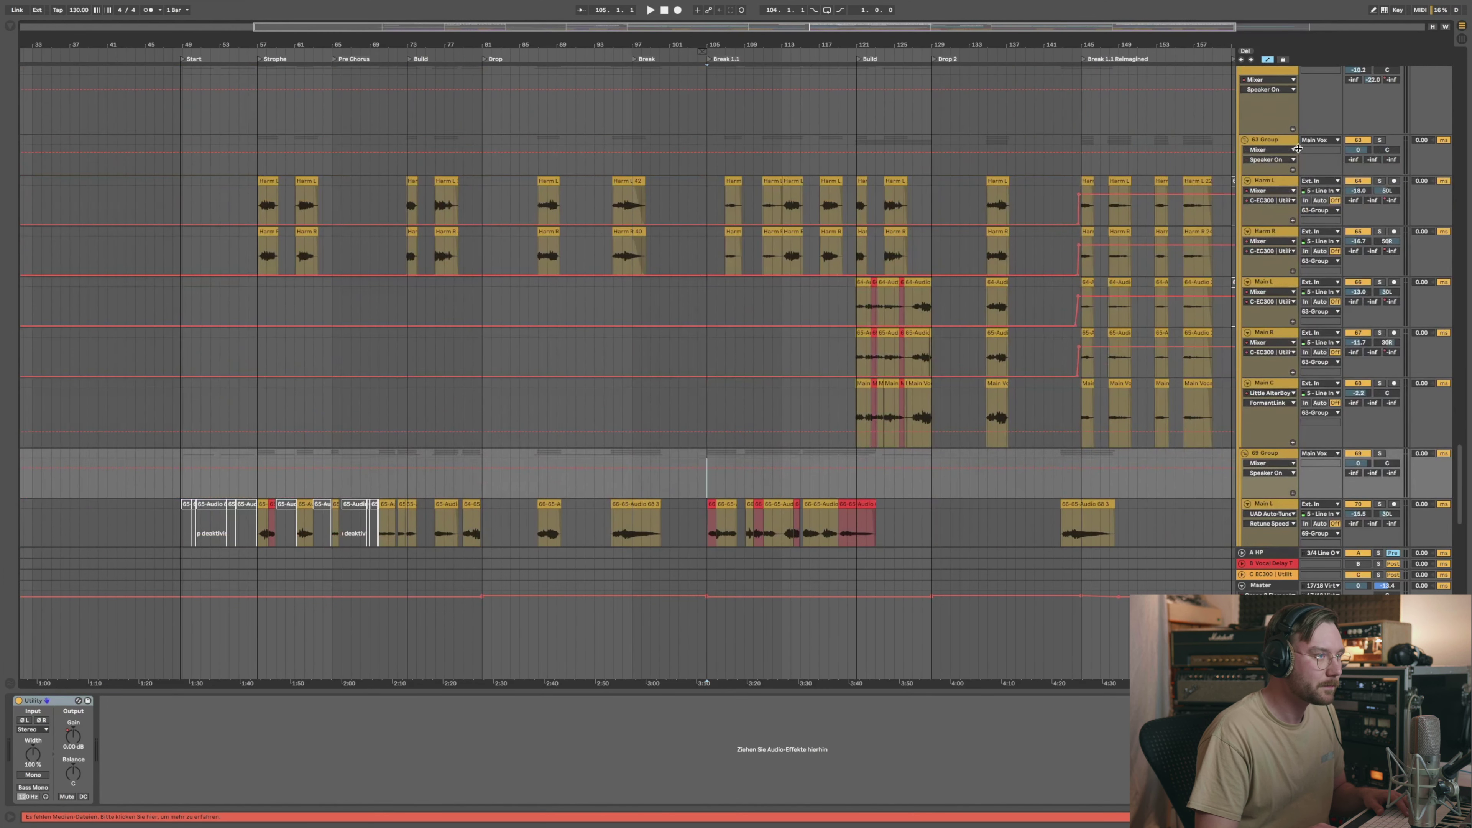
pyautogui.scroll(1, 1298, 149)
pyautogui.scroll(-7, 280, 374)
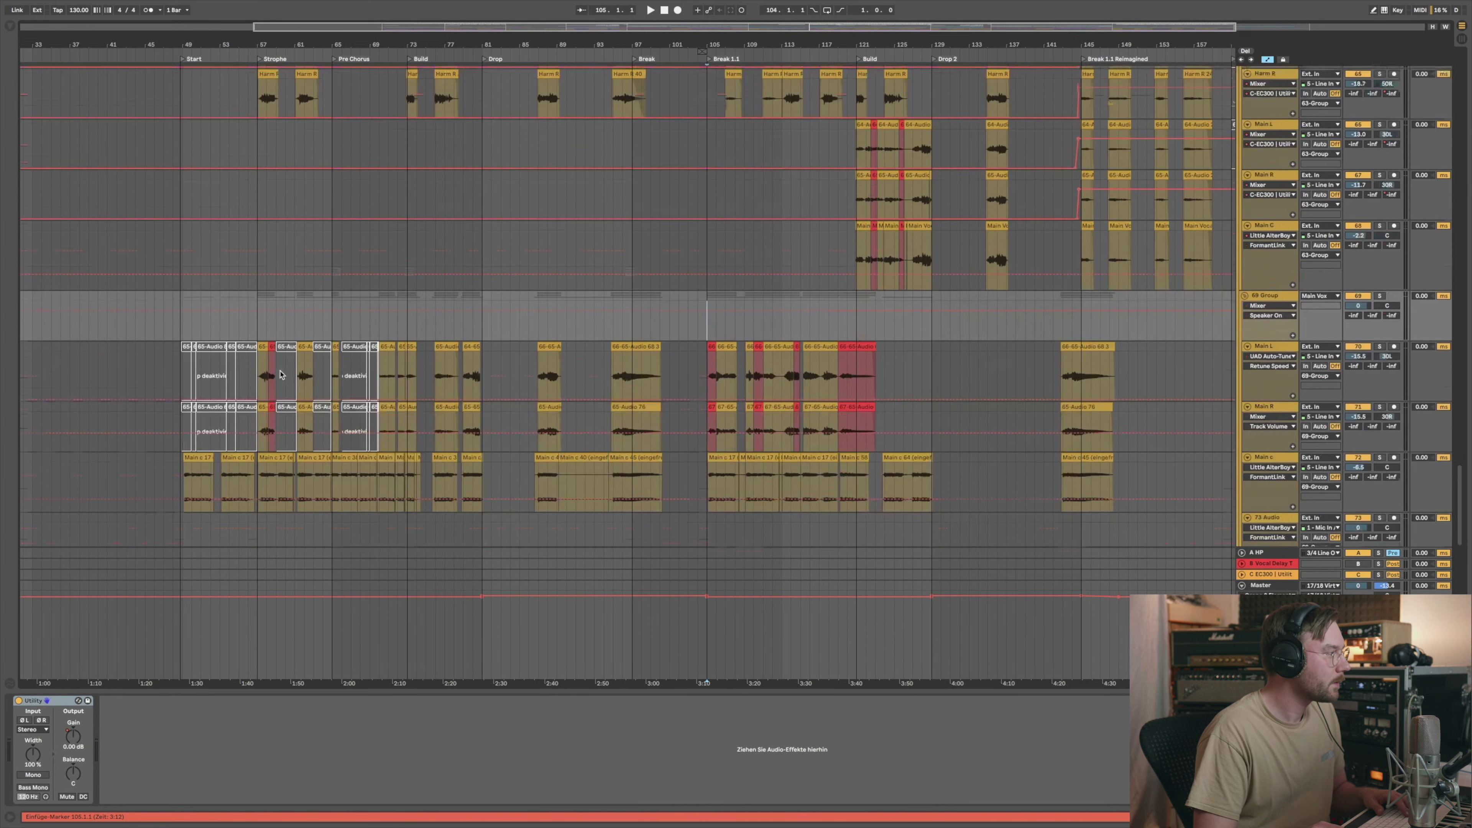
# Step: Play the 69 Group vocals from the Strophe at bar 57 through the Pre Chorus into the Build
pyautogui.scroll(-1, 280, 374)
pyautogui.click(257, 301)
pyautogui.press('space')
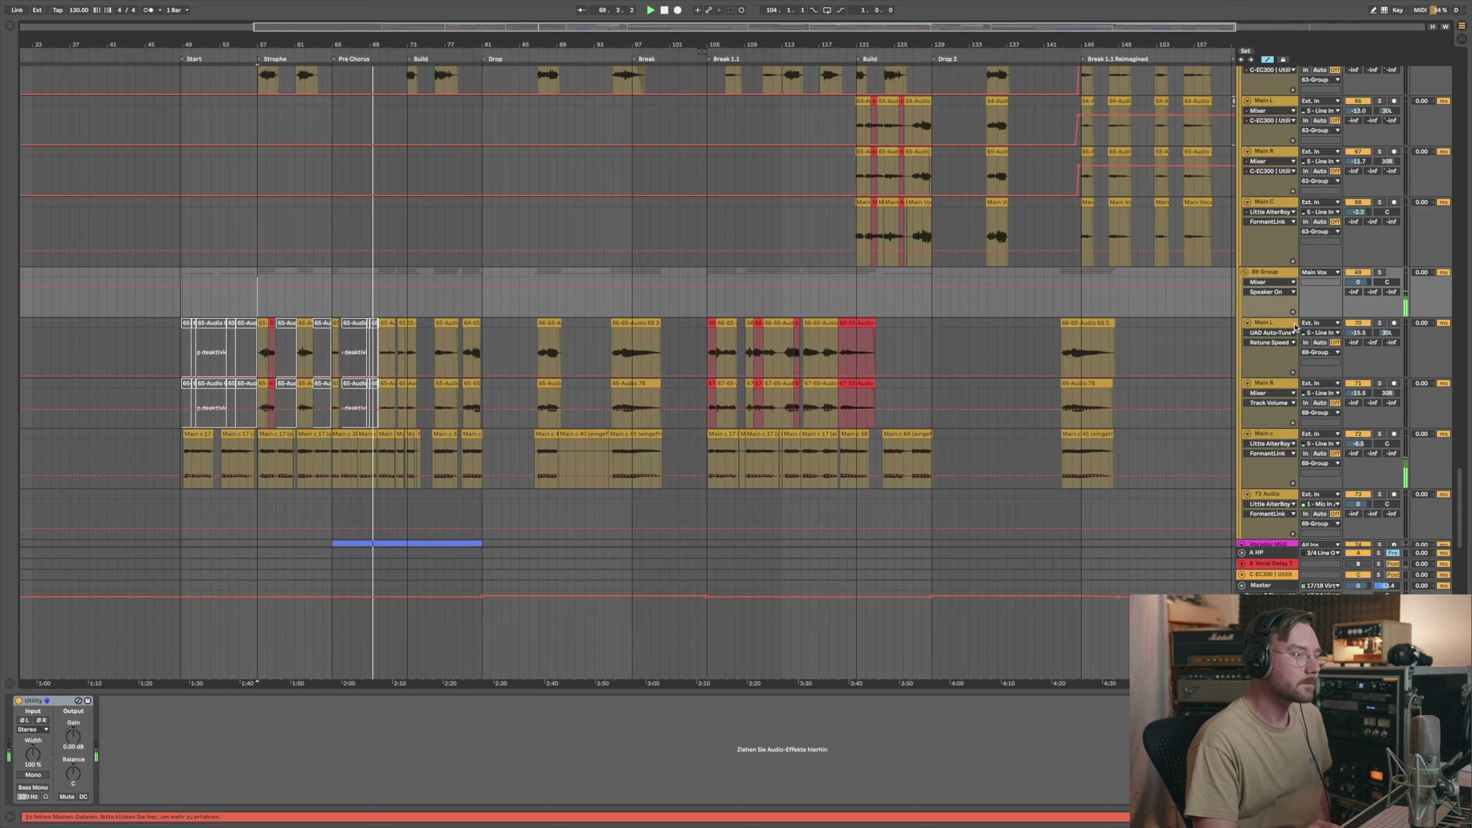
pyautogui.scroll(-1, 1462, 513)
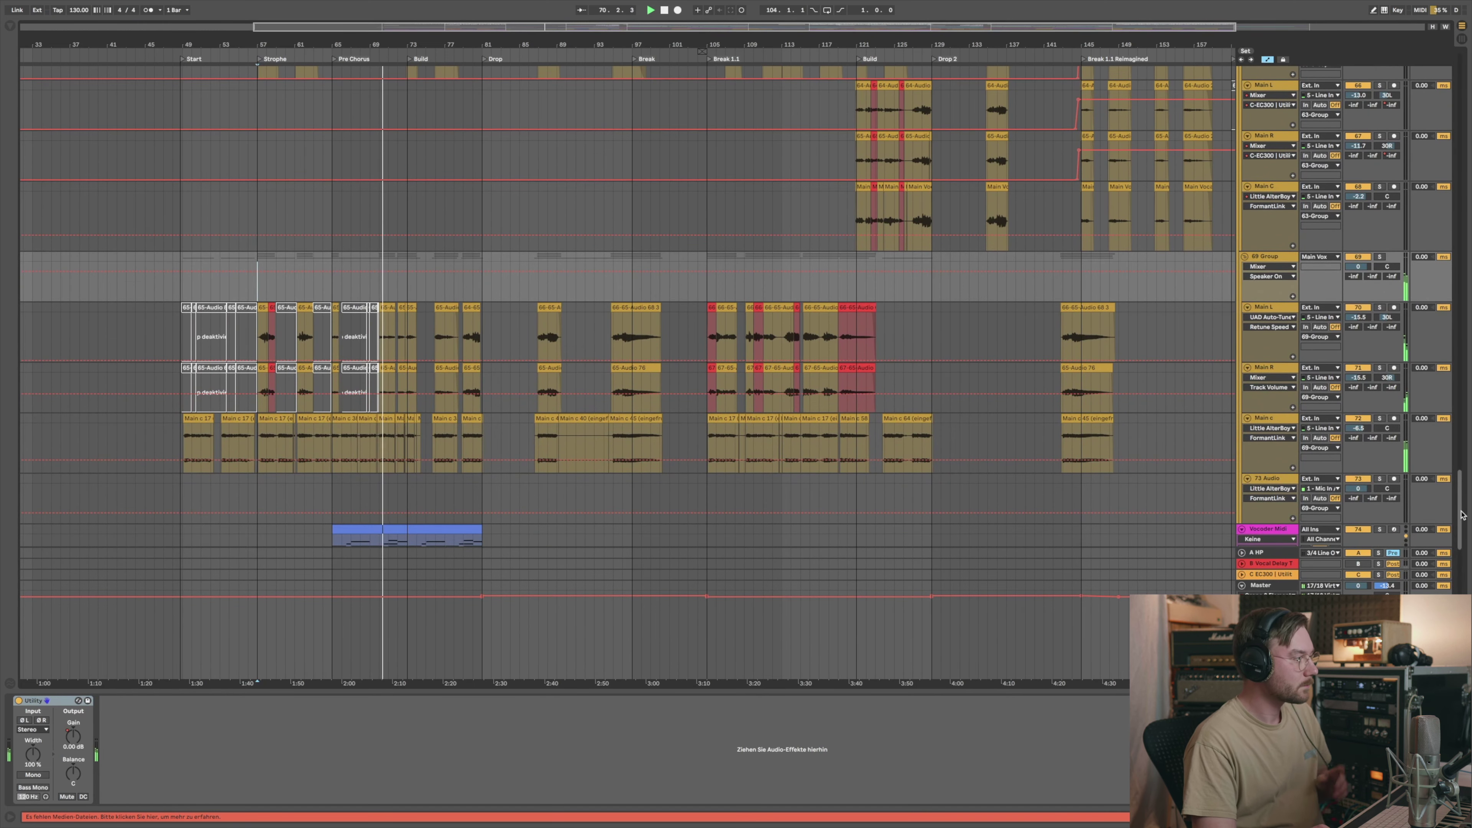
pyautogui.scroll(-6, 1462, 514)
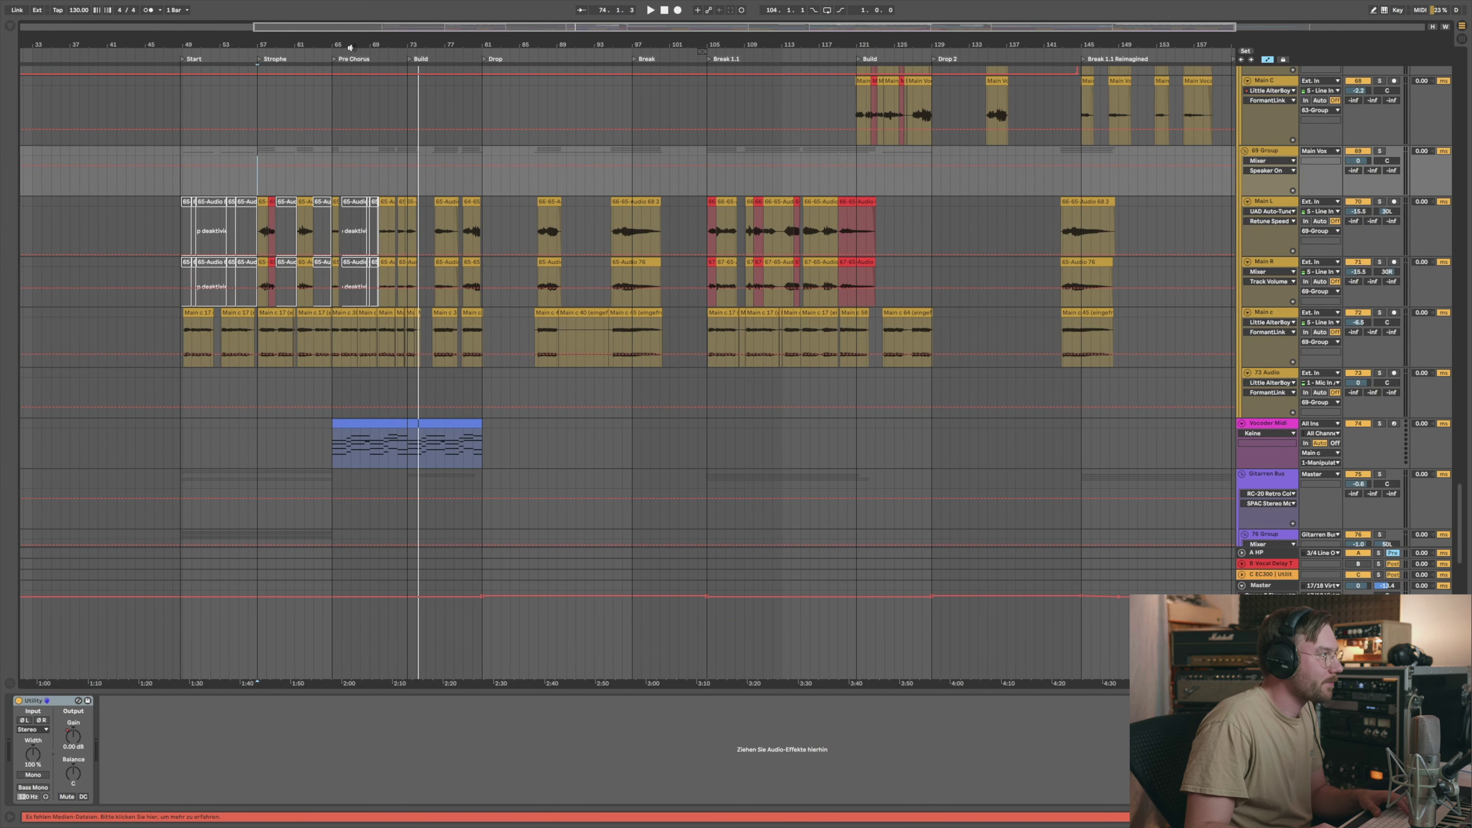
# Step: Place the playback start at the Strophe, bar 57, and show the Main c vocal track's device chain
pyautogui.moveTo(350, 48); pyautogui.dragTo(462, 45)
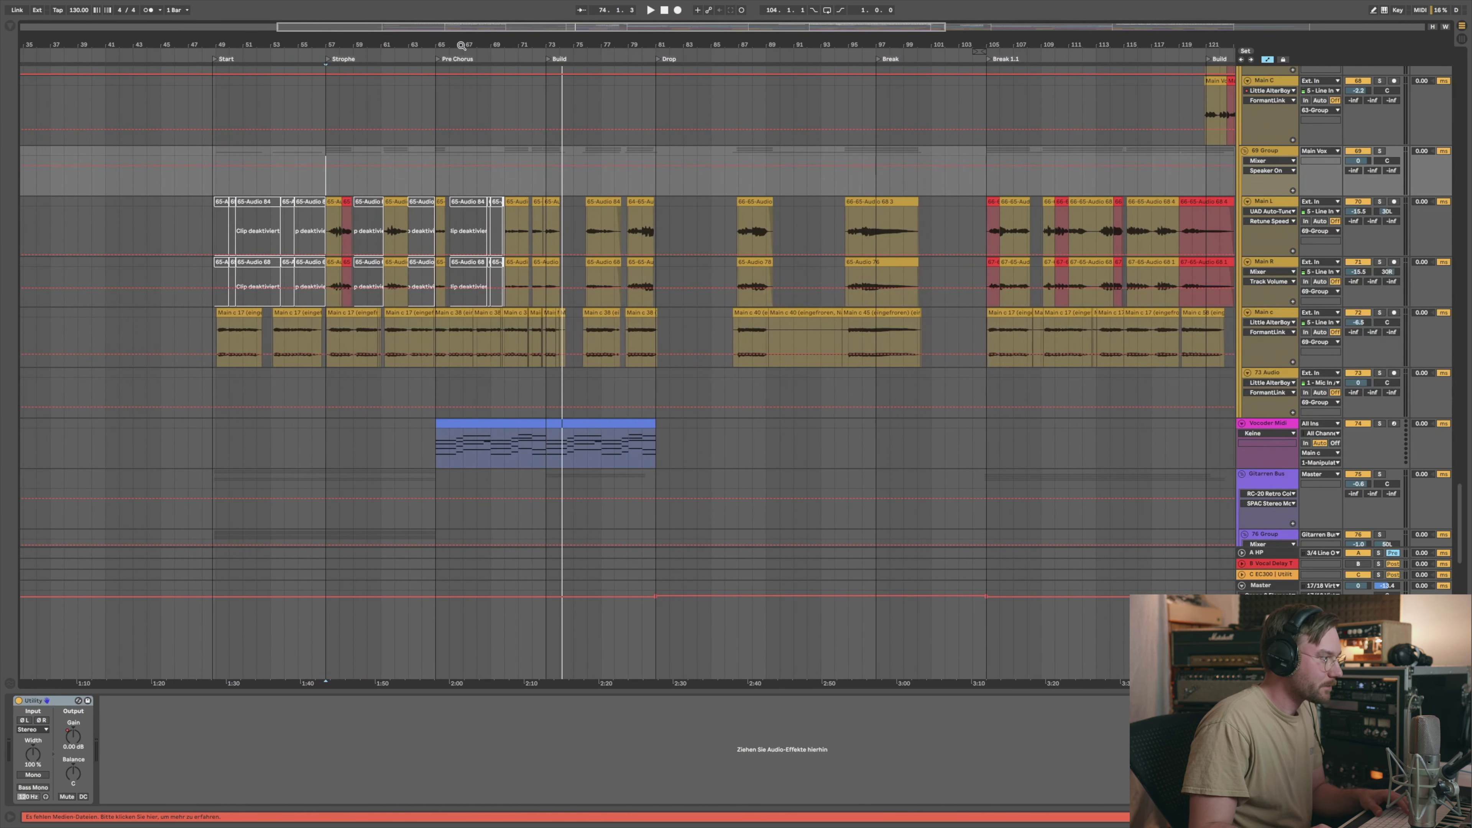
pyautogui.click(325, 378)
pyautogui.click(1267, 318)
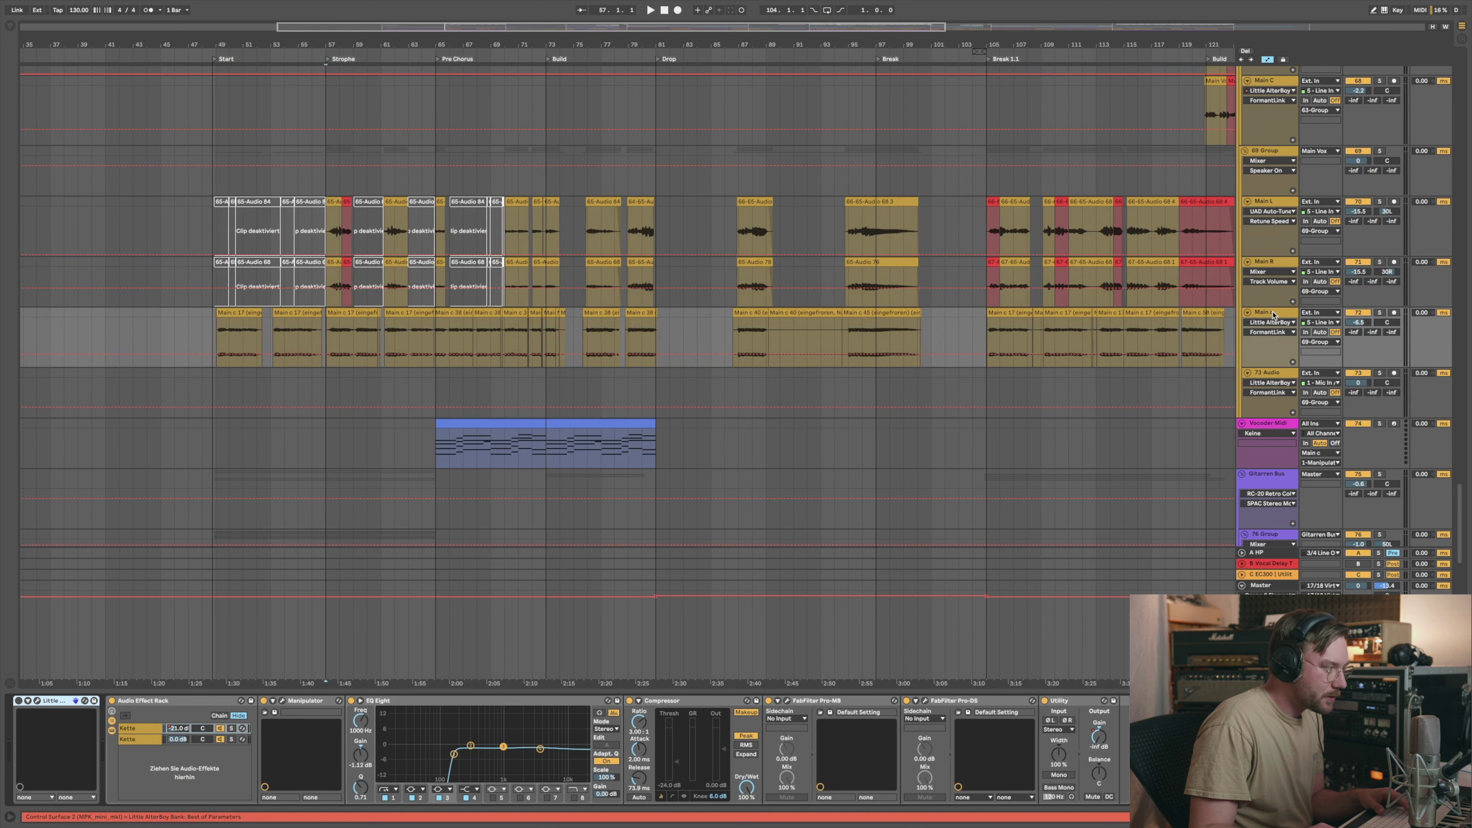
# Step: Enlarge the Main c vocal track and inspect the first chain of its Audio Effect Rack
pyautogui.click(131, 729)
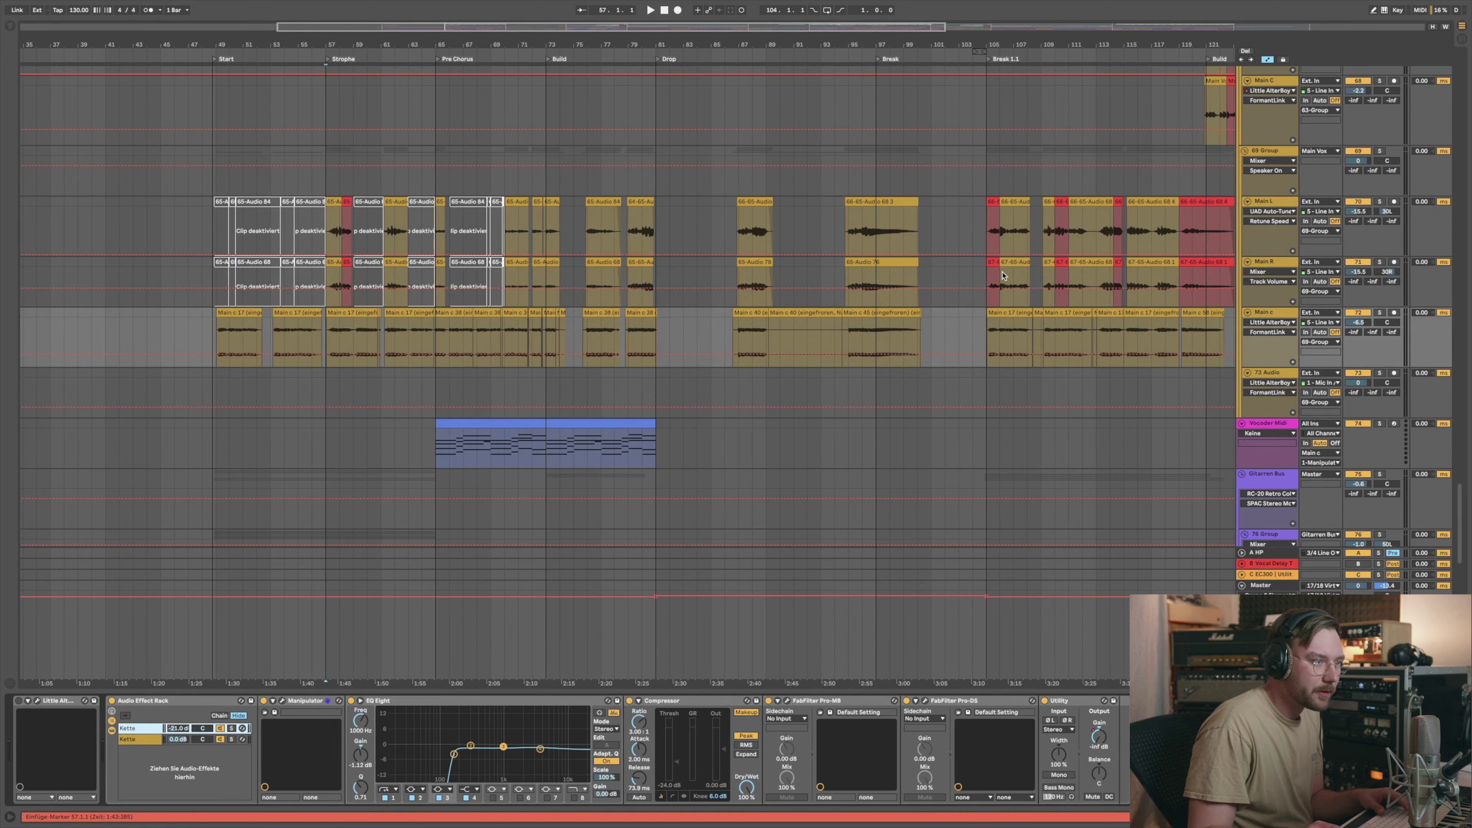
pyautogui.click(1269, 313)
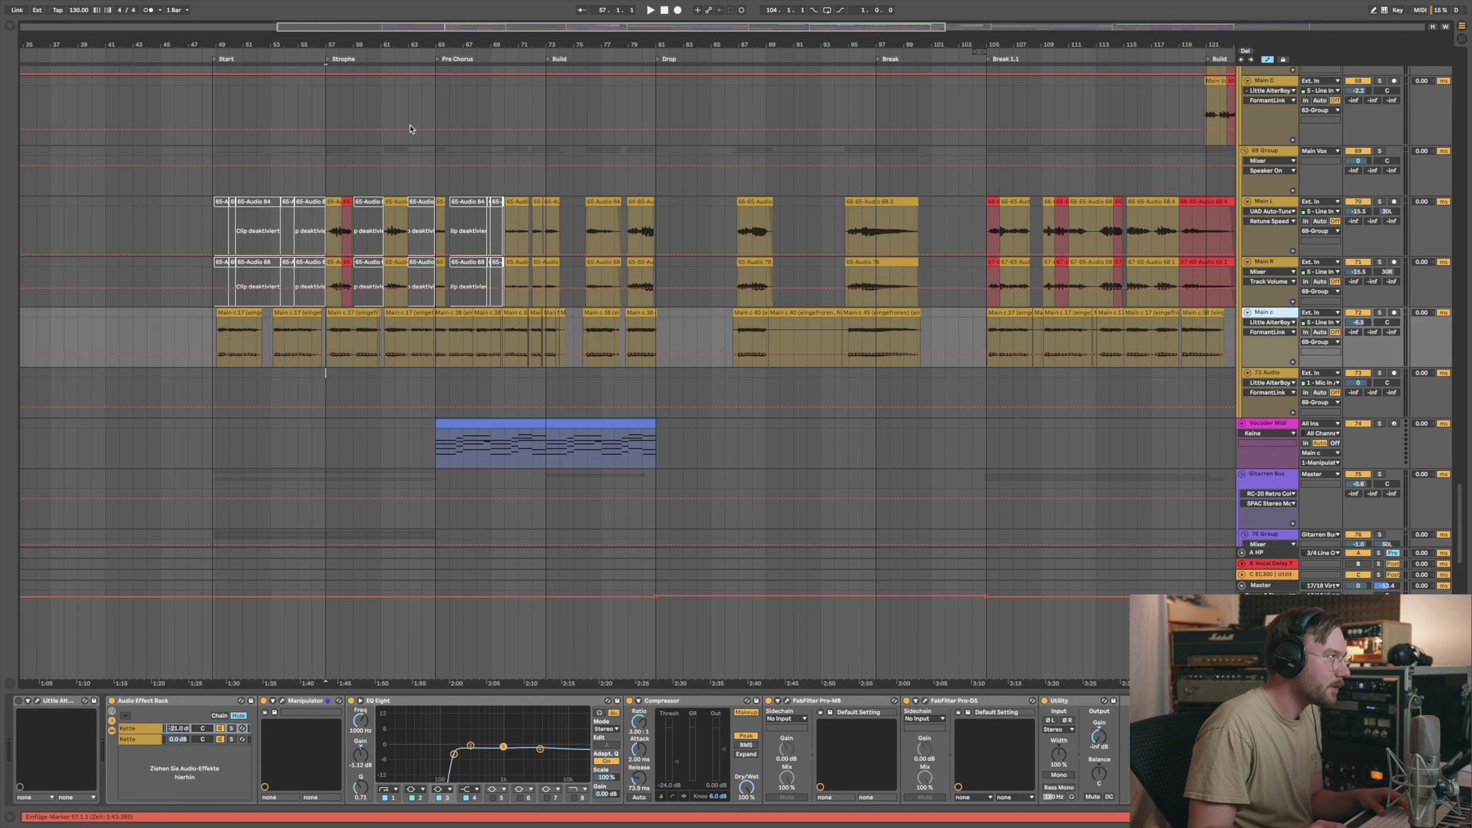
pyautogui.moveTo(335, 45)
pyautogui.mouseDown()
pyautogui.moveTo(335, 70)
pyautogui.moveTo(335, 44)
pyautogui.mouseUp()
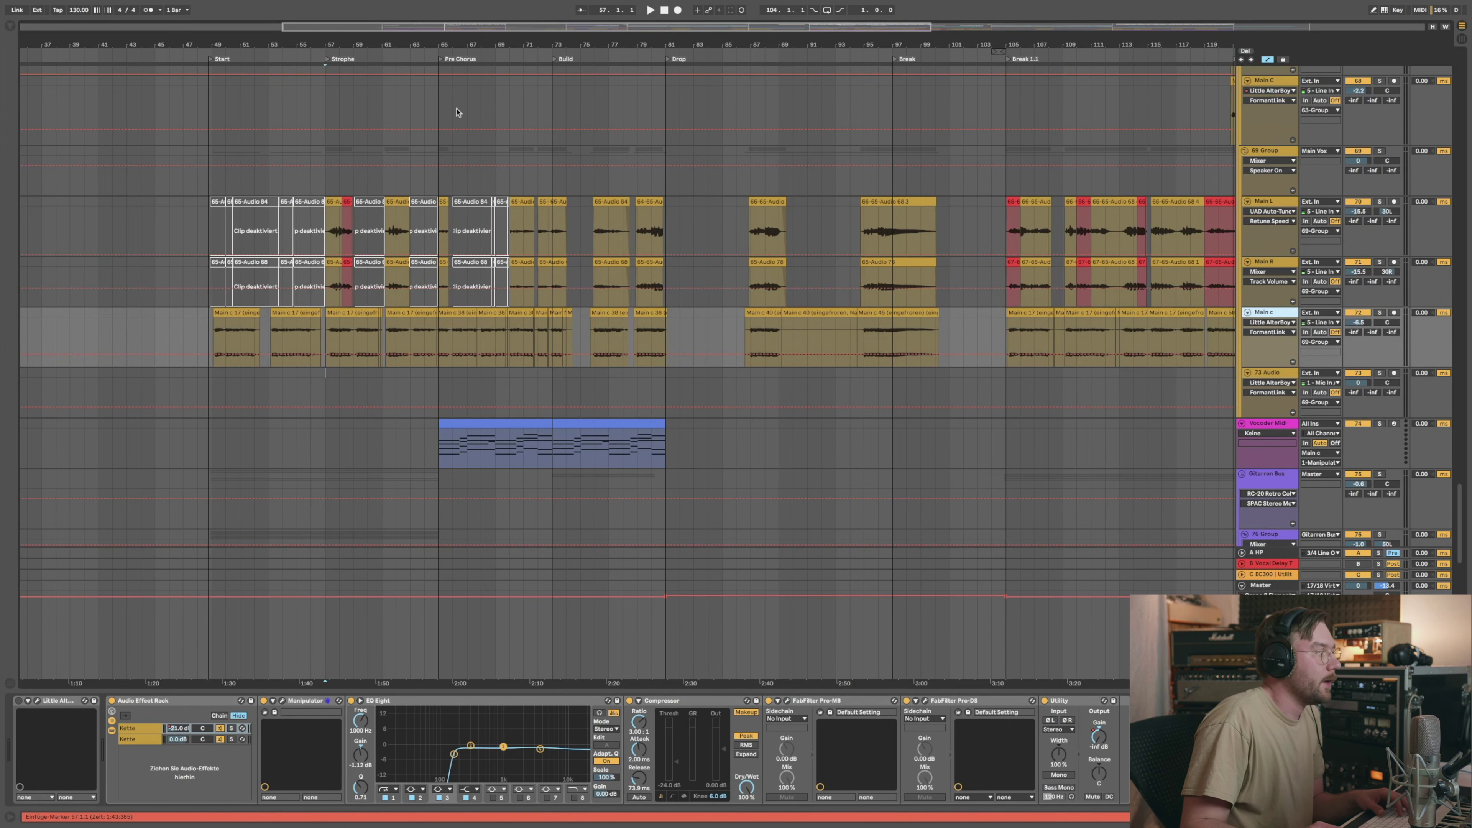
pyautogui.moveTo(346, 47); pyautogui.dragTo(346, 72)
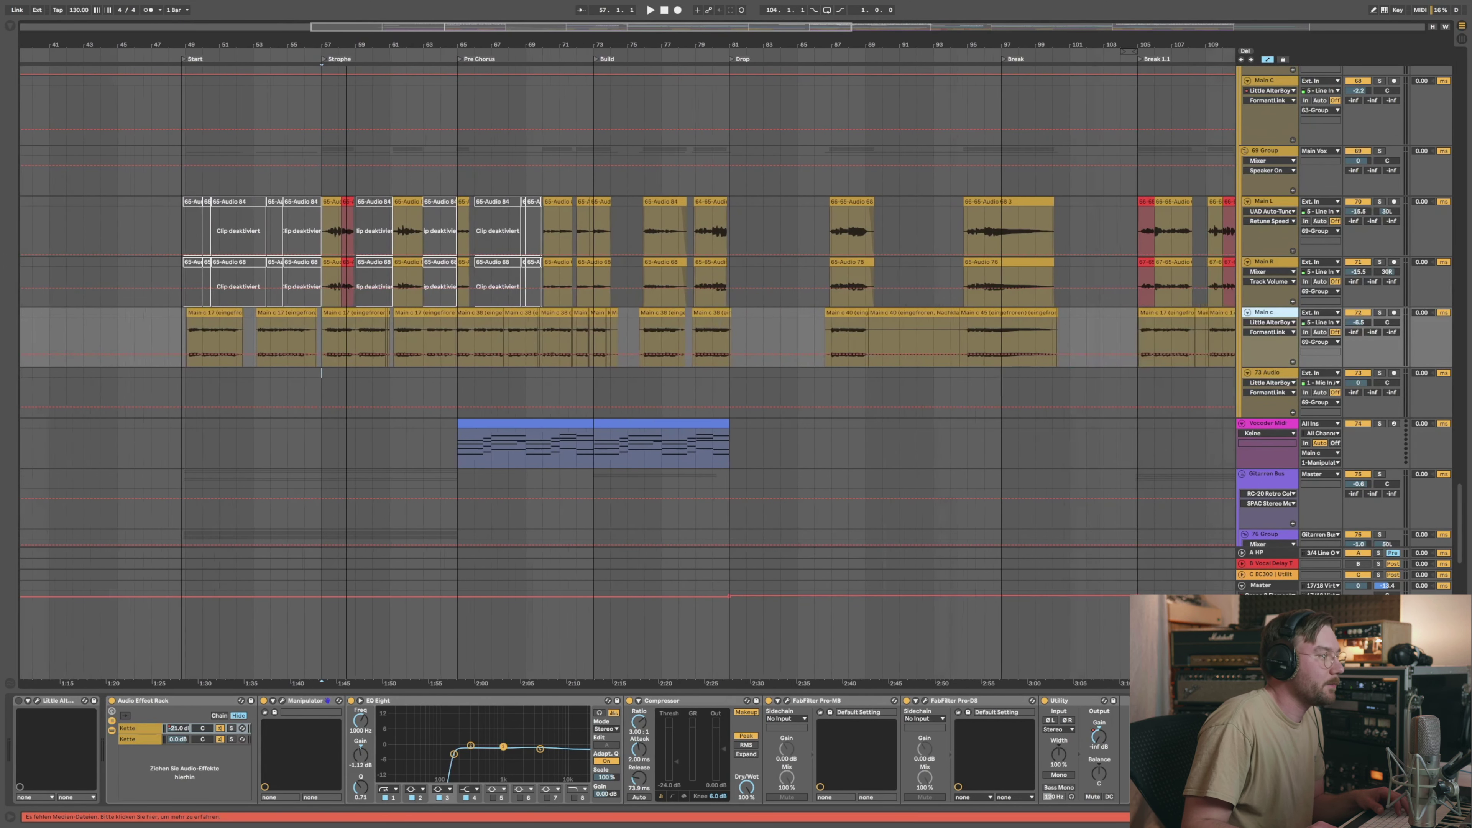
pyautogui.moveTo(1262, 364); pyautogui.dragTo(1265, 396)
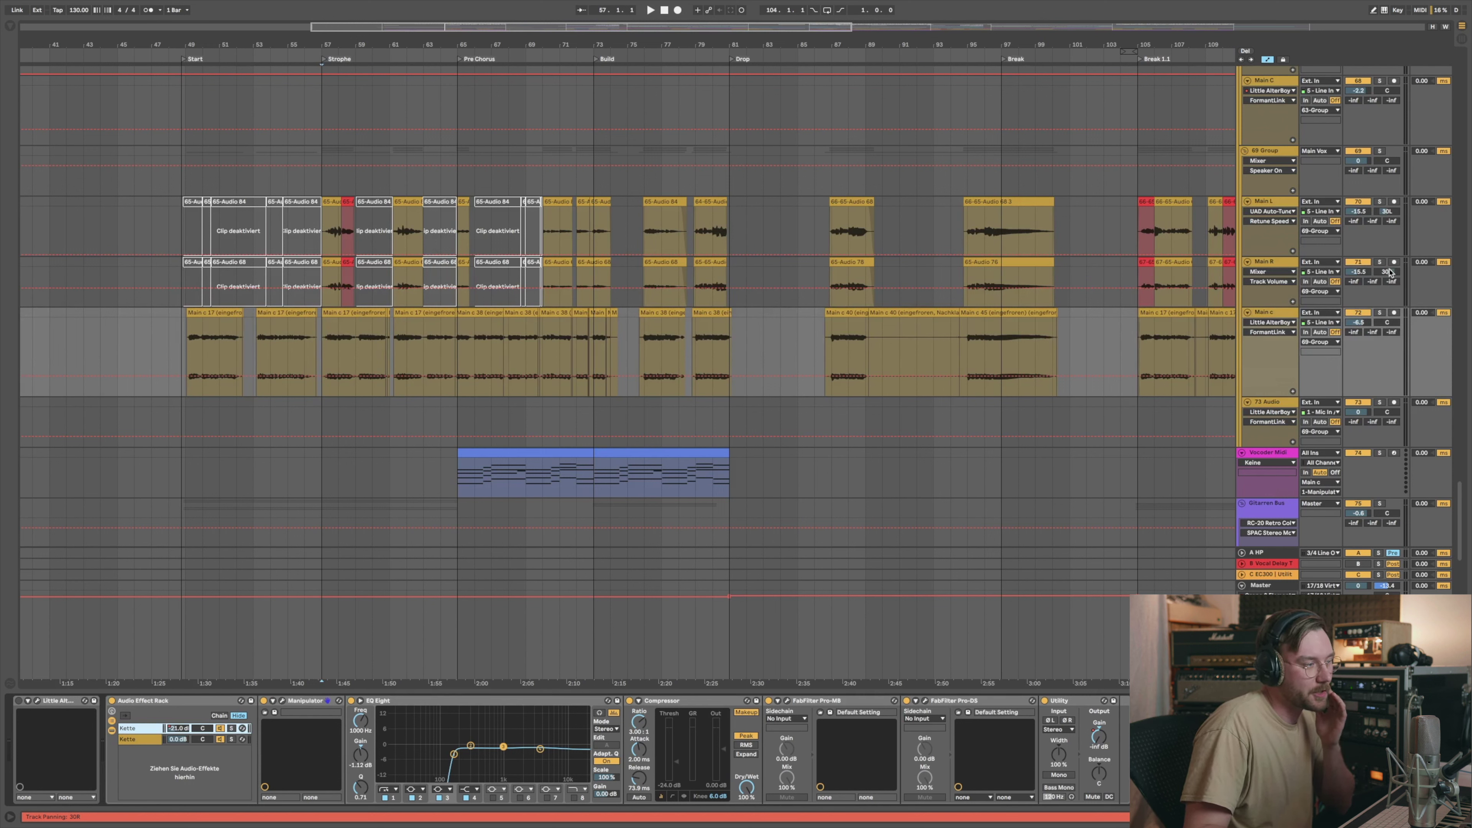
pyautogui.click(1270, 313)
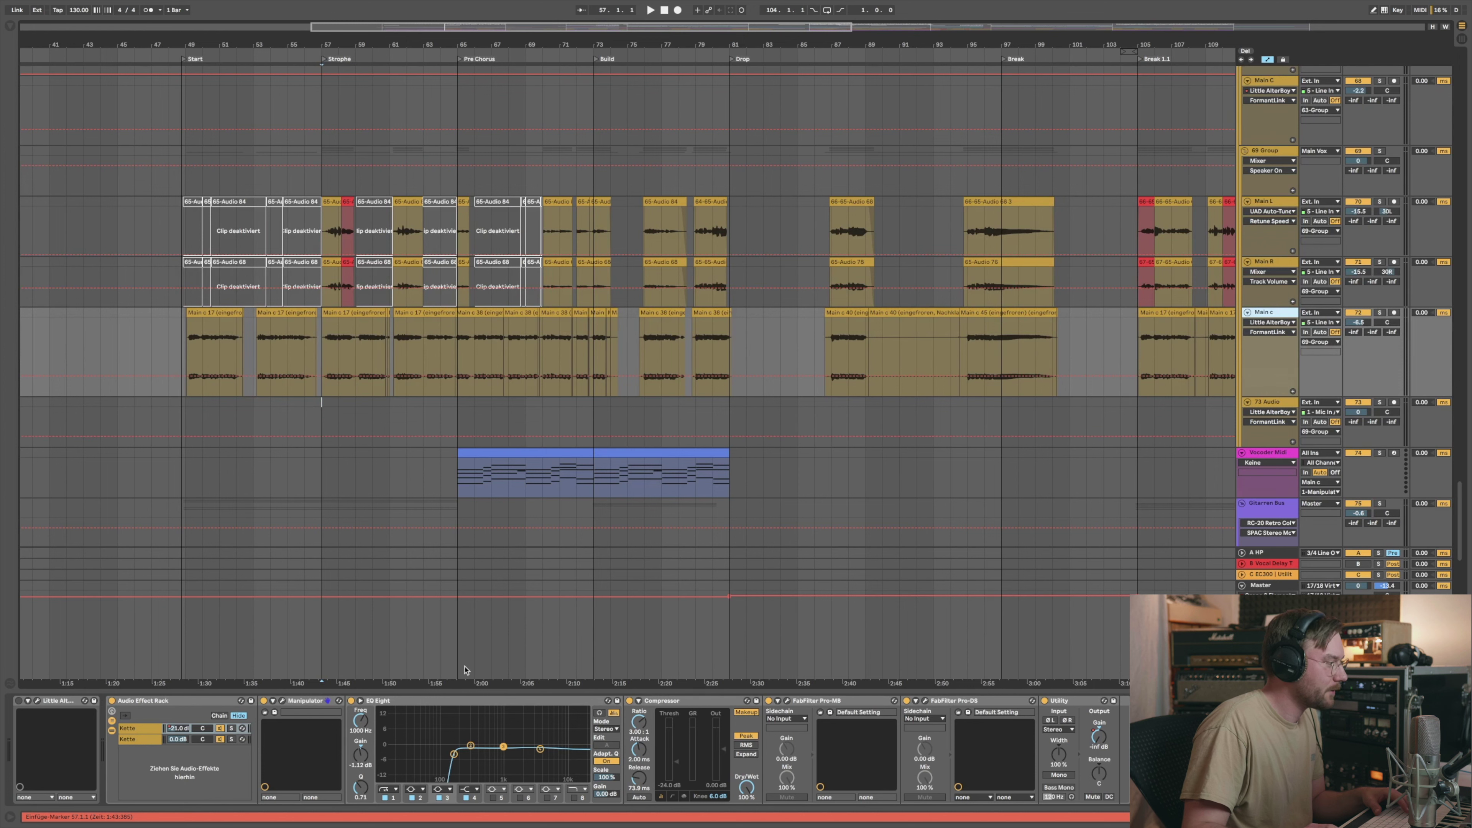
# Step: Compare the devices in the two chains of Main c's Audio Effect Rack, ending on the first chain
pyautogui.click(140, 730)
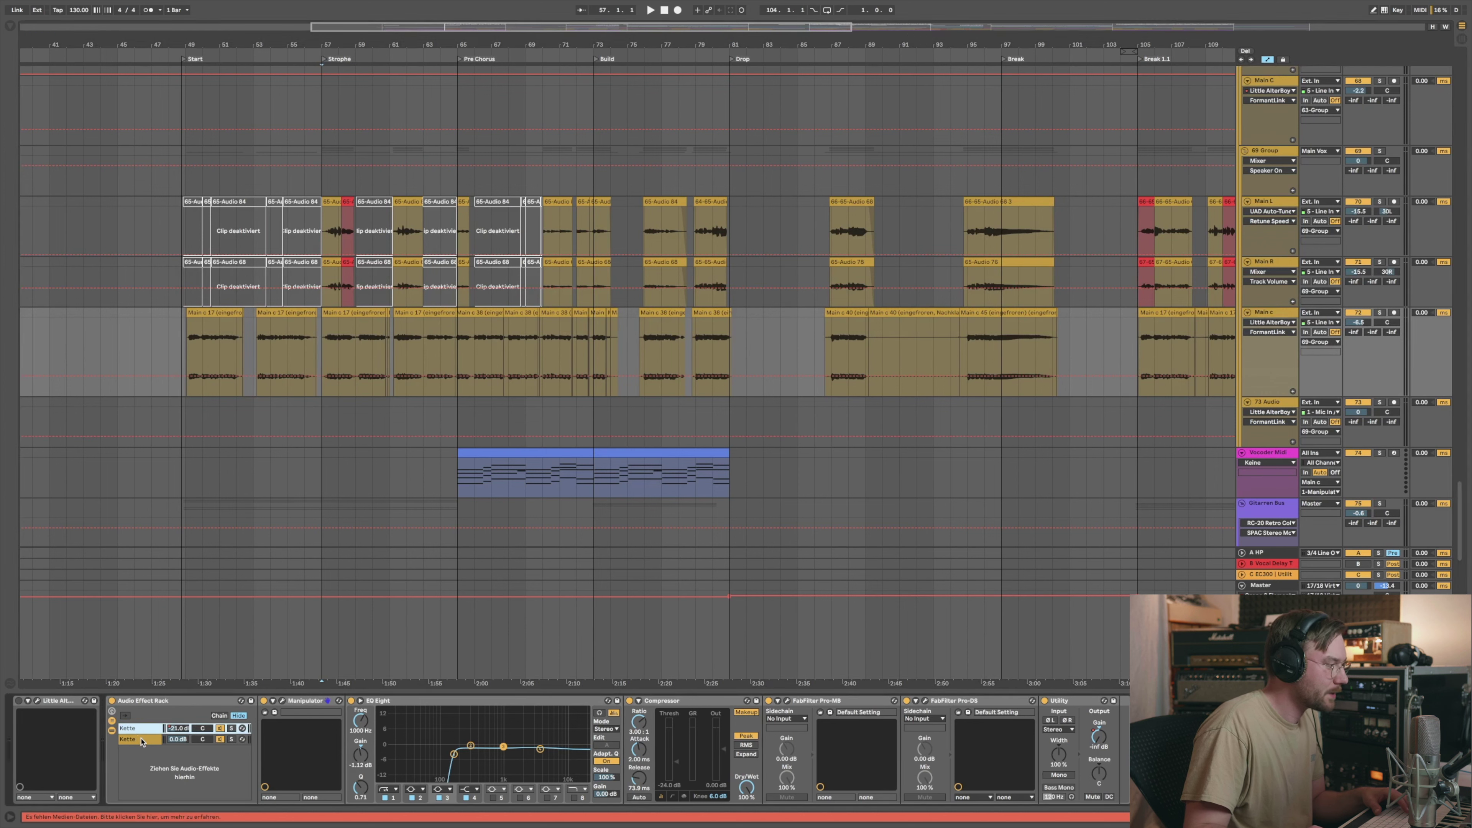
pyautogui.click(140, 740)
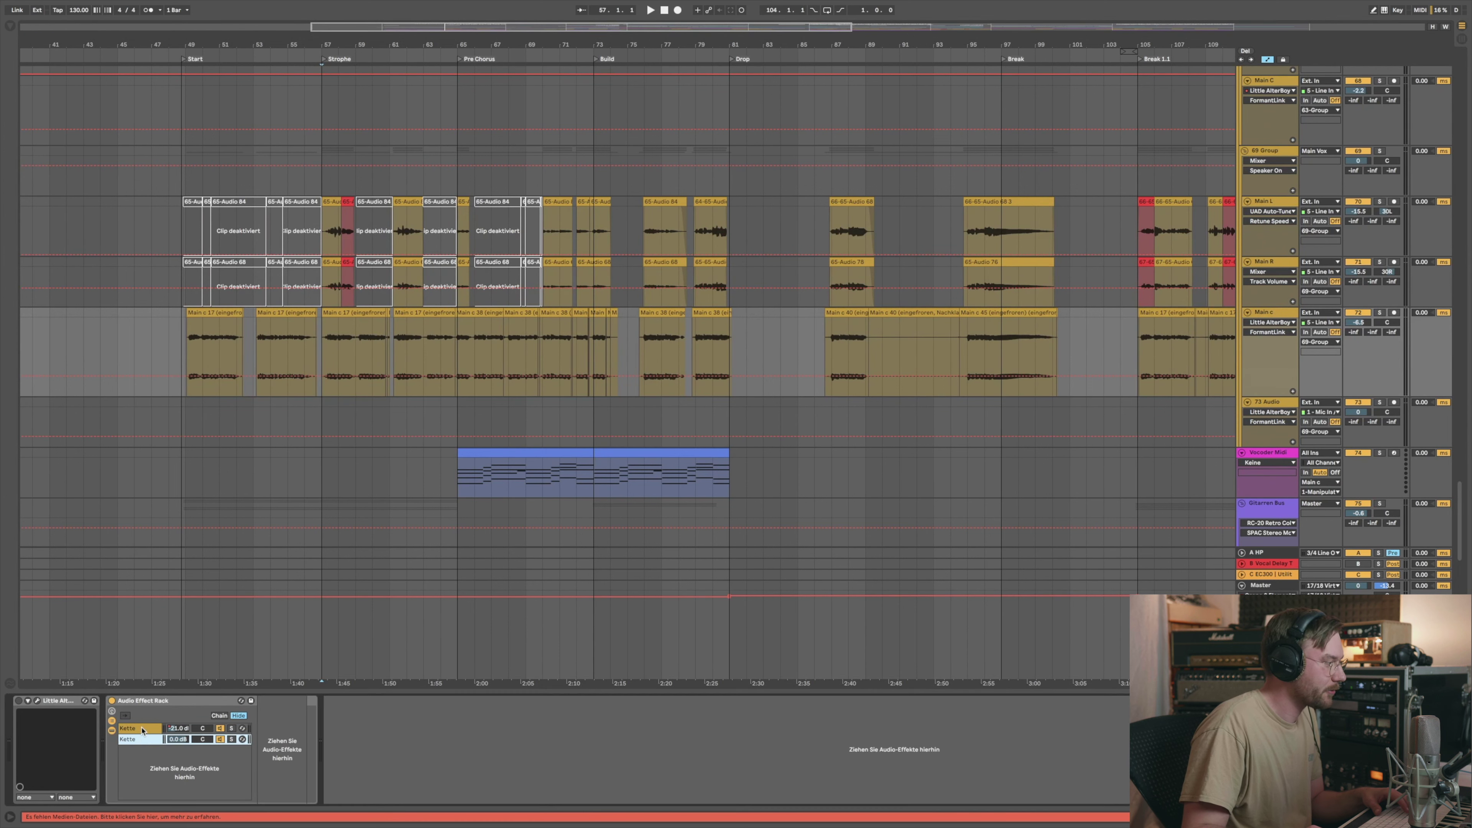
pyautogui.click(142, 729)
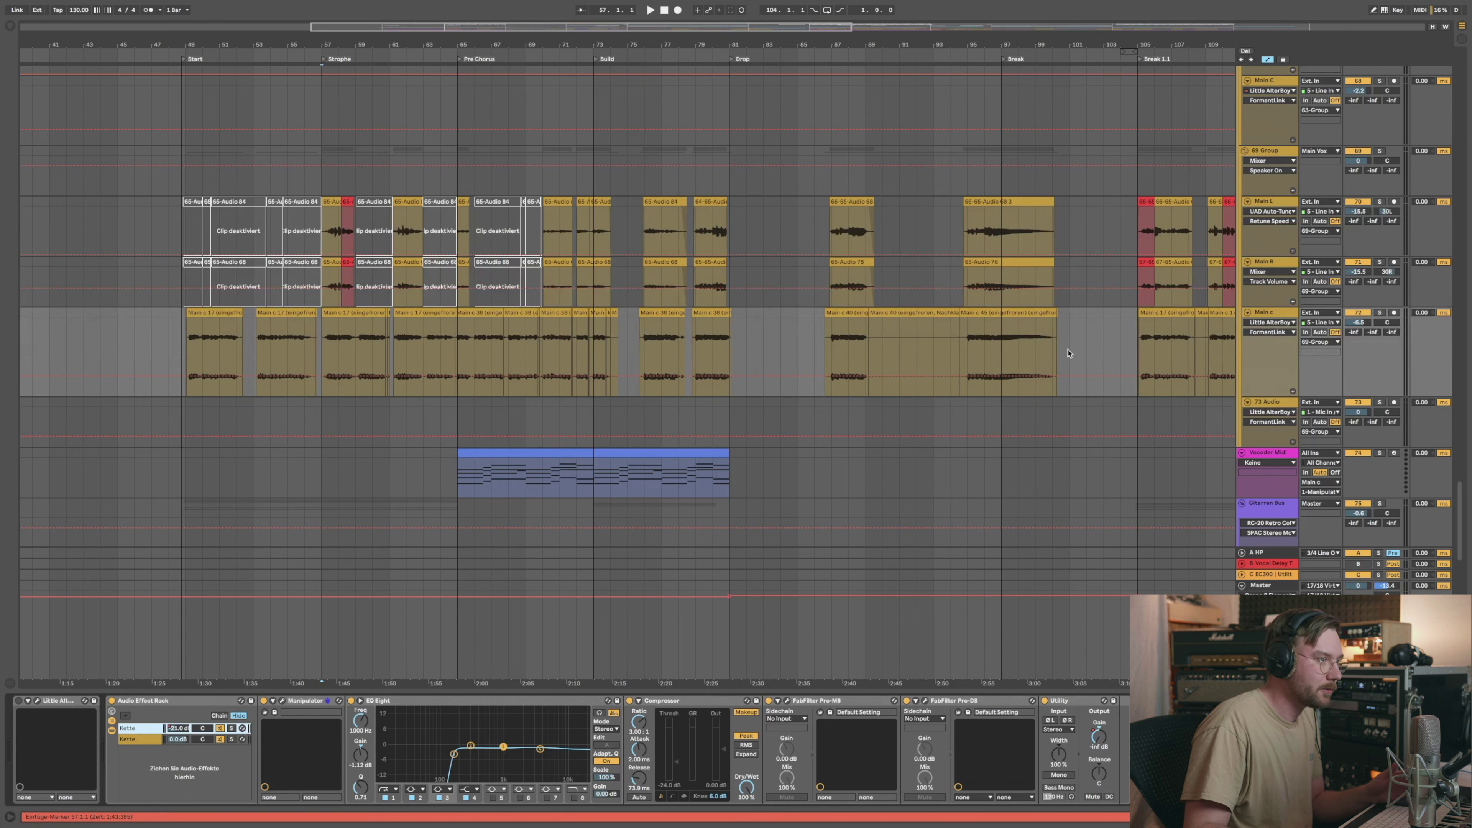
pyautogui.click(1267, 314)
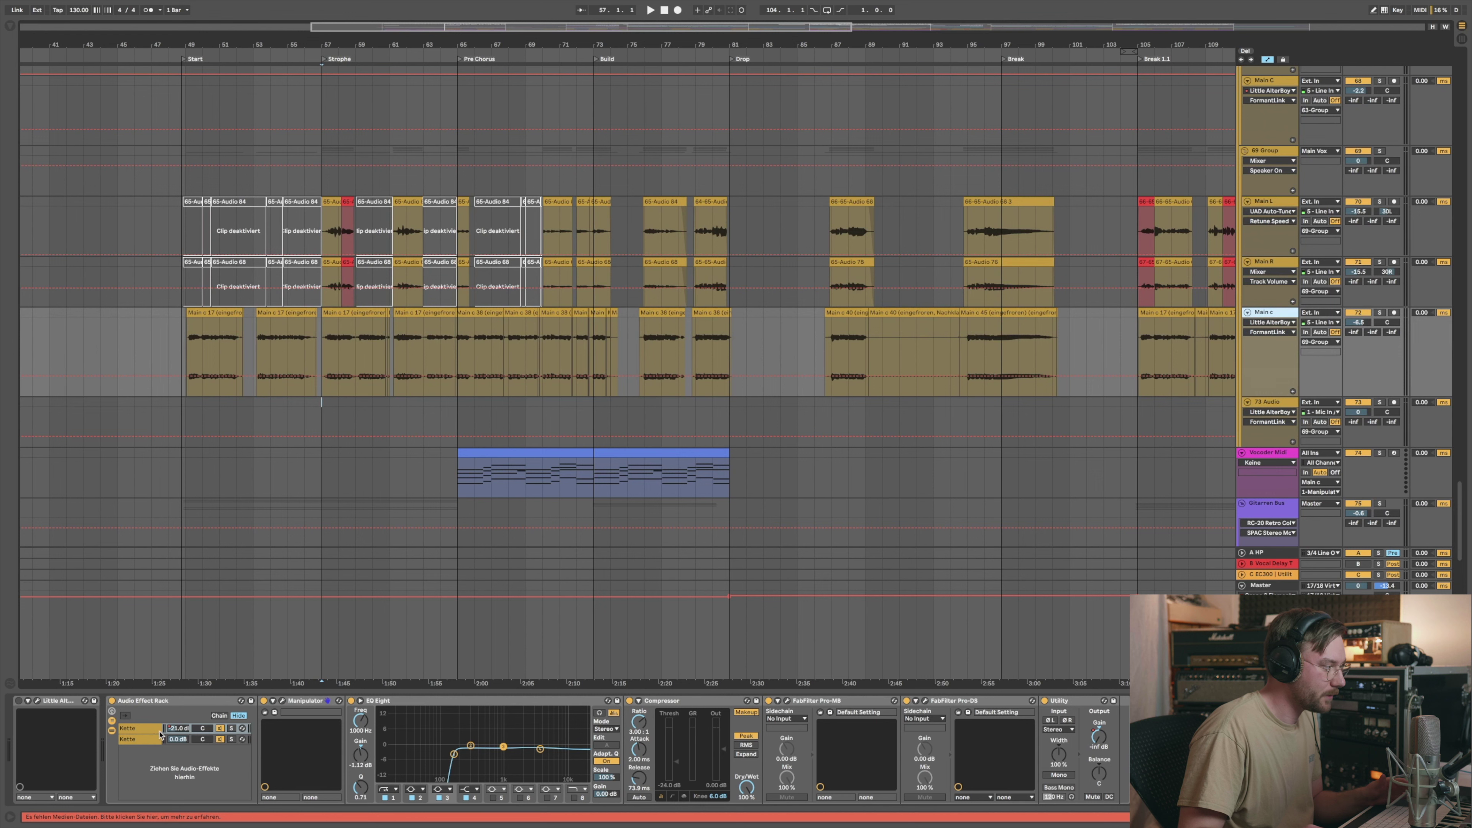
pyautogui.click(133, 742)
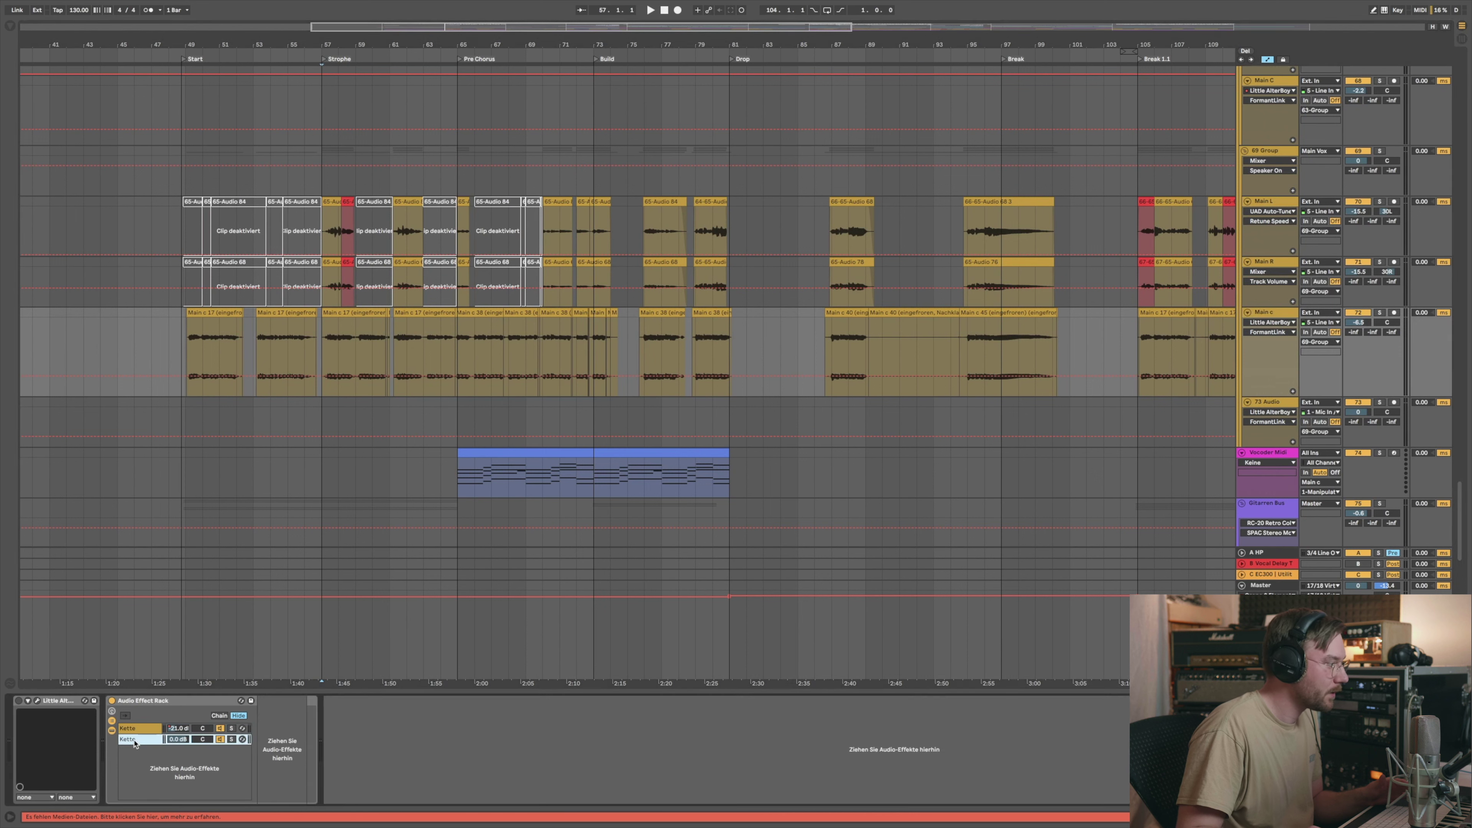
pyautogui.click(137, 730)
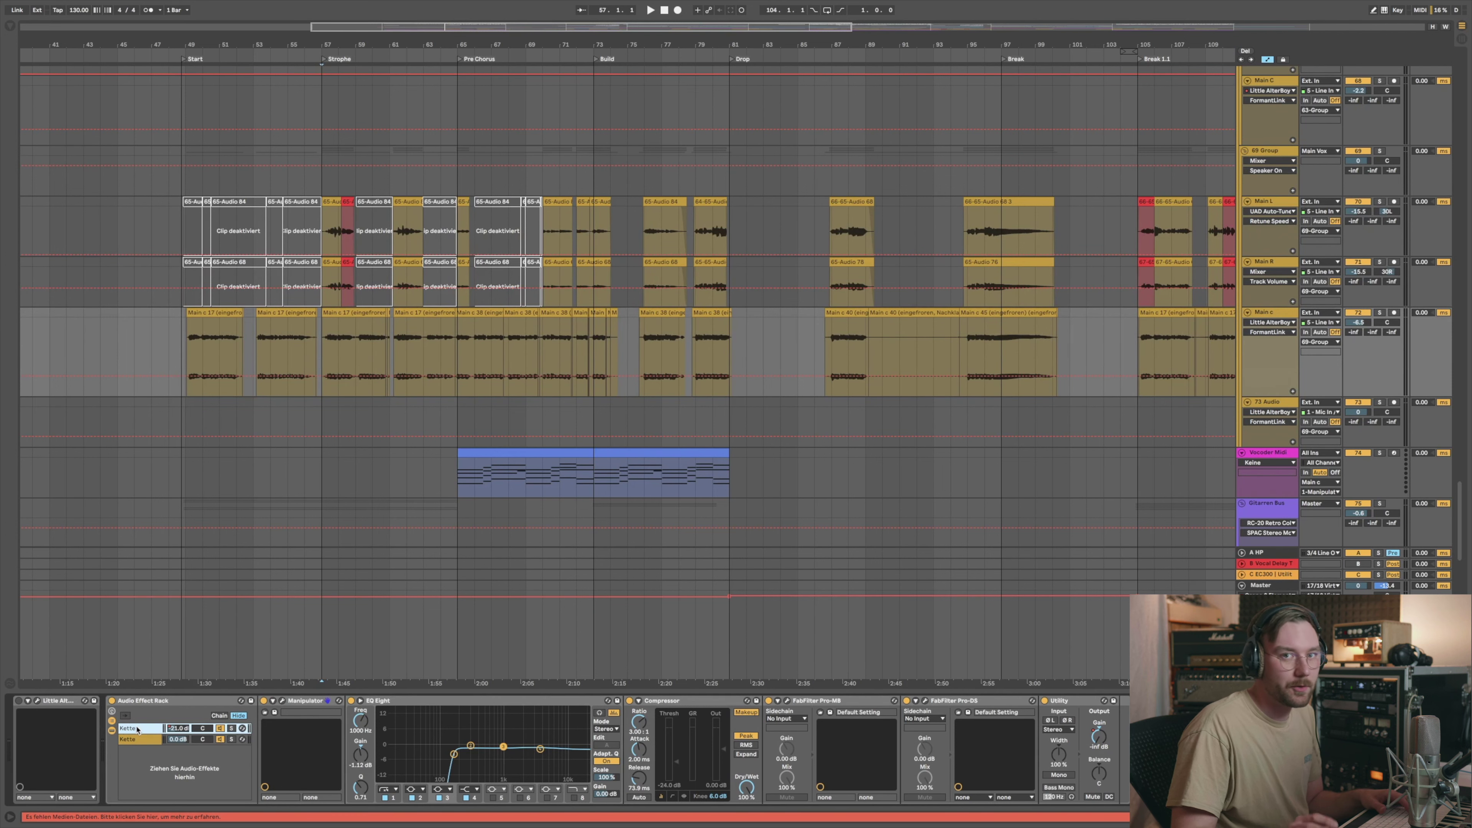
# Step: Play the Main c vocal from the Strophe at bar 57, toggling its solo during playback
pyautogui.click(325, 342)
pyautogui.scroll(1, 324, 342)
pyautogui.moveTo(377, 43); pyautogui.dragTo(459, 44)
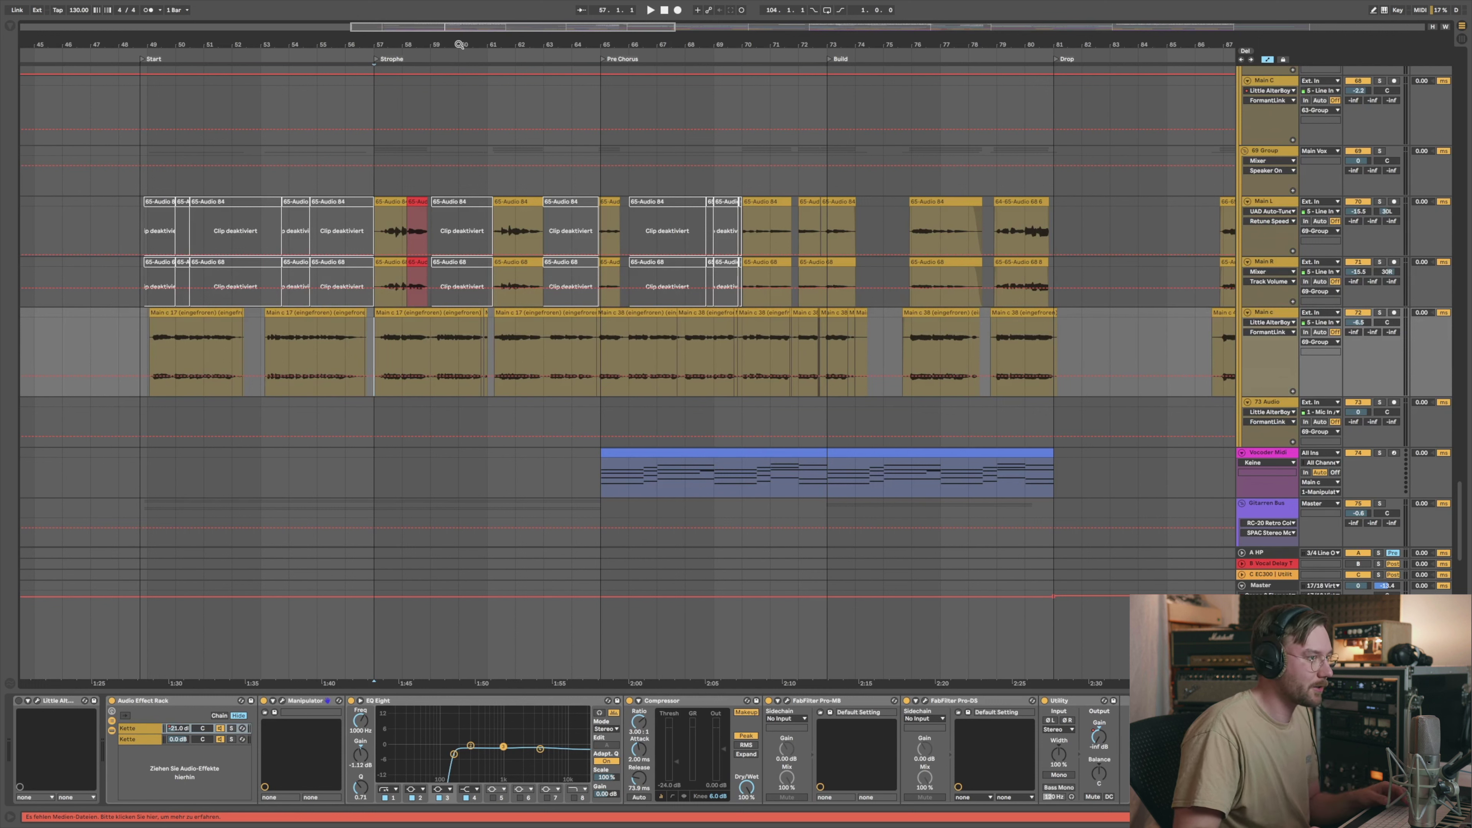
pyautogui.click(1279, 313)
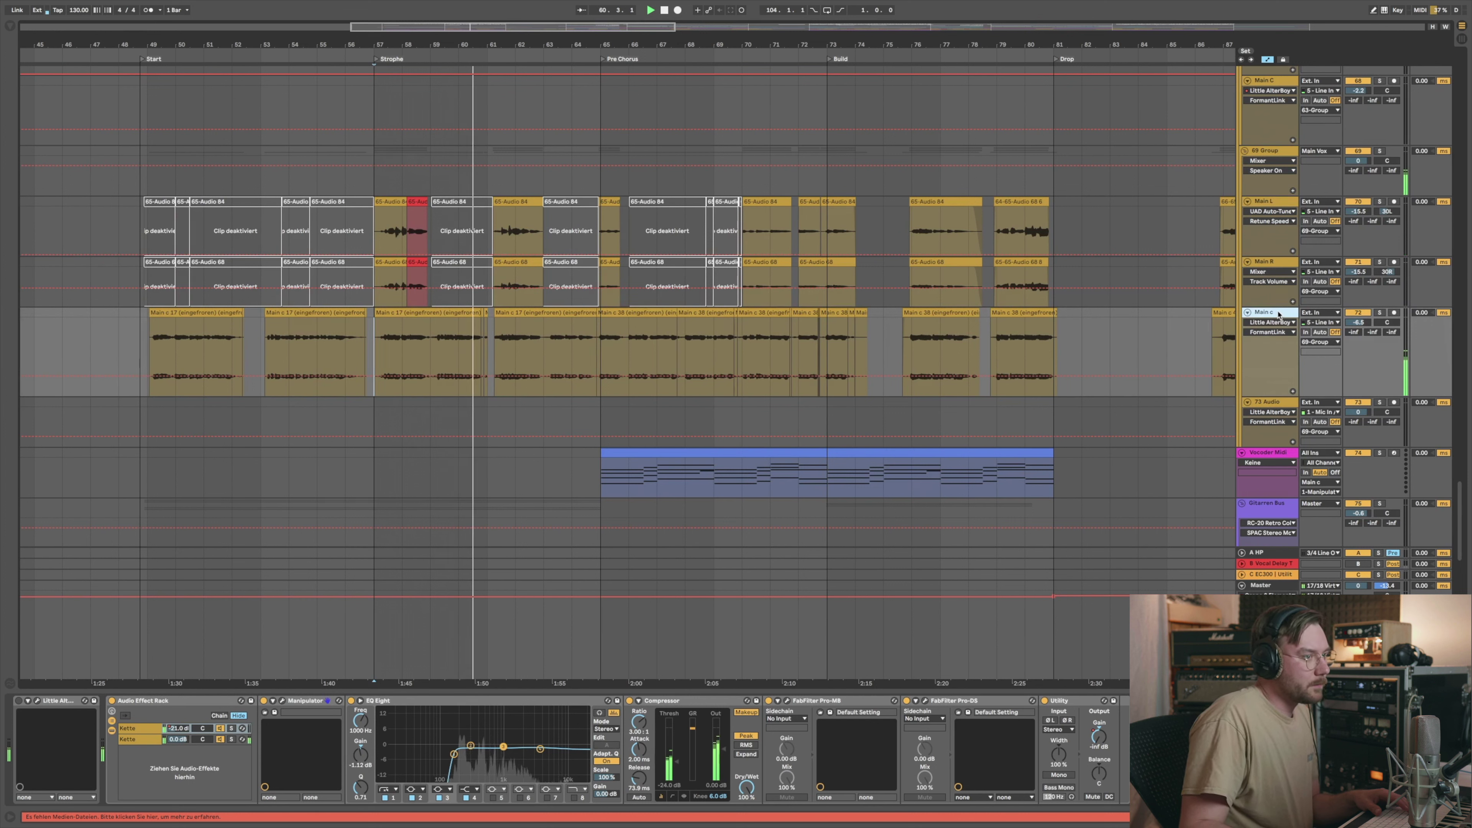
pyautogui.click(1380, 312)
pyautogui.click(1380, 313)
pyautogui.press('space')
# Step: Bring up the Main Vox group's device chain and return to the 69 Group vocal tracks
pyautogui.moveTo(1461, 536); pyautogui.dragTo(1467, 482)
pyautogui.click(1274, 148)
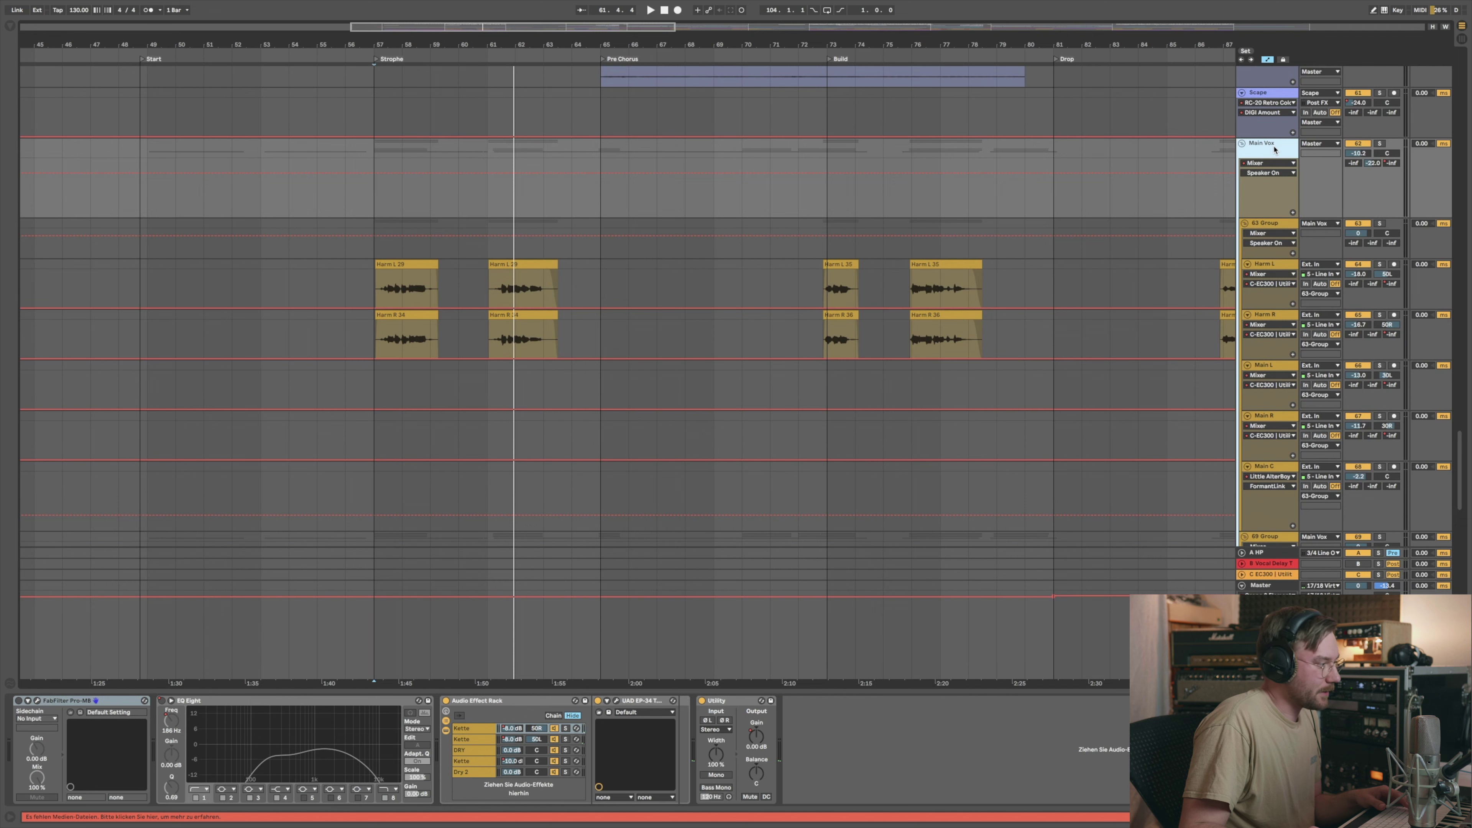
pyautogui.moveTo(1458, 468); pyautogui.dragTo(1466, 508)
# Step: Show the Main R vocal's device chain and open its UAD 1176AE, Teletronix LA-2A and Distressor compressors
pyautogui.moveTo(573, 53); pyautogui.dragTo(602, 44)
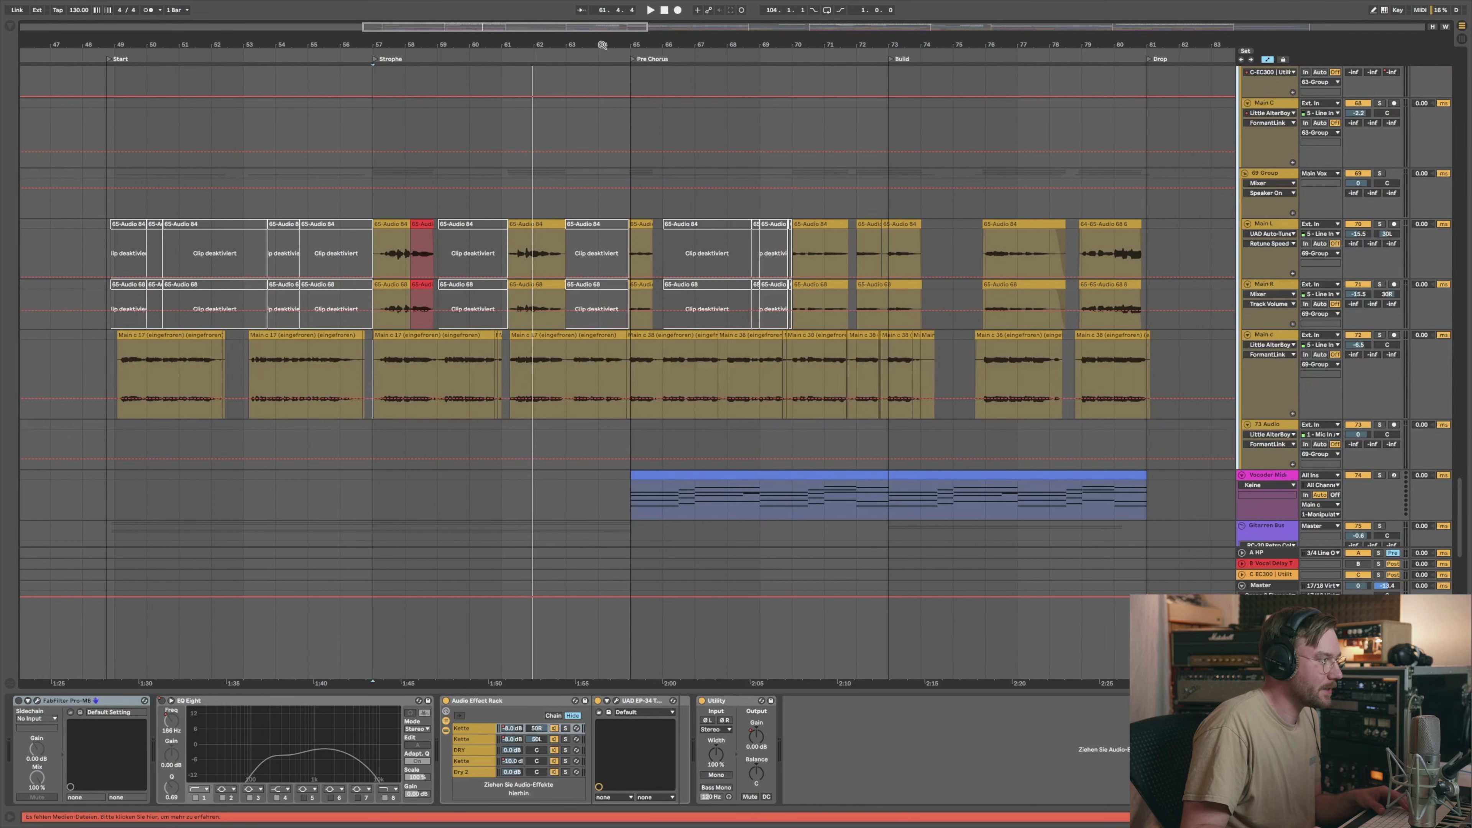
pyautogui.click(1258, 228)
pyautogui.click(1267, 285)
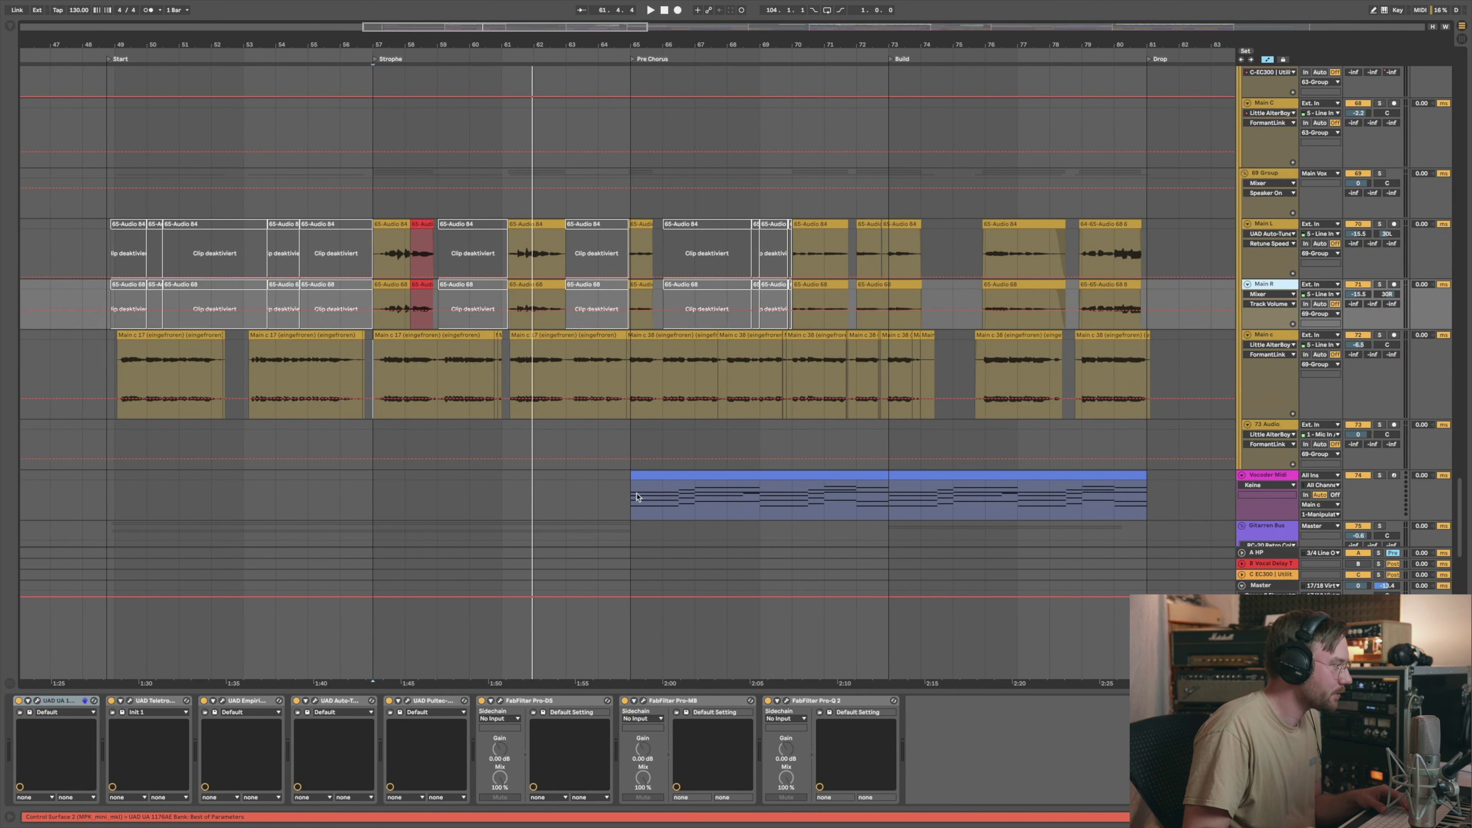
pyautogui.click(38, 701)
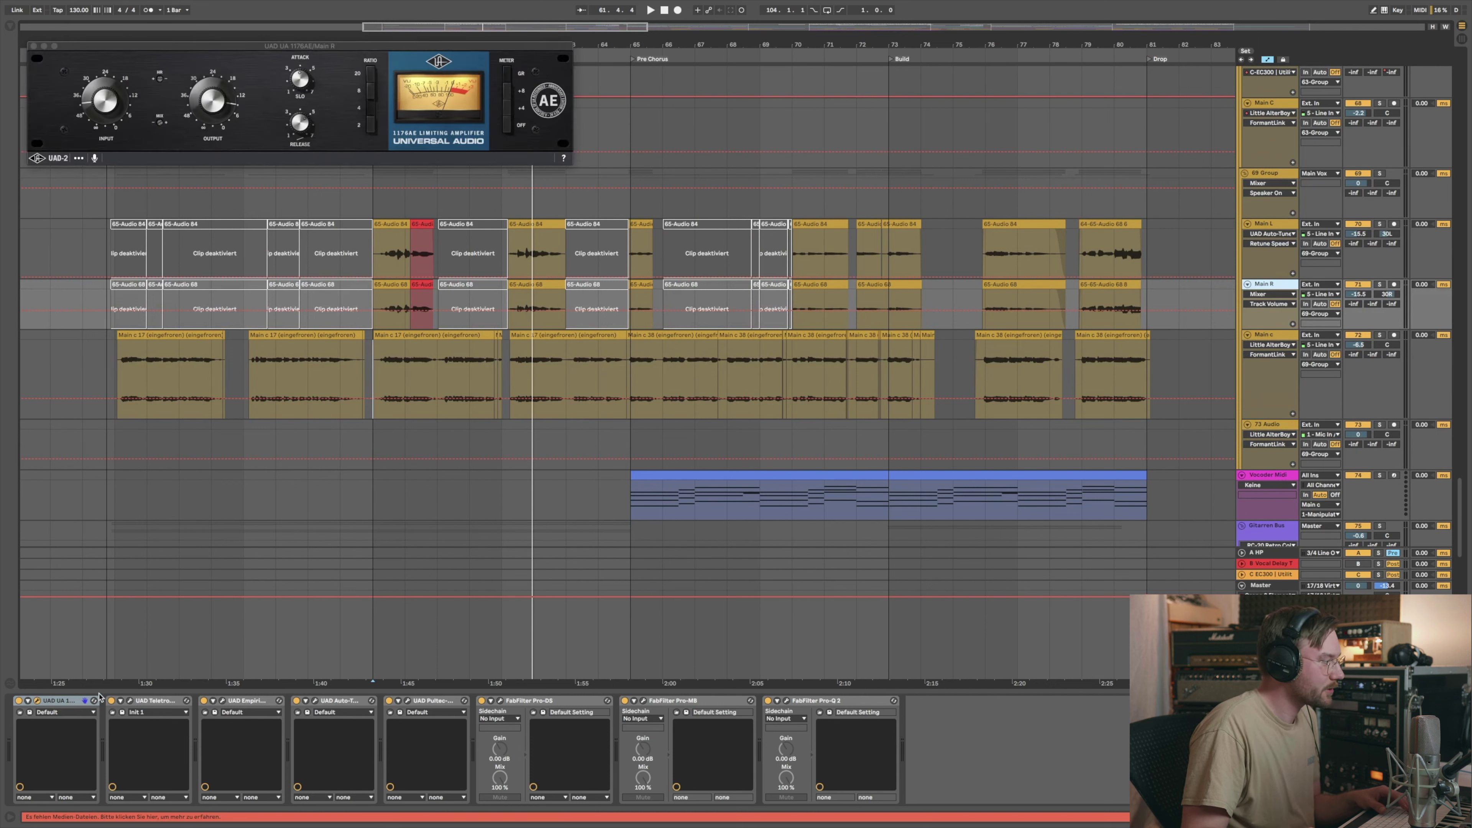
pyautogui.click(130, 701)
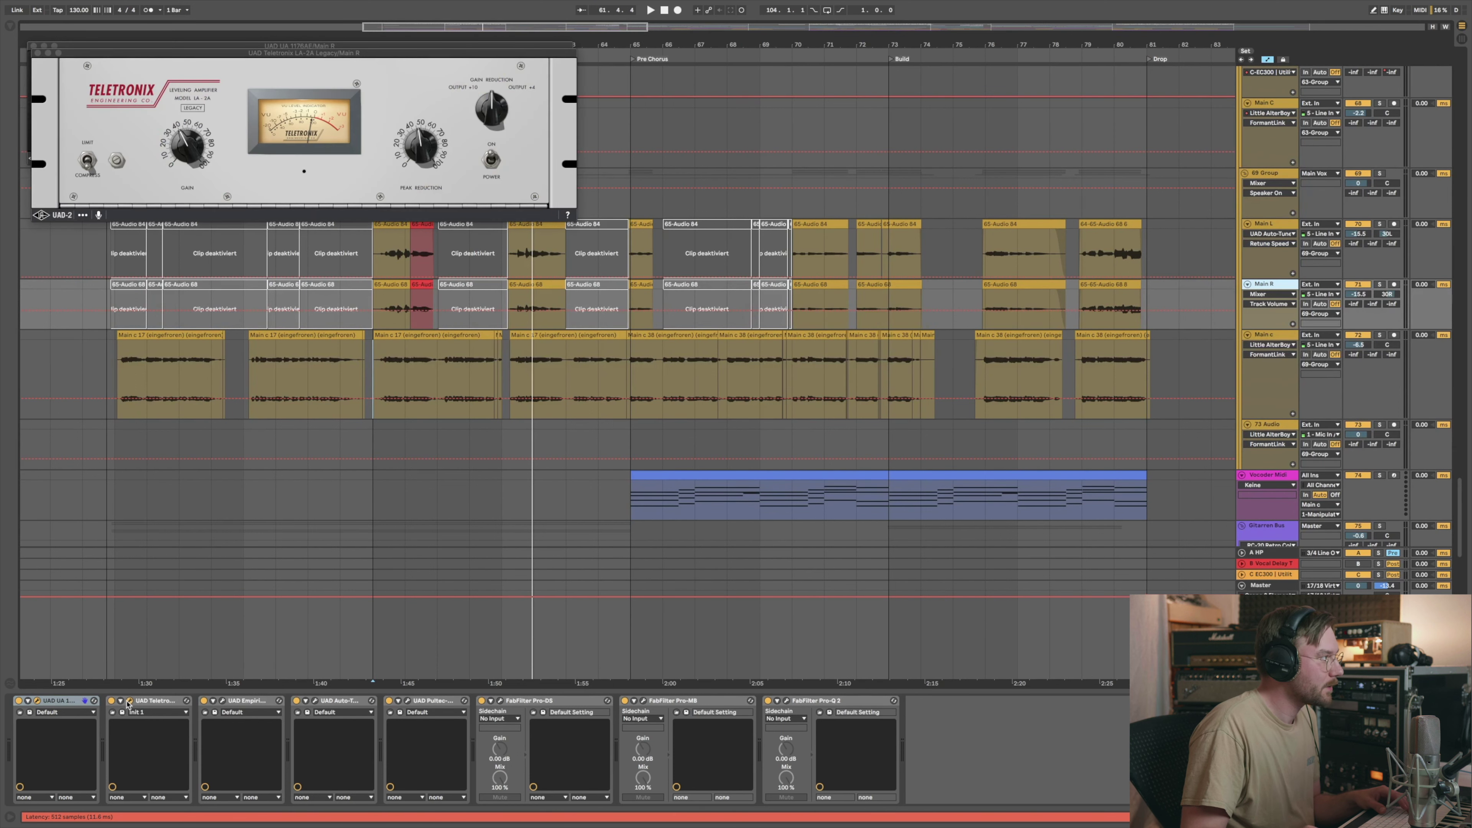
pyautogui.click(223, 702)
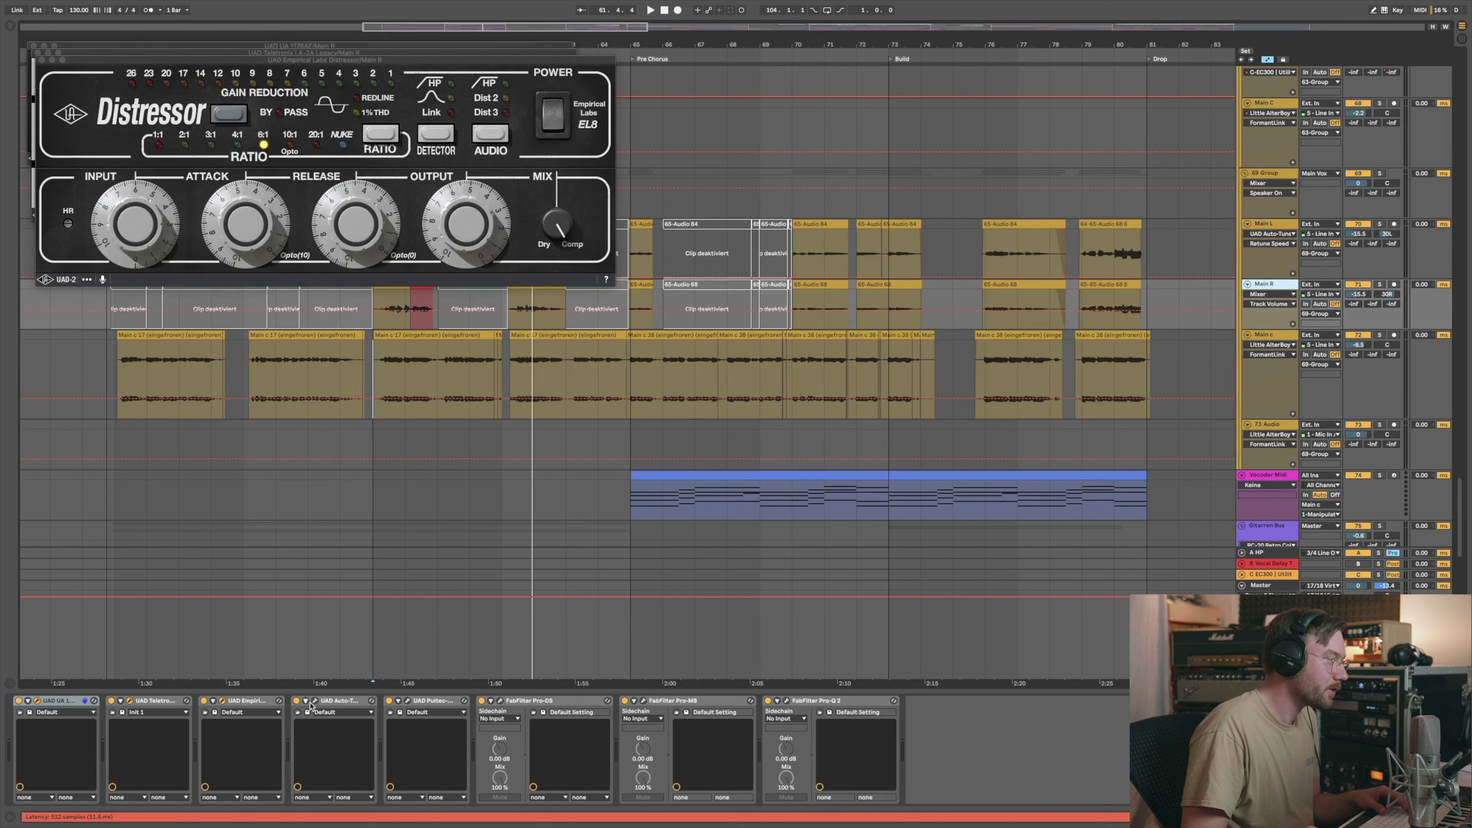
# Step: Play the Main R vocal soloed from bar 57 while viewing the Distressor, and close all three compressor windows
pyautogui.press('space')
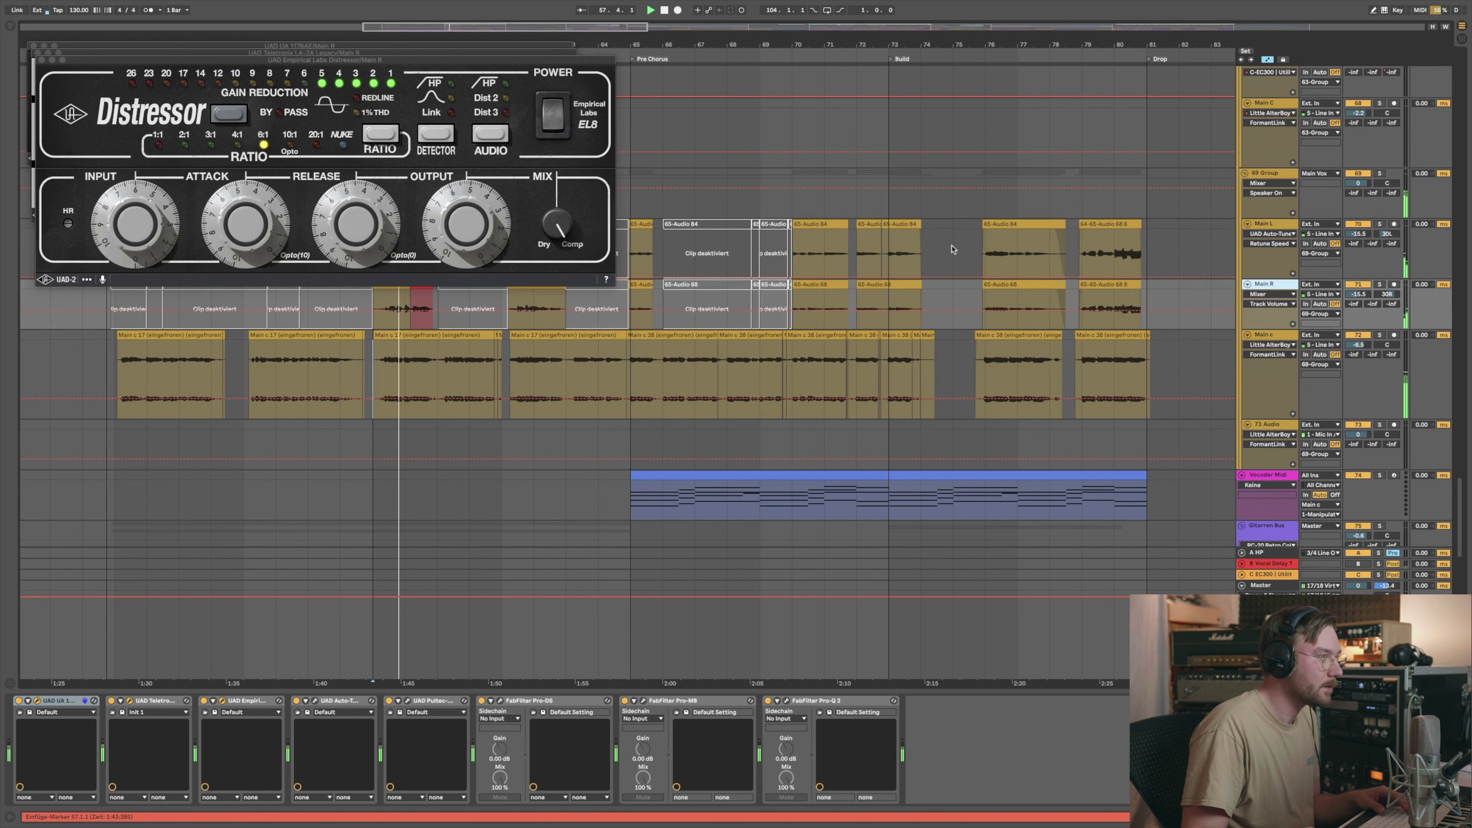
pyautogui.click(1380, 285)
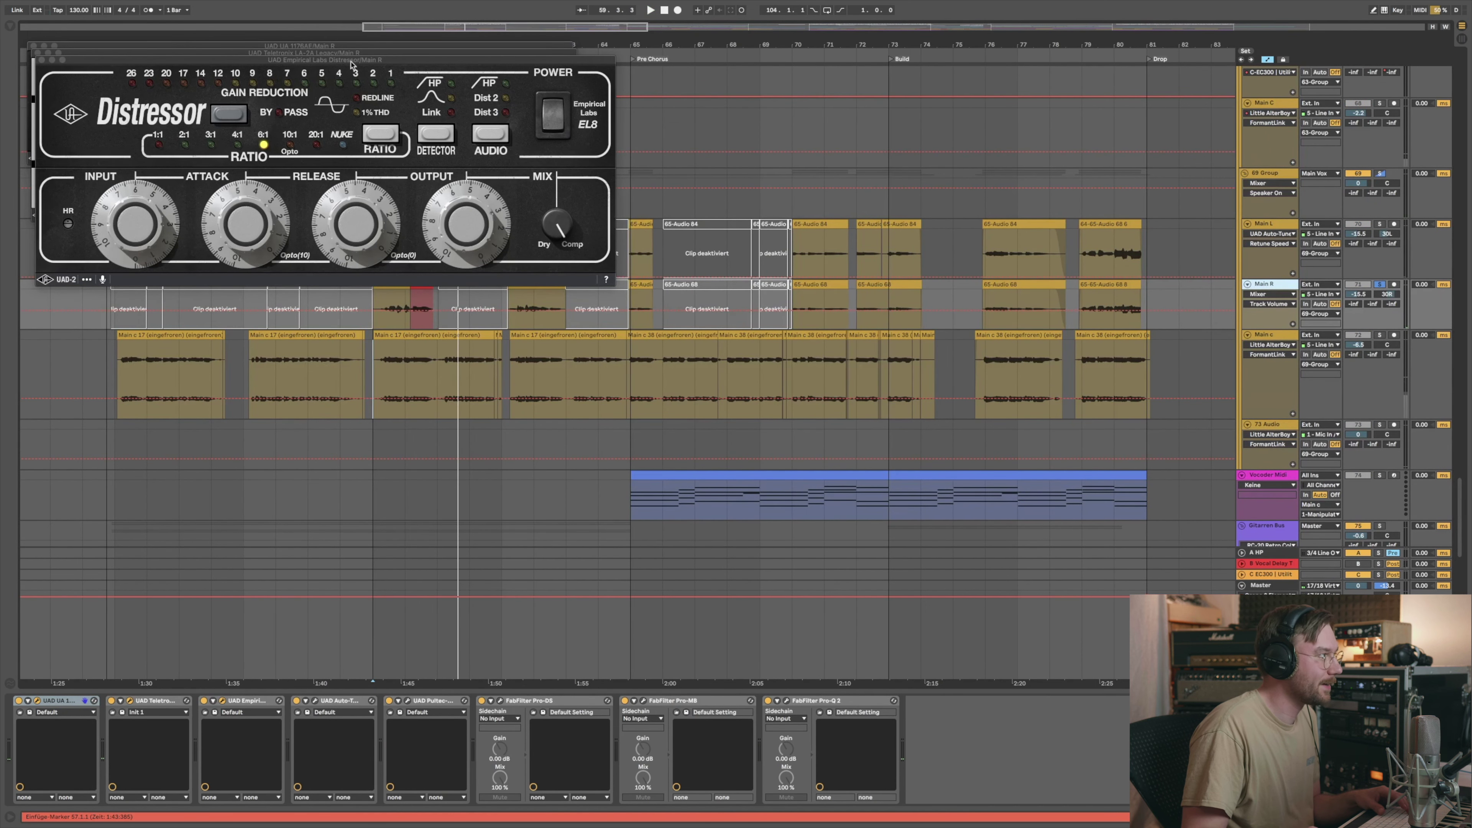
pyautogui.moveTo(351, 63); pyautogui.dragTo(530, 155)
pyautogui.click(37, 53)
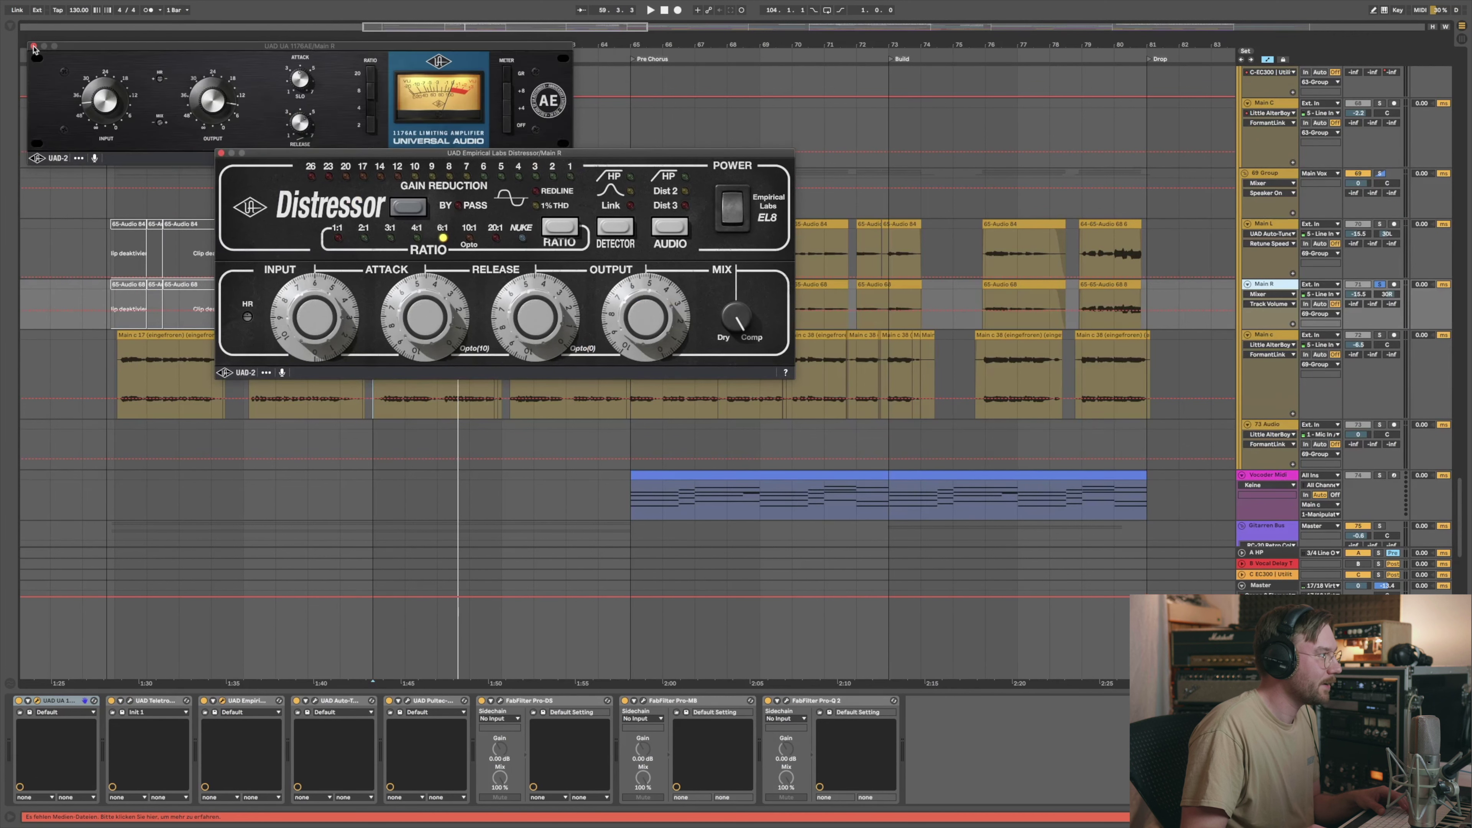
pyautogui.click(34, 46)
pyautogui.click(220, 154)
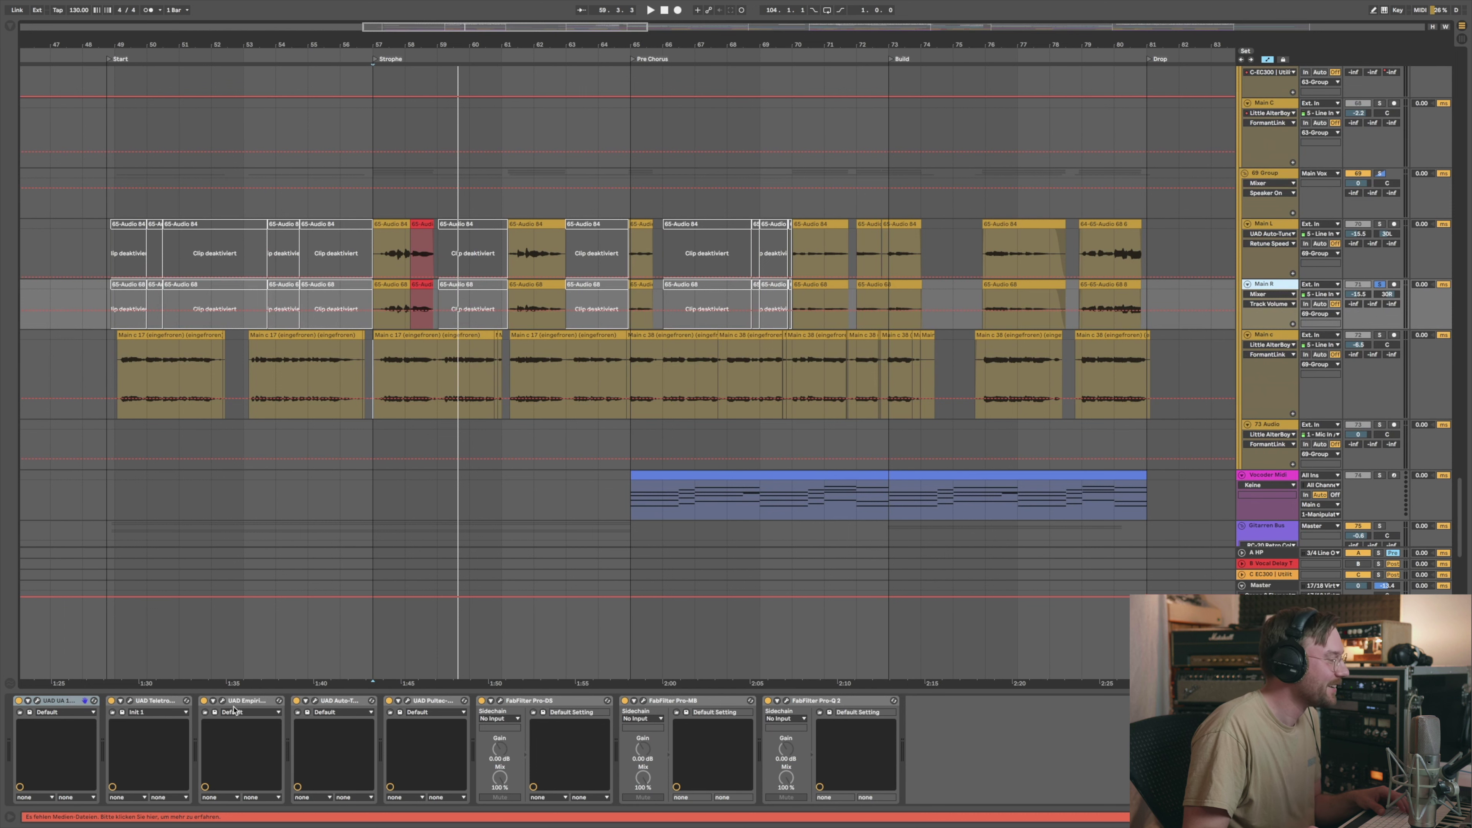
# Step: Examine the Auto-Tune Realtime Advanced and Pultec-Pro settings on the Main R track, closing each window
pyautogui.click(314, 701)
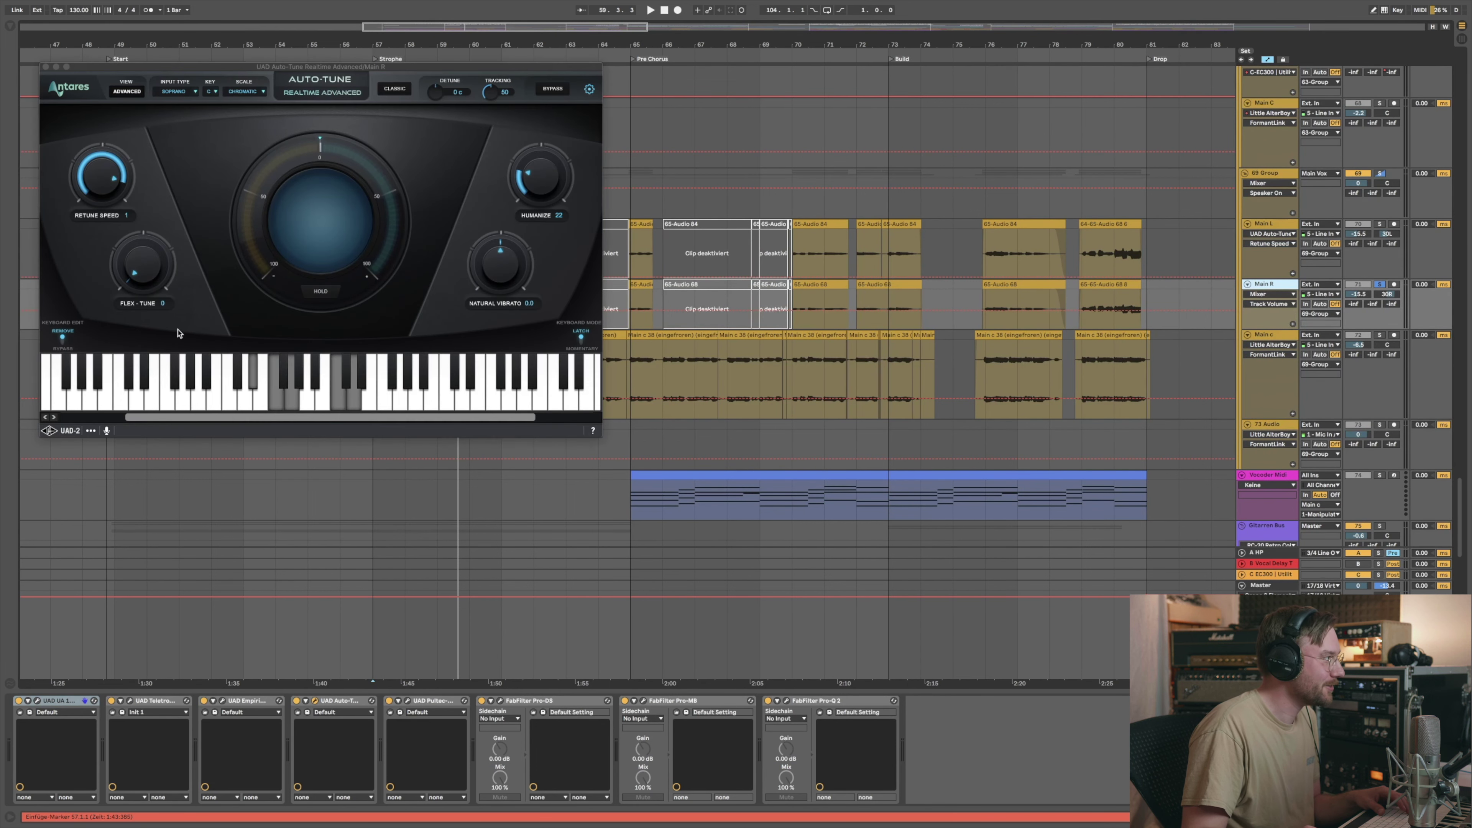
pyautogui.click(47, 67)
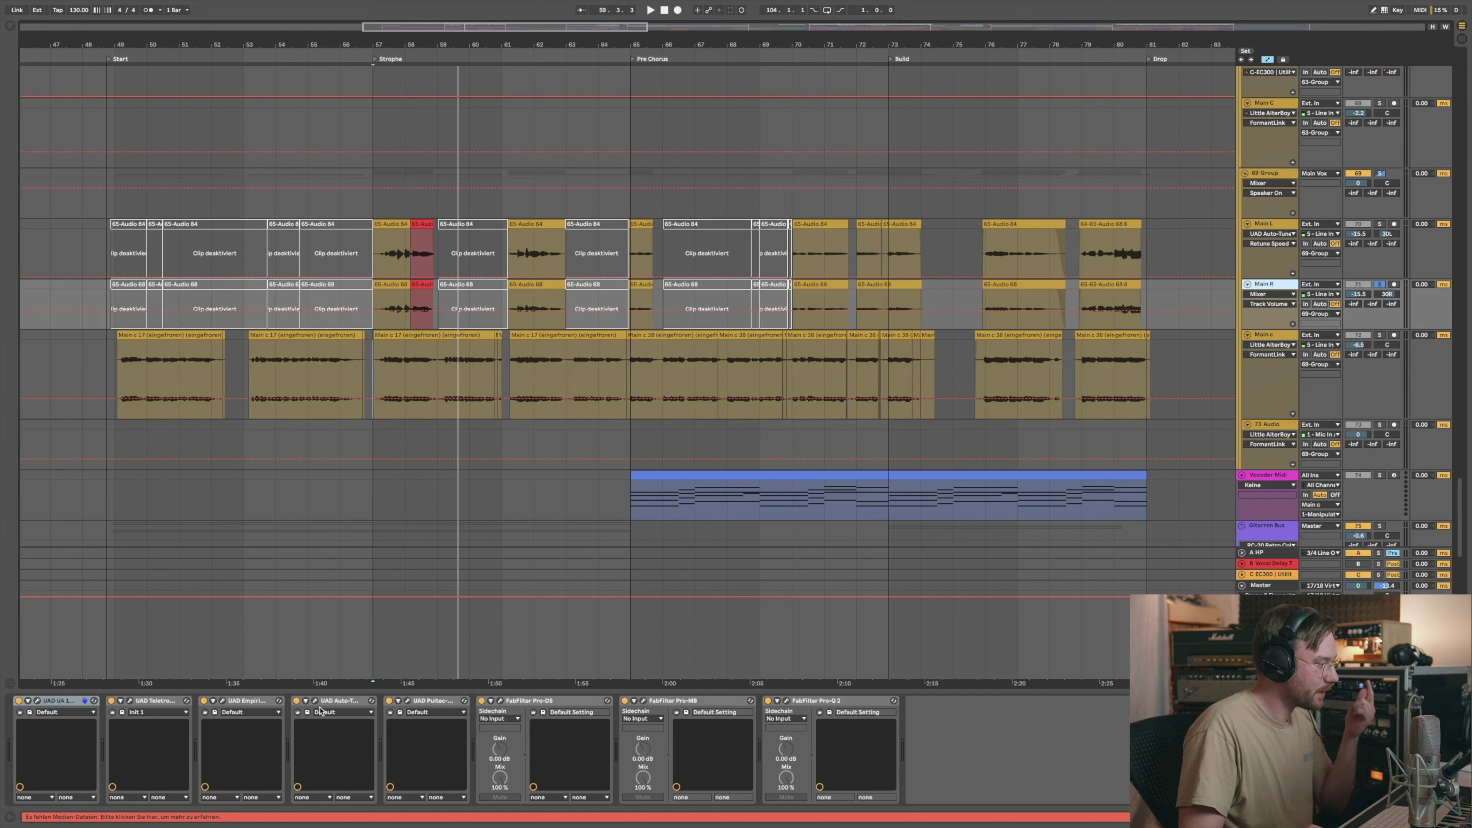
pyautogui.click(408, 701)
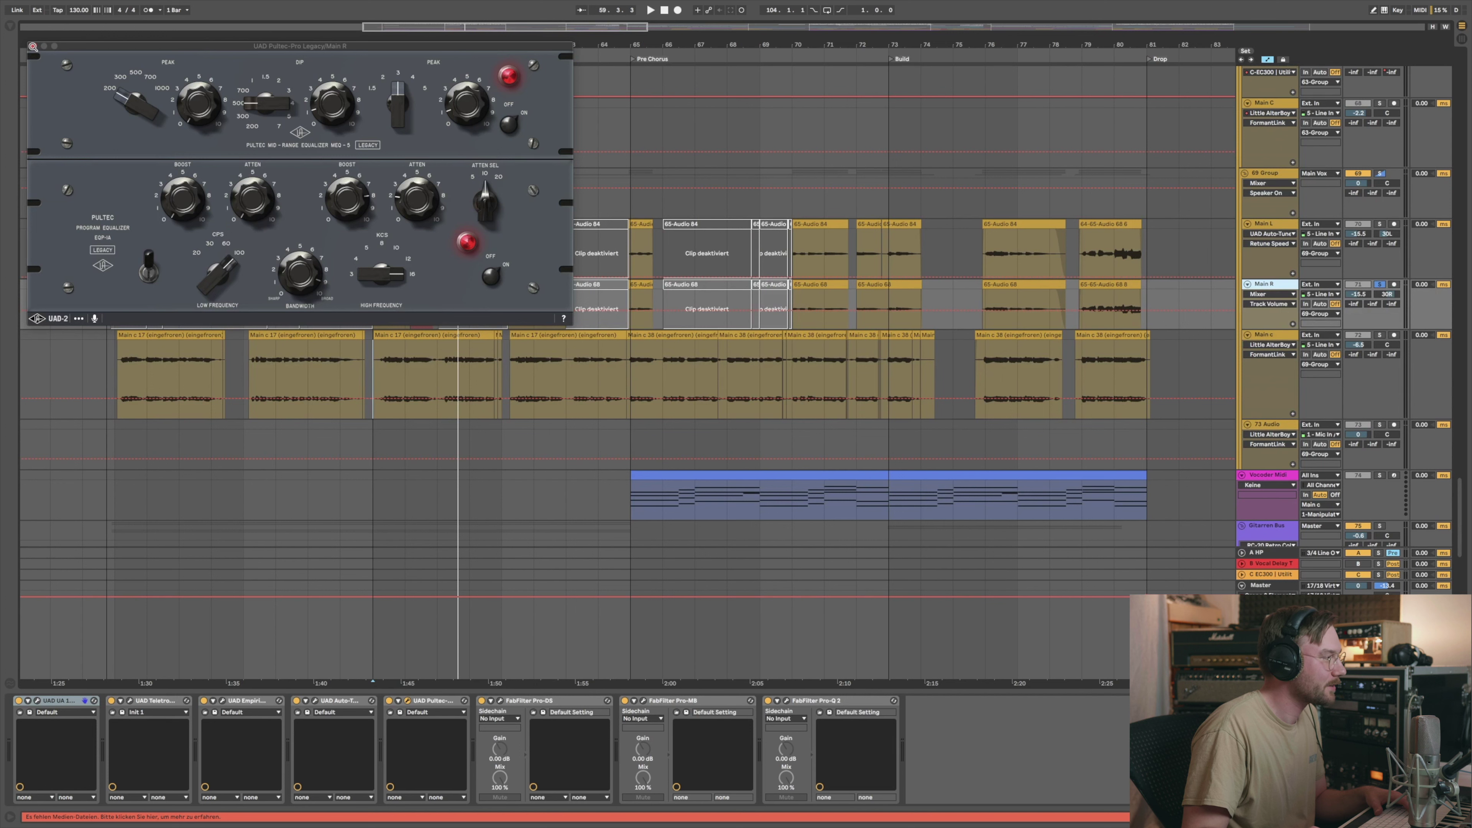
pyautogui.click(33, 46)
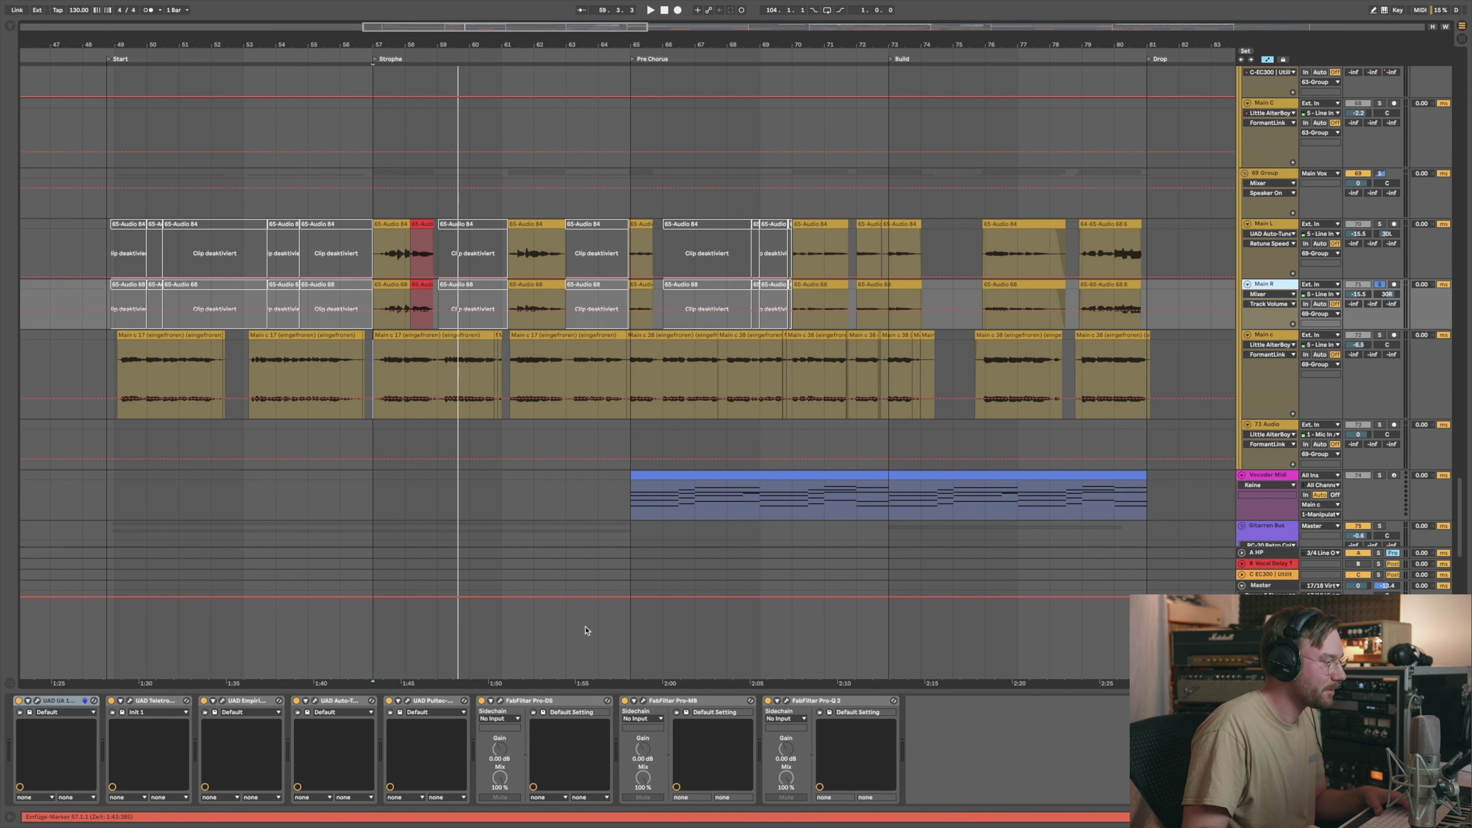
# Step: Inspect Main R's FabFilter Pro-DS during a short playback, as well as its Pro-MB and Pro-Q 2, closing their windows
pyautogui.click(501, 702)
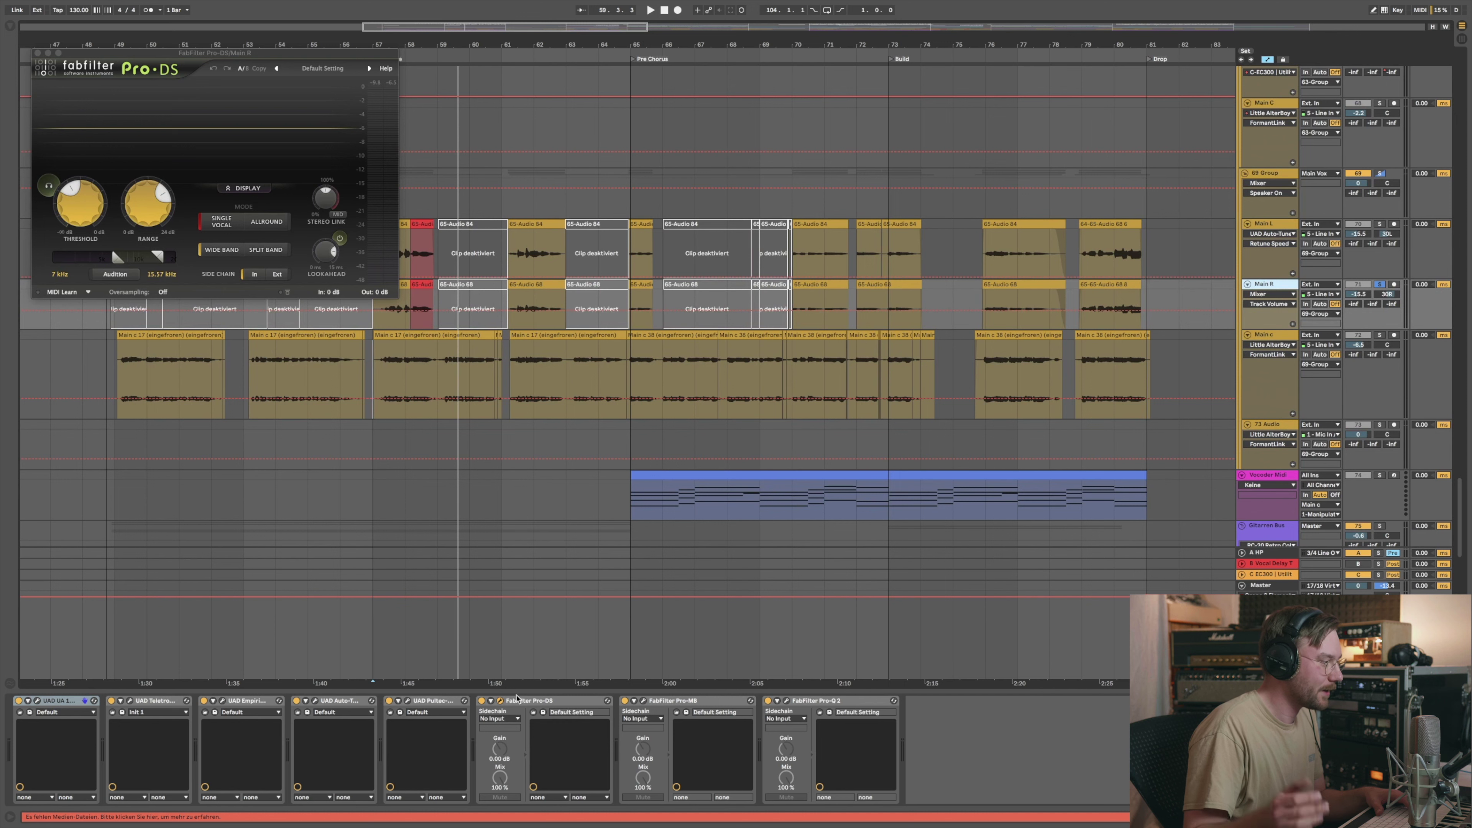
pyautogui.press('space')
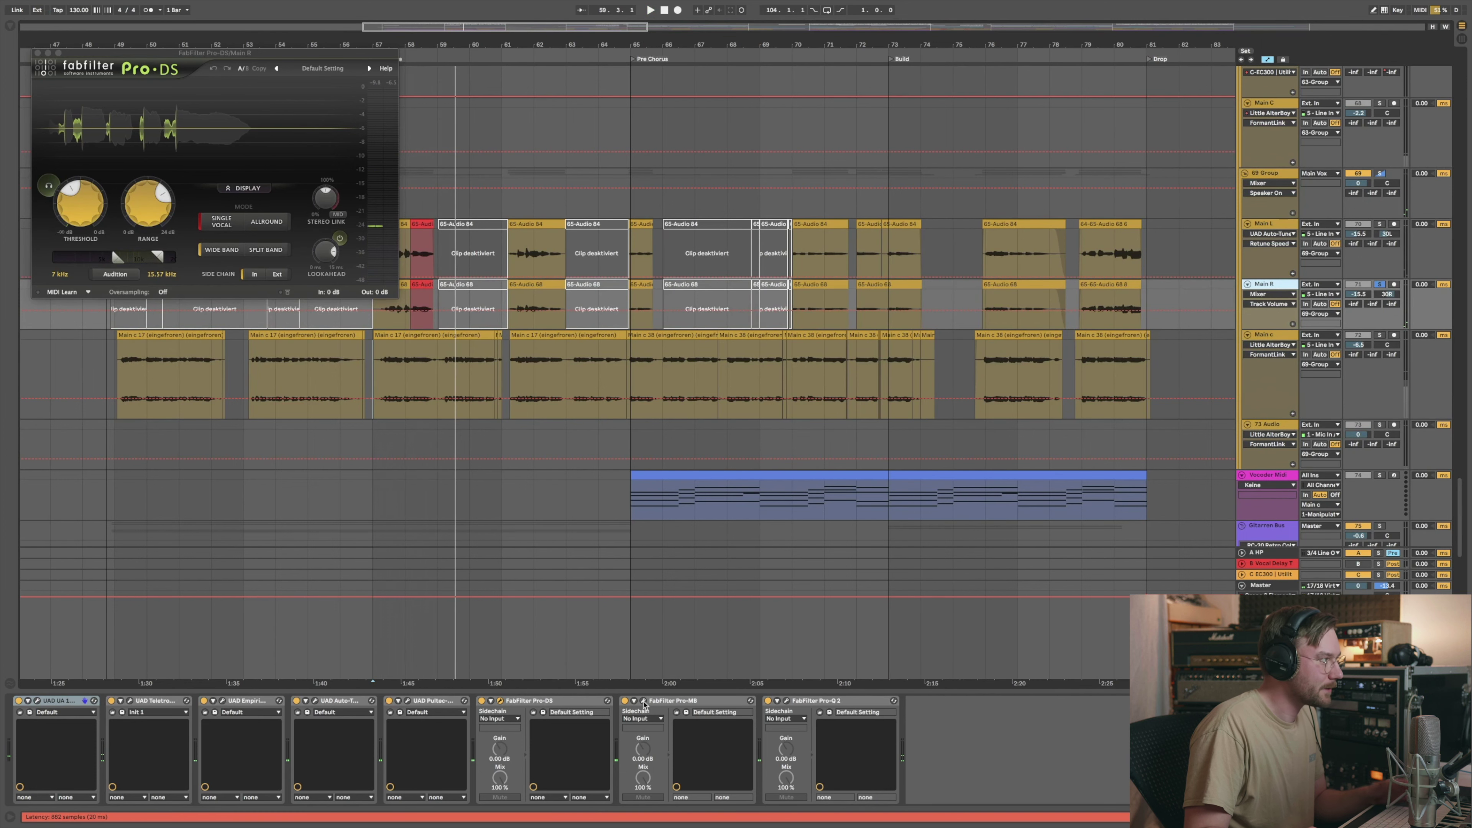
pyautogui.click(643, 701)
pyautogui.click(41, 59)
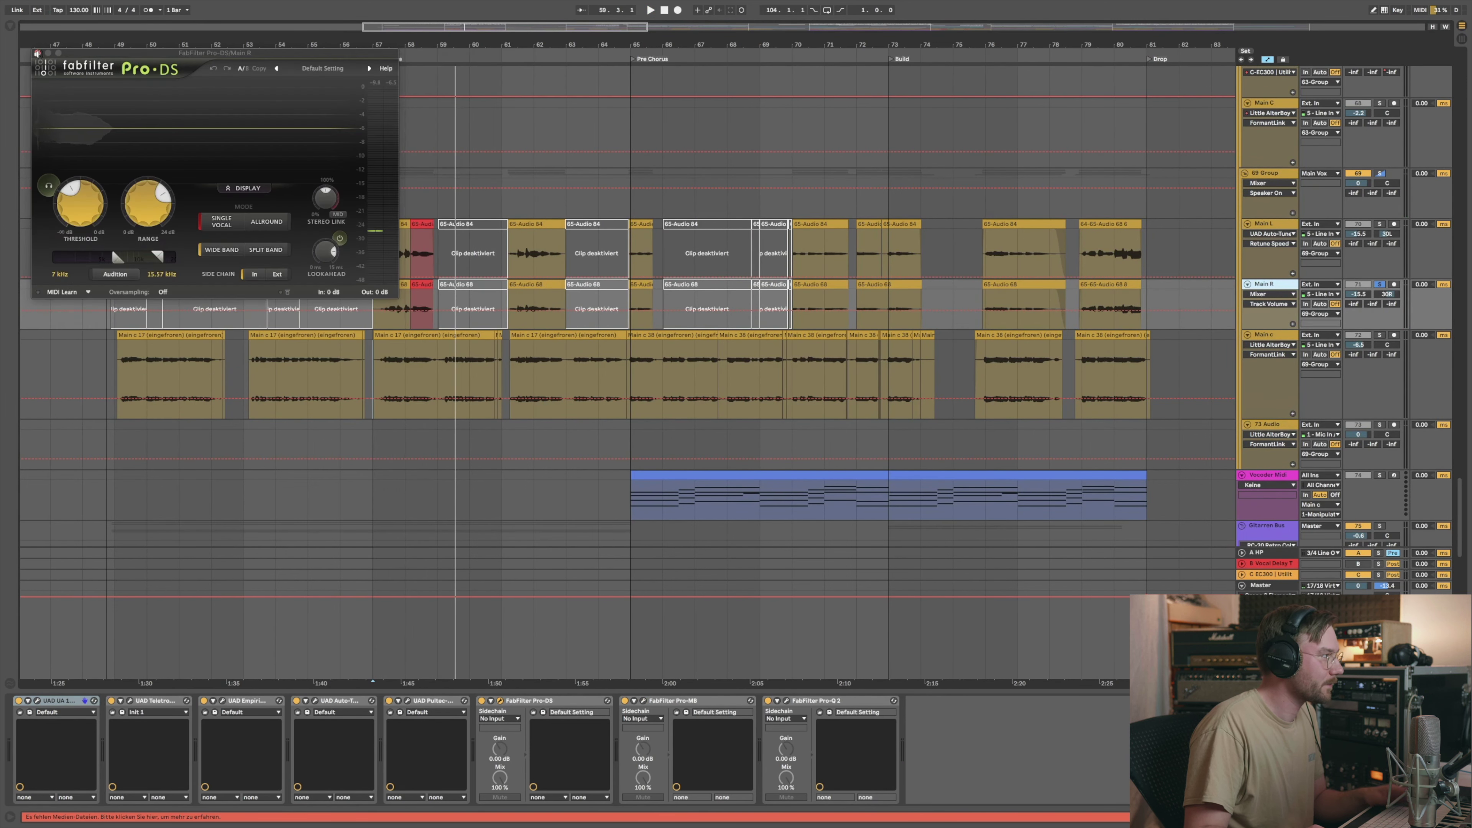
pyautogui.click(37, 53)
pyautogui.click(787, 701)
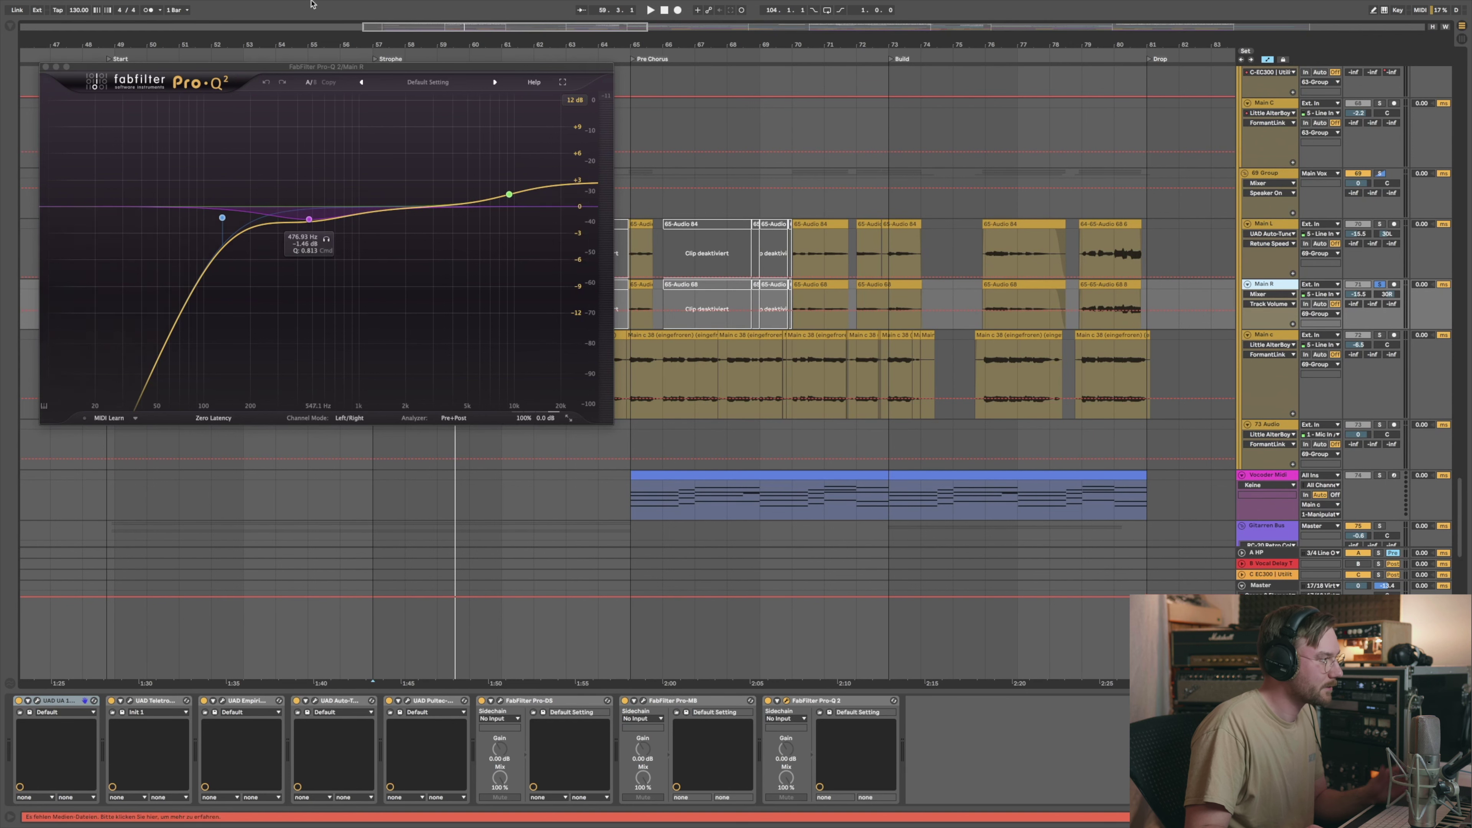
pyautogui.click(46, 67)
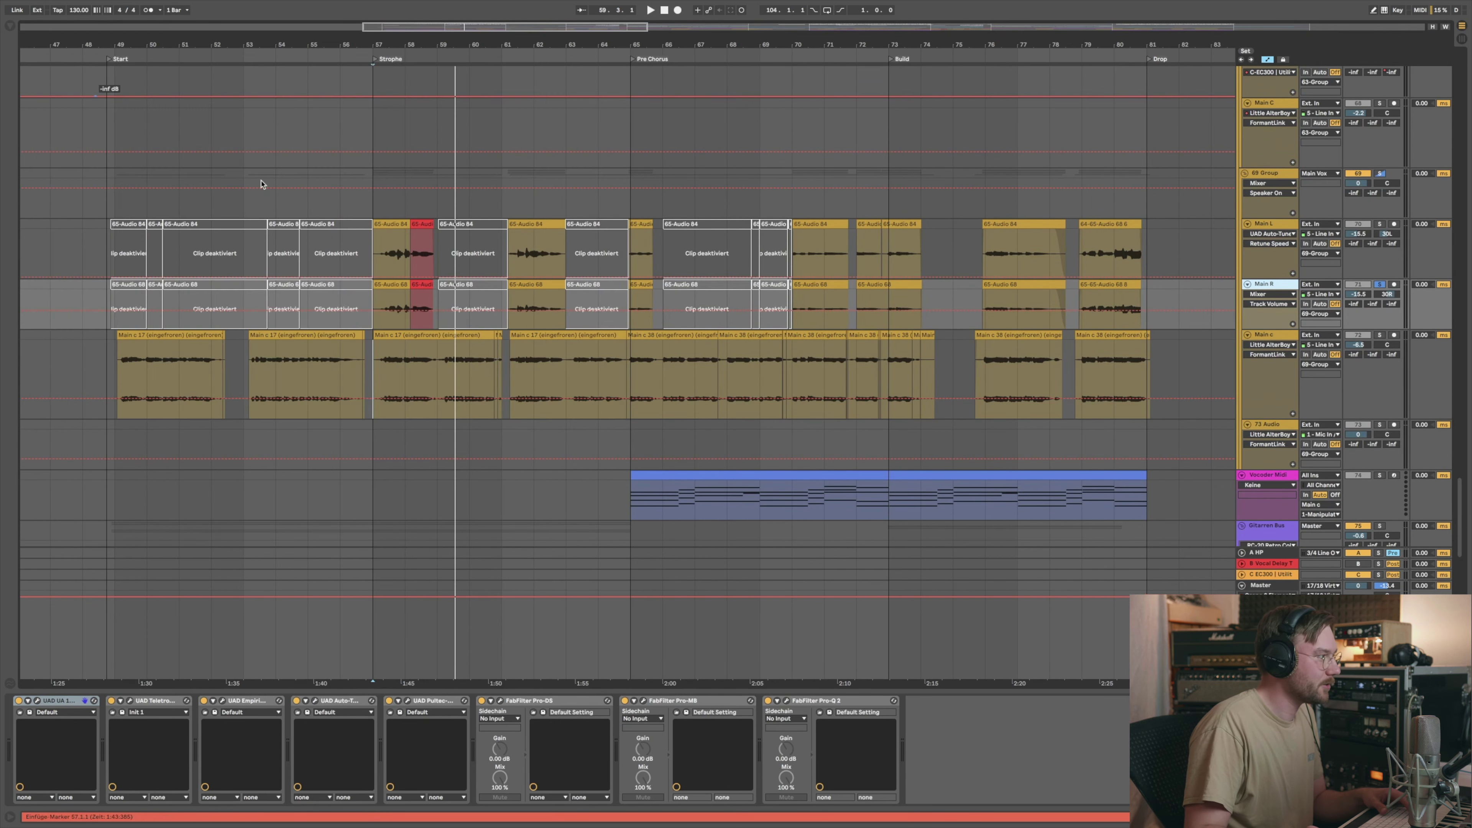
# Step: Play the soloed Main R vocal briefly from the Strophe and turn its solo off
pyautogui.moveTo(626, 45); pyautogui.dragTo(557, 41)
pyautogui.press('space')
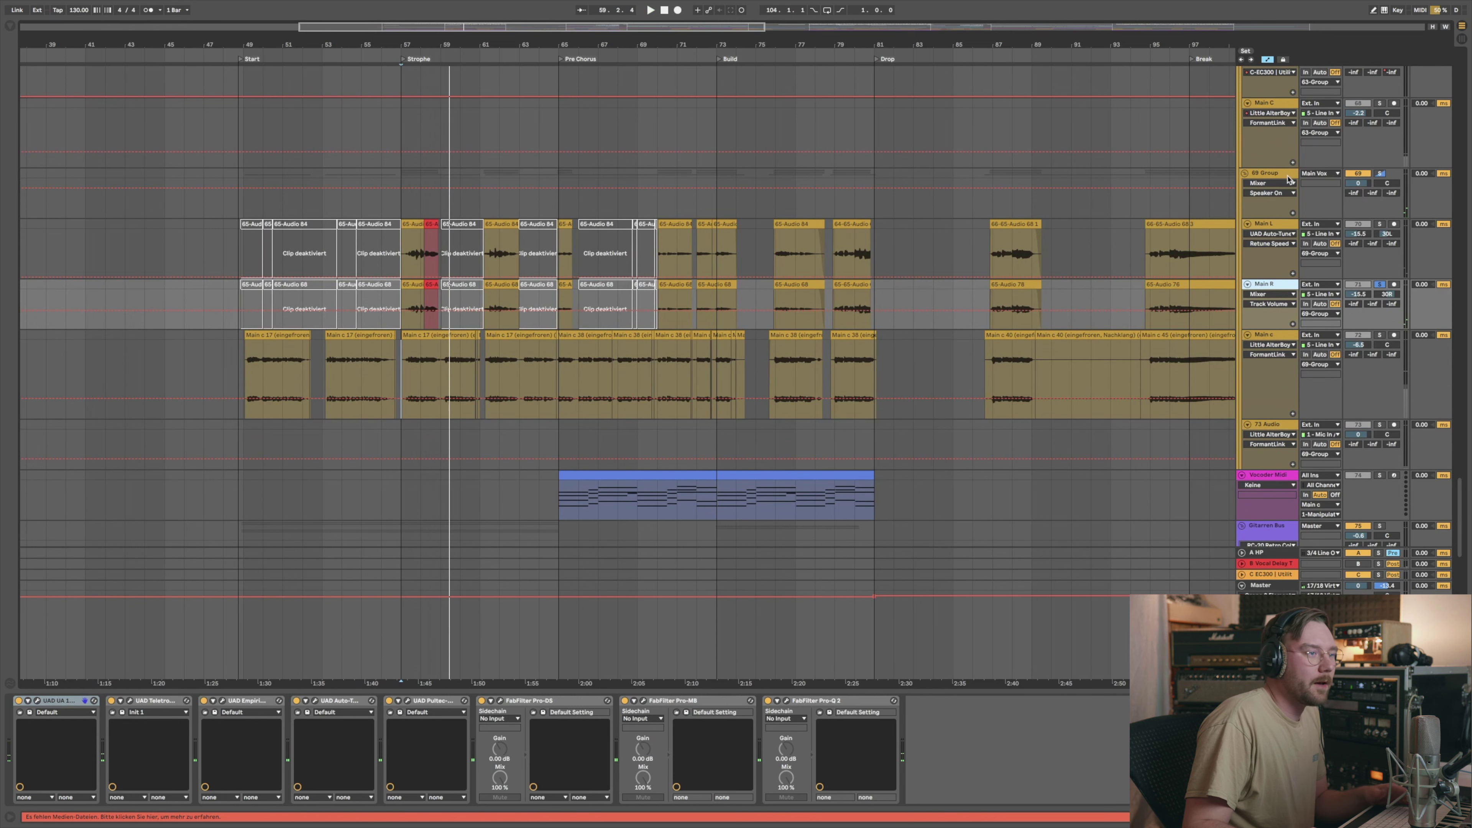
pyautogui.click(1380, 284)
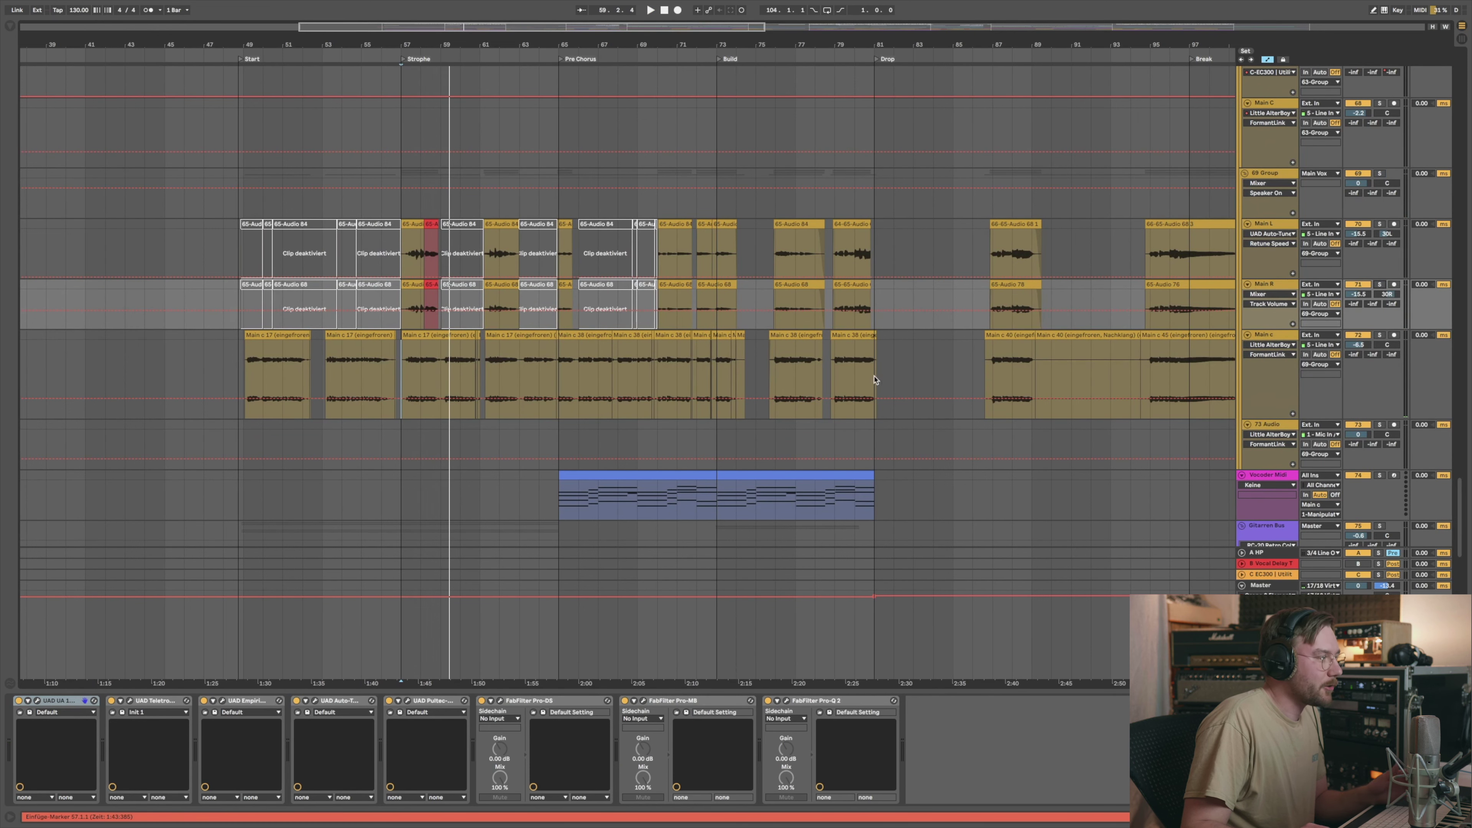
# Step: Play the soloed Main Vox group from the Strophe with its Audio Effect Rack bypassed, and switch the rack back on
pyautogui.scroll(-2, 710, 368)
pyautogui.scroll(8, 709, 369)
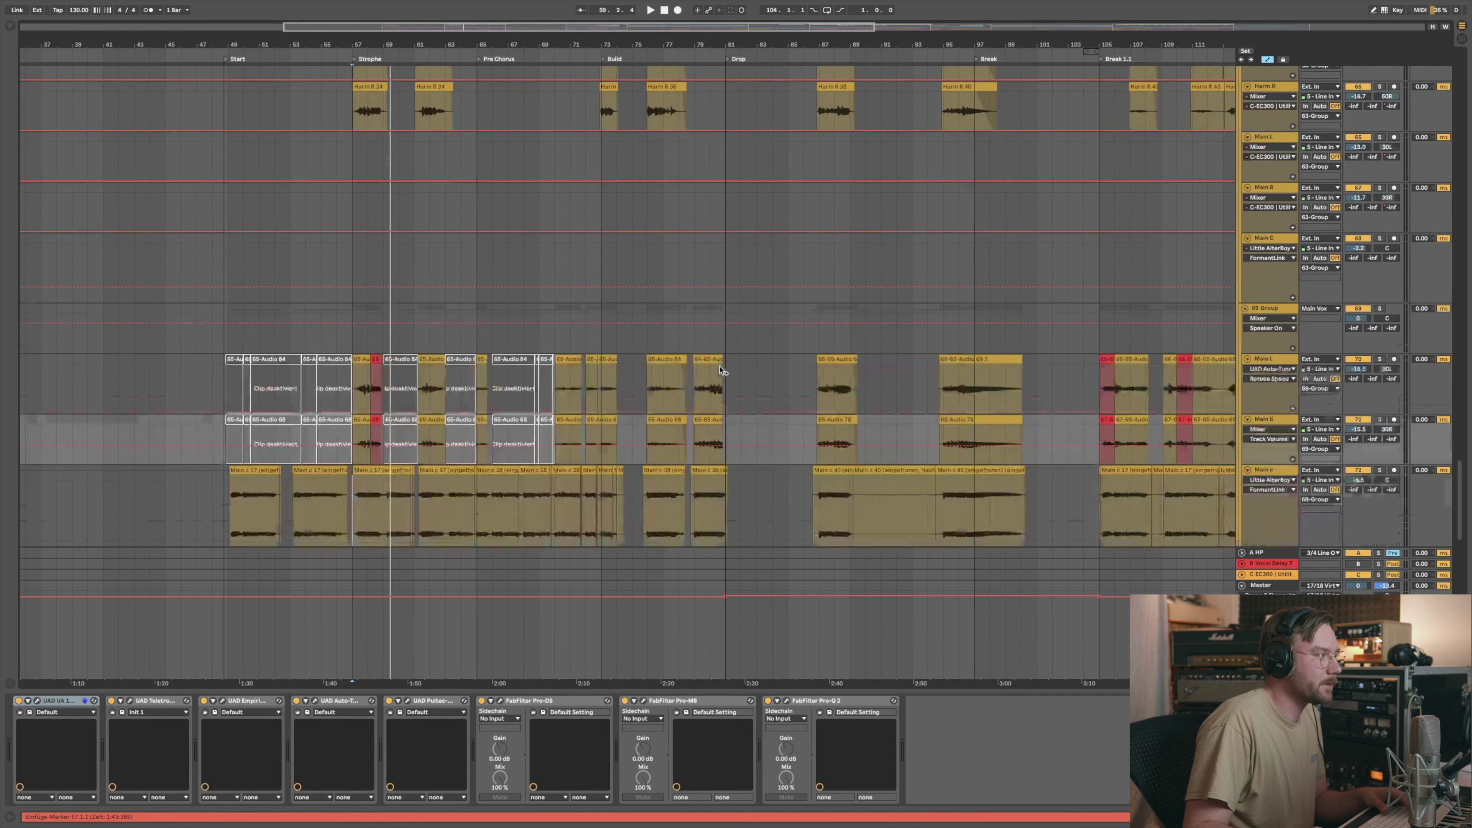
pyautogui.scroll(1, 710, 369)
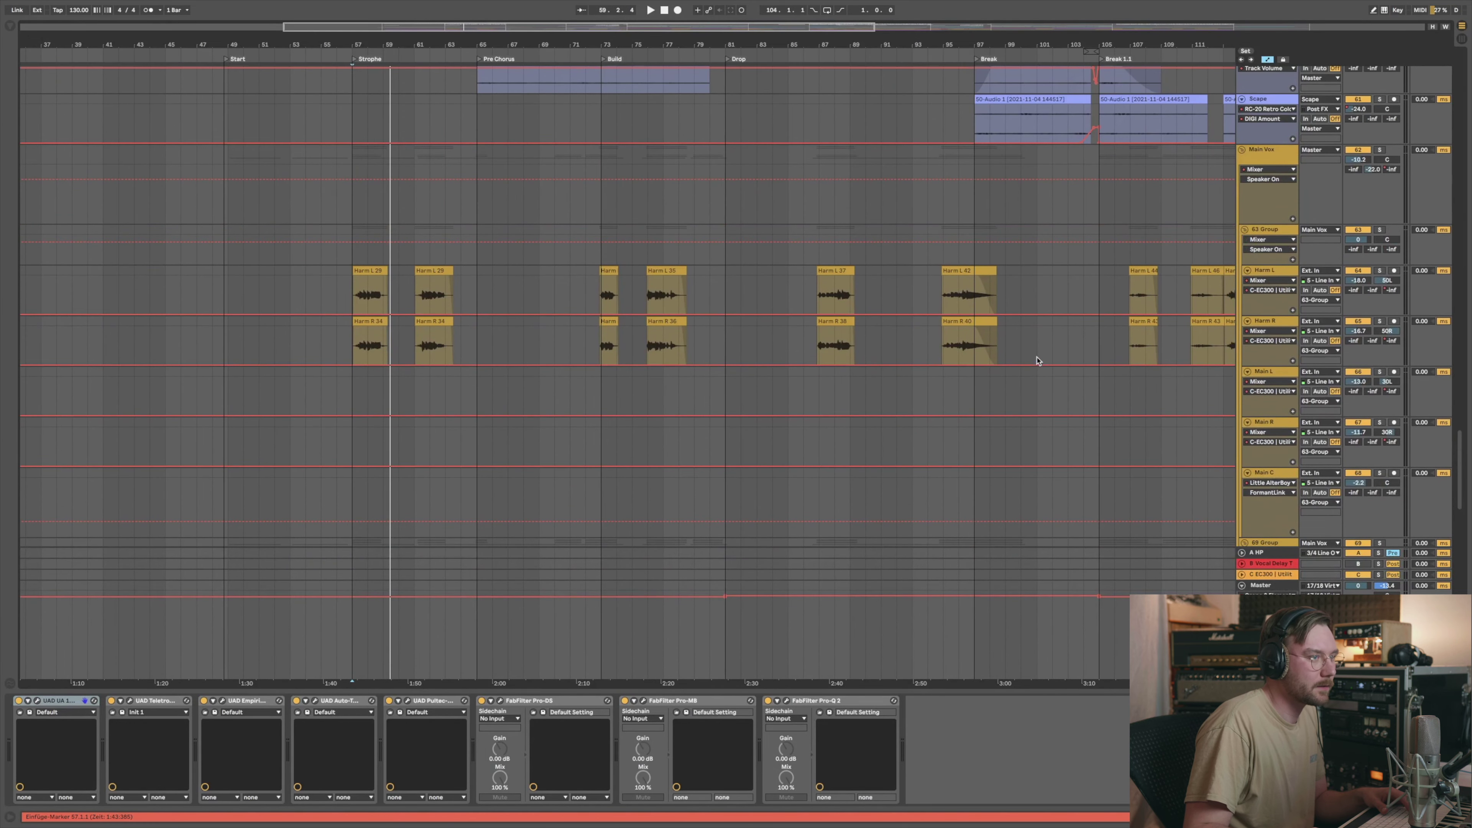
pyautogui.click(1277, 153)
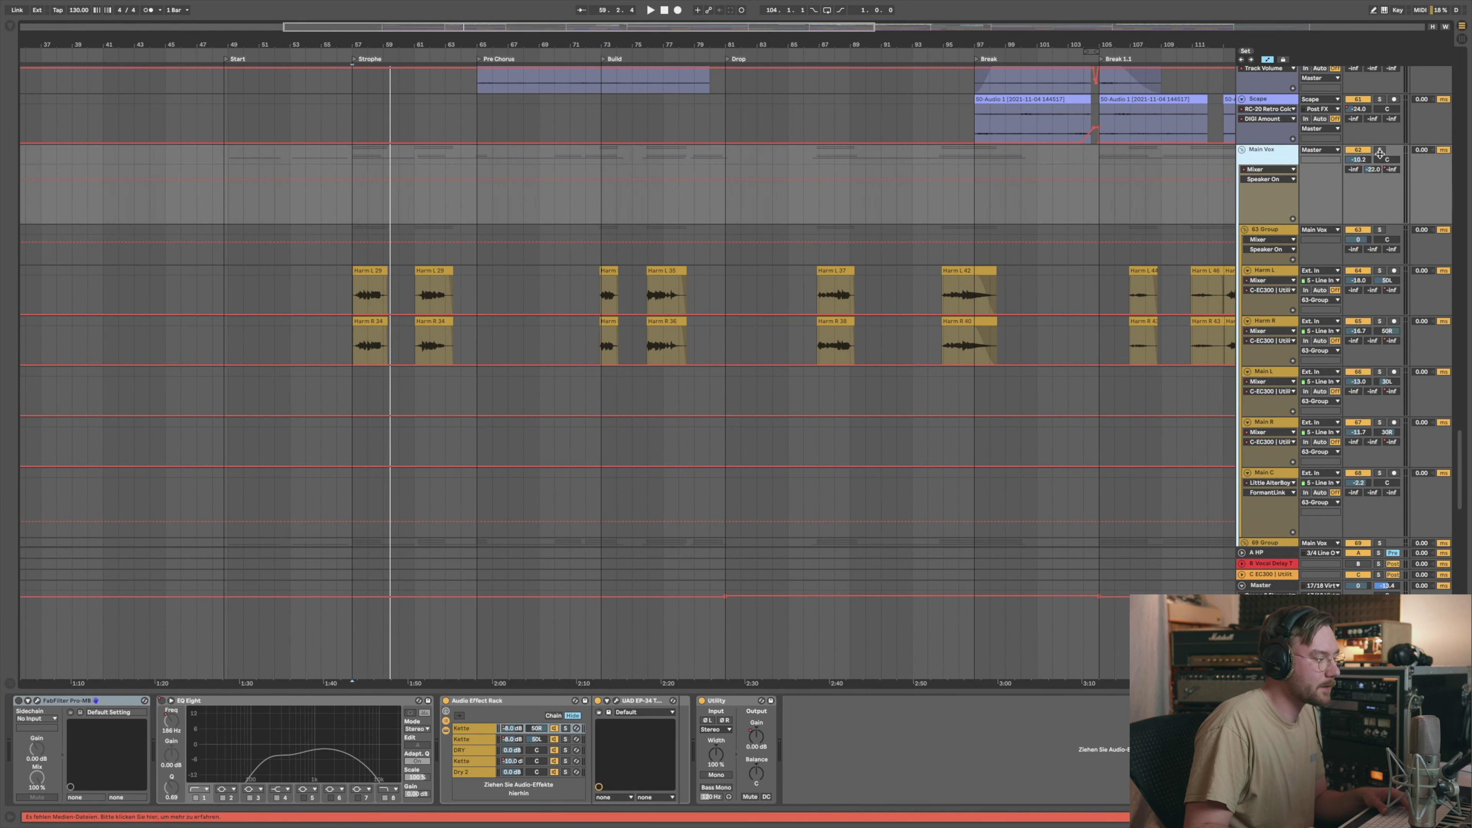
pyautogui.click(447, 698)
pyautogui.press('space')
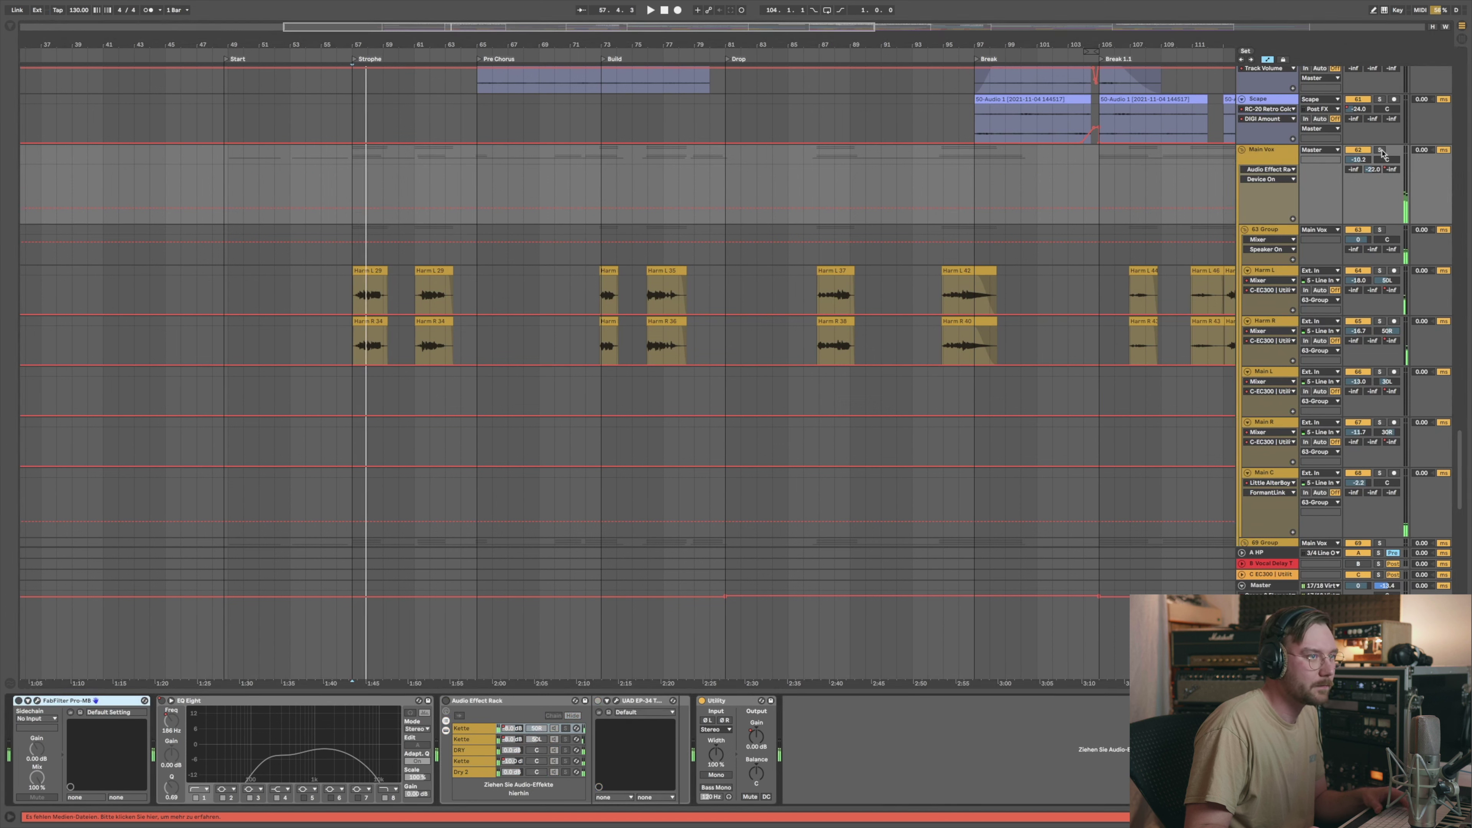
pyautogui.click(1382, 150)
pyautogui.press('space')
pyautogui.press('space')
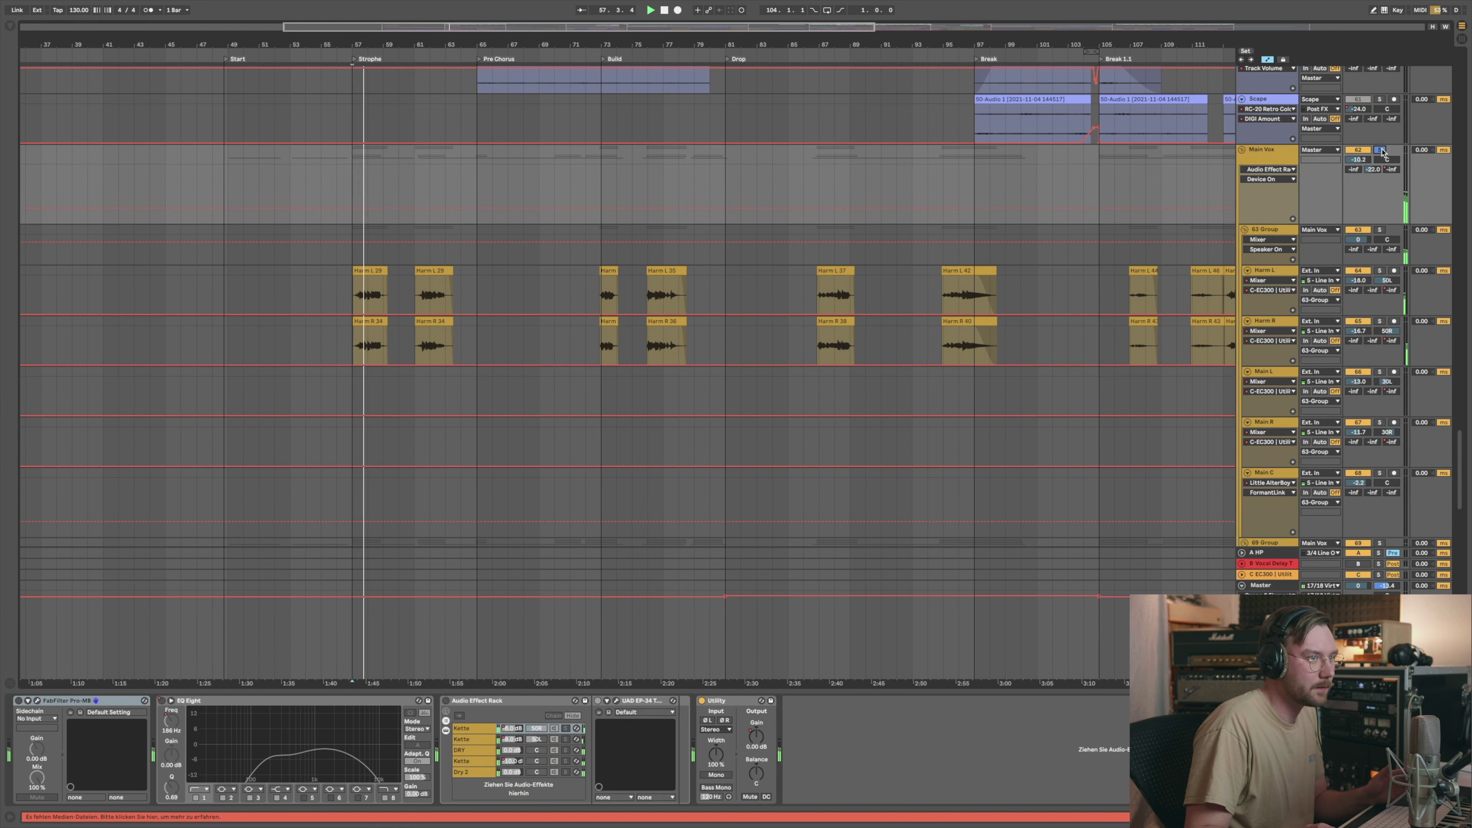
pyautogui.moveTo(375, 47); pyautogui.dragTo(444, 700)
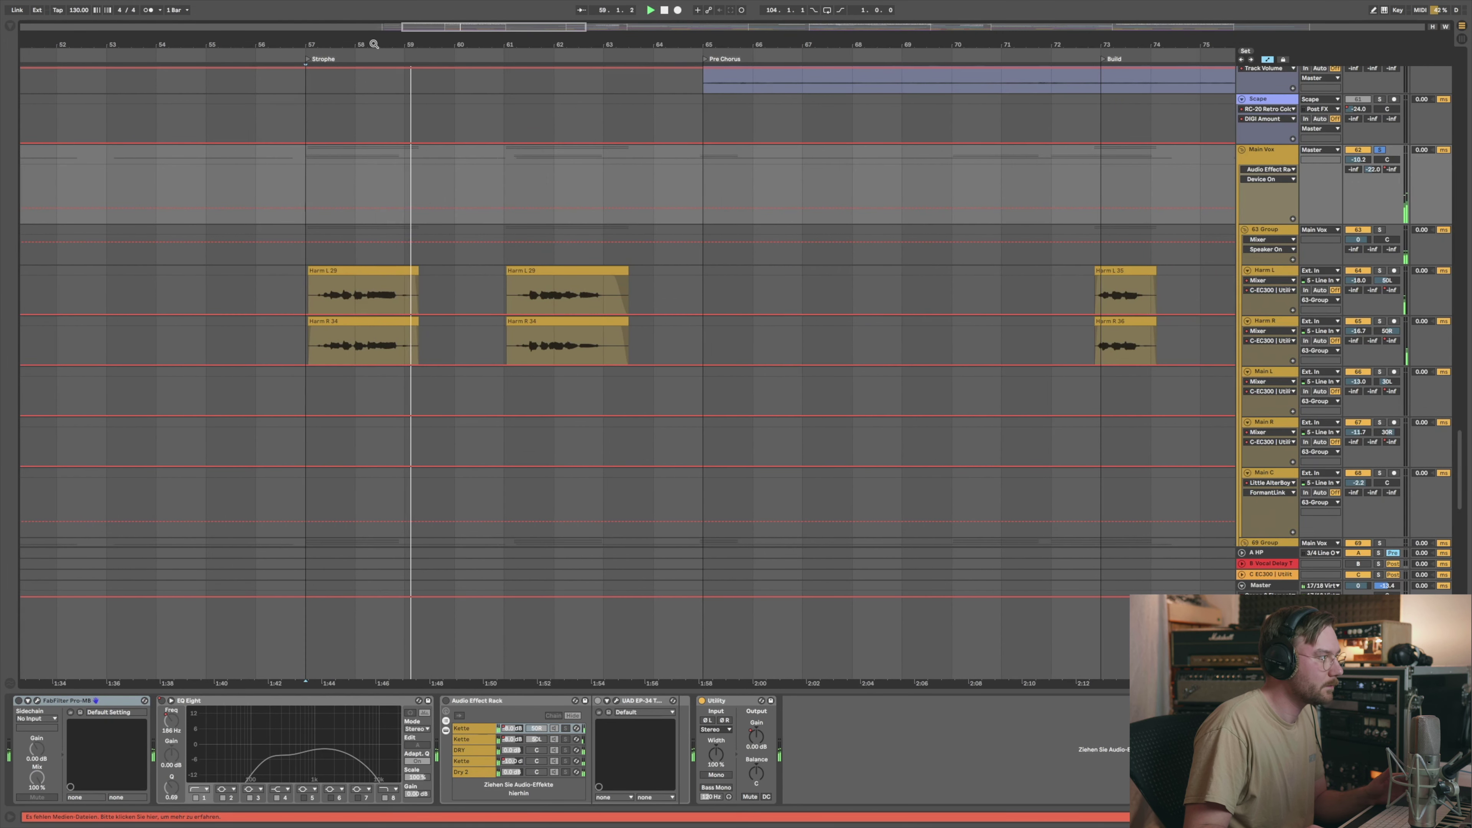
pyautogui.click(446, 700)
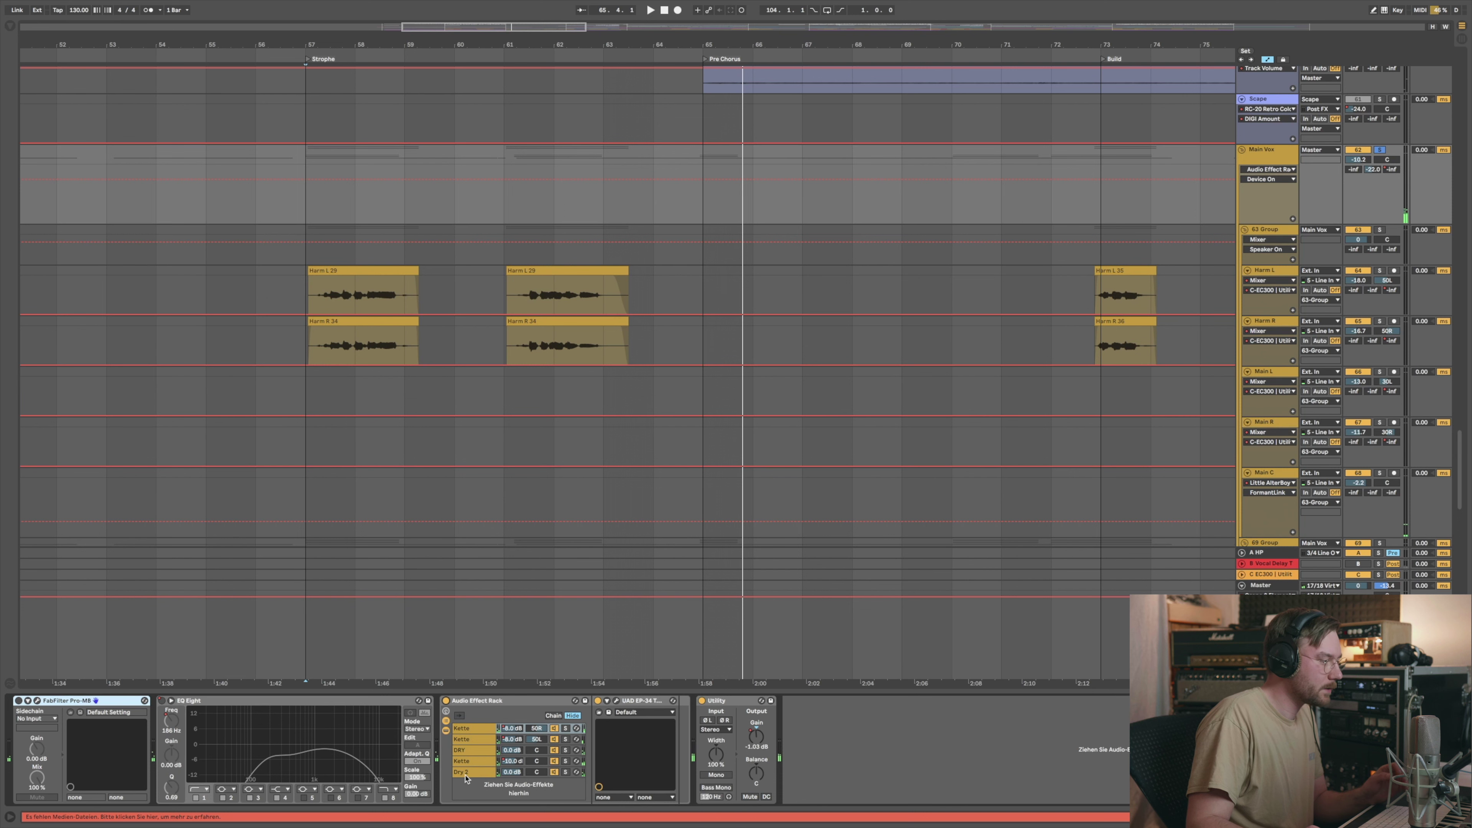
# Step: Play the Main Vox rack's reverb chain soloed from the Strophe while viewing ValhallaRoom's settings, and close the plug-in window
pyautogui.click(467, 762)
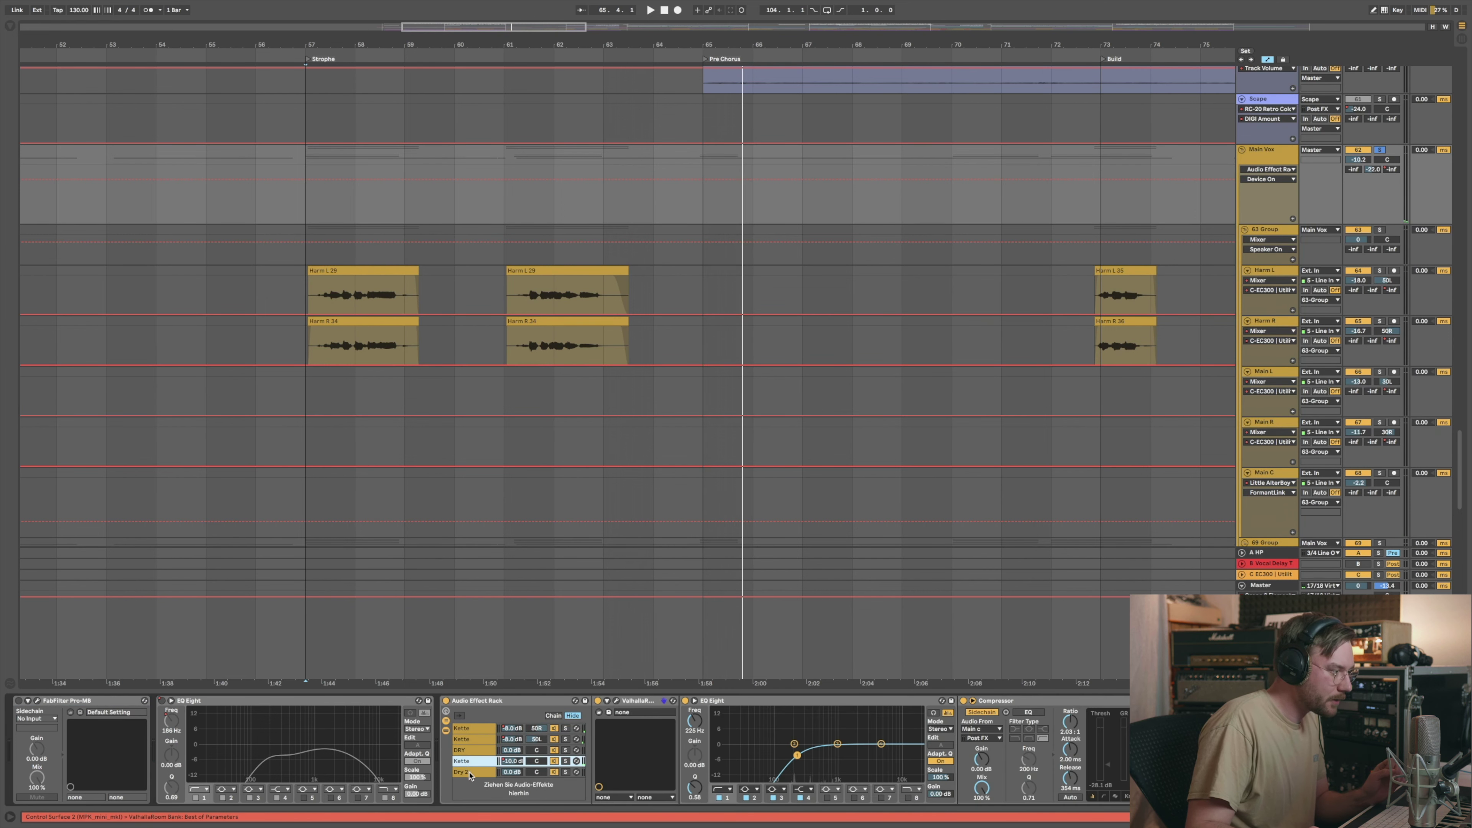
pyautogui.click(468, 773)
pyautogui.click(473, 763)
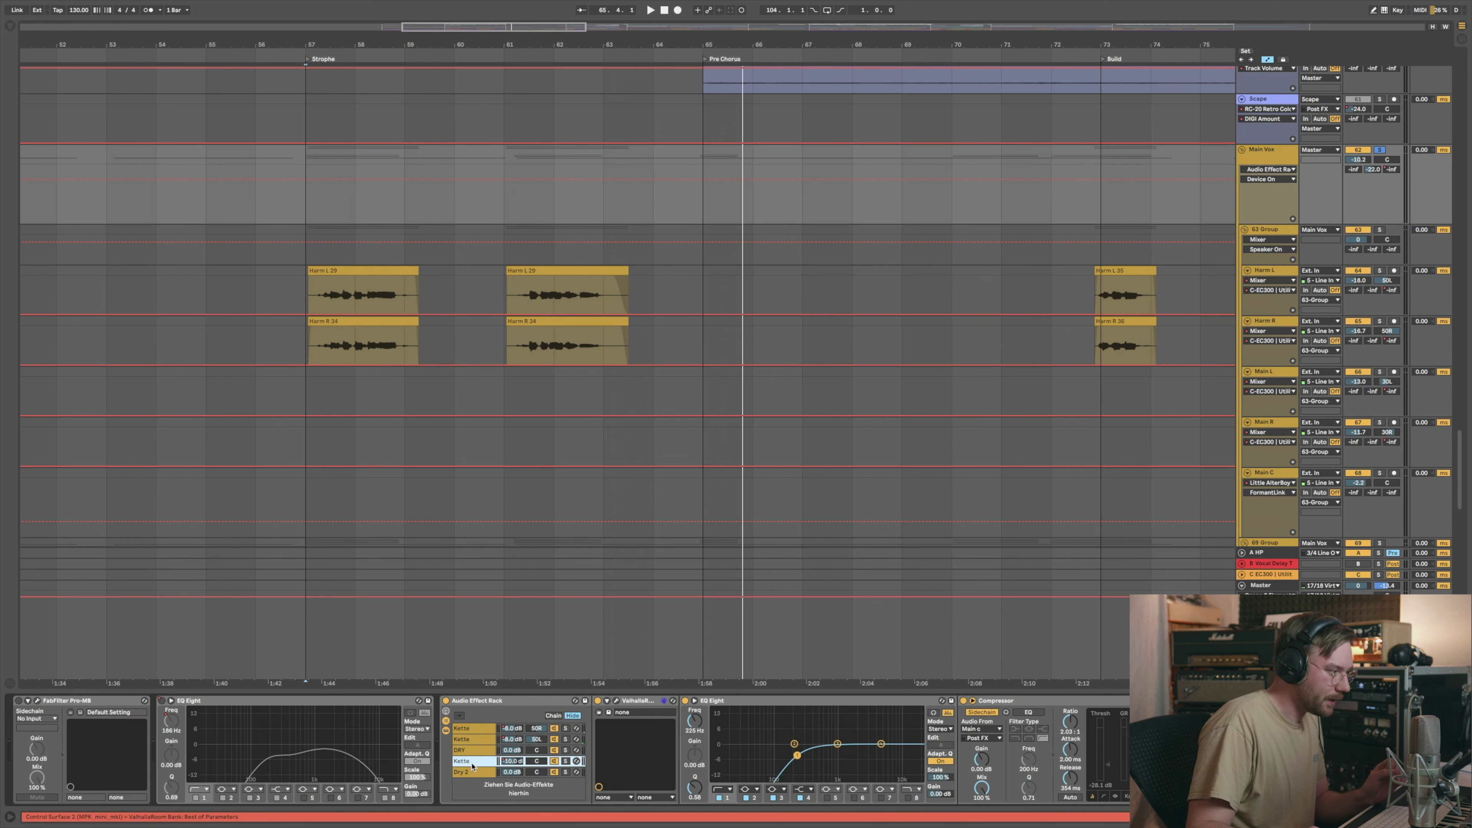
pyautogui.click(566, 761)
pyautogui.press('space')
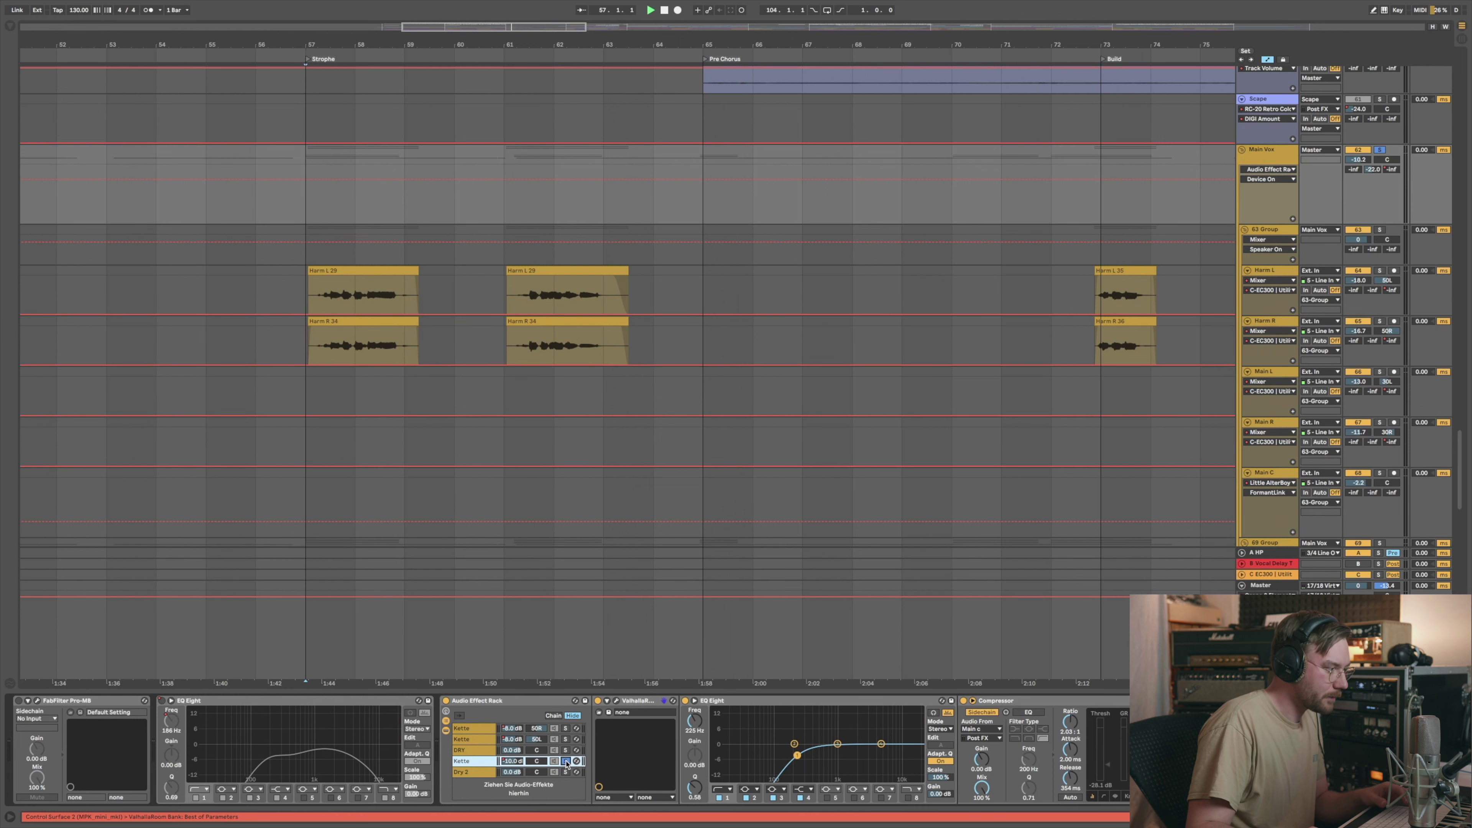
pyautogui.click(306, 257)
pyautogui.click(1282, 156)
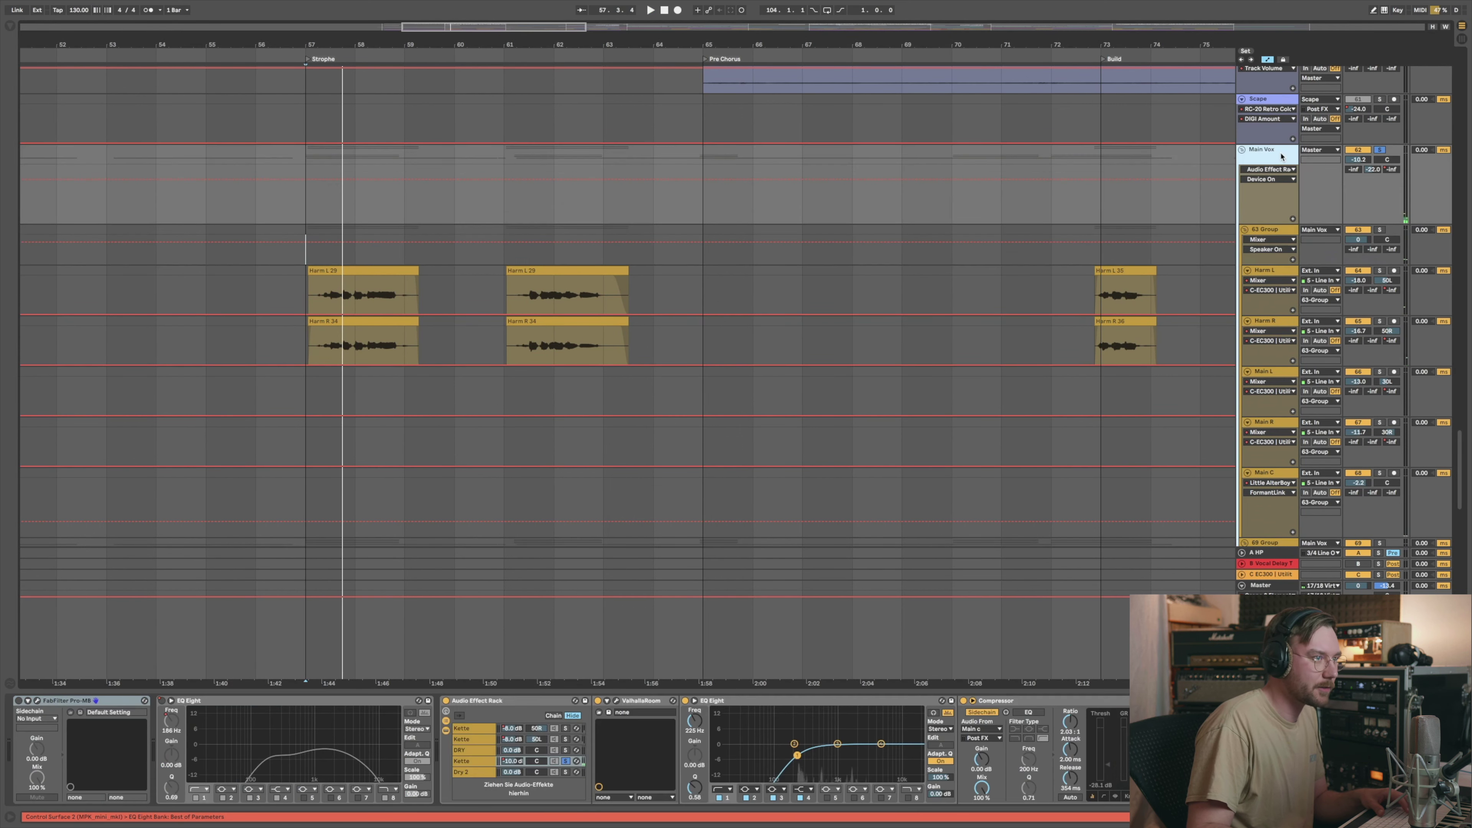
pyautogui.click(617, 702)
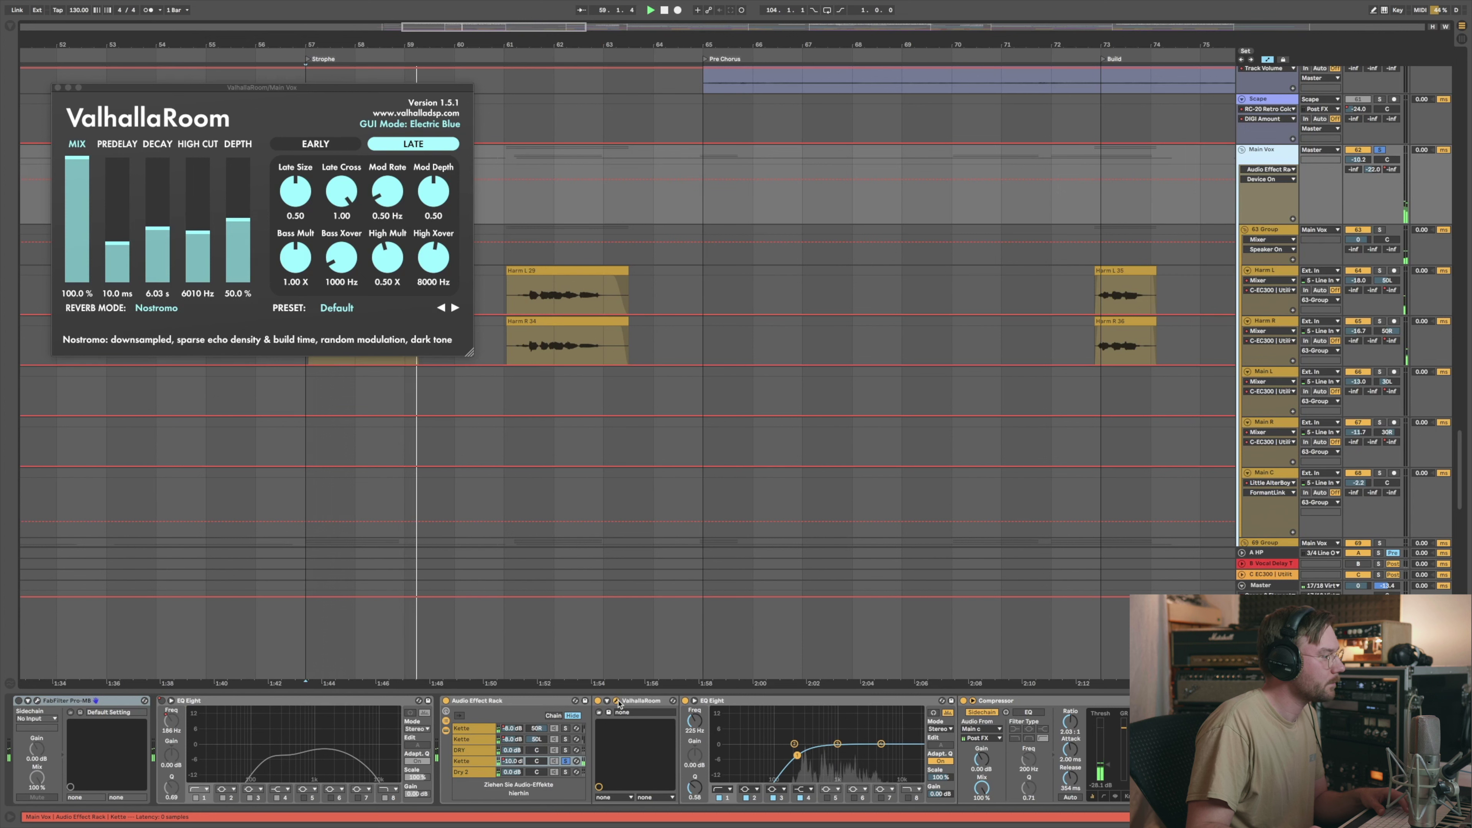
pyautogui.click(566, 750)
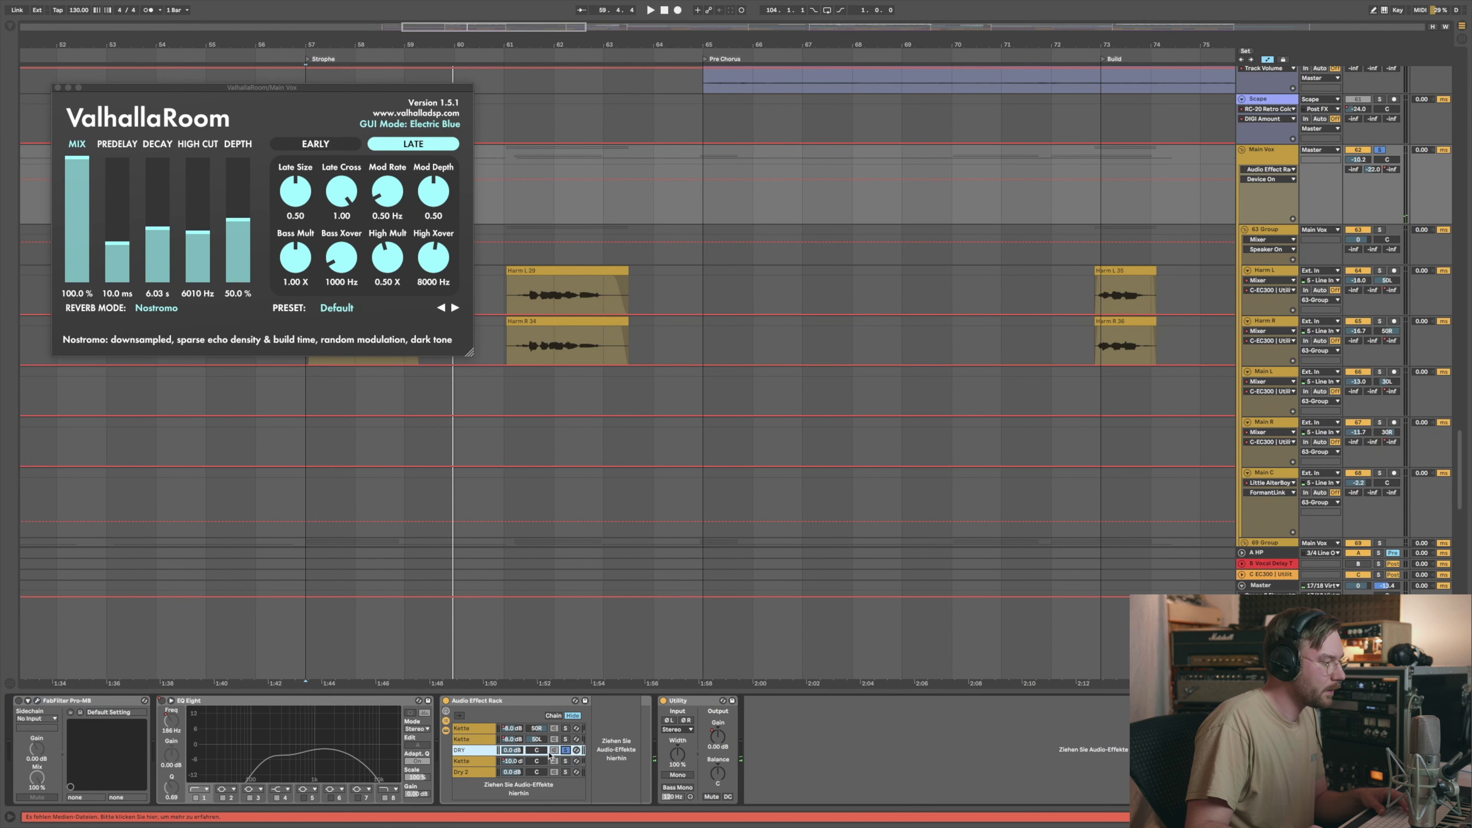
pyautogui.click(478, 740)
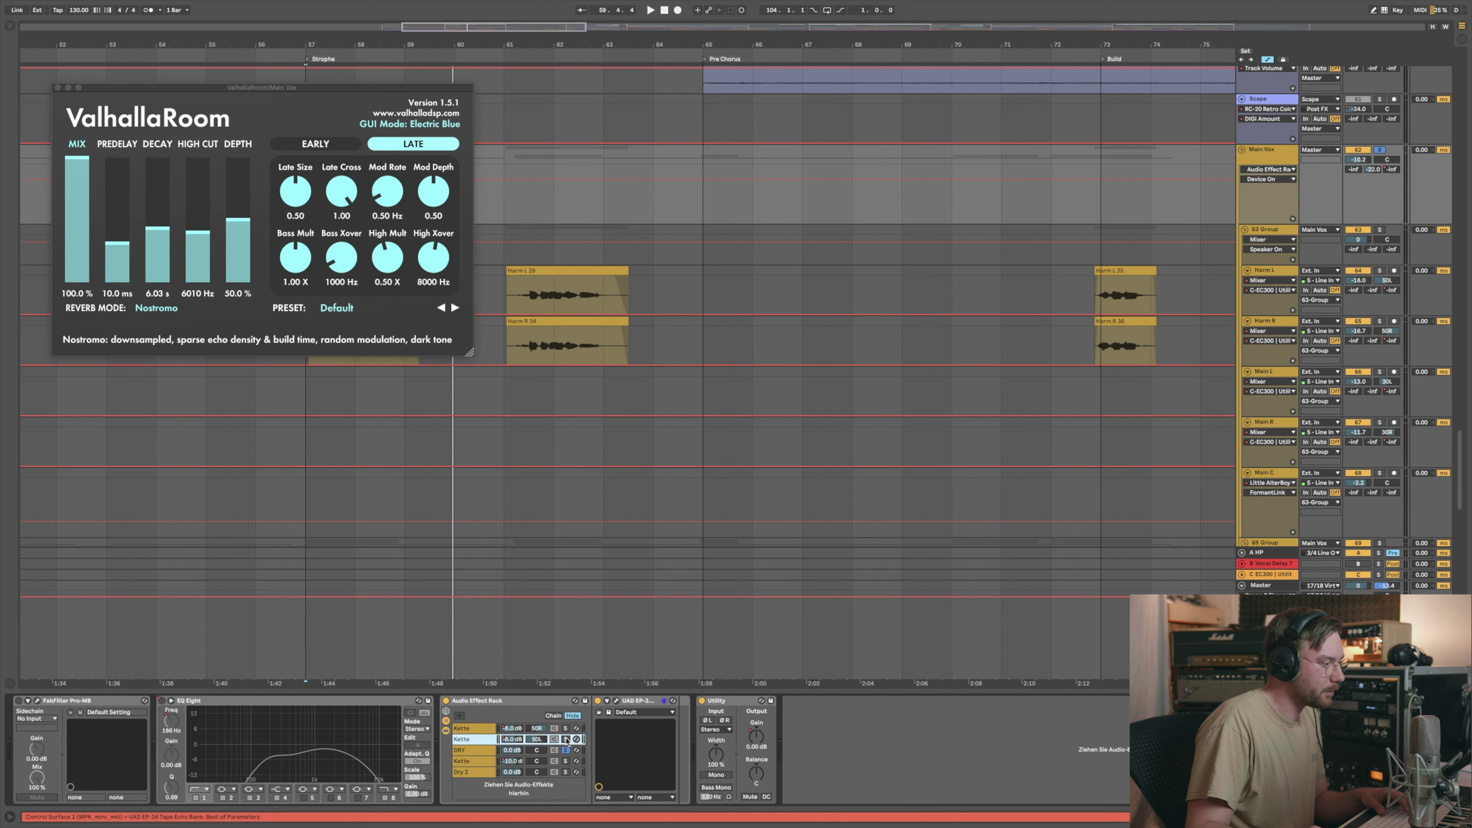
pyautogui.click(57, 87)
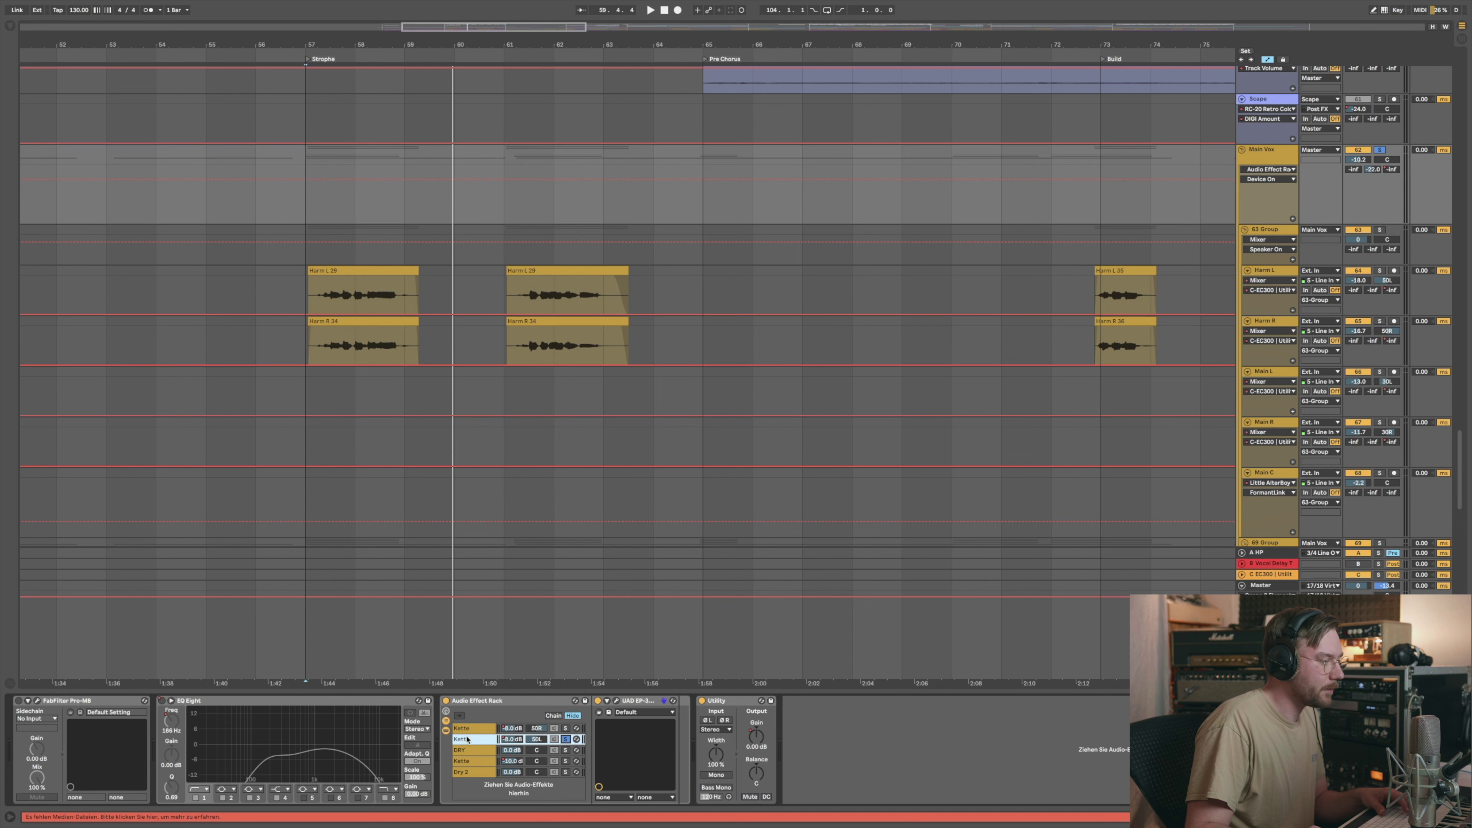
# Step: Inspect the EP-34 Tape Echo on the second Kette chain and audition the two echo chains from the Strophe
pyautogui.click(490, 730)
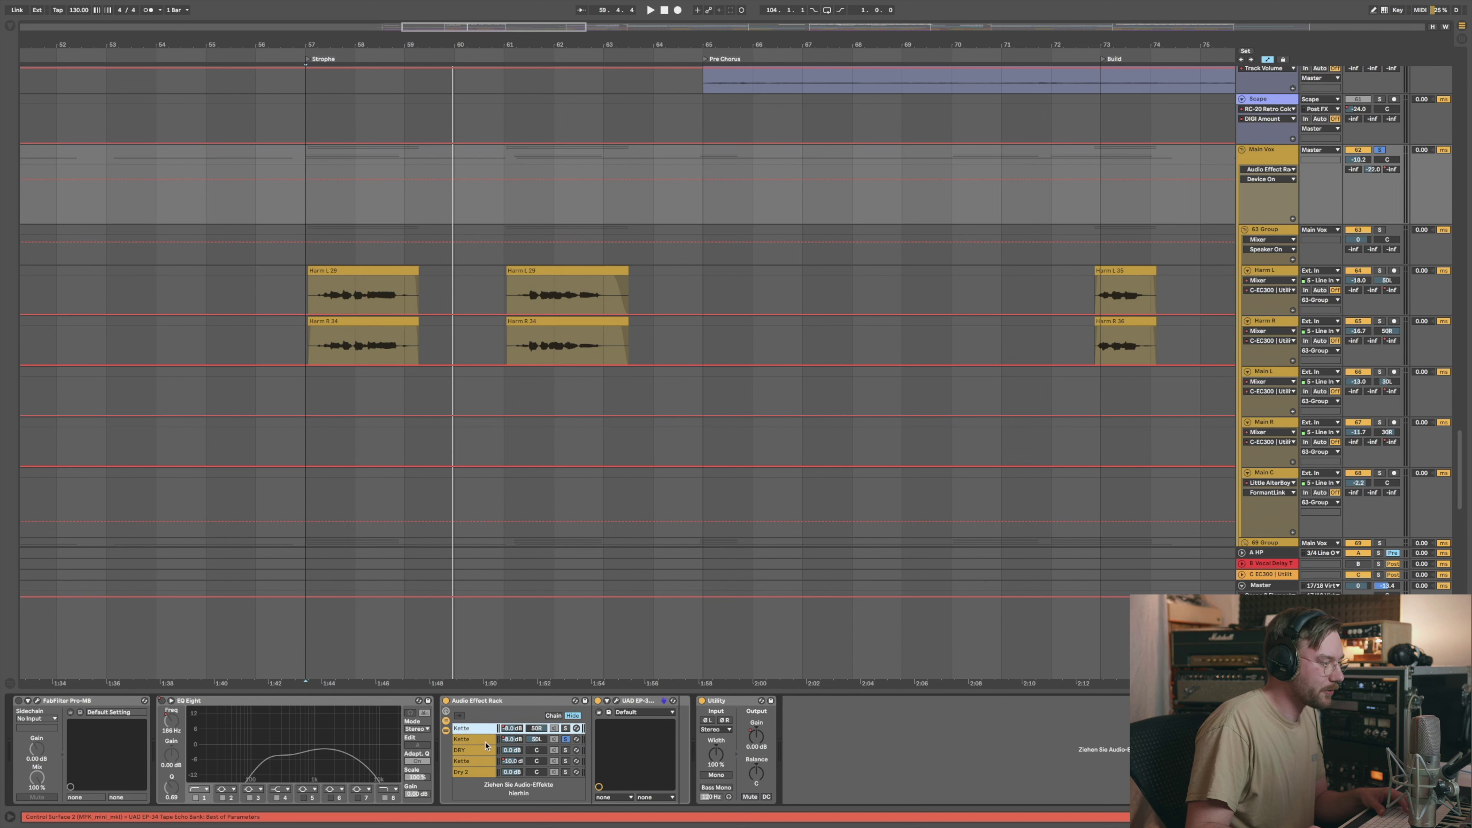
pyautogui.click(485, 741)
pyautogui.click(616, 701)
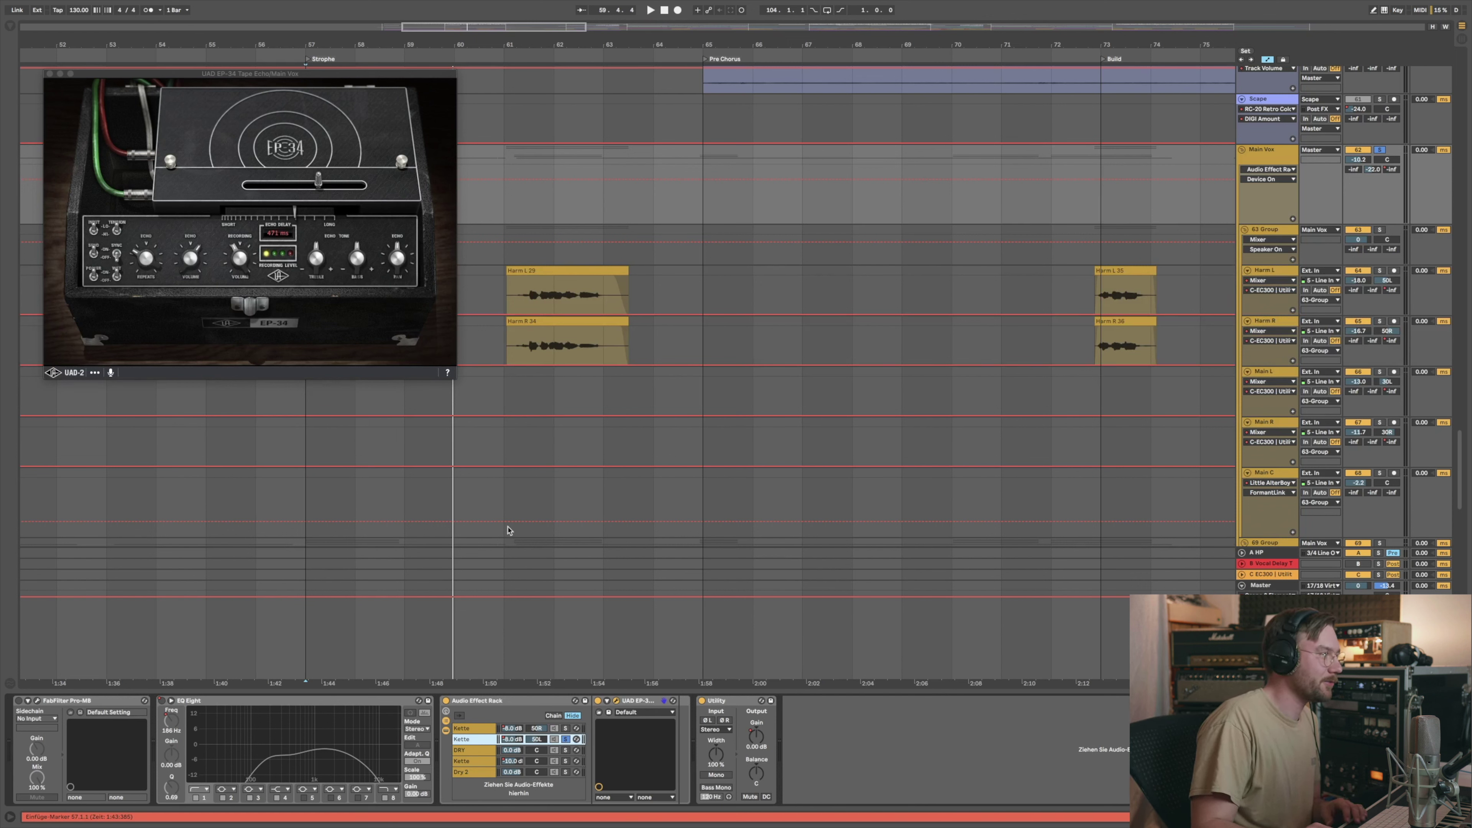
pyautogui.press('space')
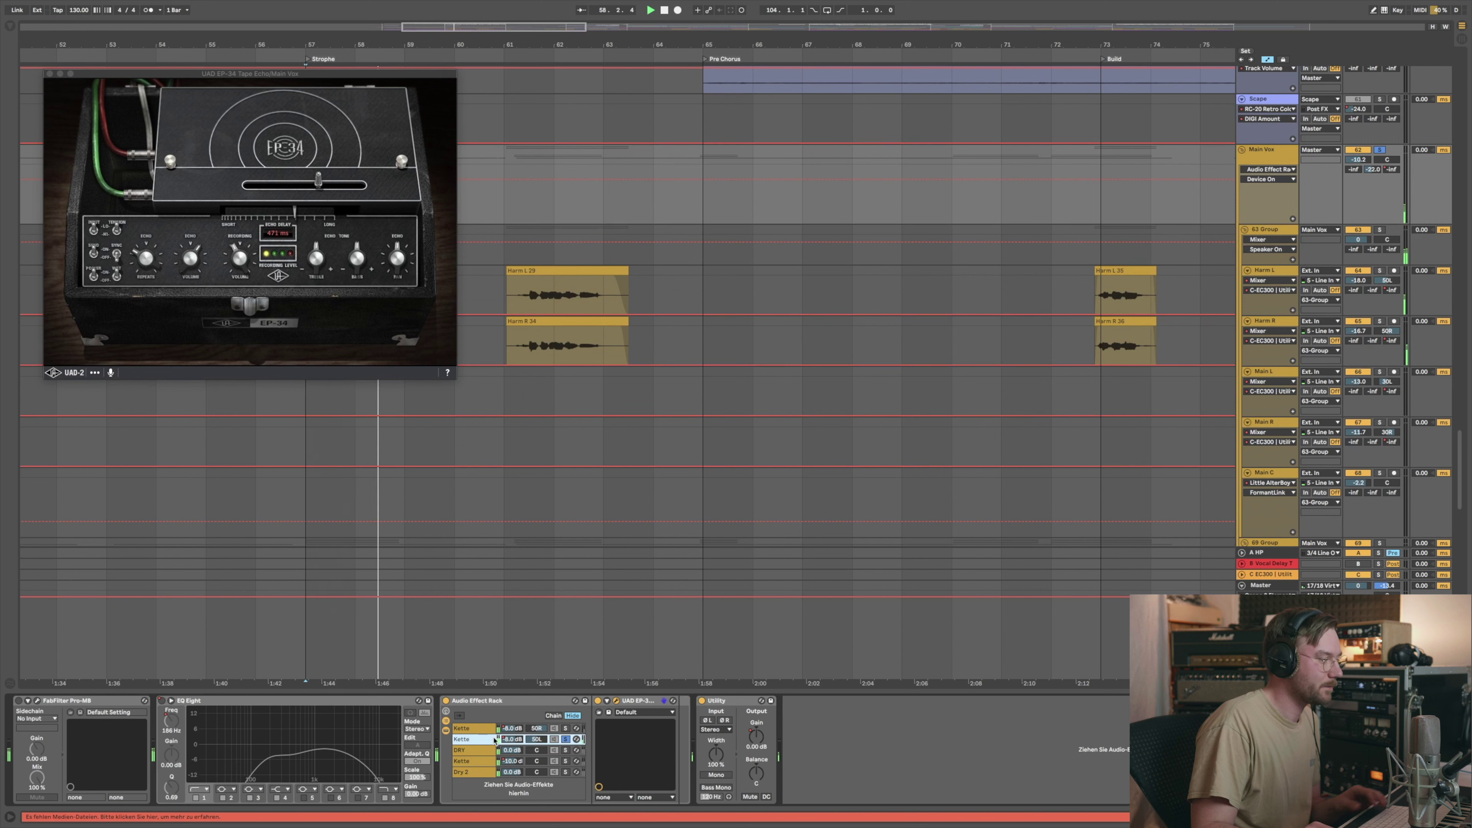
pyautogui.keyDown('shift'); pyautogui.click(572, 731); pyautogui.keyUp('shift')
pyautogui.click(566, 739)
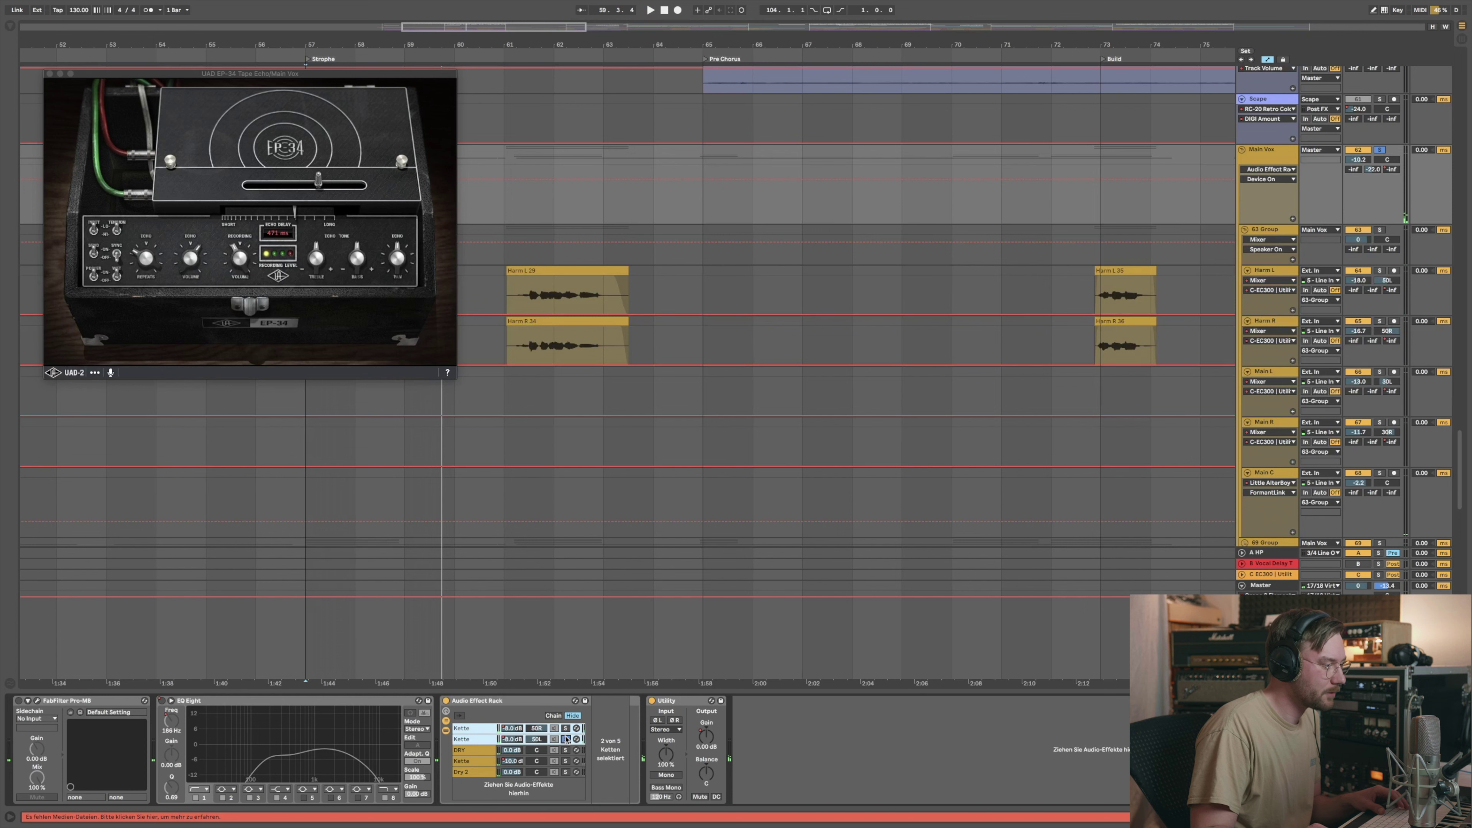
# Step: Play Main Vox into the Pre Chorus while toggling the DRY, reverb and Dry 2 chains, hiding the plug-in window
pyautogui.click(556, 761)
pyautogui.click(555, 774)
pyautogui.press('space')
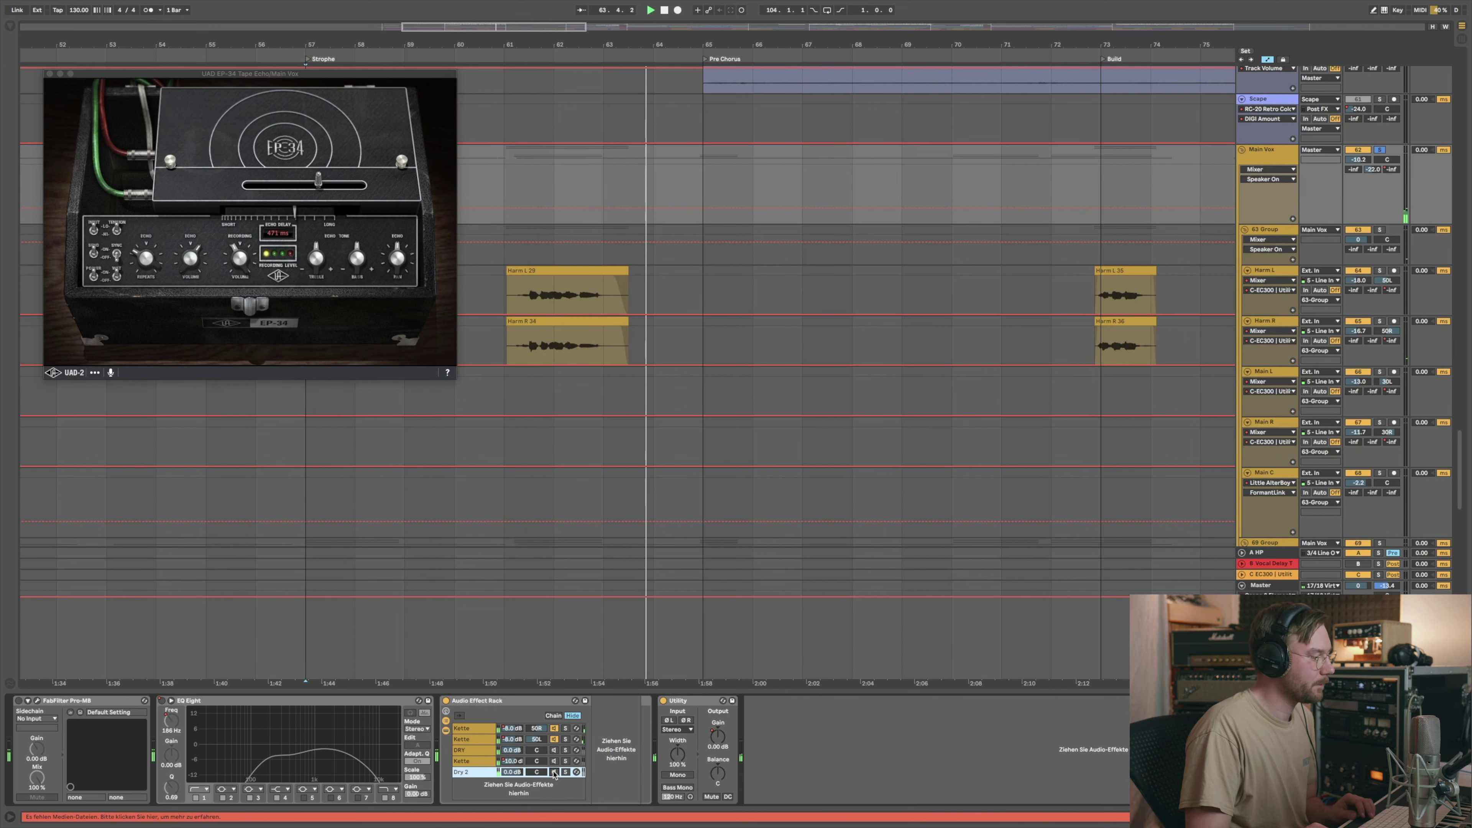
pyautogui.click(553, 760)
pyautogui.click(553, 751)
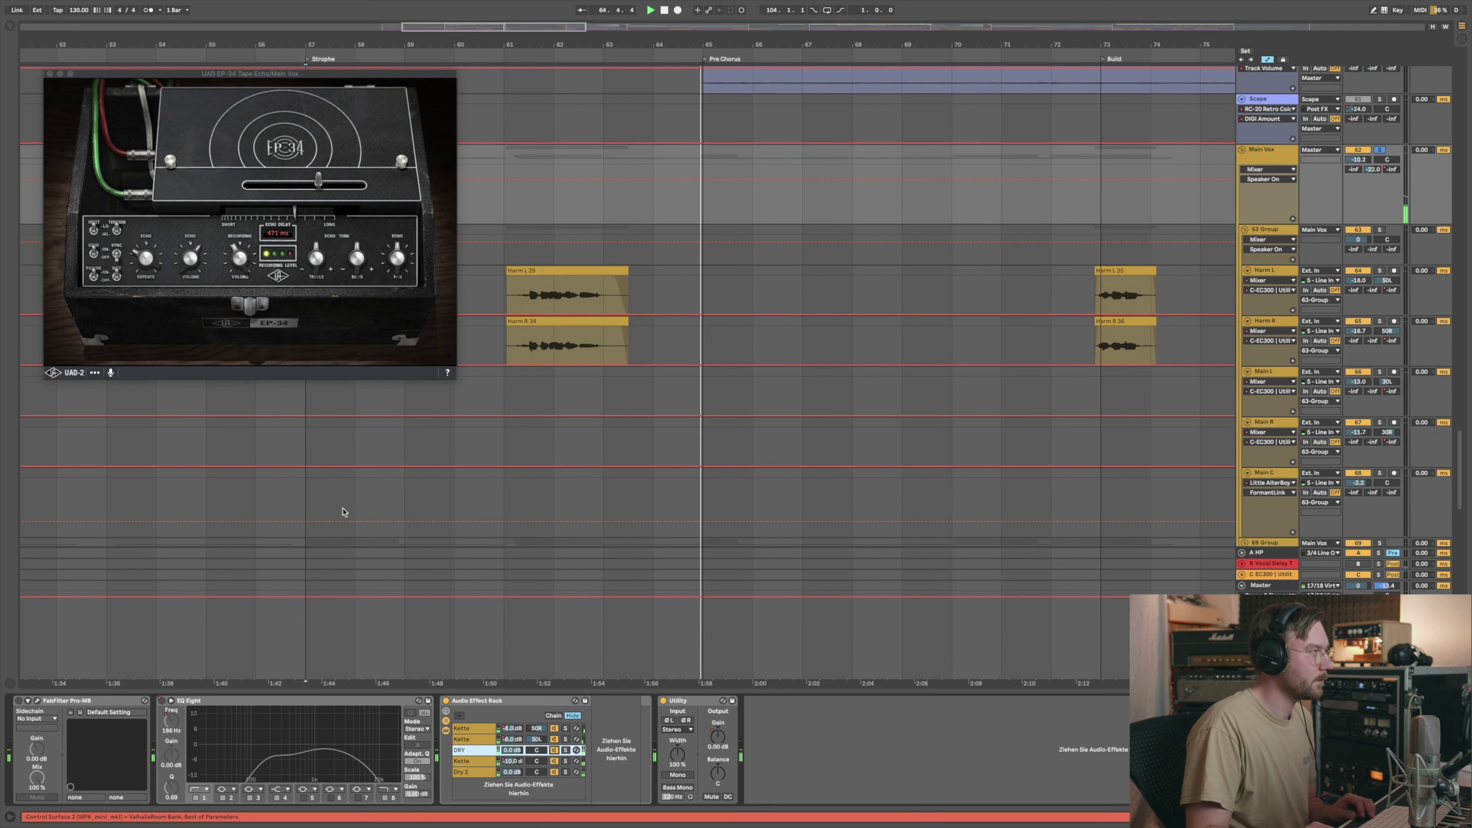
pyautogui.press('super+alt+p')
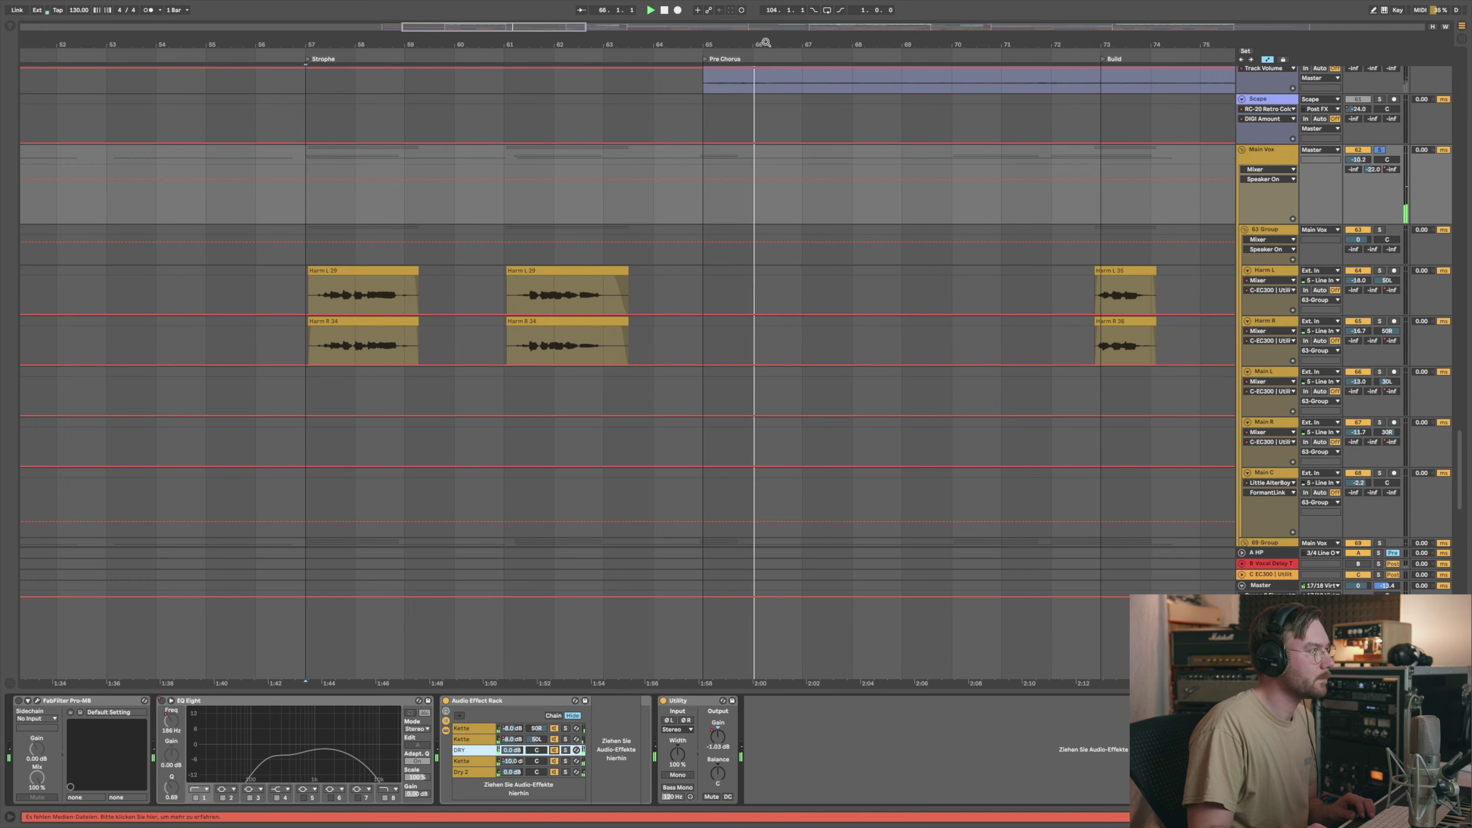
pyautogui.hscroll(5, 762, 72)
pyautogui.scroll(-5, 572, 209)
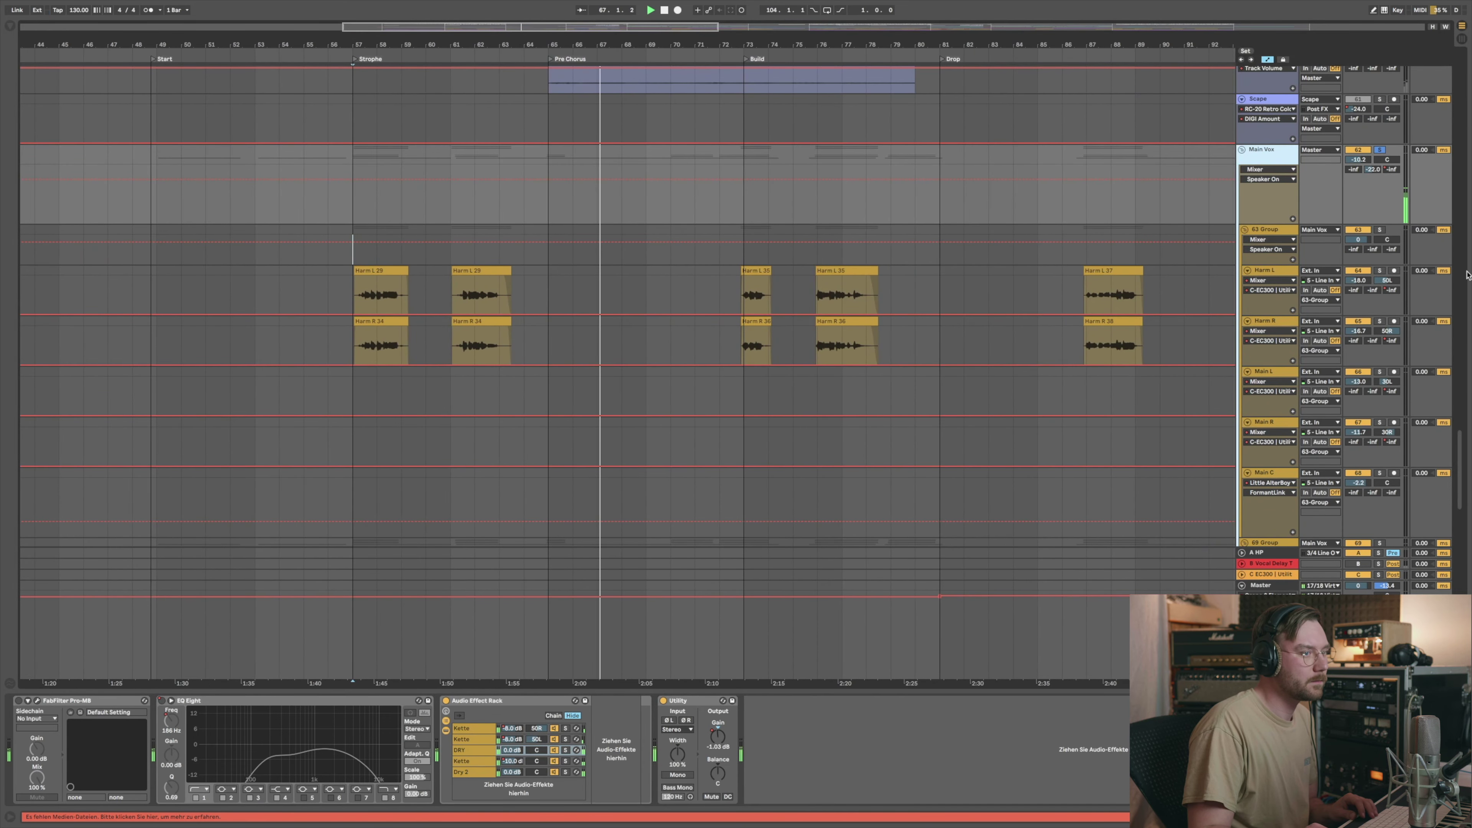
pyautogui.moveTo(1458, 470); pyautogui.dragTo(1459, 519)
pyautogui.press('space')
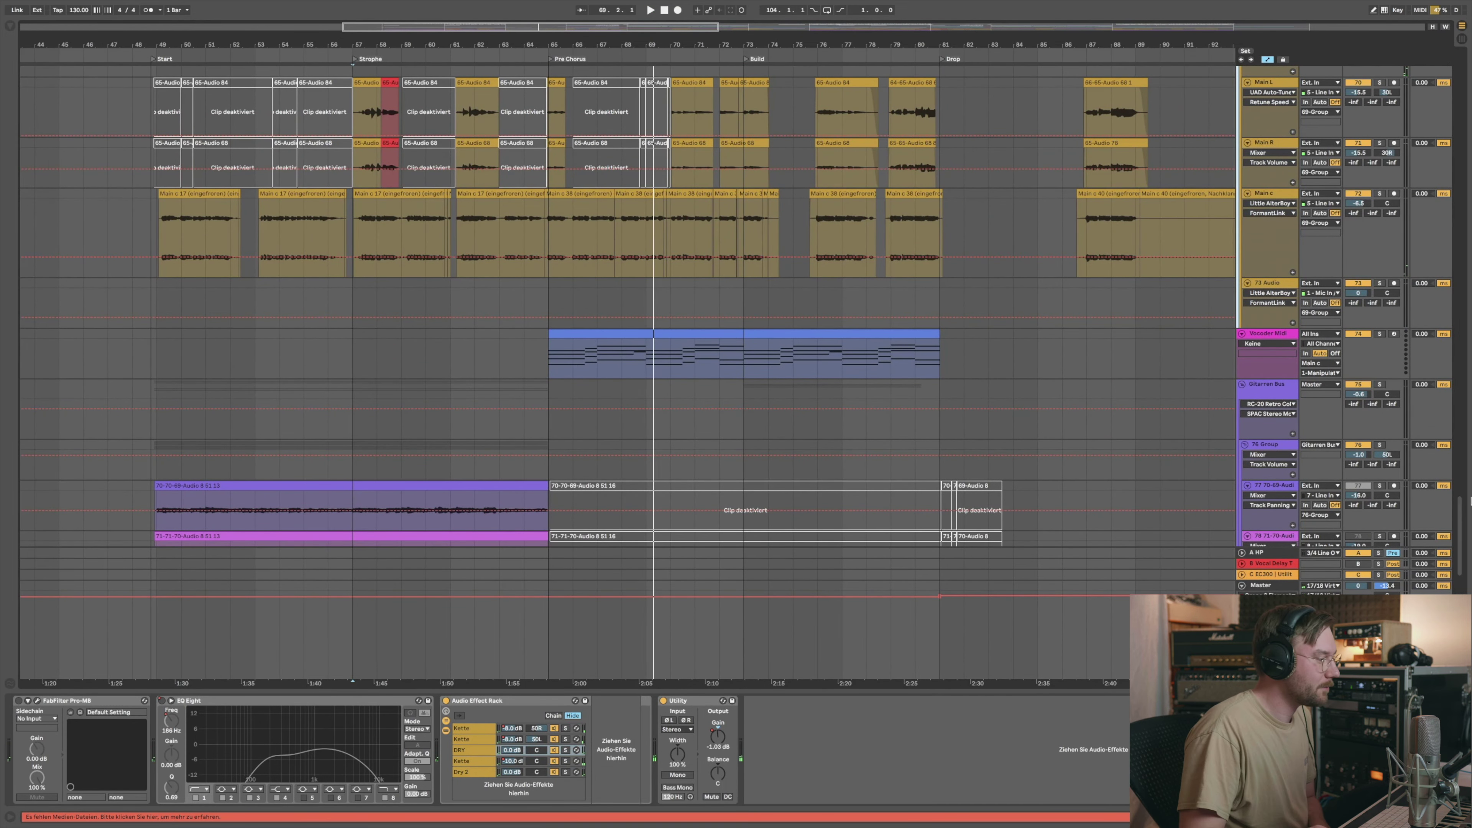
# Step: Compare the EP-34 Tape Echo settings of the two Kette echo chains side by side and close both windows
pyautogui.click(473, 732)
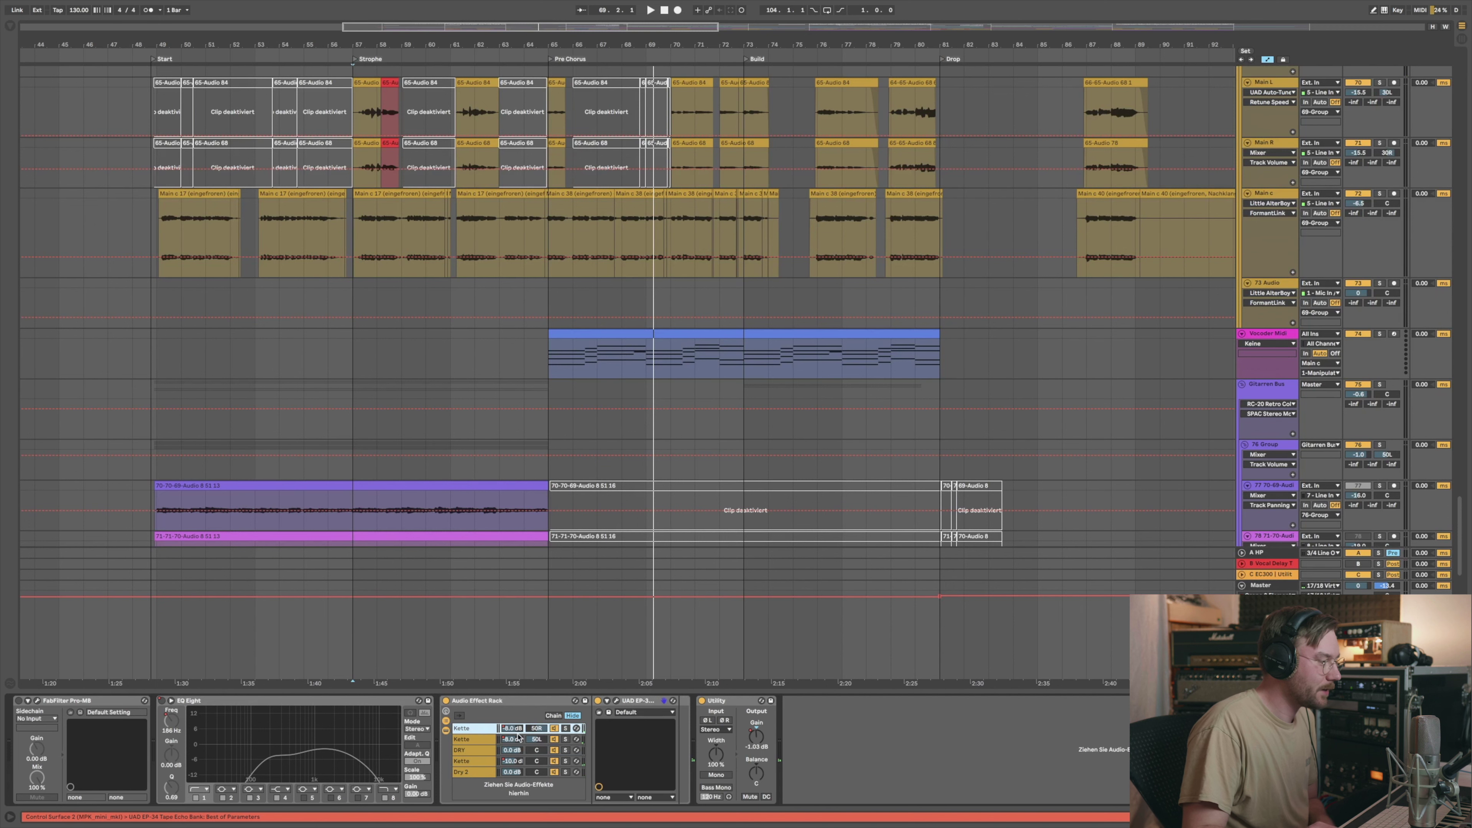
pyautogui.click(617, 702)
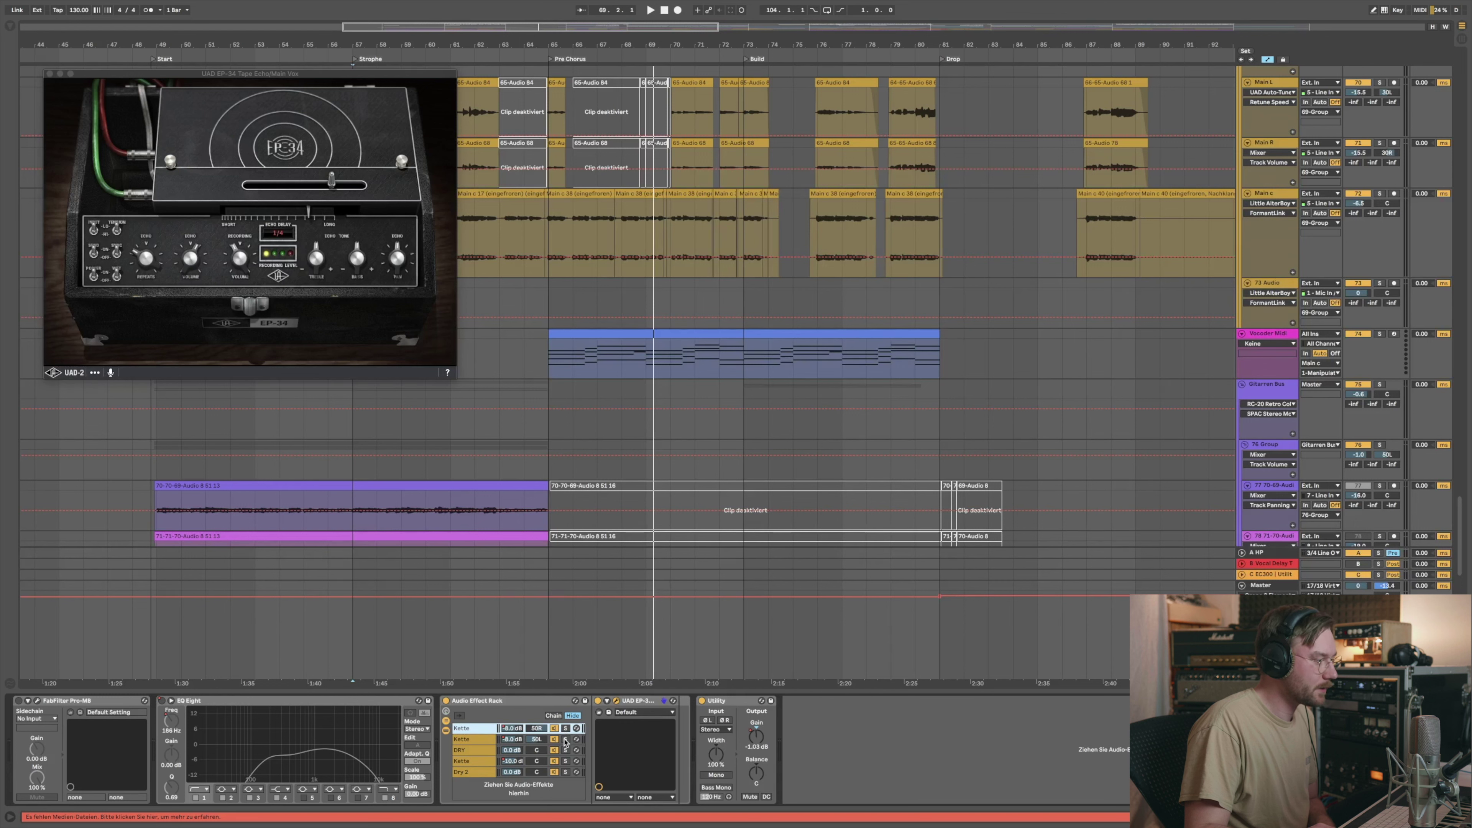
pyautogui.click(479, 743)
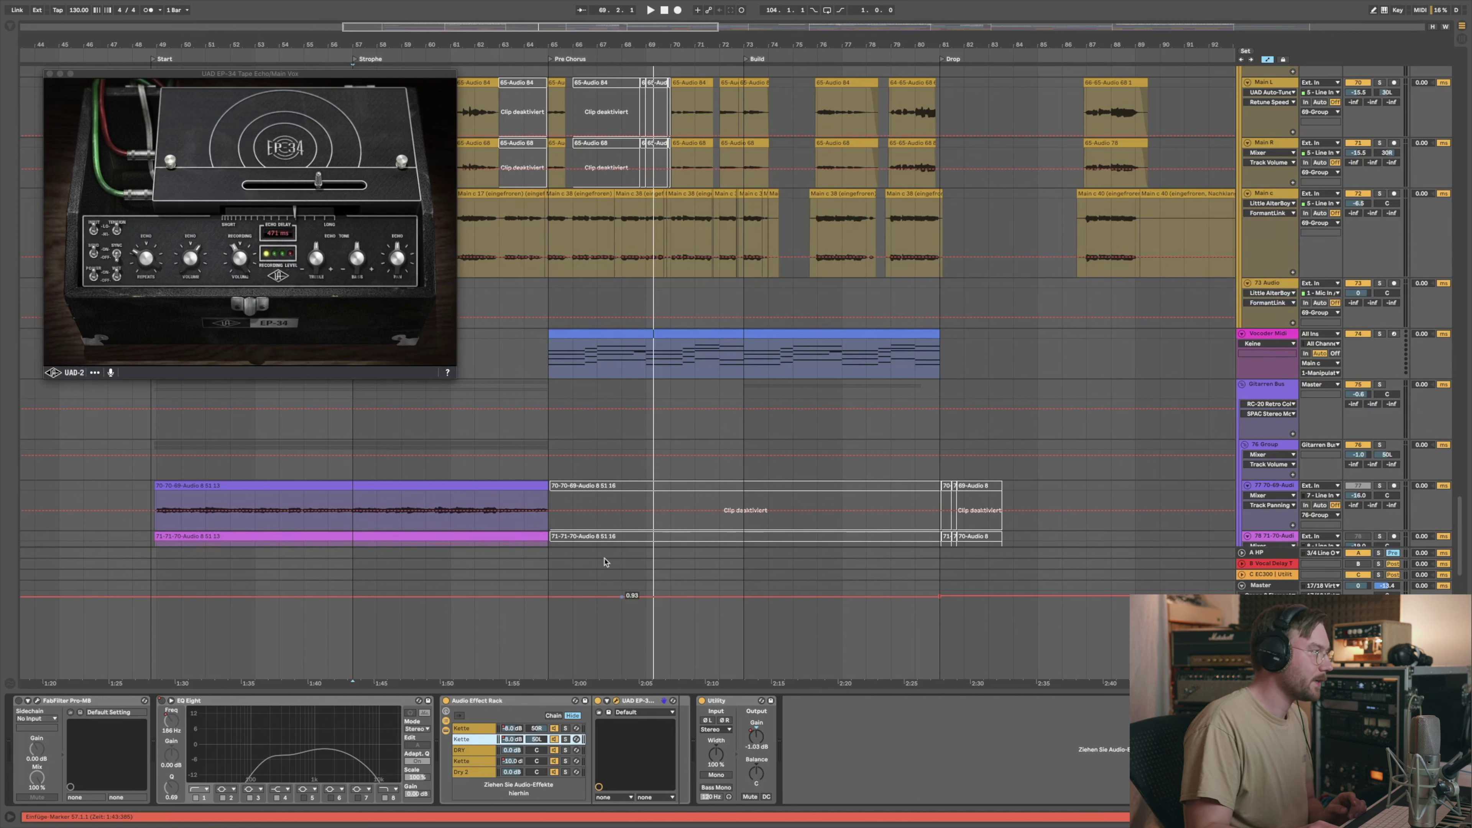
pyautogui.moveTo(289, 75); pyautogui.dragTo(698, 77)
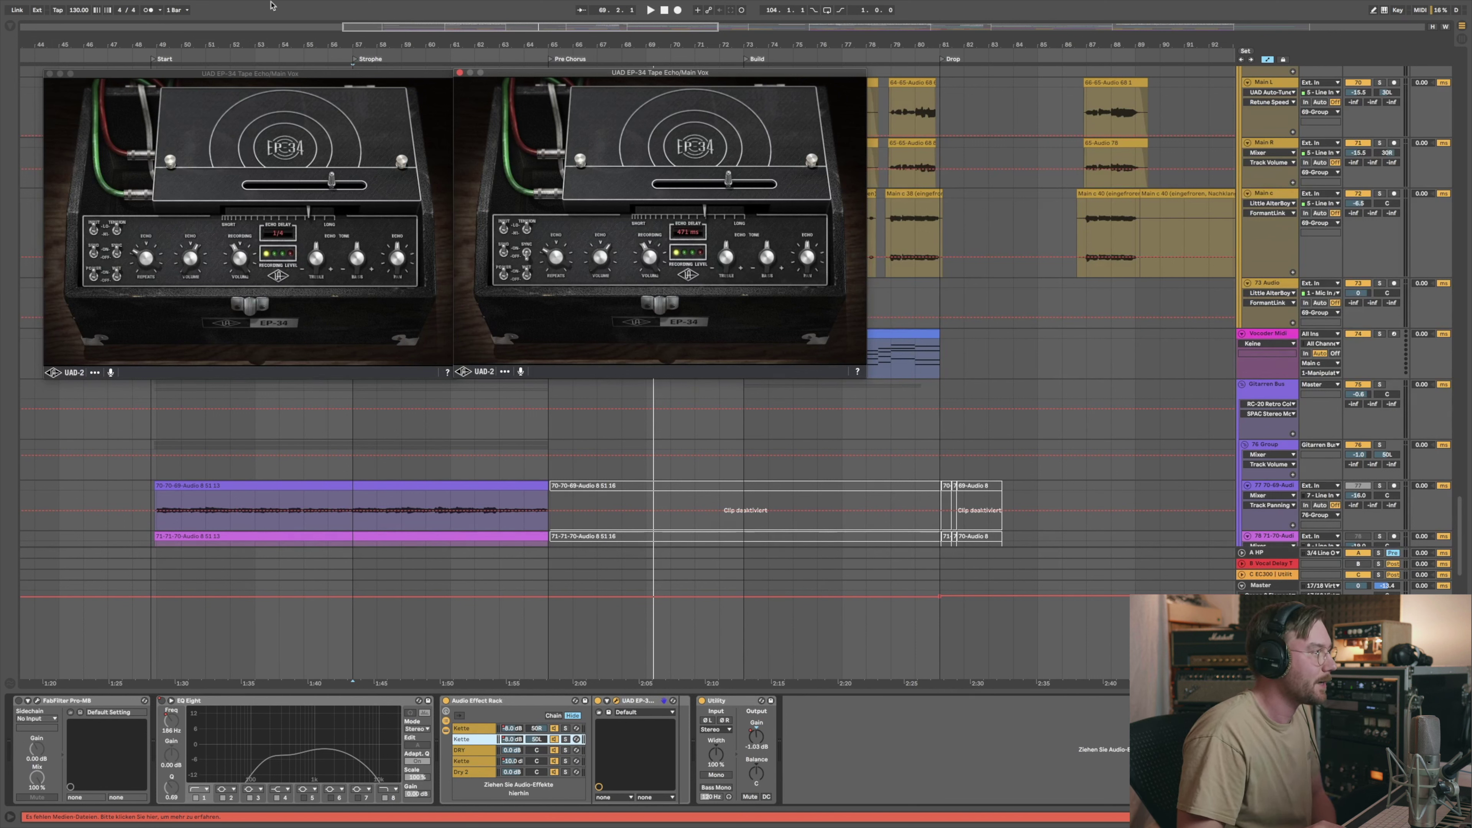
pyautogui.click(460, 73)
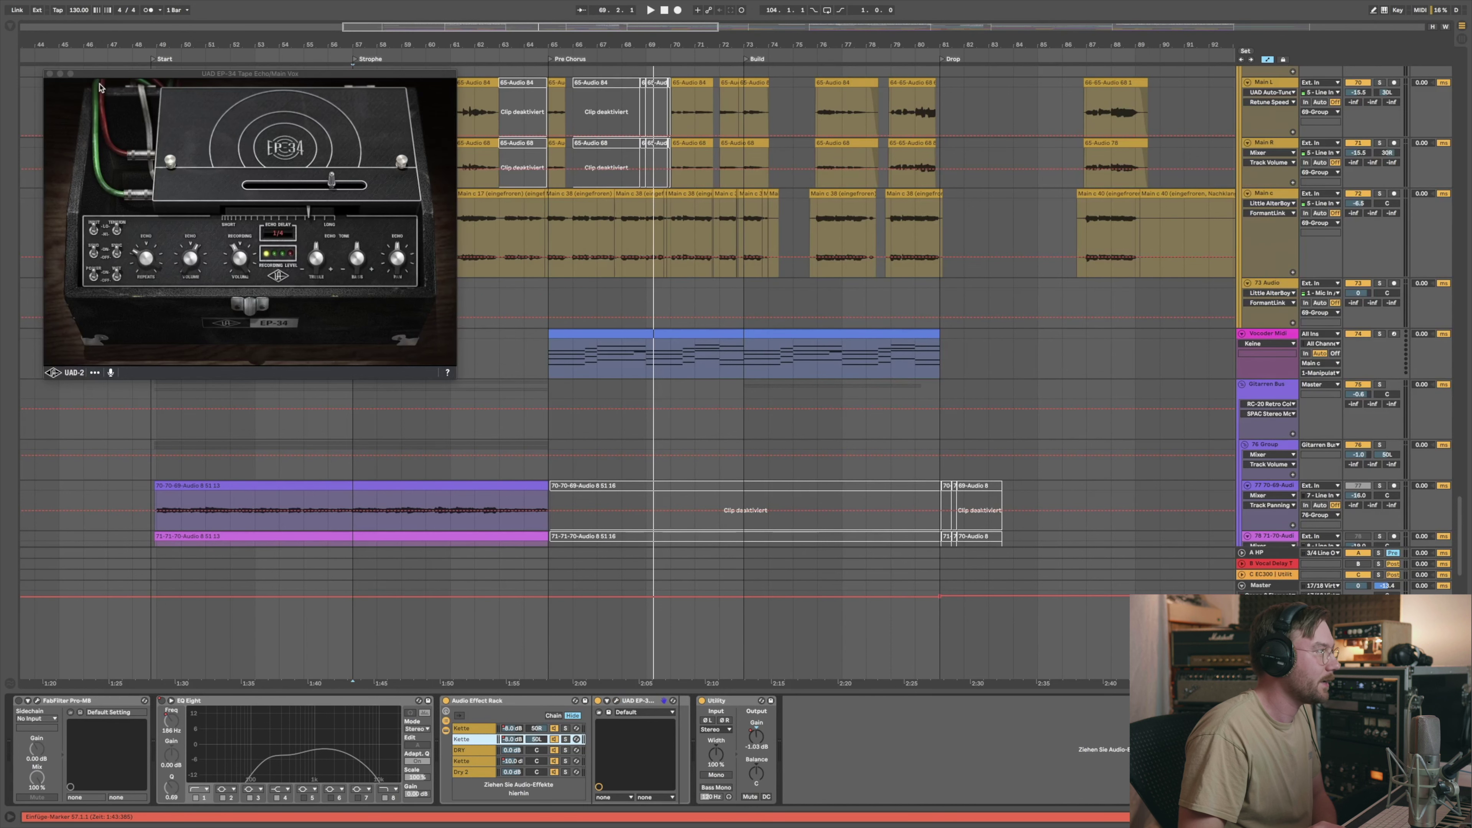
pyautogui.click(50, 75)
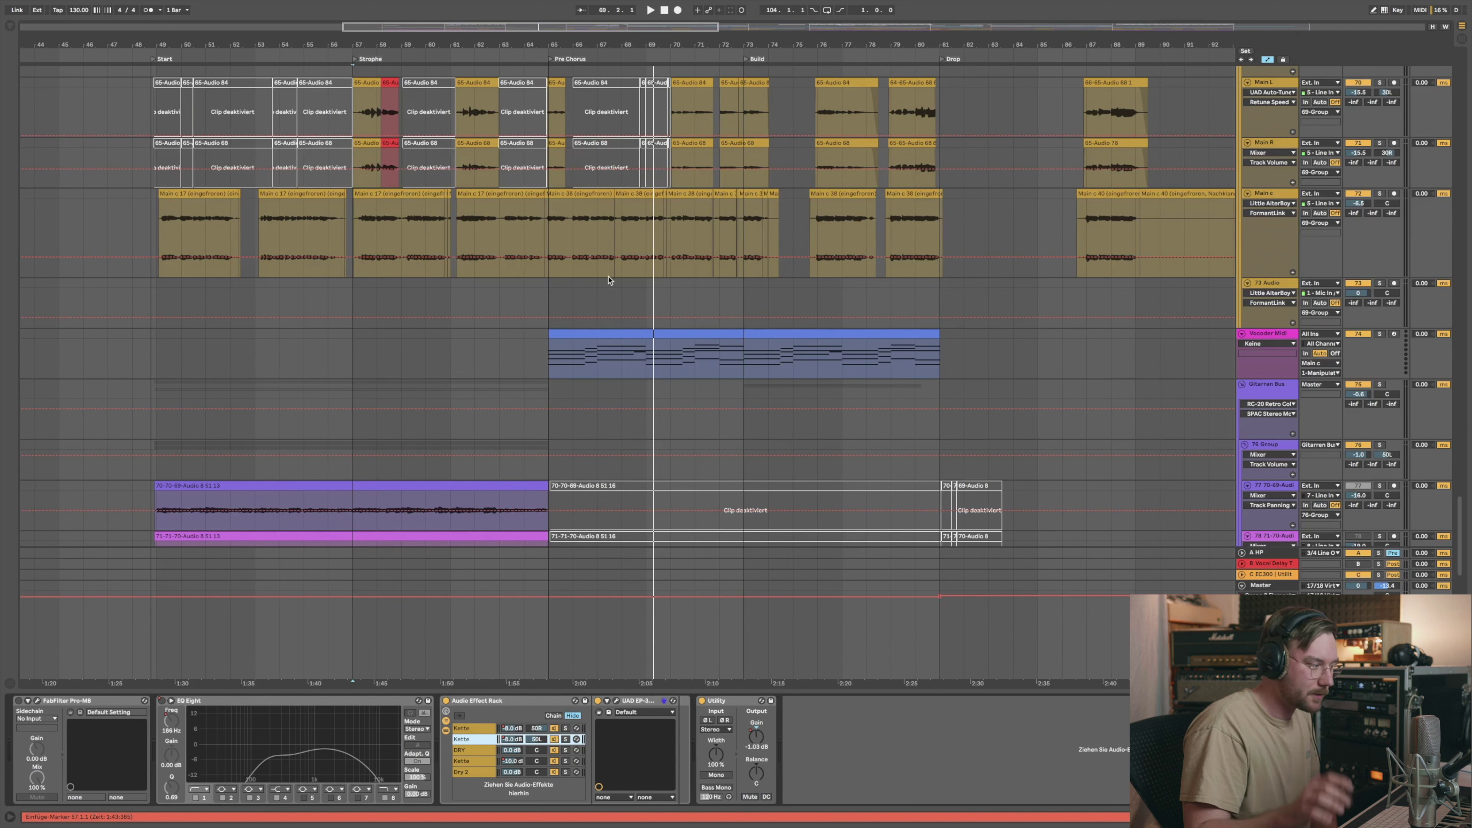
# Step: Play the two echo chains soloed from the Strophe, turn off their solo and deactivate the DRY, reverb and Dry 2 chains
pyautogui.keyDown('shift'); pyautogui.click(472, 729); pyautogui.keyUp('shift')
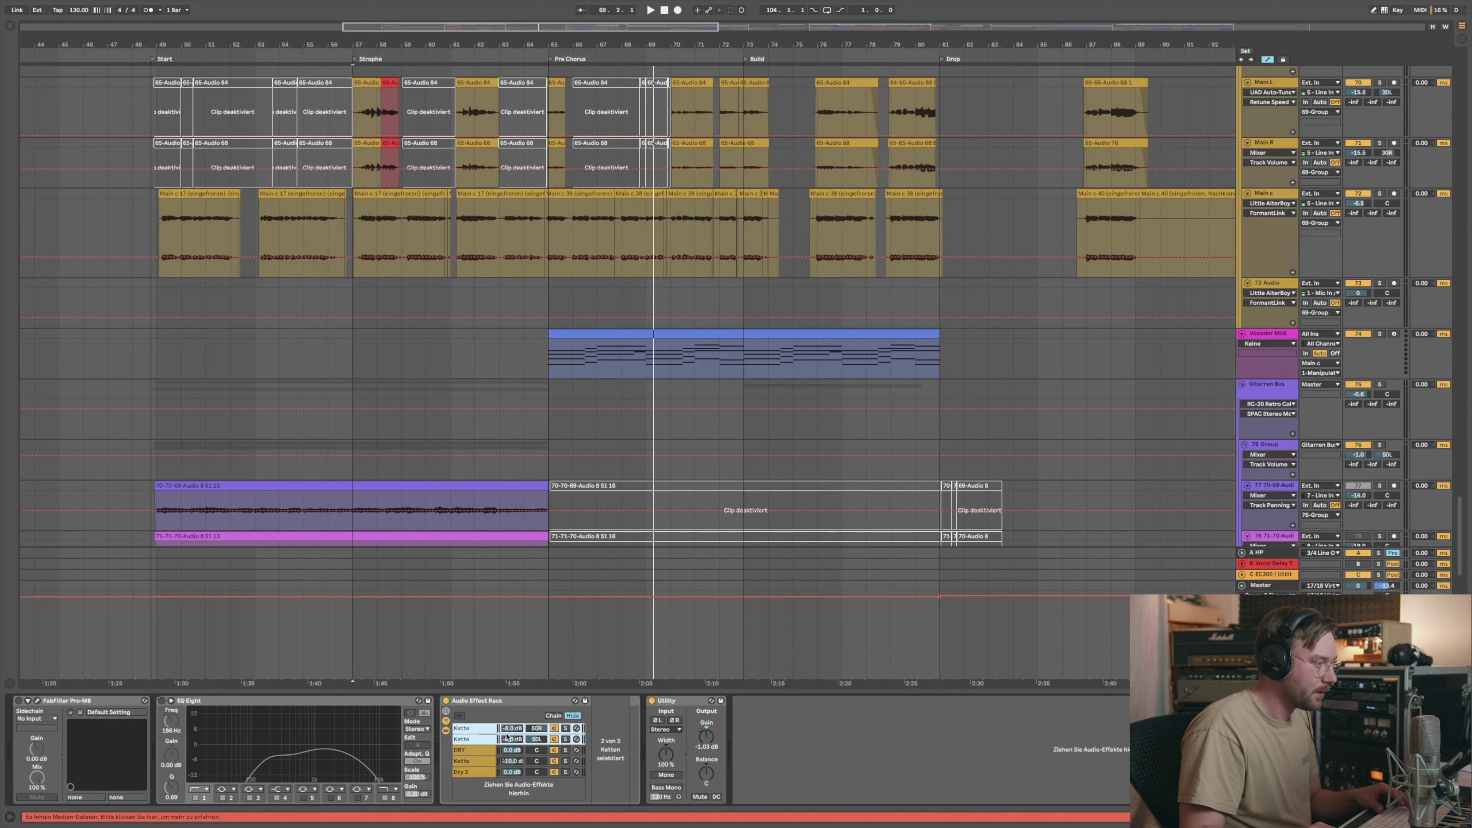
pyautogui.click(566, 729)
pyautogui.press('space')
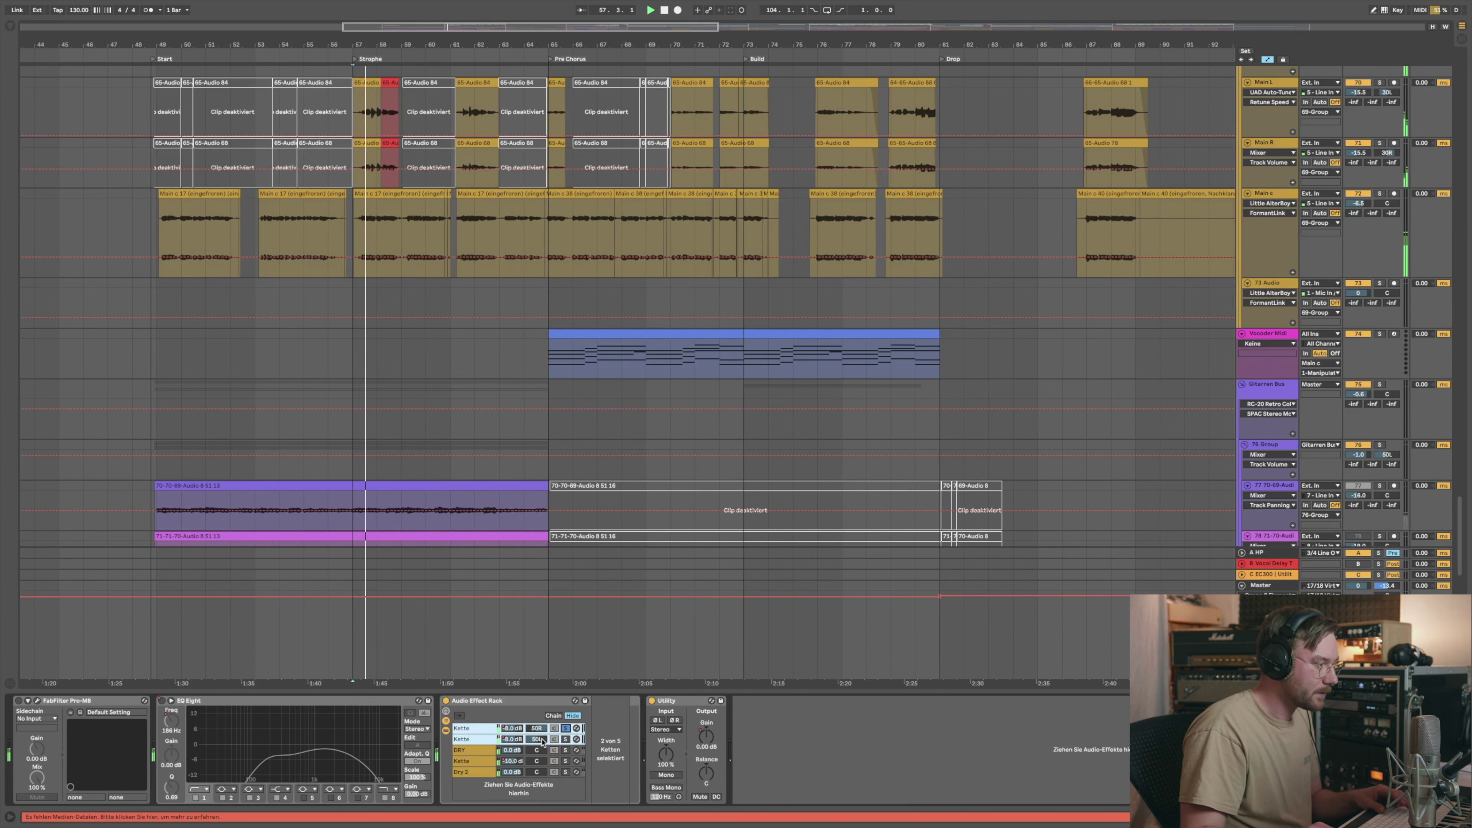
pyautogui.click(566, 739)
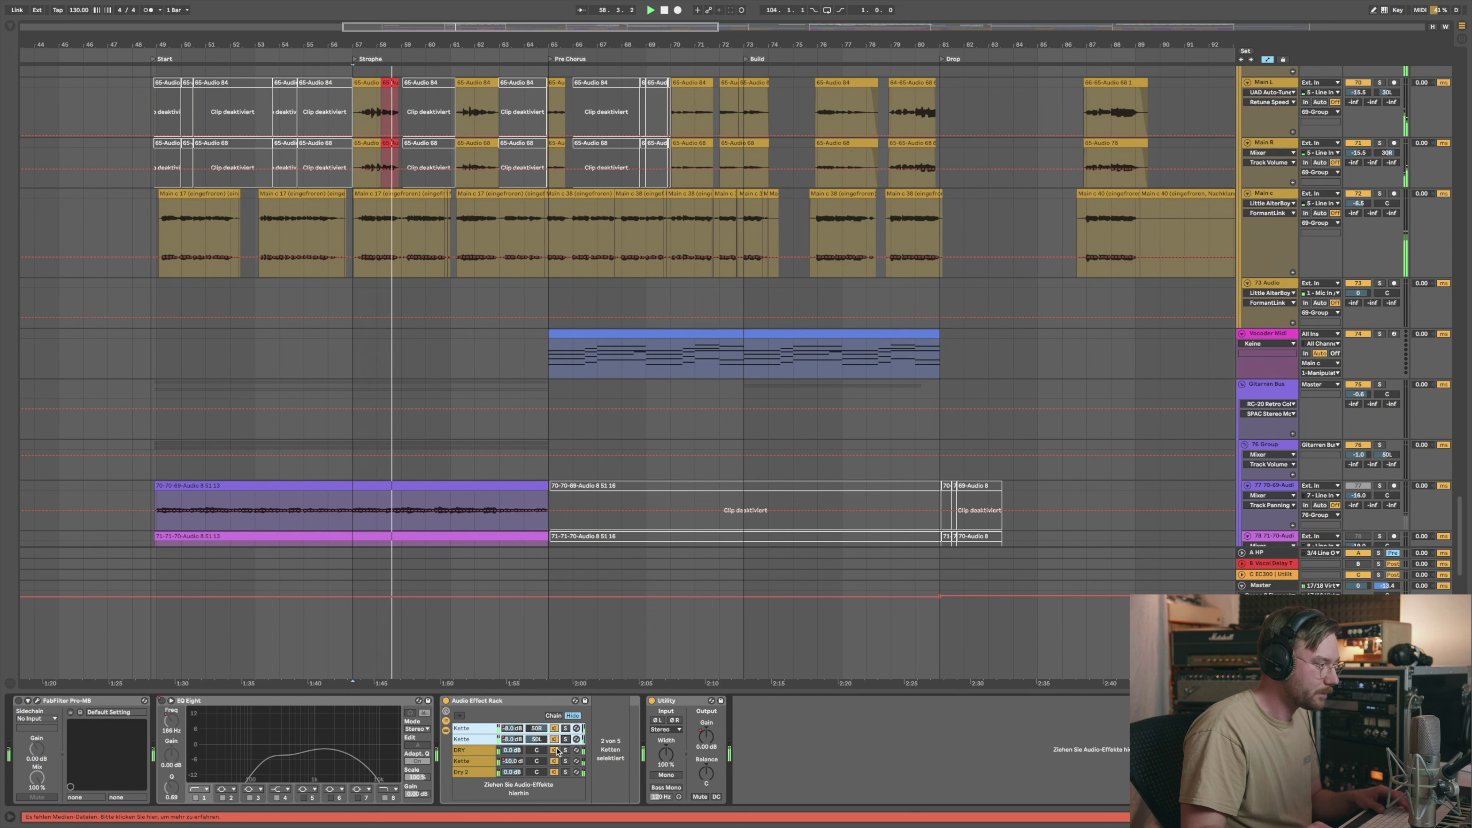
pyautogui.click(545, 750)
pyautogui.click(542, 761)
pyautogui.click(538, 771)
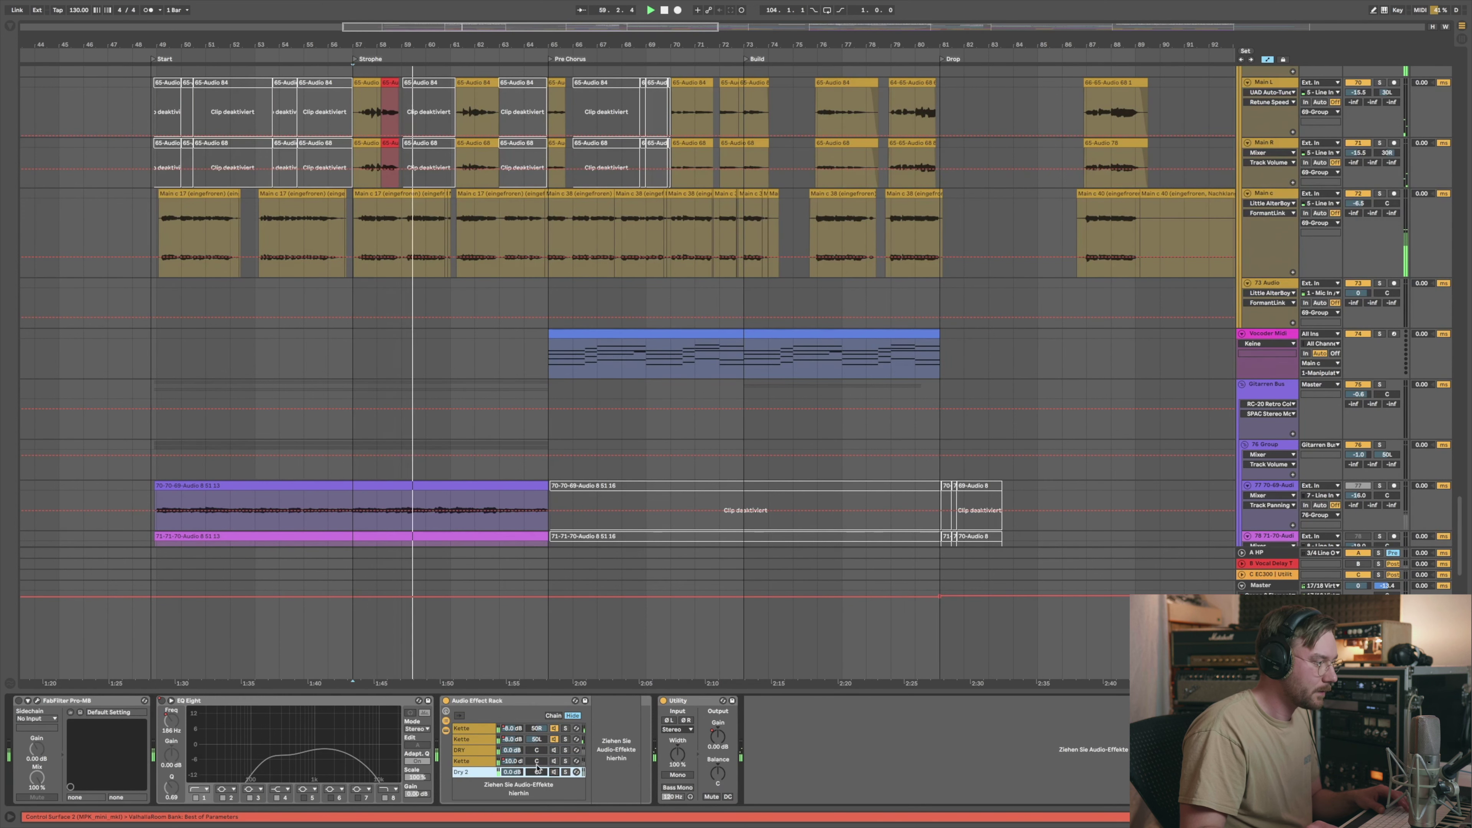
pyautogui.click(484, 739)
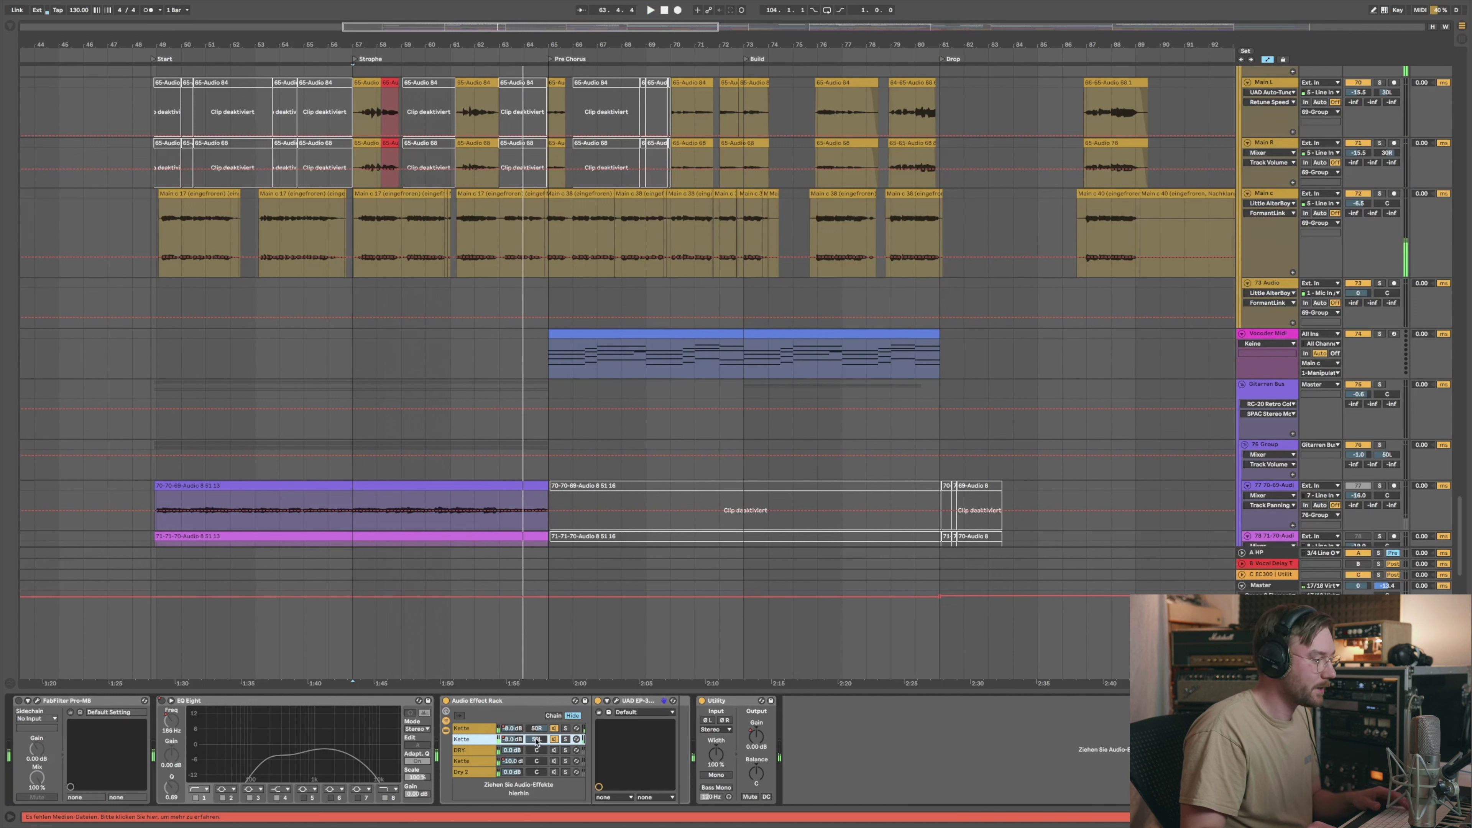
# Step: Reactivate the DRY, reverb and Dry 2 chains in the vocal Audio Effect Rack and select the first Kette chain
pyautogui.click(486, 751)
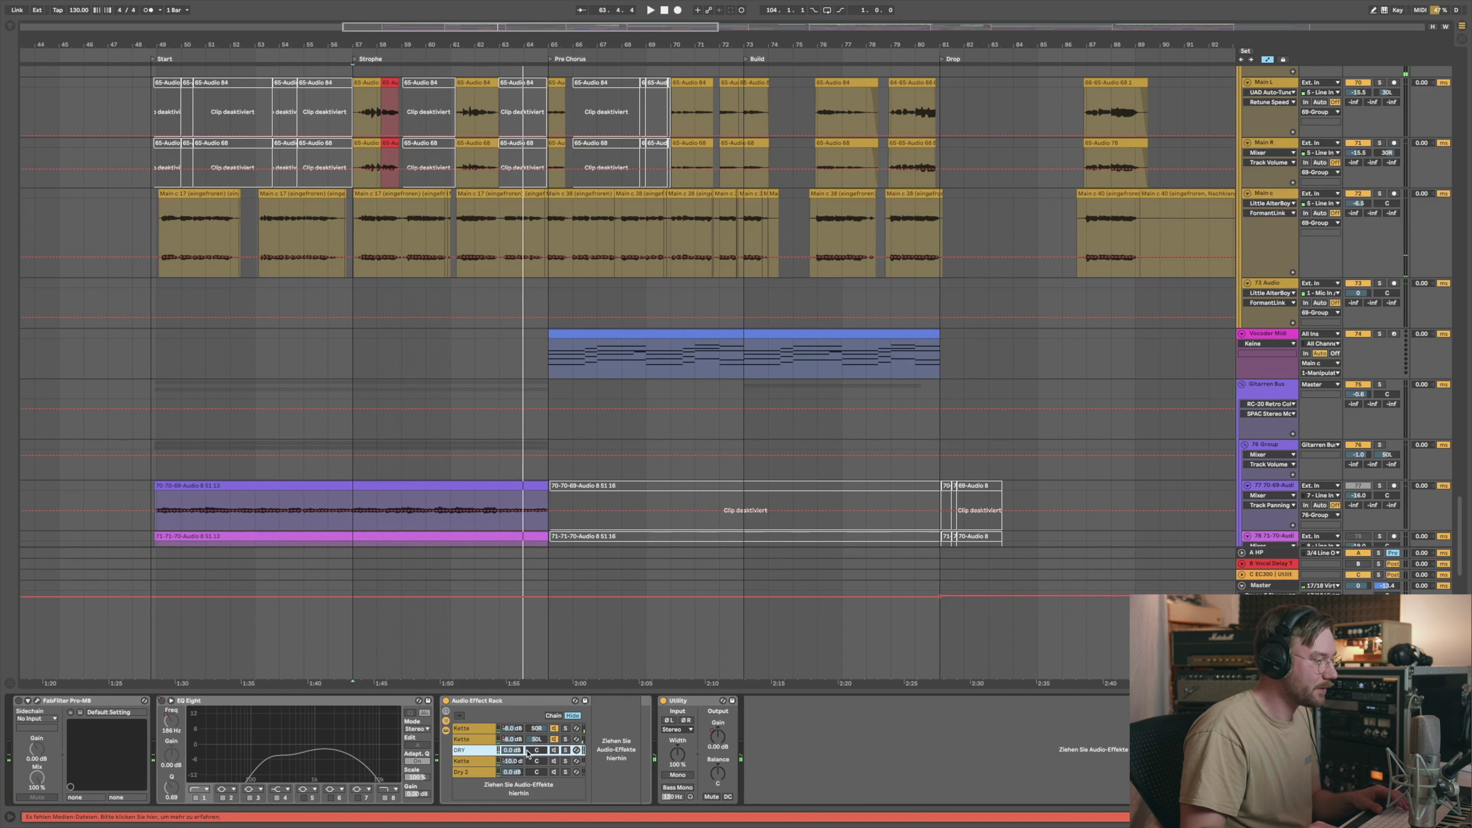
pyautogui.click(555, 761)
pyautogui.click(554, 773)
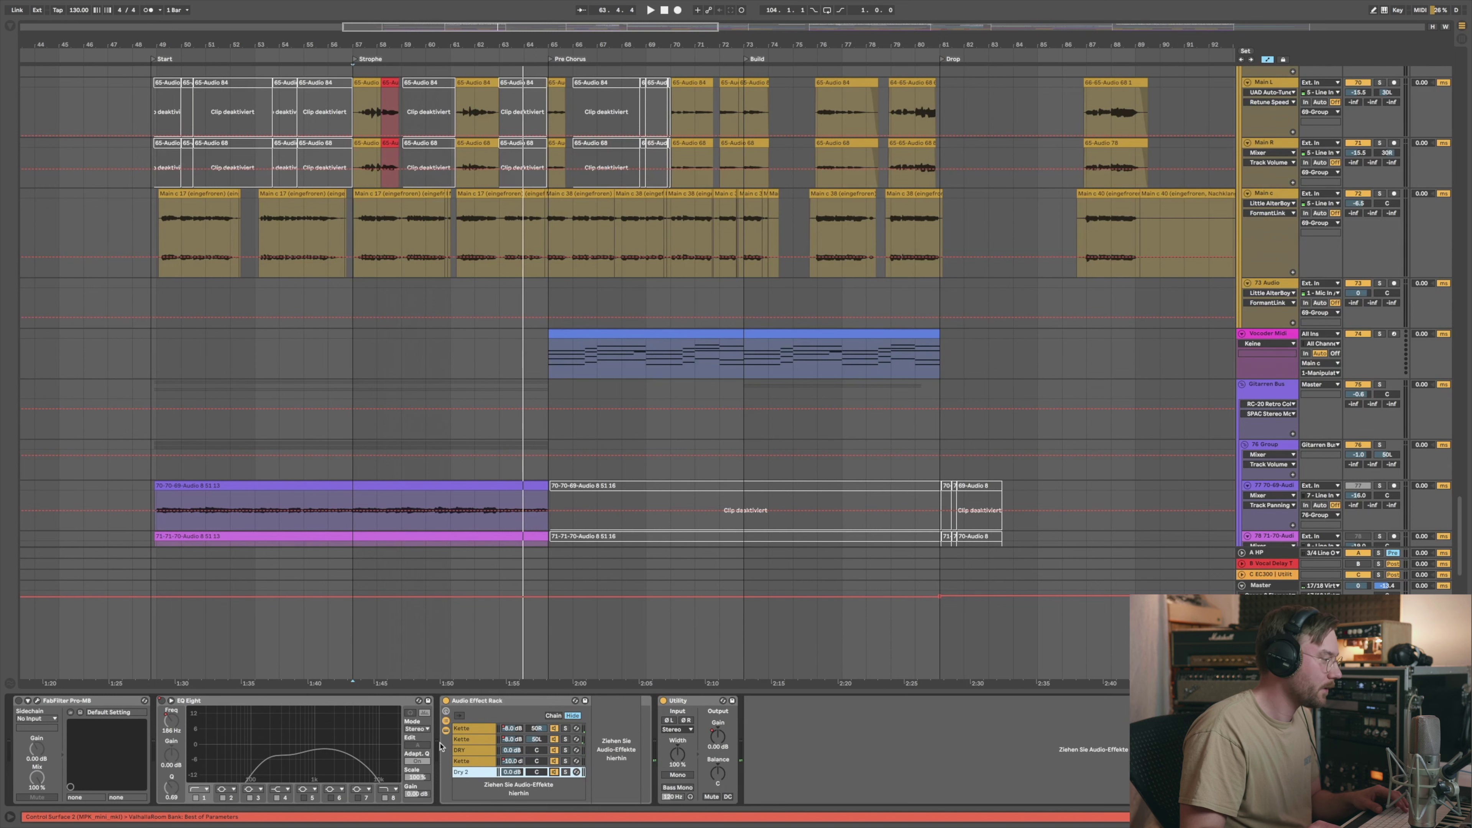
pyautogui.click(481, 730)
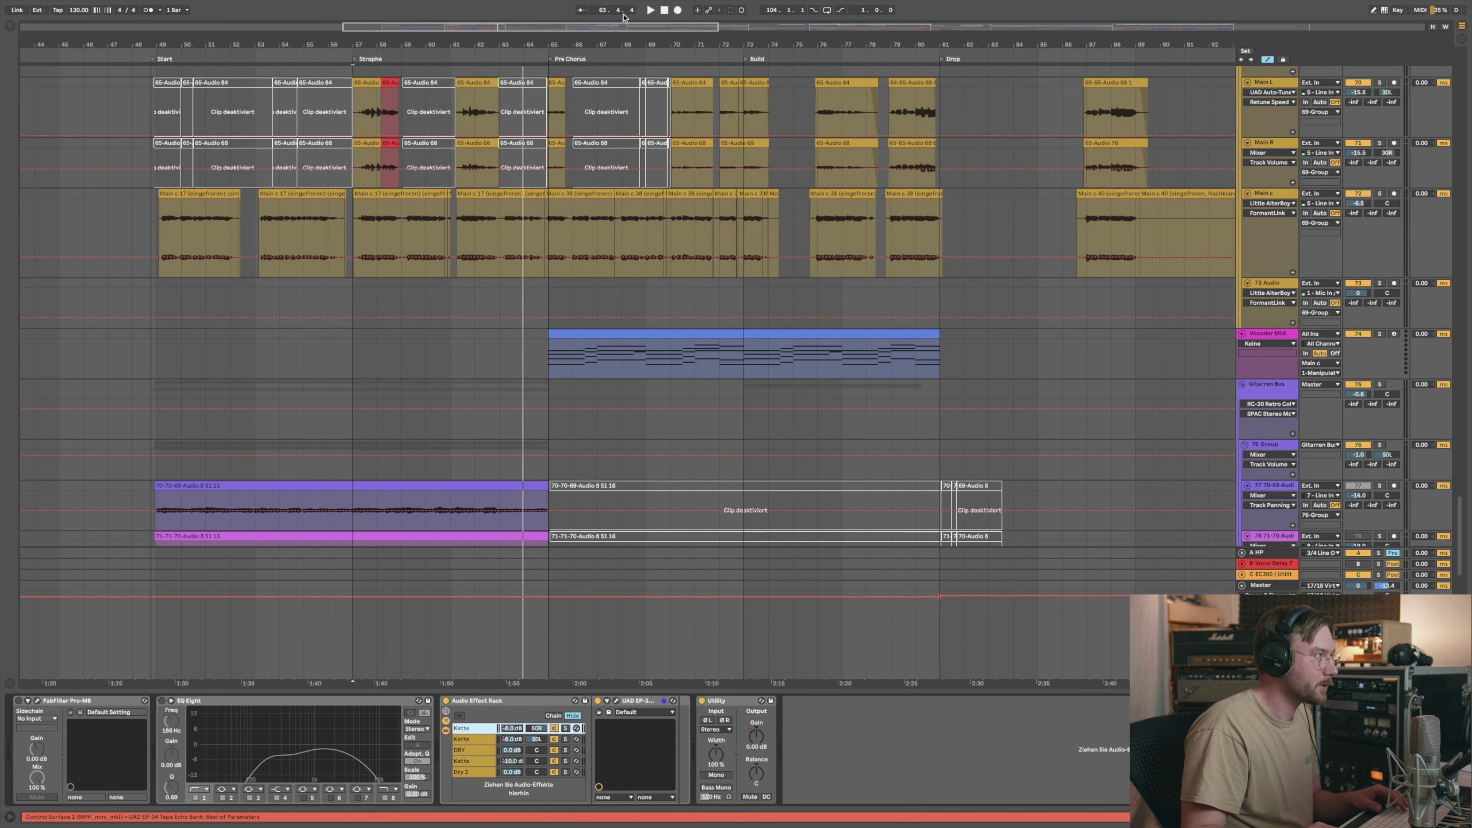
# Step: Play the vocals with the full effect rack from bar 64 into the Pre Chorus
pyautogui.moveTo(603, 46); pyautogui.dragTo(538, 44)
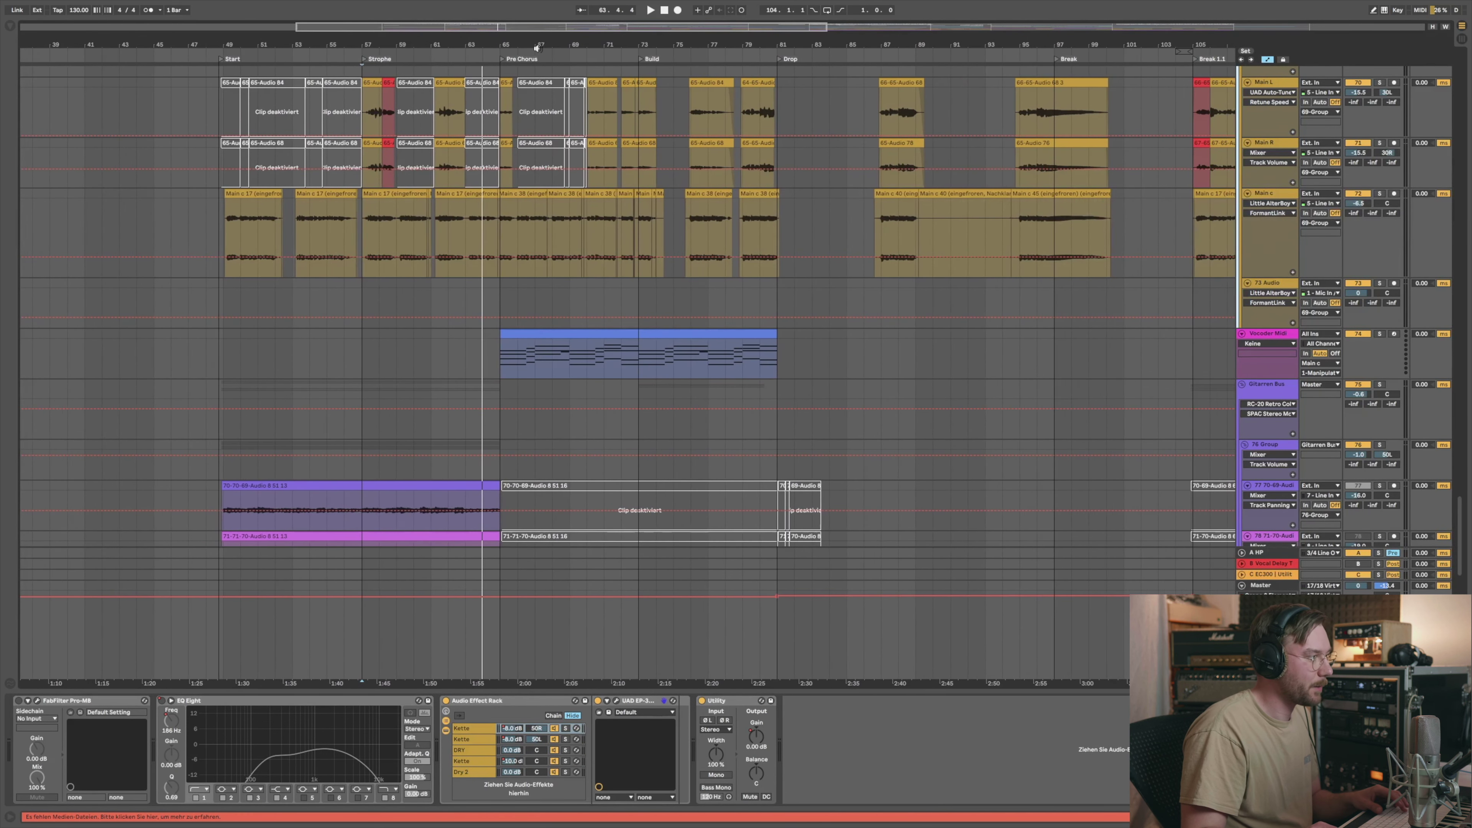
pyautogui.hscroll(4, 474, 165)
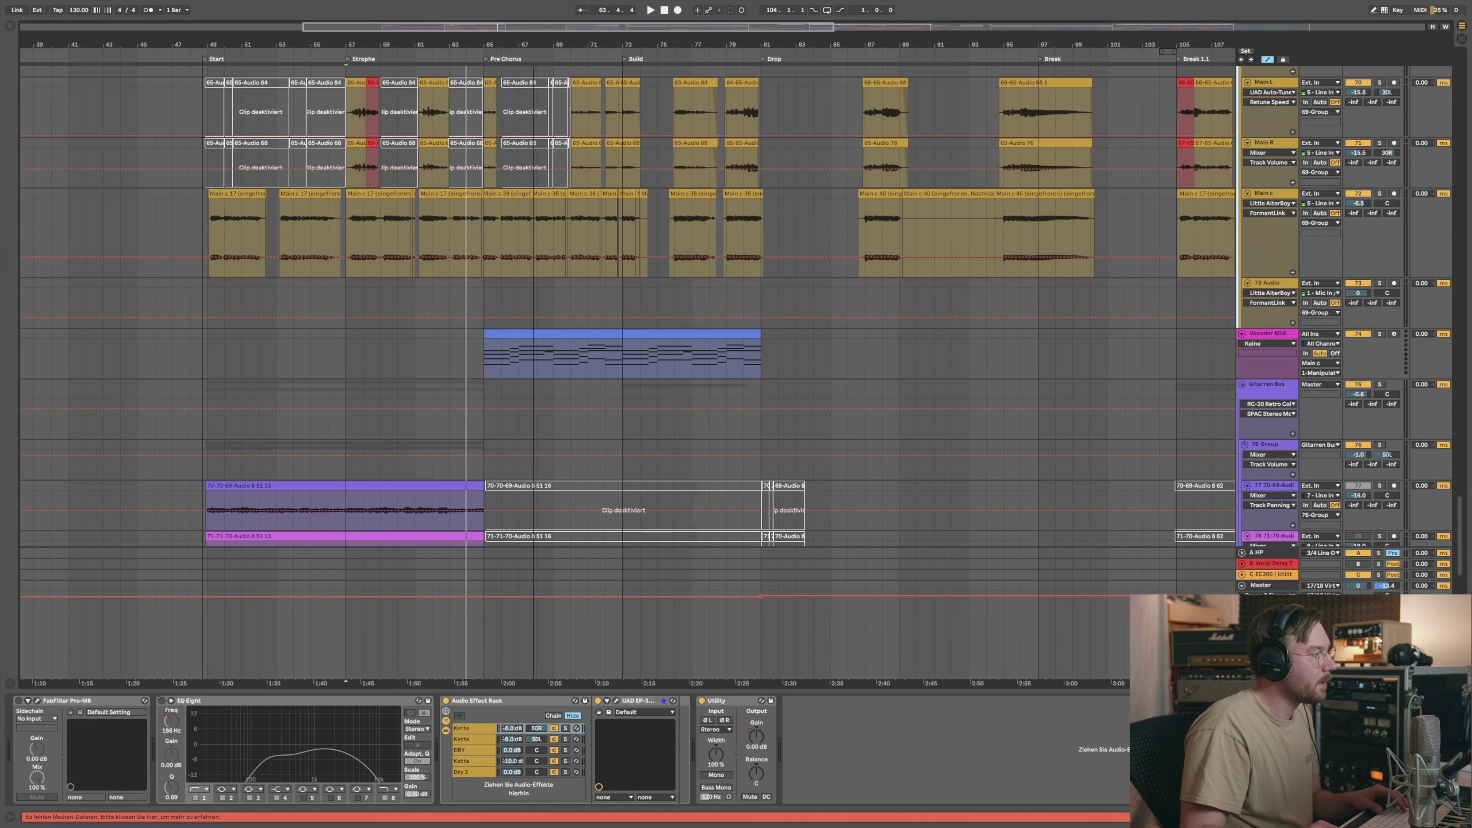
pyautogui.moveTo(449, 44); pyautogui.dragTo(449, 44)
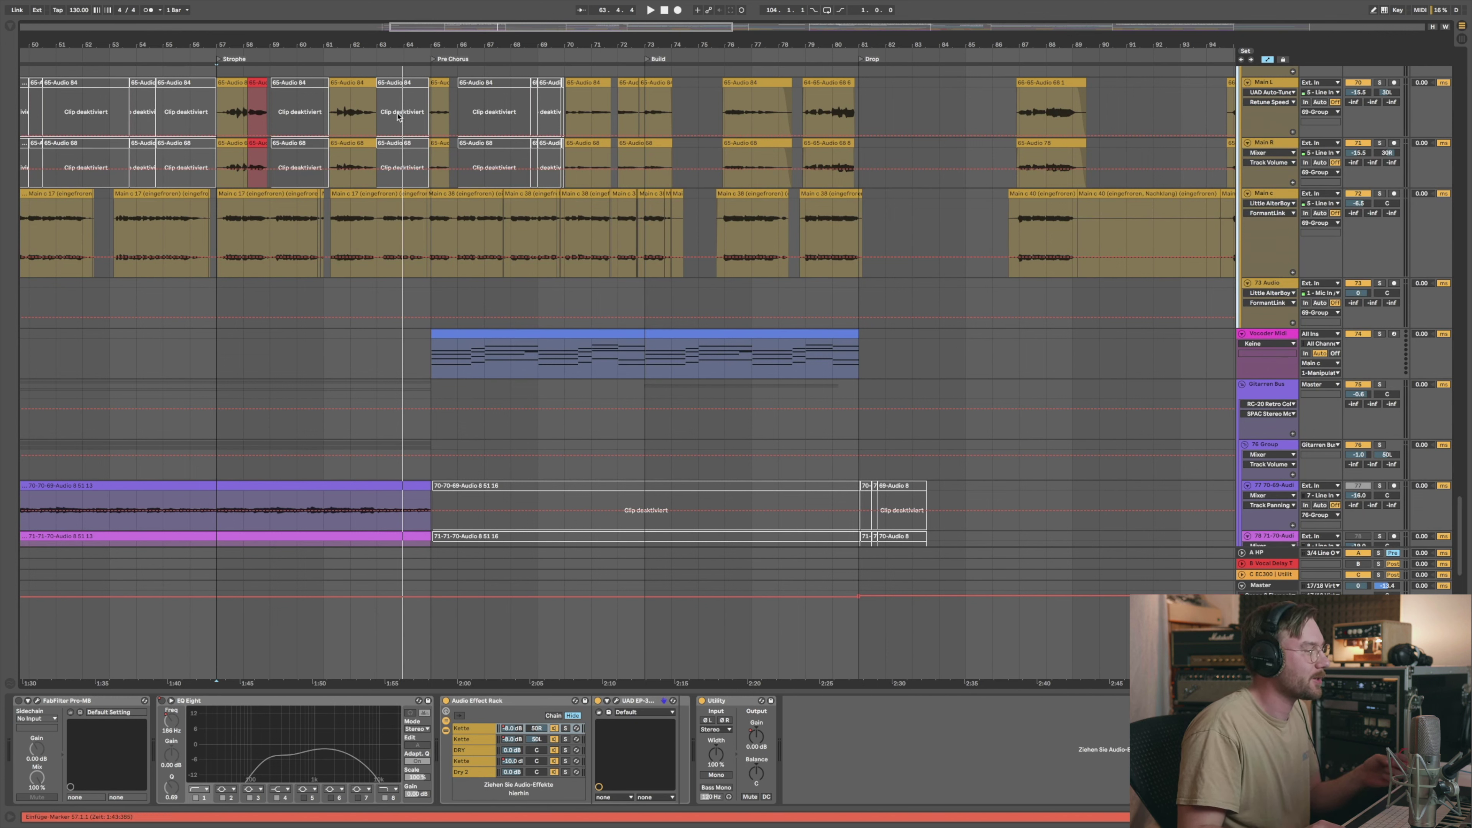
pyautogui.click(410, 364)
pyautogui.press('space')
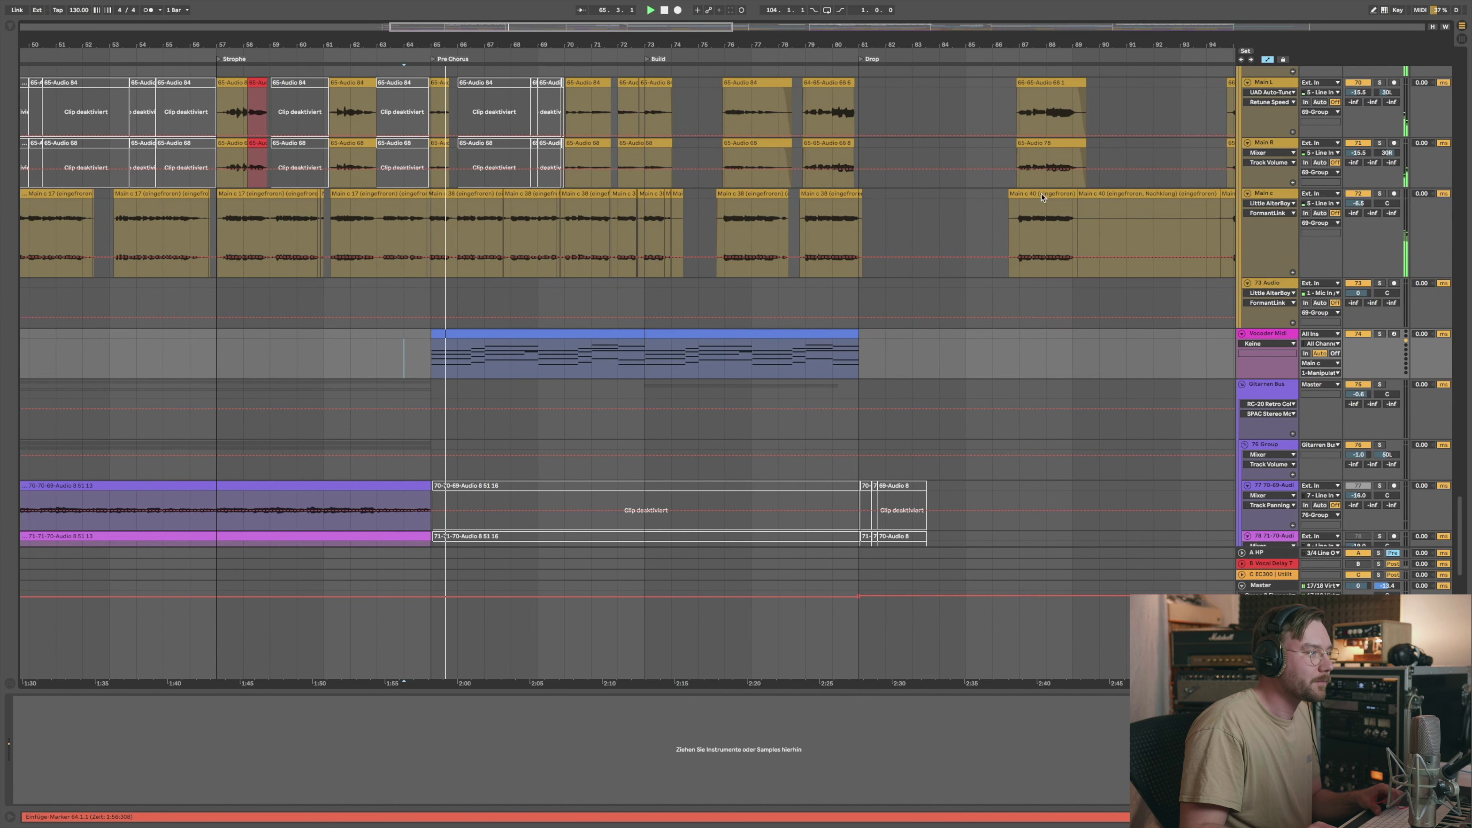
# Step: Show the device chain of the Main c vocal track, inspect its Manipulator plug-in and close the plug-in window
pyautogui.scroll(1, 1219, 258)
pyautogui.click(1270, 218)
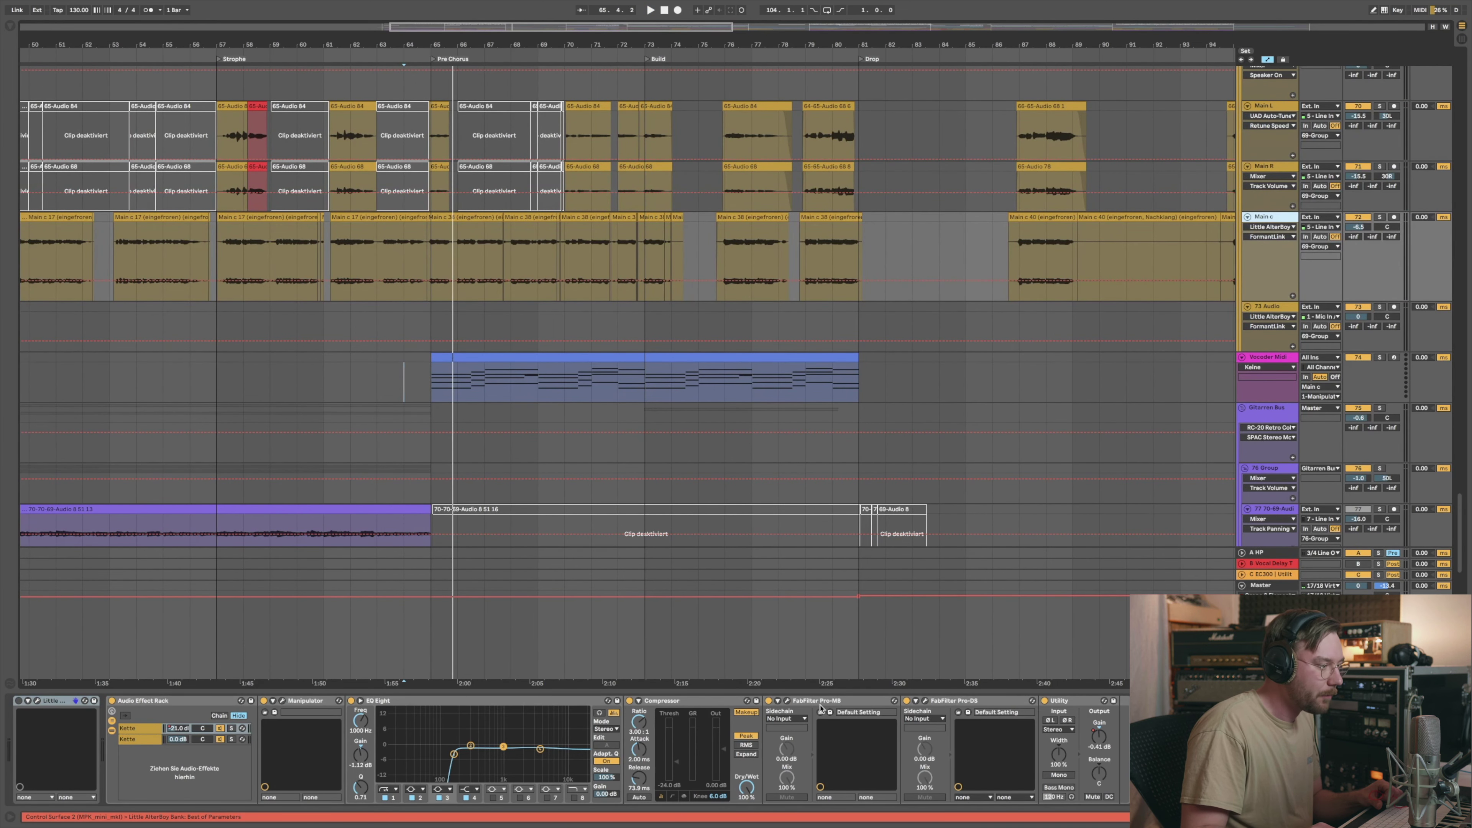
pyautogui.click(282, 701)
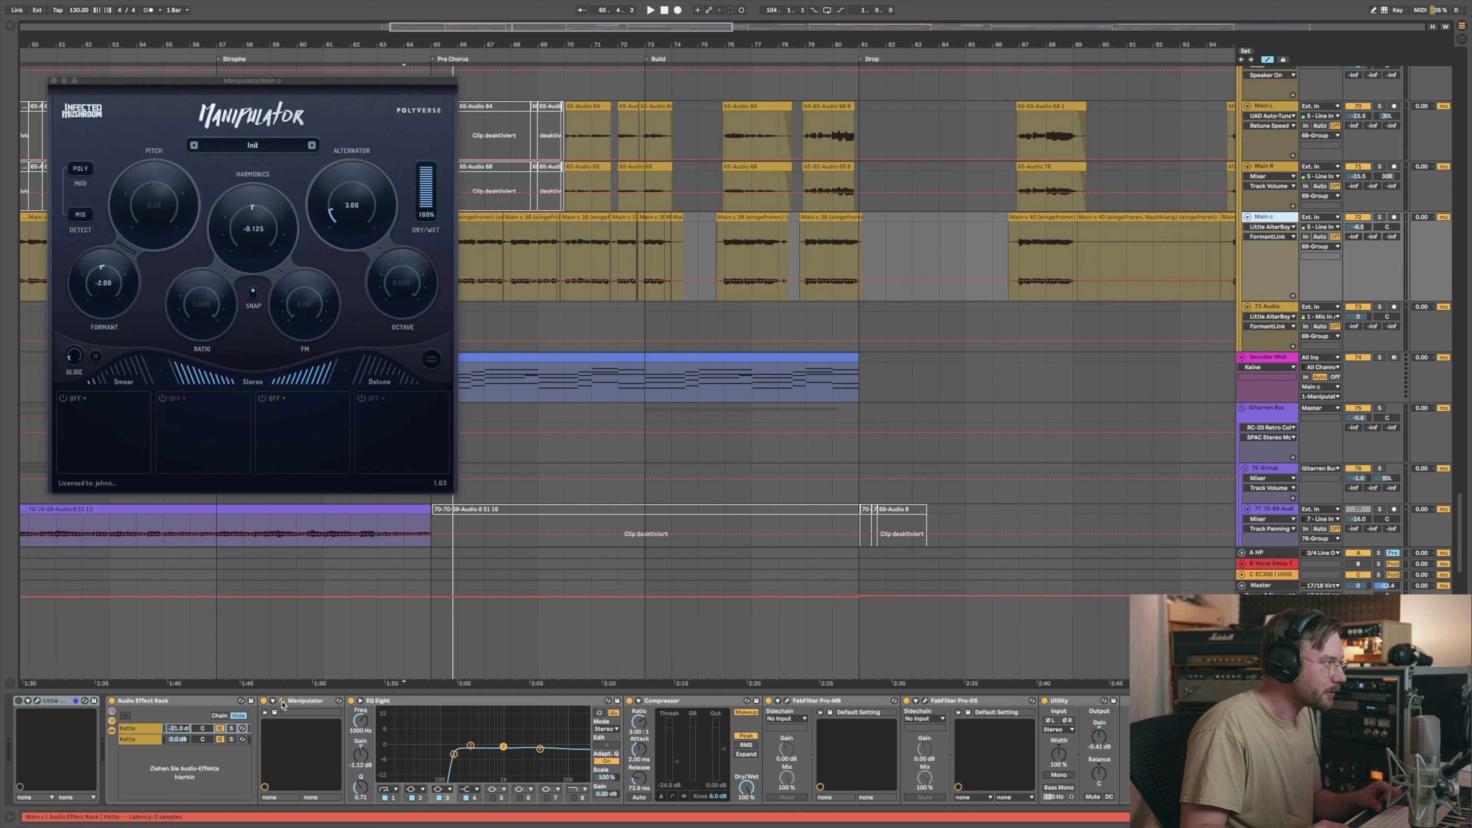
pyautogui.click(53, 82)
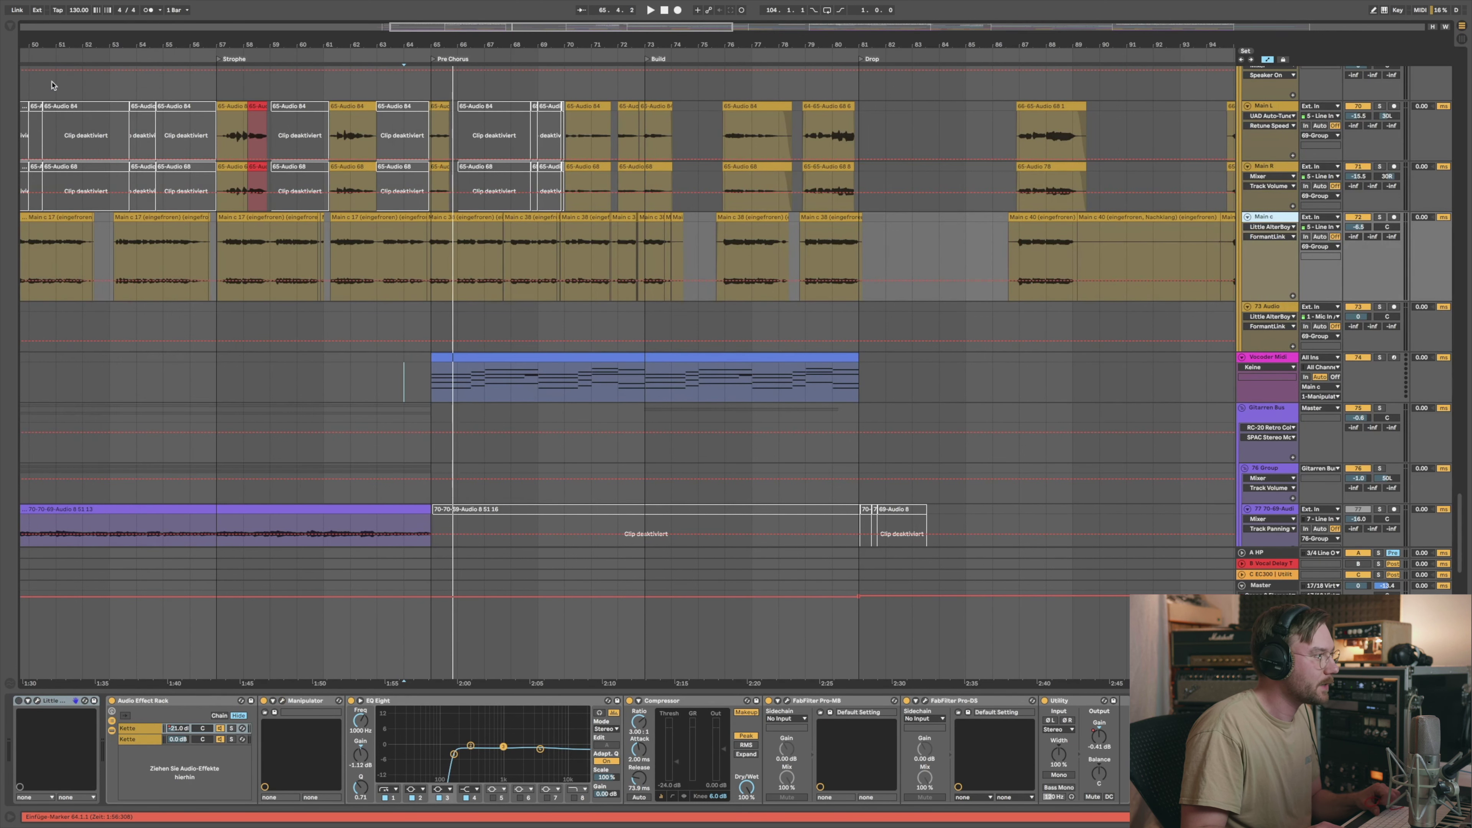
# Step: Play from the start of the Pre Chorus while reviewing all vocal tracks across the full song length
pyautogui.click(433, 318)
pyautogui.press('space')
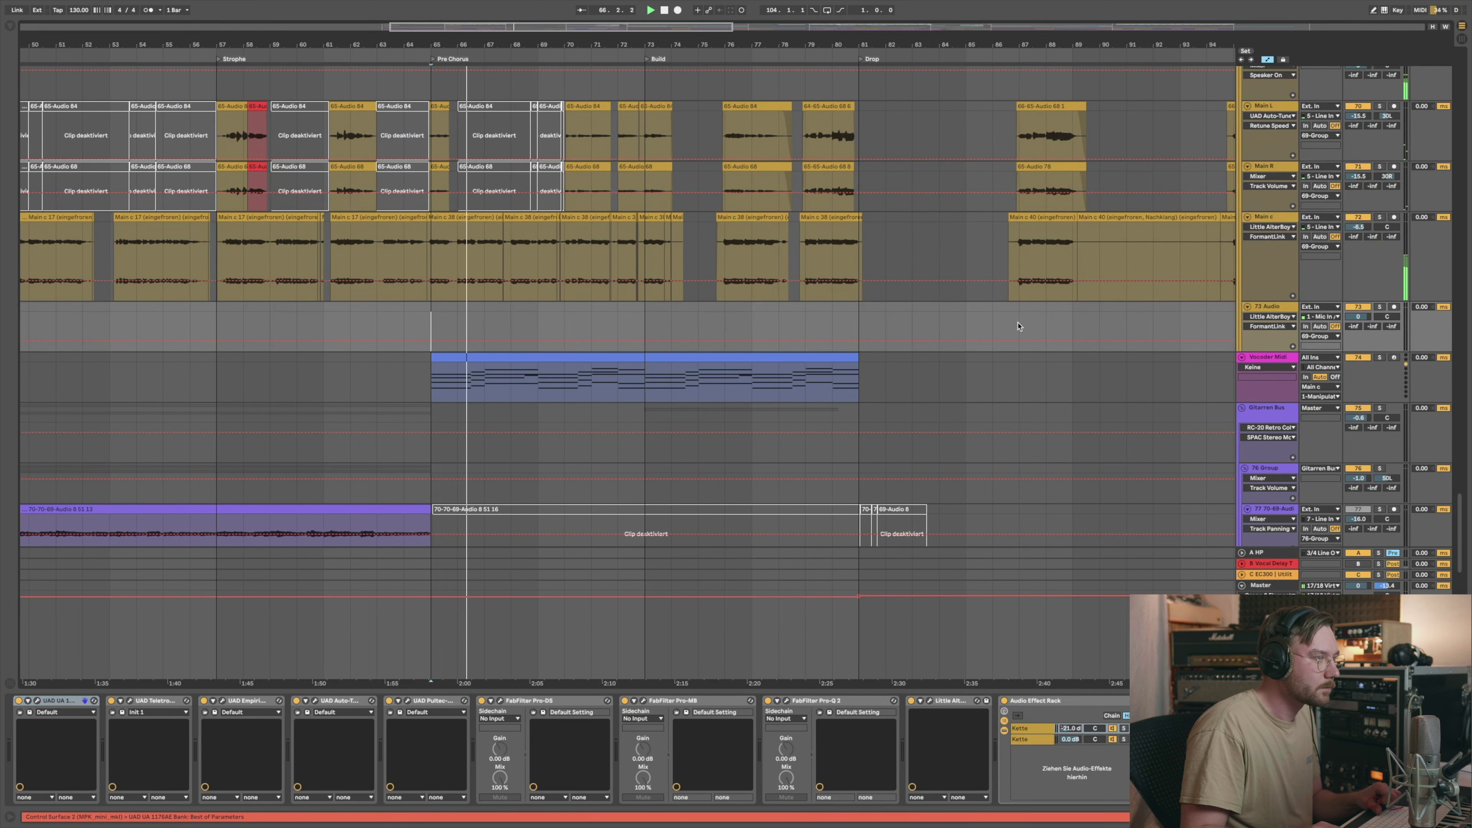
pyautogui.scroll(5, 1064, 318)
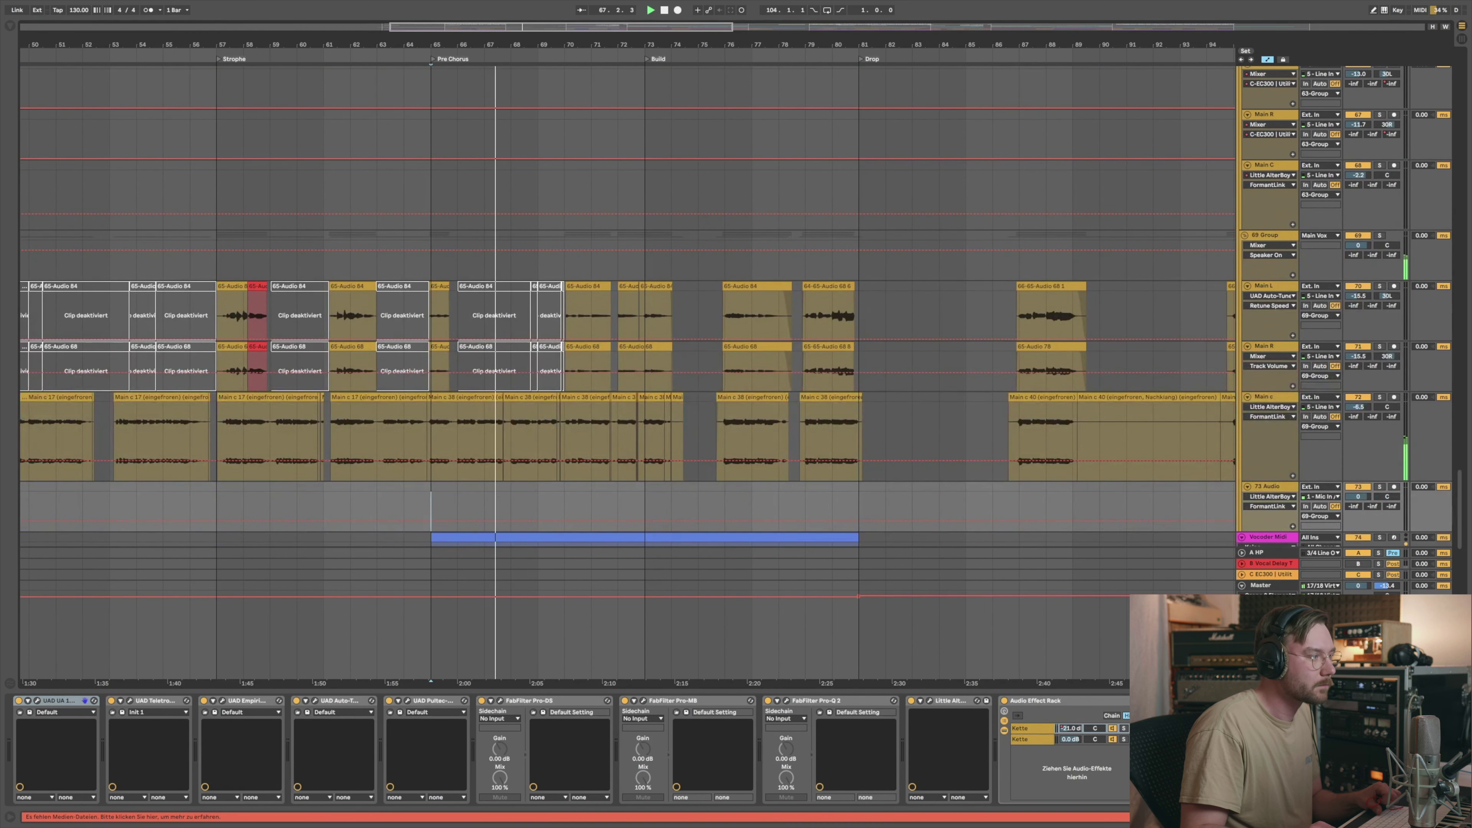
pyautogui.press('-')
pyautogui.press('-')
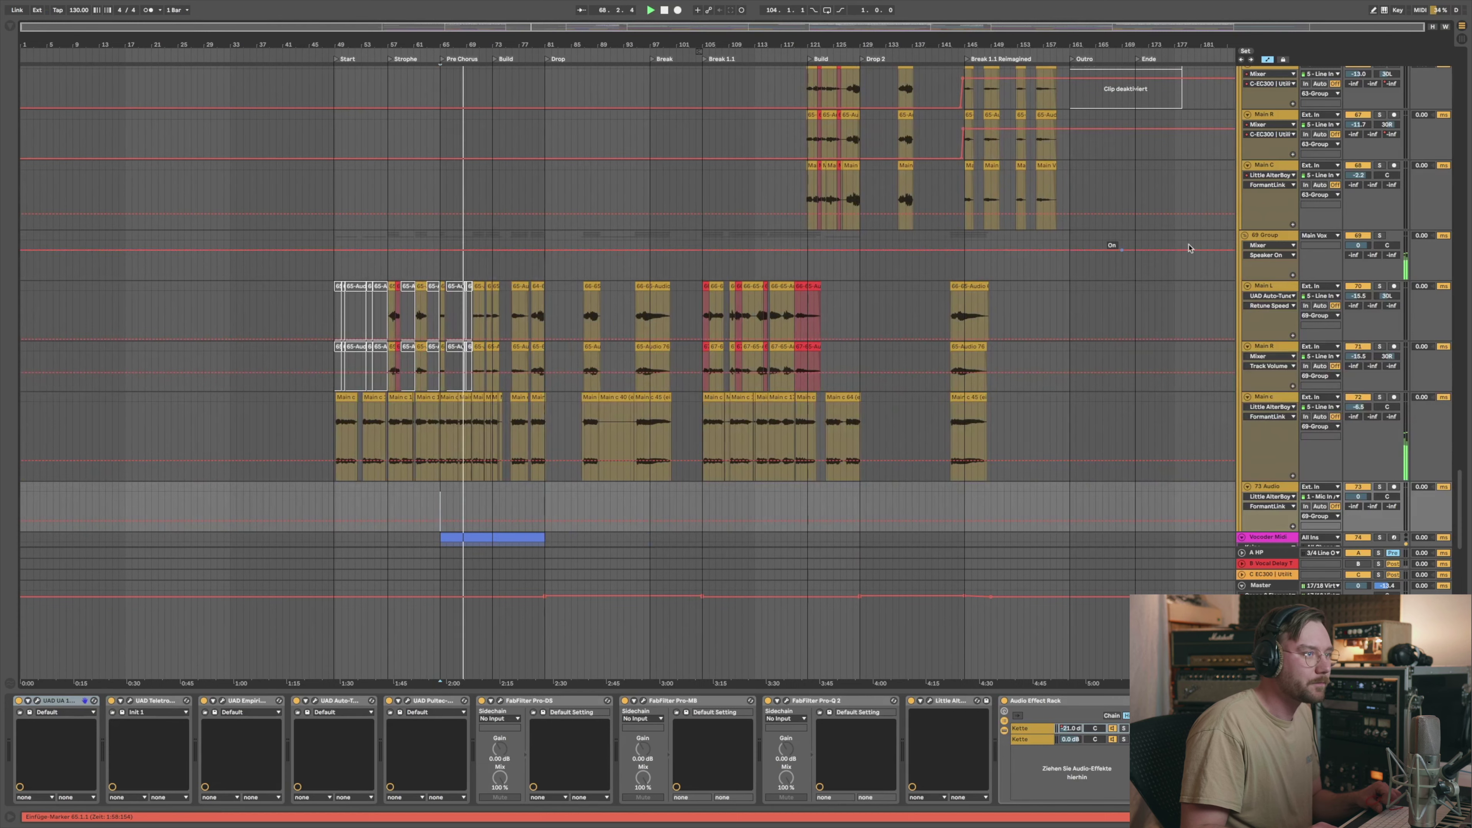
pyautogui.scroll(3, 1026, 245)
pyautogui.scroll(3, 1026, 244)
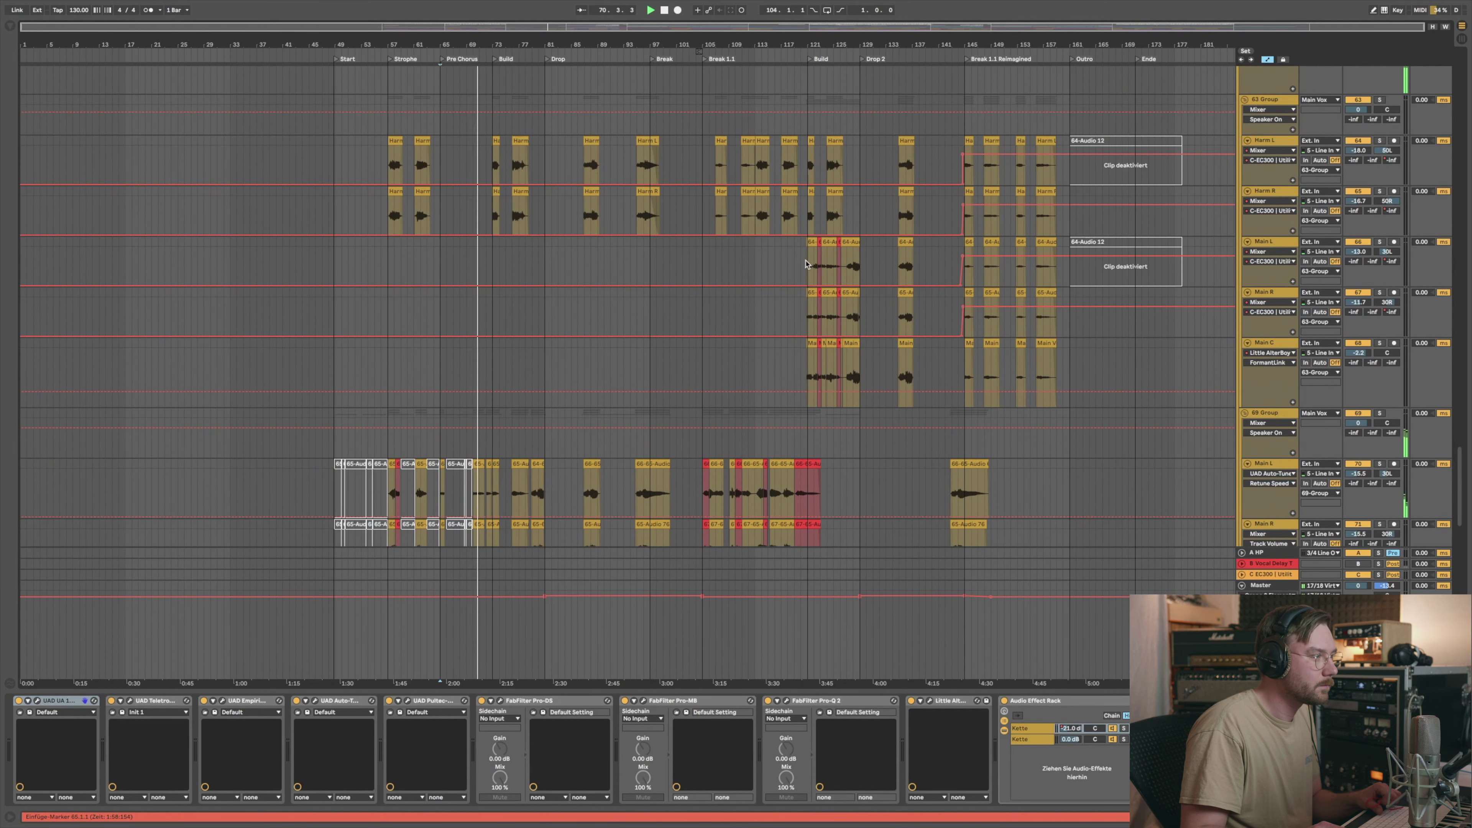
pyautogui.scroll(-3, 669, 302)
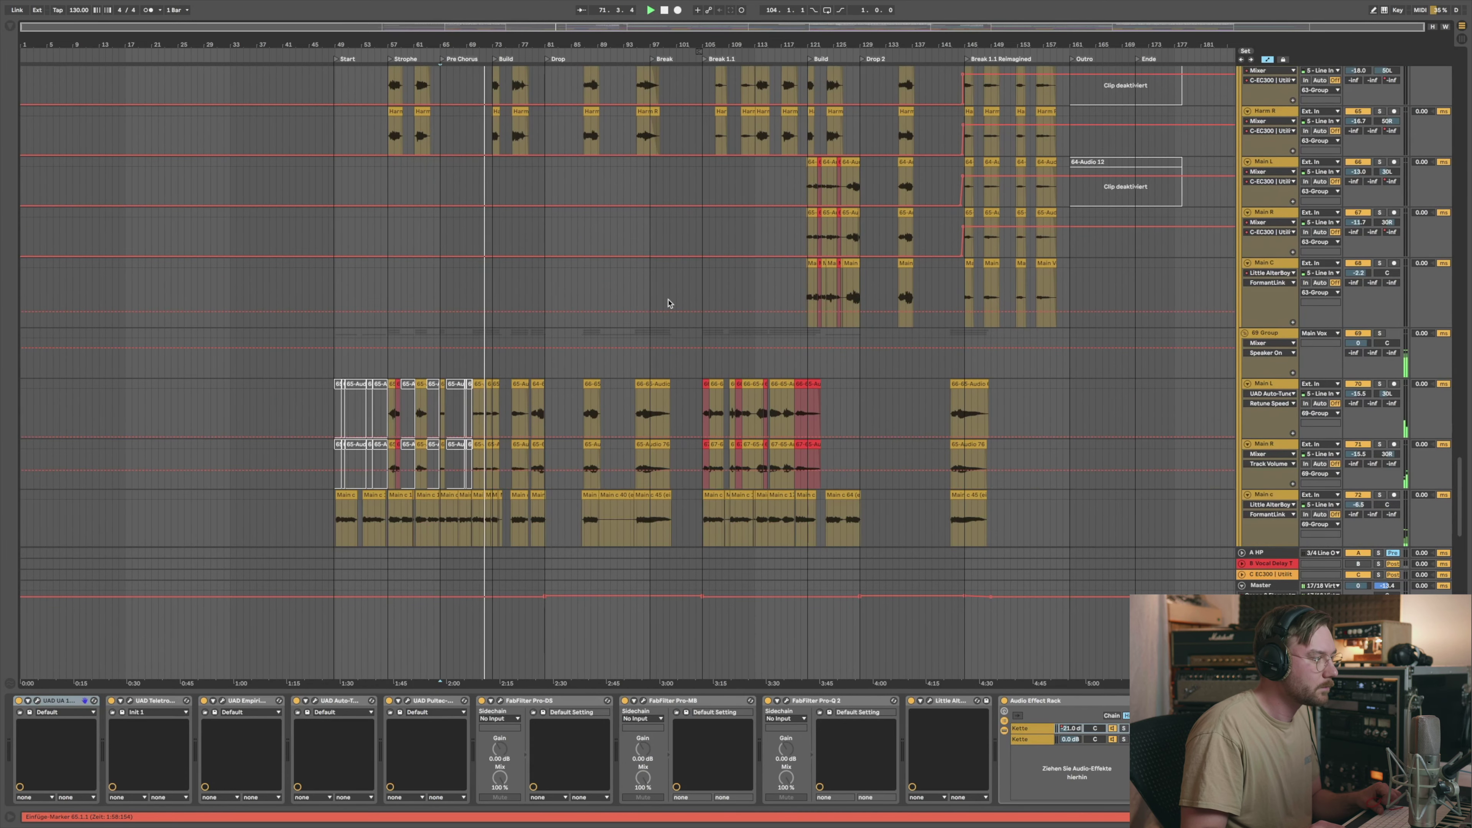
pyautogui.scroll(6, 672, 304)
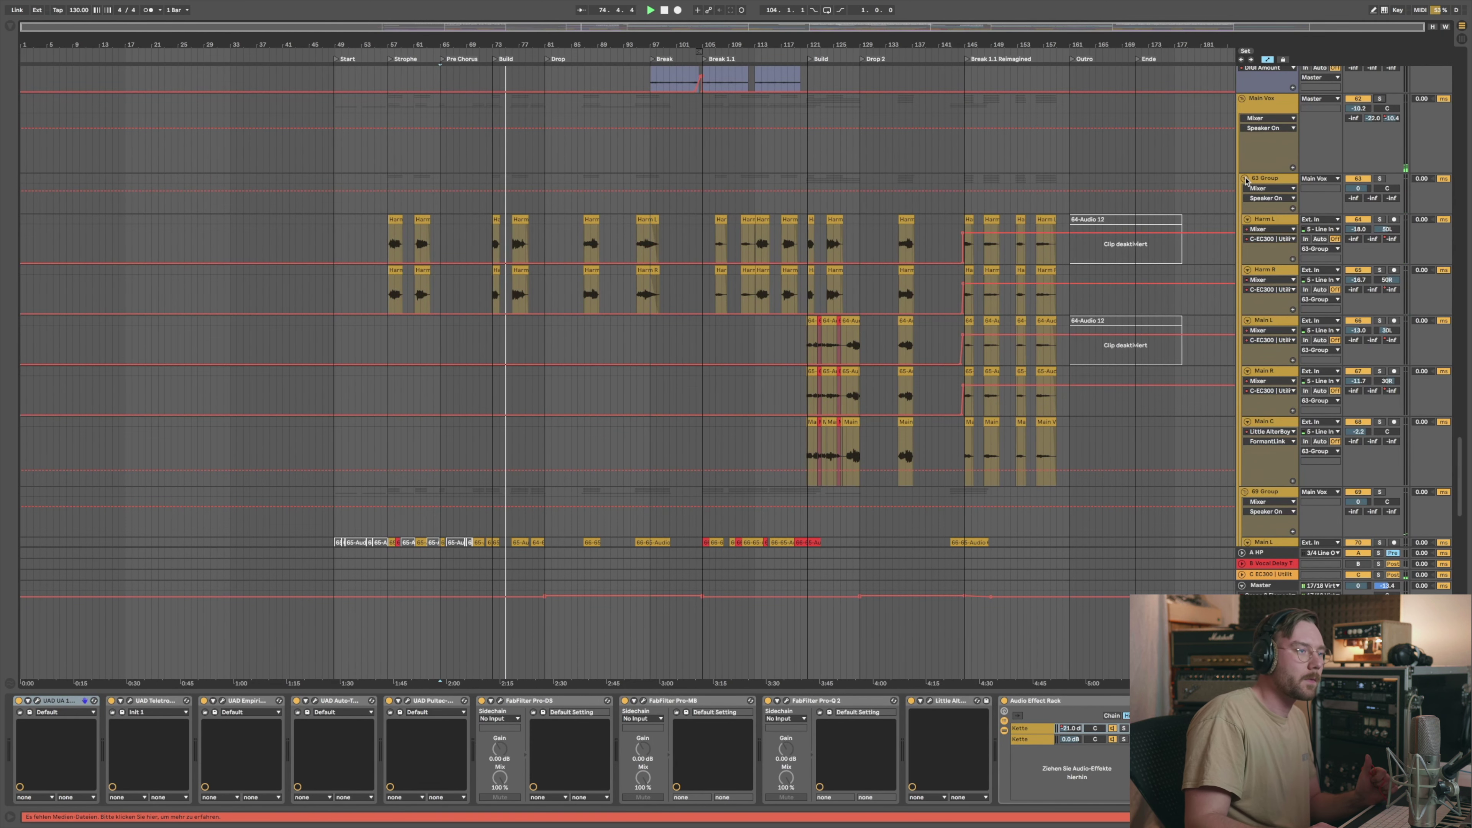
# Step: Collapse the 63 Group, 69 Group, Vocoder Midi and Gitarren Bus tracks
pyautogui.click(1244, 181)
pyautogui.click(1244, 190)
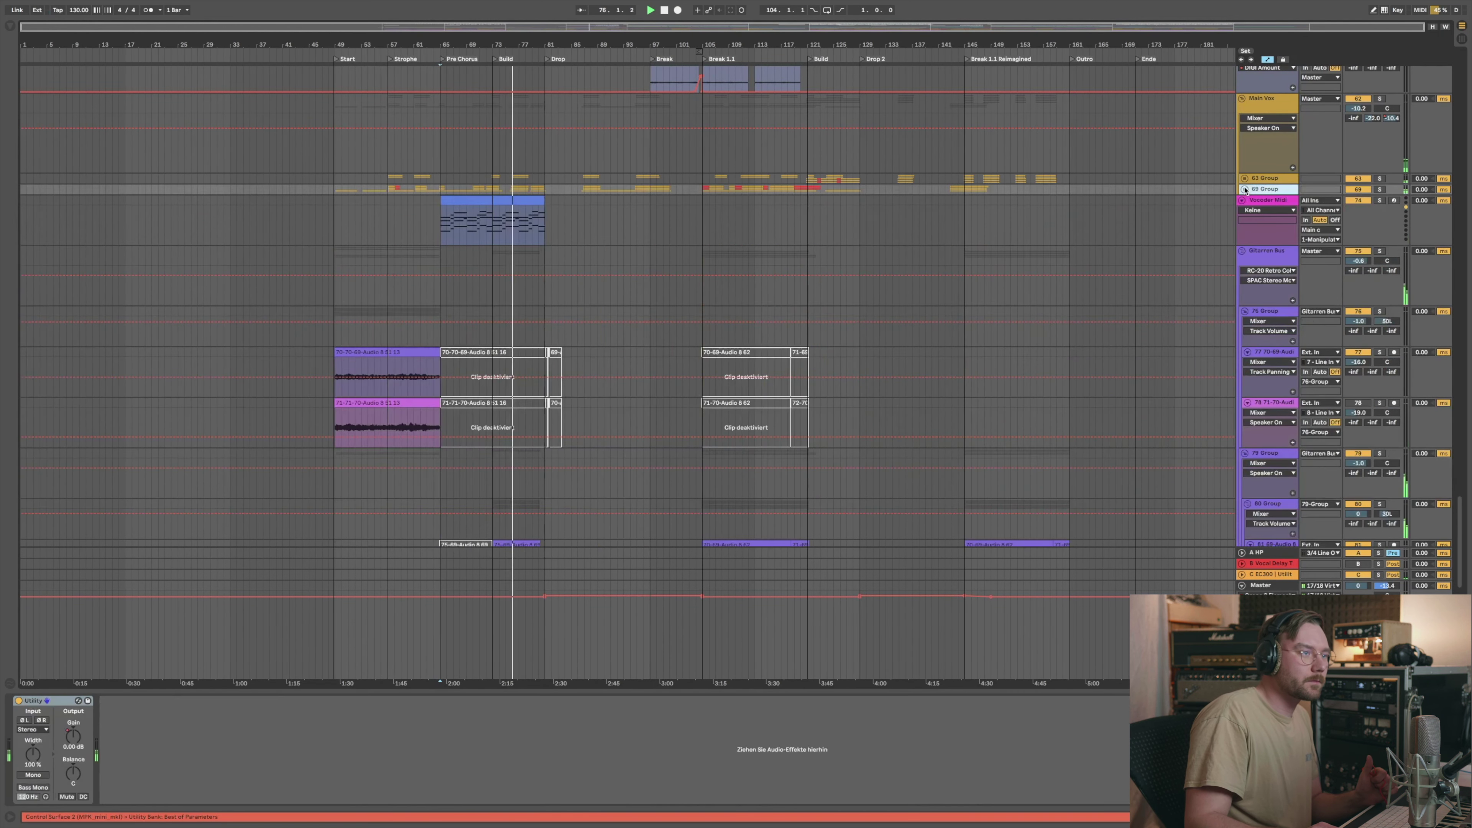
pyautogui.click(1242, 201)
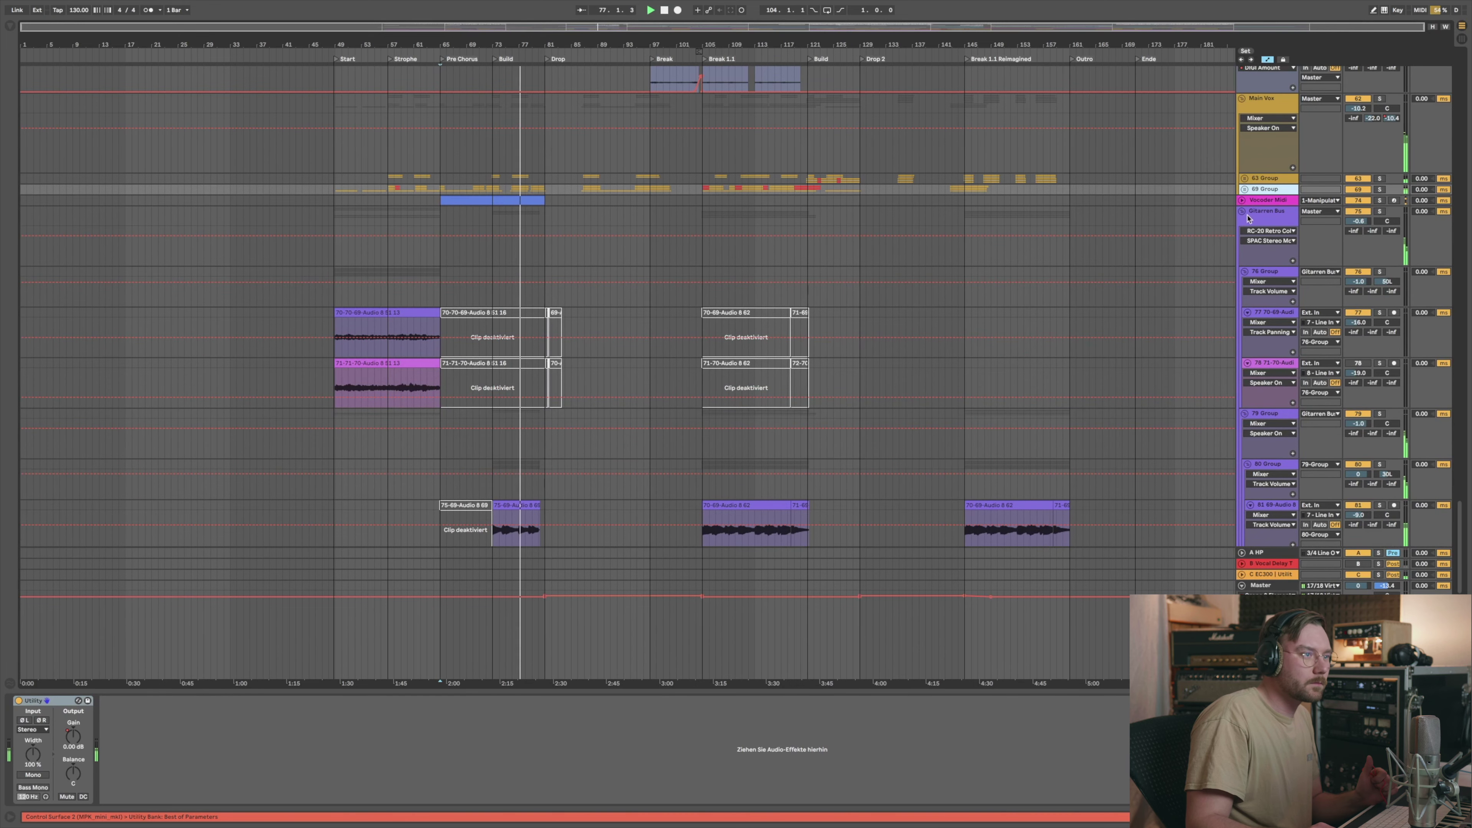
pyautogui.click(1241, 213)
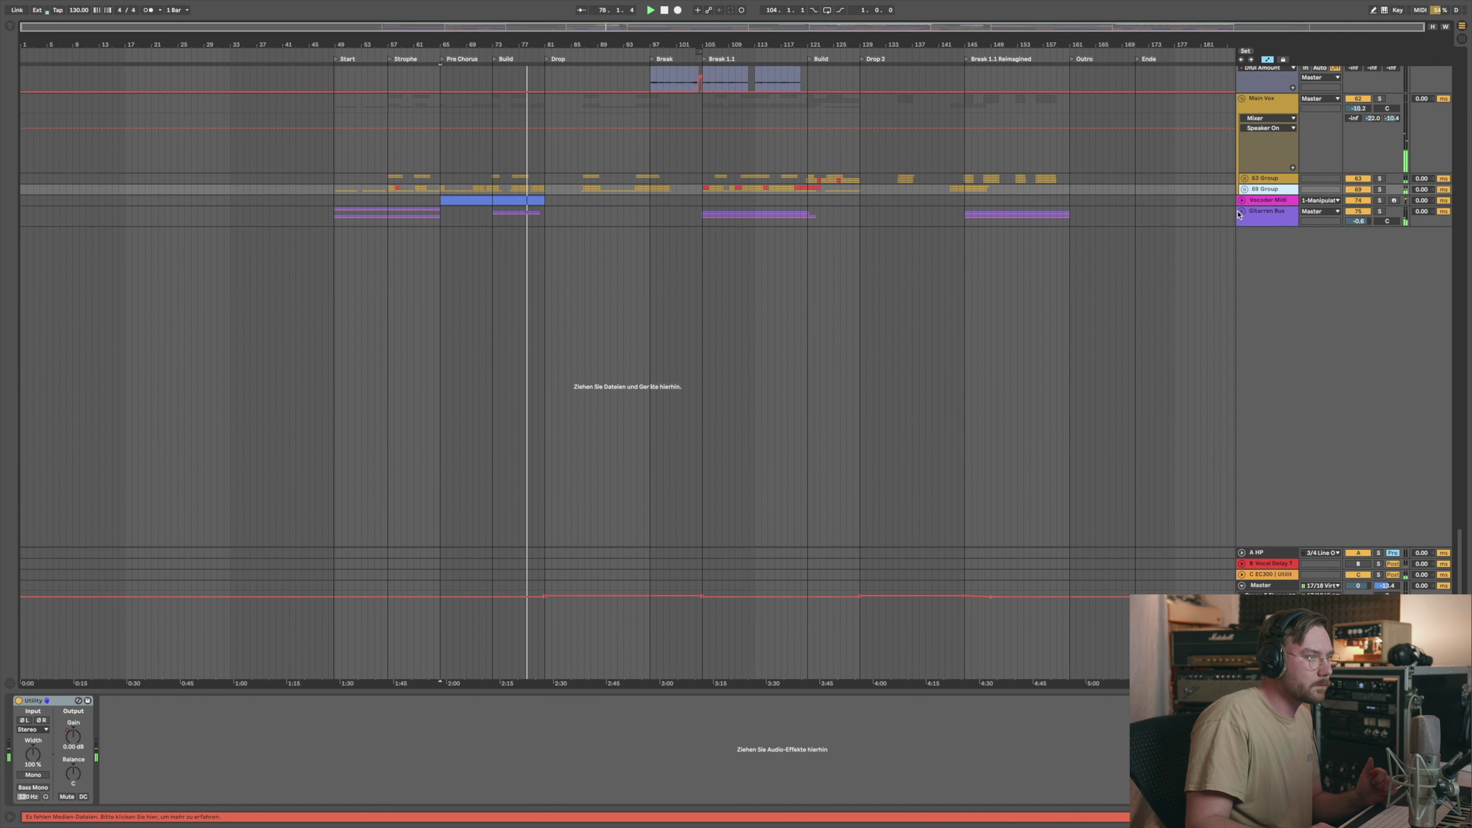
# Step: Hide the device view and survey the arrangement from the Main Vox group up to the drum tracks during playback
pyautogui.scroll(10, 907, 385)
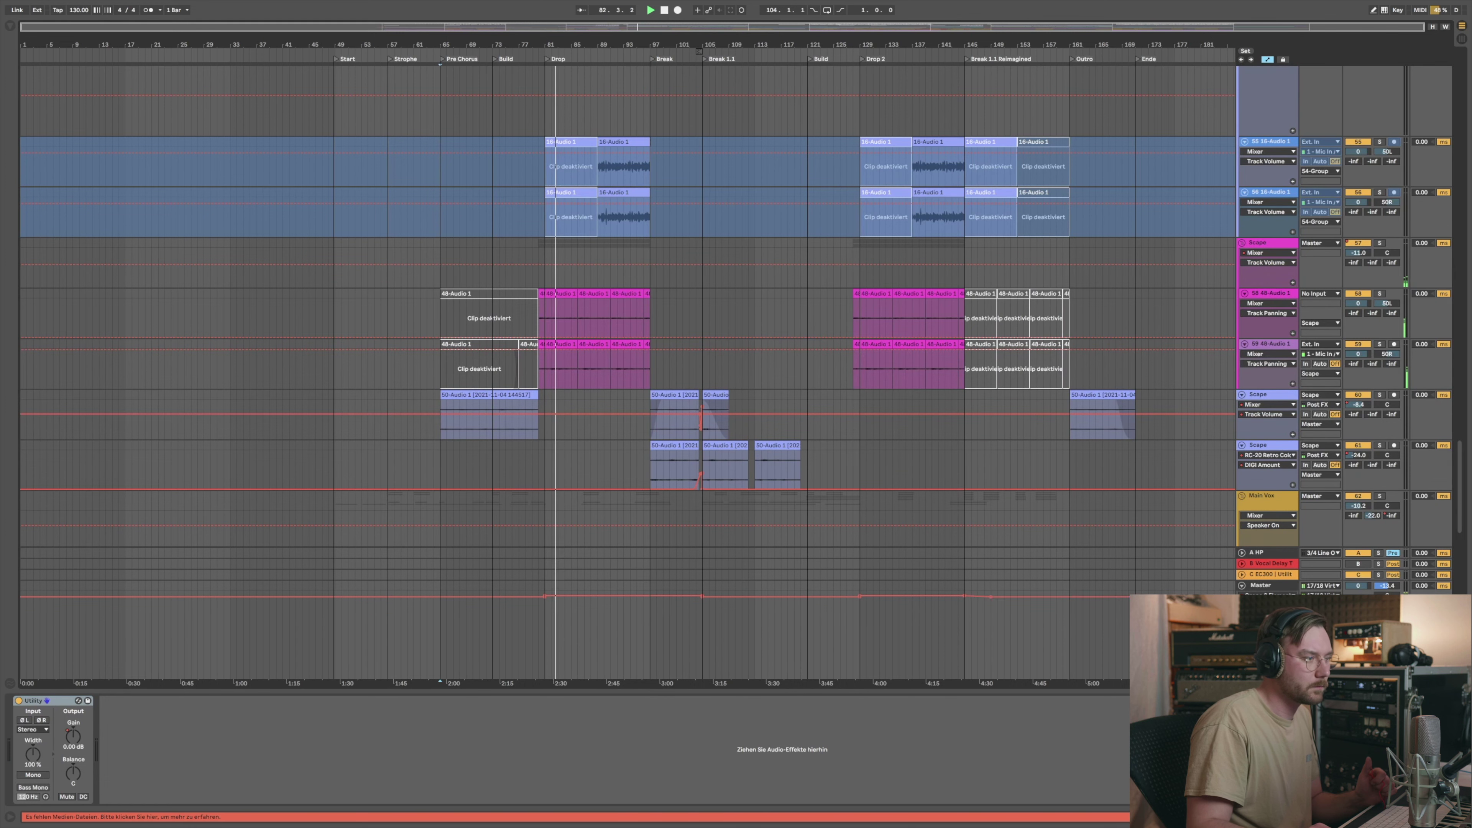
pyautogui.press('super+alt+l')
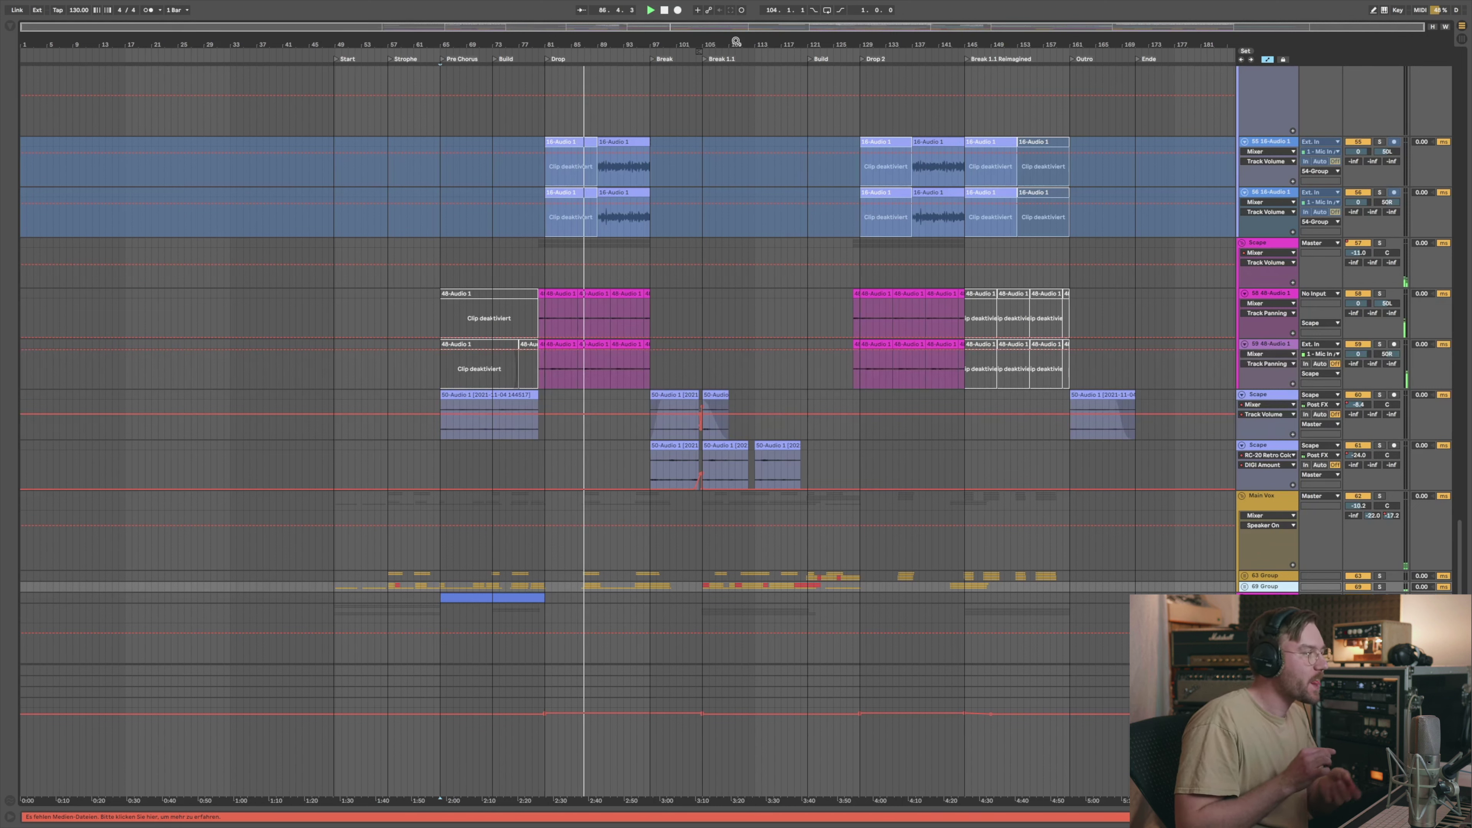
pyautogui.scroll(3, 700, 296)
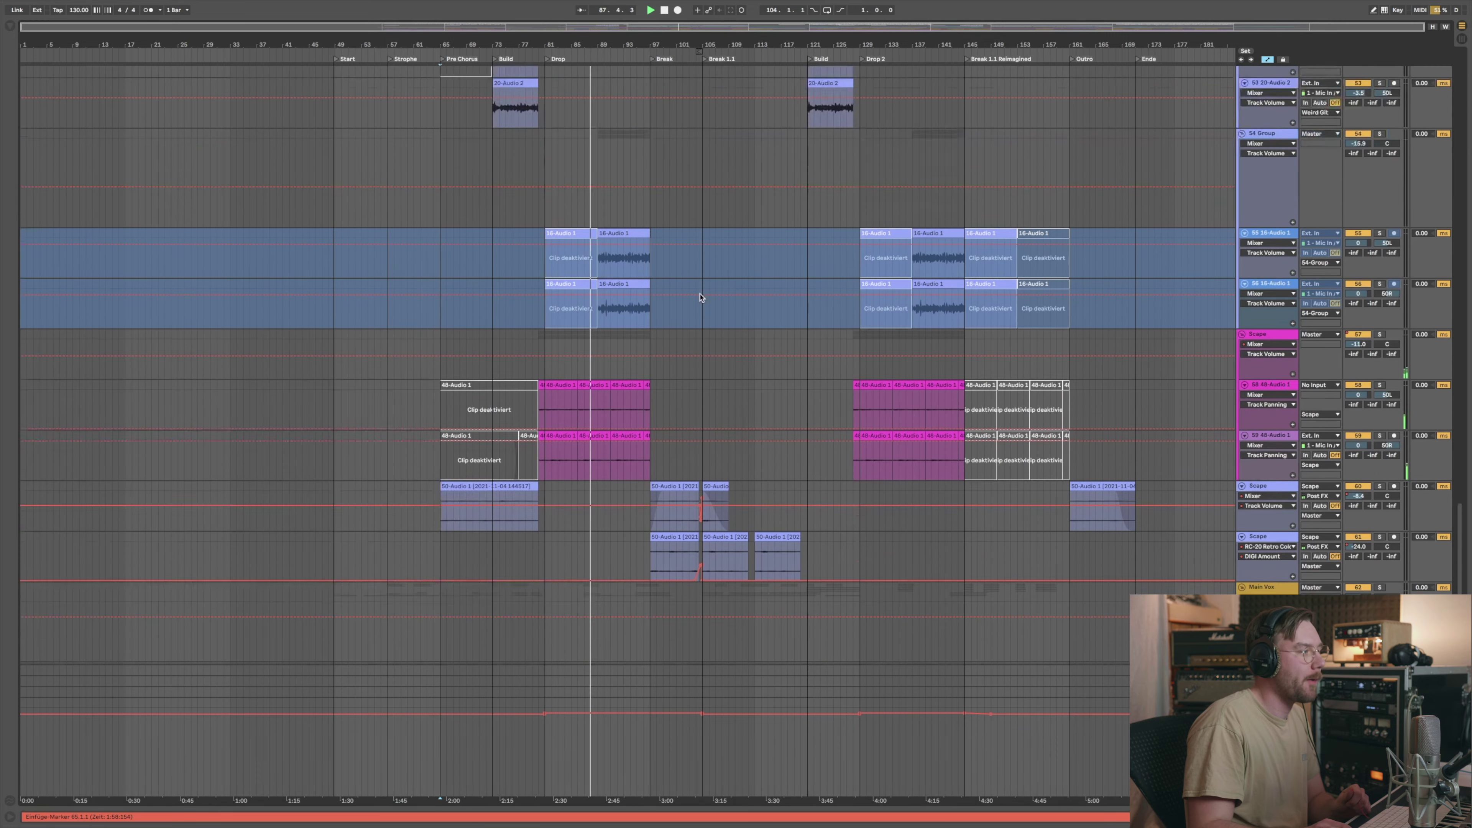
pyautogui.scroll(15, 700, 296)
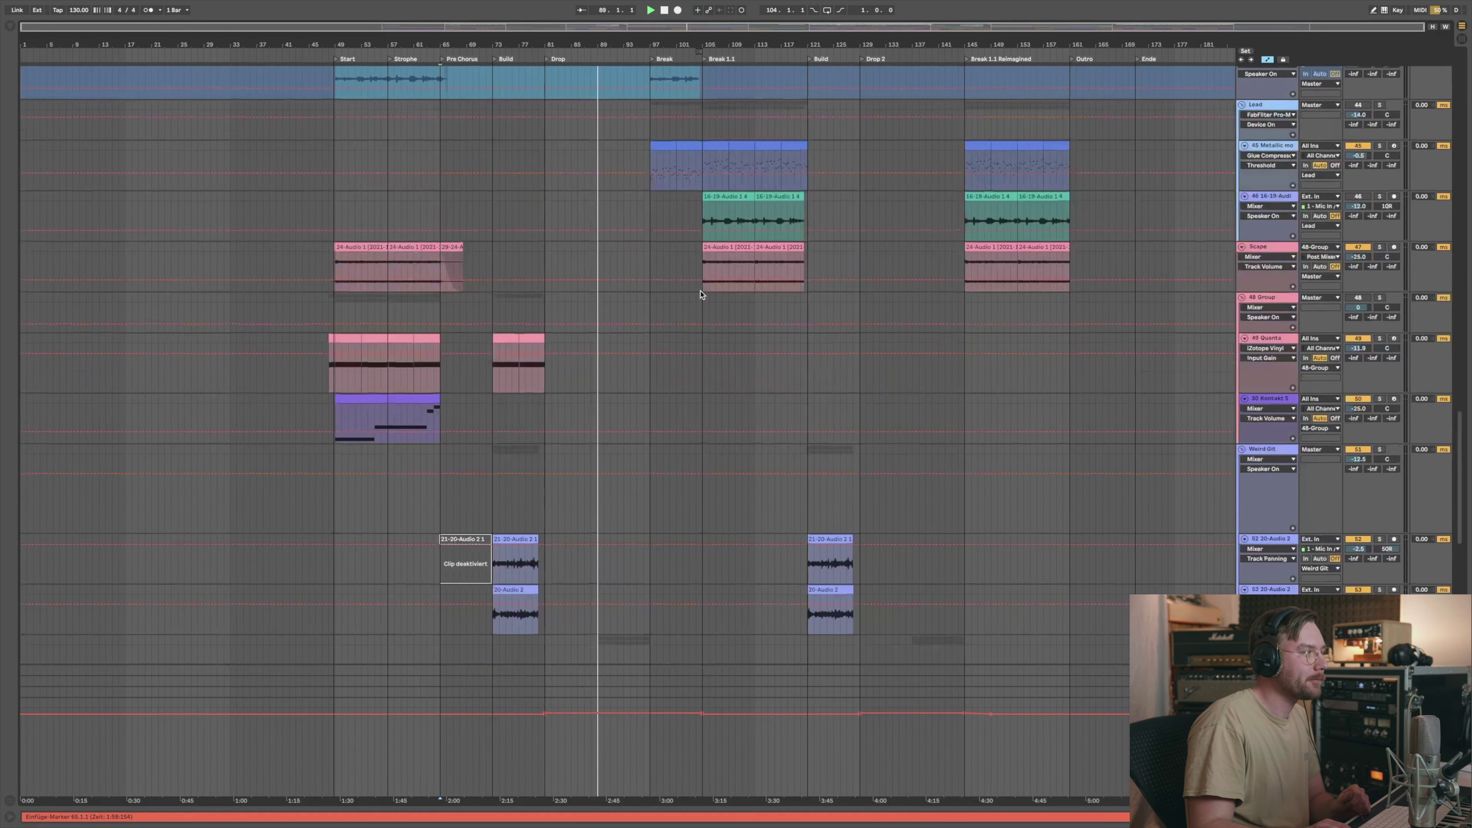
pyautogui.scroll(20, 700, 295)
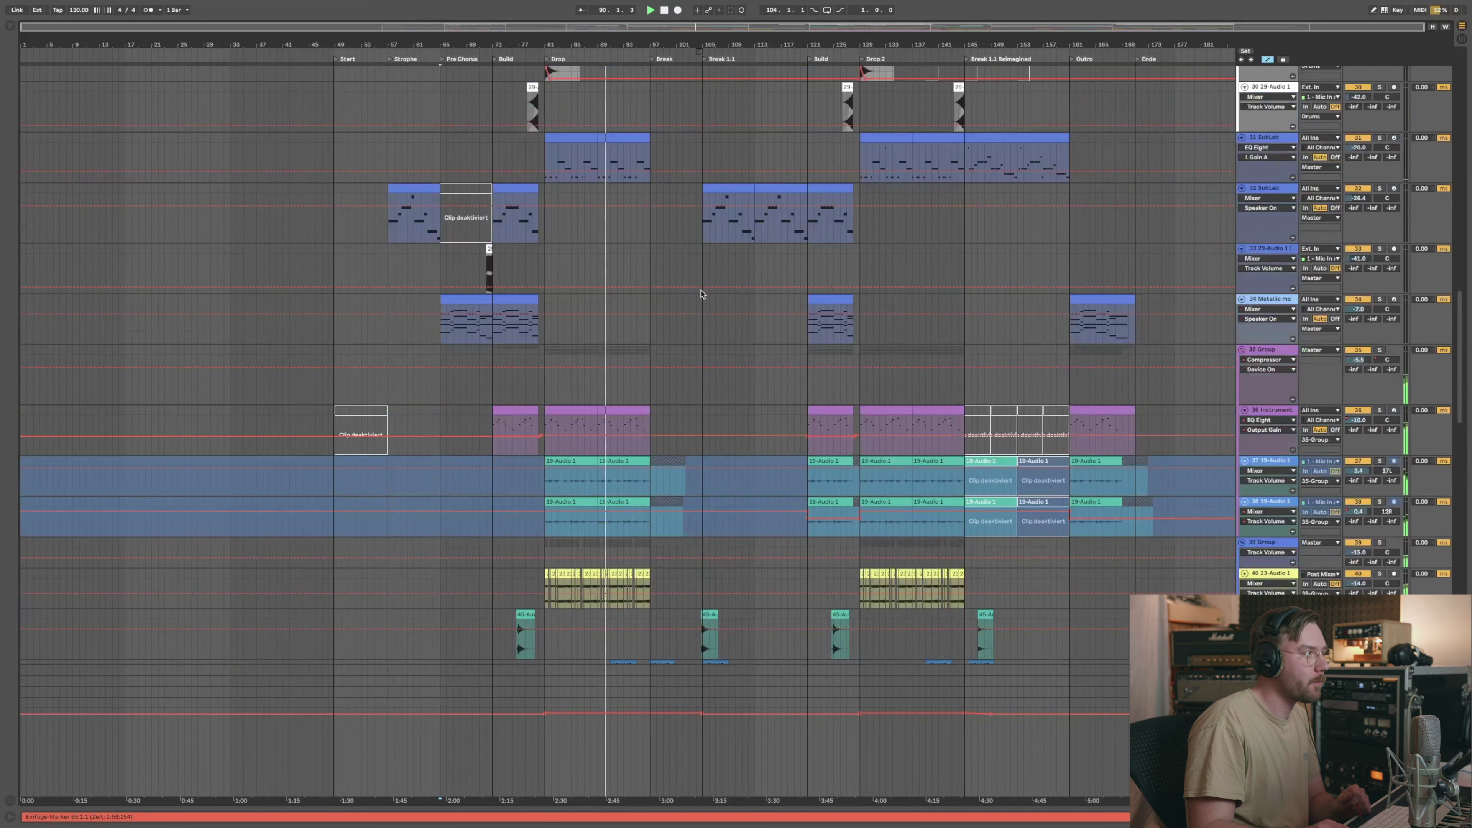
pyautogui.scroll(4, 700, 294)
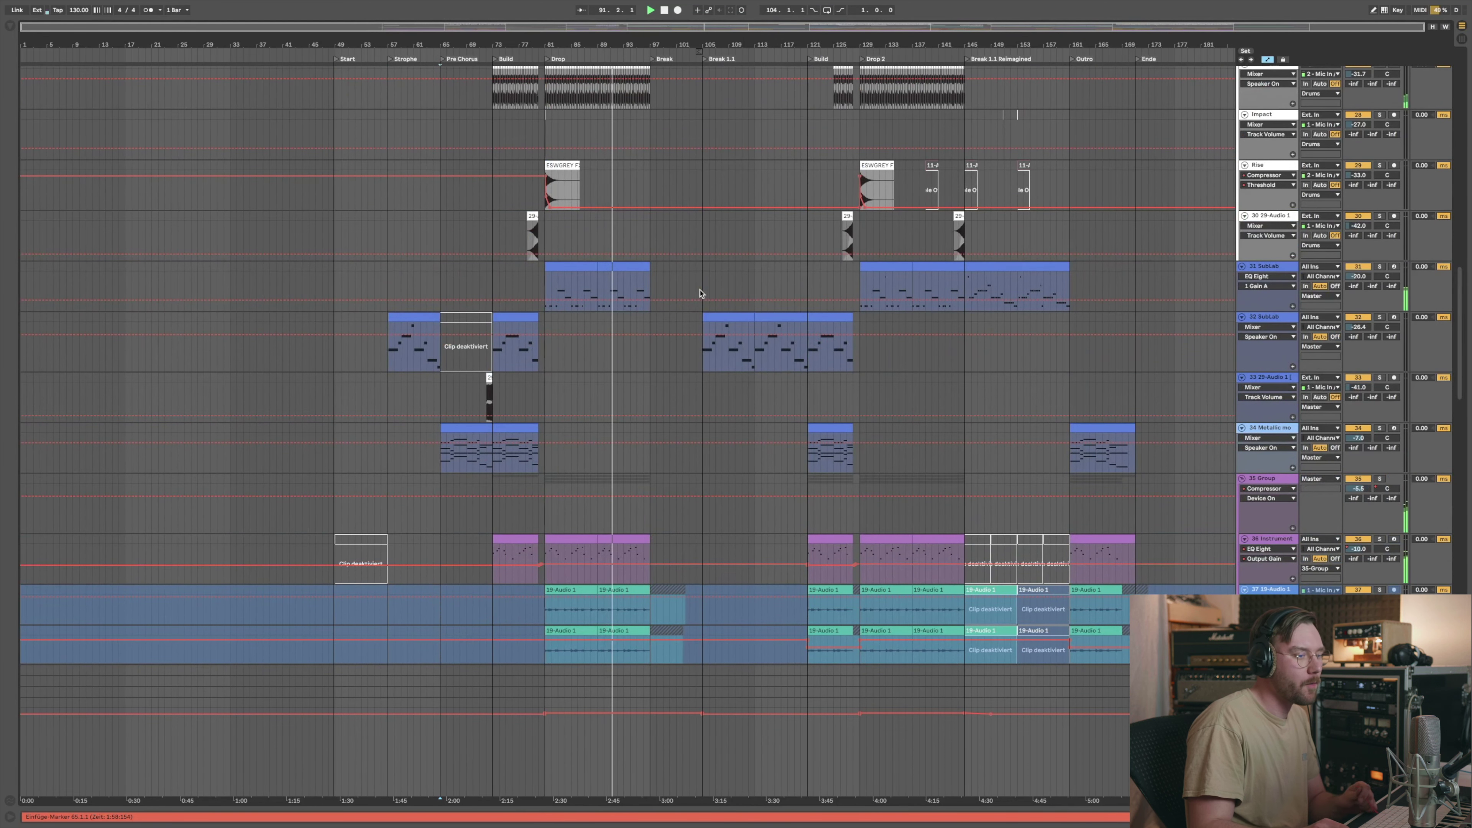
# Step: Show the Master track's device chain and examine its processing against the full arrangement
pyautogui.press('Down')
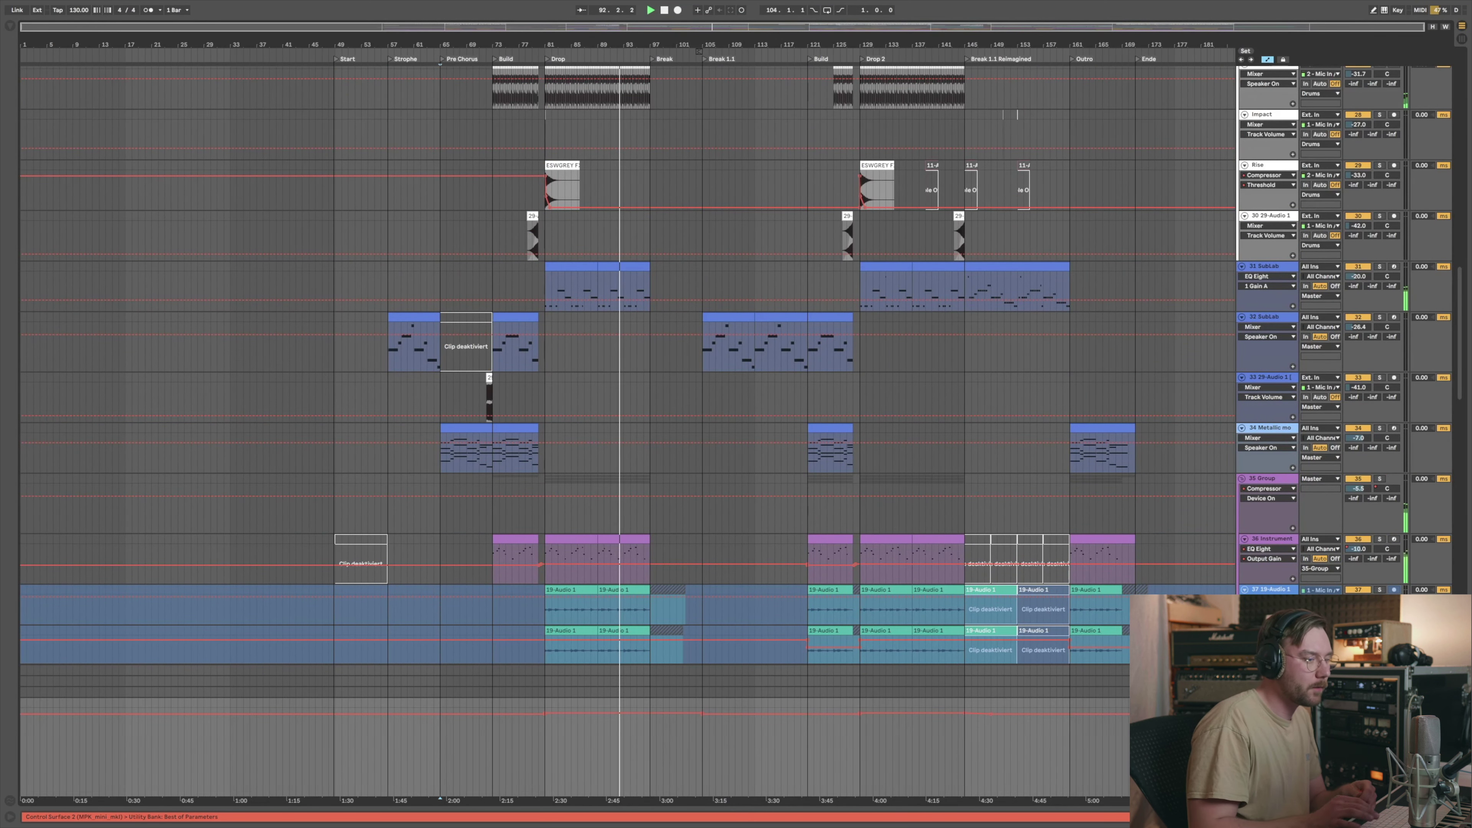
pyautogui.click(1137, 566)
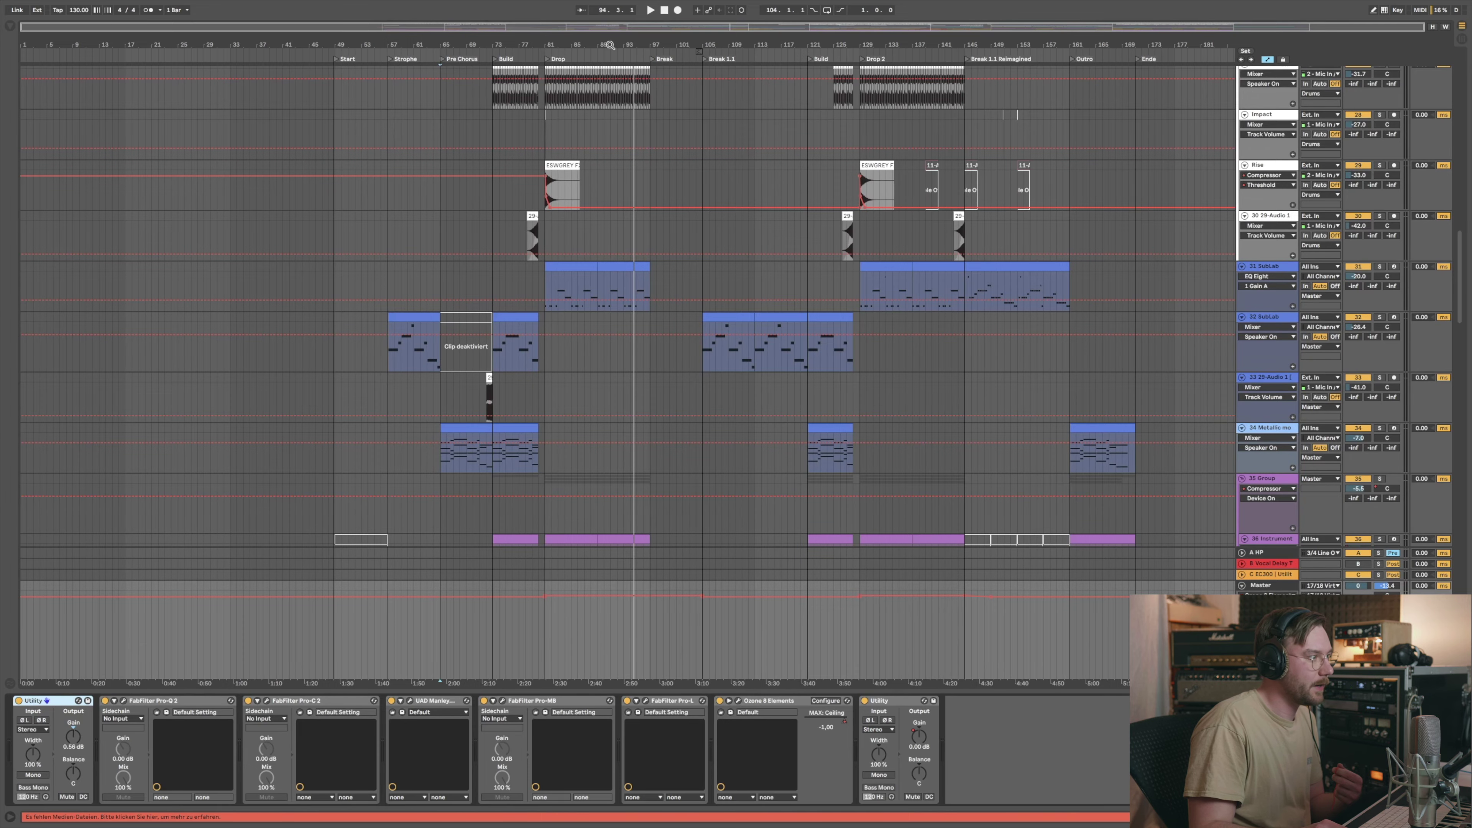
pyautogui.press('+')
pyautogui.press('+')
pyautogui.moveTo(611, 46)
pyautogui.mouseDown()
pyautogui.moveTo(610, 29)
pyautogui.moveTo(611, 46)
pyautogui.mouseUp()
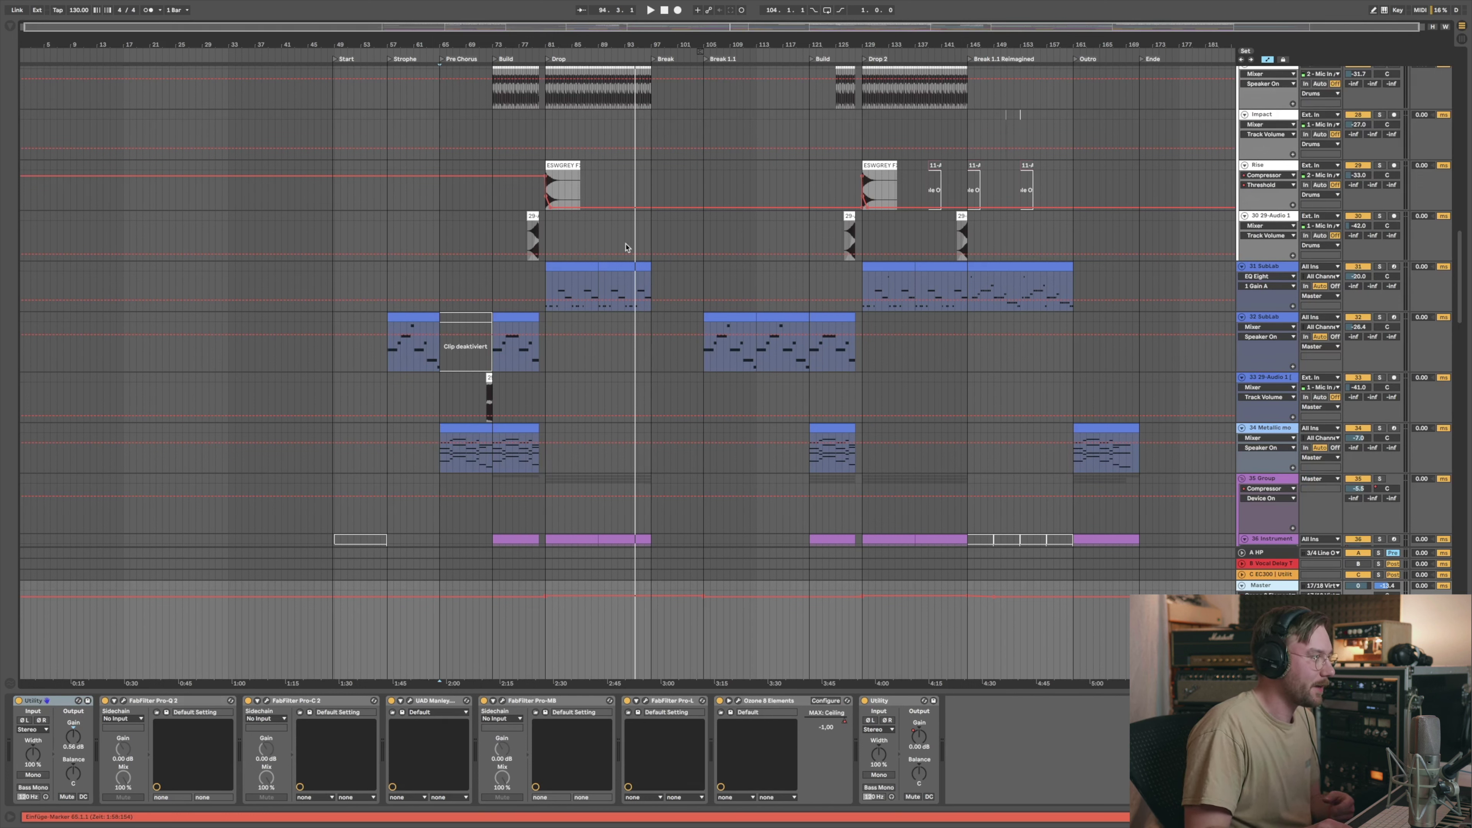
# Step: Compare the start of the Drop at bar 81 with its second half at bar 89 by playing short passages of each
pyautogui.click(598, 238)
pyautogui.press('space')
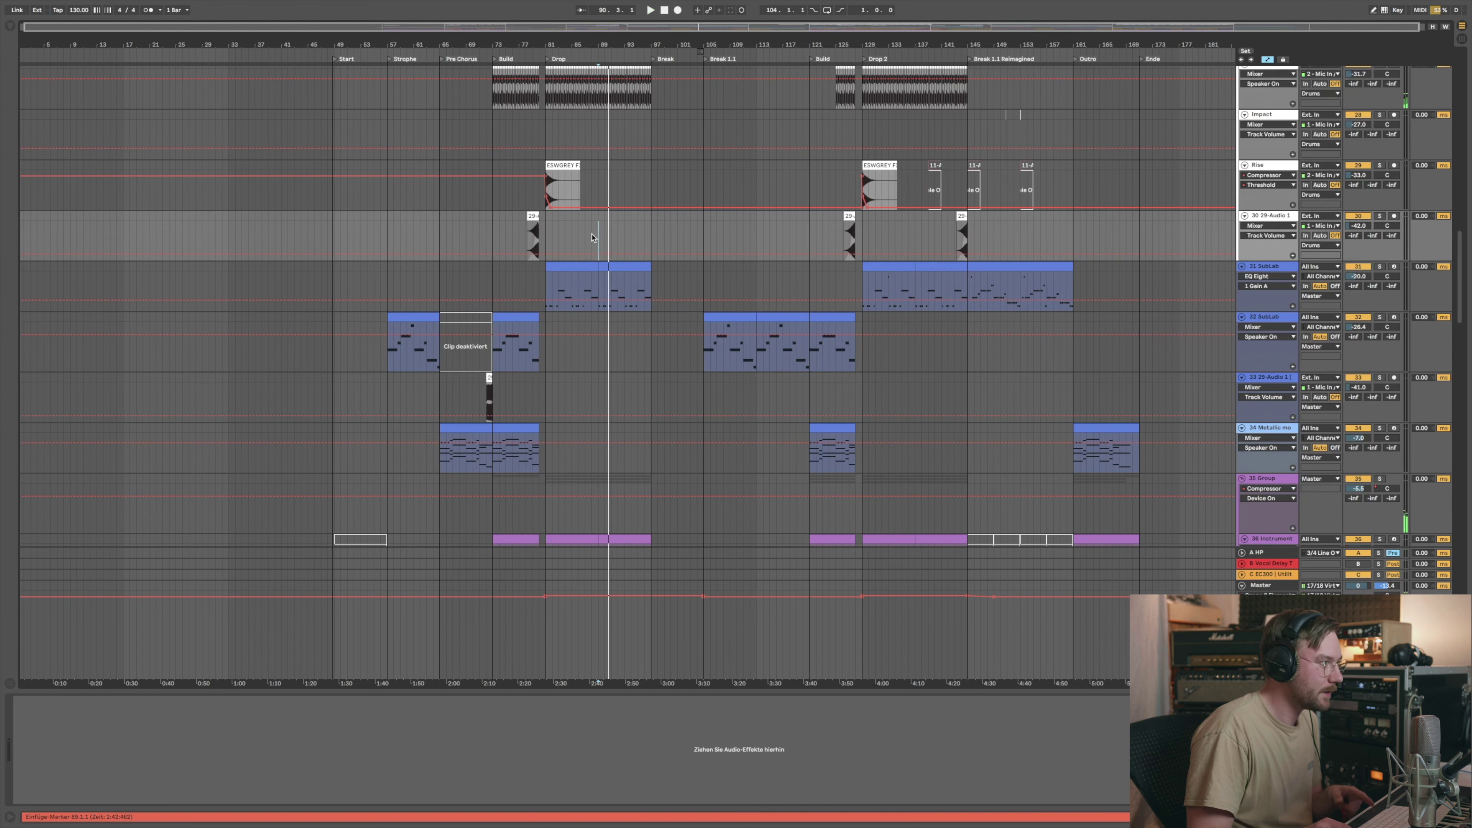
pyautogui.press('space')
pyautogui.click(546, 247)
pyautogui.press('space')
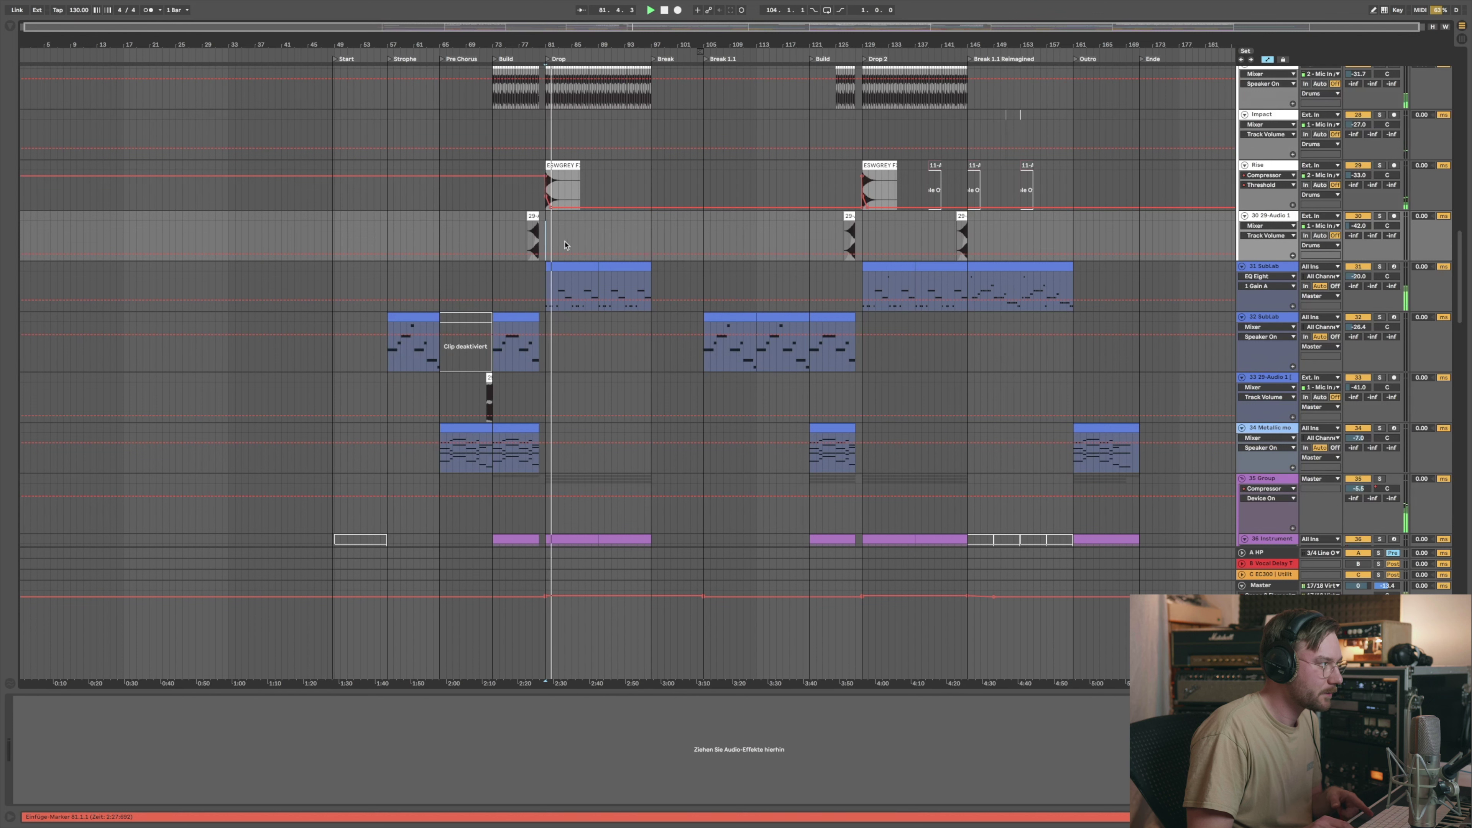
pyautogui.press('space')
pyautogui.click(598, 239)
pyautogui.press('space')
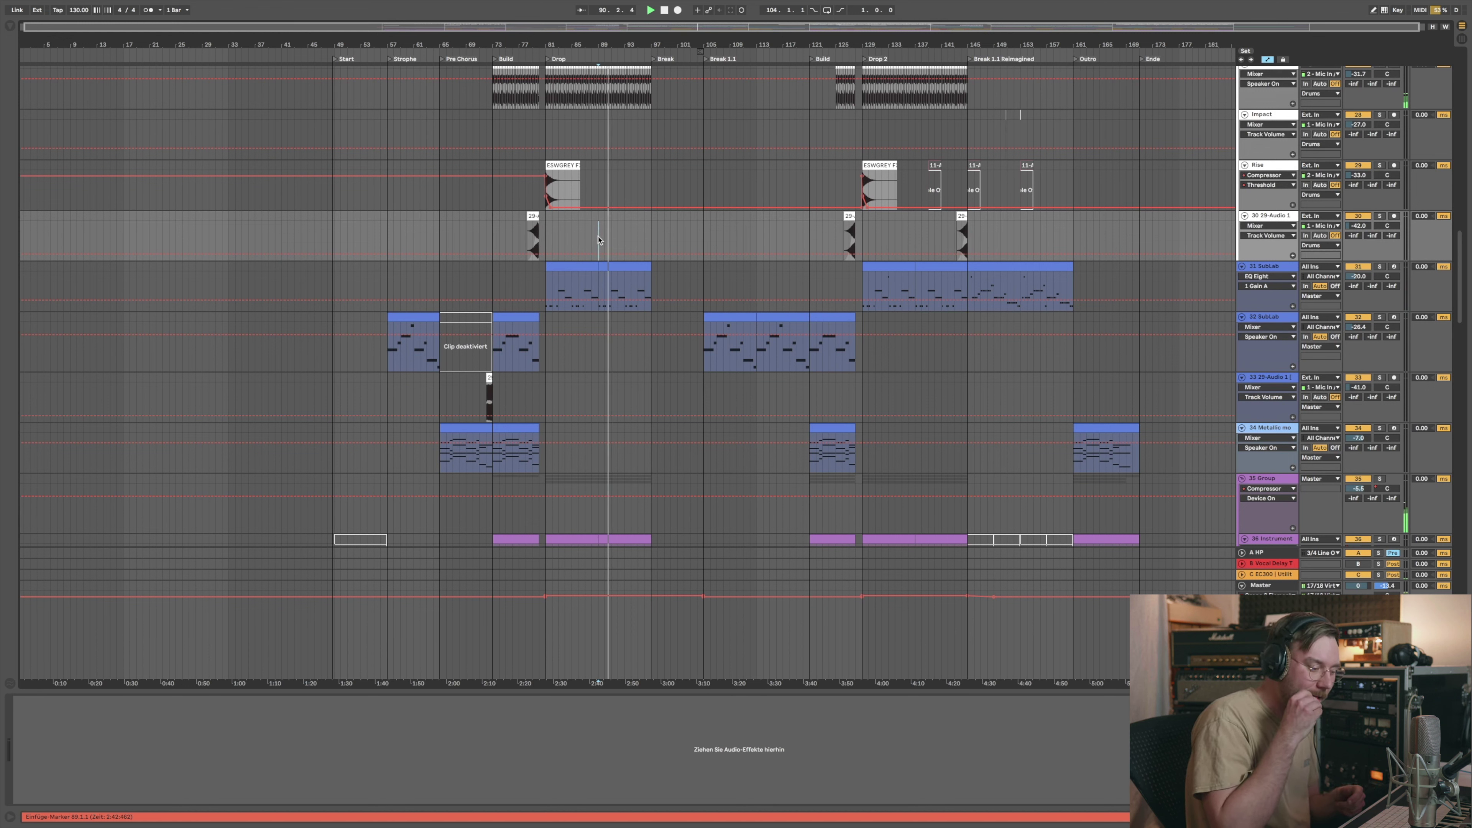
pyautogui.press('space')
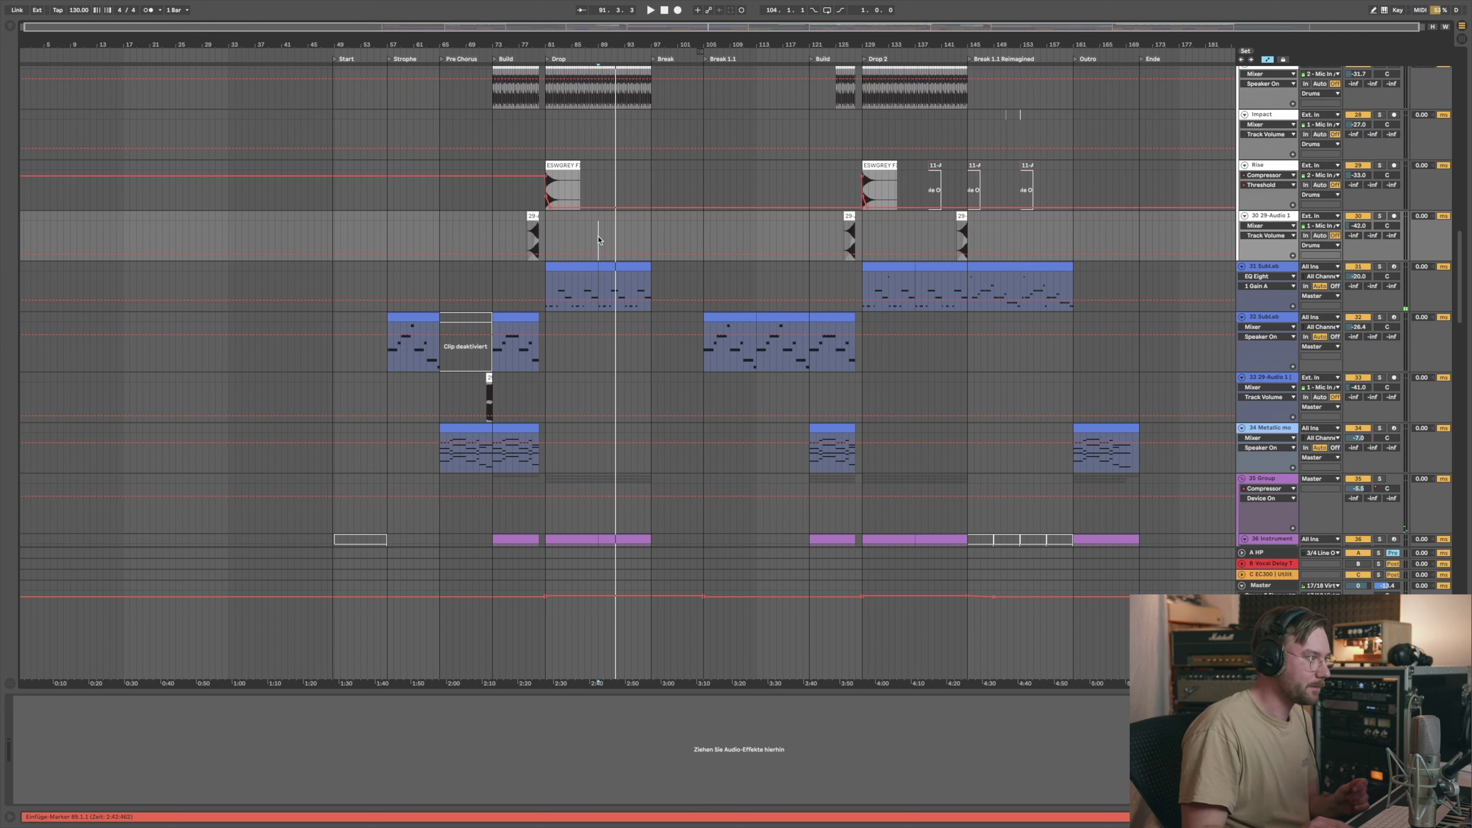
# Step: Place the insert marker at the start of Break 1.1 and survey the arrangement from the hi-hat and marching tracks to the Scape group
pyautogui.click(704, 224)
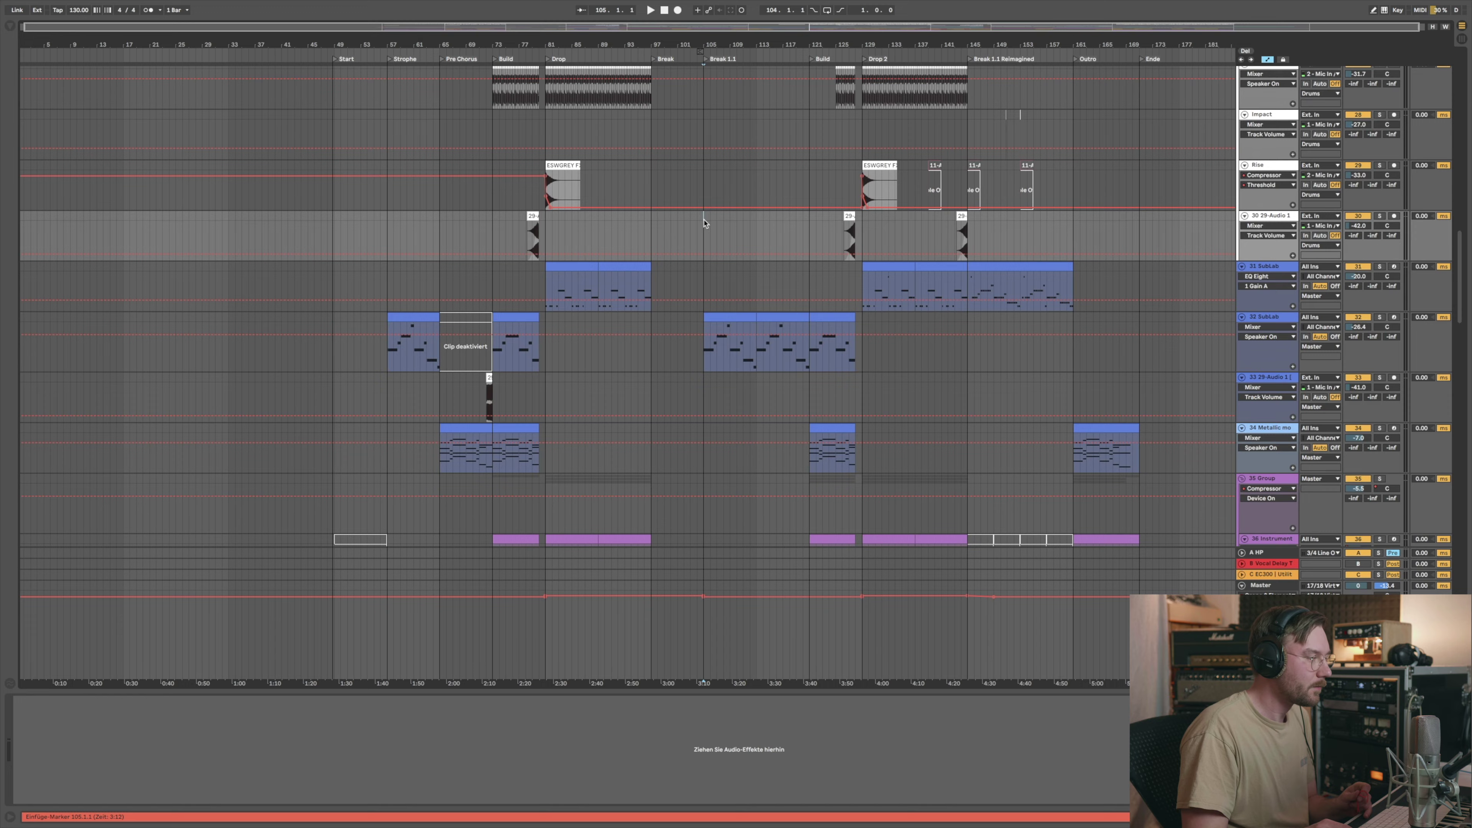
pyautogui.scroll(15, 728, 287)
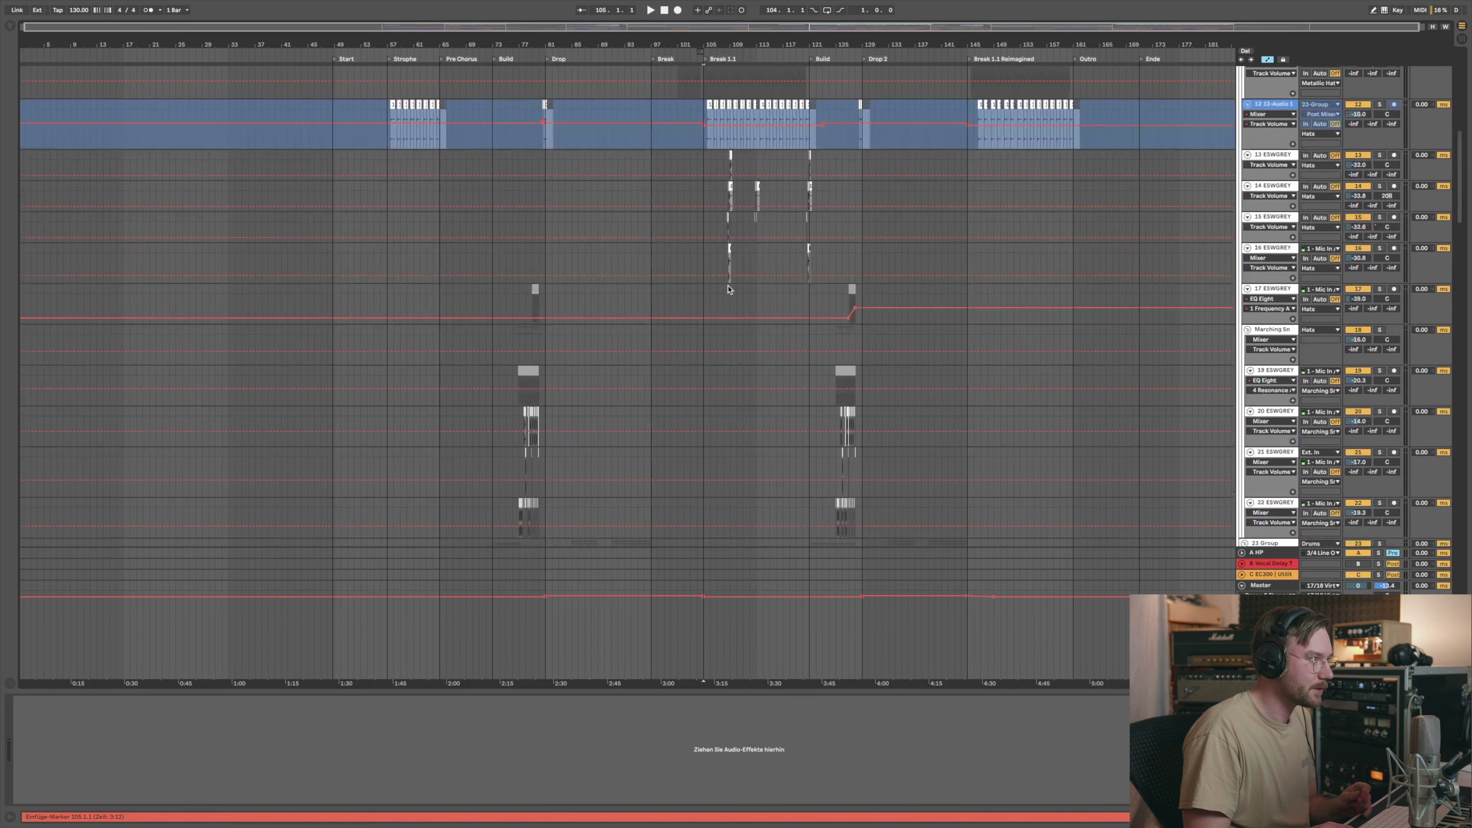
pyautogui.scroll(3, 729, 288)
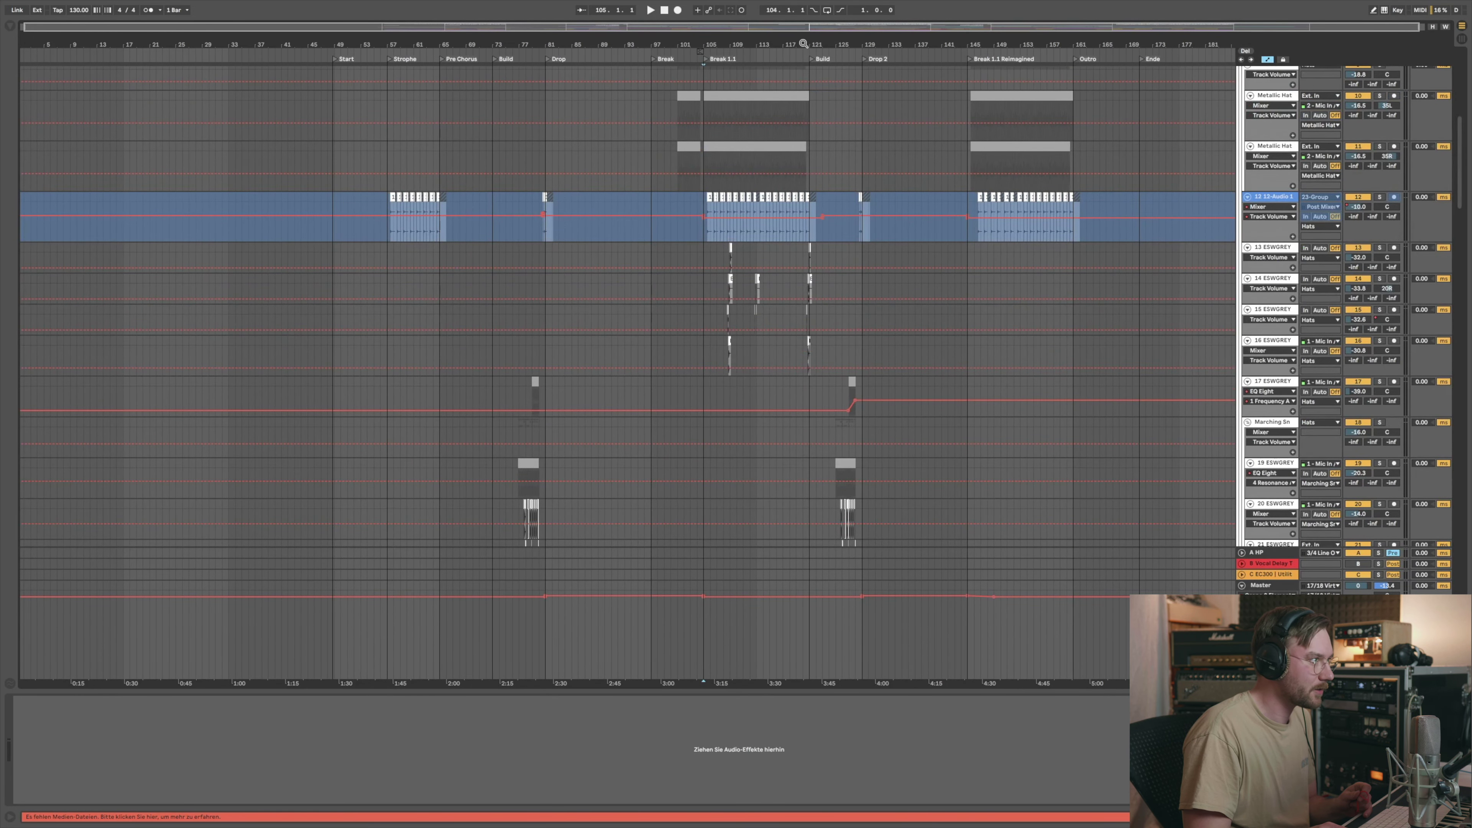
pyautogui.hscroll(3, 728, 288)
pyautogui.scroll(5, 734, 45)
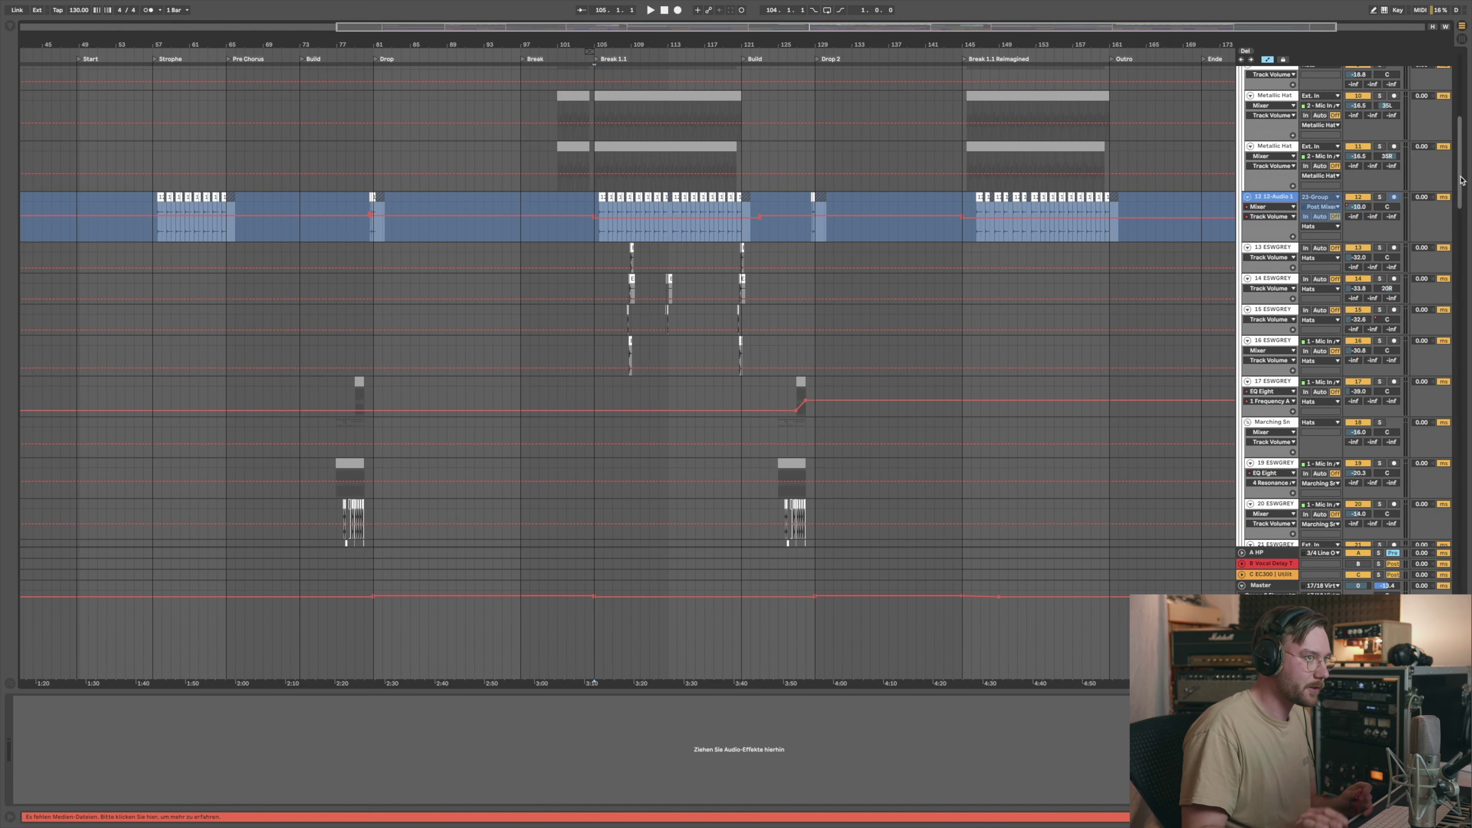
pyautogui.moveTo(1461, 180); pyautogui.dragTo(1463, 184)
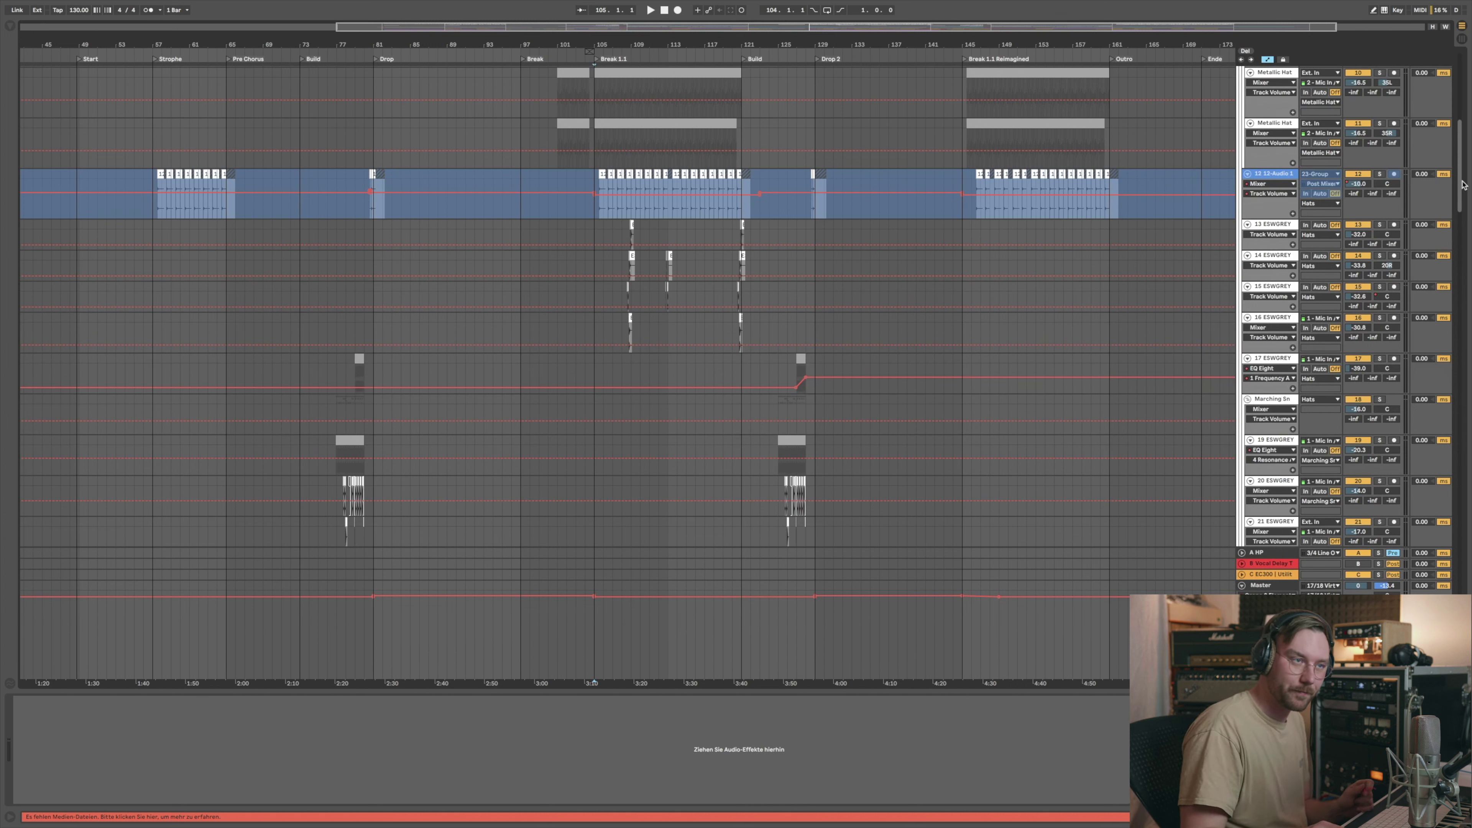
pyautogui.moveTo(1461, 183); pyautogui.dragTo(1467, 457)
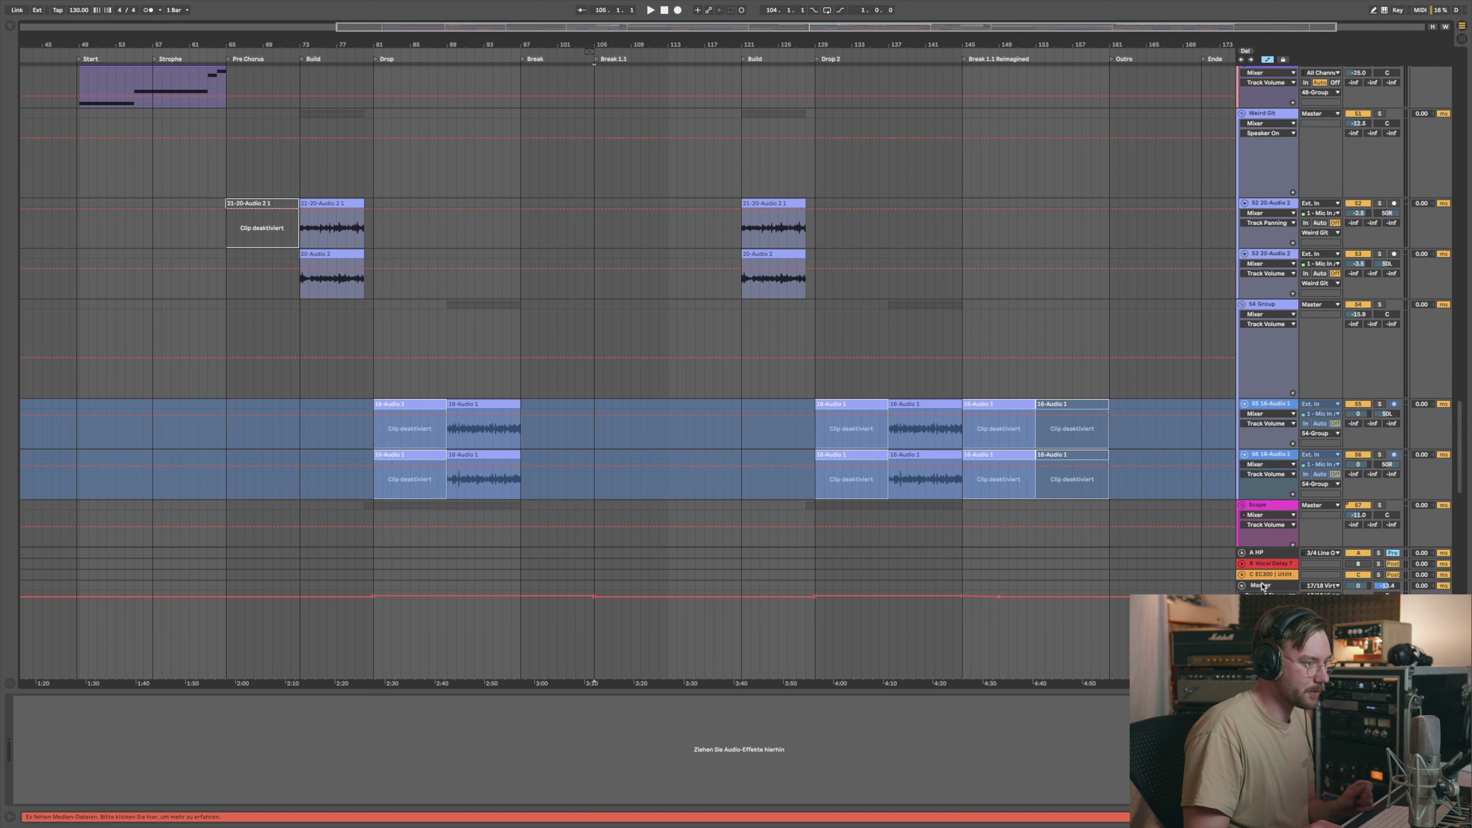
# Step: Play the arrangement from the start of the second Build at bar 121
pyautogui.click(1282, 589)
pyautogui.click(600, 386)
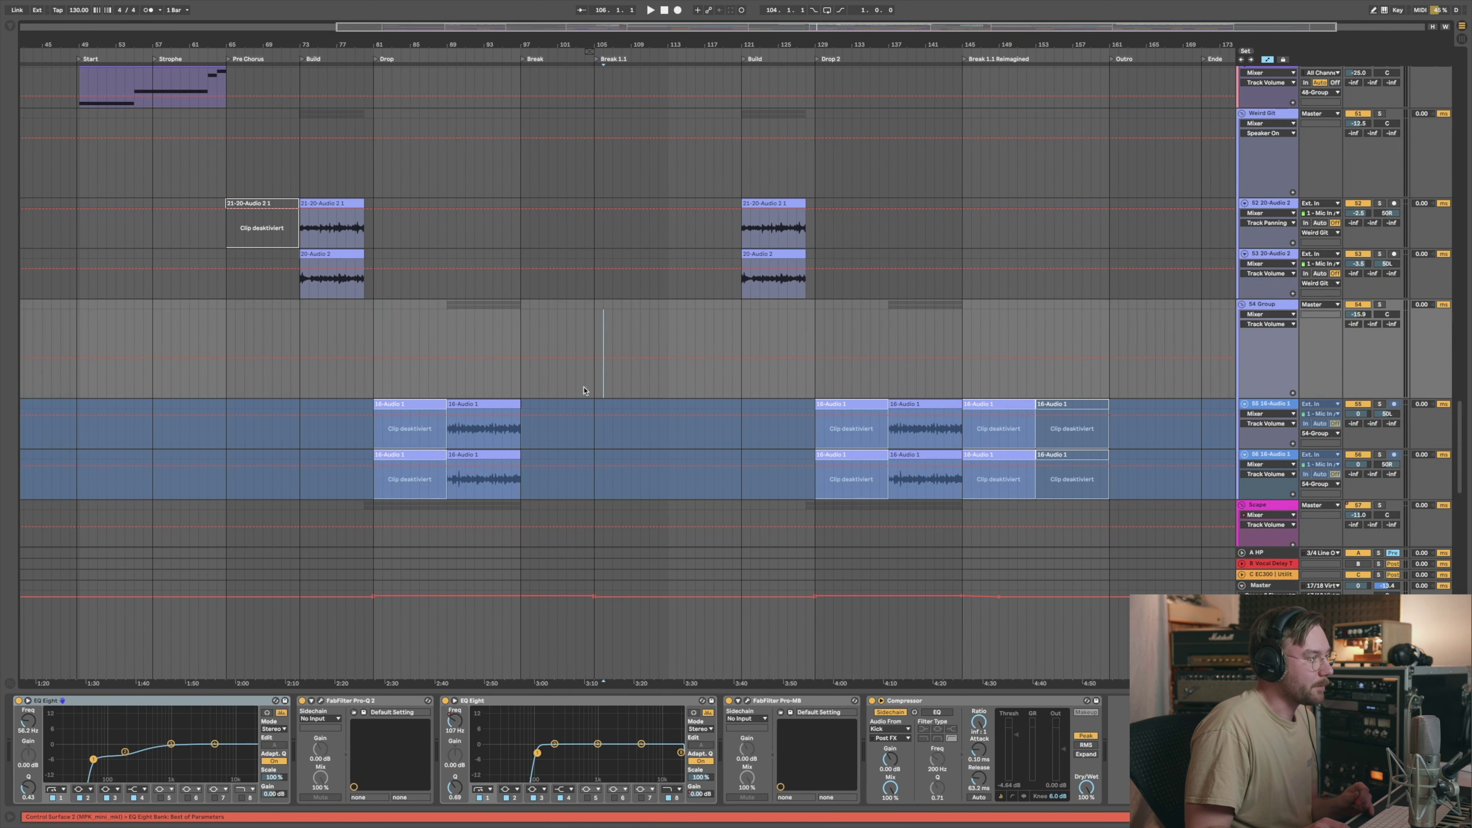
pyautogui.click(739, 381)
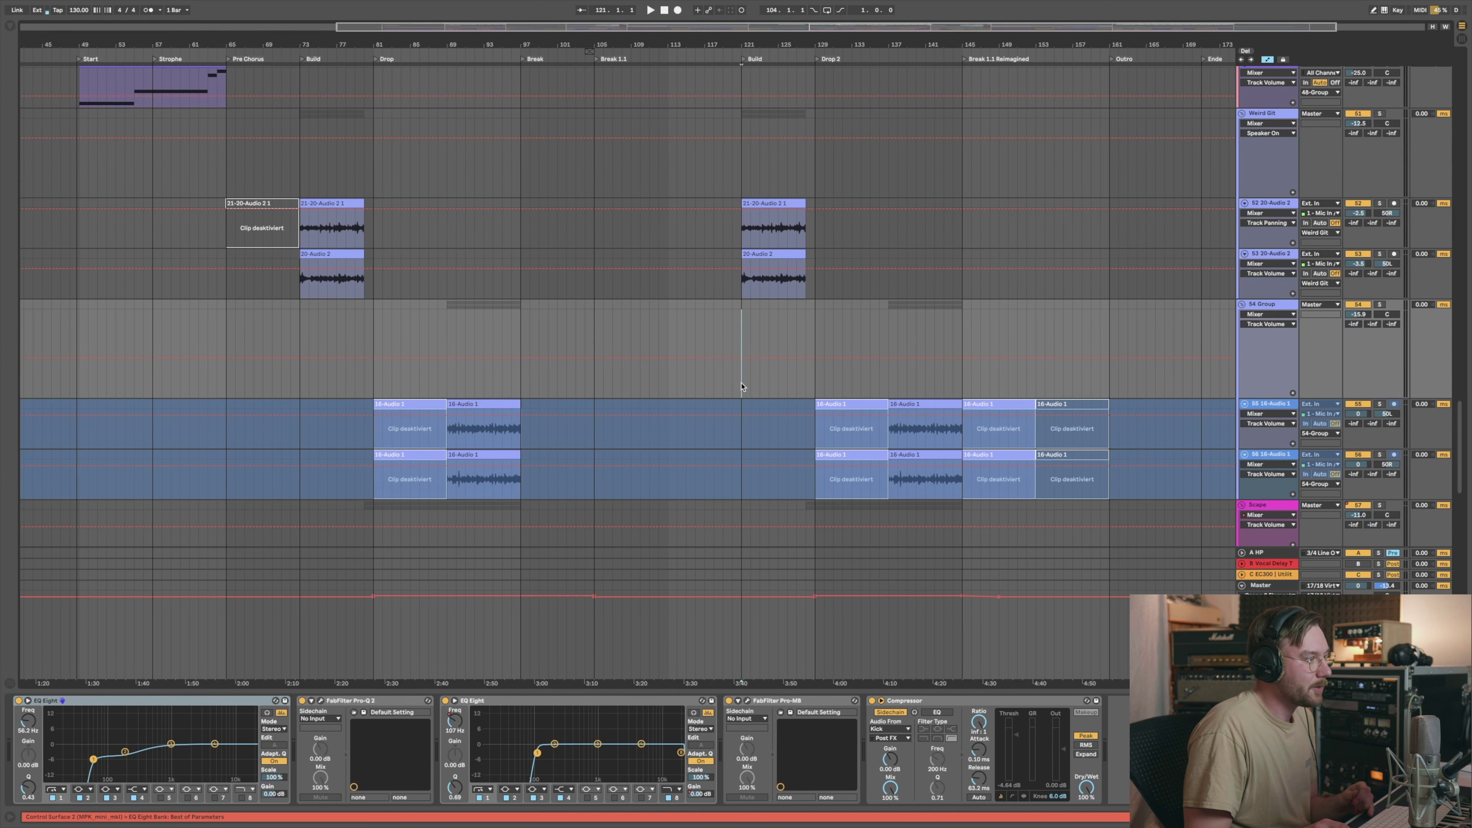
pyautogui.press('space')
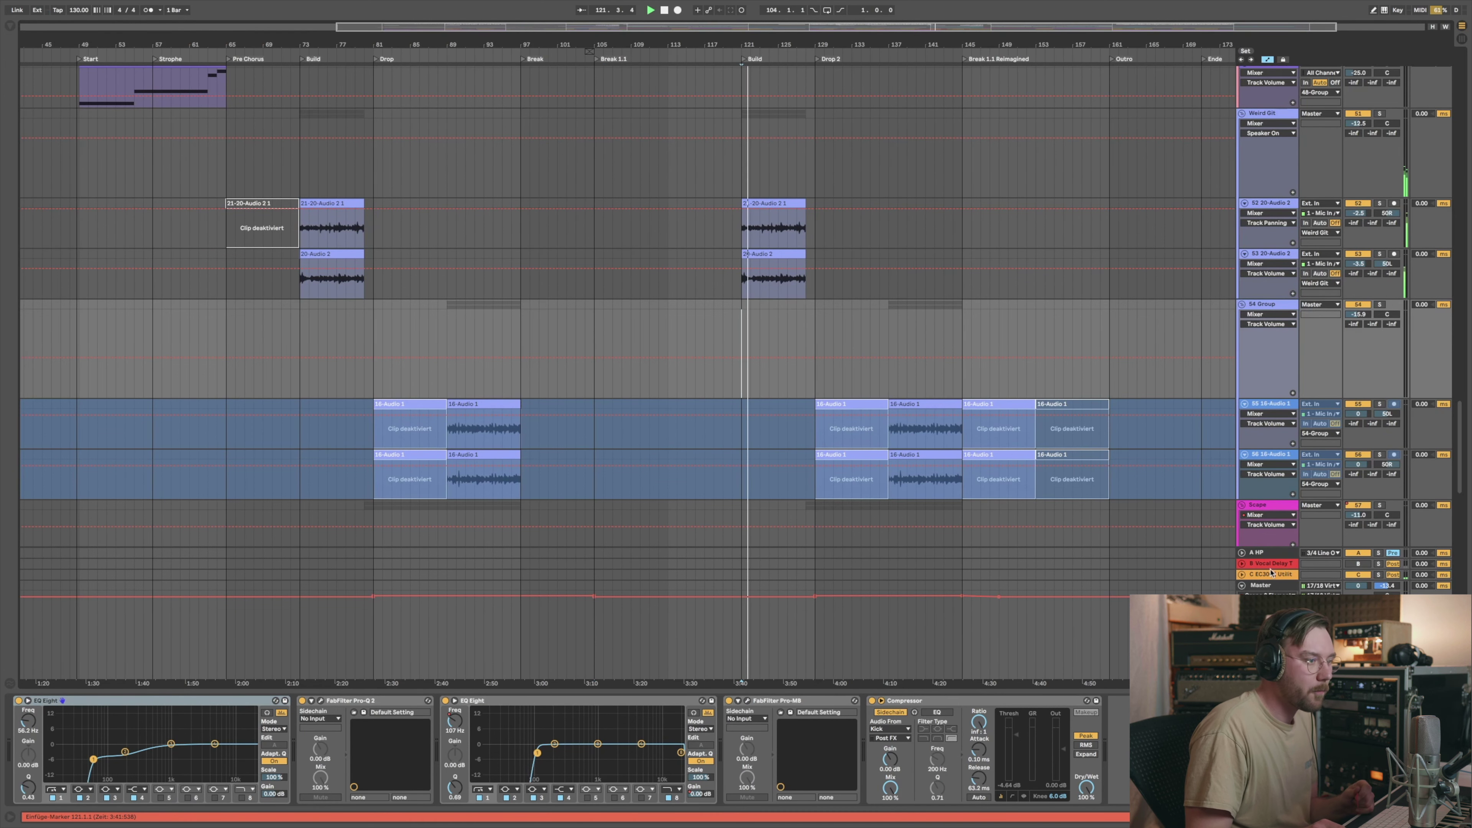
# Step: Inspect the Master track's FabFilter Pro-C 2, UAD Manley compressor and FabFilter Pro-MB during playback, closing their windows when finished
pyautogui.click(178, 675)
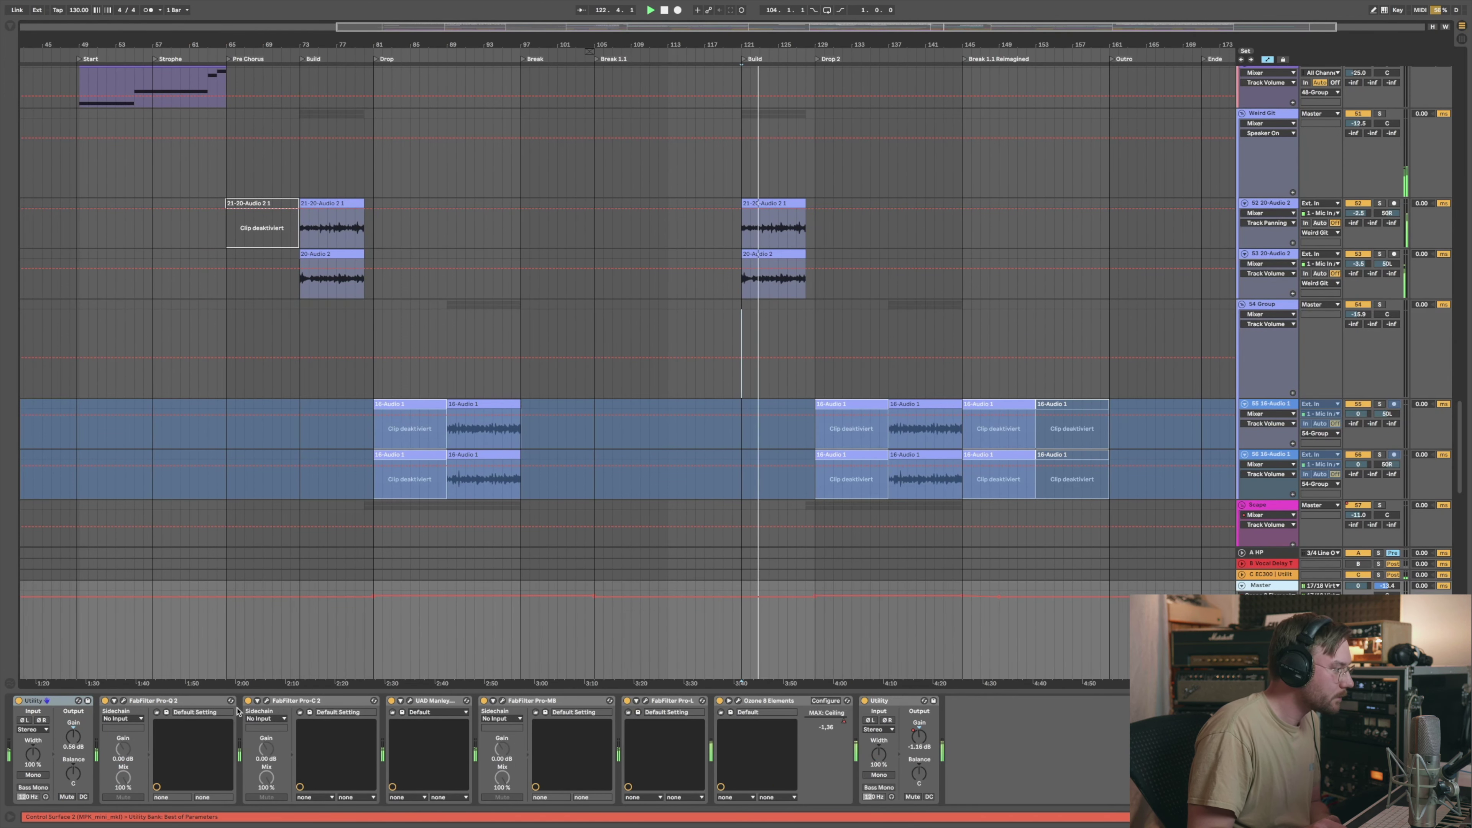
pyautogui.click(266, 701)
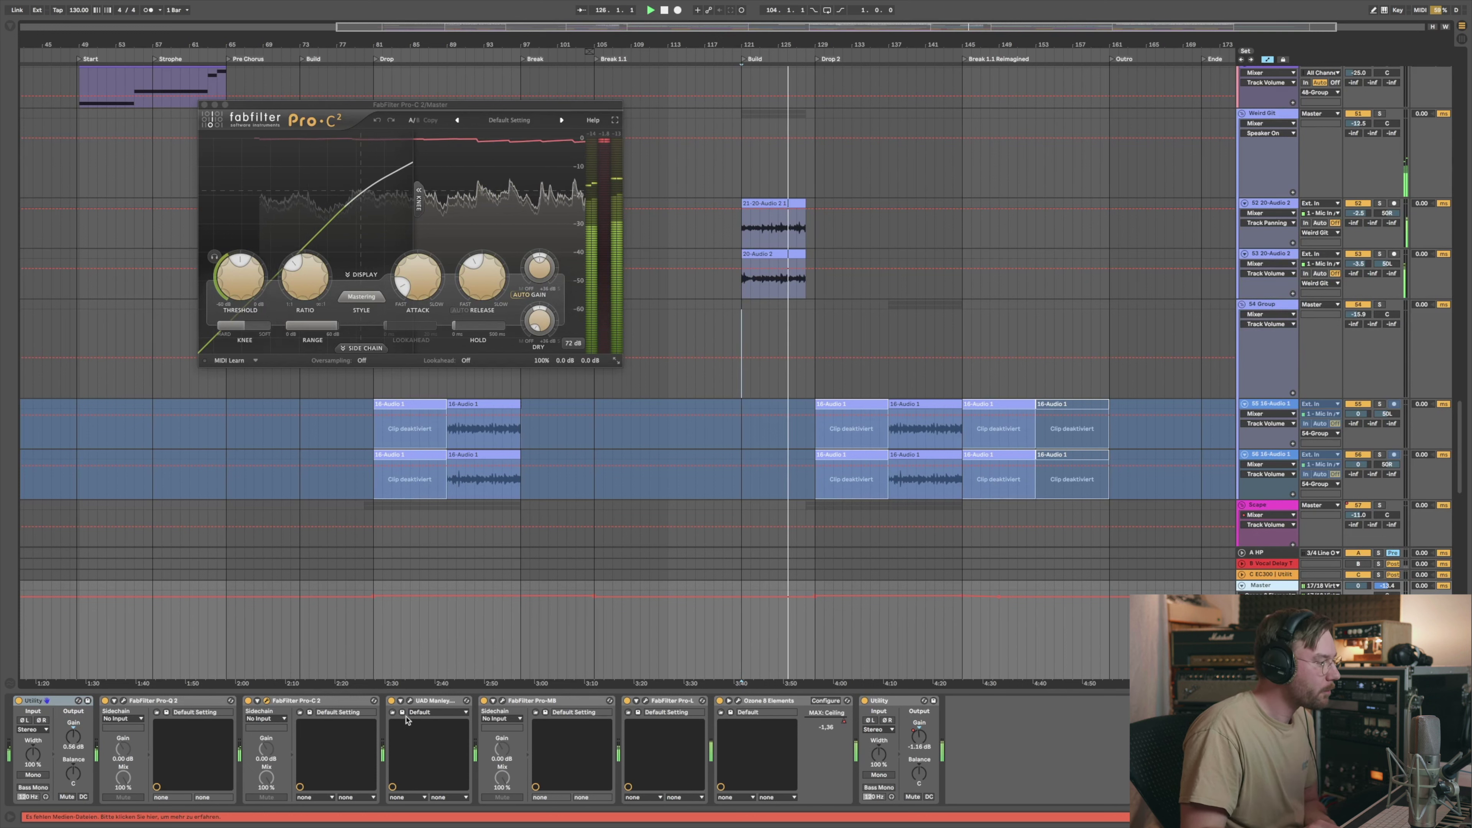
pyautogui.click(410, 701)
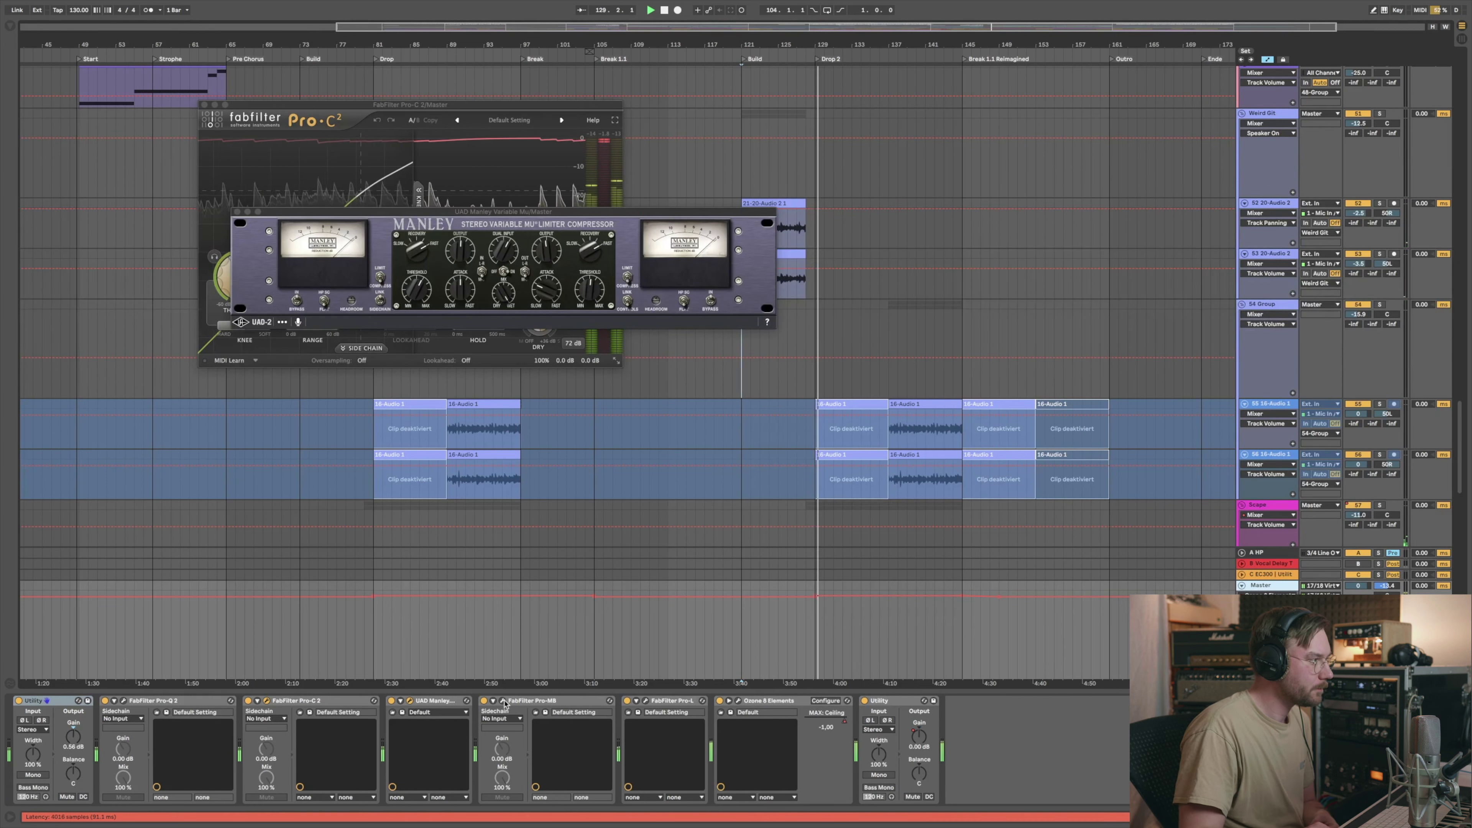
pyautogui.click(503, 701)
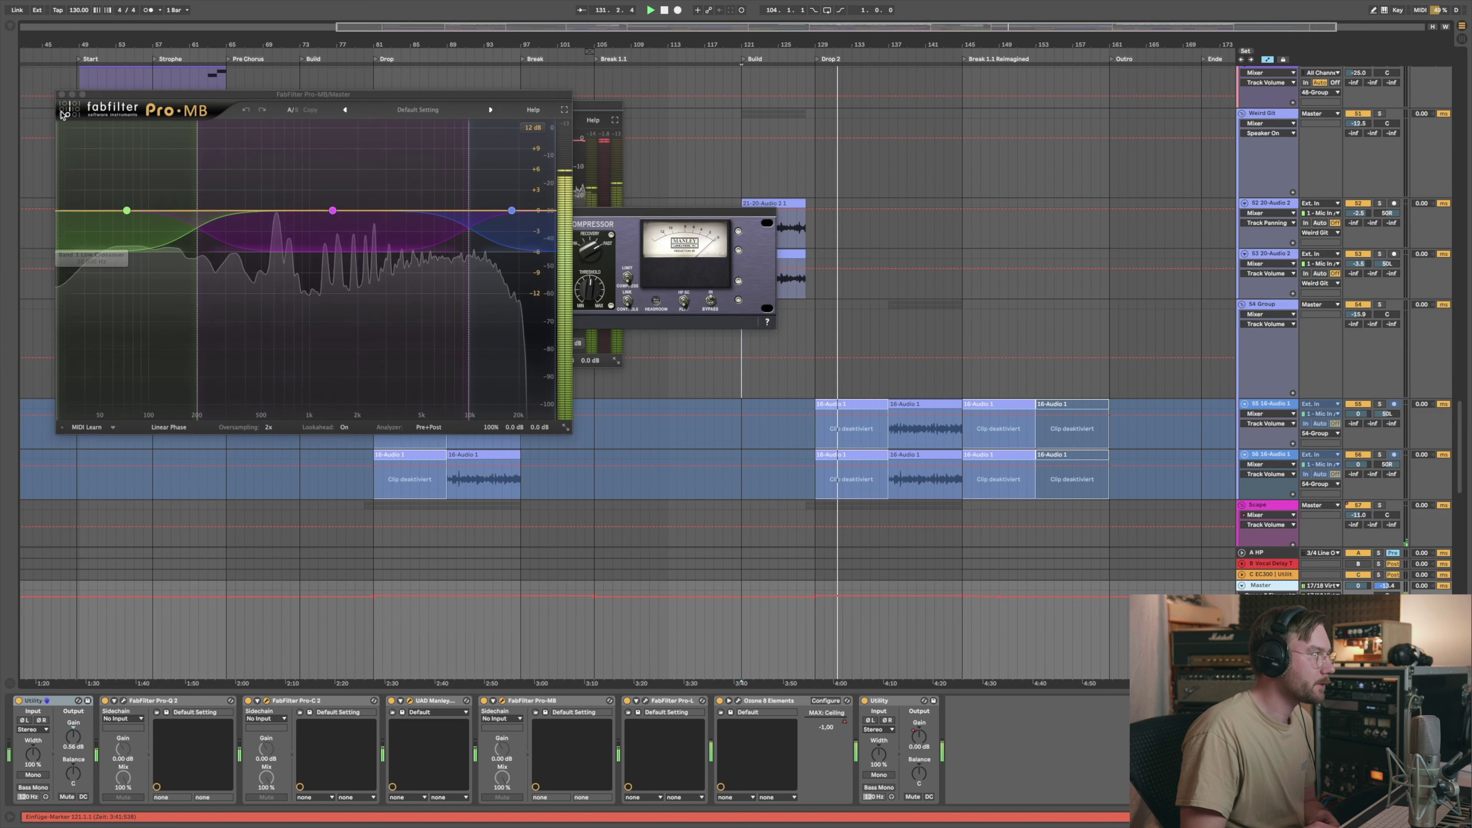
pyautogui.click(61, 94)
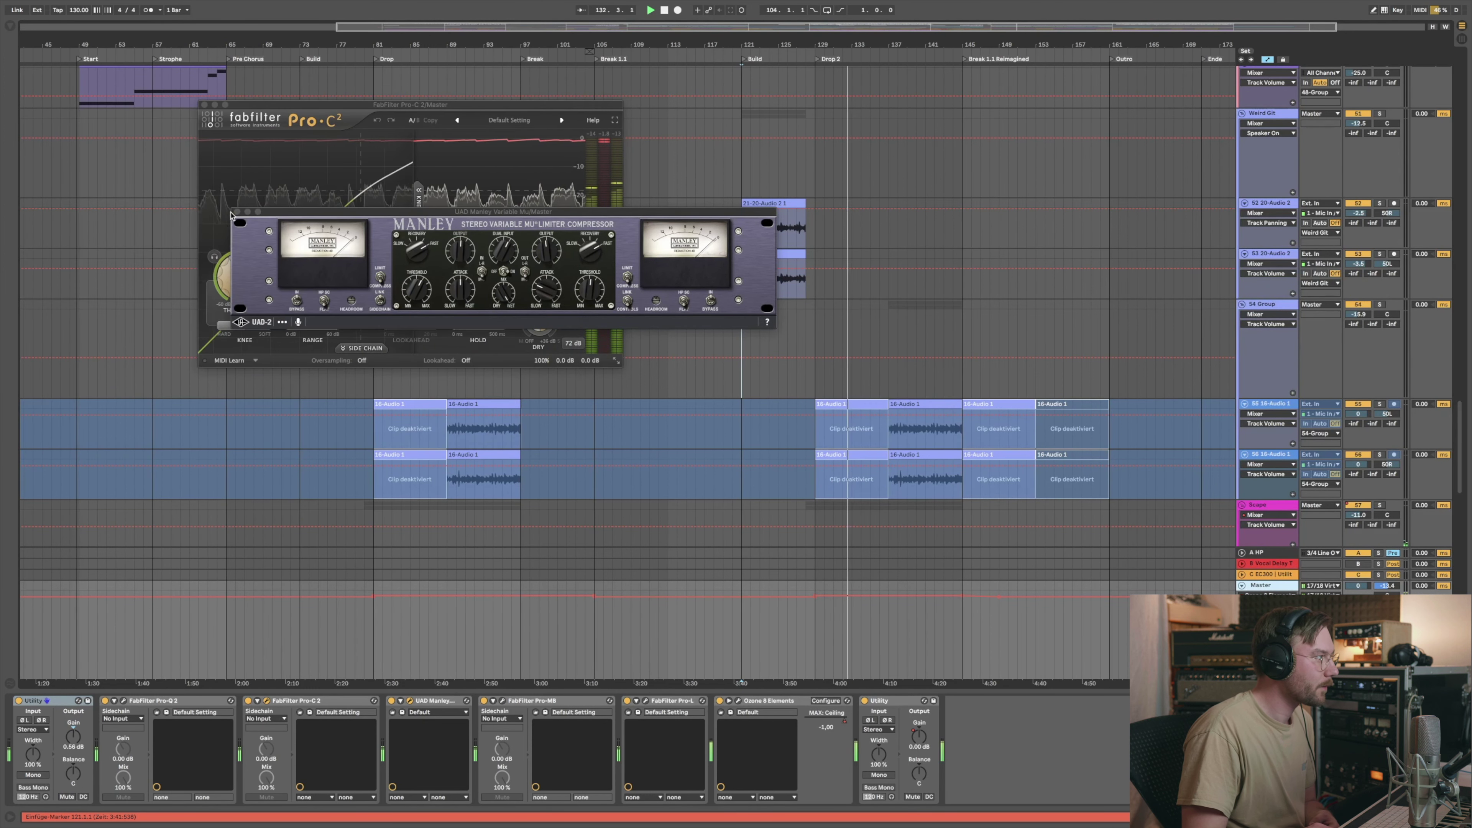
pyautogui.click(235, 212)
pyautogui.click(204, 105)
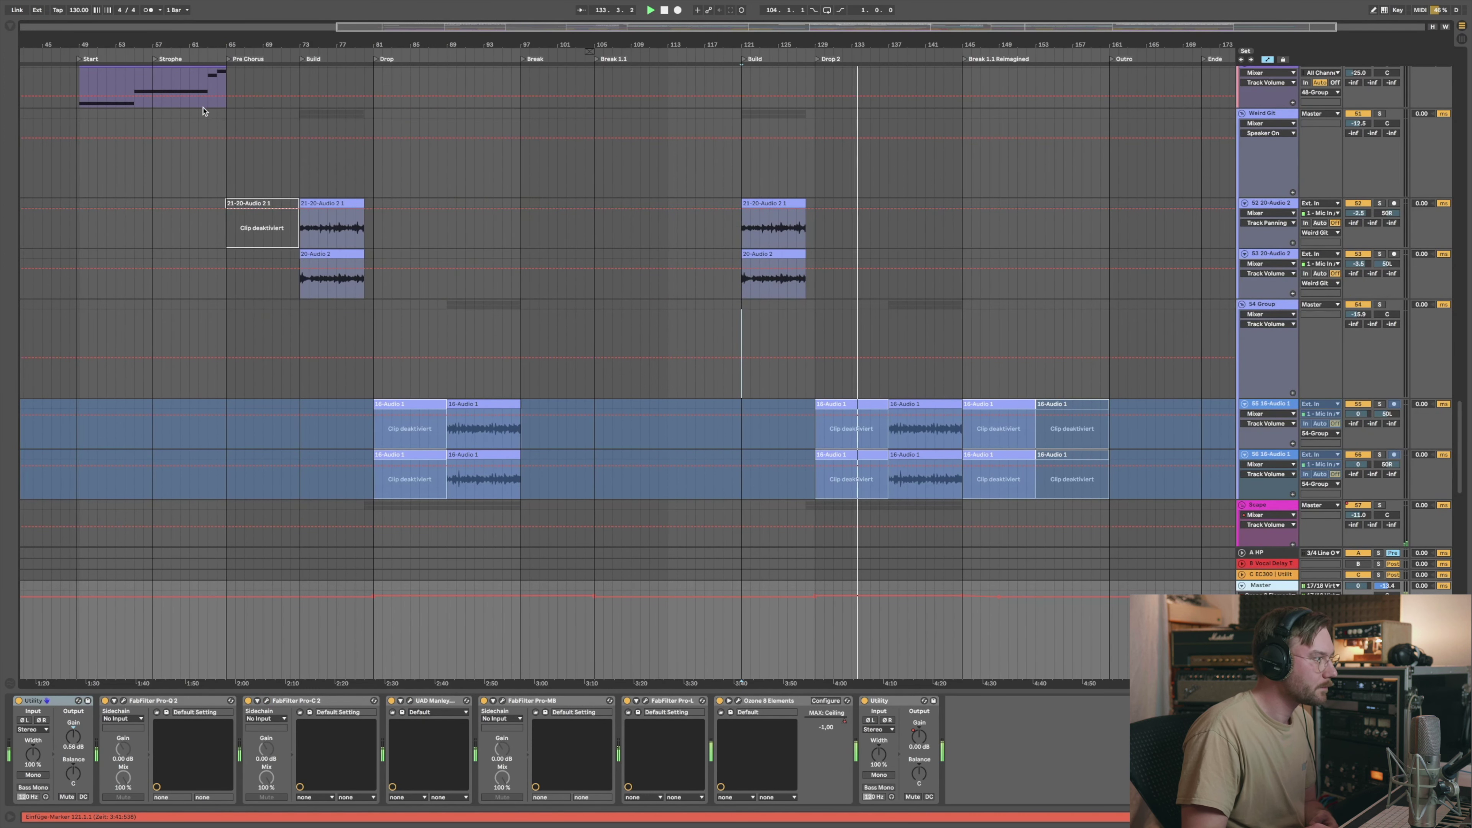
# Step: Examine the Master's FabFilter Pro-L limiter with the marker at bar 137 in Drop 2, and close its window
pyautogui.click(645, 701)
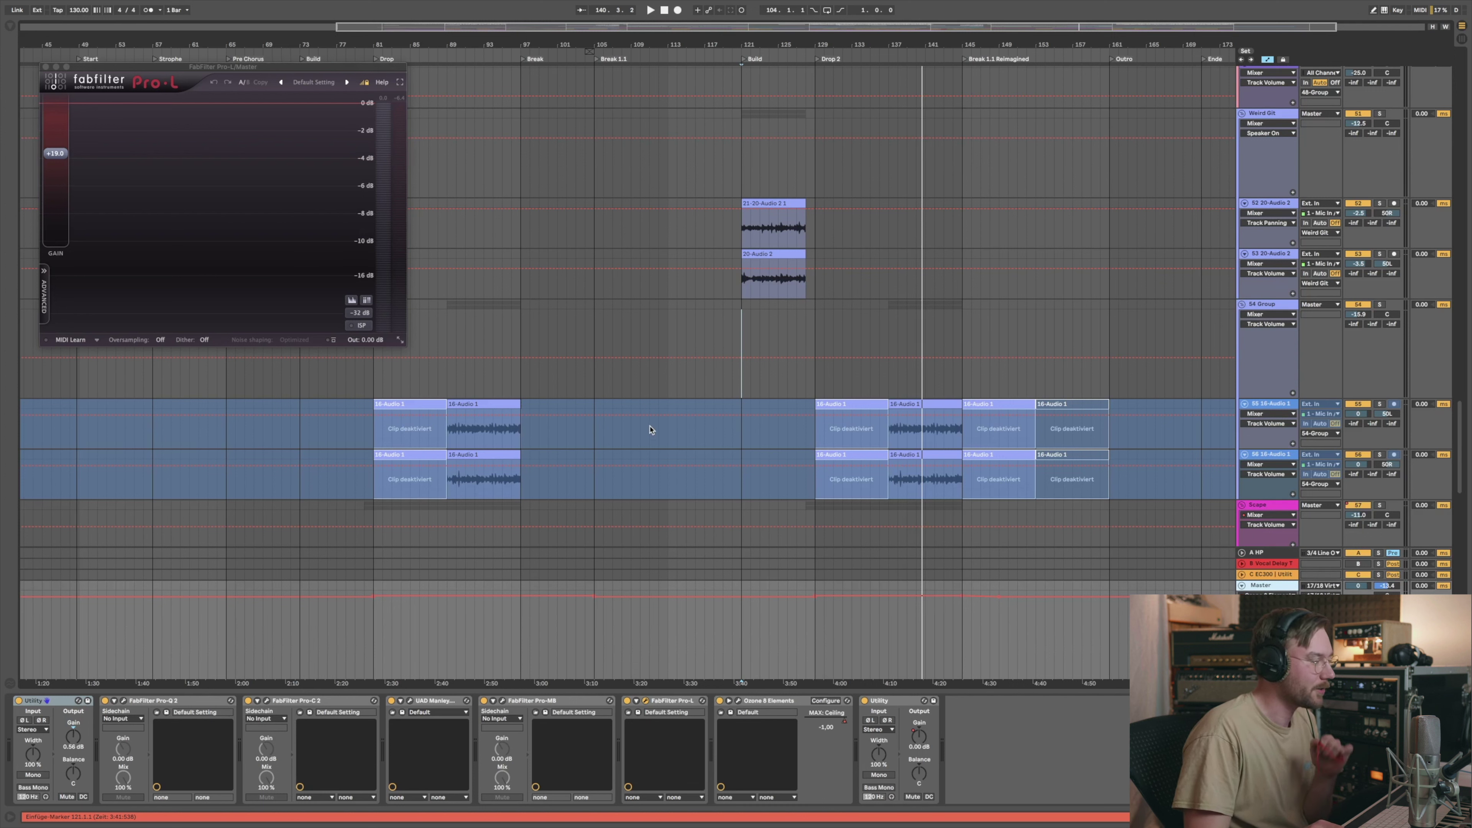
pyautogui.click(890, 511)
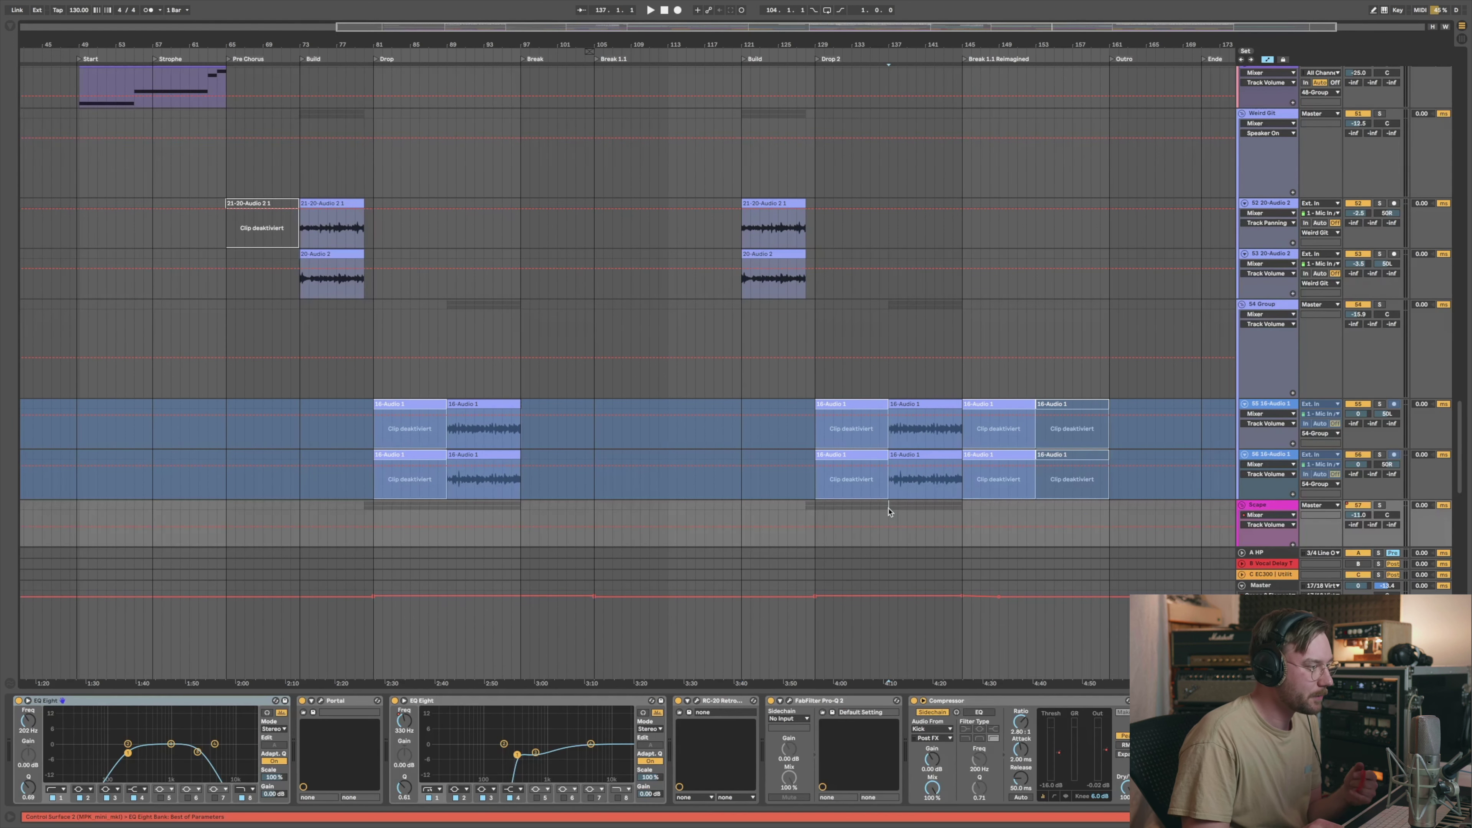
pyautogui.click(1271, 587)
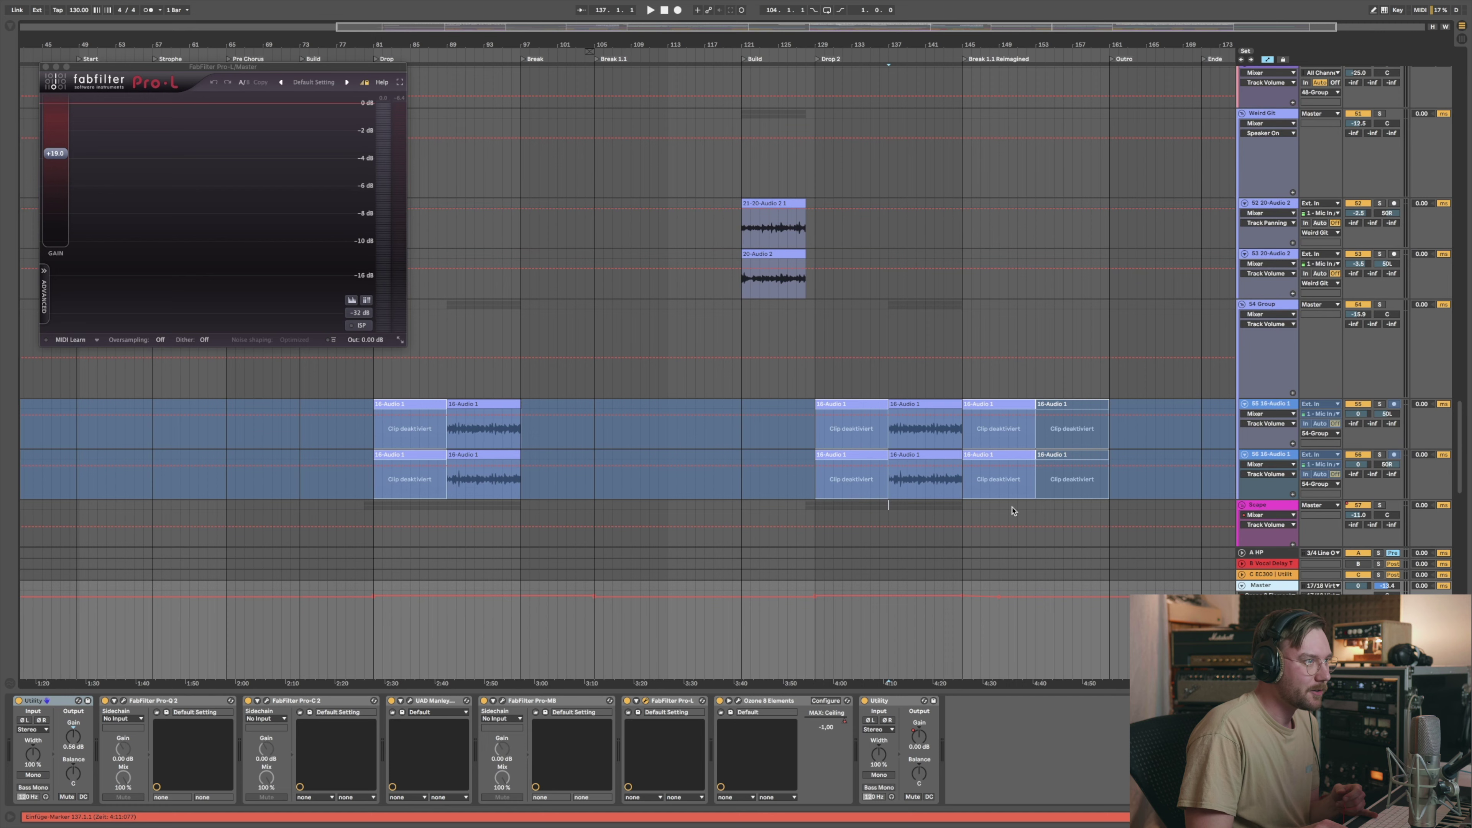
pyautogui.scroll(-3, 1013, 511)
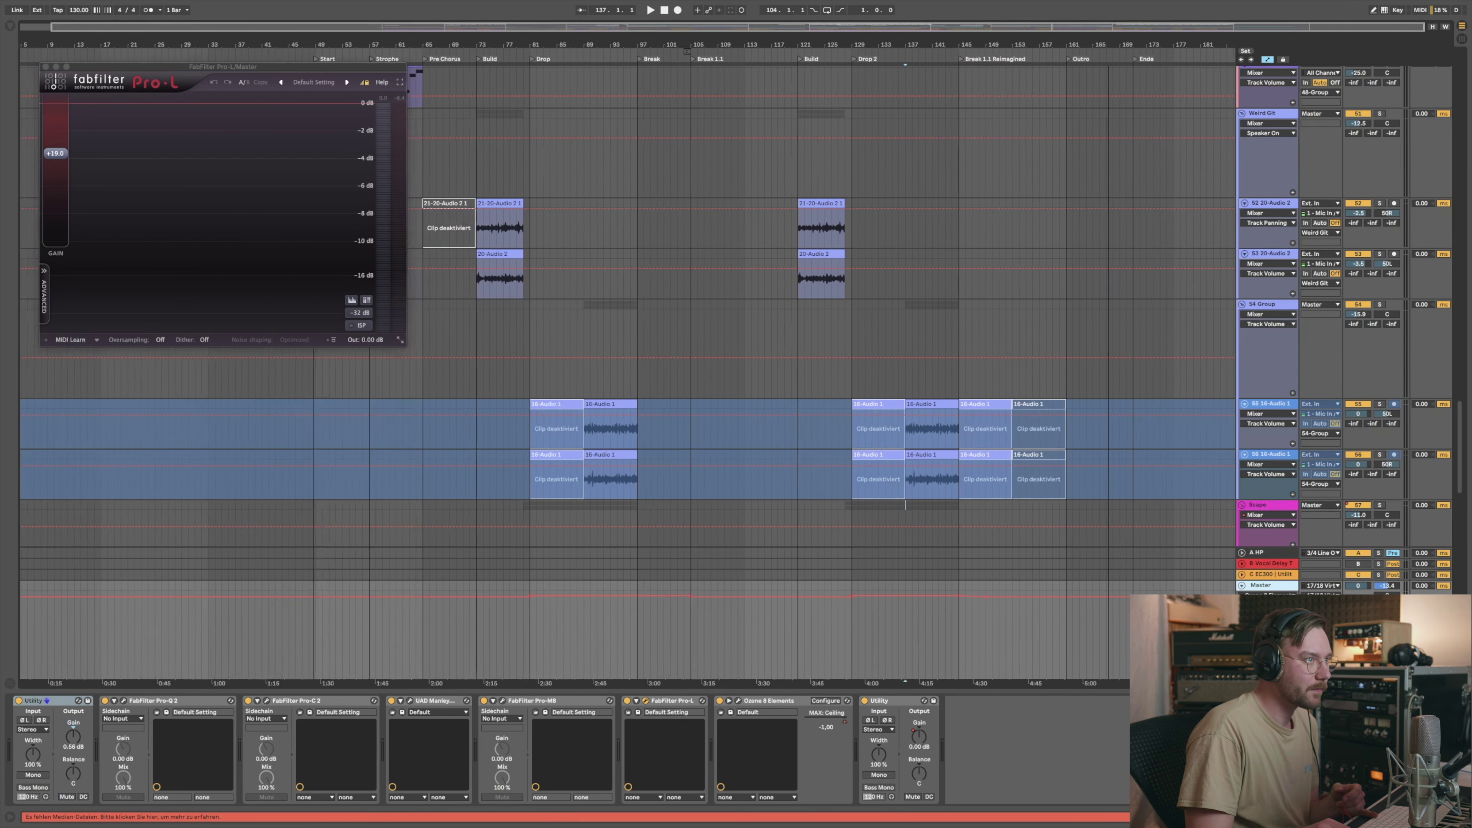
pyautogui.click(47, 67)
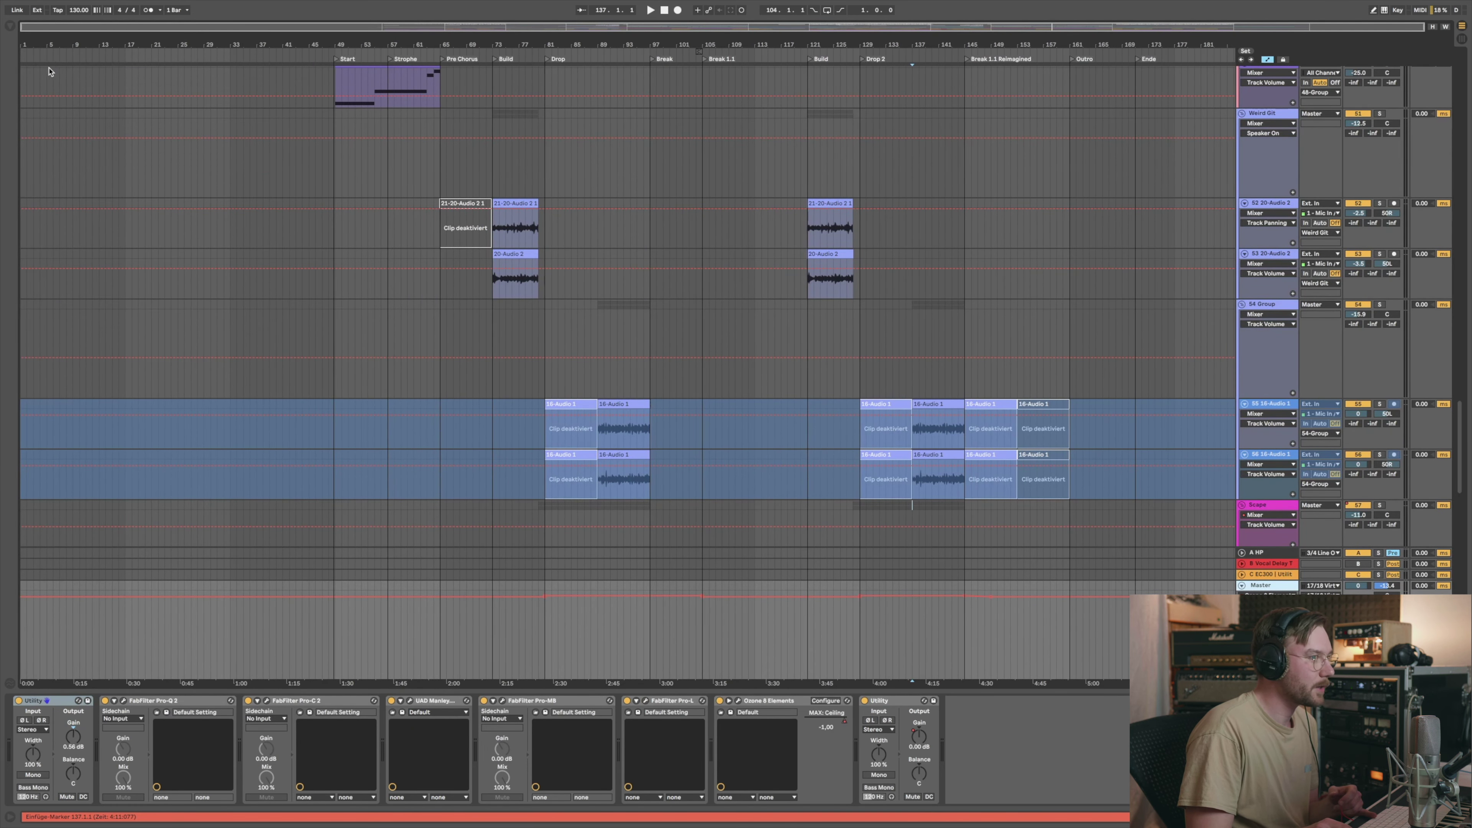
pyautogui.moveTo(1461, 454); pyautogui.dragTo(1468, 415)
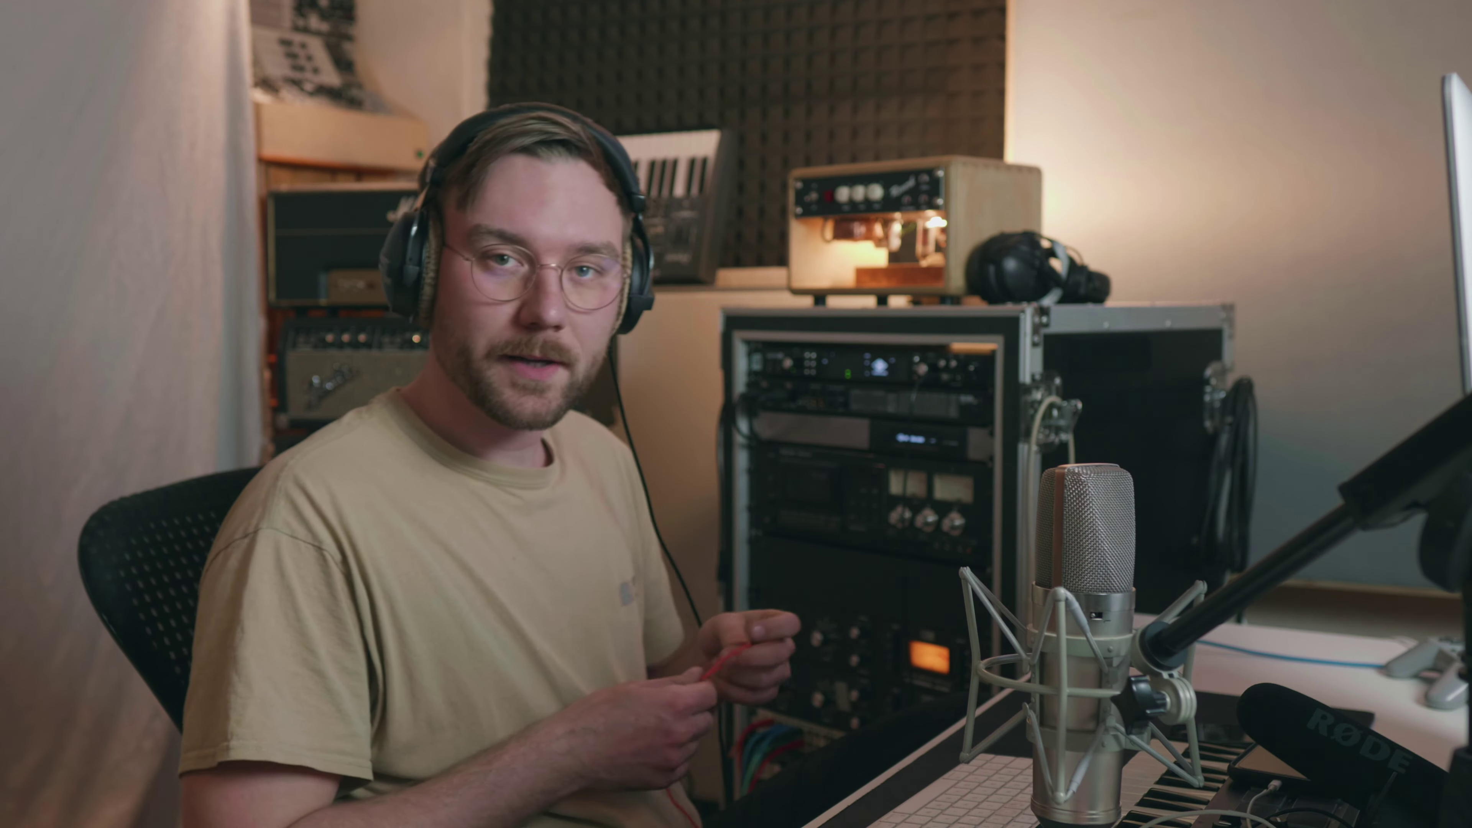